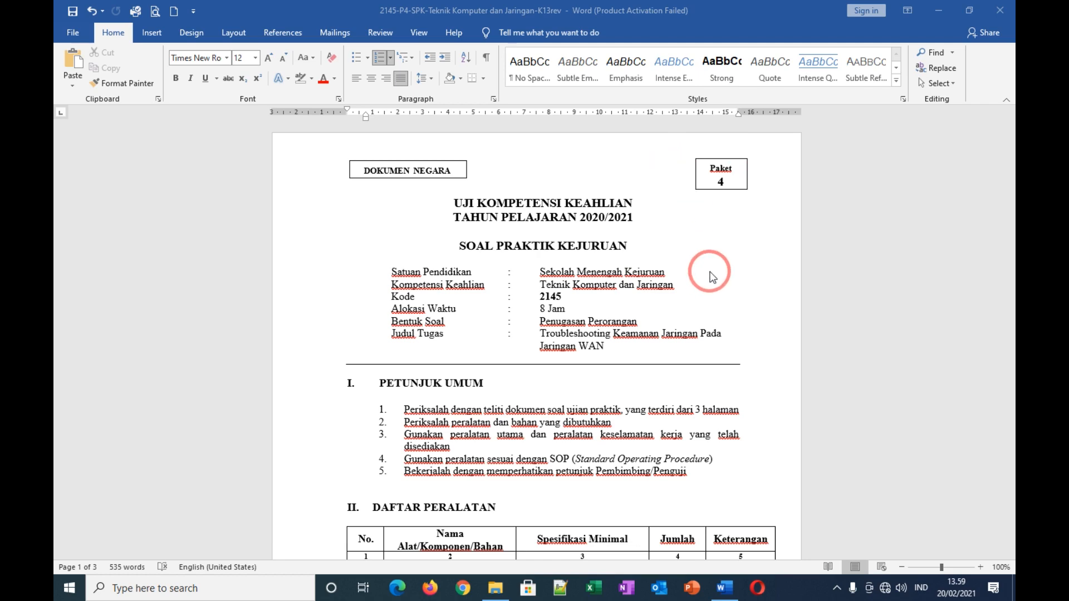
Step: Scroll through the exam cover details and briefly select the equipment table rows Laptop client to Koneksi internet
scroll(669, 359, down, 4)
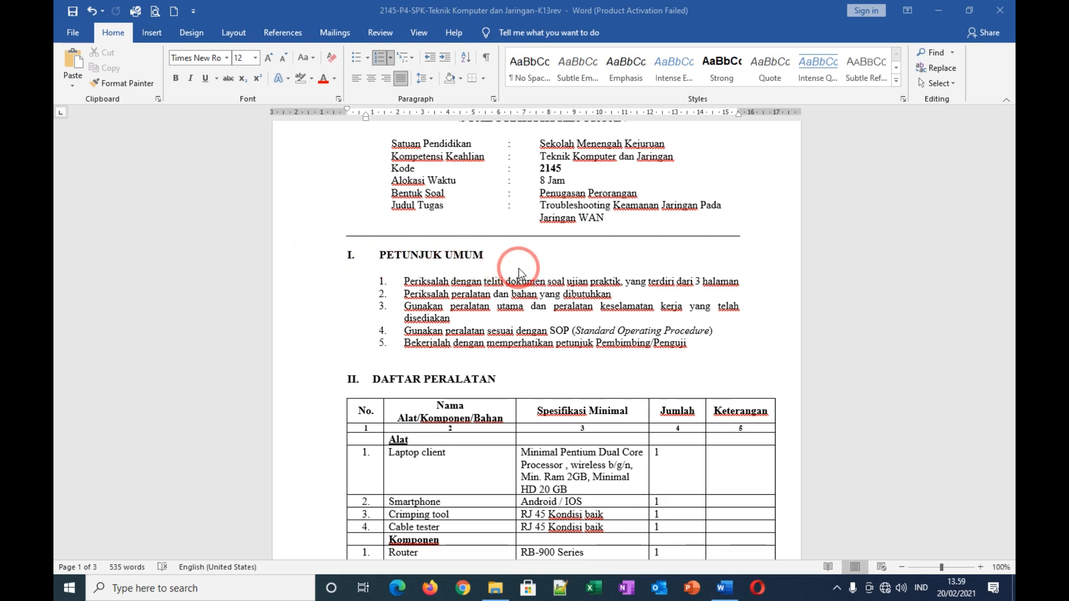
scroll(518, 273, down, 3)
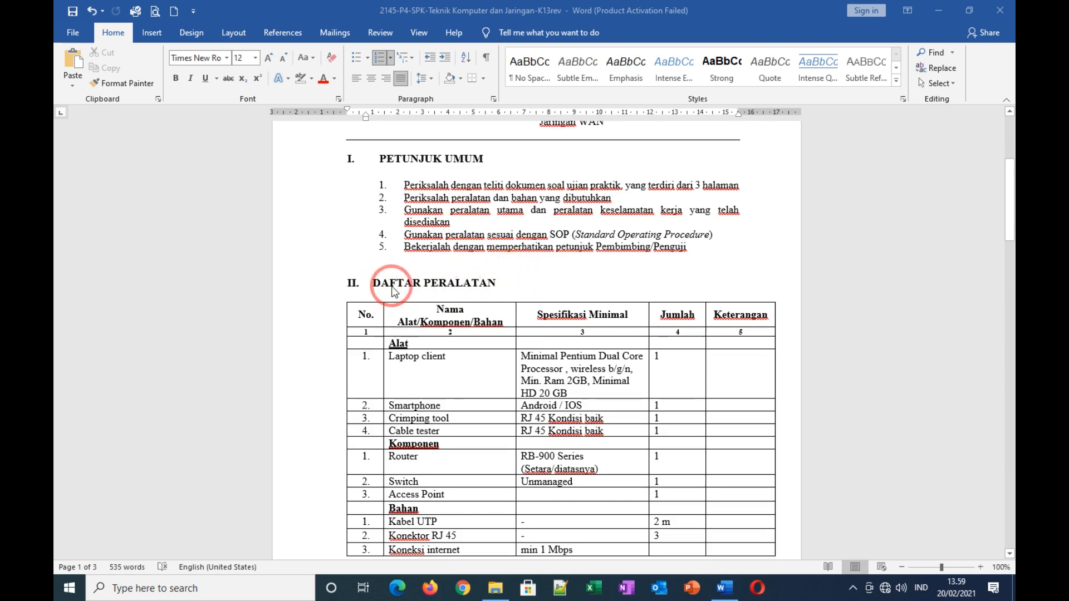
scroll(686, 279, down, 2)
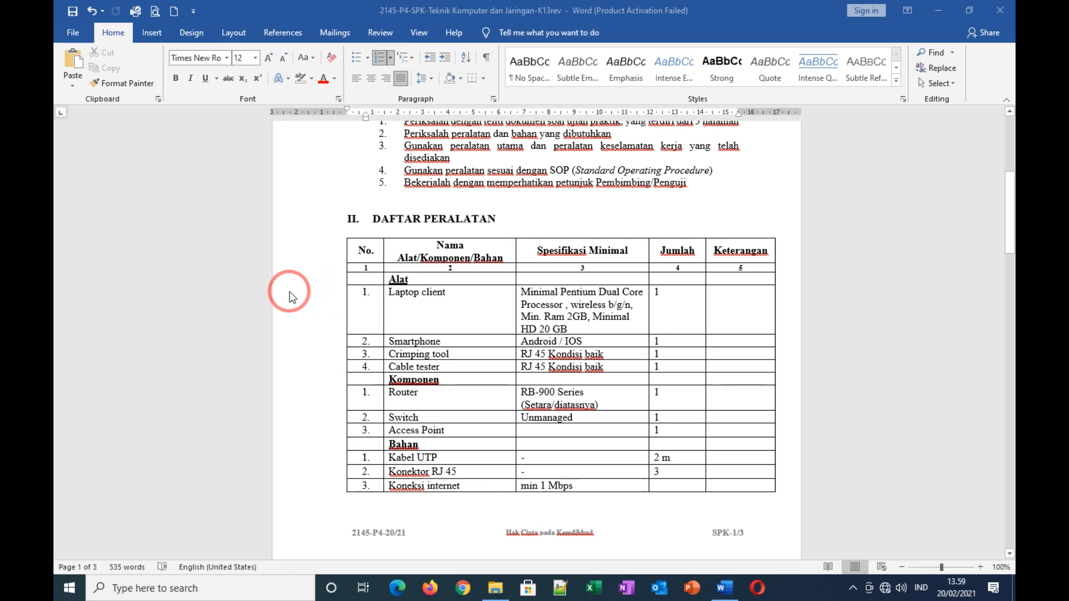
drag(325, 299, 317, 489)
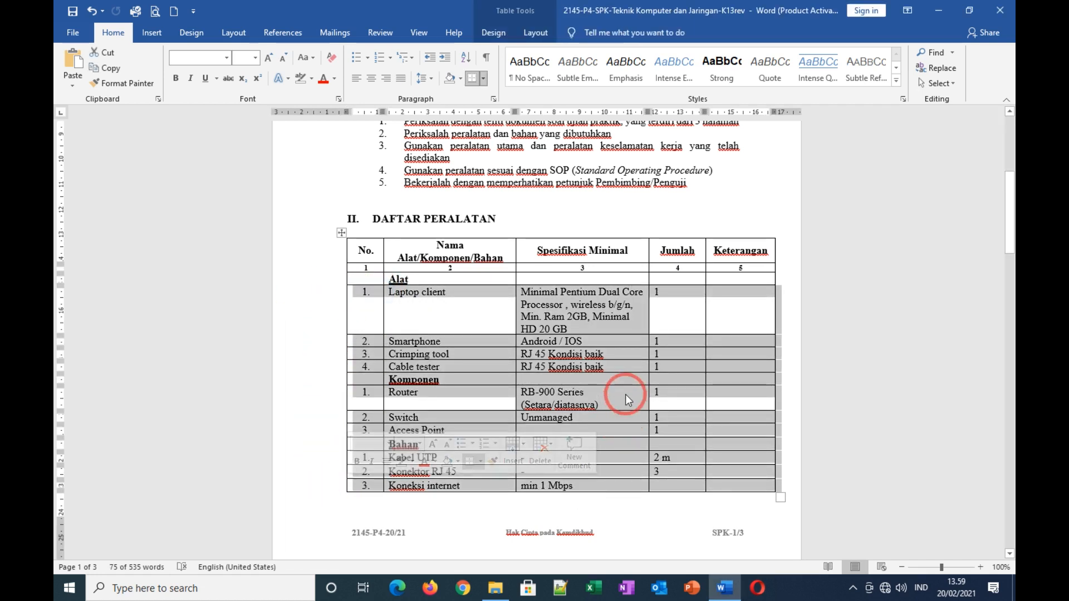
scroll(626, 454, down, 3)
click(628, 418)
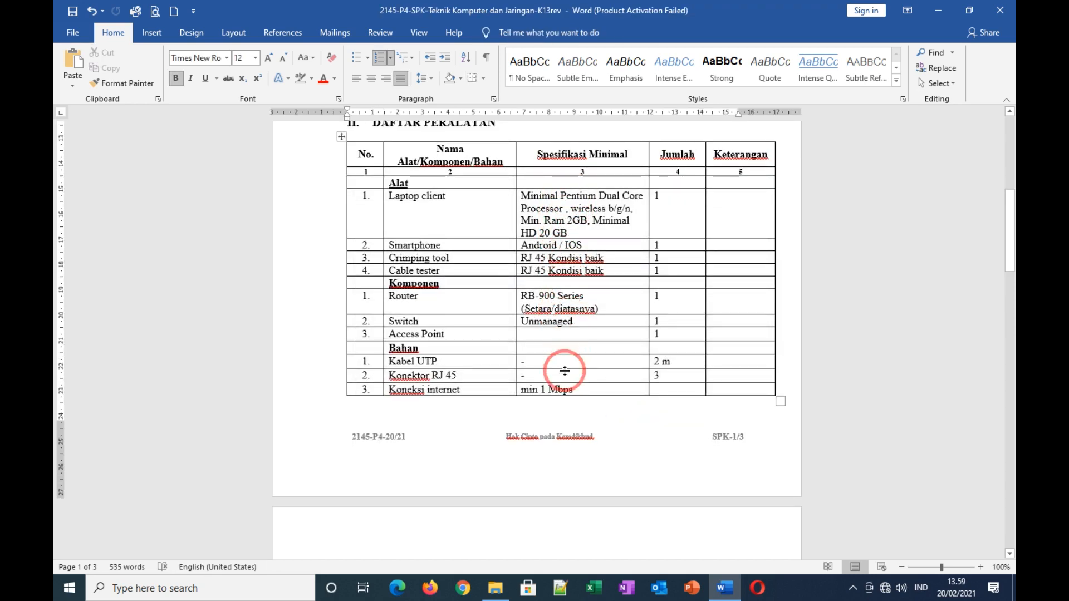
Step: Scroll down to the section IV Gambar Kerja network diagram on page 3
scroll(625, 425, down, 5)
scroll(626, 422, down, 3)
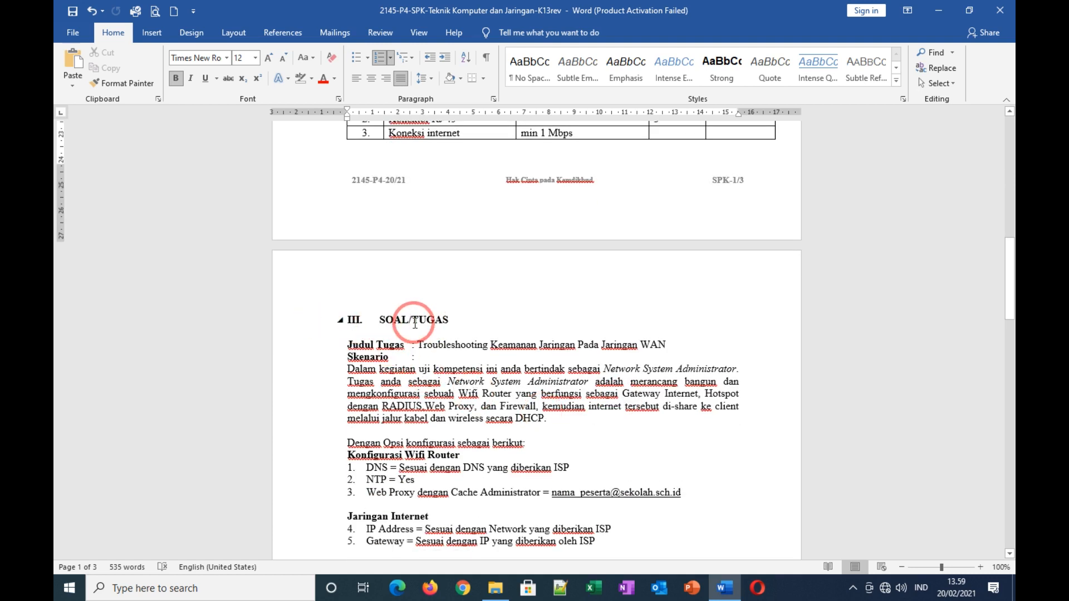
scroll(519, 312, down, 3)
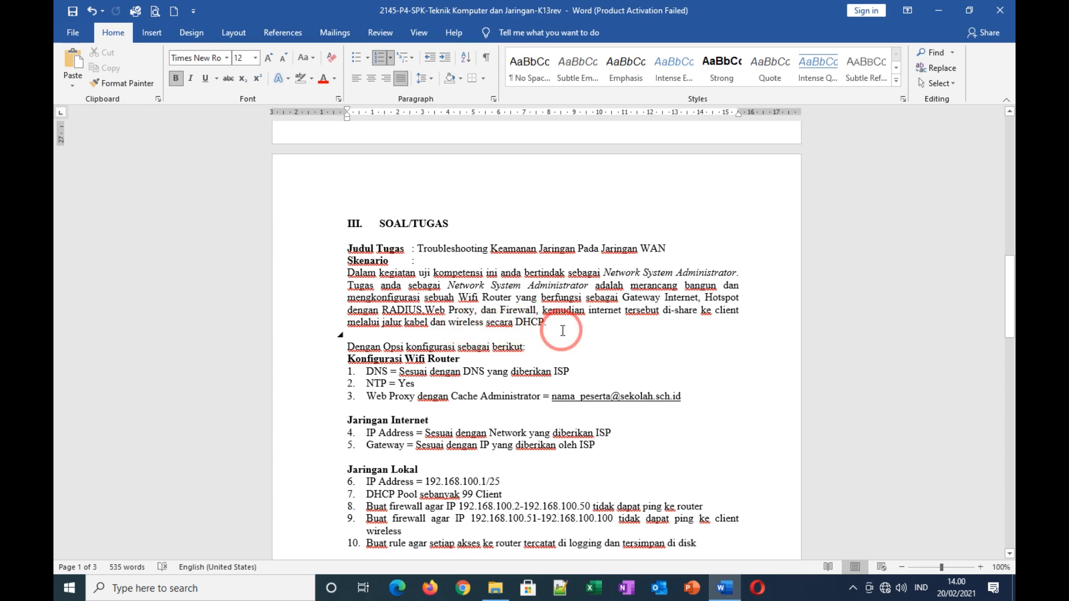
scroll(563, 331, down, 20)
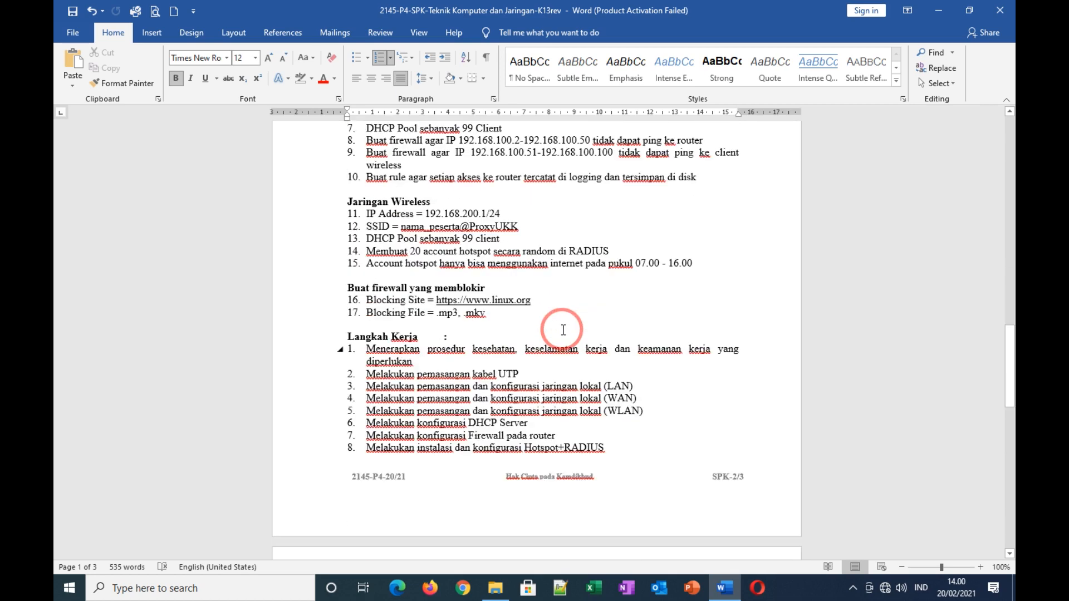
scroll(563, 333, down, 5)
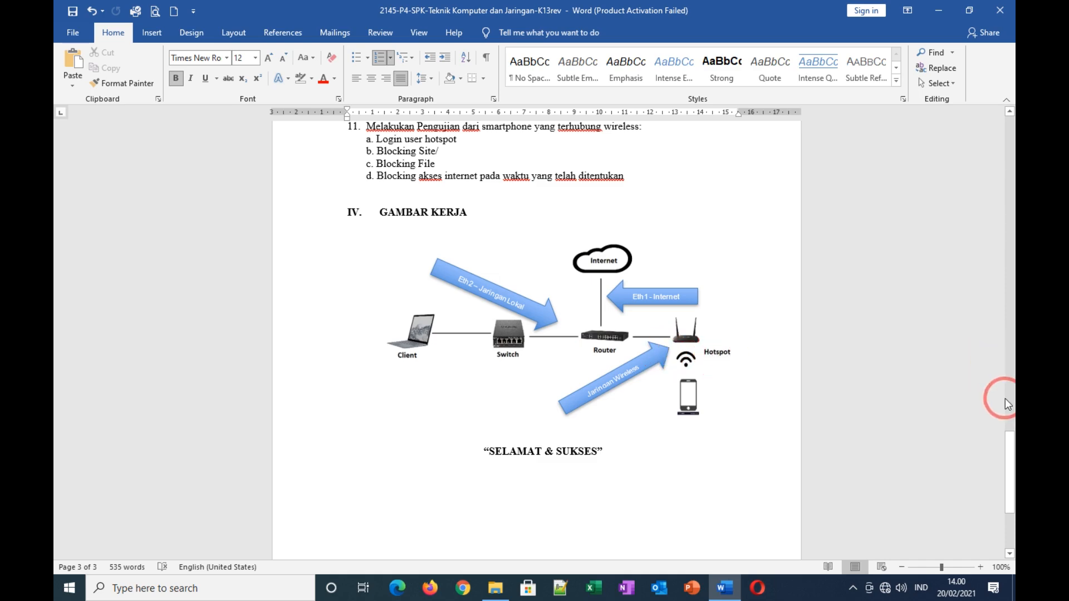
Step: Scroll back to section III SOAL/TUGAS on page 2, then minimize the Word window
drag(1010, 412, 1010, 172)
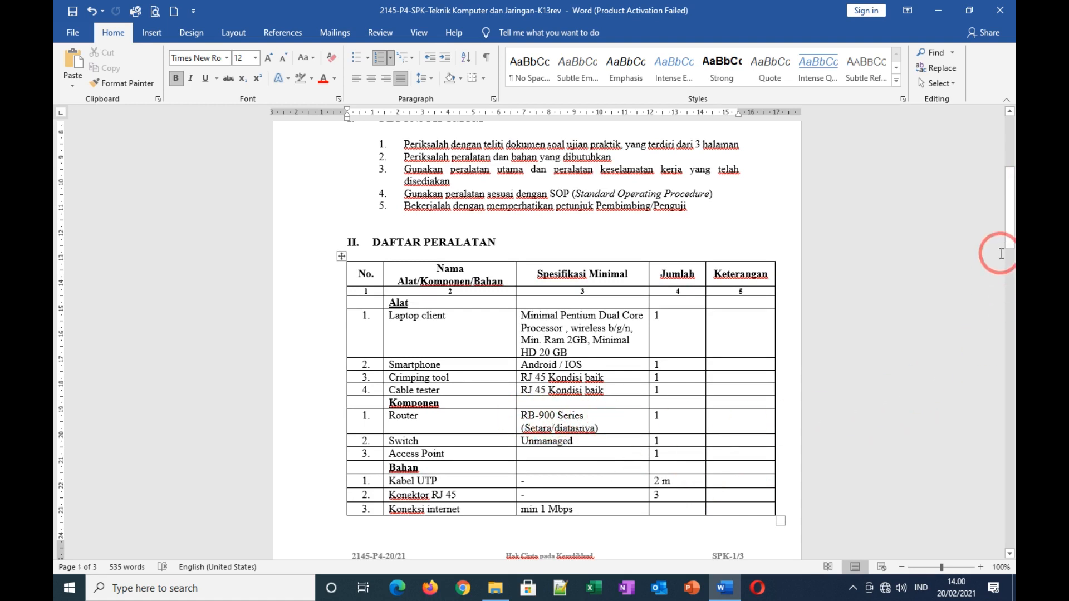
drag(1010, 211, 1011, 469)
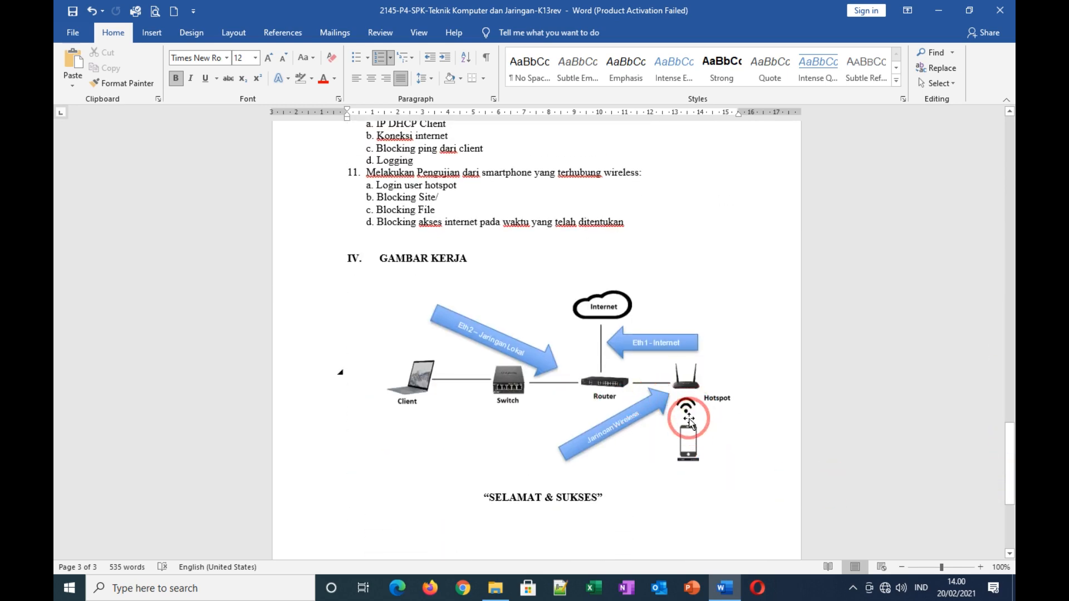
drag(1012, 440, 1012, 178)
scroll(565, 440, down, 3)
scroll(565, 440, down, 6)
scroll(566, 440, down, 2)
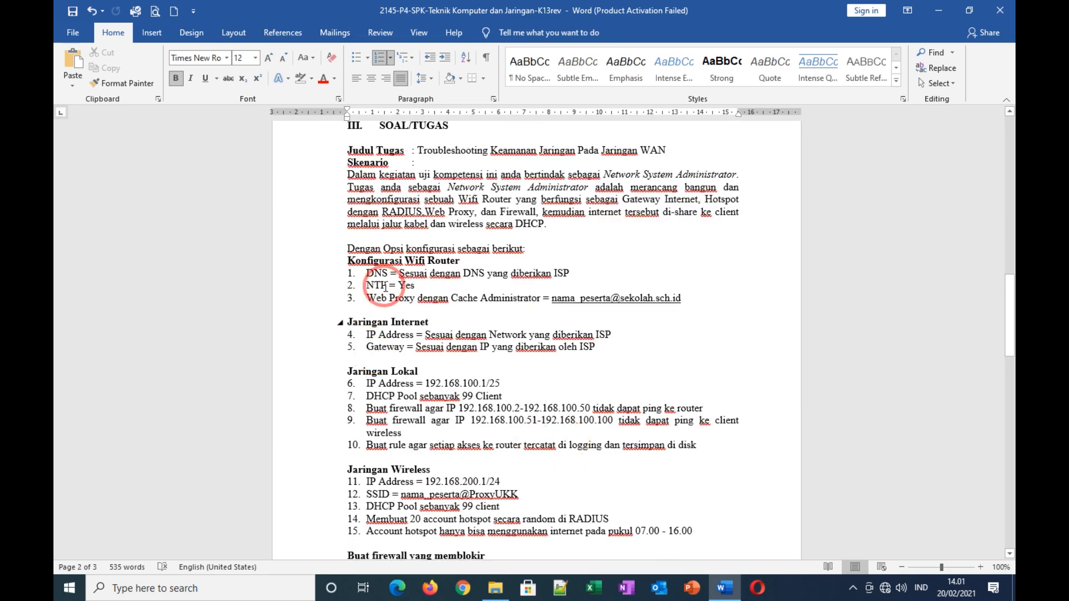
scroll(384, 321, up, 1)
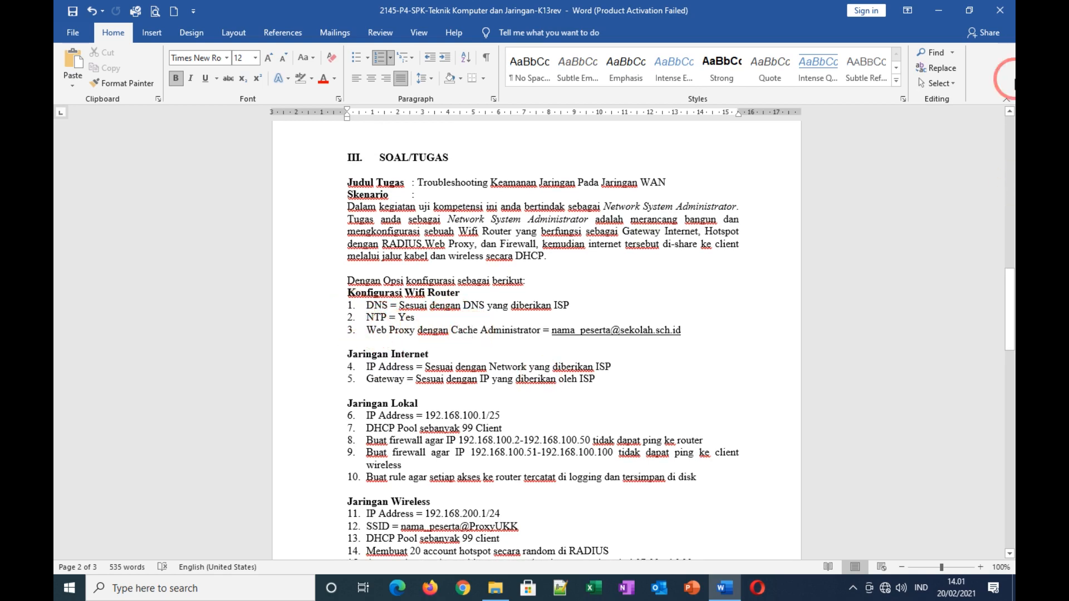
click(939, 12)
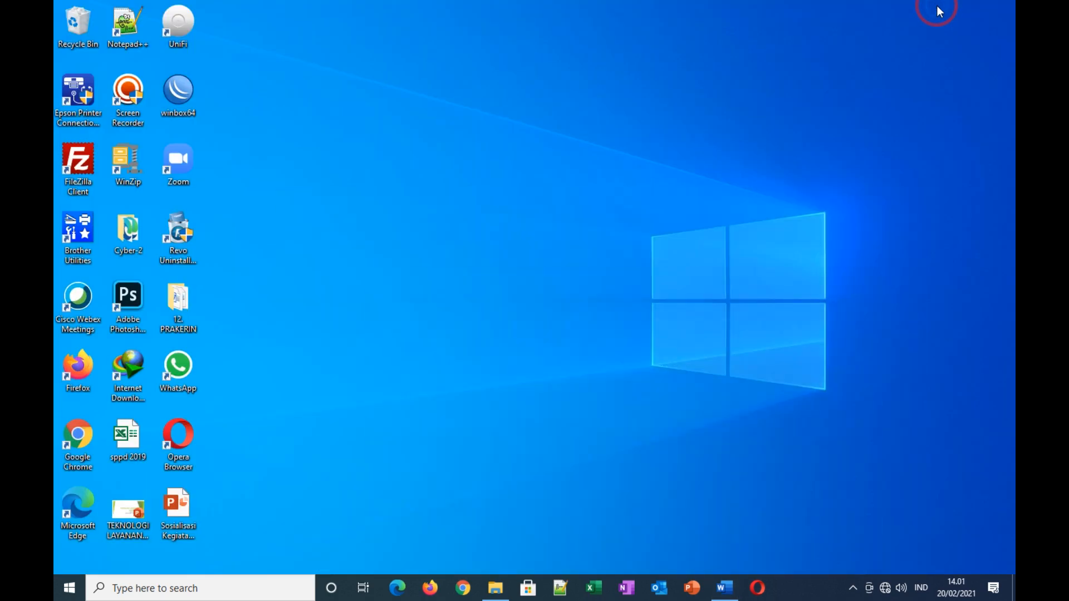
Step: Start WinBox, refresh the Neighbors list and connect to the discovered MikroTik RB951-2n by MAC address
double_click(180, 89)
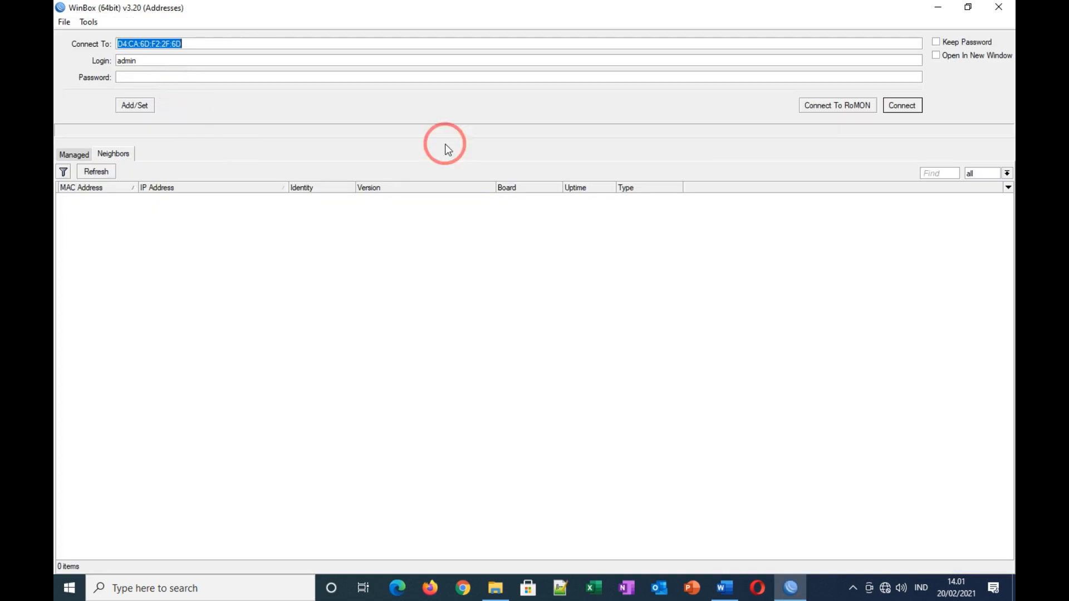
click(96, 171)
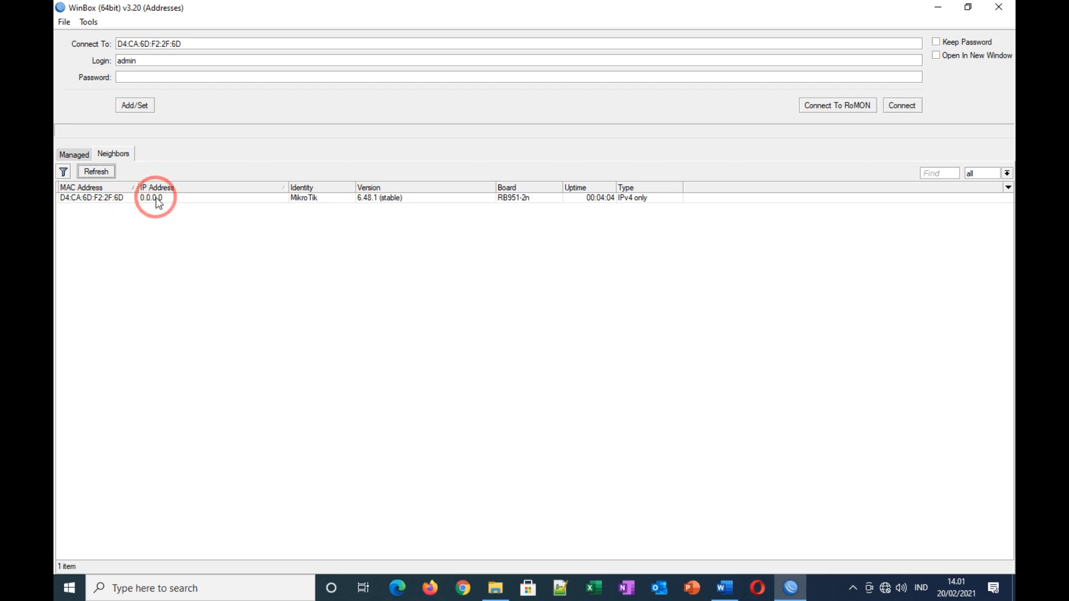
click(94, 199)
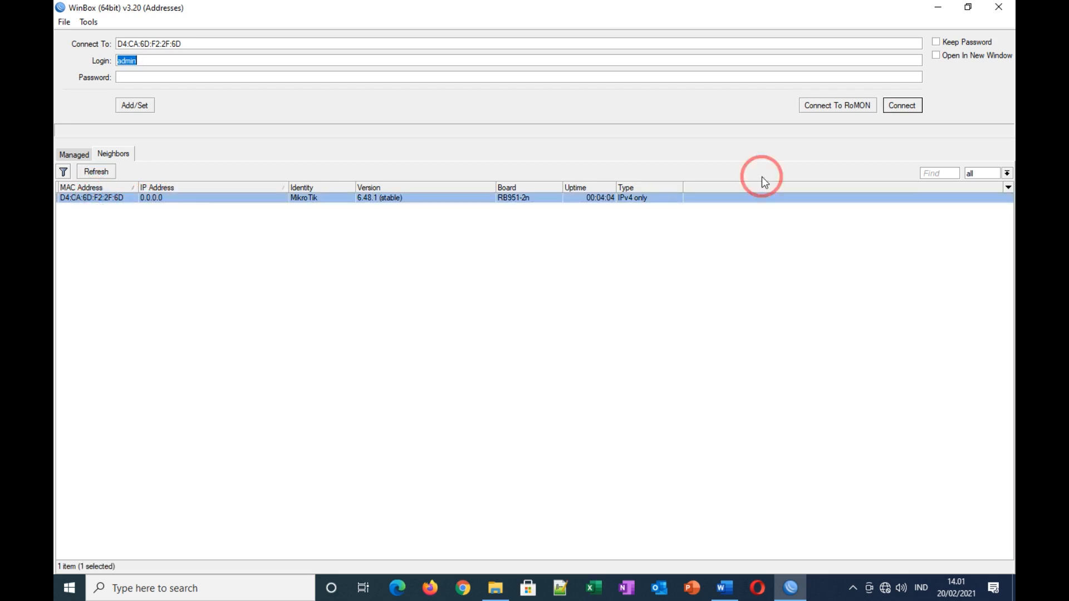
click(892, 107)
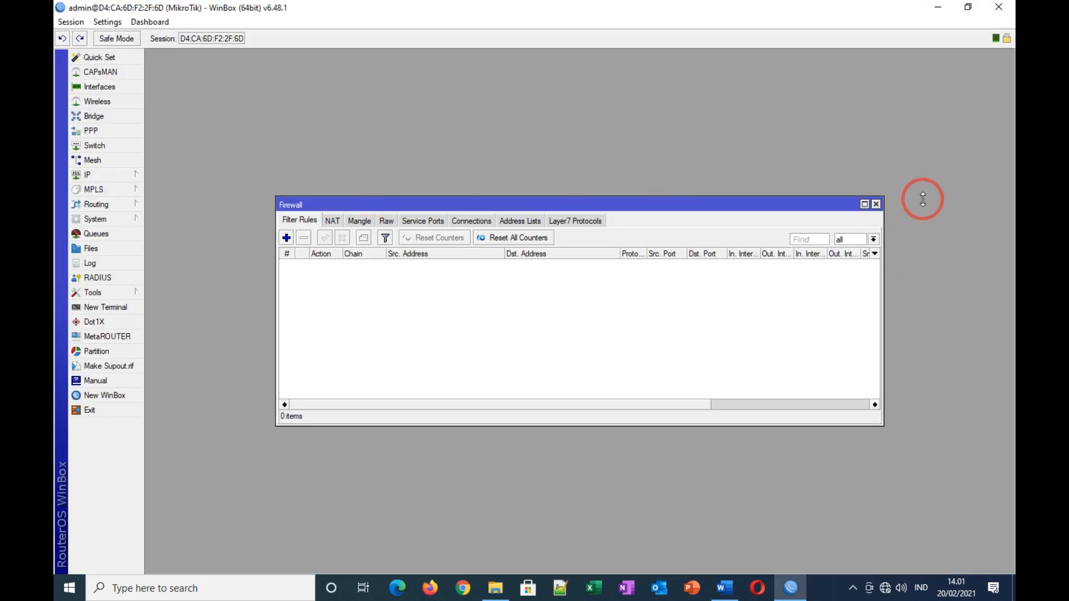
Step: Change the router identity in System > Identity to UKK-TKJ2021, then switch back to Word
click(876, 205)
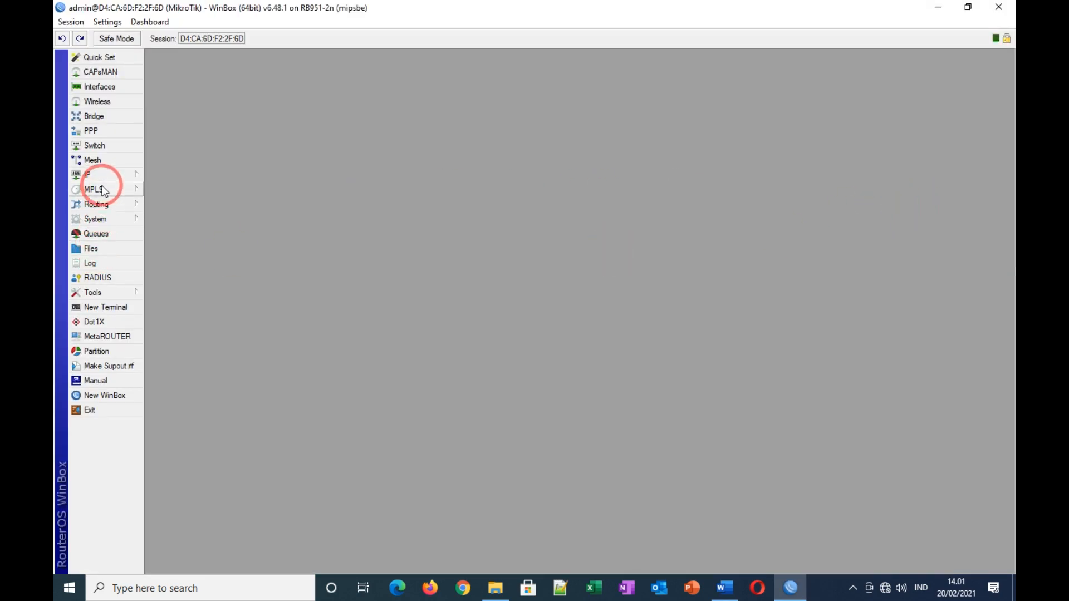
click(103, 218)
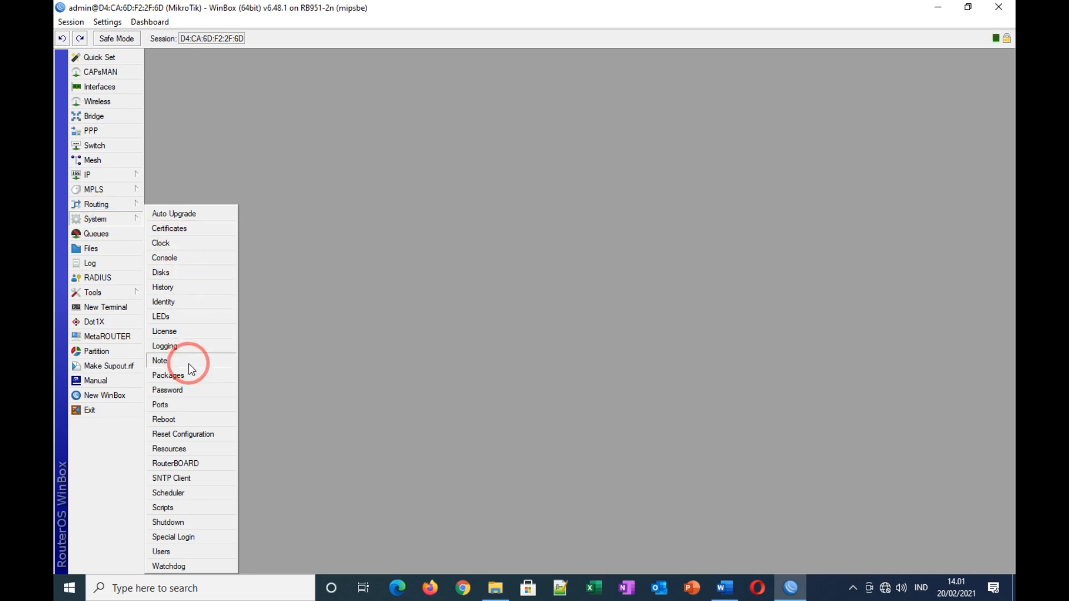
click(168, 301)
text(UKK-T)
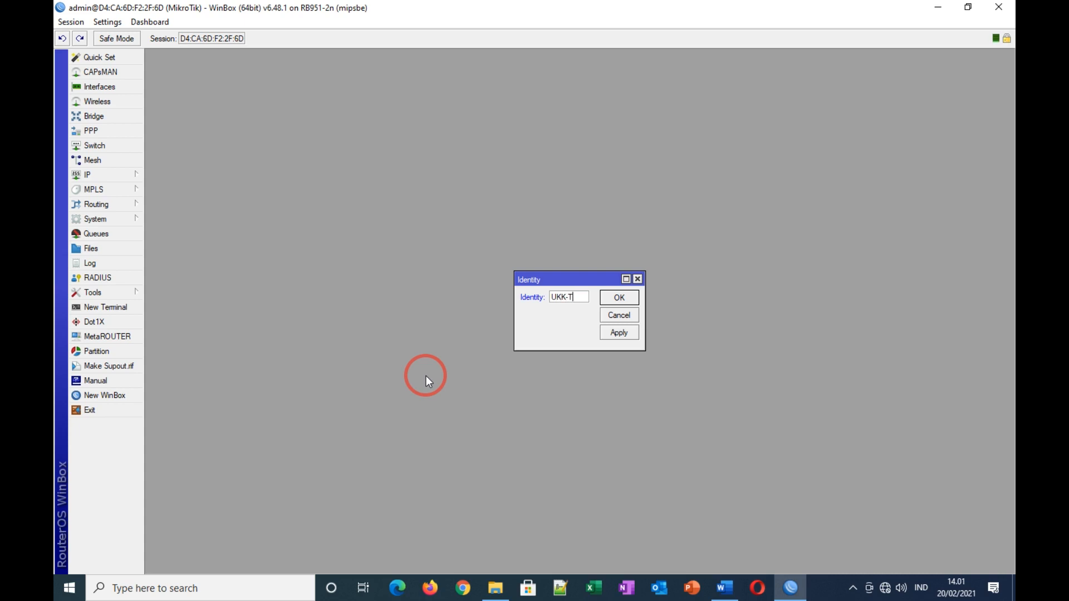
text(KJ2021)
click(620, 334)
click(618, 296)
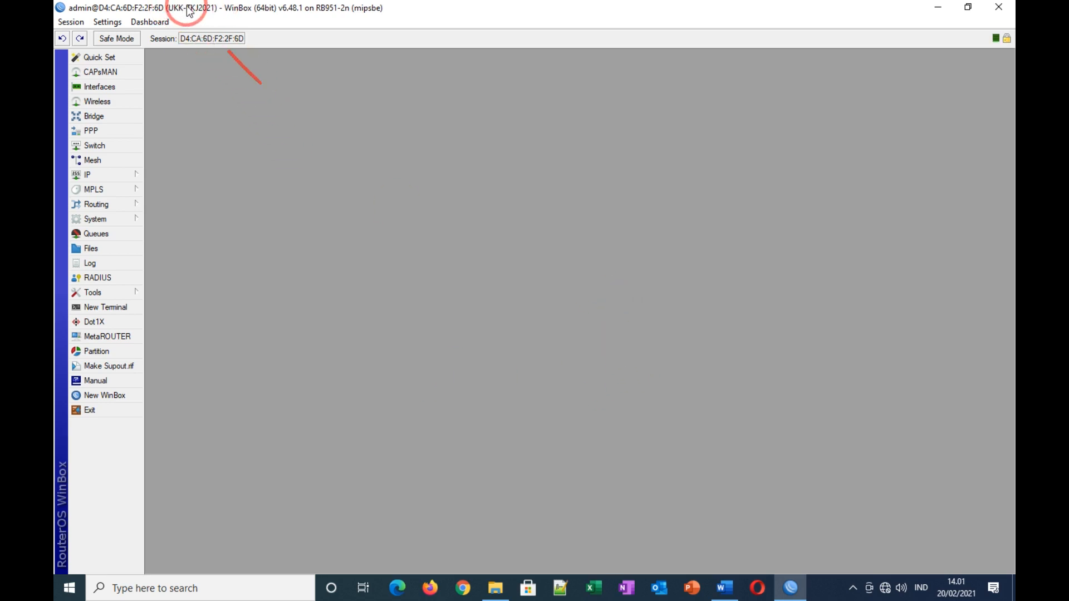
click(724, 588)
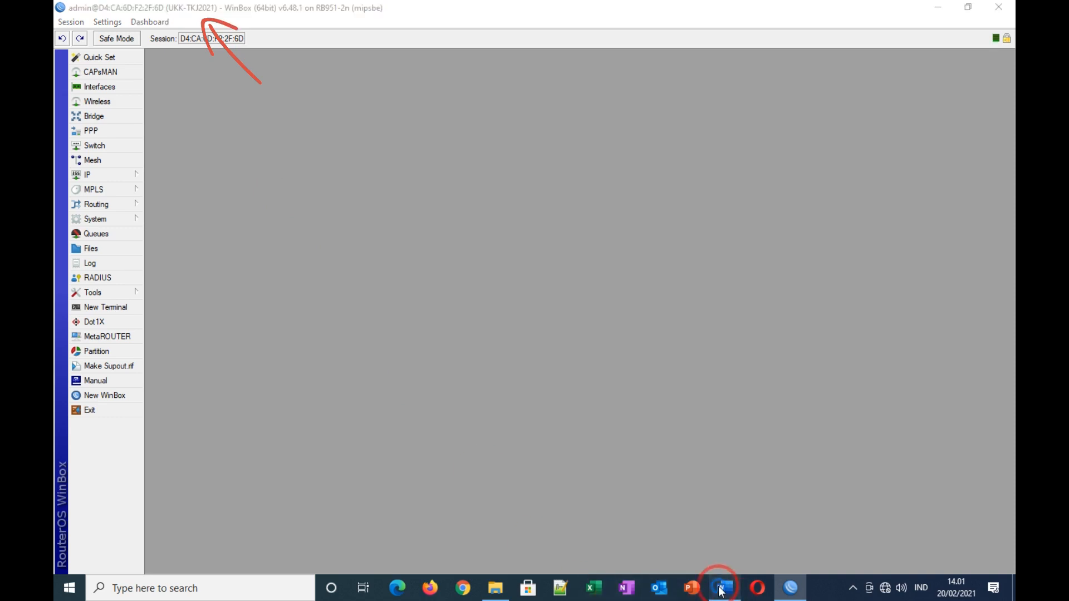
scroll(612, 351, down, 4)
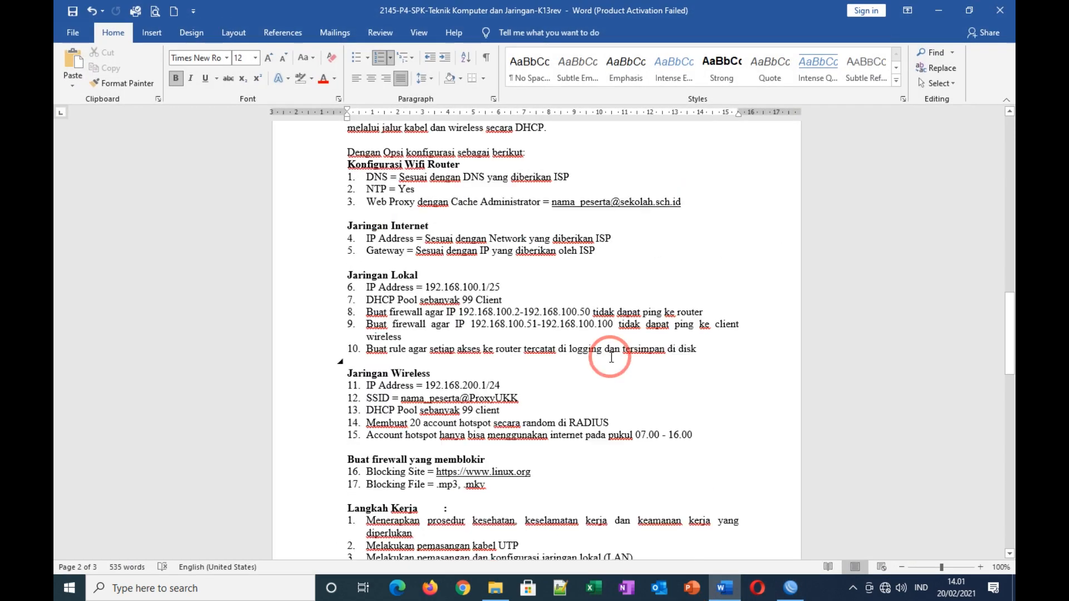
drag(295, 177, 311, 250)
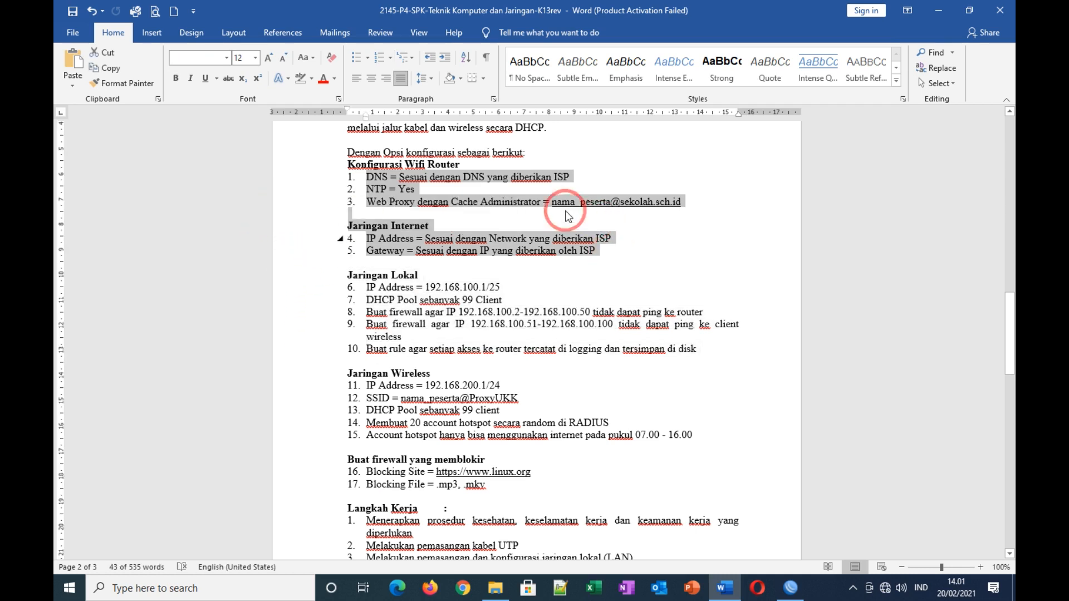
click(608, 170)
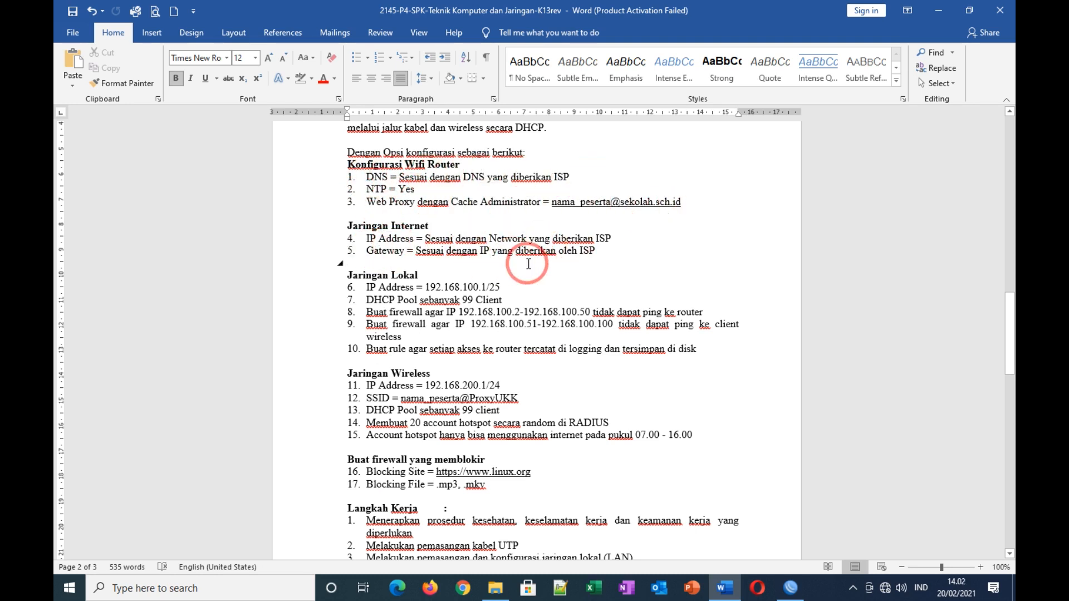
Step: Return to WinBox, open IP > DHCP Client, cancel a new client entry and close the list
click(798, 593)
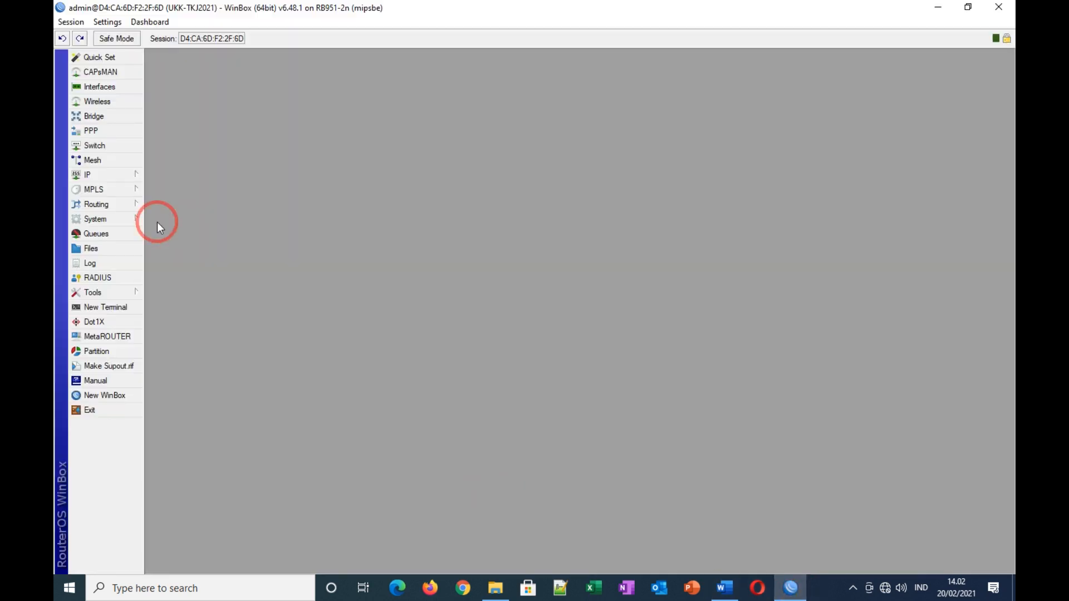
click(110, 176)
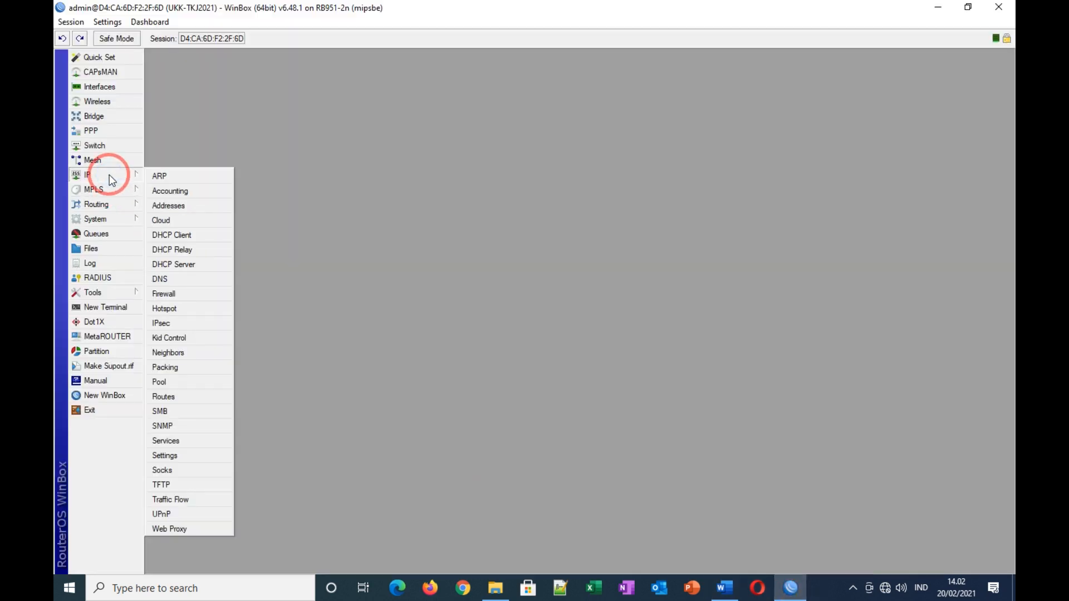
click(176, 235)
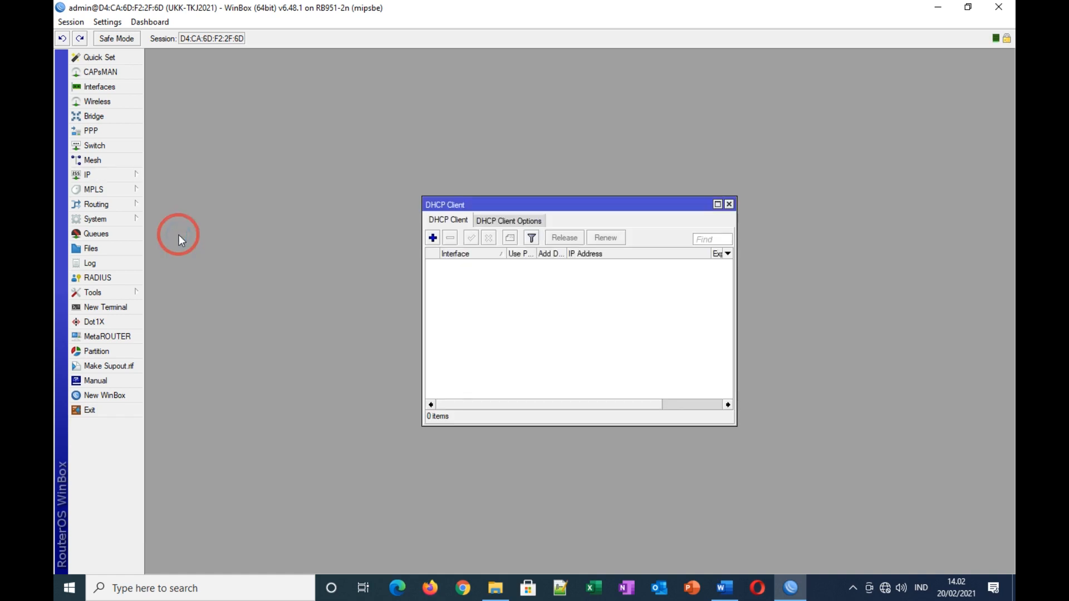
click(433, 239)
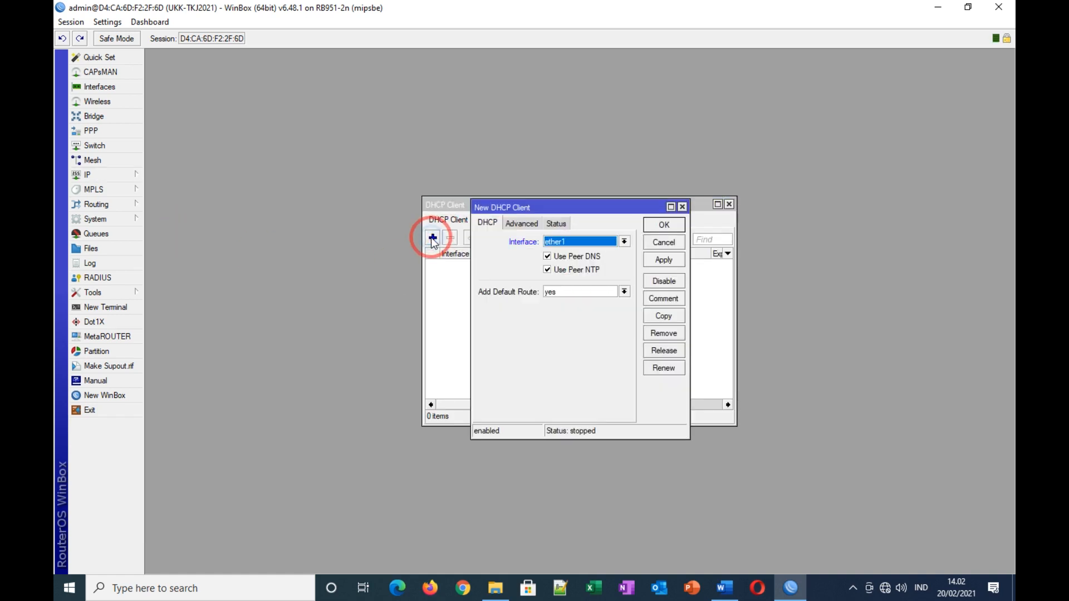
click(663, 242)
click(729, 206)
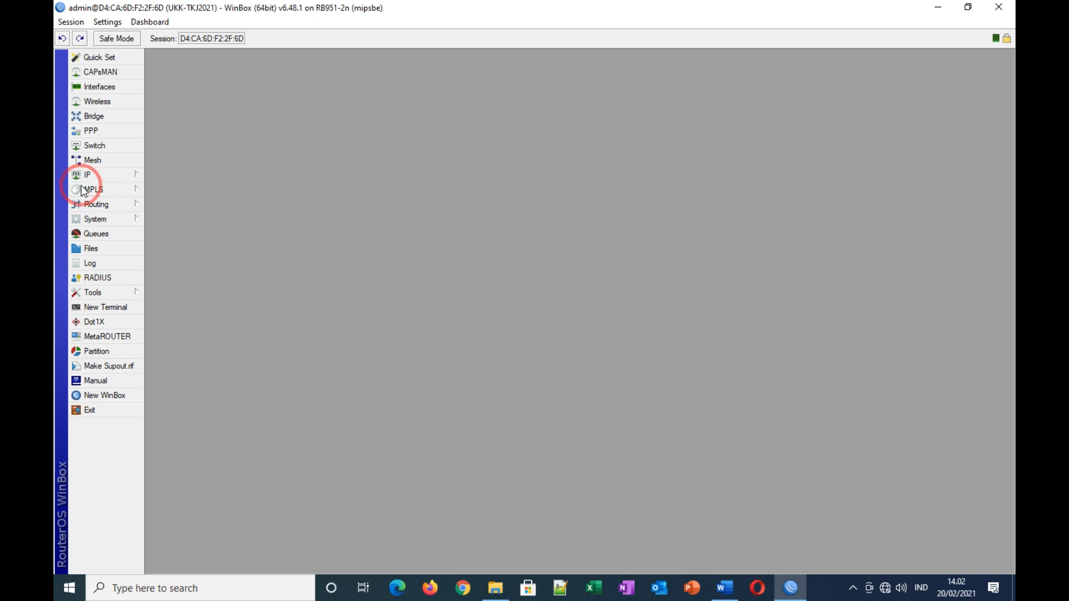
Step: Rename ether1 to ether1-Internet and ether2 to ether2-Jaringan Lokal in the interface list
click(103, 87)
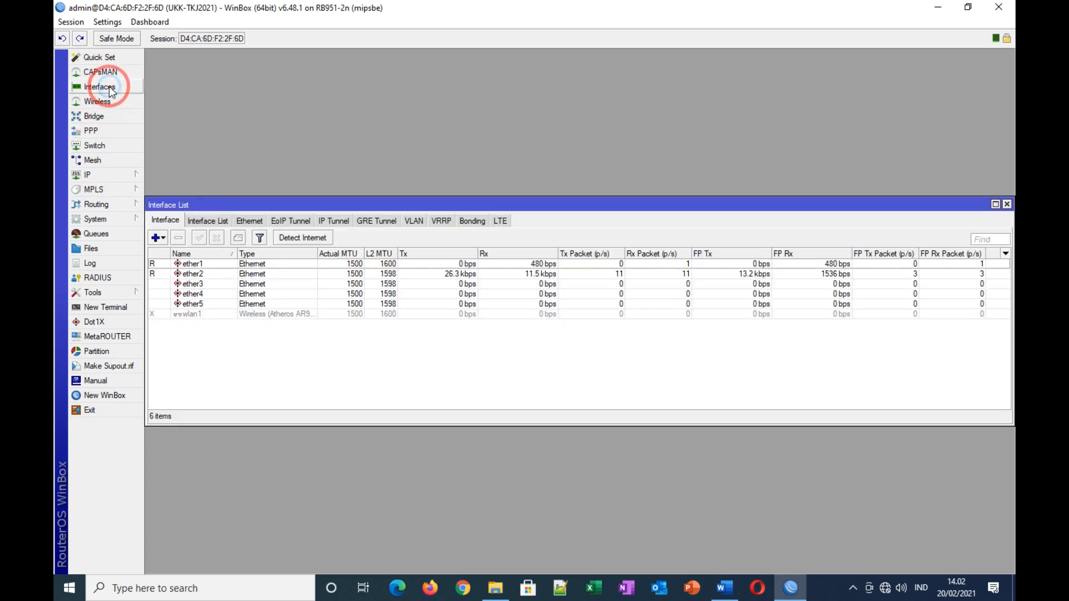
double_click(202, 267)
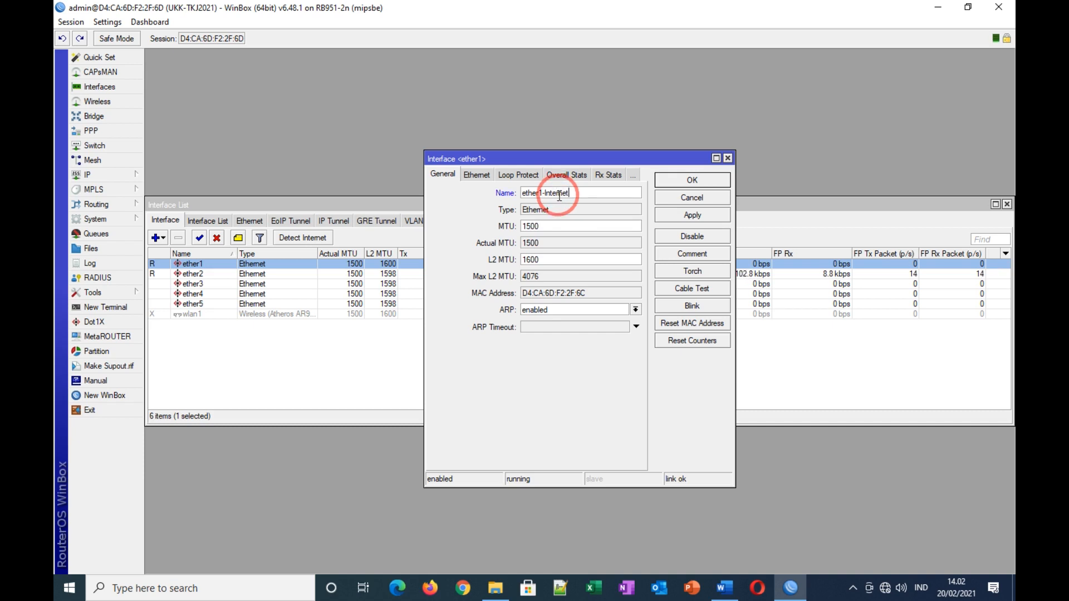
click(689, 216)
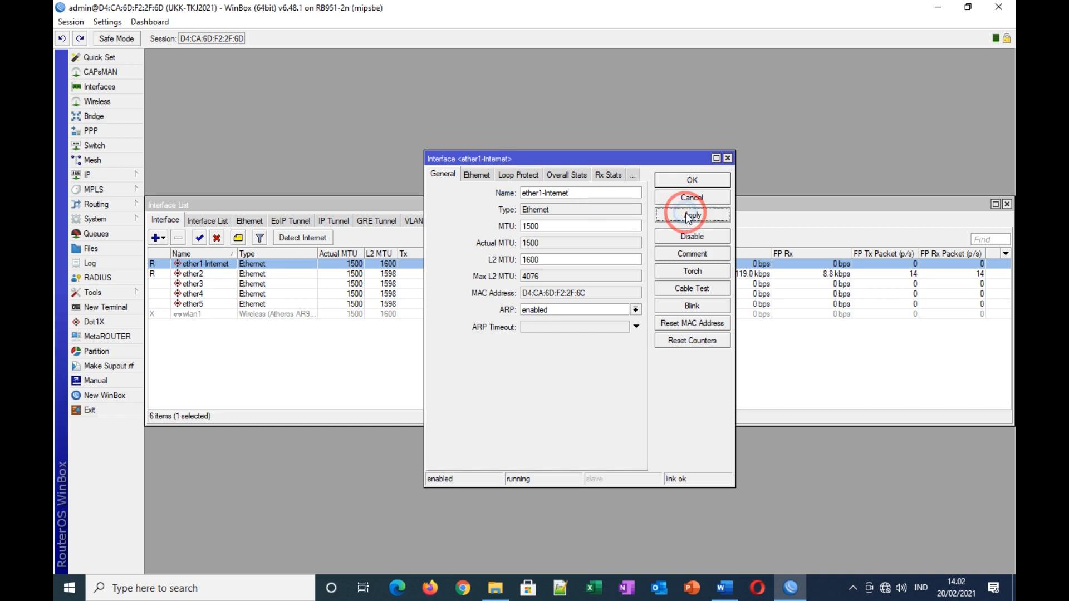
click(690, 180)
double_click(190, 273)
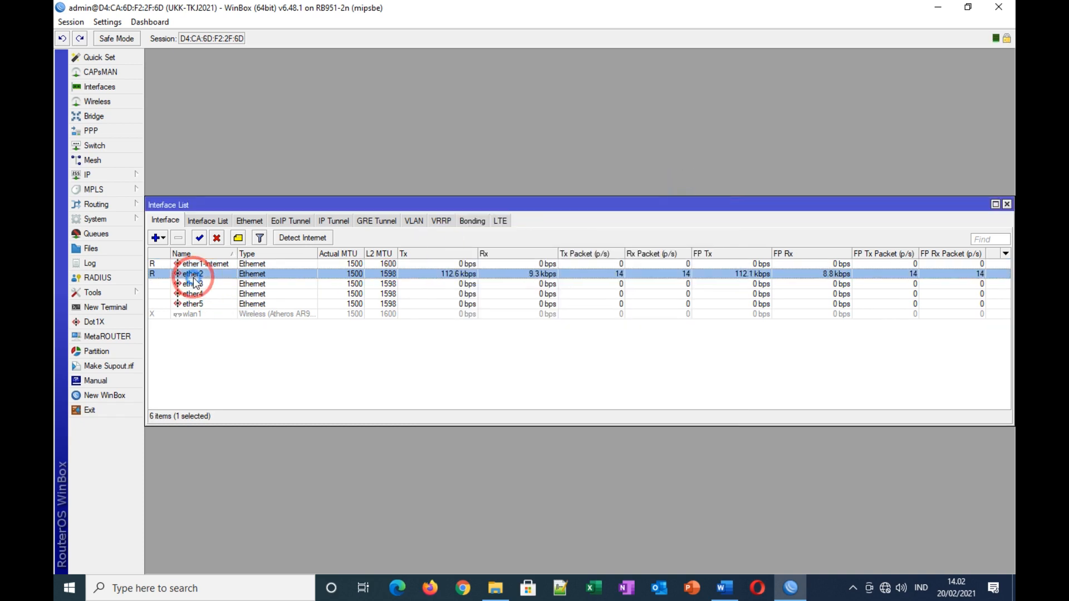
click(464, 278)
click(562, 195)
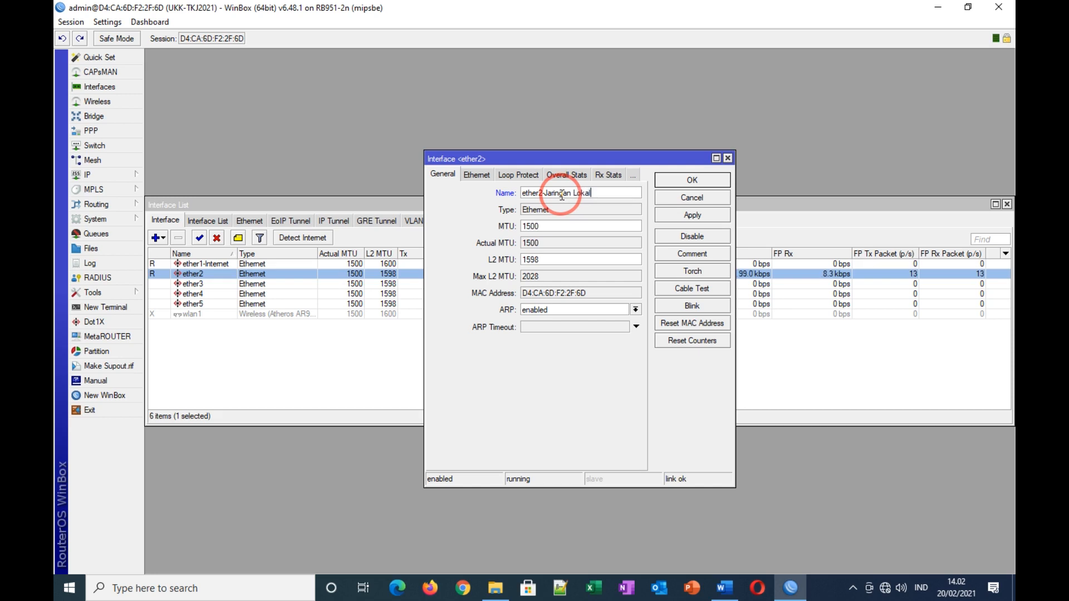
click(690, 217)
click(692, 180)
Step: Rename wlan1 to Jaringan Wireless, enable it, and close the interface list
double_click(197, 315)
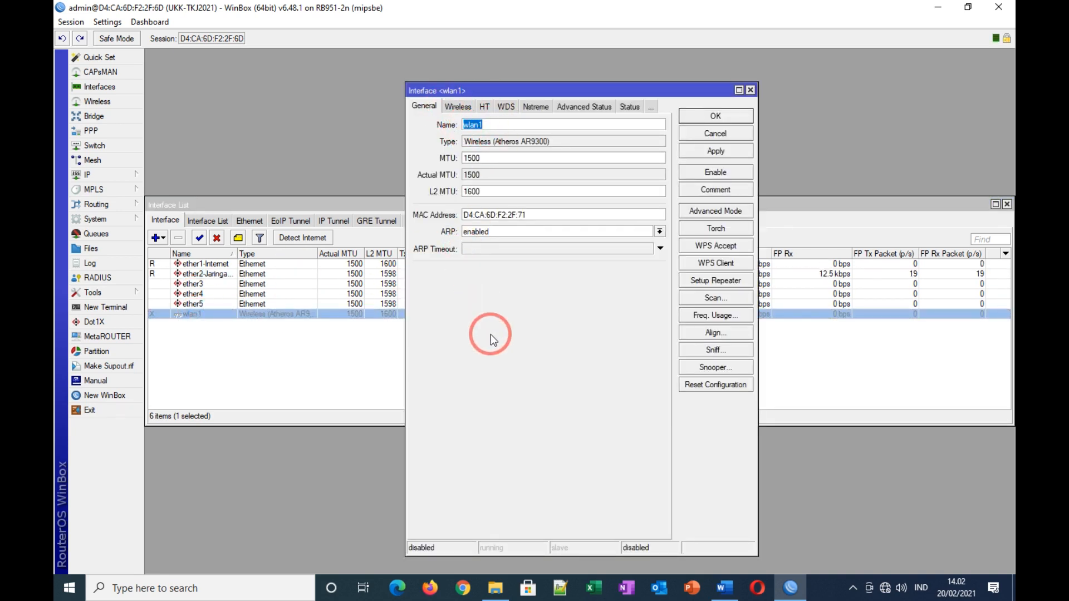
text(Jaringan Wirless)
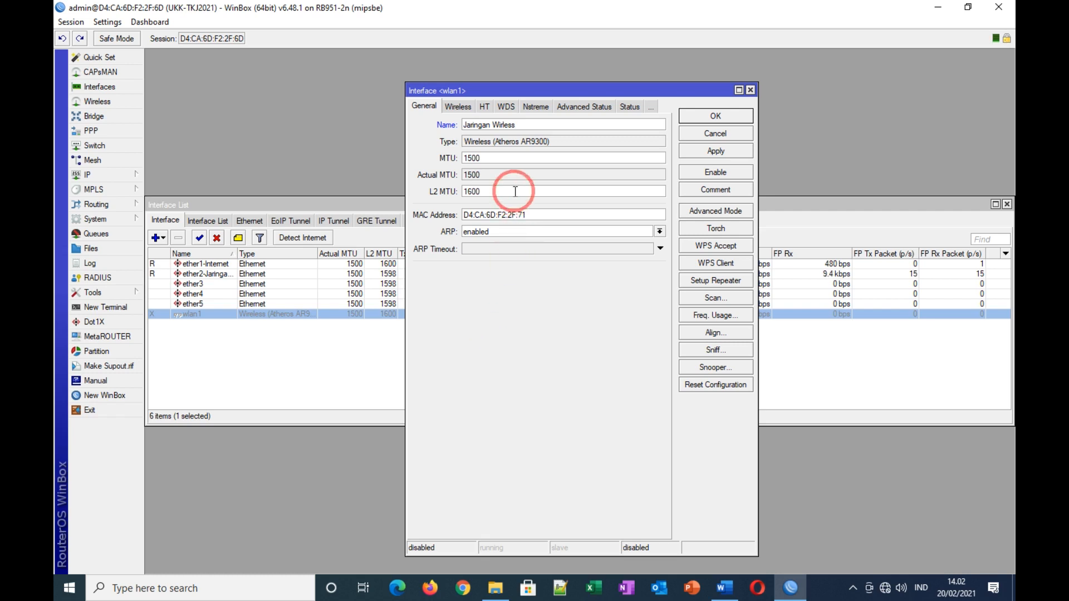
click(708, 152)
click(715, 120)
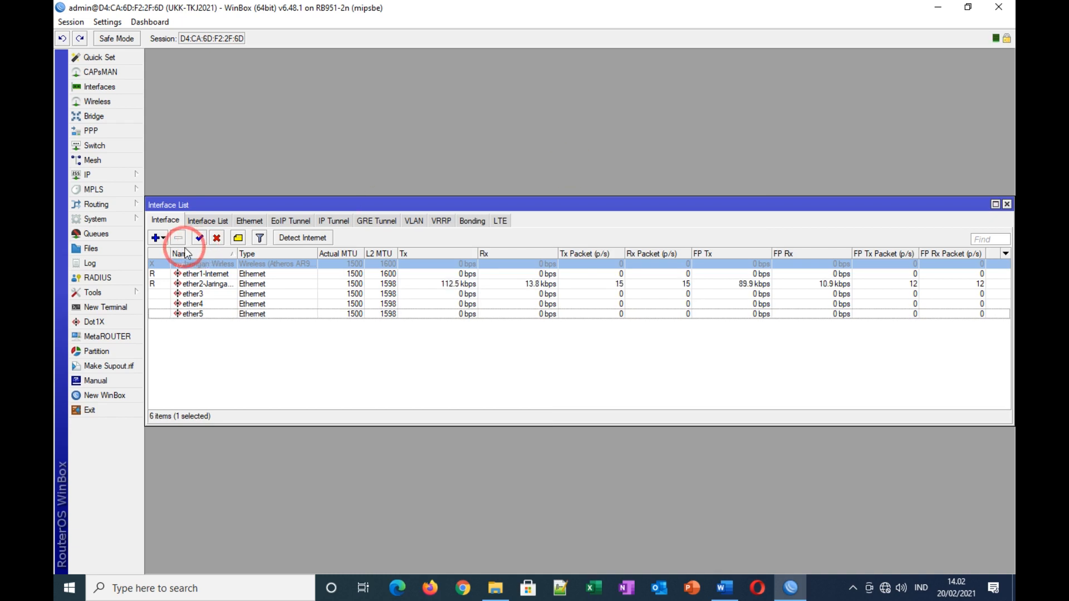
click(199, 237)
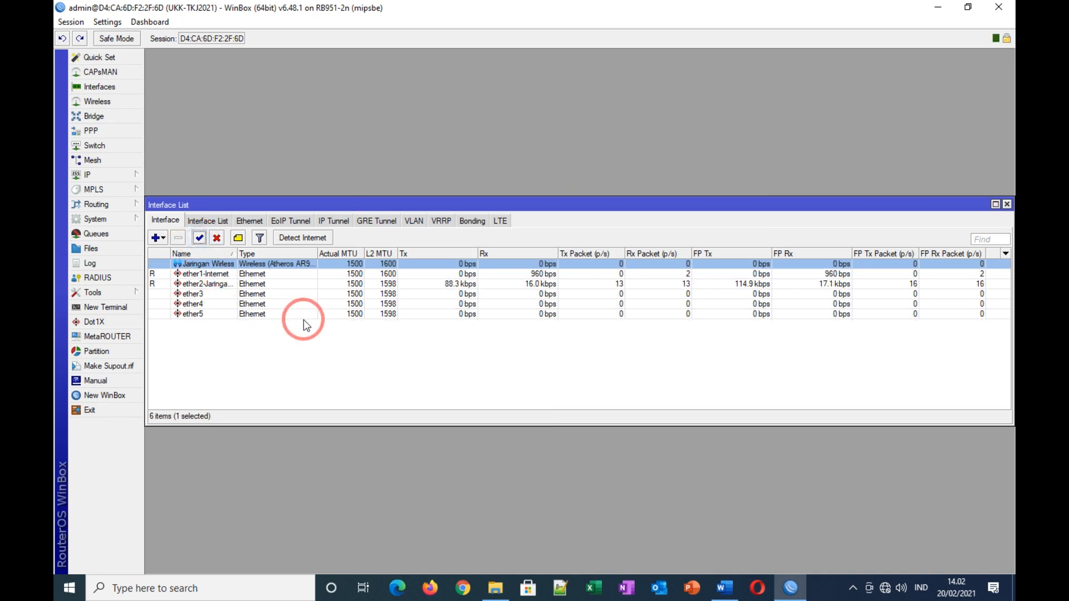
click(1006, 204)
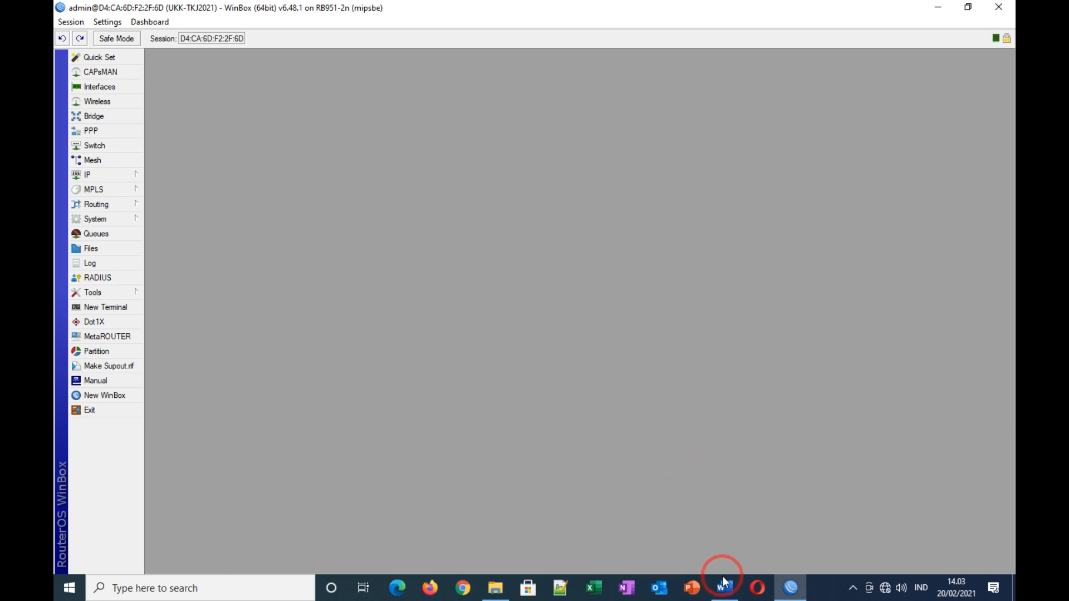
Step: Add a new DHCP client using interface ether1-Internet
click(82, 174)
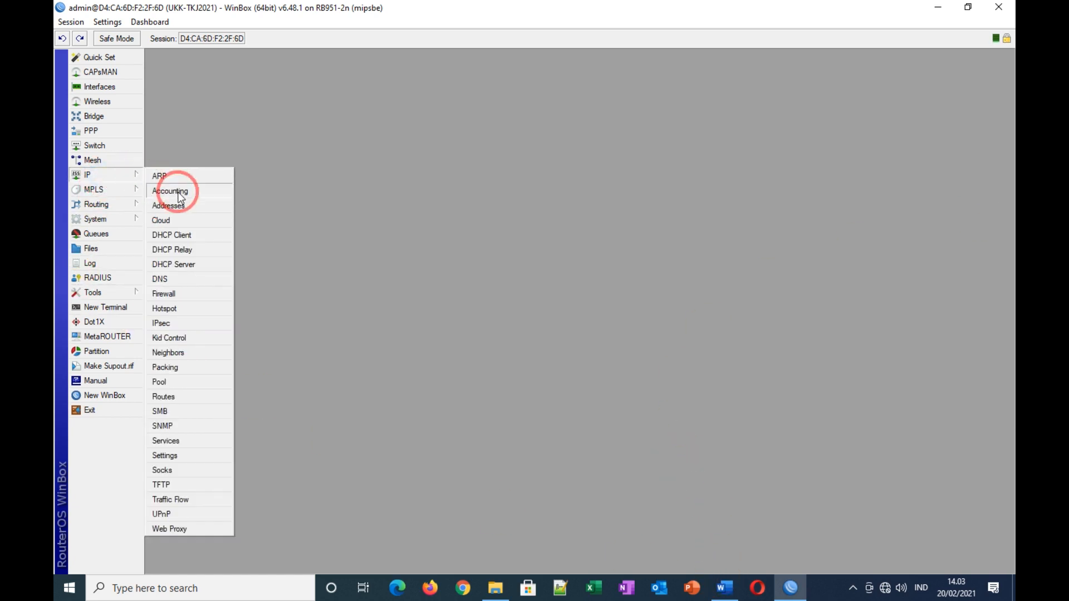
click(187, 236)
click(433, 239)
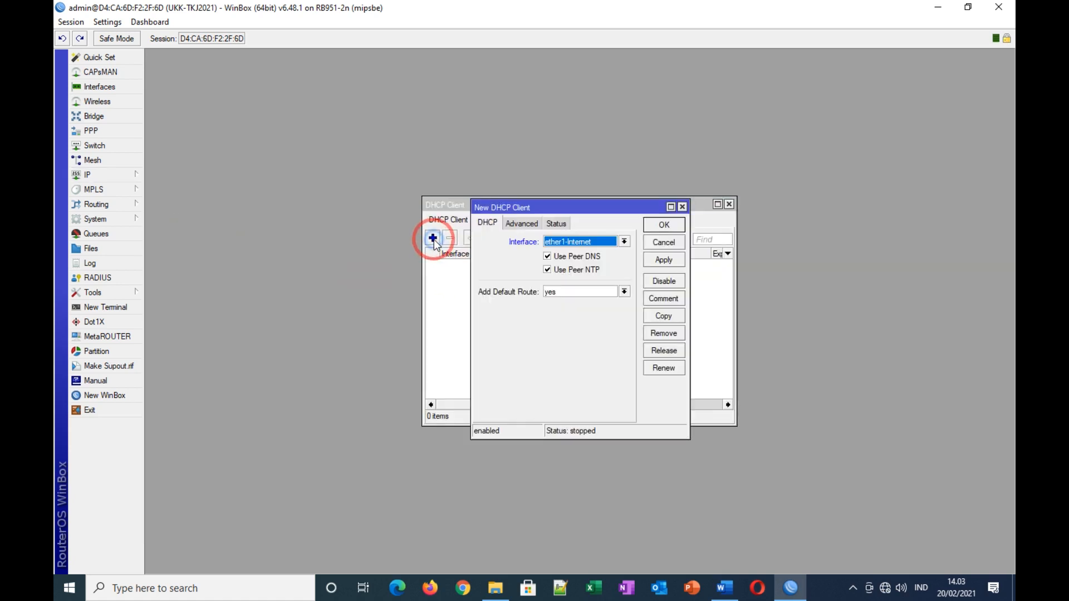
click(624, 242)
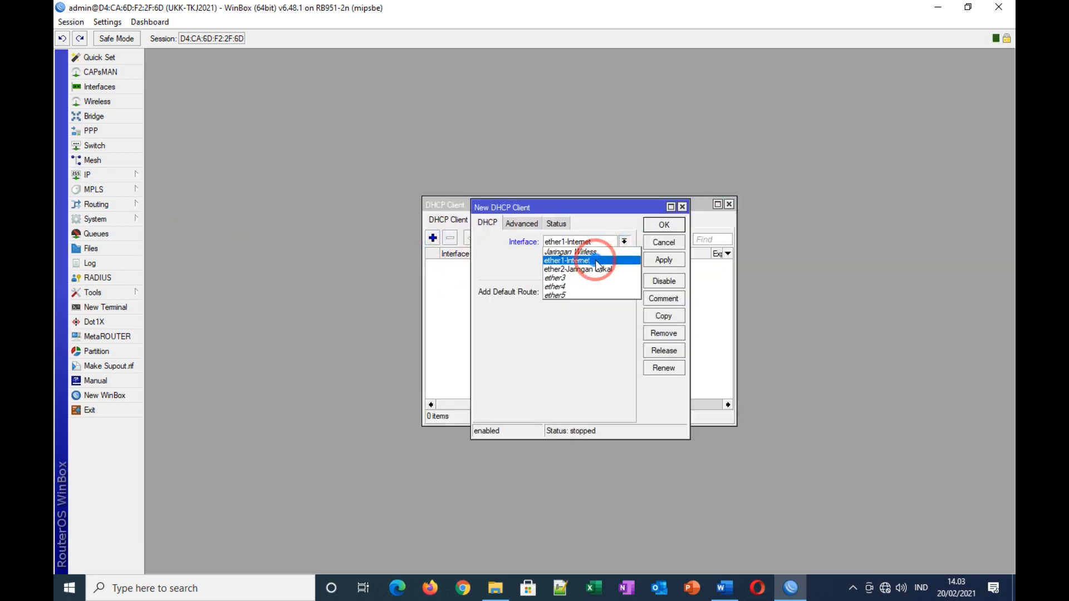
click(597, 265)
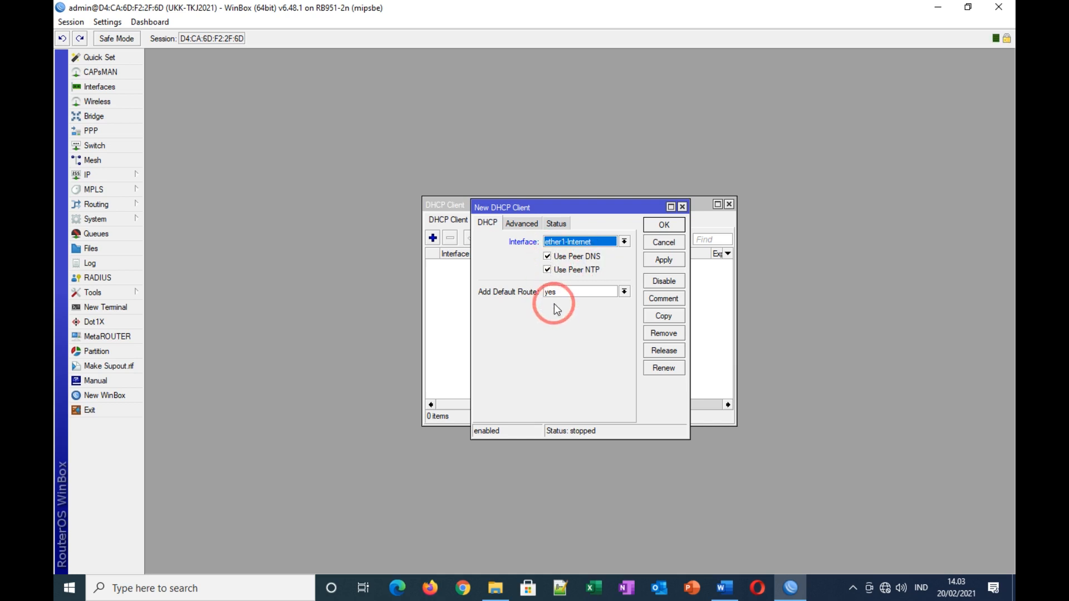
click(664, 260)
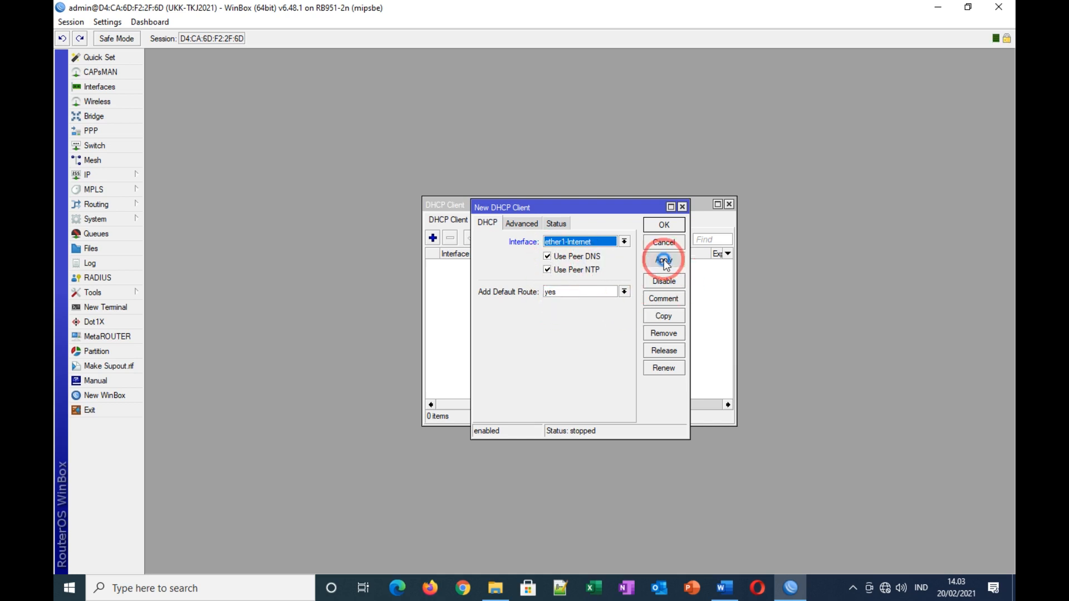
click(666, 227)
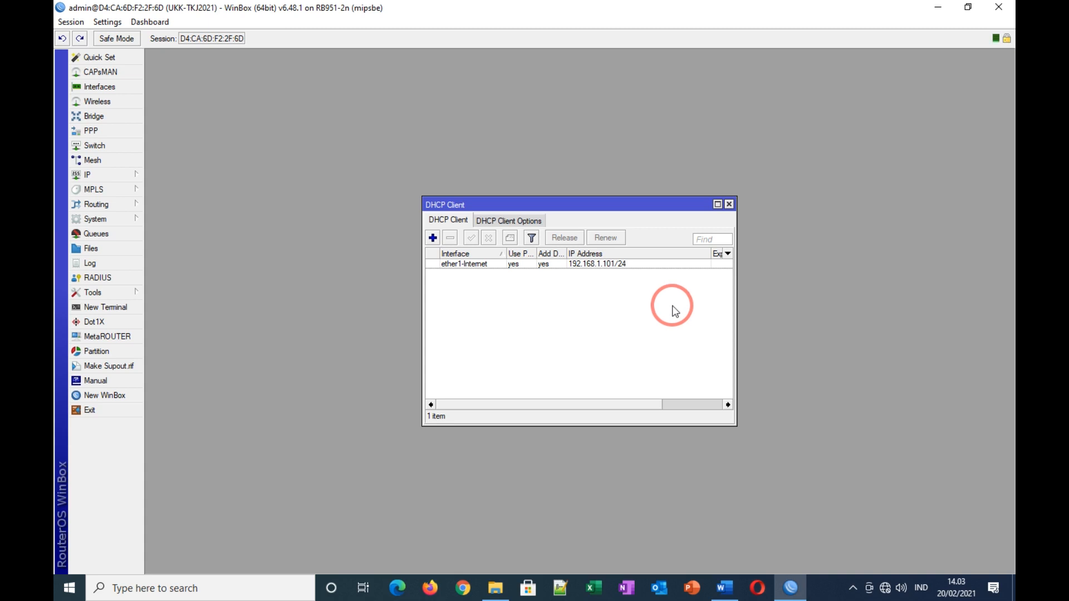
Step: Widen the DHCP client list to confirm the 192.168.1.101/24 address, then close it
drag(736, 239, 827, 239)
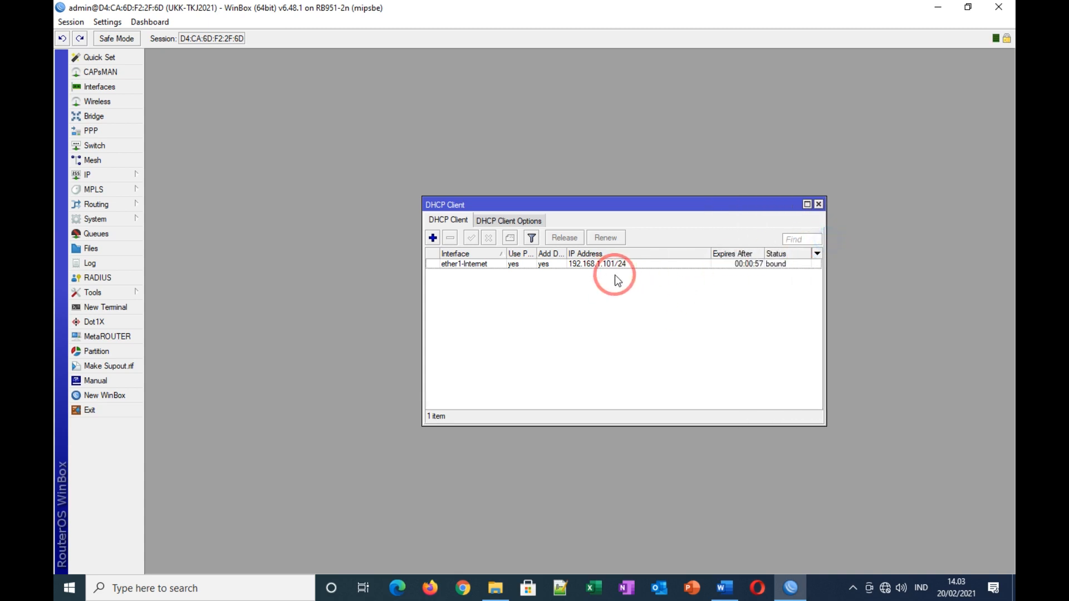
click(585, 265)
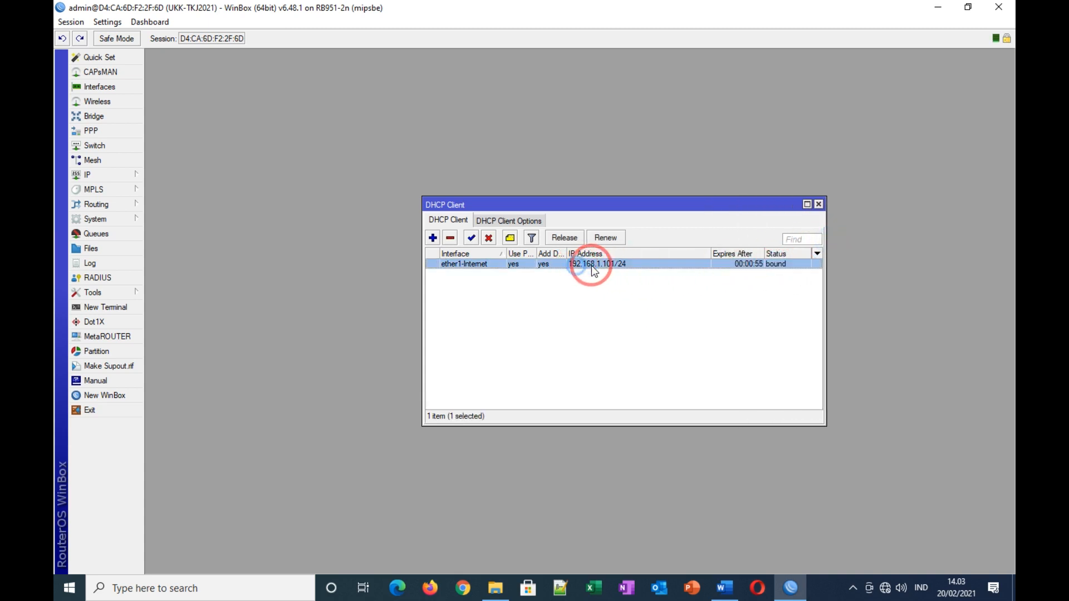
click(806, 237)
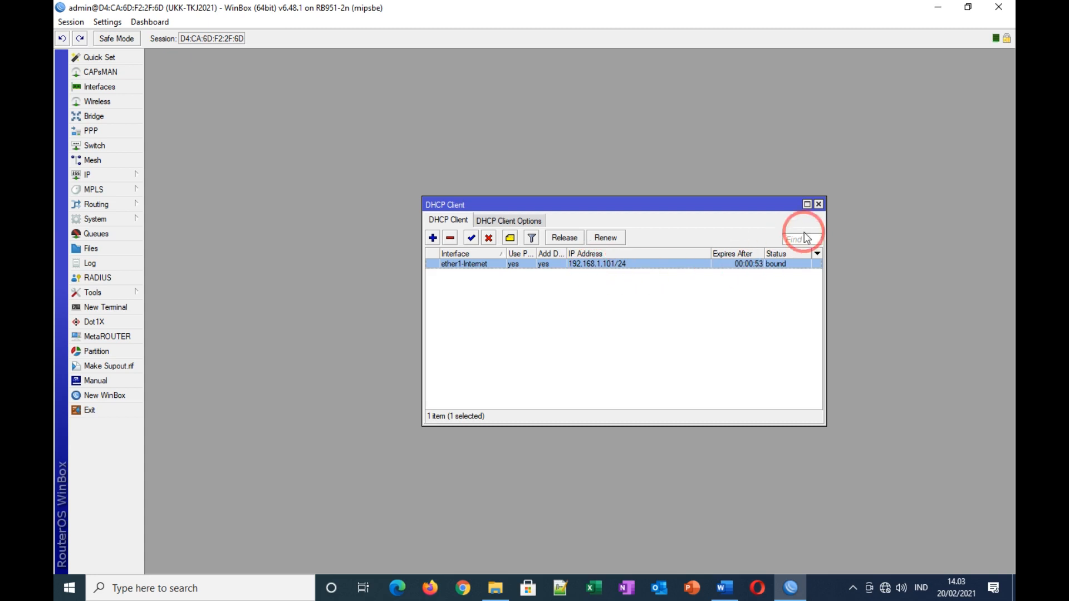
click(820, 205)
Step: Set the DNS server to 8.8.8.8 with Allow Remote Requests ticked, and apply
click(111, 175)
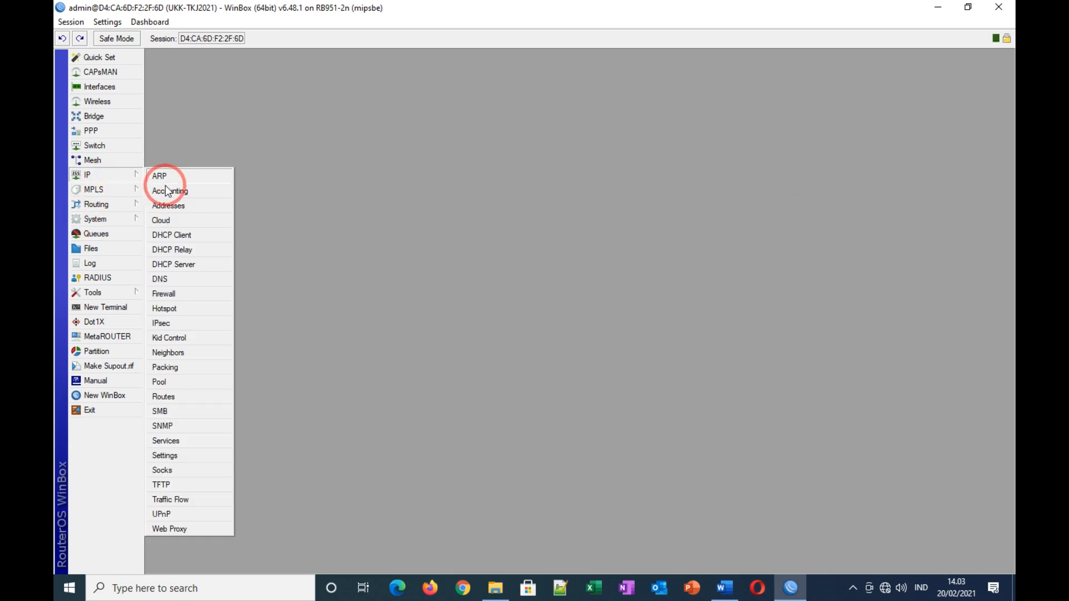
click(166, 280)
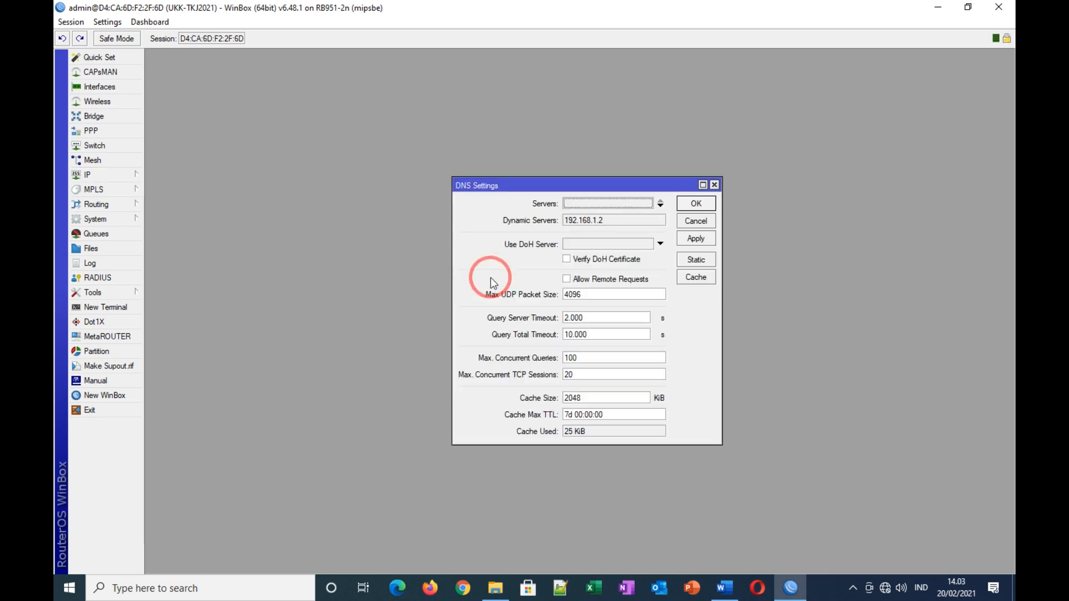
click(580, 206)
text(8.8.8.8)
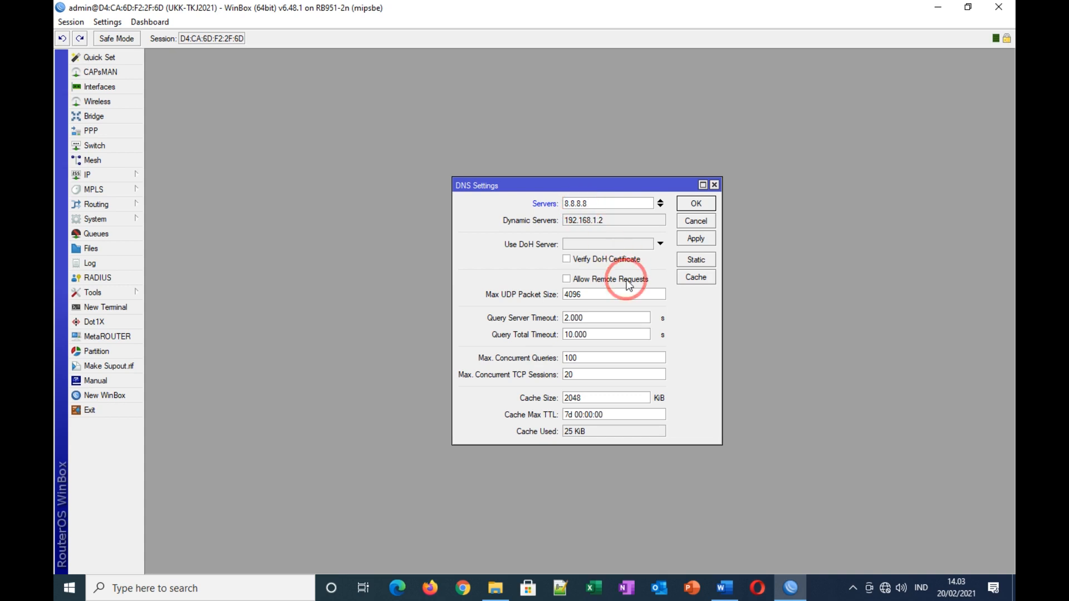
click(588, 280)
click(696, 240)
click(700, 207)
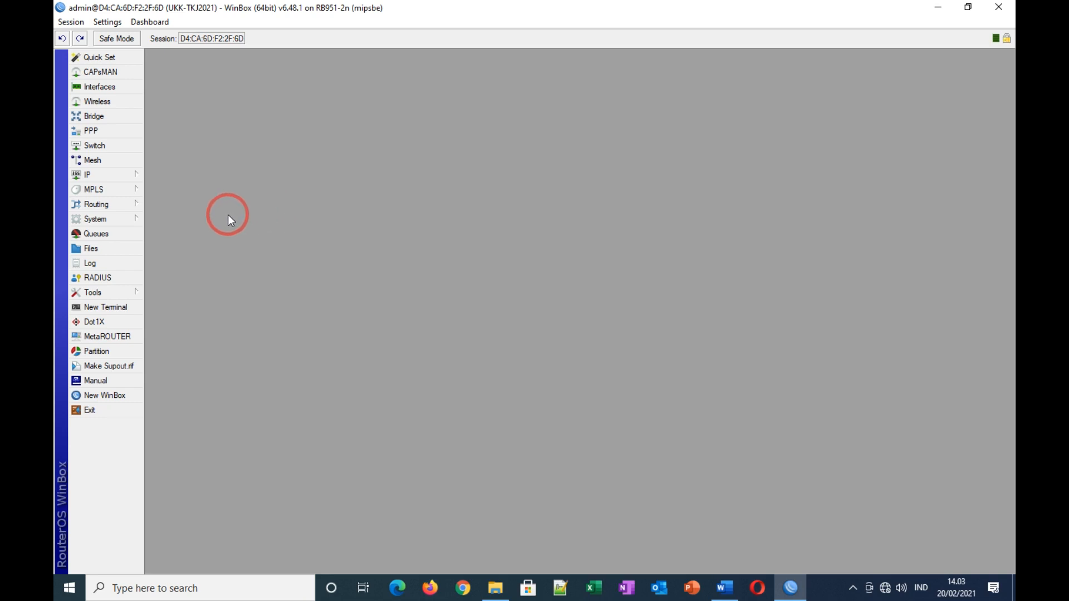
Step: Restore down the Word window to check the NTP = Yes requirement, then return to WinBox
click(723, 589)
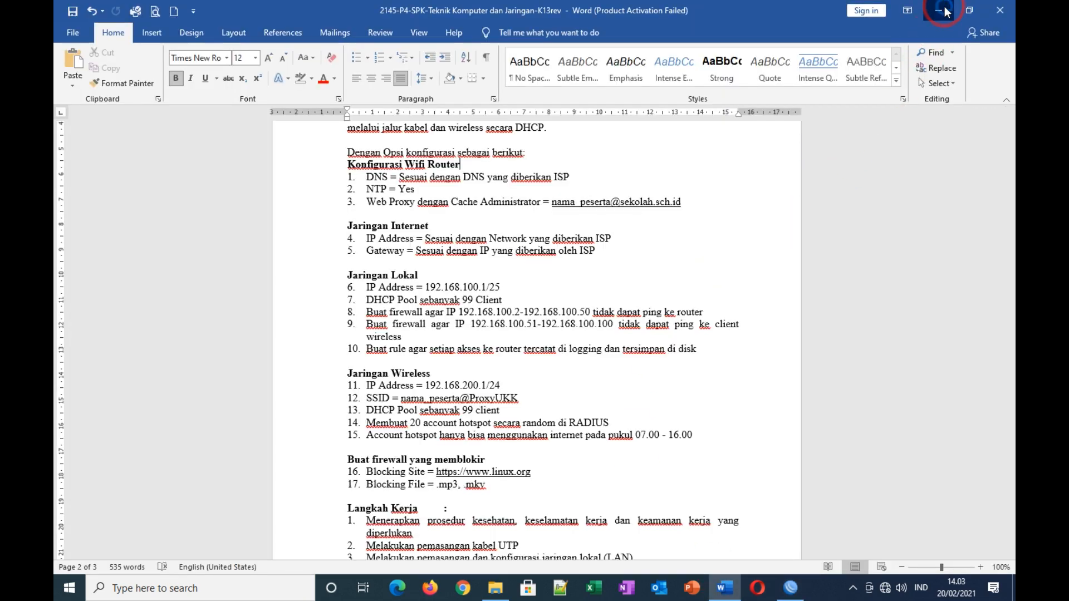
click(945, 11)
click(724, 588)
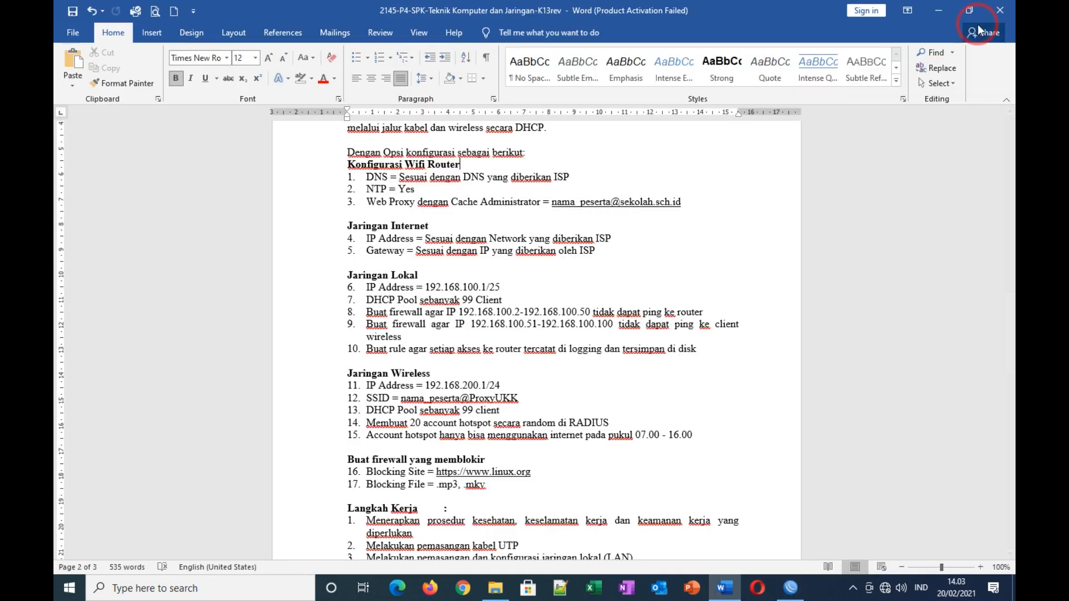
click(970, 10)
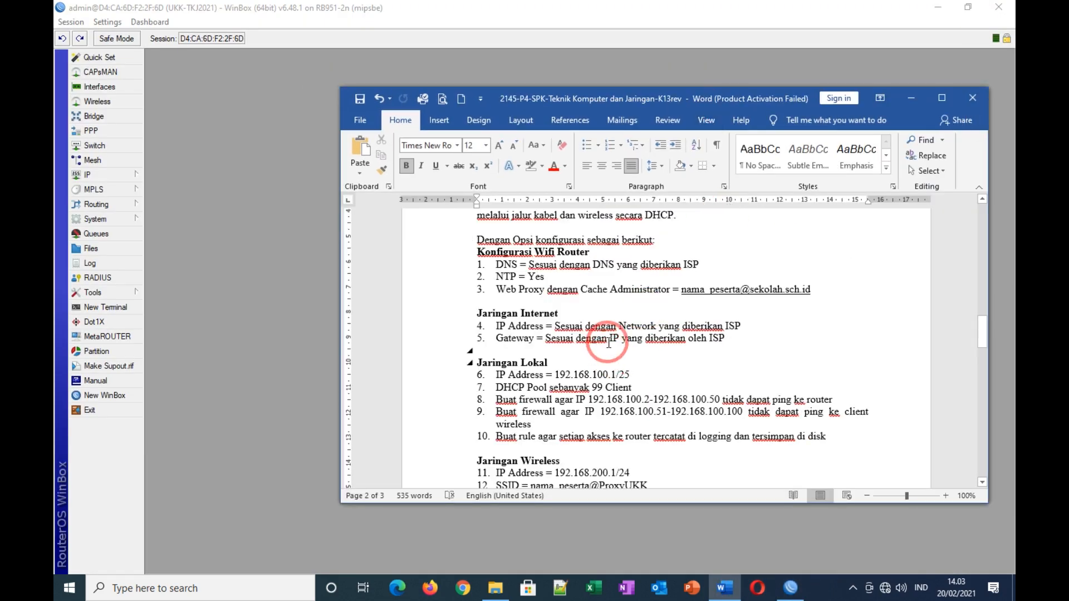
scroll(608, 343, up, 1)
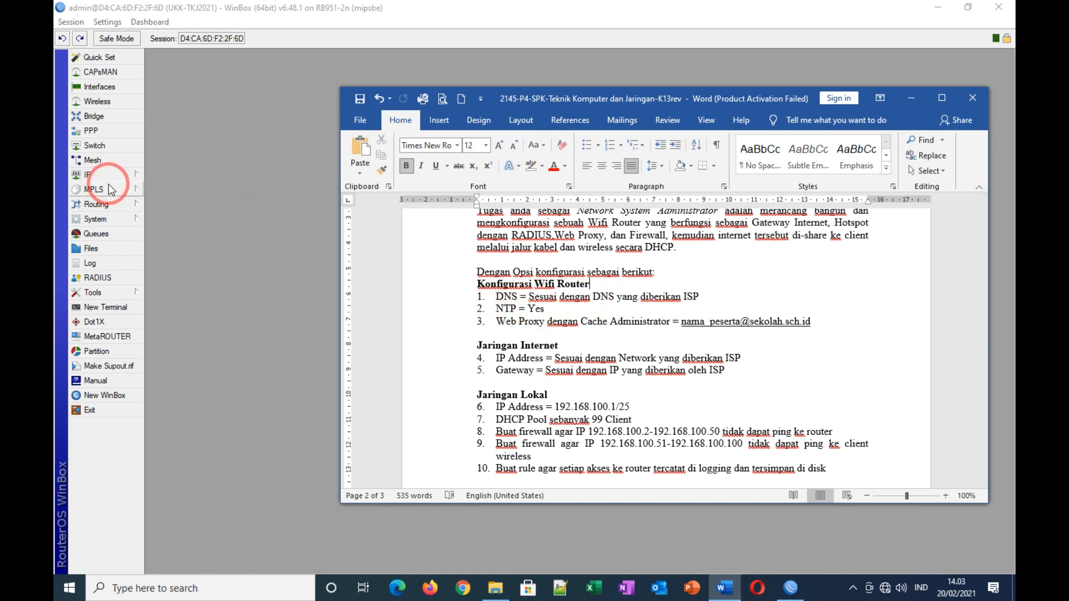
click(98, 219)
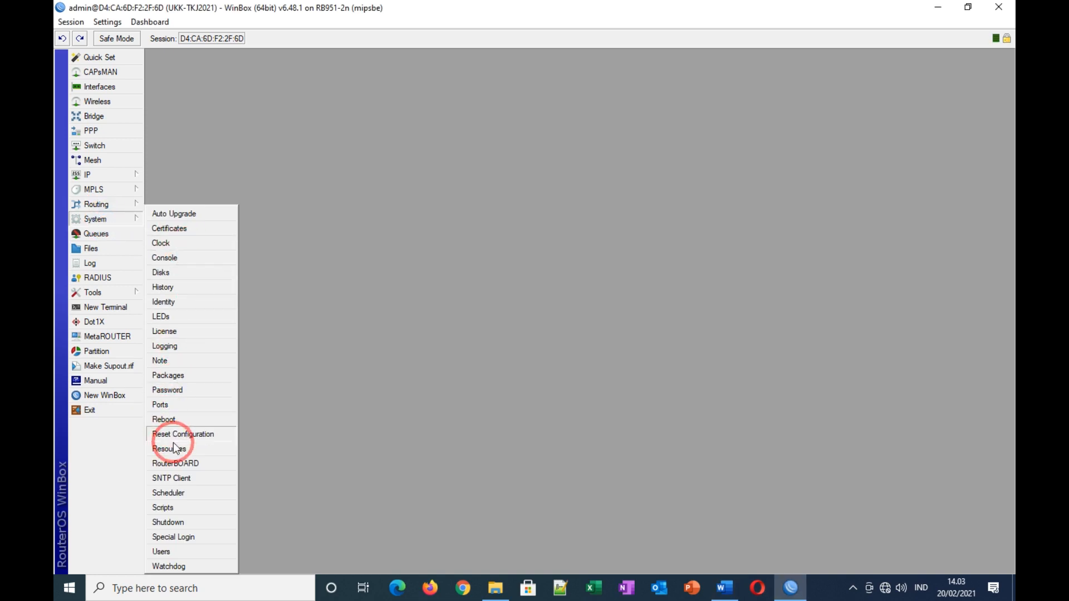
Step: Enable the SNTP client, clear the primary server, set secondary to asia.pool.ntp.org, and dismiss the apply error
click(177, 477)
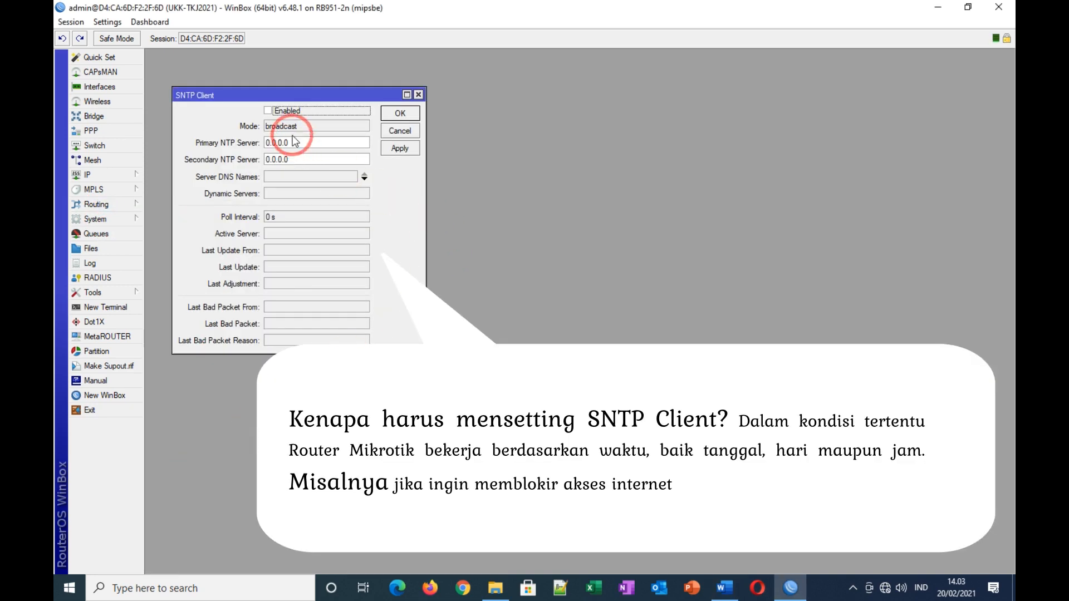
click(273, 111)
drag(294, 146, 264, 151)
key(BackSpace)
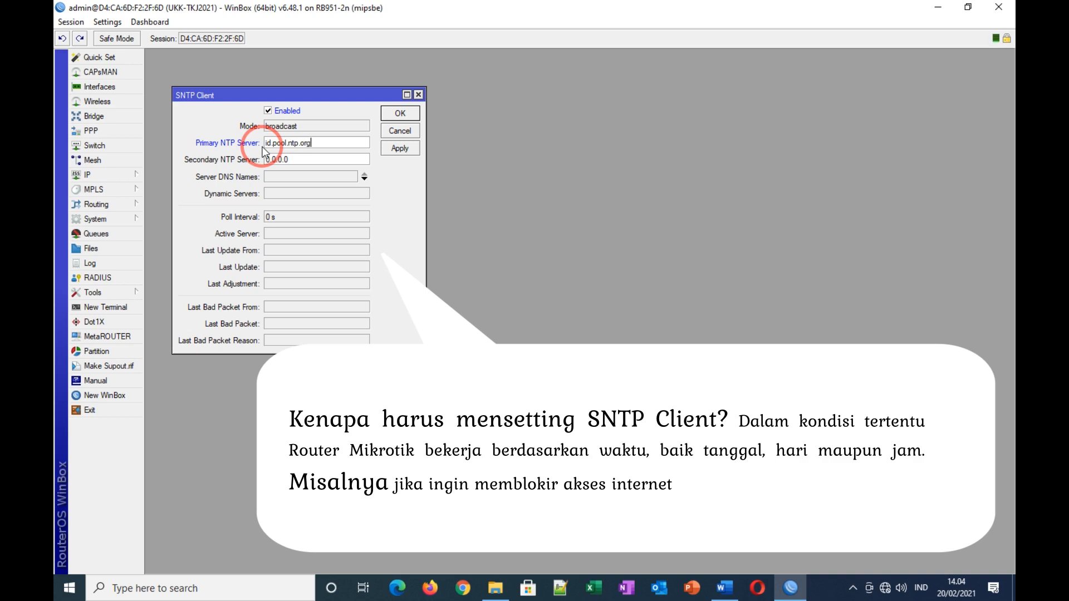
drag(286, 162, 252, 162)
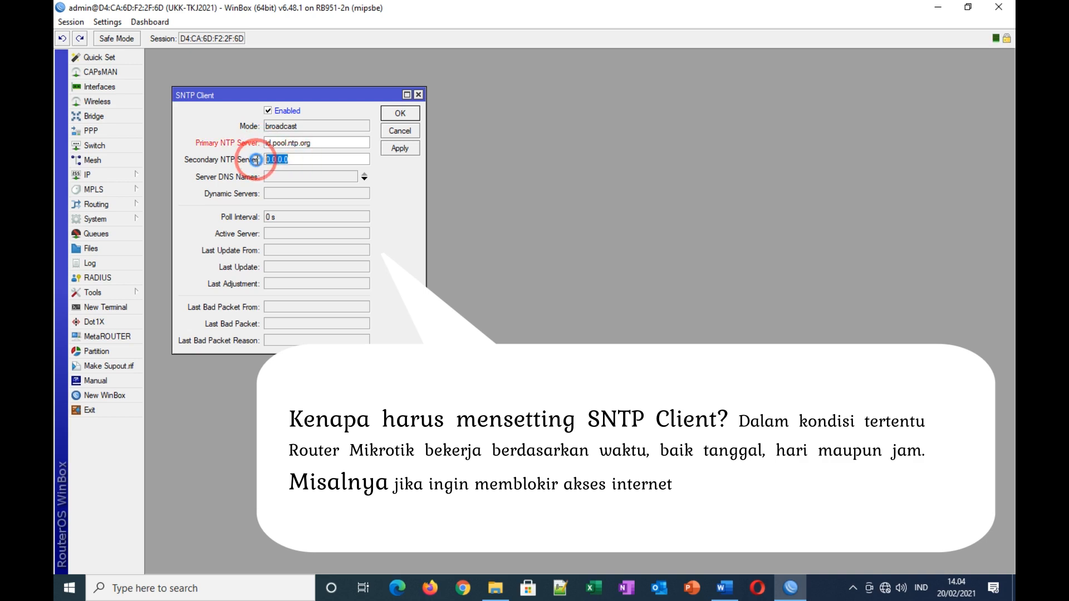
text(asia.pool.ntp.org)
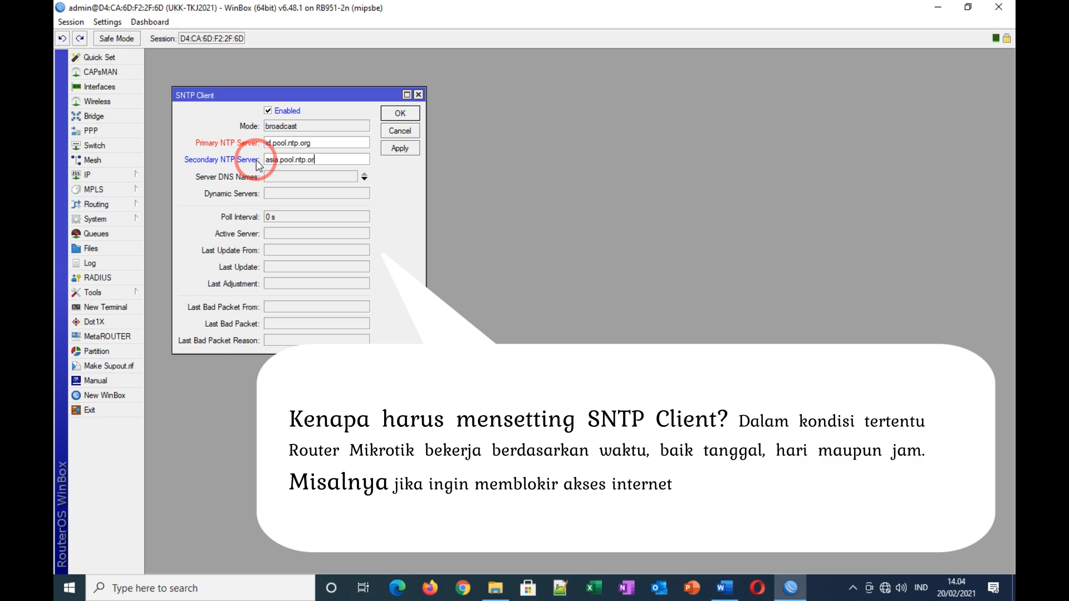
click(396, 148)
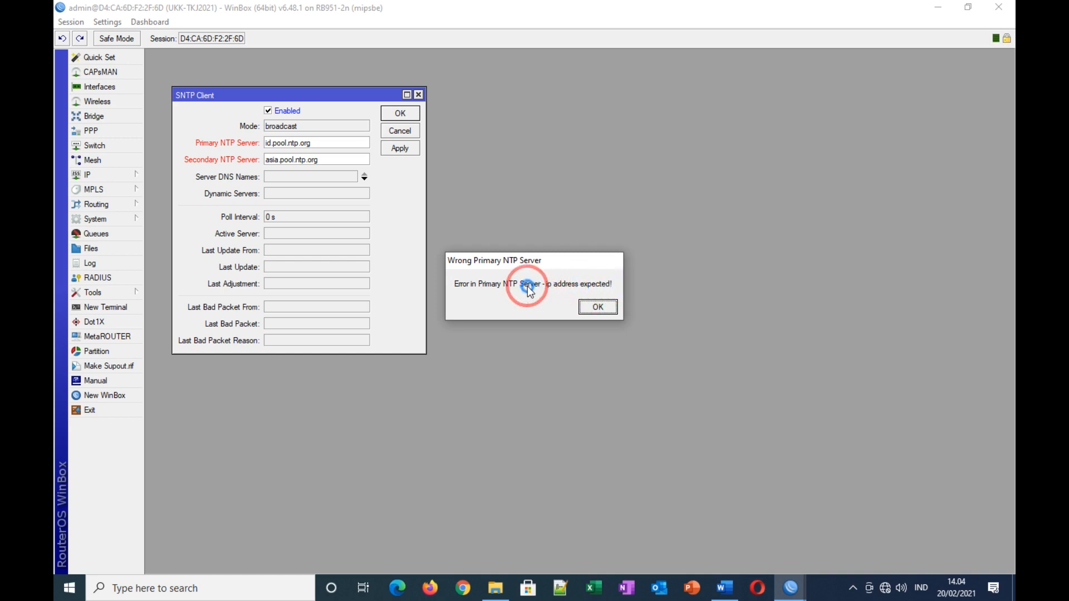
click(596, 307)
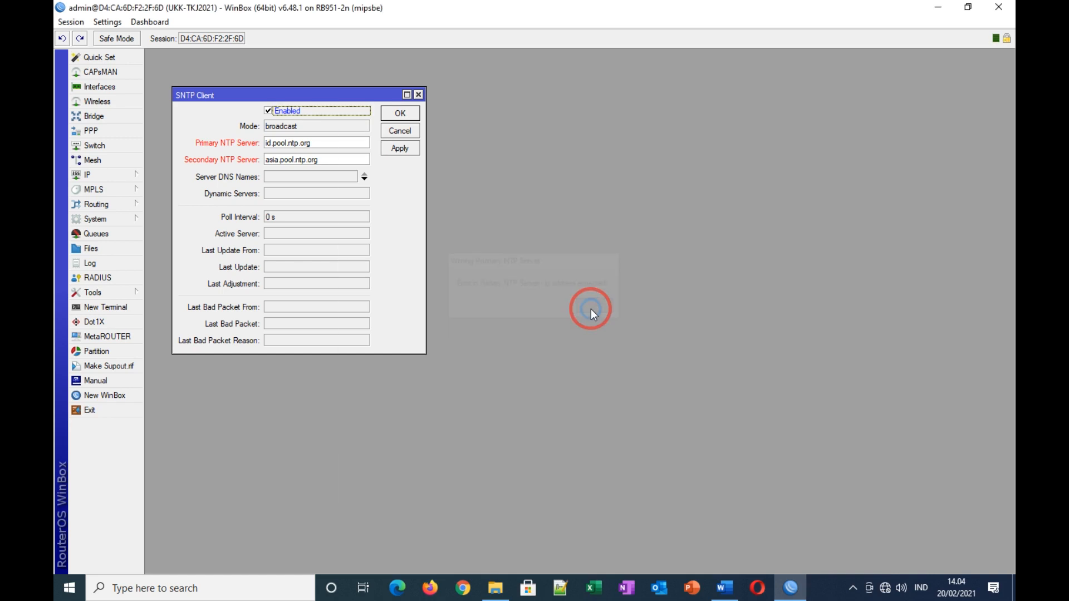
Step: Ping id.pool.ntp.org in a terminal and paste its address 162.159.200.123 as the primary NTP server
click(134, 312)
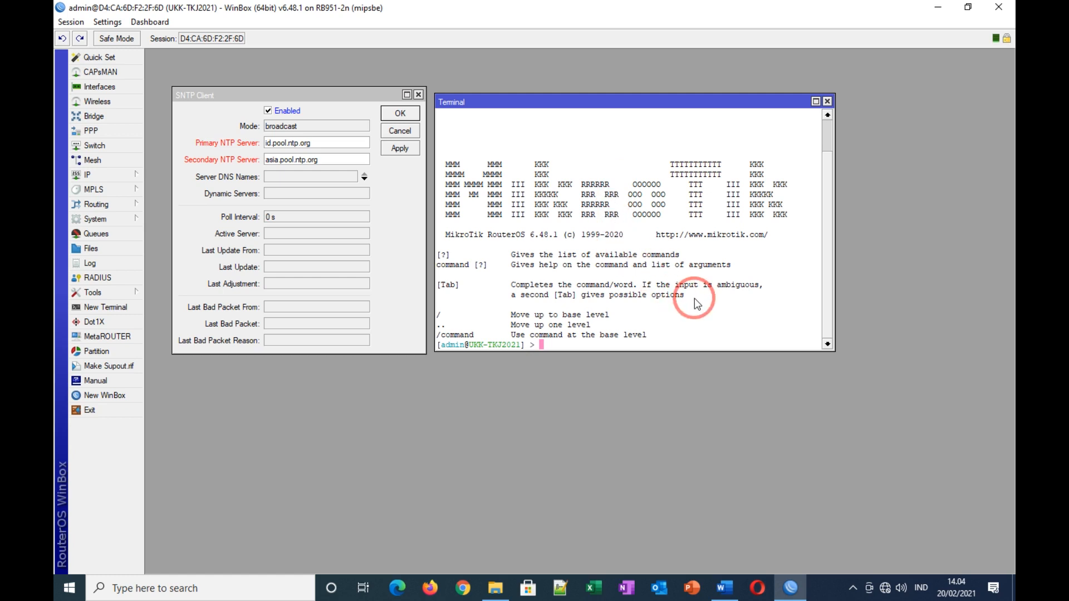
text(ping id.pool.ntp.org)
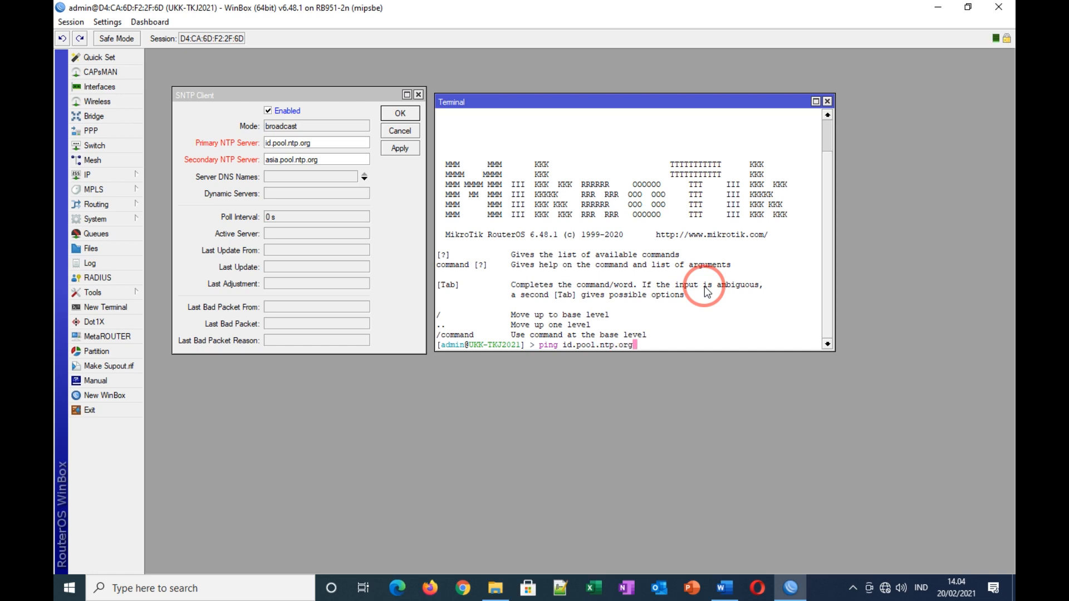
key(Return)
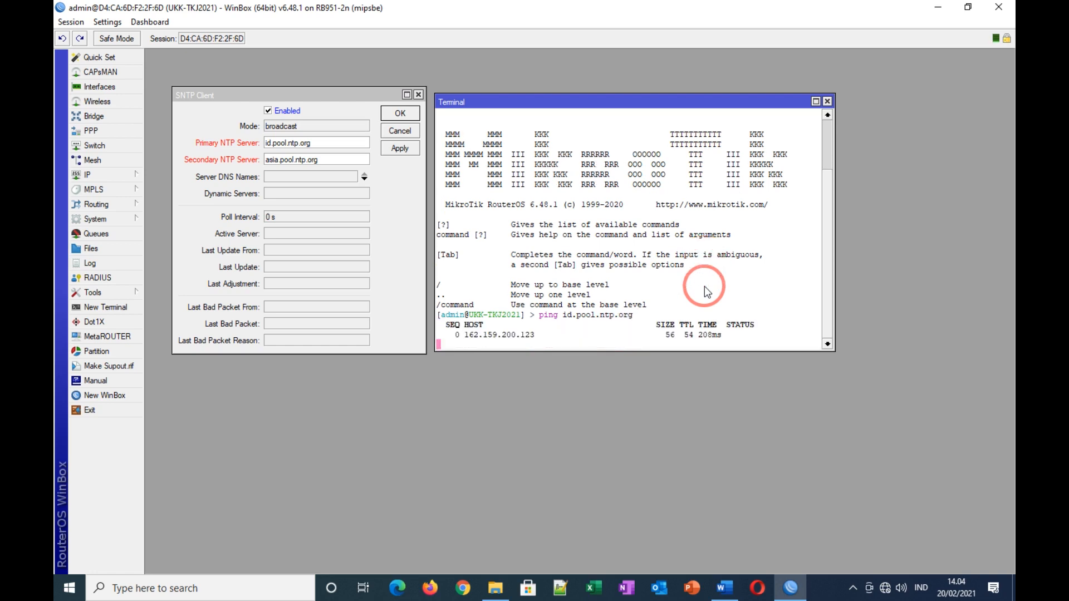
key(ctrl+c)
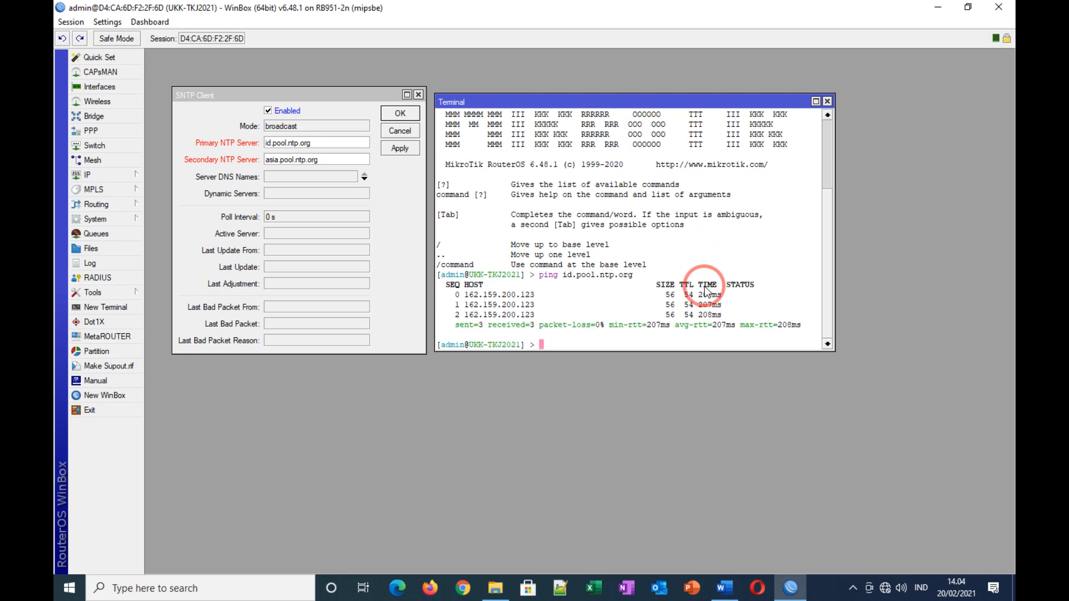
drag(534, 295, 465, 295)
right_click(487, 304)
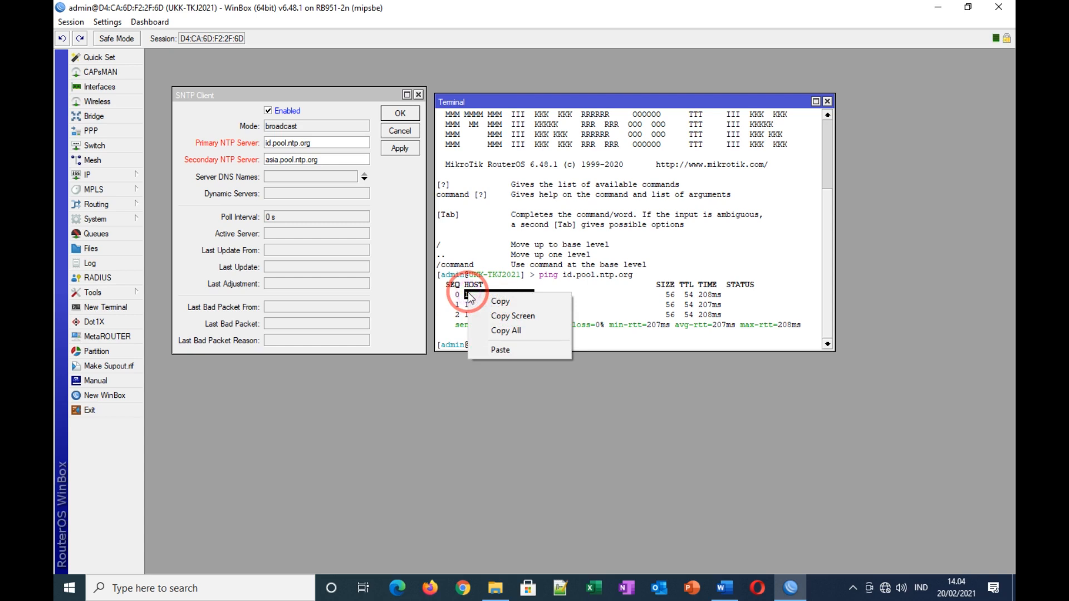
click(489, 302)
drag(309, 143, 258, 143)
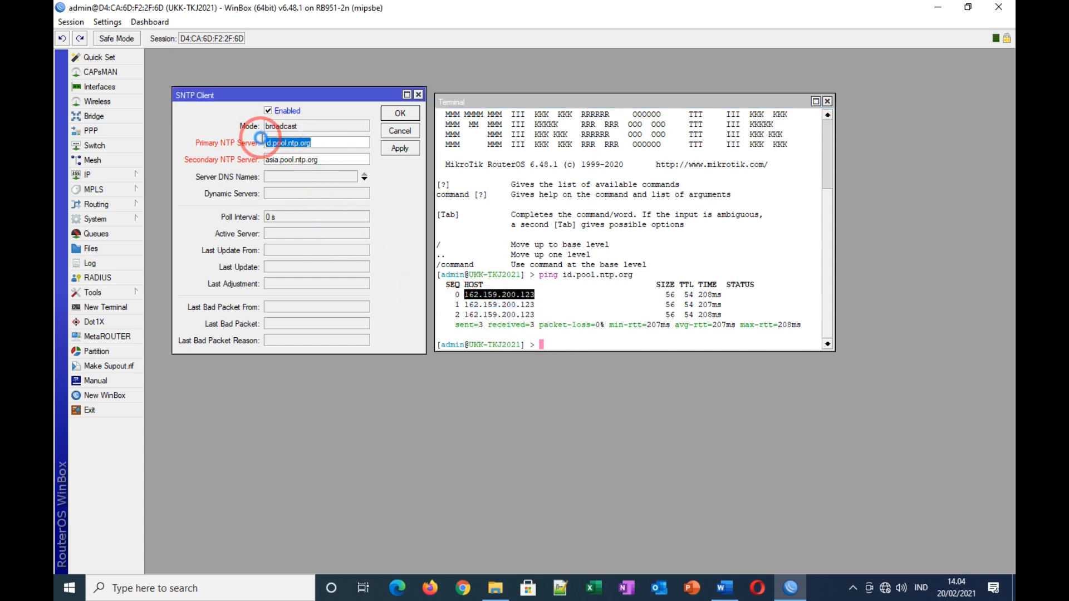
right_click(300, 143)
click(302, 183)
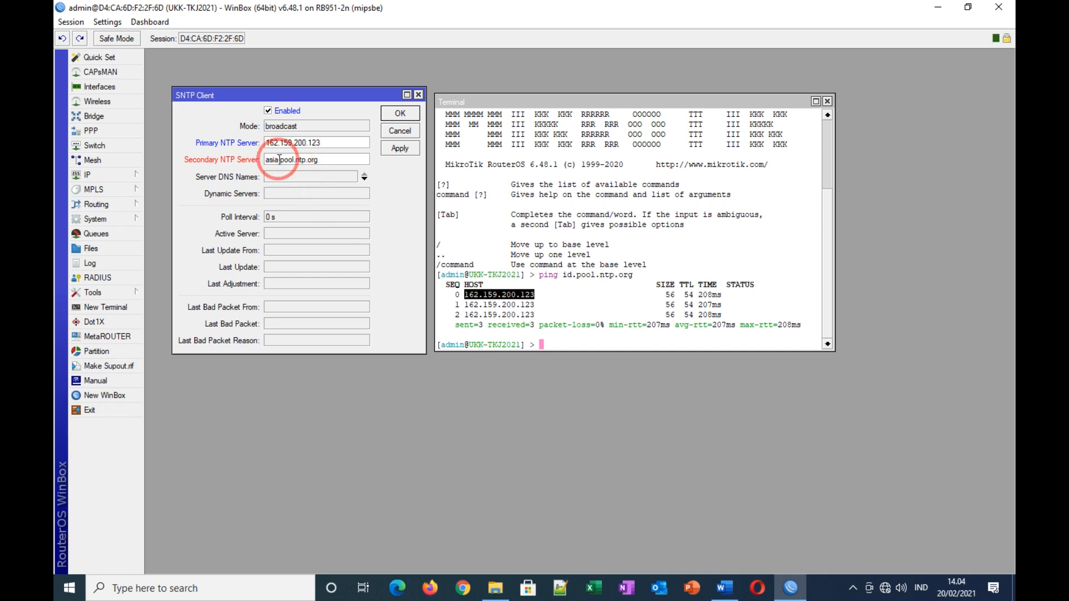
Step: Edit the previous ping command to ping asia.pool.ntp.org instead
click(569, 343)
key(Up)
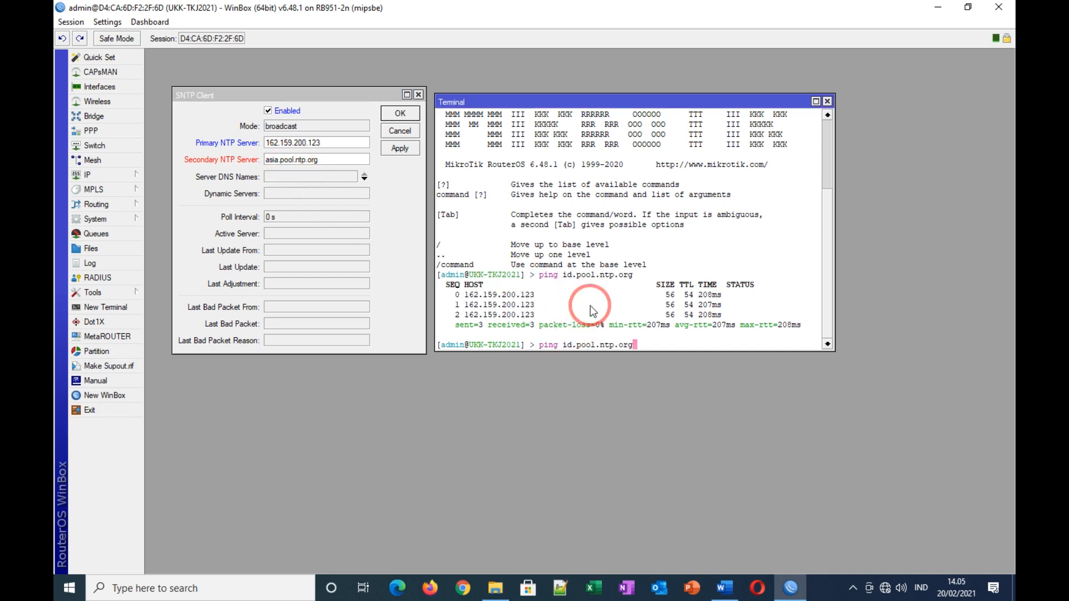
key(Left)
key(Left)
key(Left)
key(Left)
key(Left)
key(Left)
key(Left)
key(Left)
key(Left)
key(Left)
key(Left)
key(Left)
key(Left)
key(BackSpace)
key(BackSpace)
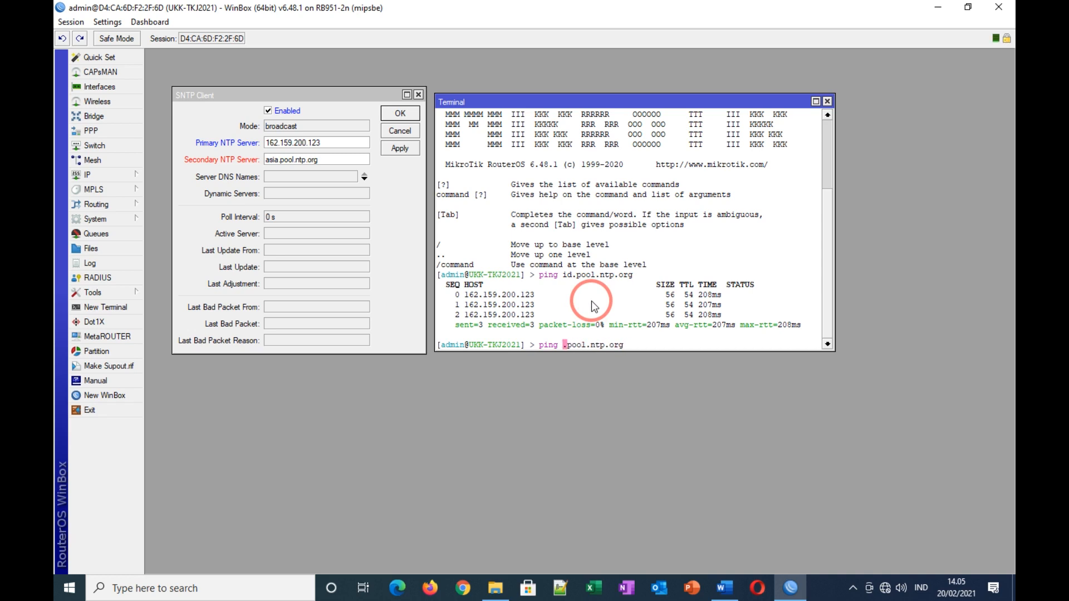
text(asia)
key(Return)
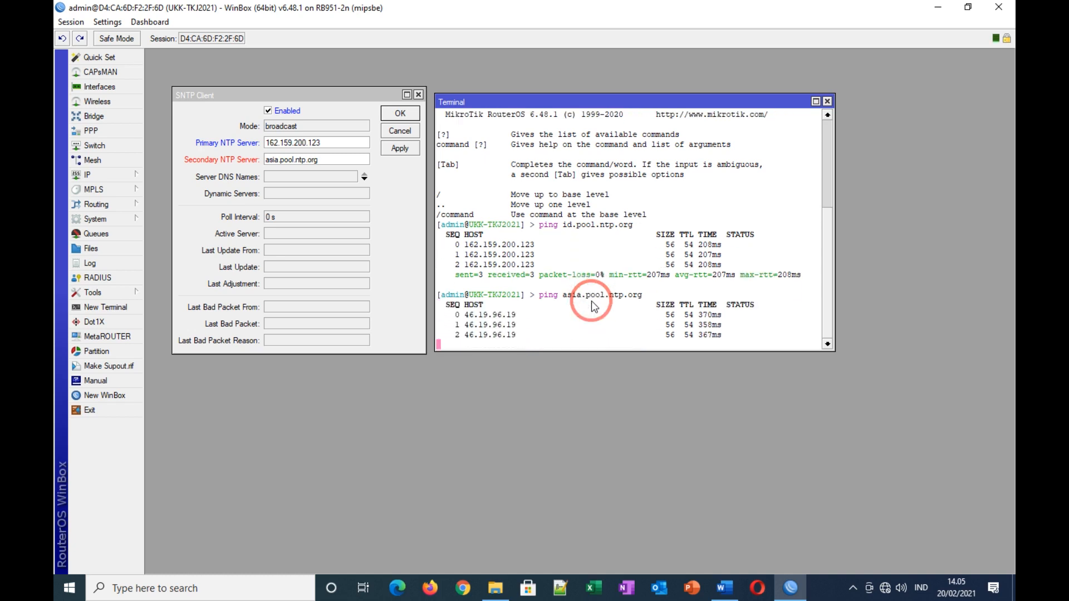
Step: Paste the reply address 46.19.96.19 as the secondary NTP server and apply the SNTP settings
drag(521, 295, 468, 299)
right_click(468, 299)
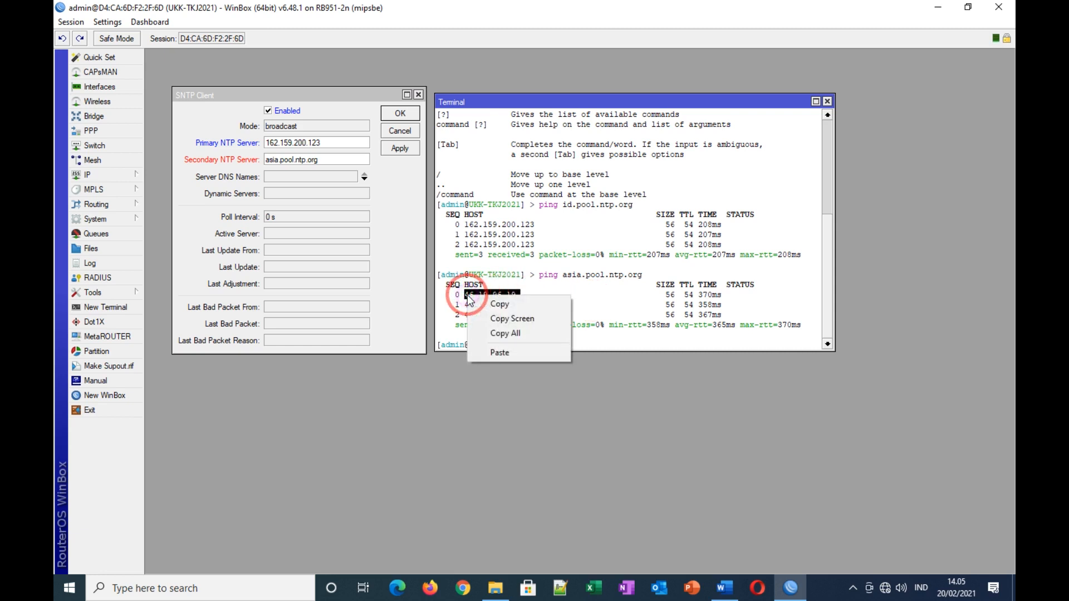
click(495, 303)
drag(332, 160, 268, 161)
right_click(268, 161)
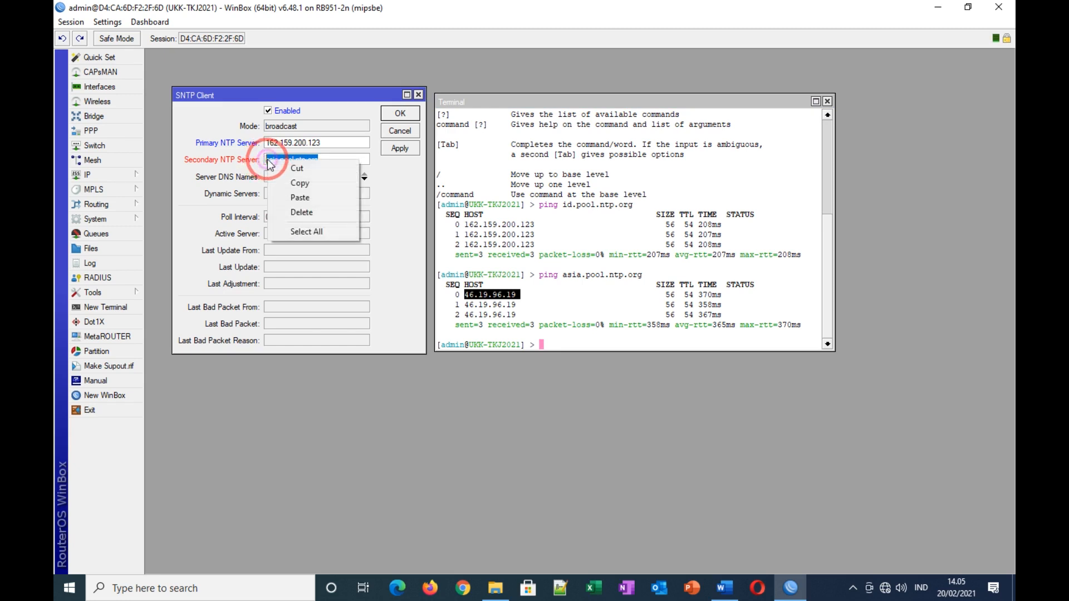
click(298, 202)
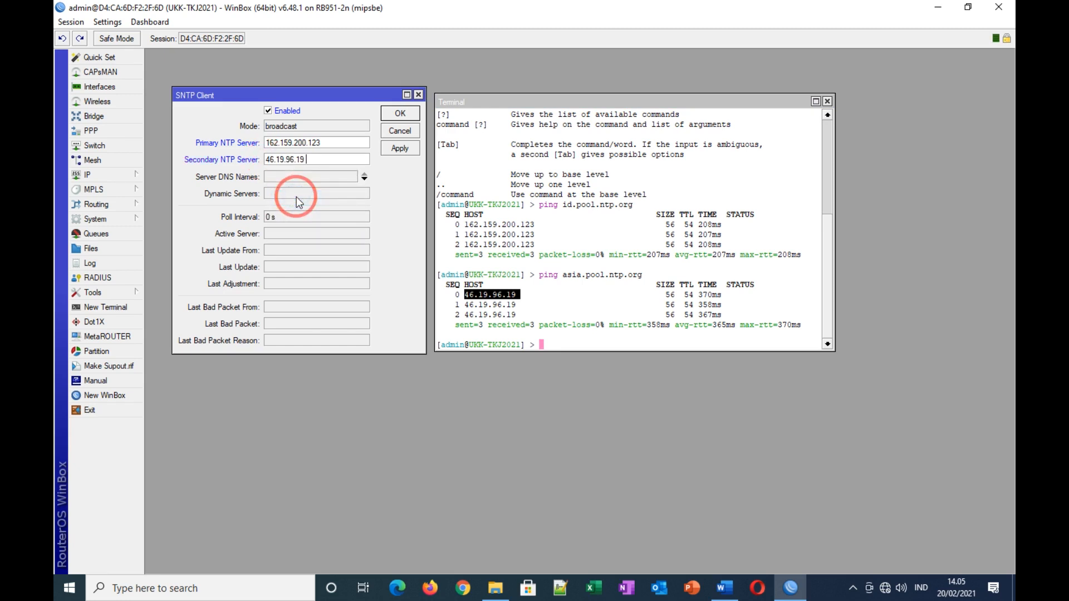
click(400, 148)
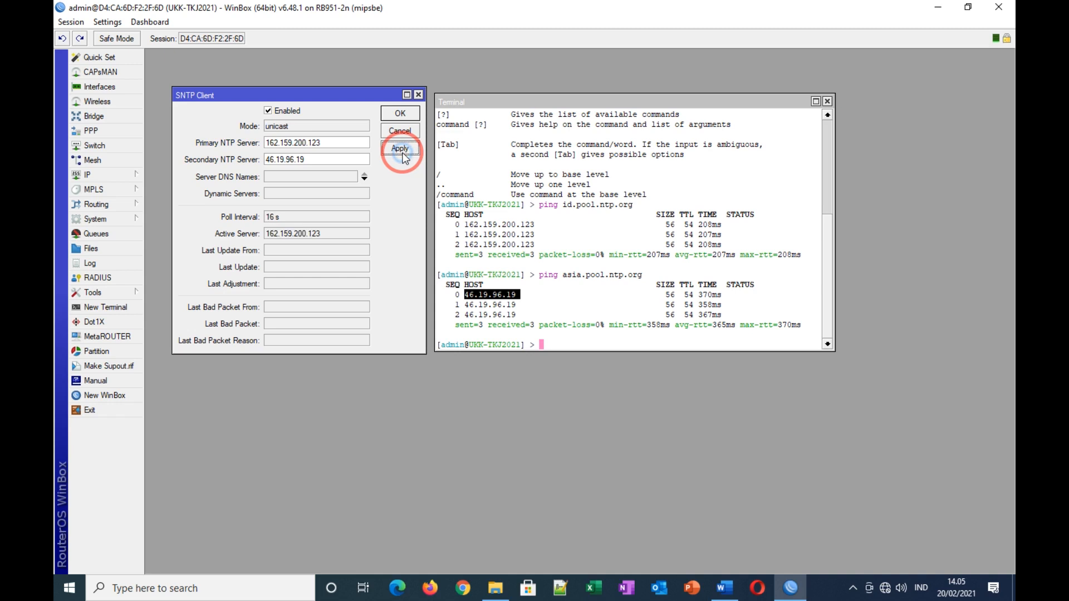
click(400, 115)
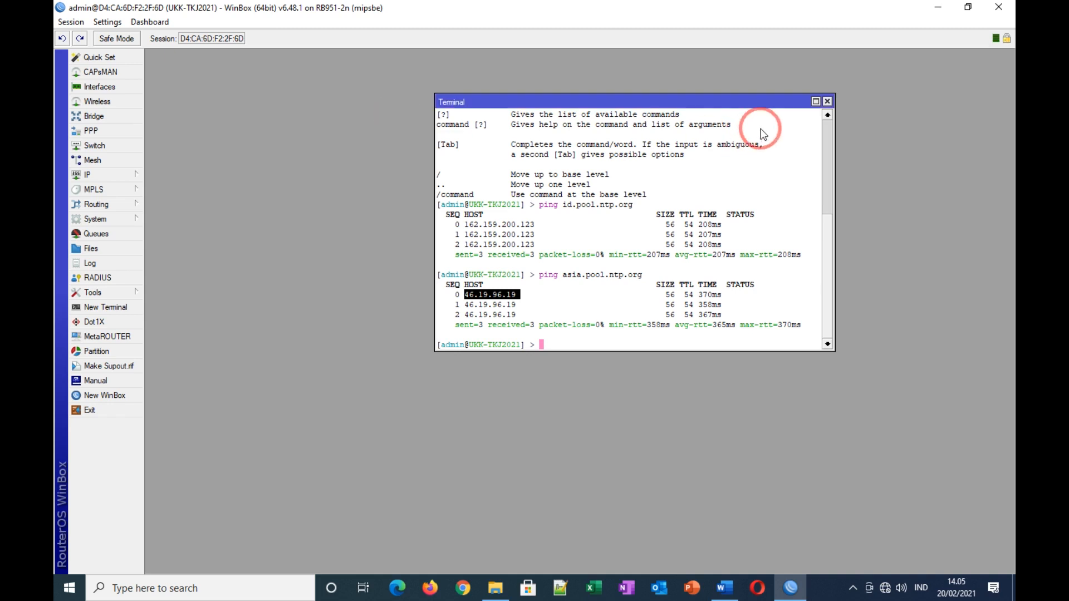
Step: Close the terminal, then check and apply the router clock: Feb/20/2021, Asia/Jakarta time zone
click(828, 102)
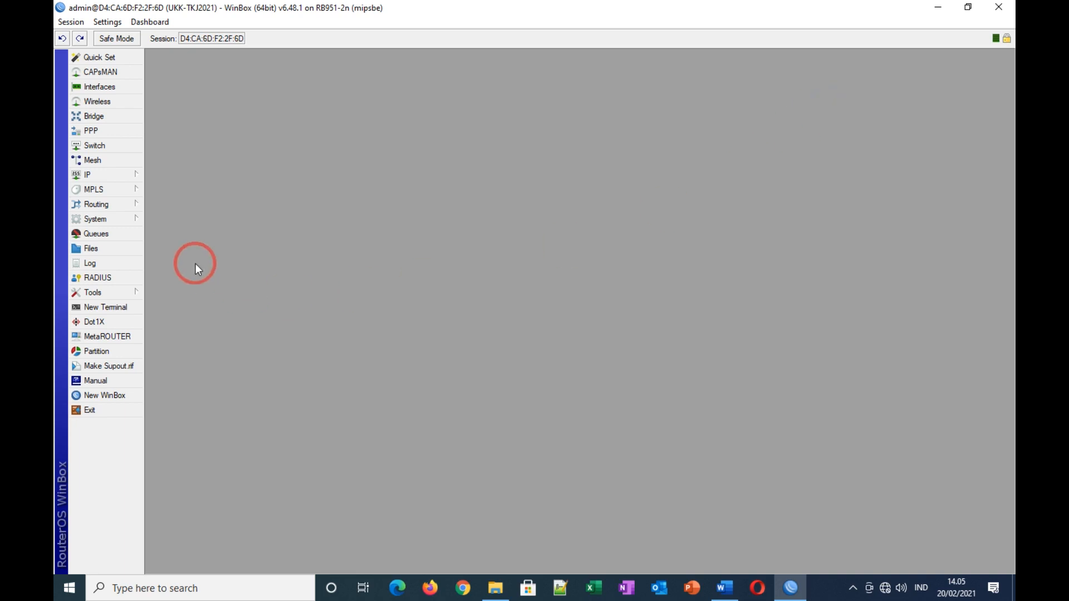
click(105, 220)
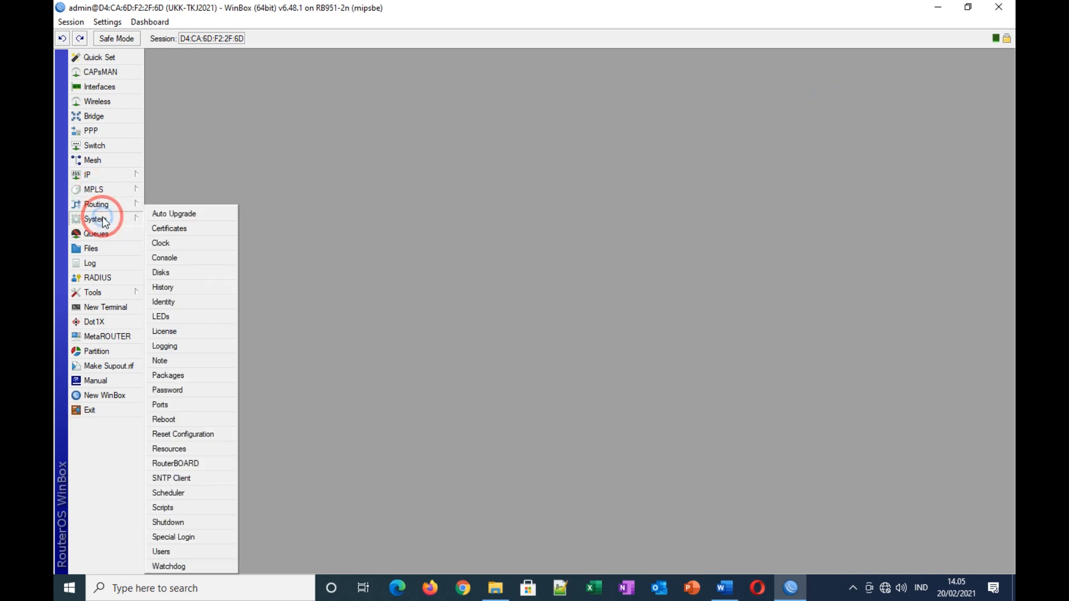
click(174, 245)
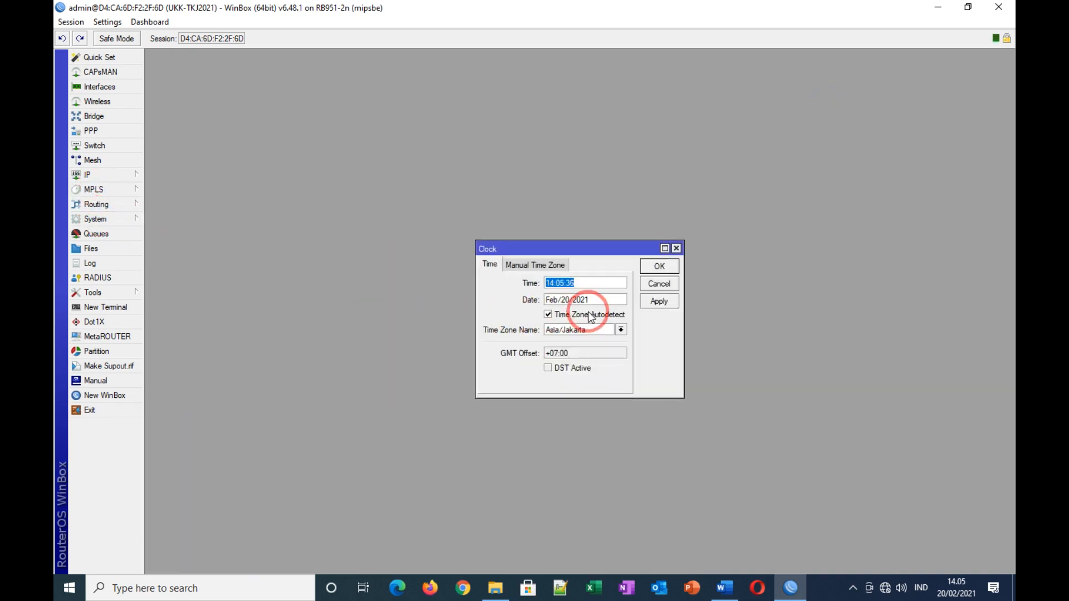
click(566, 290)
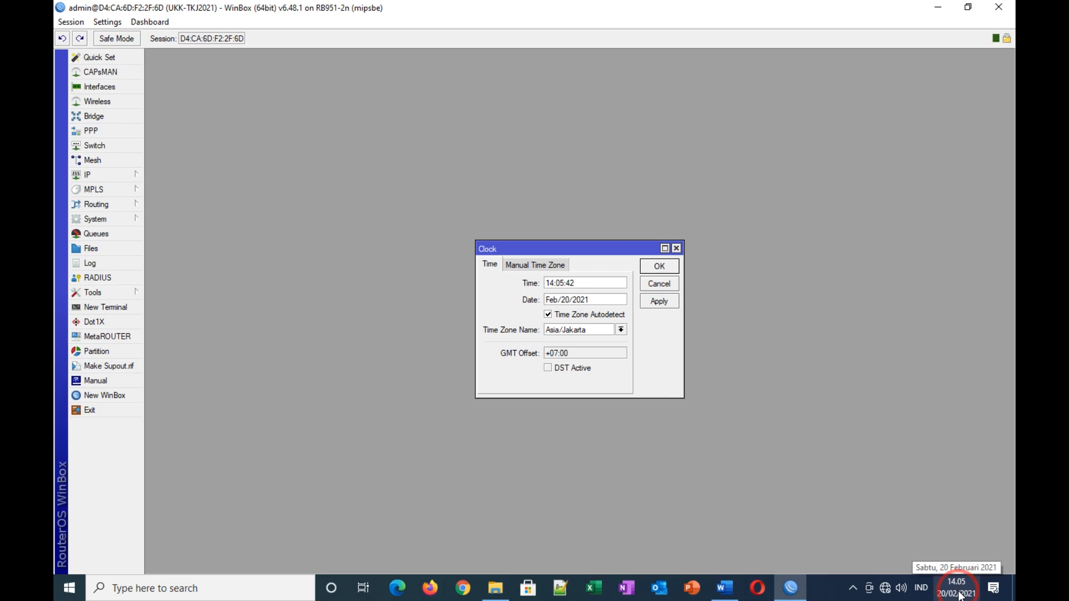
click(658, 301)
click(660, 265)
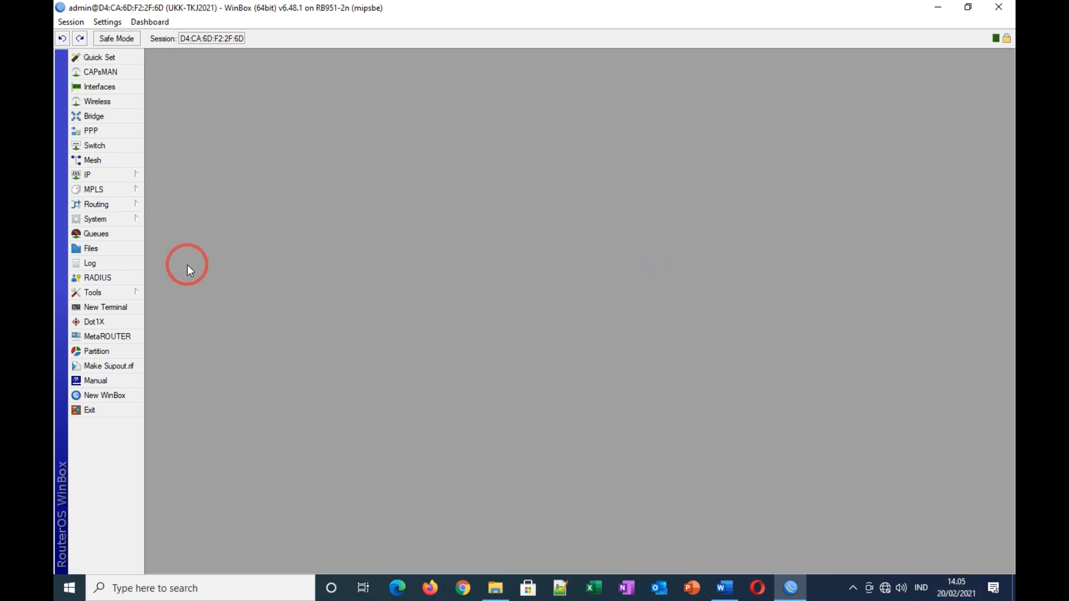
click(86, 174)
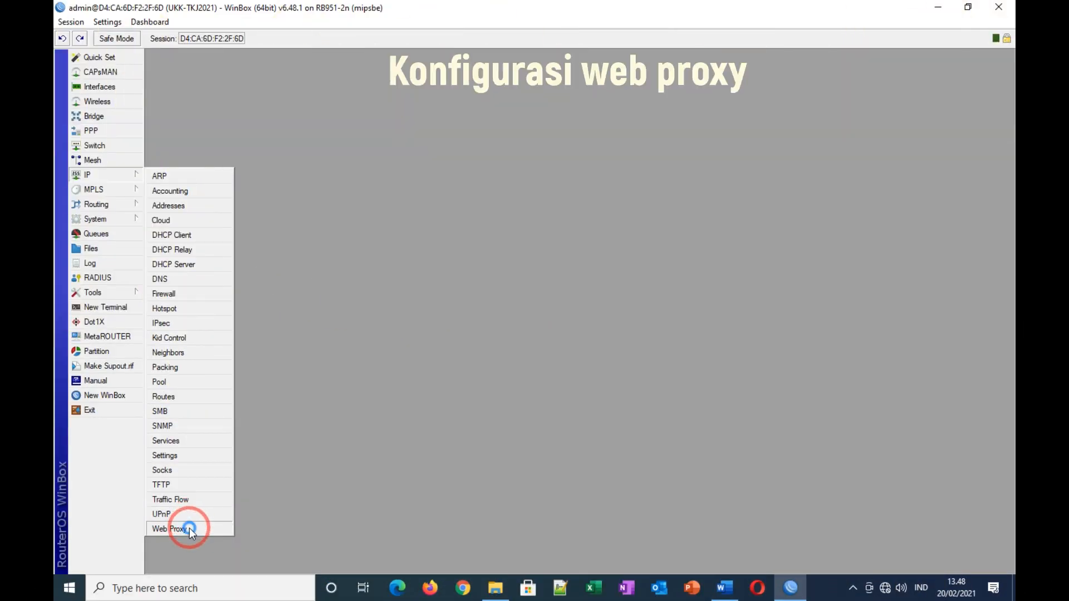
Step: Open the Web Proxy settings and make the proxy anonymous
click(189, 528)
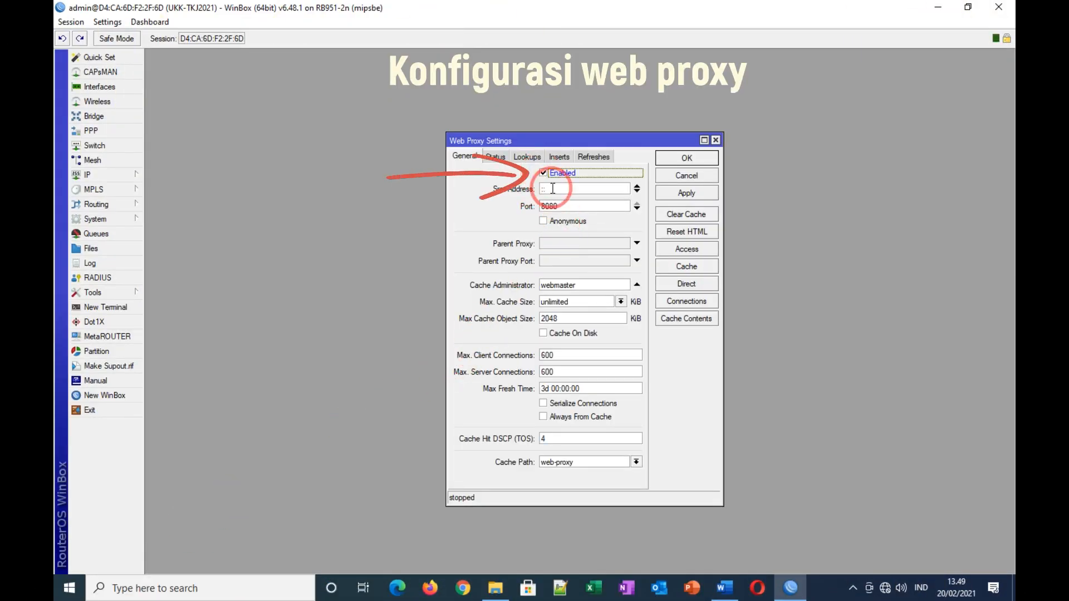
click(544, 223)
double_click(585, 284)
Step: After checking the task sheet, replace cache administrator 'webmaster' with the participant's e-mail address
click(726, 586)
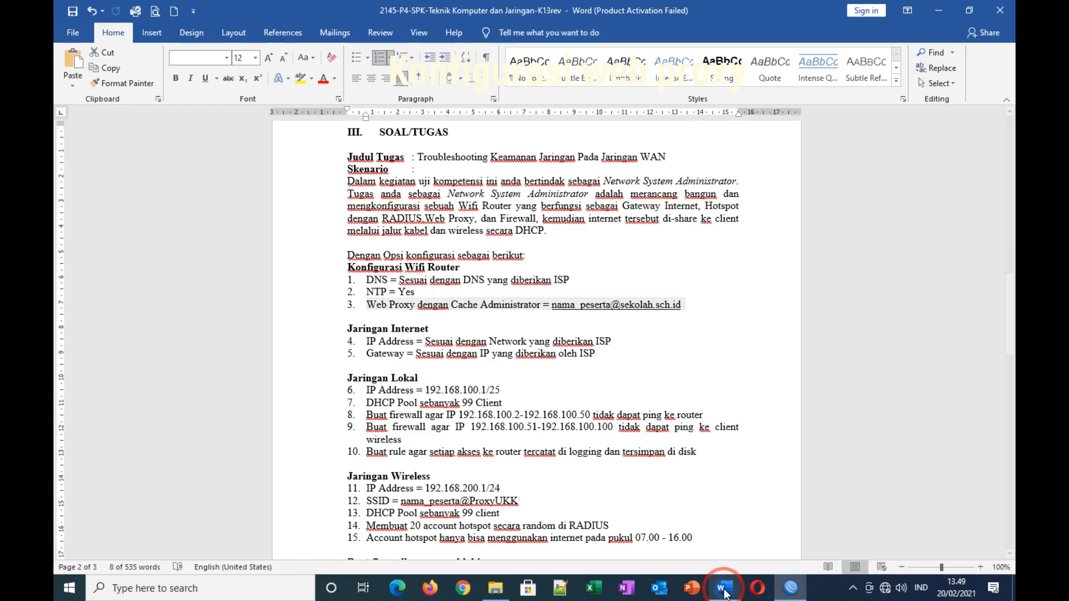
click(572, 317)
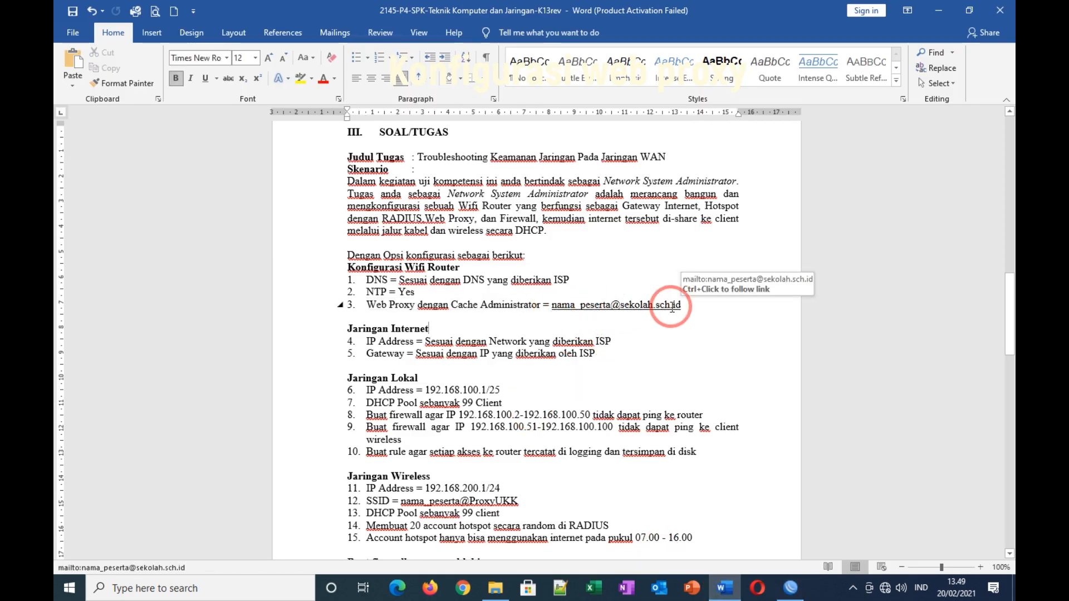
click(790, 590)
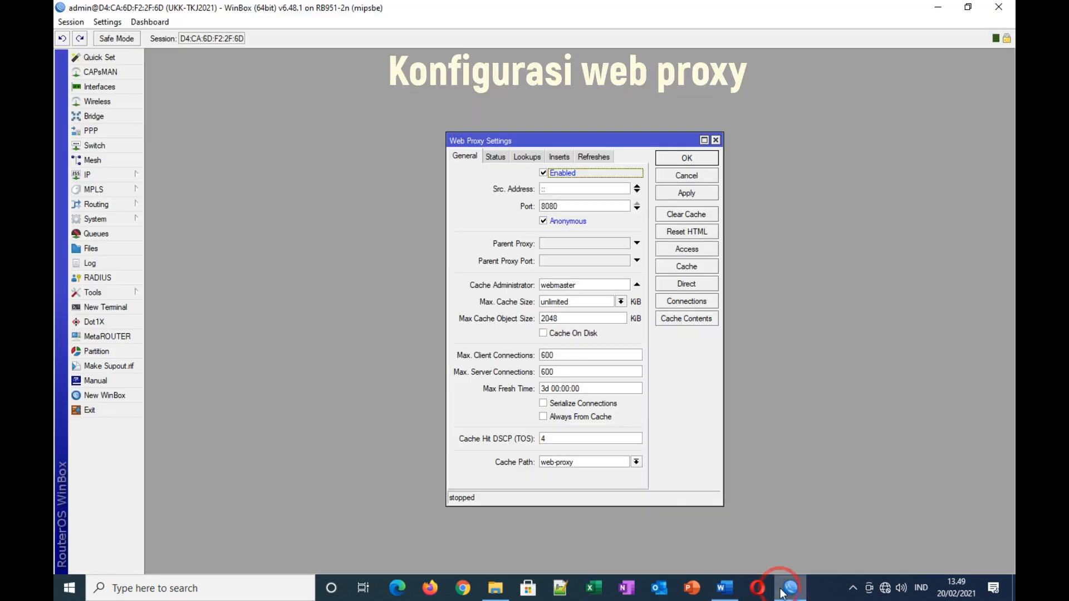
click(539, 286)
double_click(540, 286)
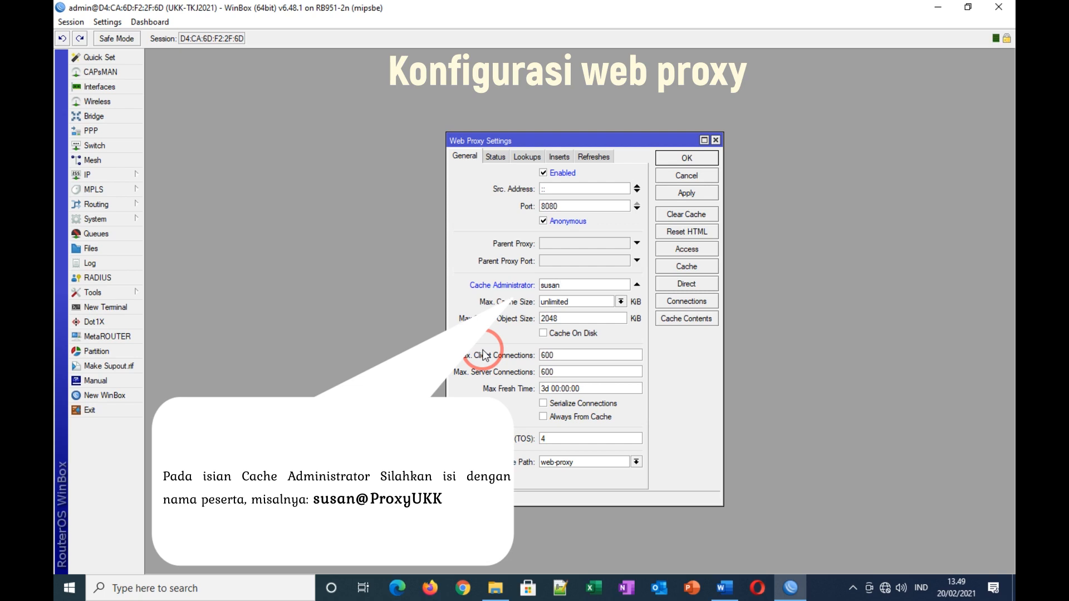
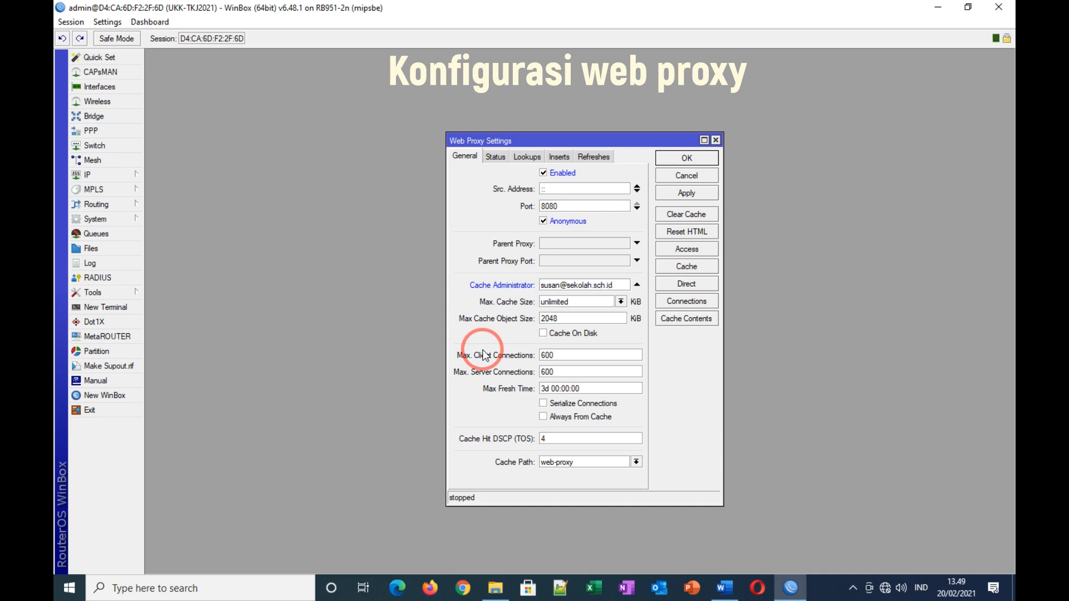
Step: Enable cache on disk, then highlight task items 1–5, DNS through Gateway, in yellow
click(543, 333)
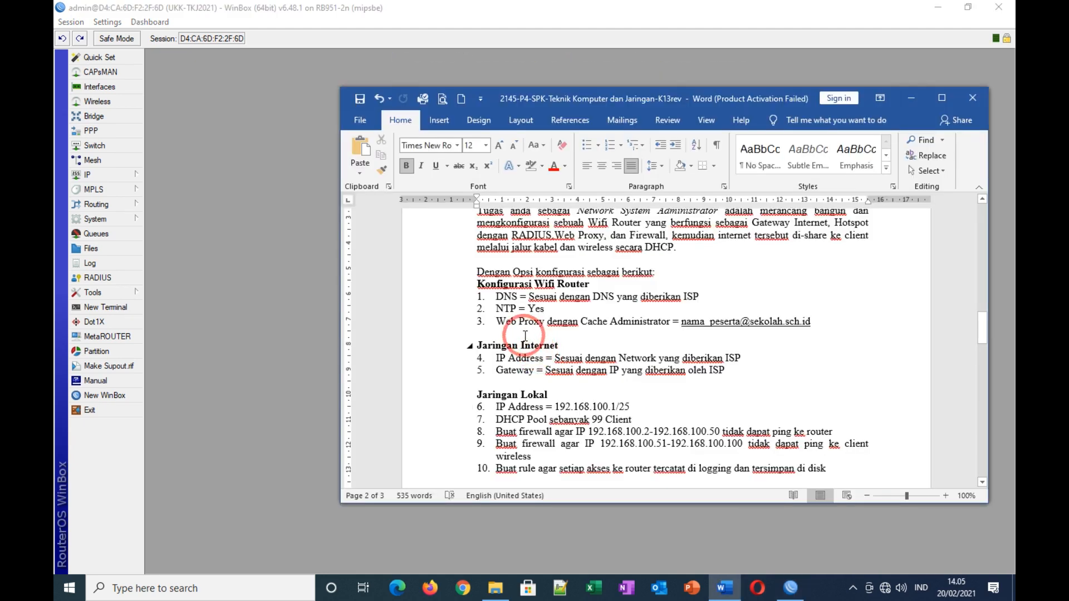
drag(441, 296, 452, 372)
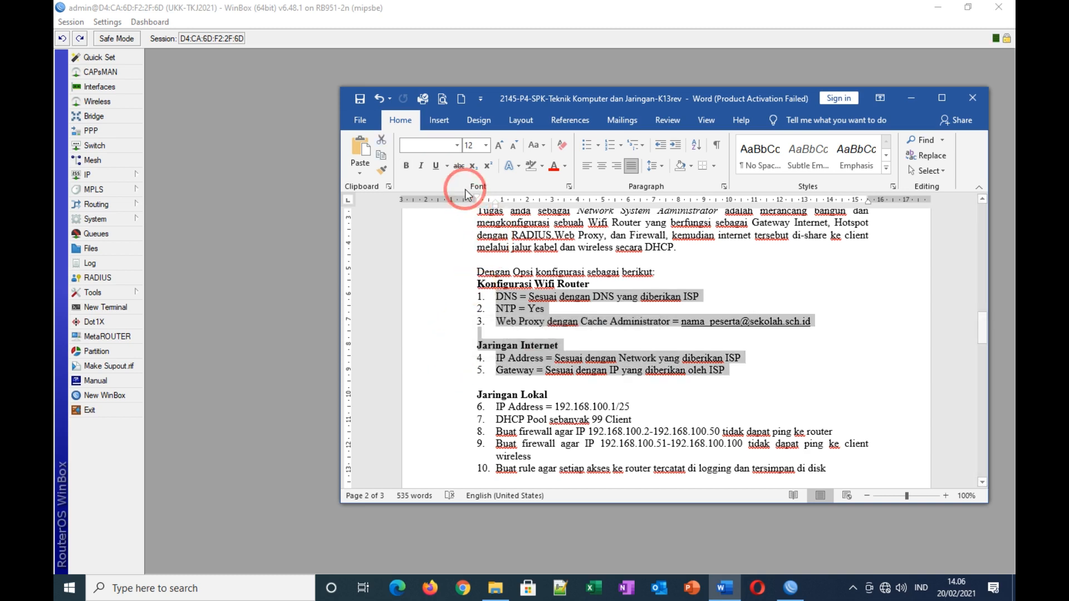
click(541, 167)
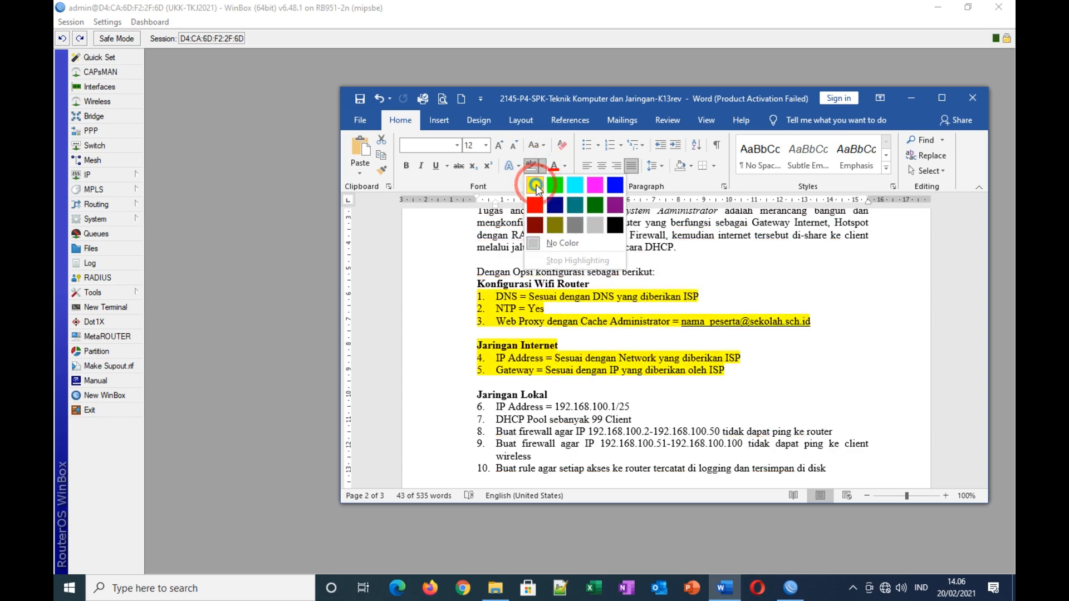
click(535, 185)
click(768, 372)
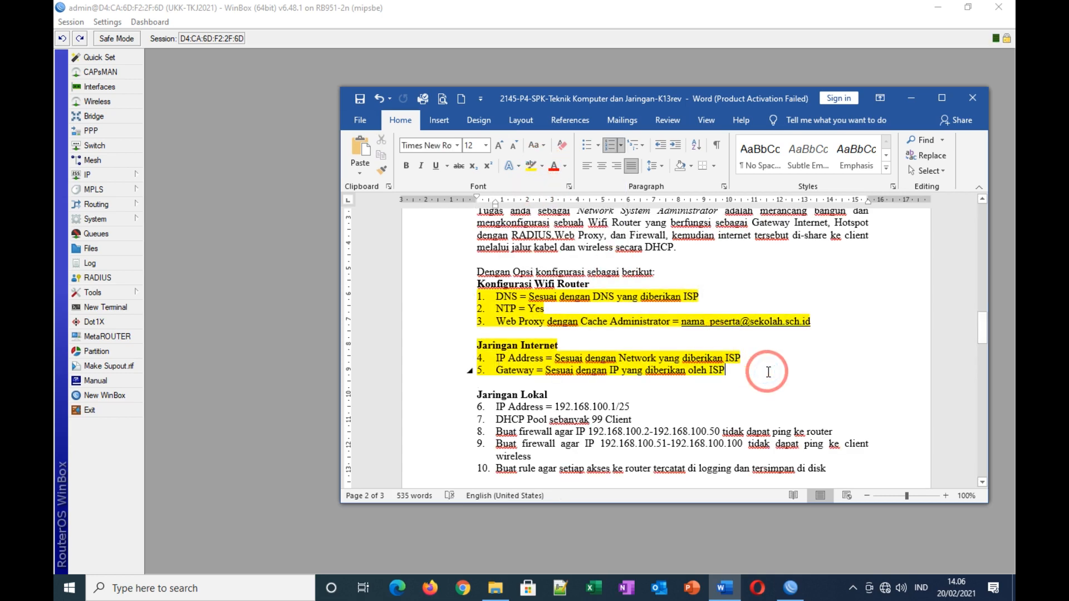
scroll(769, 372, down, 3)
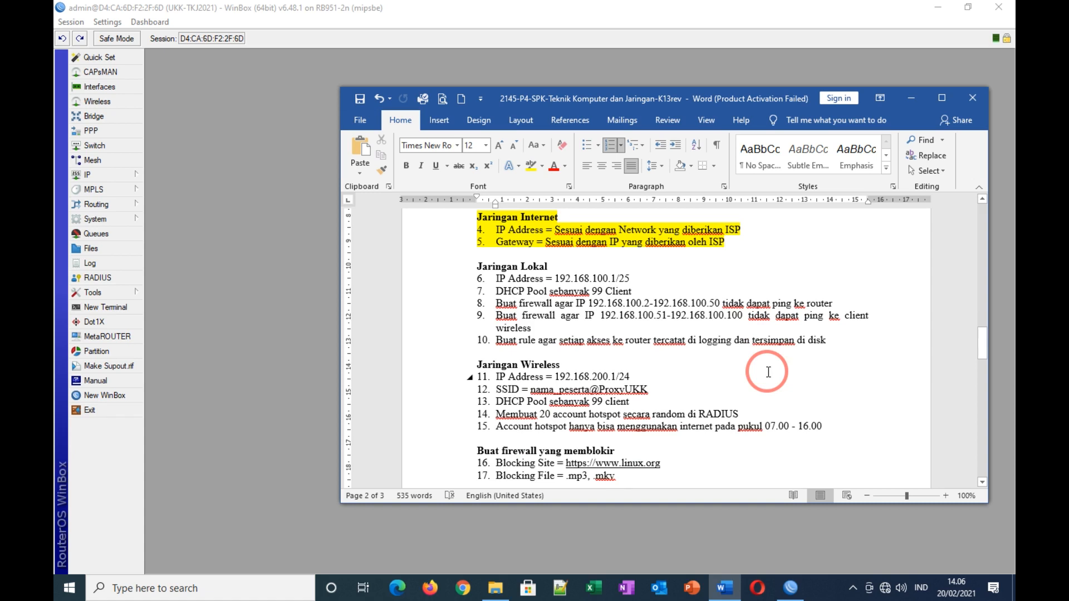
click(901, 99)
Step: Add IP address 192.168.100.1/25 on ether2-Jaringan Lokal and close the Address List
click(113, 177)
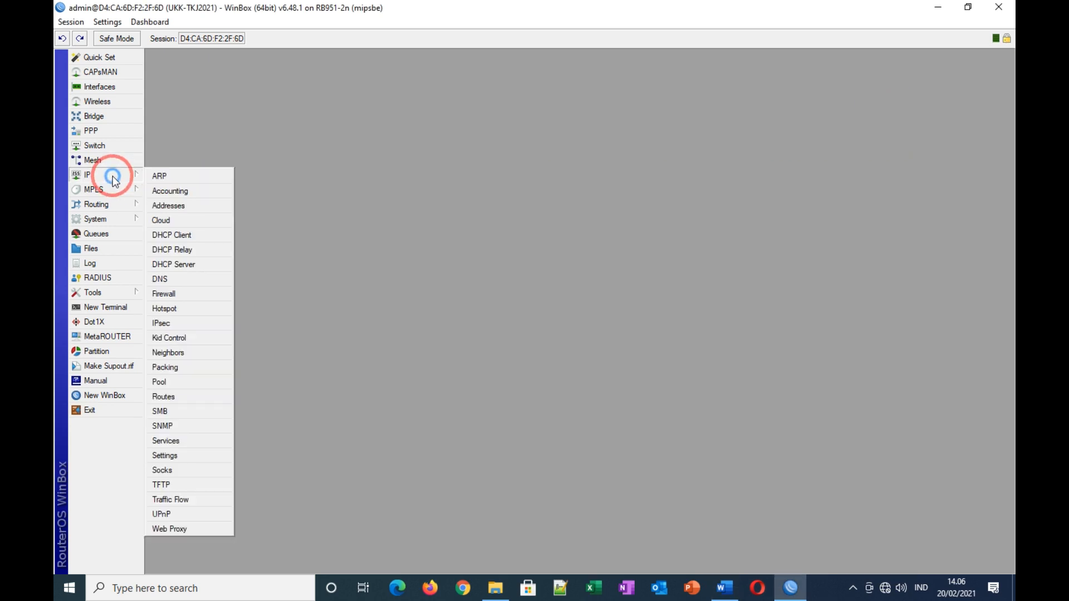
click(169, 206)
click(479, 230)
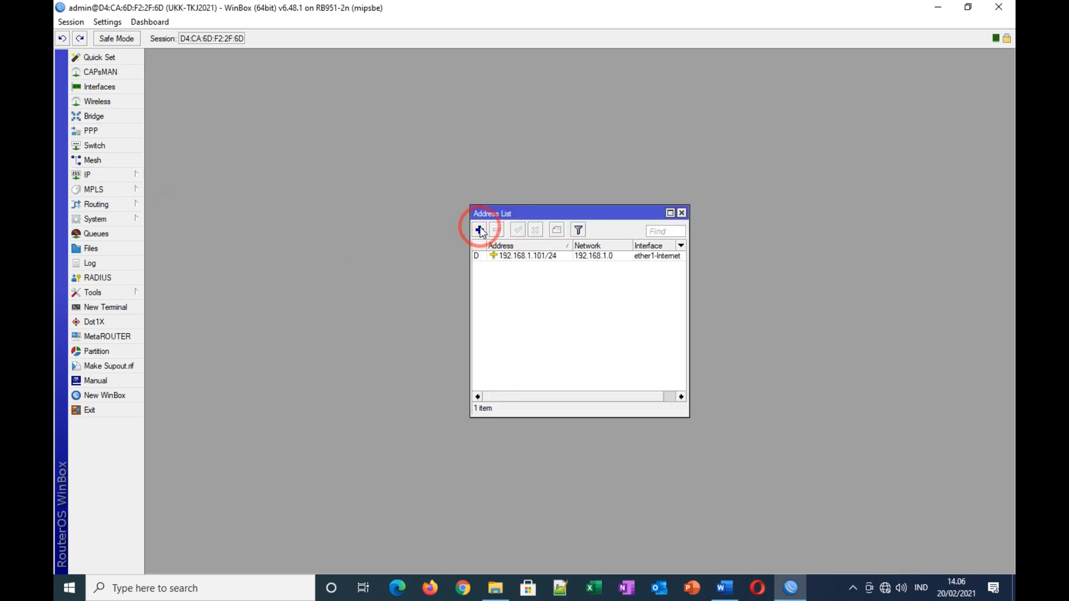
text(1)
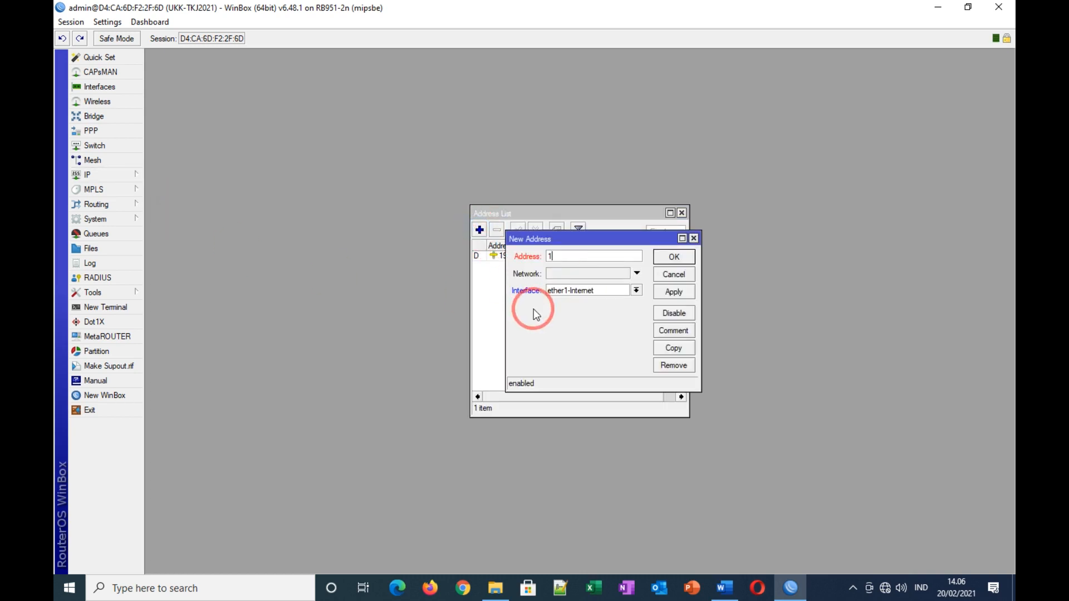
text(92.168.100.1/25)
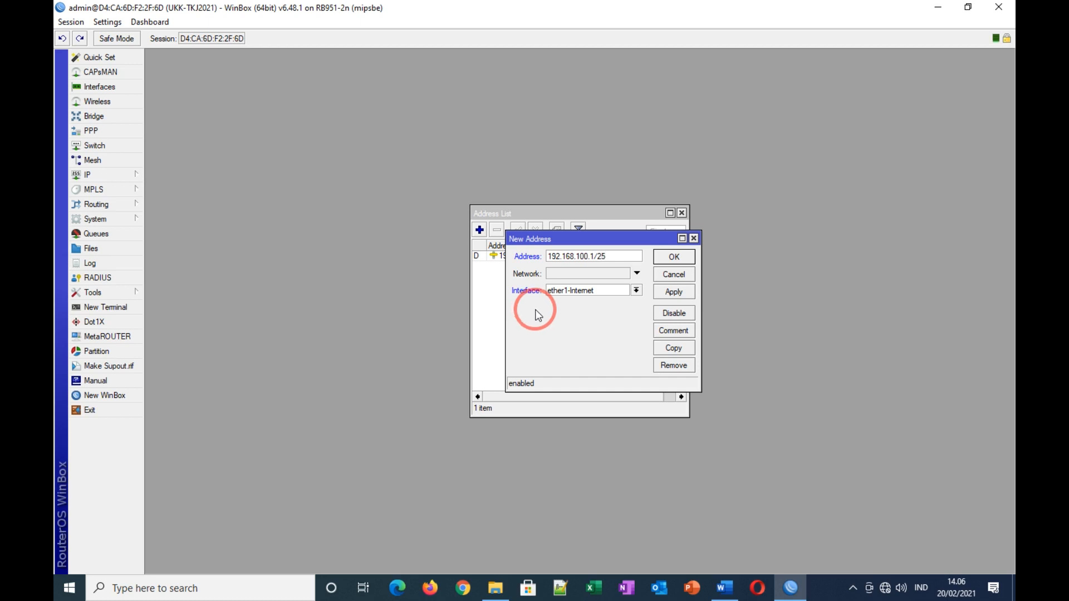
click(638, 292)
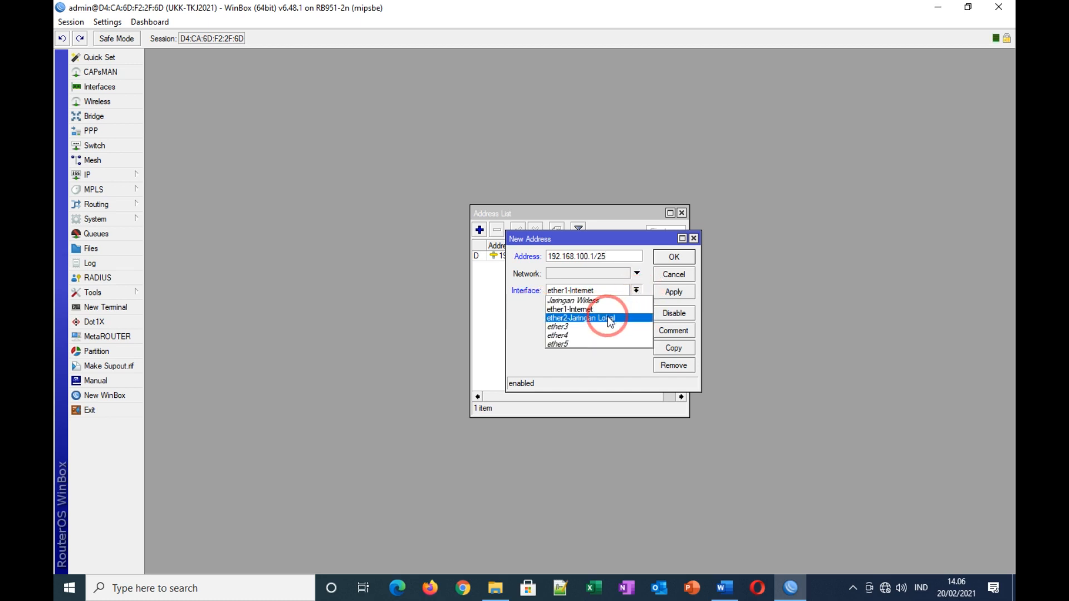
click(613, 312)
click(664, 292)
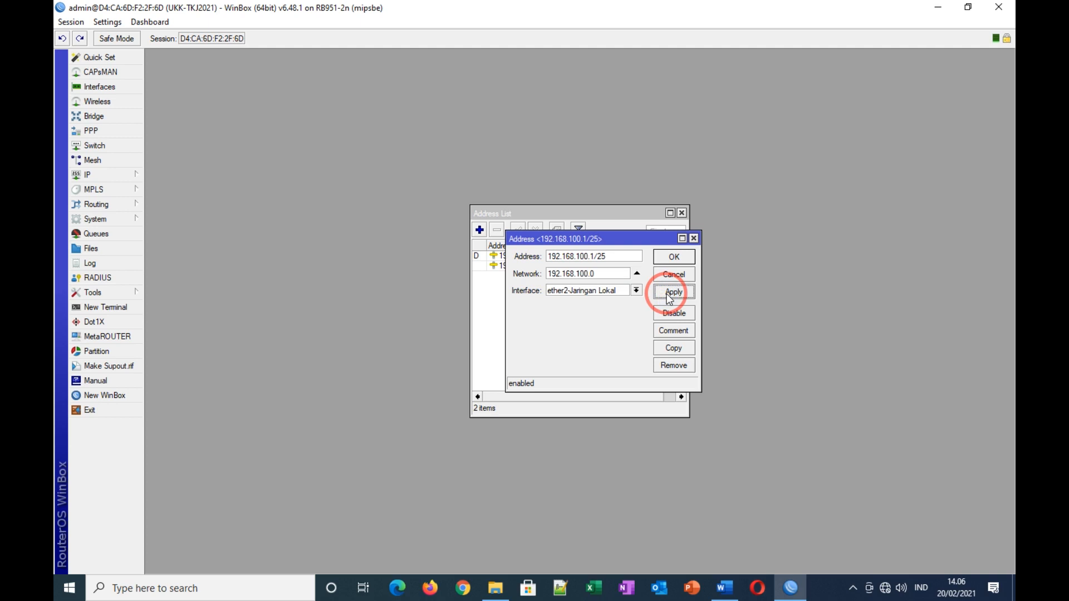
click(663, 260)
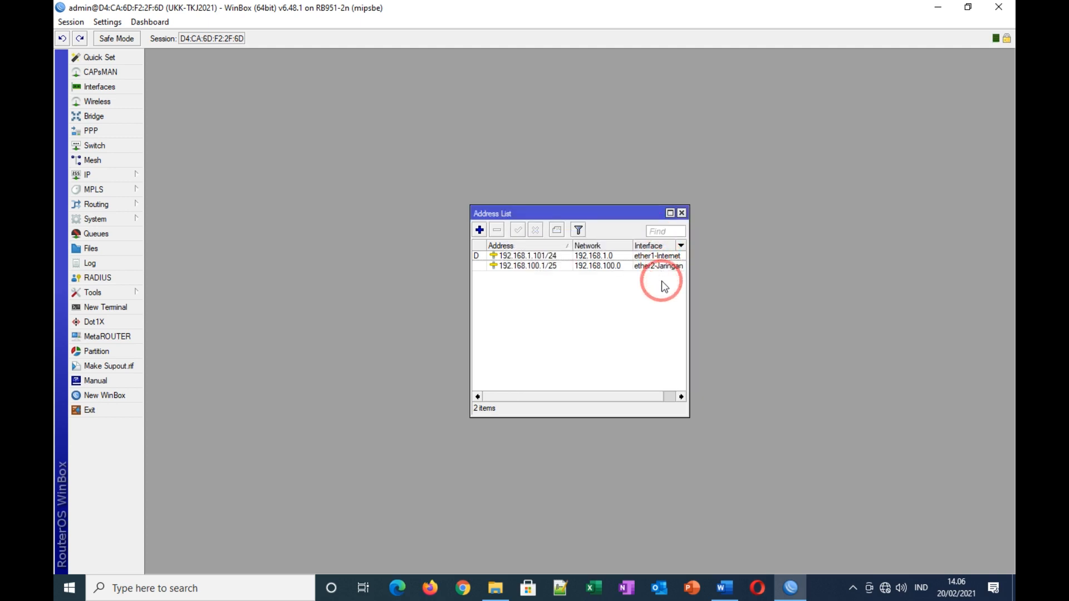
click(682, 214)
click(724, 587)
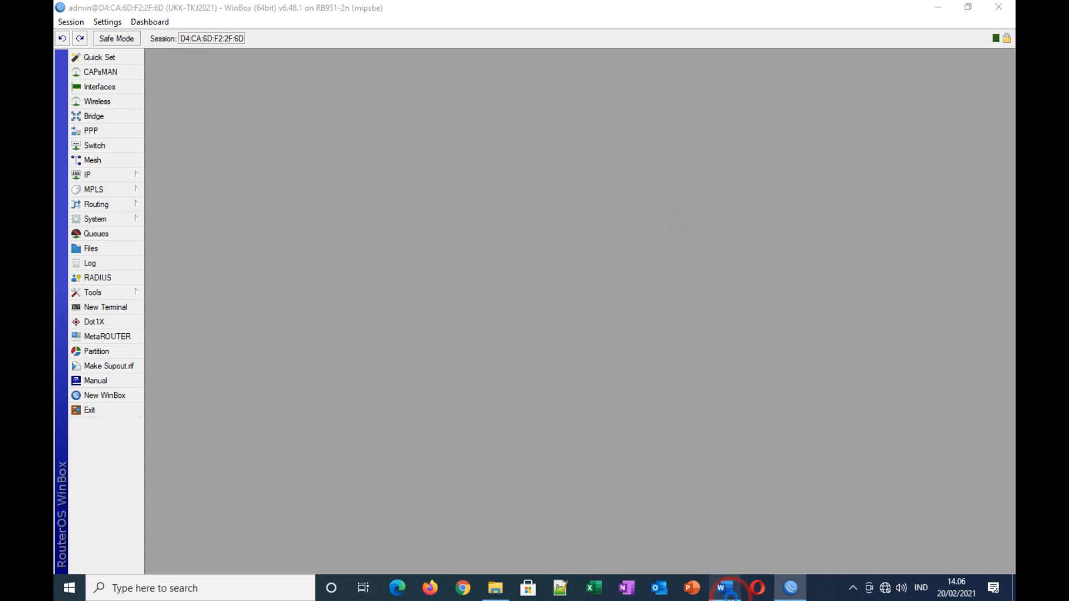
Step: Review task item 7, the DHCP pool requirement, then open the DHCP Server settings
click(536, 339)
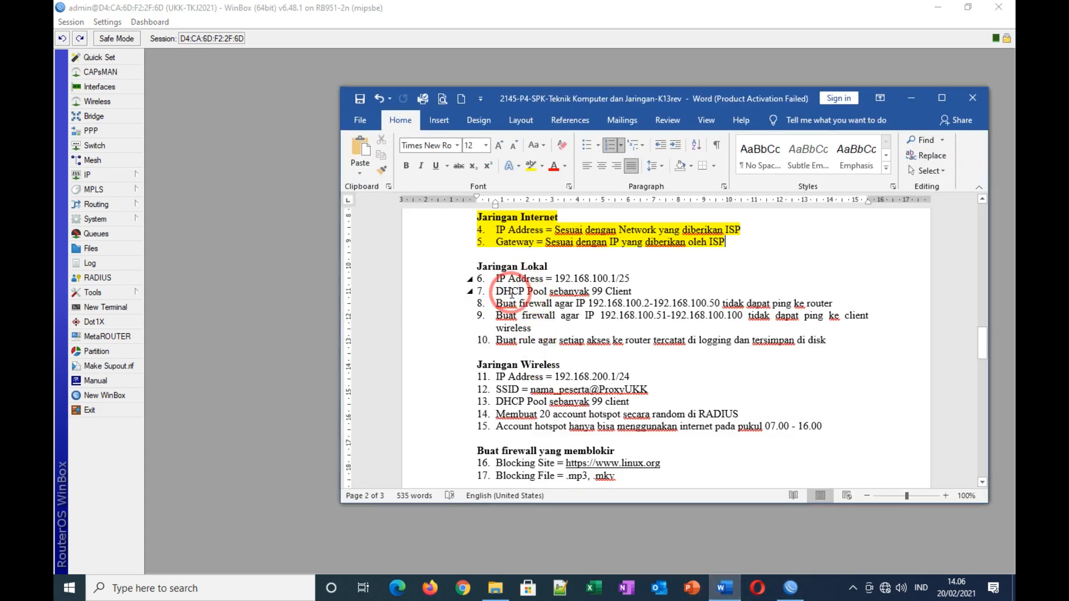
drag(495, 290, 634, 288)
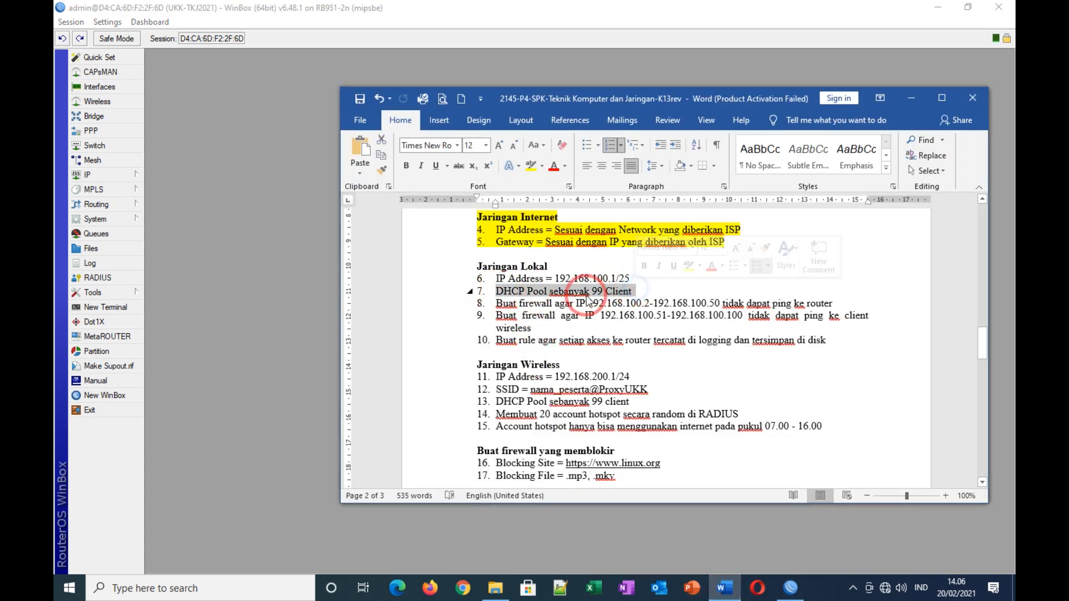
click(736, 285)
click(98, 176)
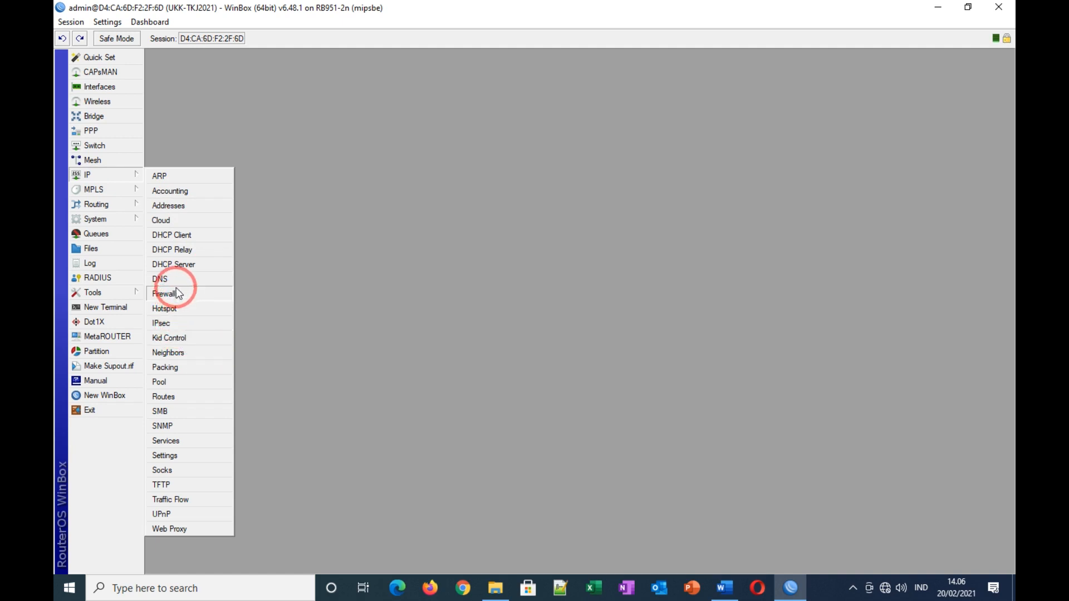
click(192, 266)
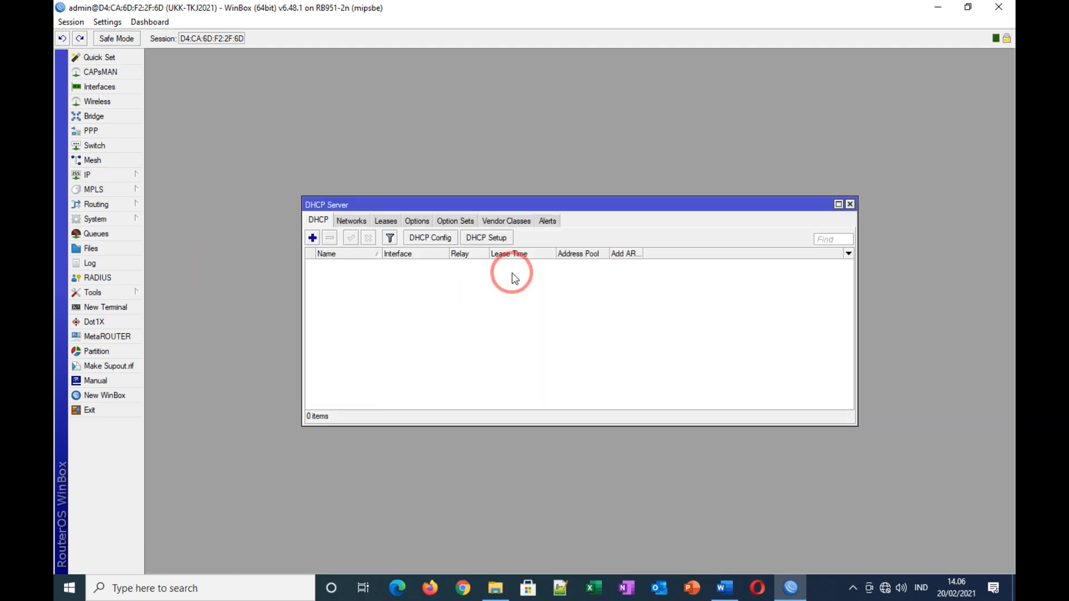
Step: Run DHCP Setup on ether2-Jaringan Lokal, accepting the address space and 192.168.100.1 gateway
click(498, 244)
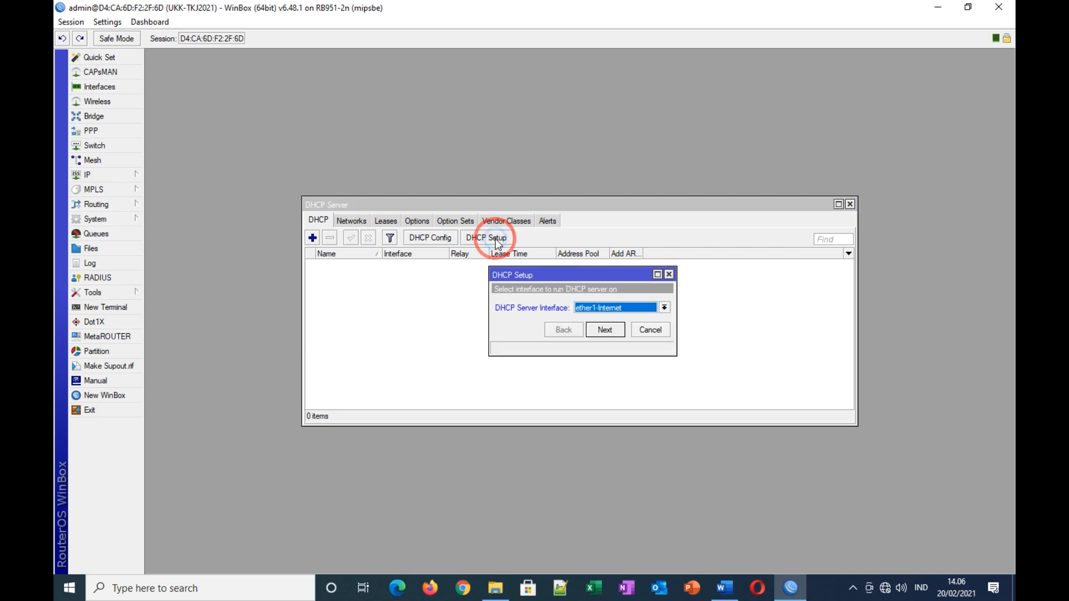
click(646, 308)
click(614, 337)
click(604, 331)
click(604, 331)
click(601, 331)
click(645, 310)
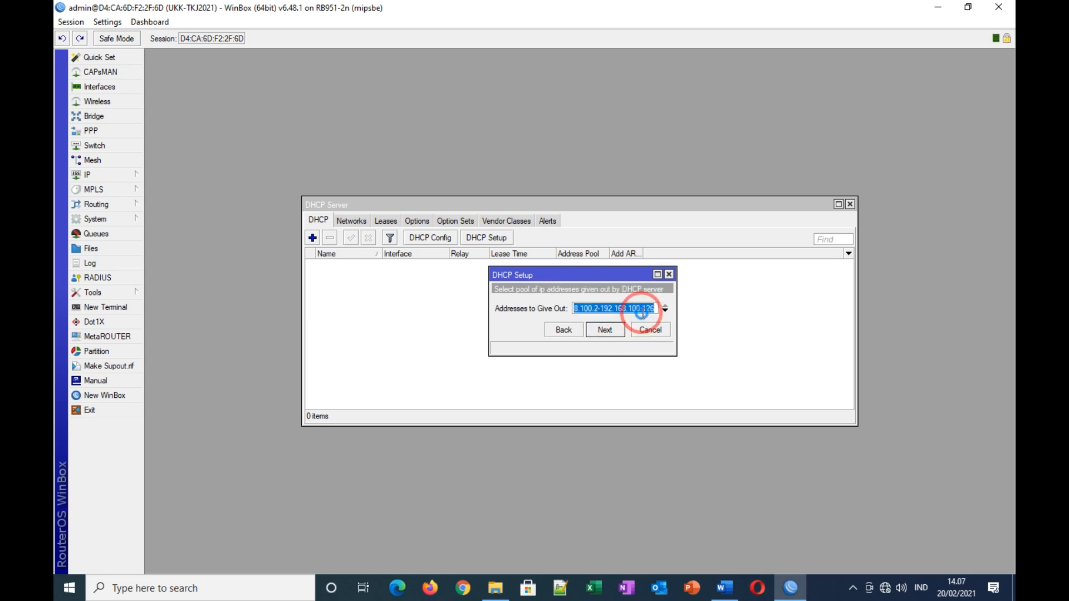
double_click(653, 310)
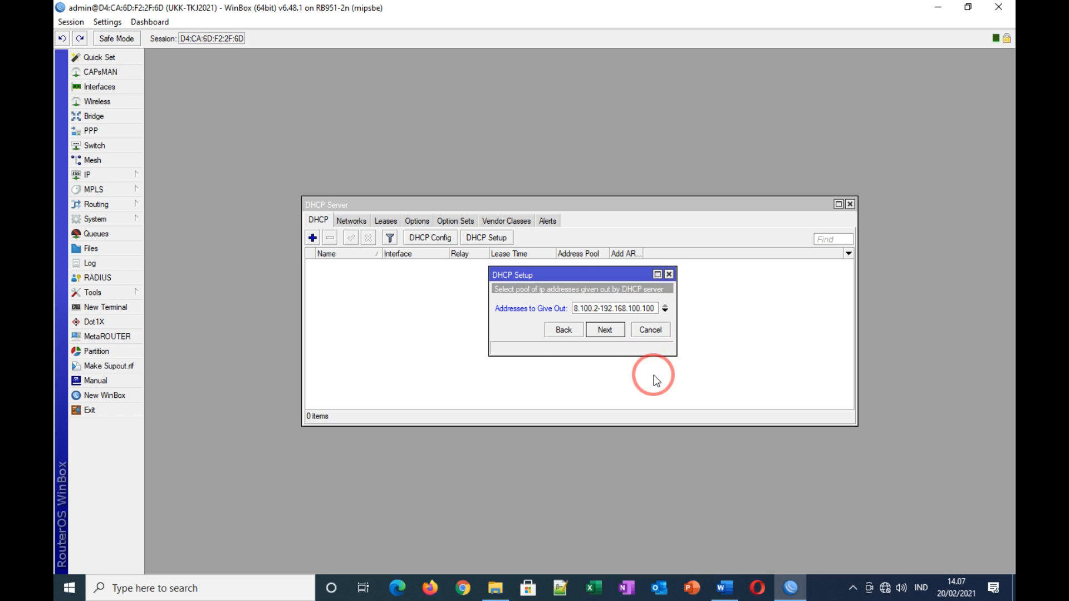
Step: Check the 99-client requirement, then finish setup with the range ending at .100 and 10-minute leases
click(725, 588)
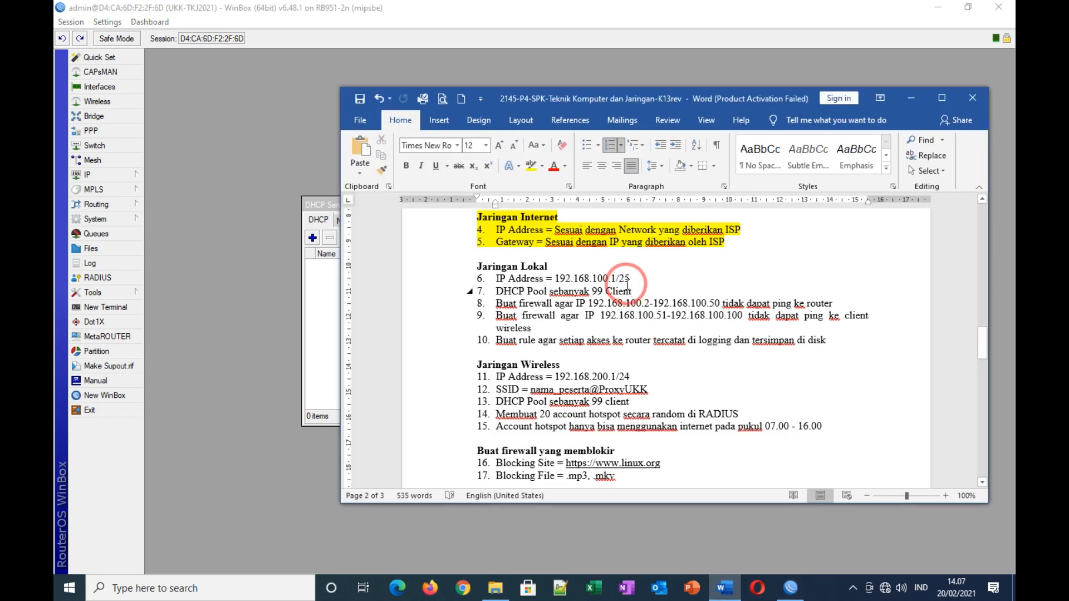
drag(592, 291, 635, 290)
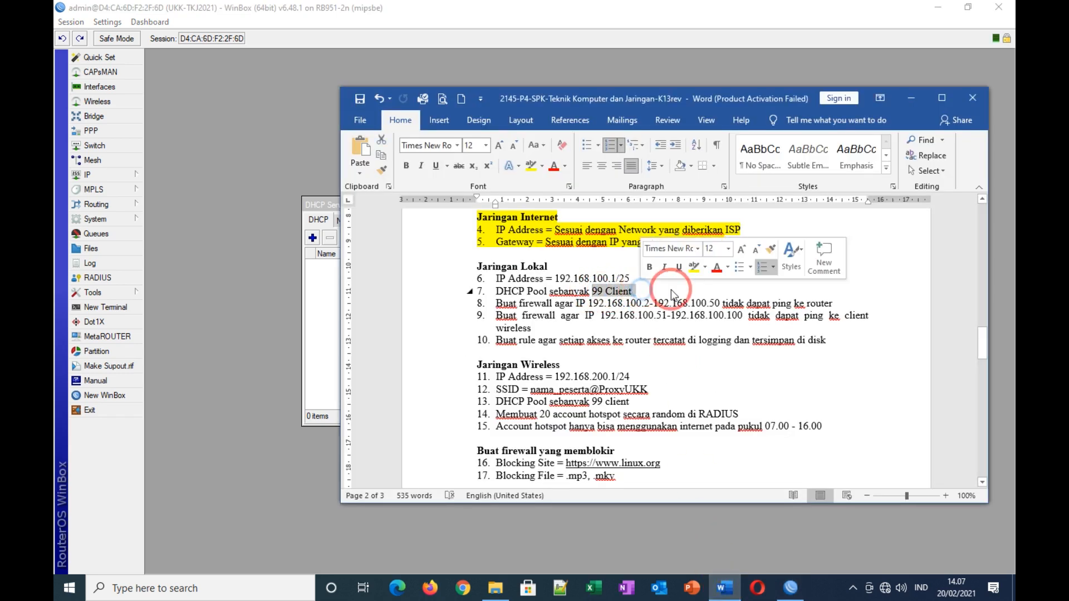
click(310, 278)
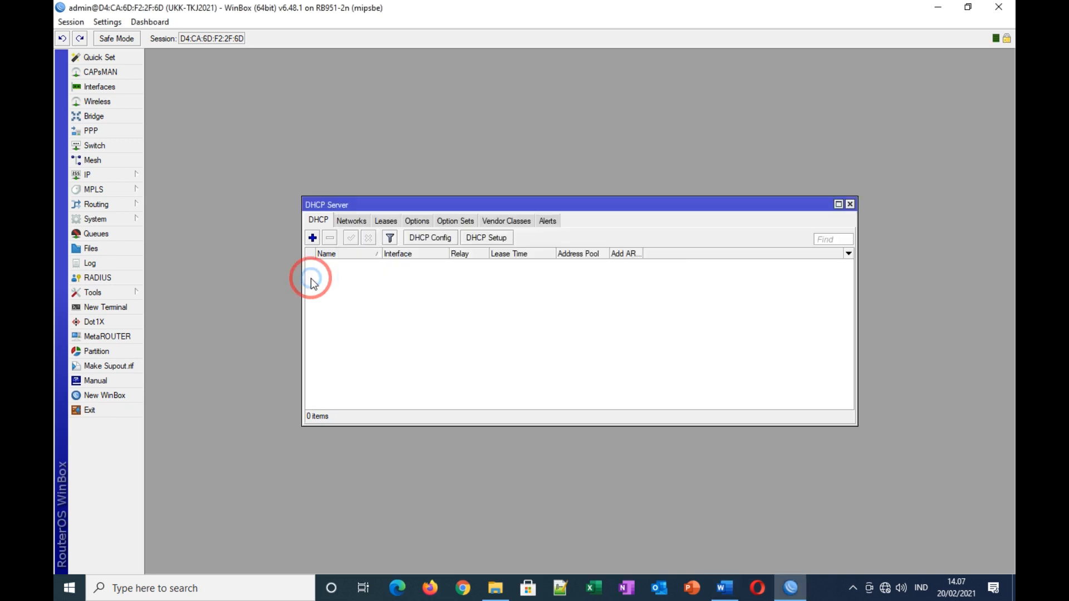
click(485, 239)
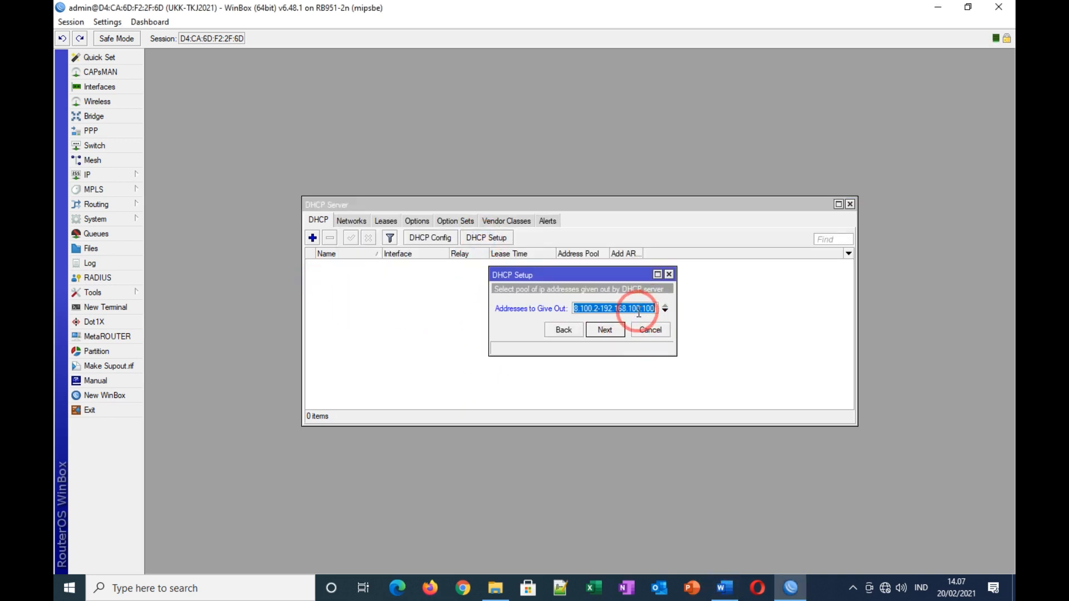
click(604, 331)
click(604, 330)
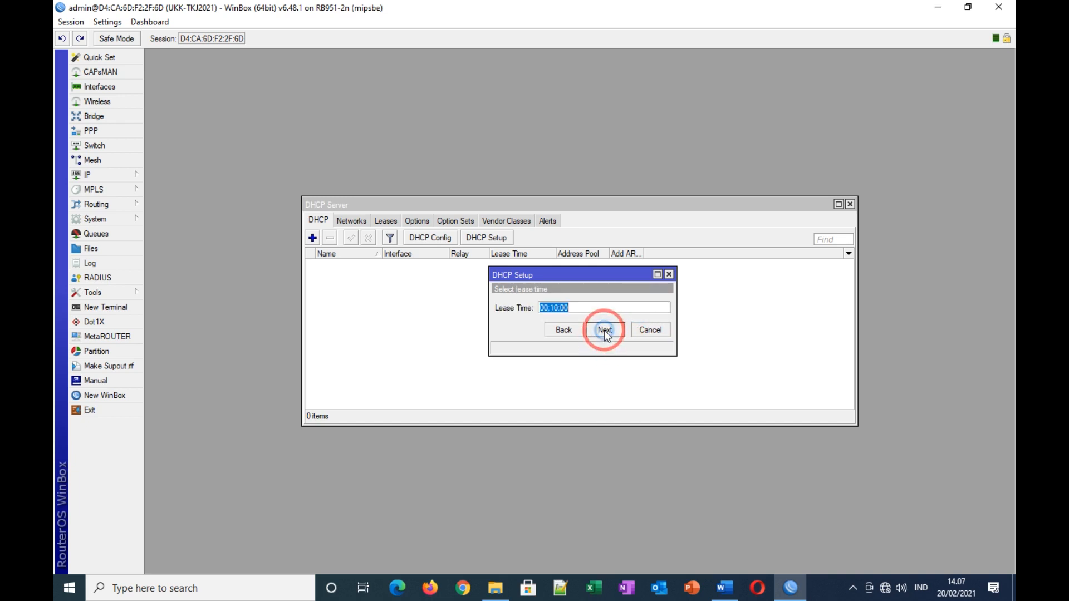
click(603, 329)
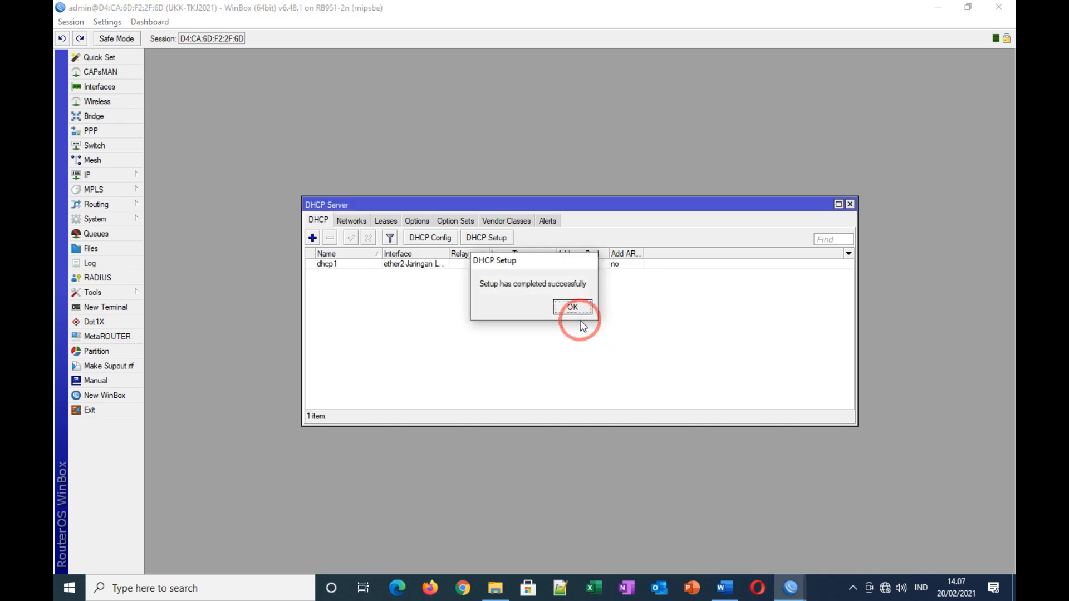
click(573, 308)
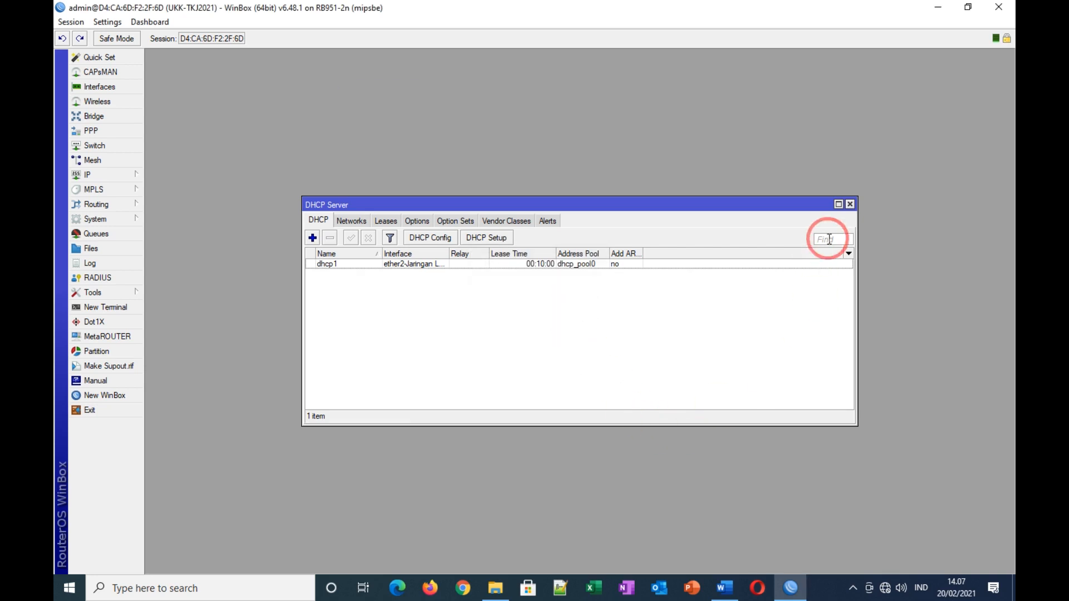
click(850, 205)
click(725, 586)
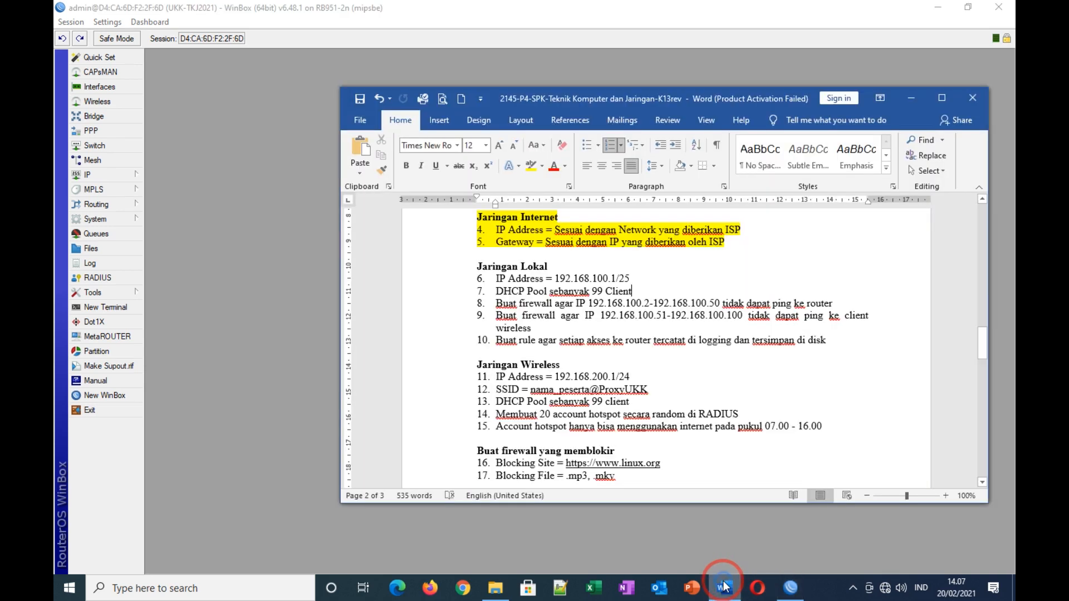
Step: Highlight items 6 and 7, local IP address and DHCP pool, in yellow, then return to WinBox
drag(494, 278, 635, 291)
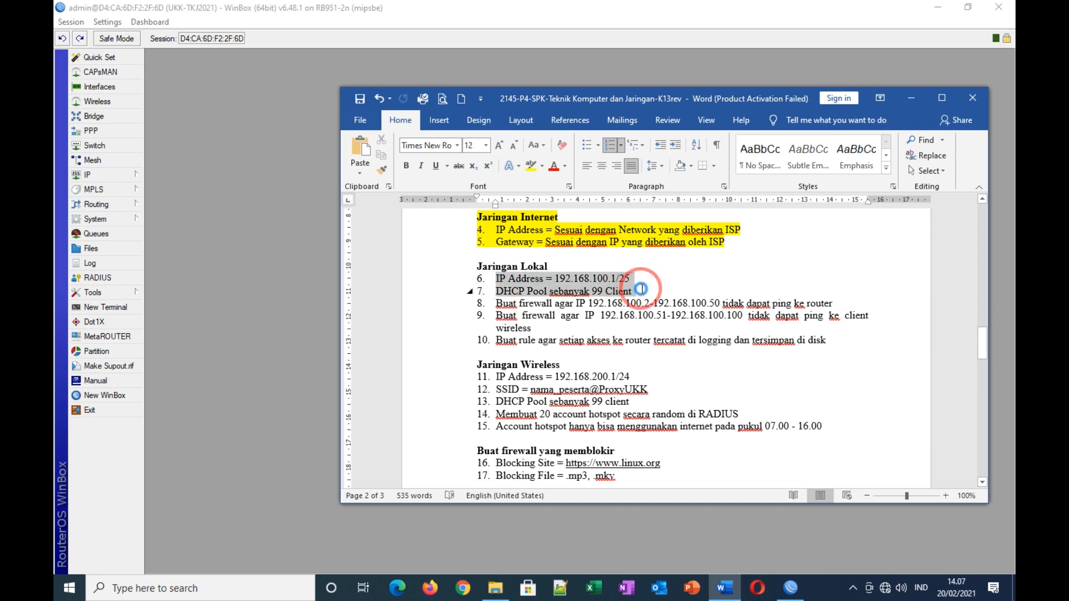
click(529, 166)
click(670, 279)
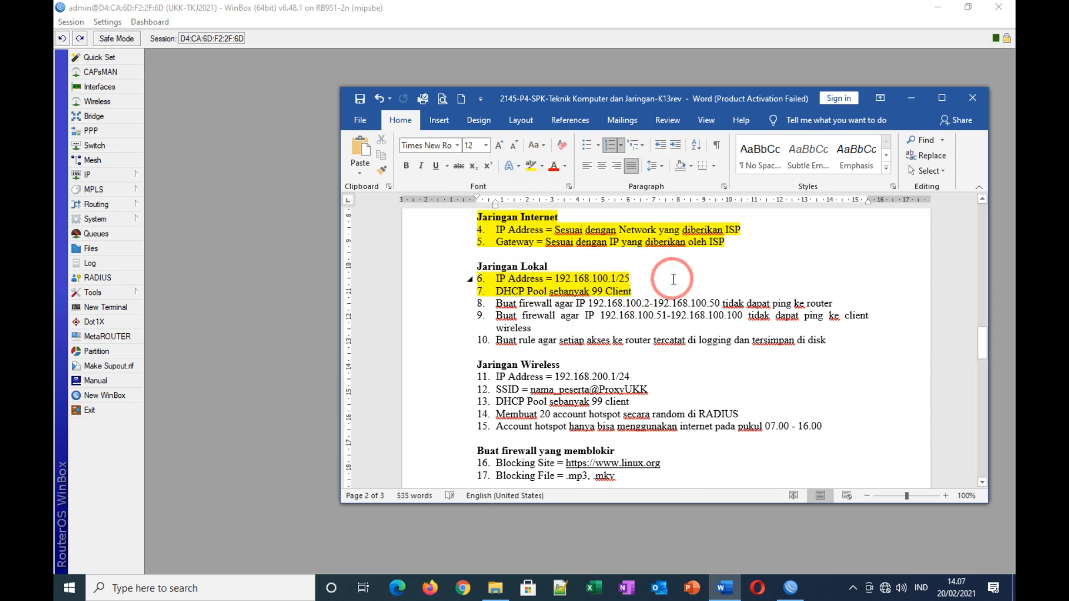
click(190, 160)
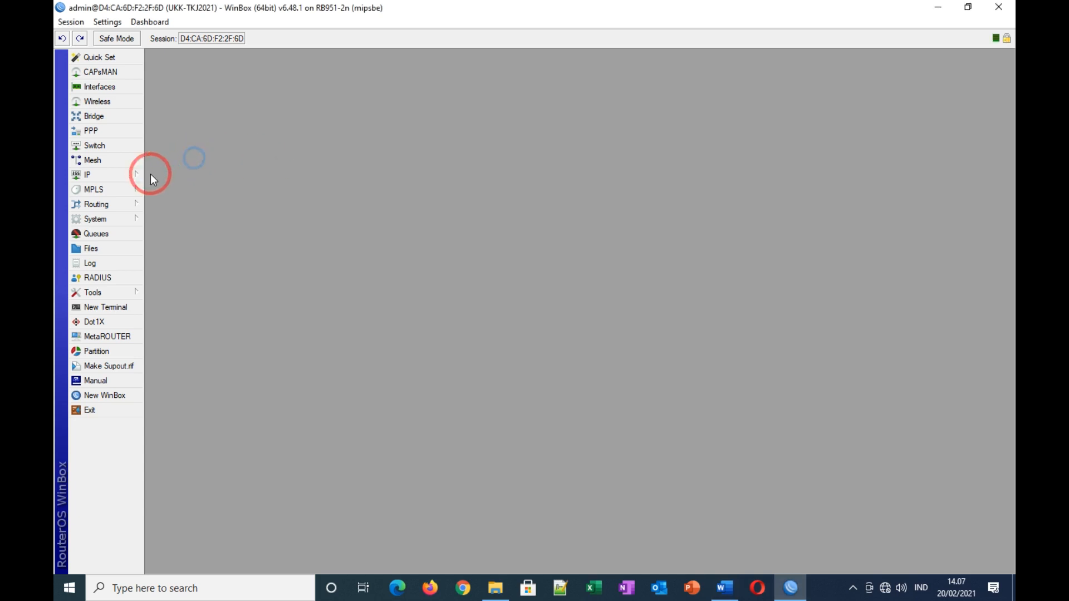
Step: Create a new NAT rule with chain srcnat and out interface ether1-Internet
click(111, 174)
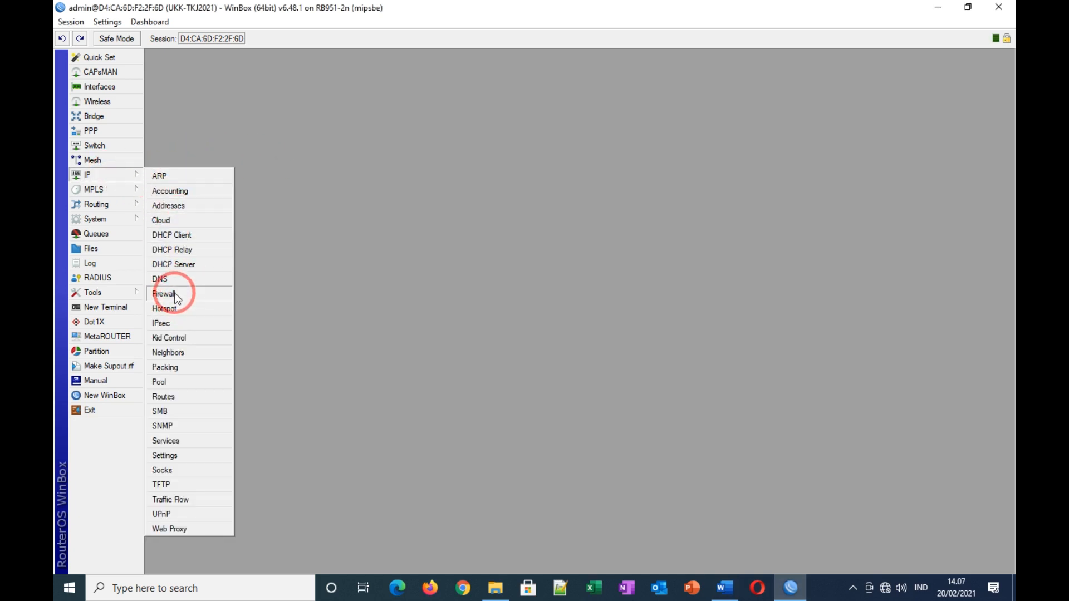
click(175, 294)
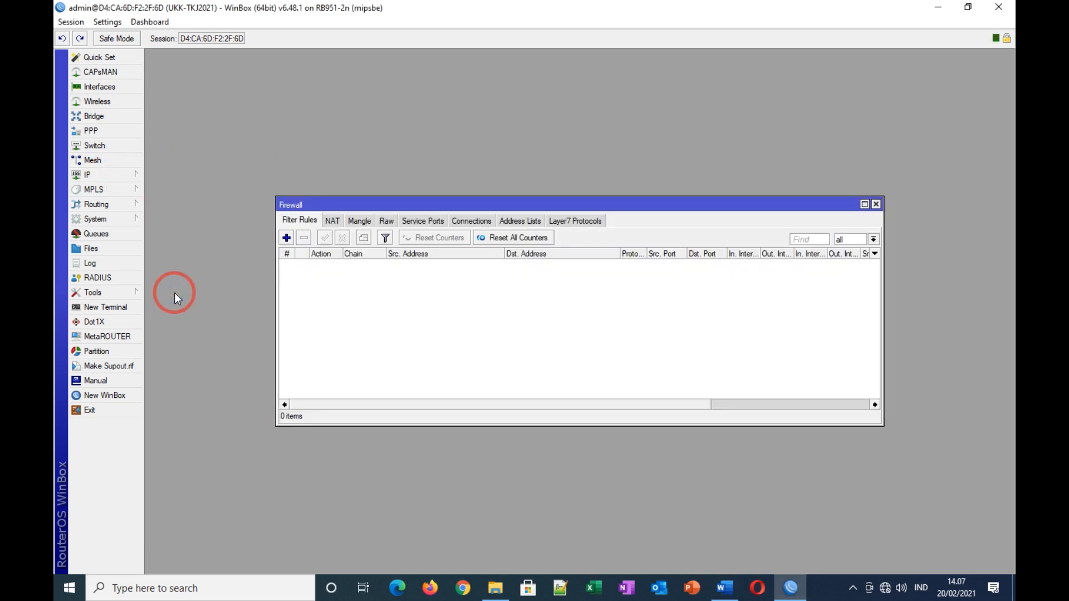
click(334, 221)
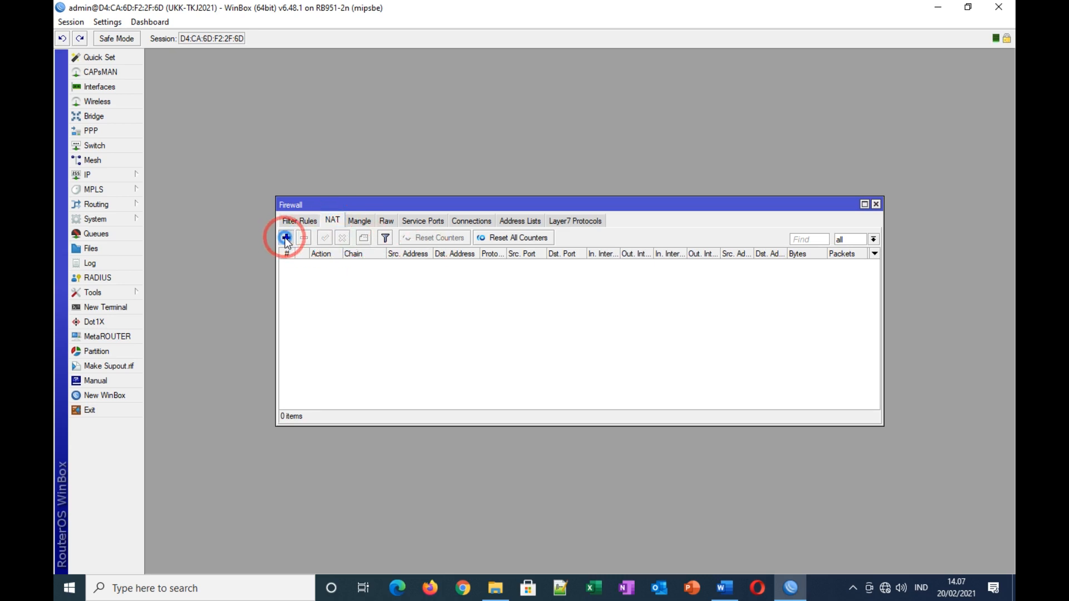
click(286, 239)
click(477, 94)
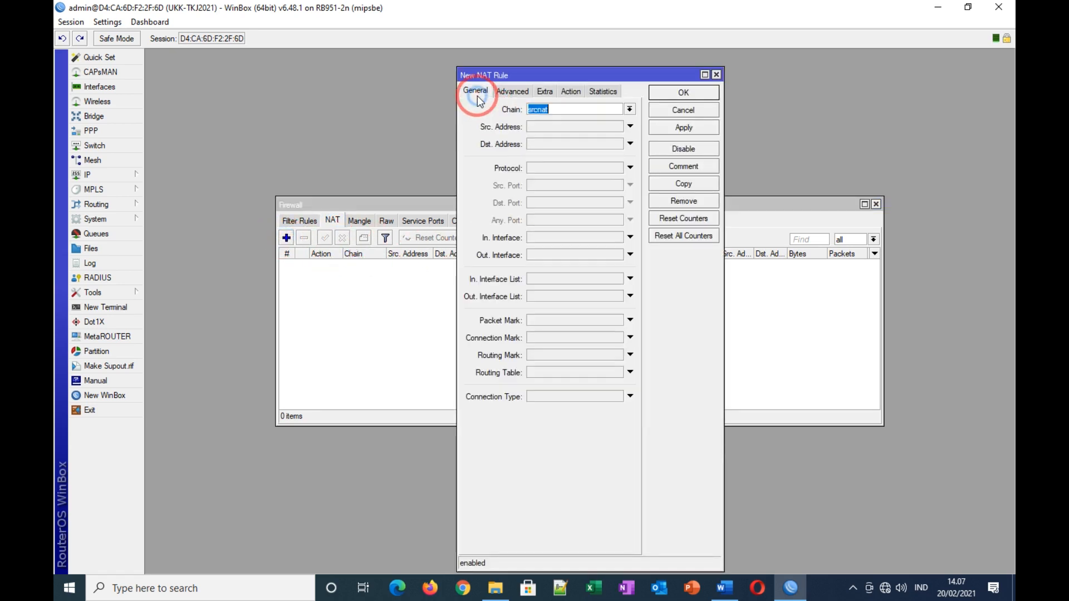
click(566, 111)
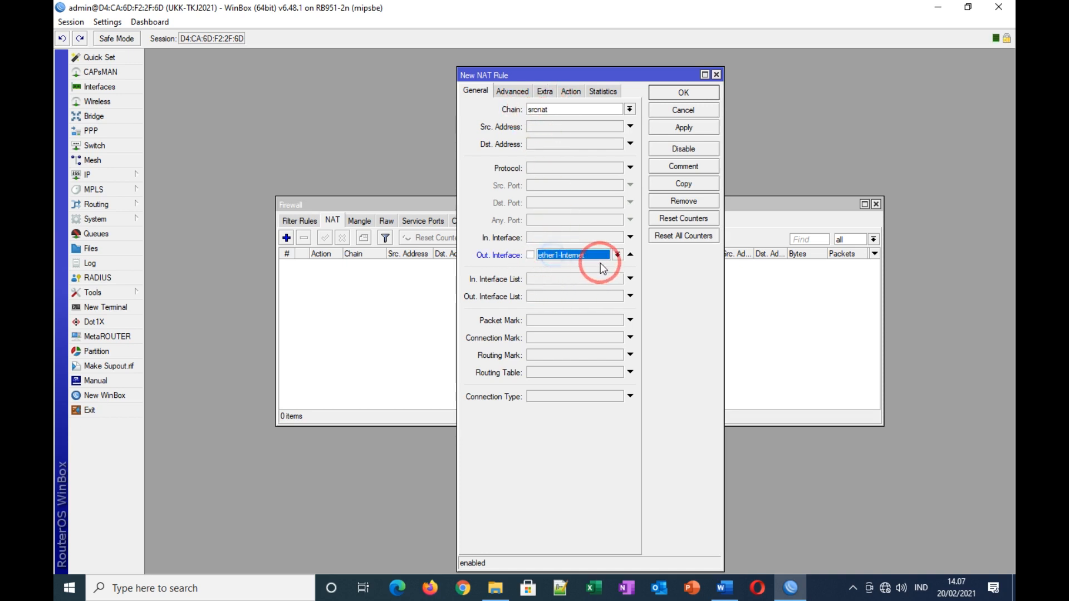
click(617, 256)
click(576, 309)
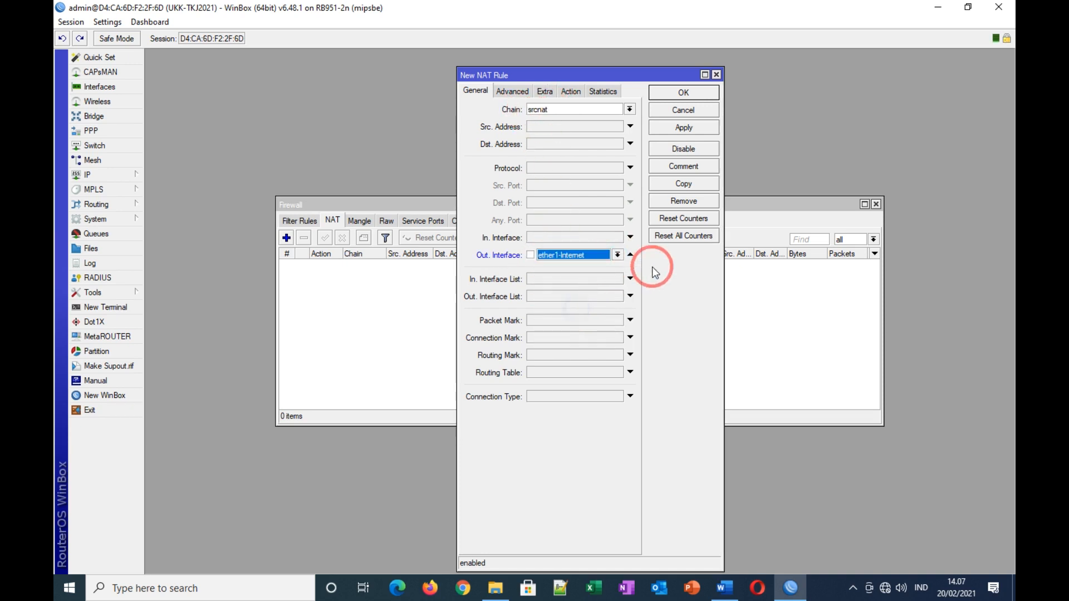
Step: Set the NAT rule action to masquerade, save it, and close the Firewall window
click(573, 93)
click(568, 109)
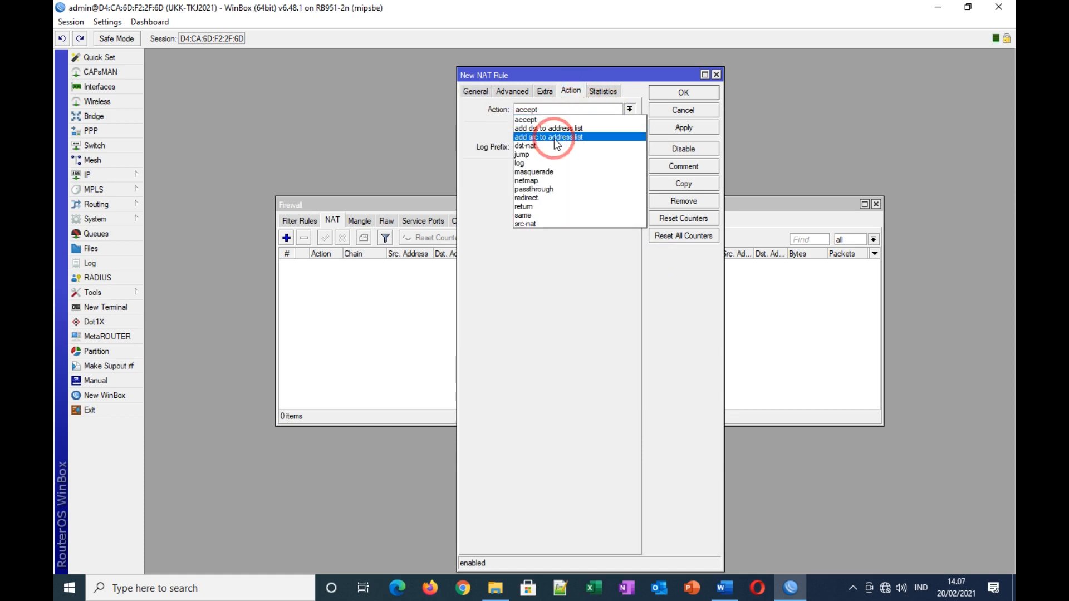
click(545, 173)
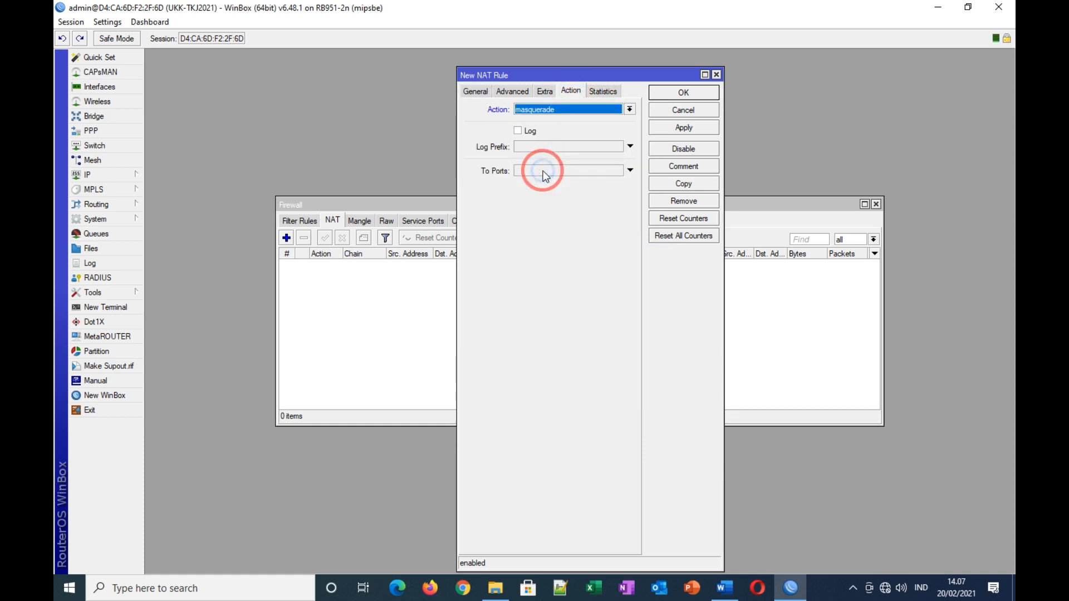
click(684, 128)
click(688, 98)
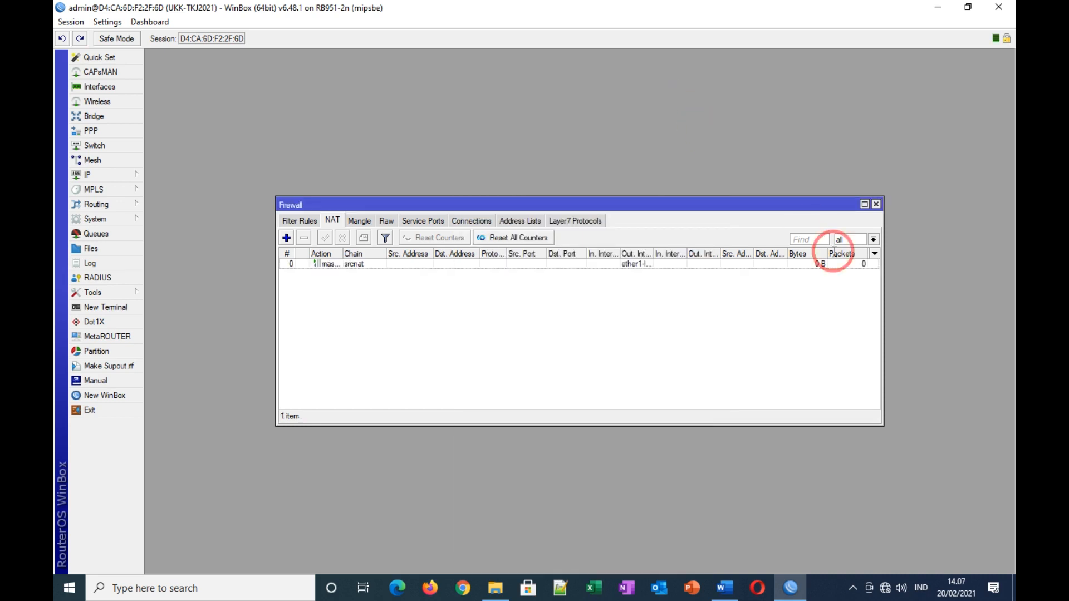
click(876, 205)
Step: Review task 8 on blocking pings from 192.168.100.2–192.168.100.50, then reopen IP > Firewall
click(725, 588)
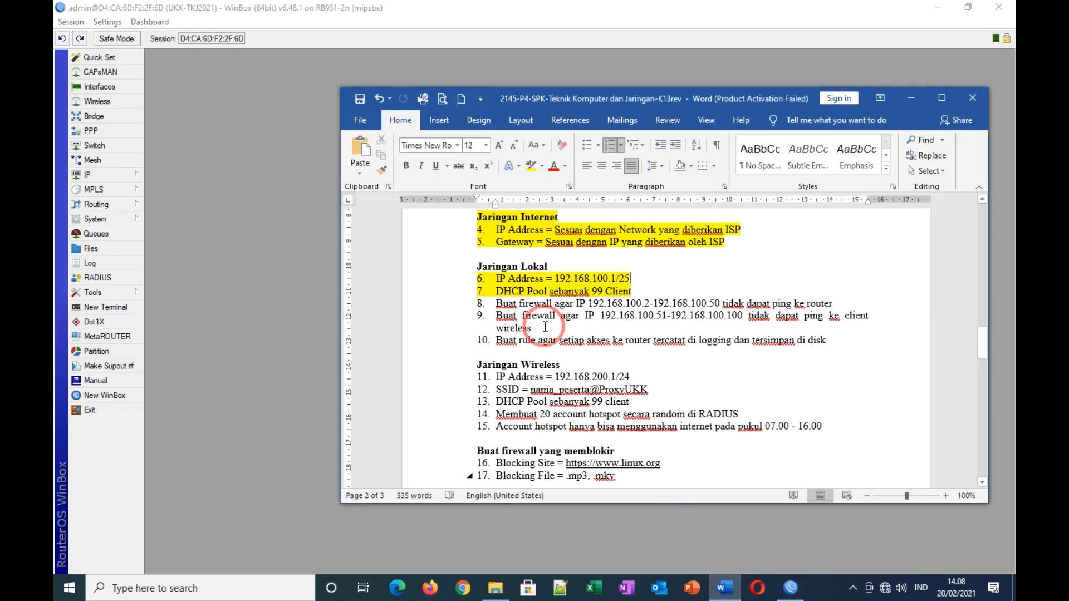
drag(495, 304, 835, 303)
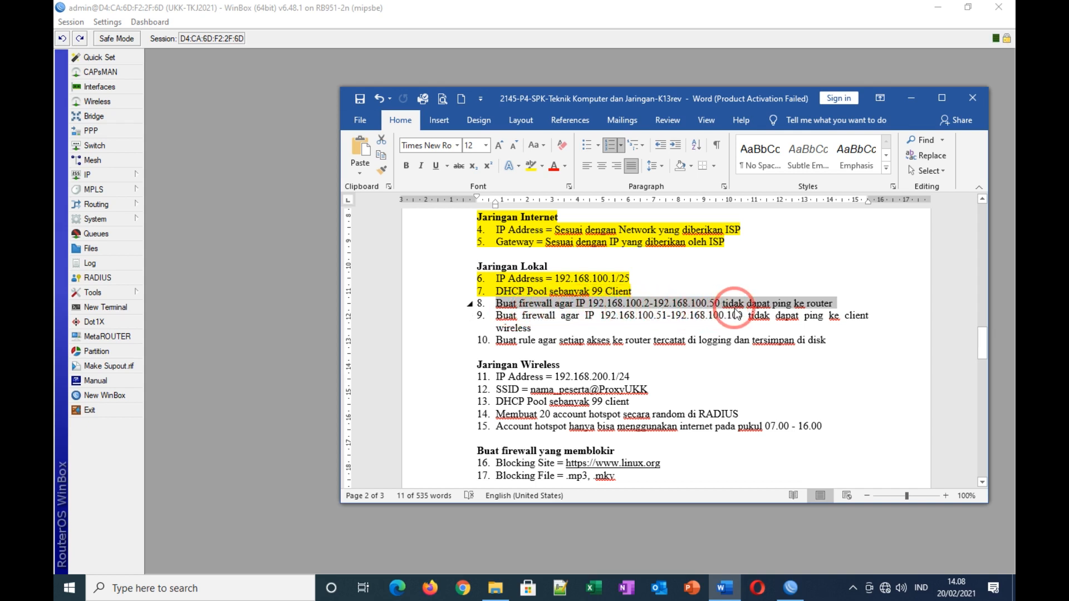
drag(982, 338, 986, 420)
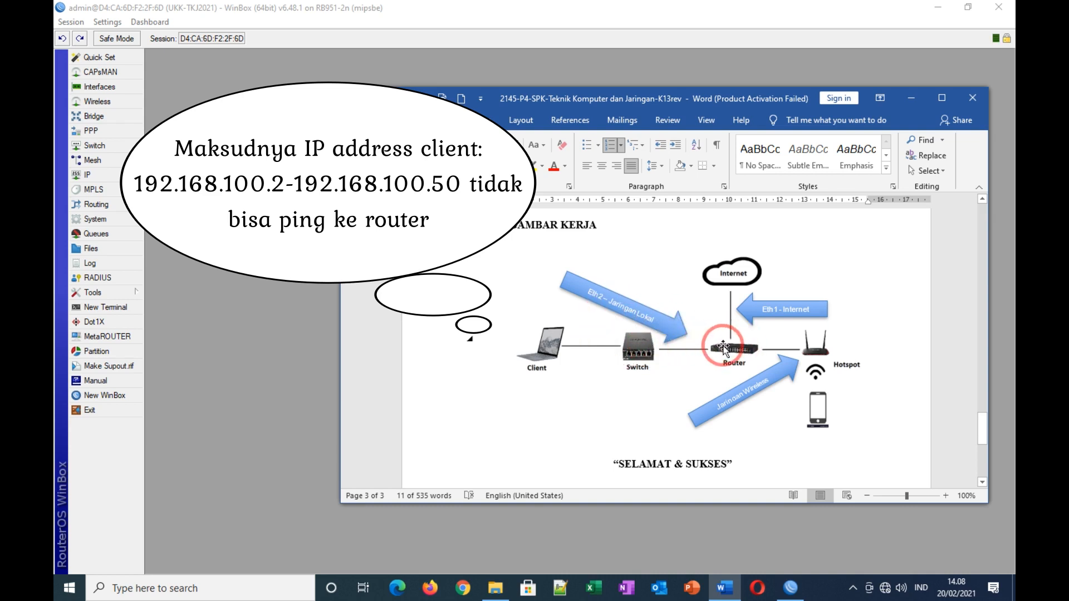
drag(981, 390, 980, 336)
click(777, 296)
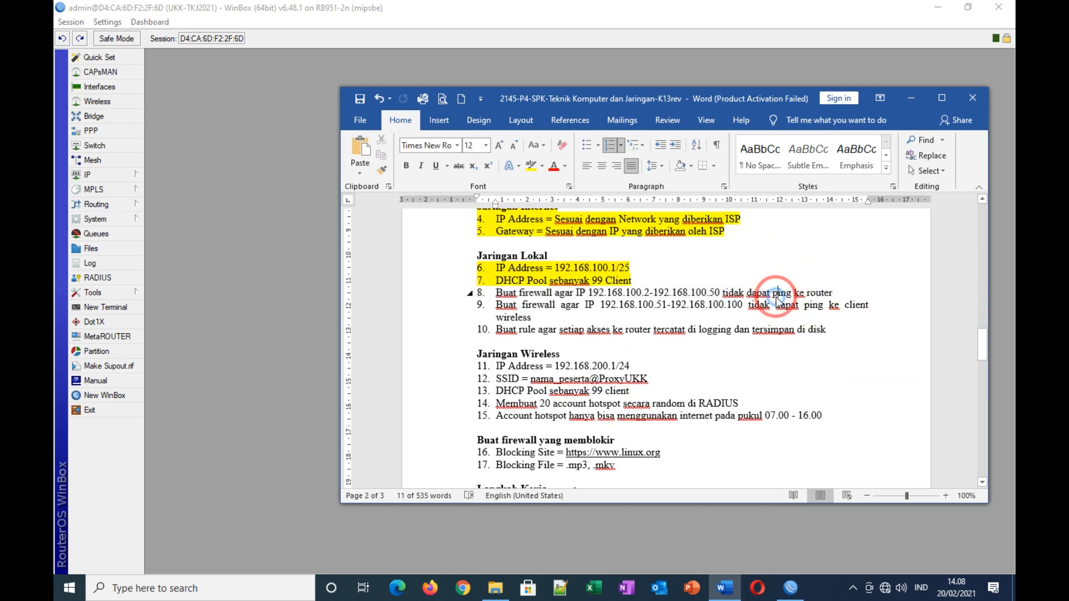
click(113, 177)
click(164, 291)
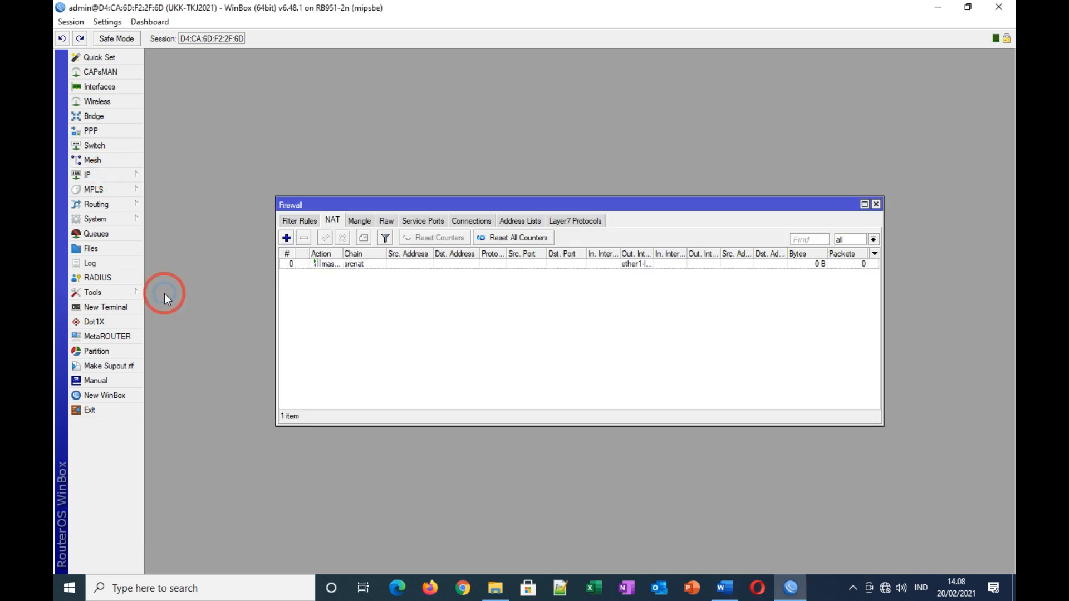
Step: Start a new input-chain filter rule with source address 192.168.100.2-192.168.100.50
click(300, 221)
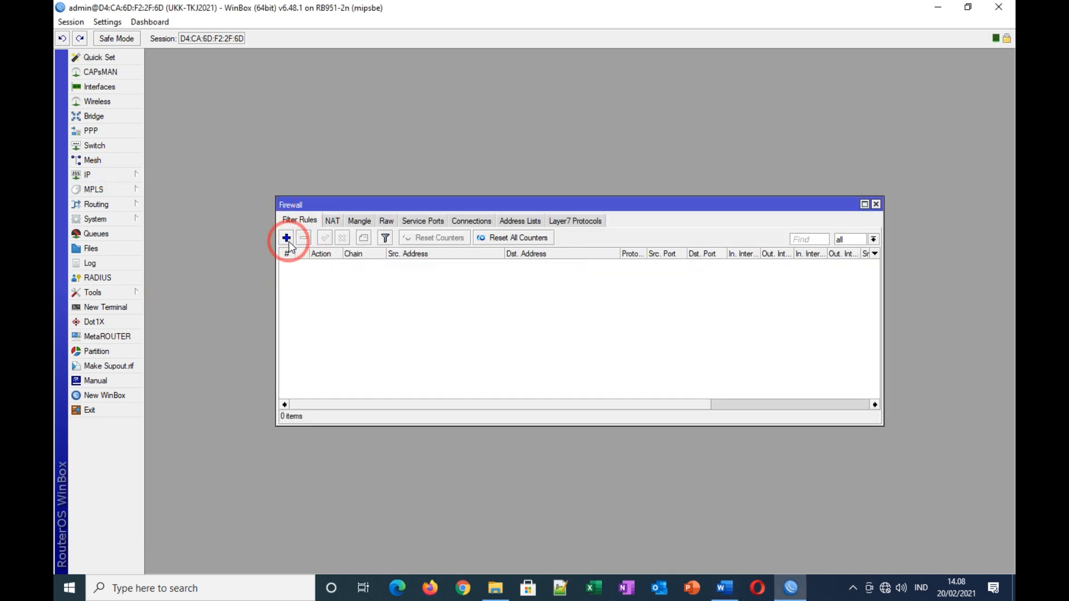
click(287, 239)
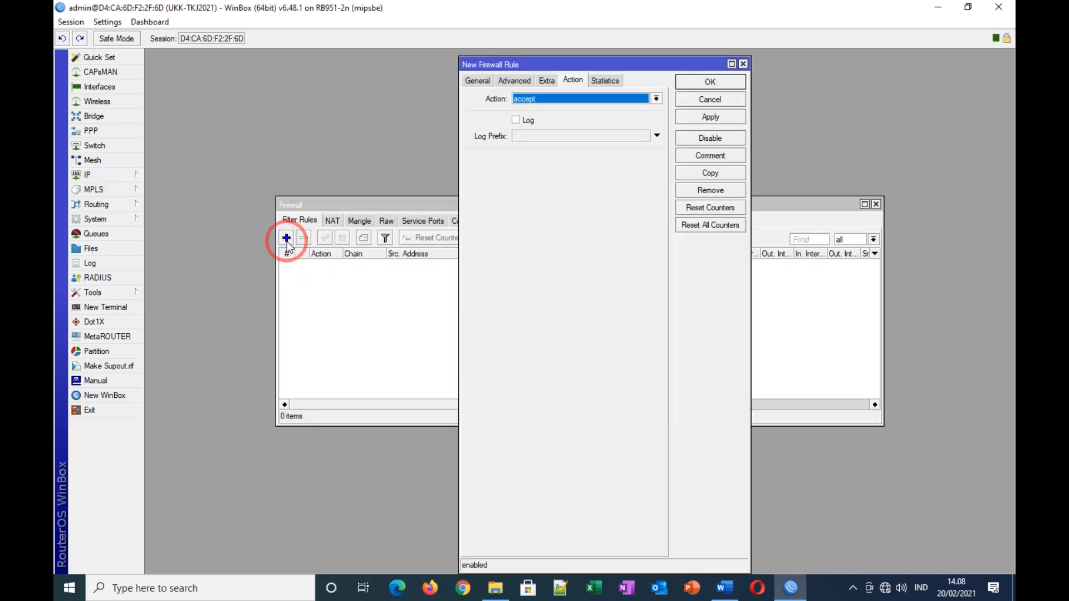
click(478, 81)
click(580, 118)
click(559, 116)
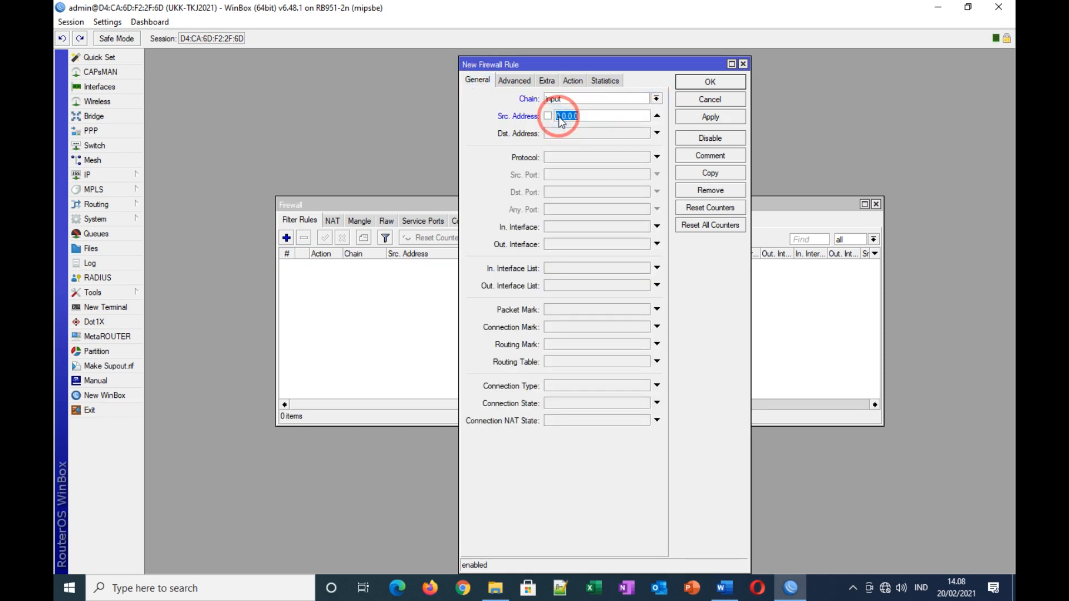
text(192.168.10)
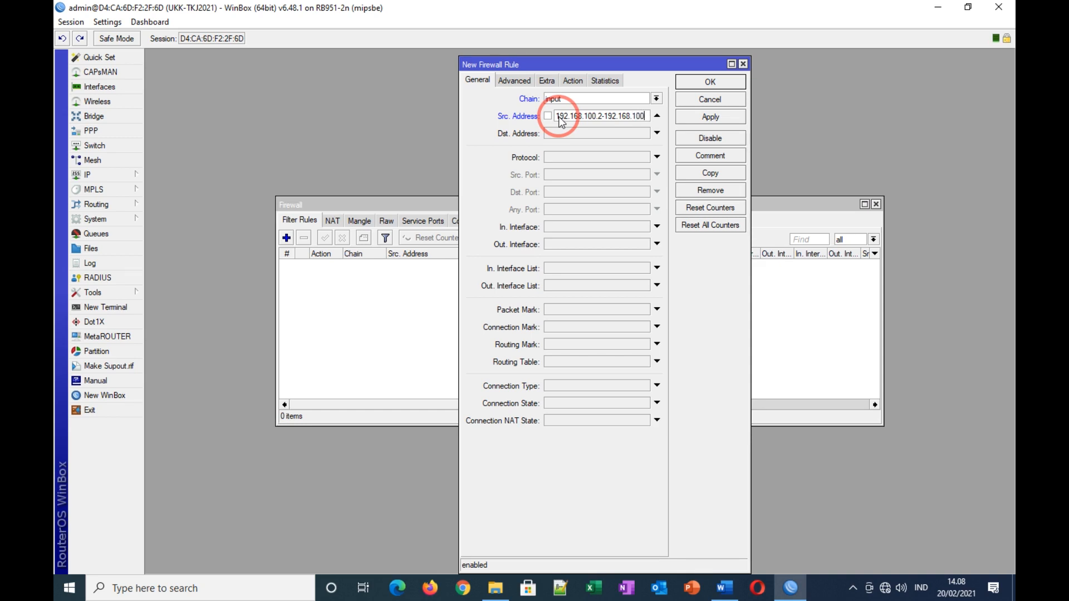
text(50)
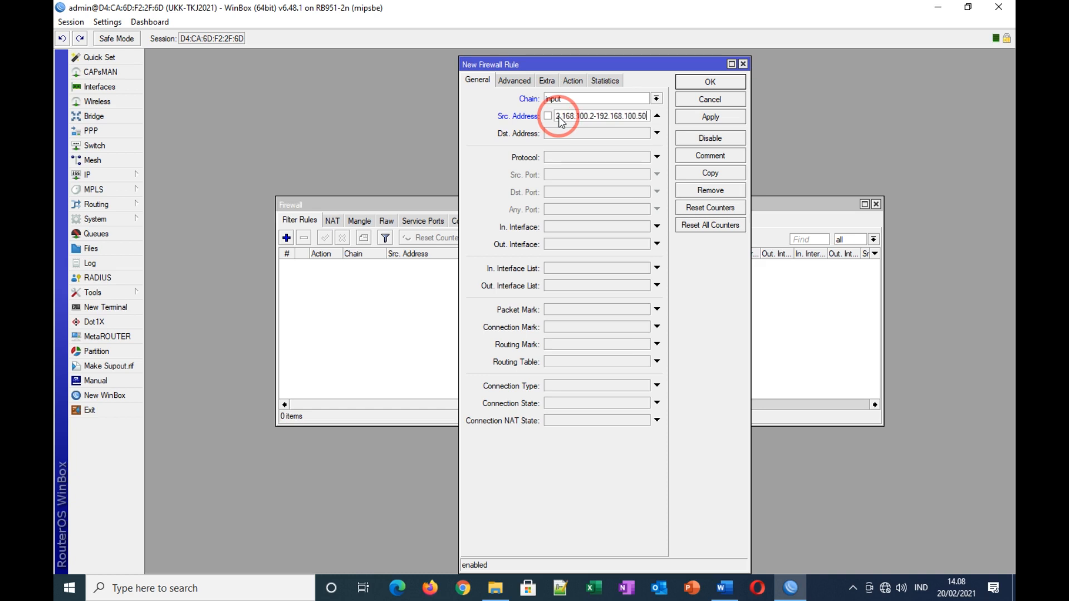
Step: Match protocol icmp and in interface ether2-Jaringan Lokal
click(554, 157)
click(645, 157)
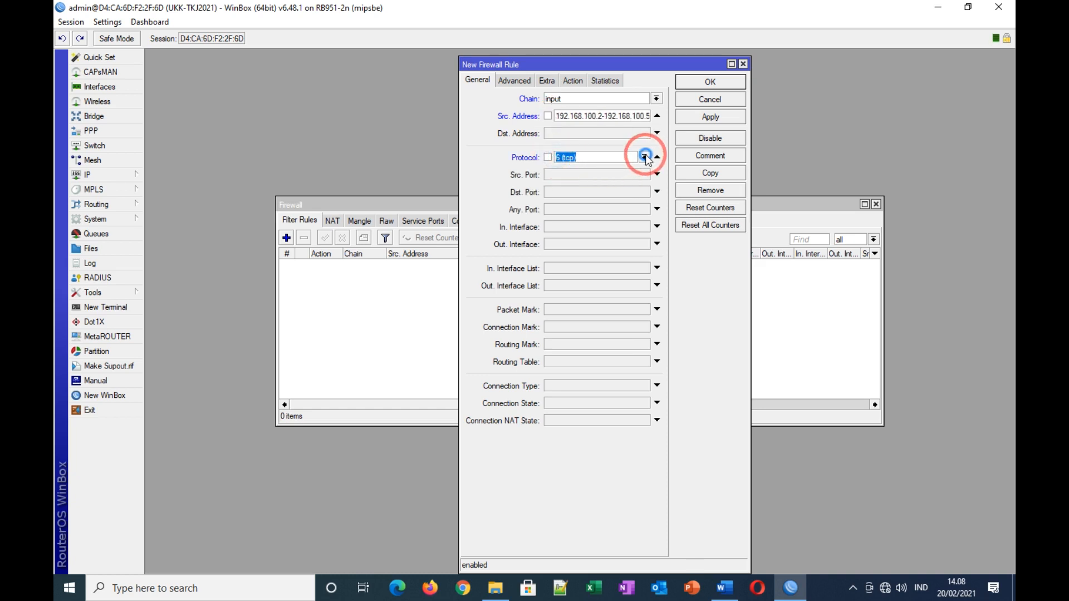
click(564, 170)
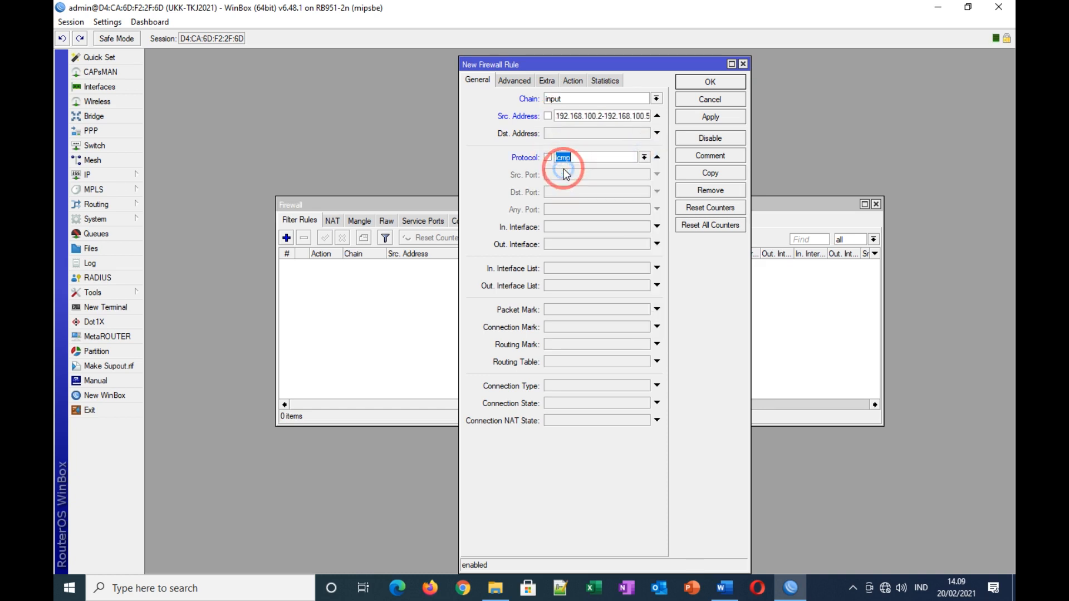
click(553, 226)
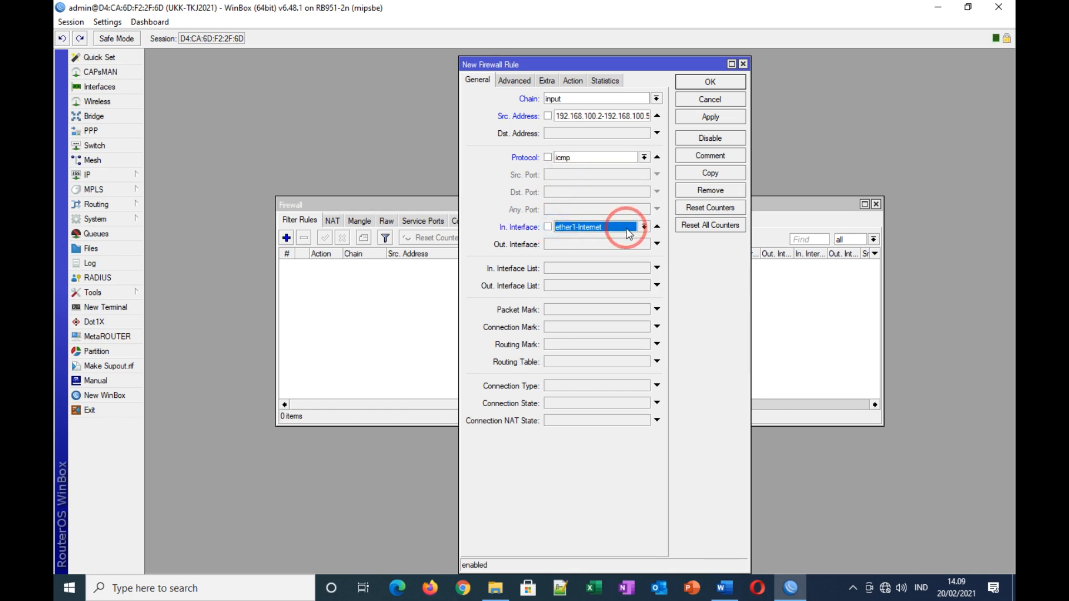
click(644, 227)
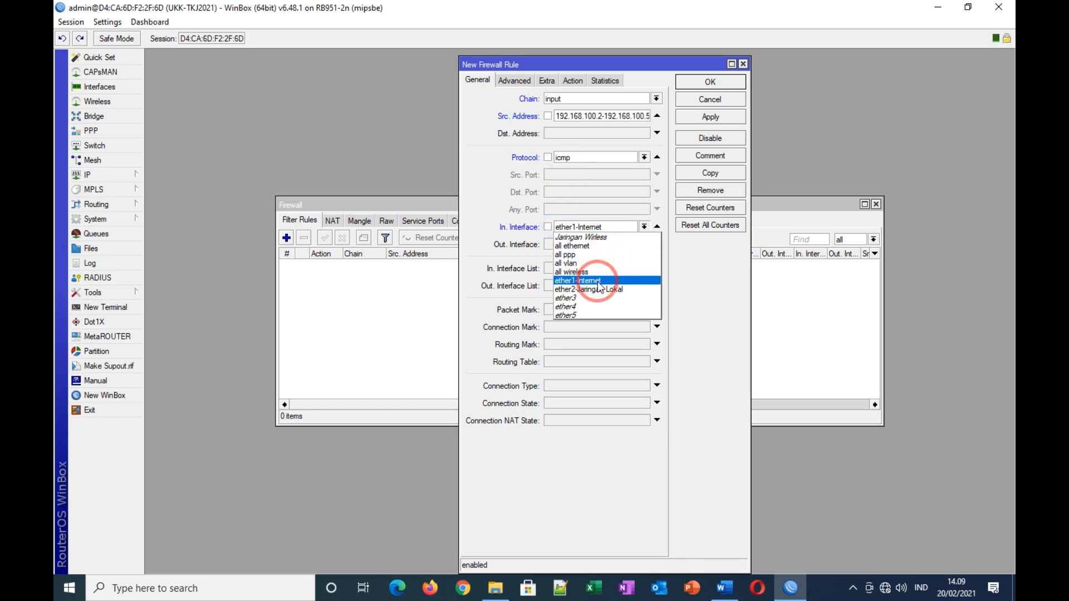
click(595, 289)
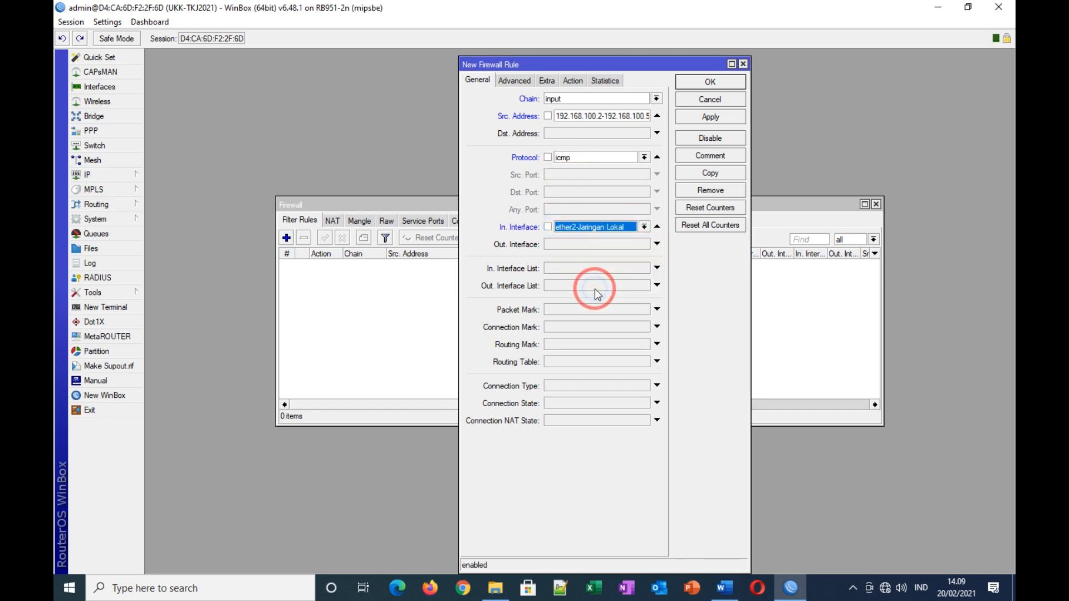
Step: Set the action to drop, save, and comment the rule 'Blok ping client kabel'
click(573, 82)
click(563, 96)
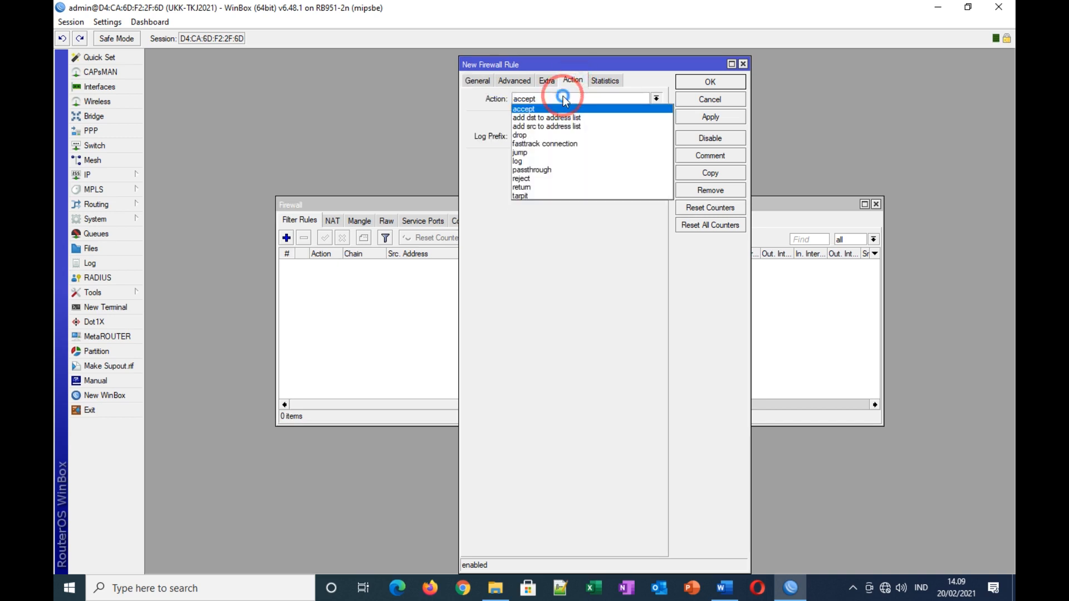
click(520, 135)
click(683, 119)
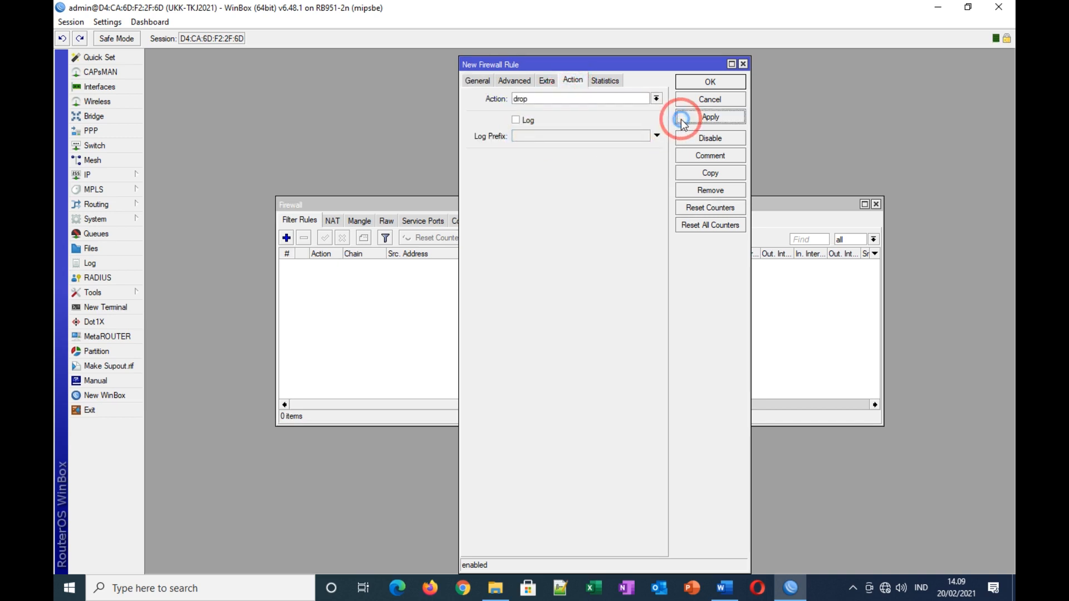
click(709, 156)
text(Blok ping client kabel)
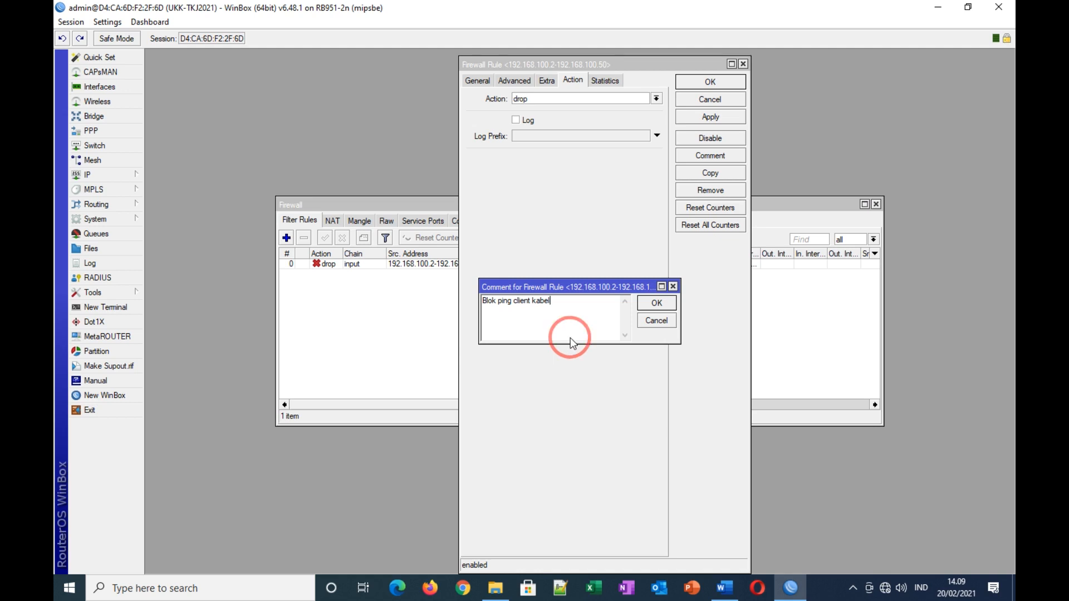
click(650, 303)
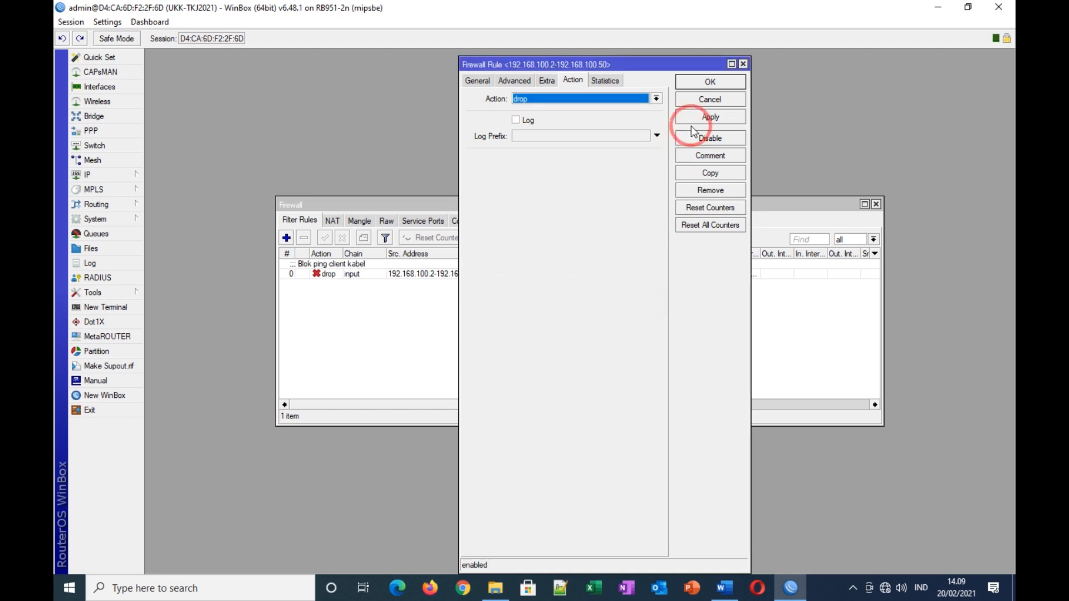
click(707, 81)
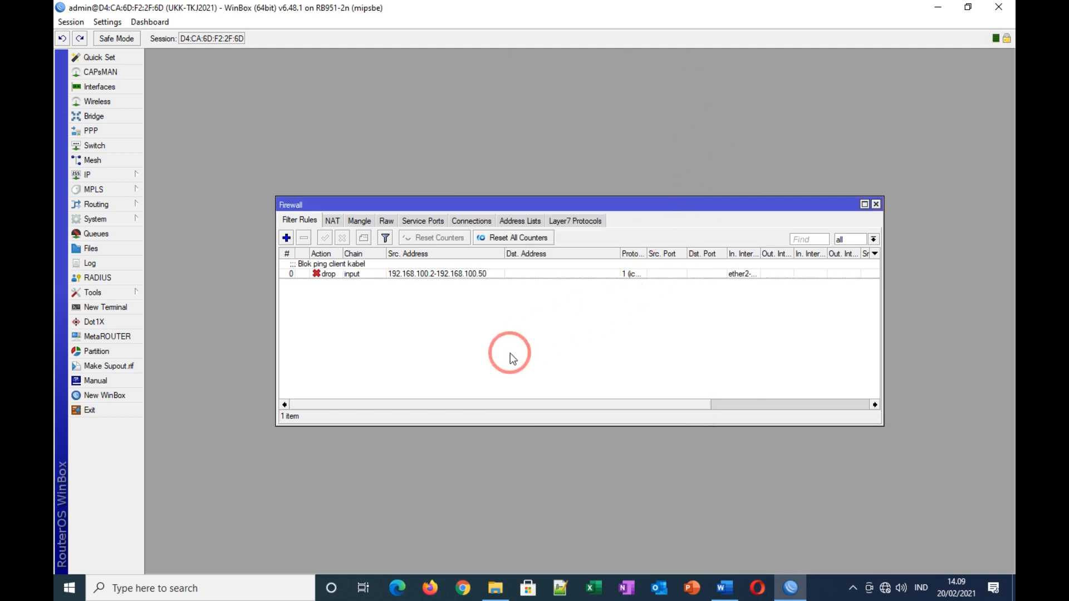
Step: Highlight task 8 (block pings from 192.168.100.2–192.168.100.50) yellow in Word and scroll the task list into view
click(724, 588)
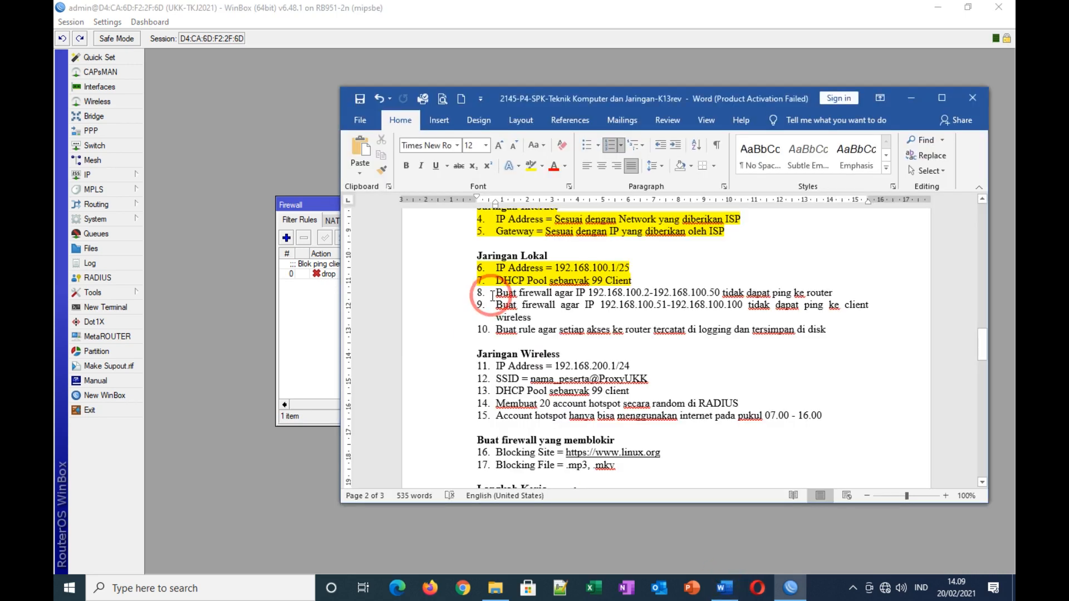
drag(497, 293, 837, 292)
click(530, 166)
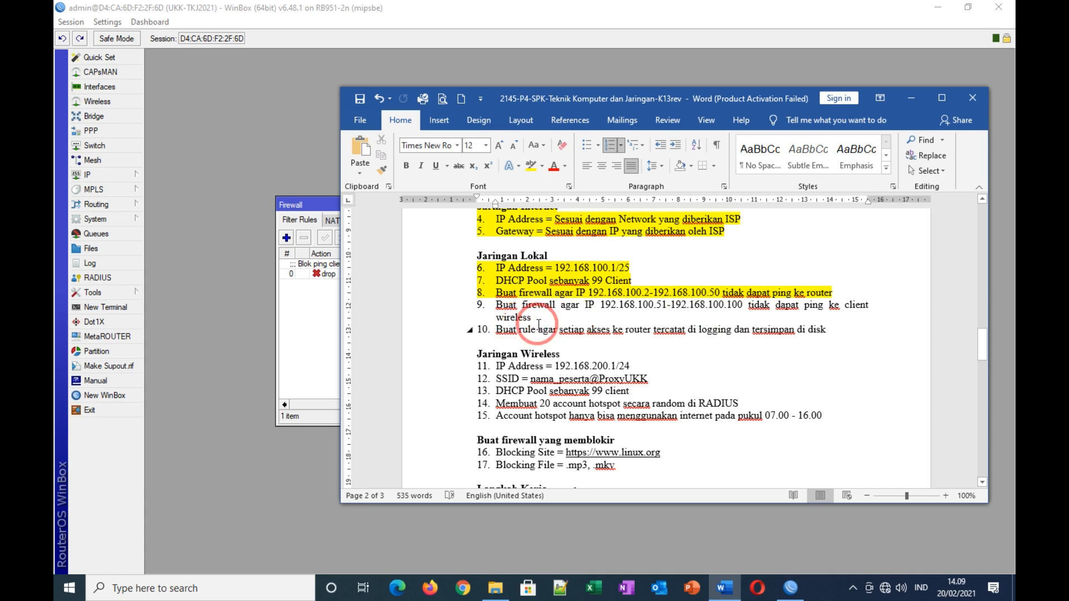
drag(982, 344, 1034, 430)
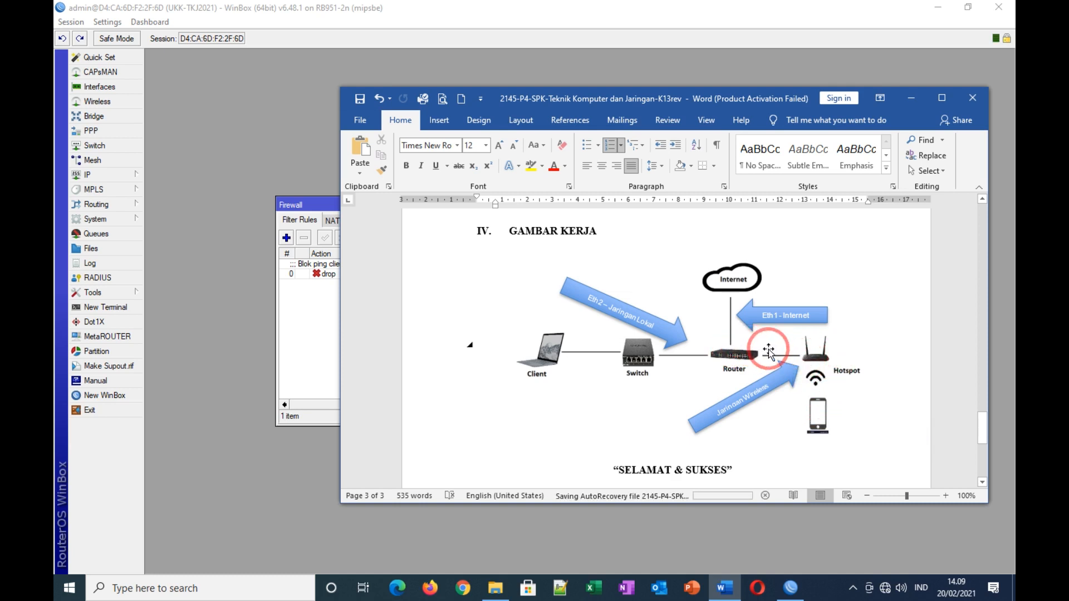
drag(982, 423, 989, 340)
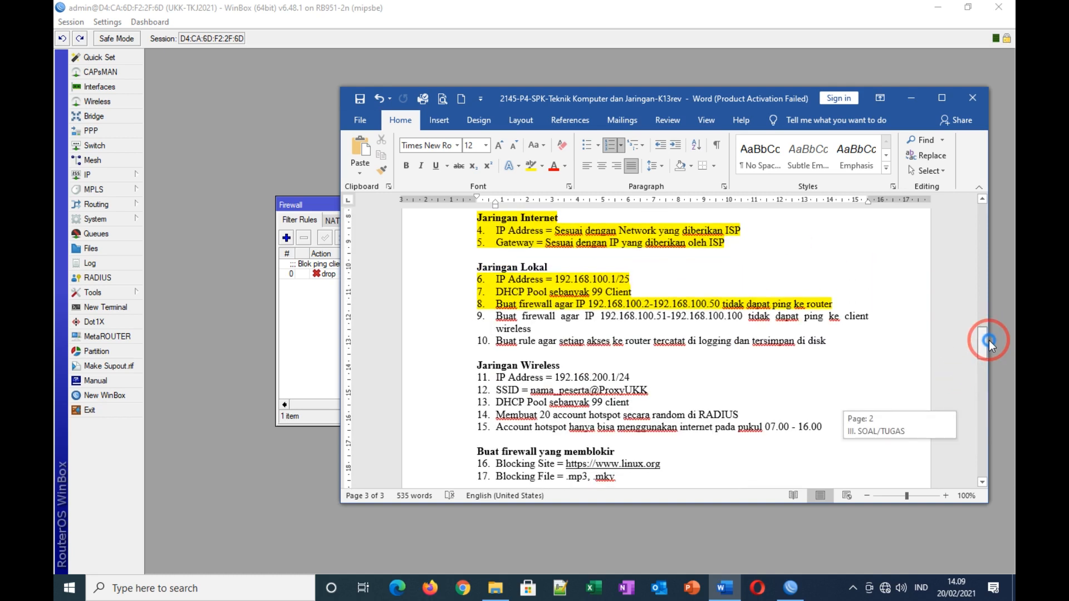
Step: Start a new firewall filter rule, then discard it
click(292, 205)
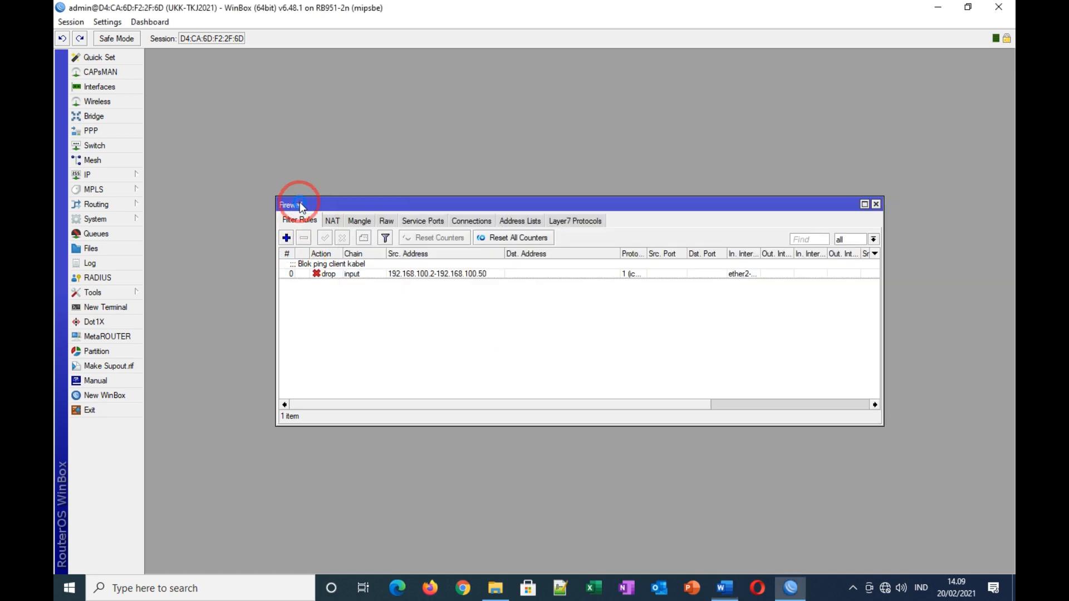
click(286, 238)
click(478, 82)
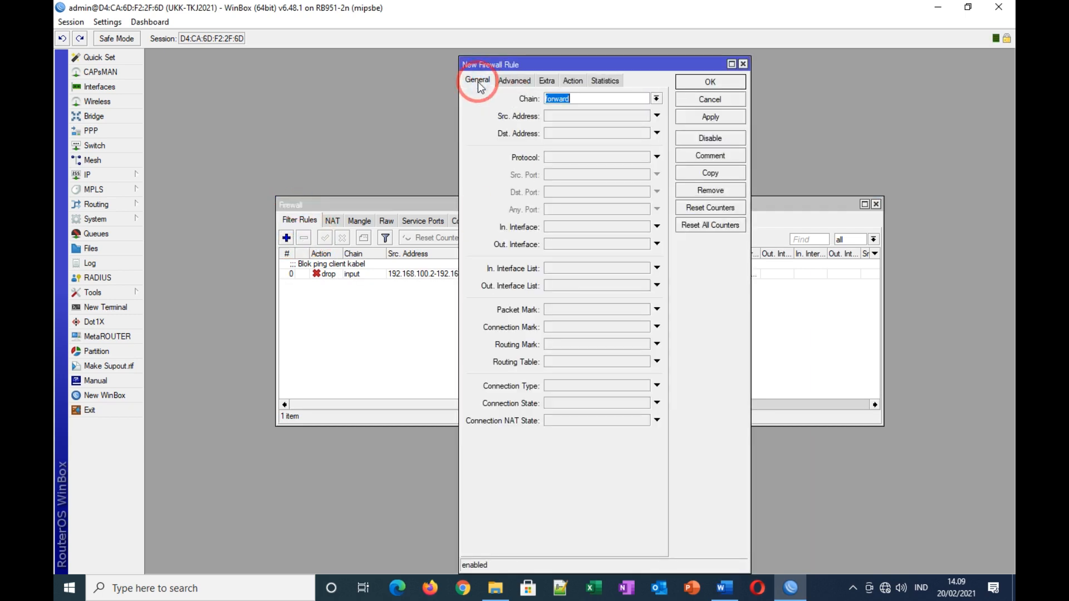
click(560, 116)
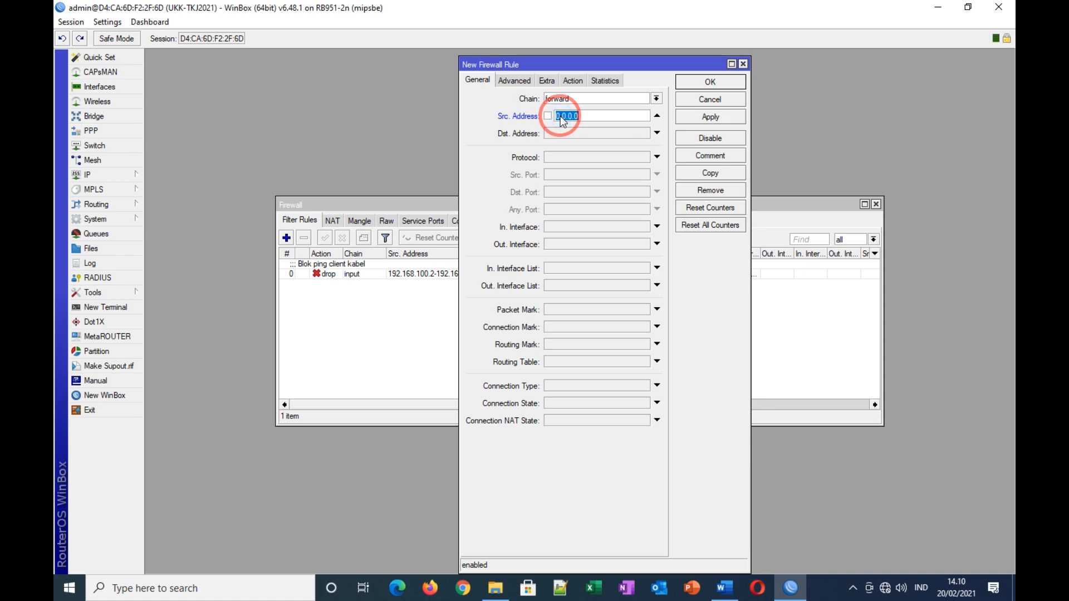
click(697, 103)
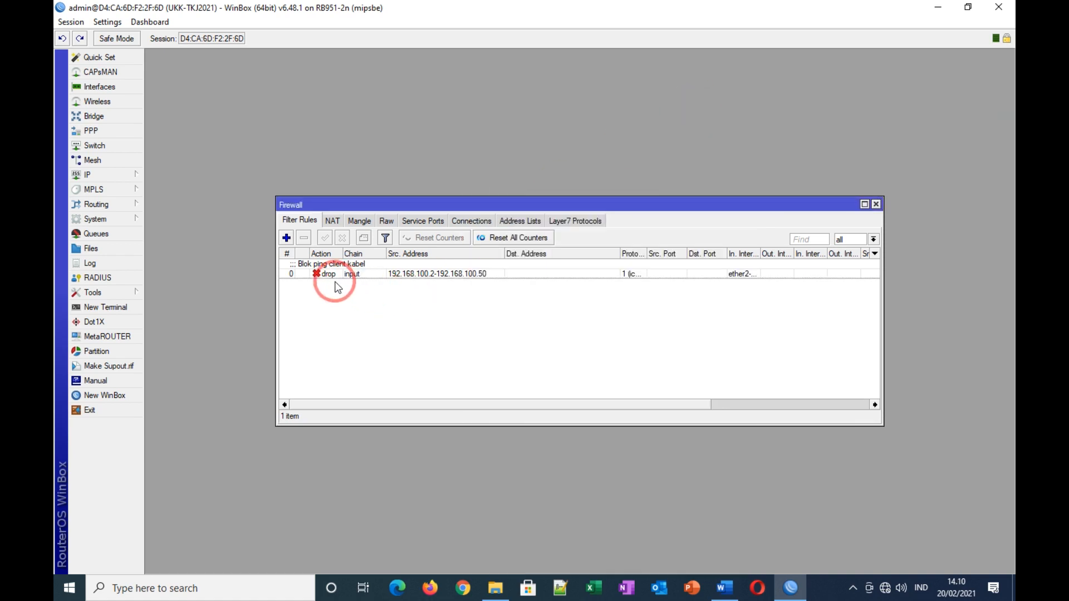
Step: Add a fresh filter rule with source address 192.168.100.51-192.168.100.100
click(287, 239)
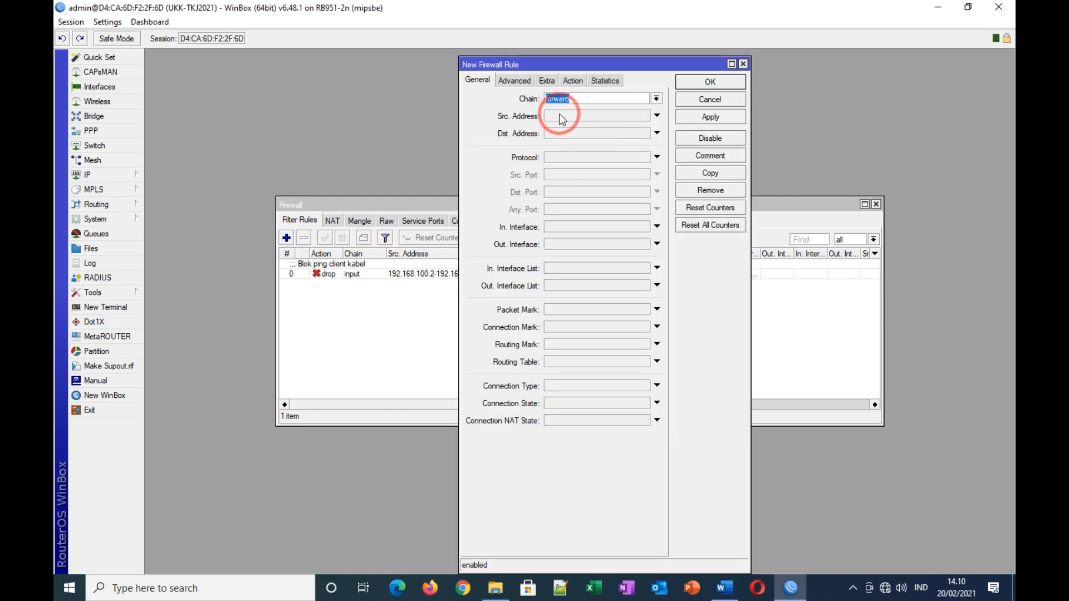
click(560, 117)
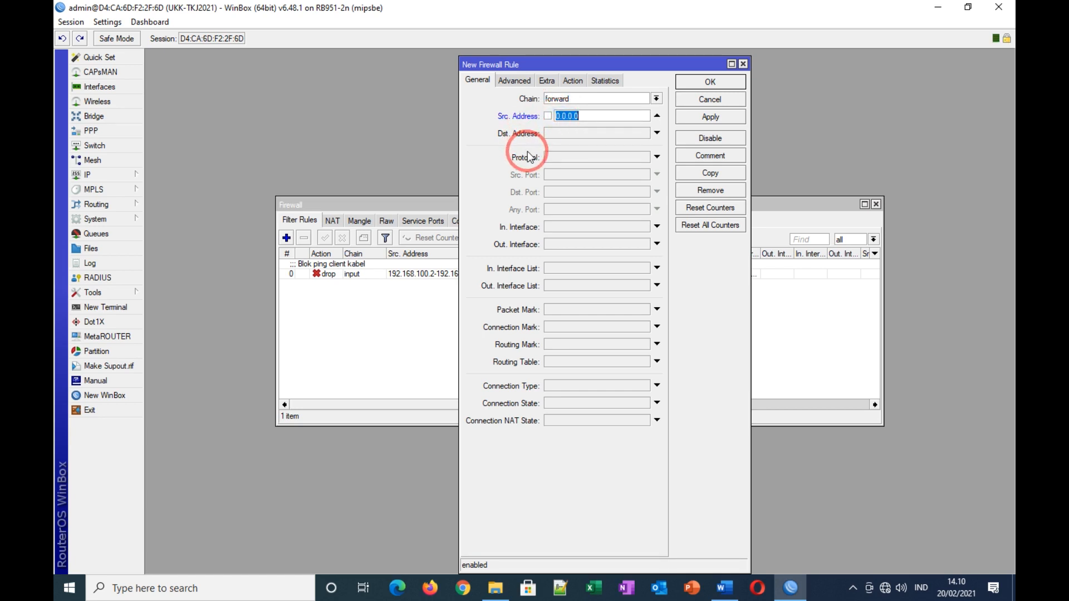
text(1)
text(92.168.10)
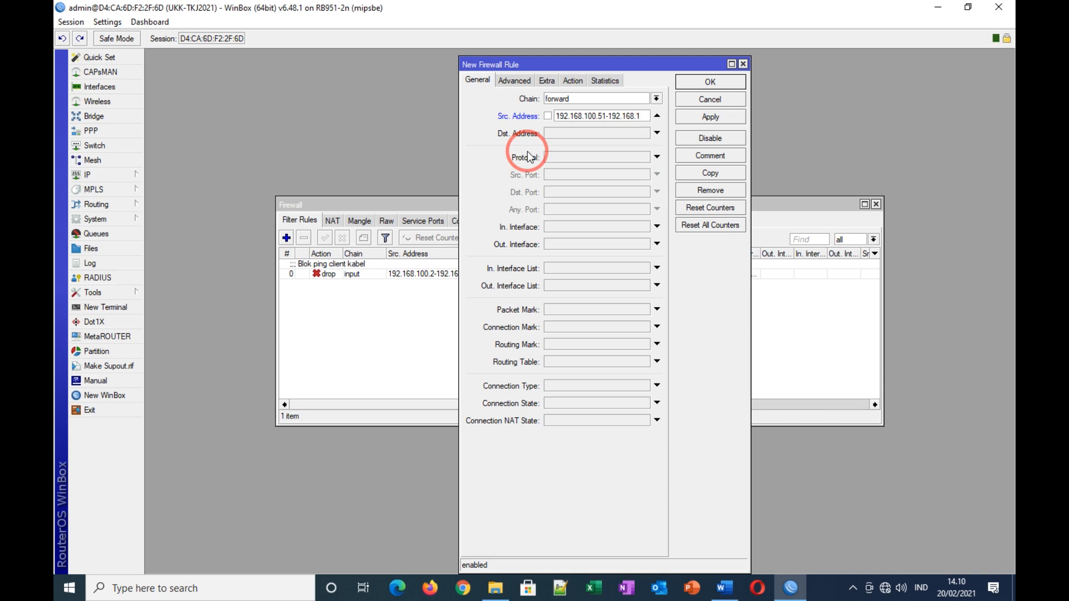
text(0.100)
Step: Set the rule's destination address to 192.168.200.0/24 after checking the Word task list
click(560, 132)
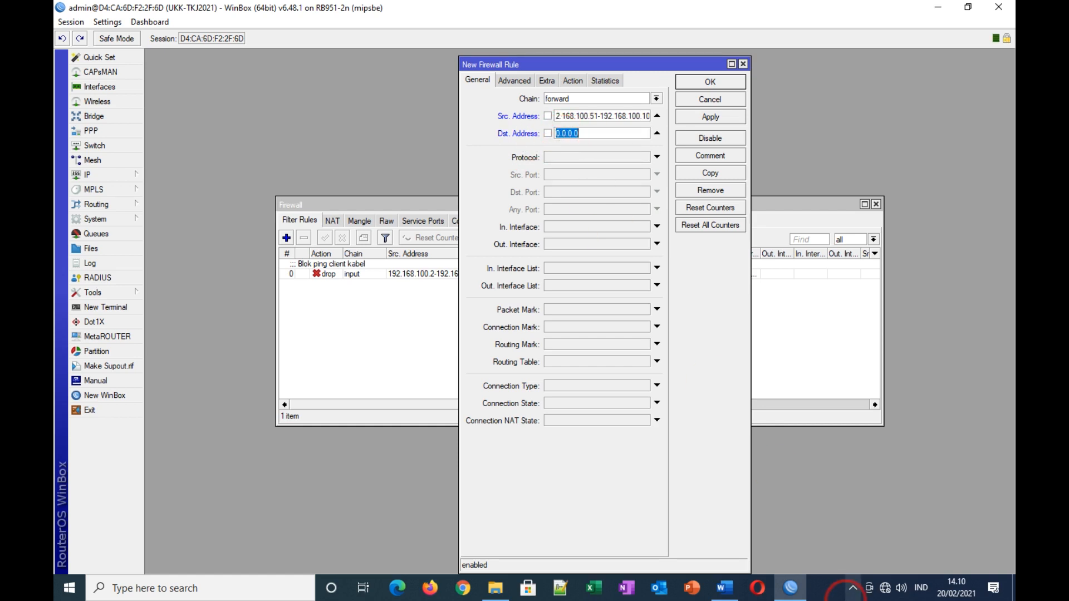
click(724, 588)
click(646, 368)
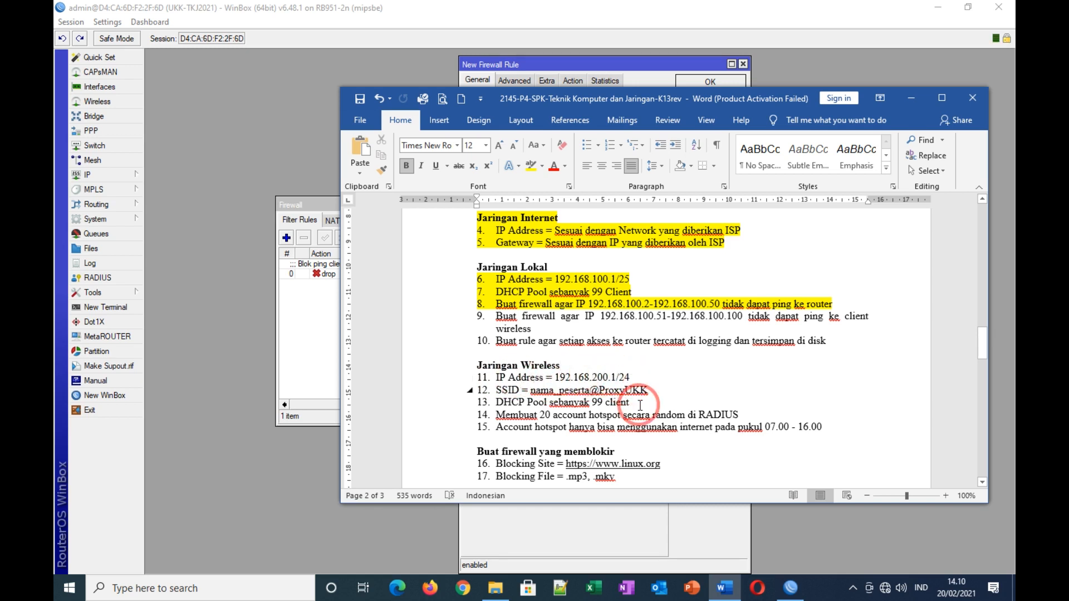
click(787, 591)
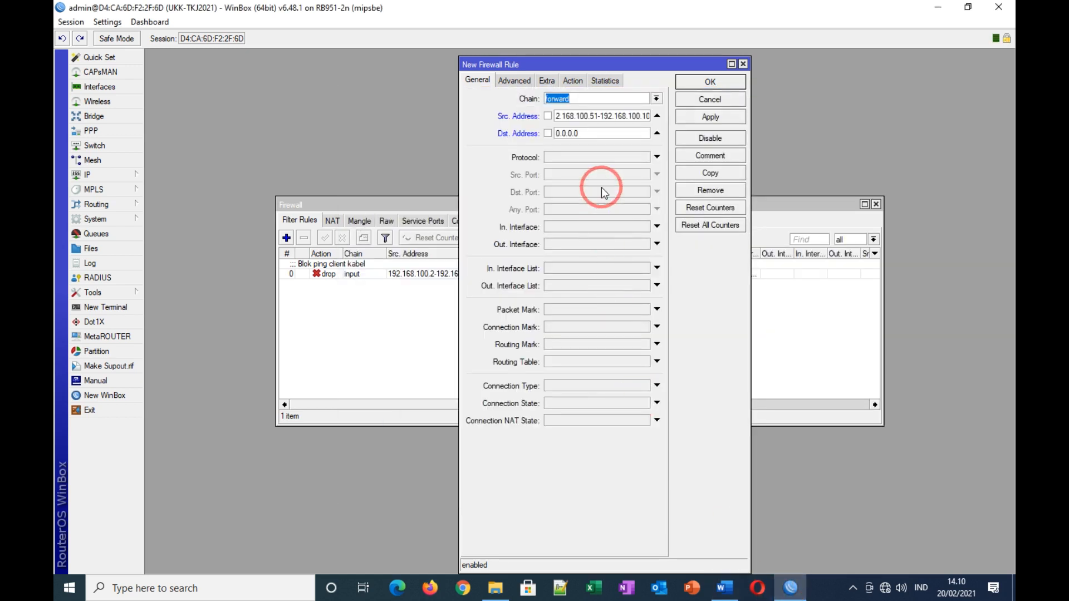
click(583, 132)
drag(583, 132, 554, 135)
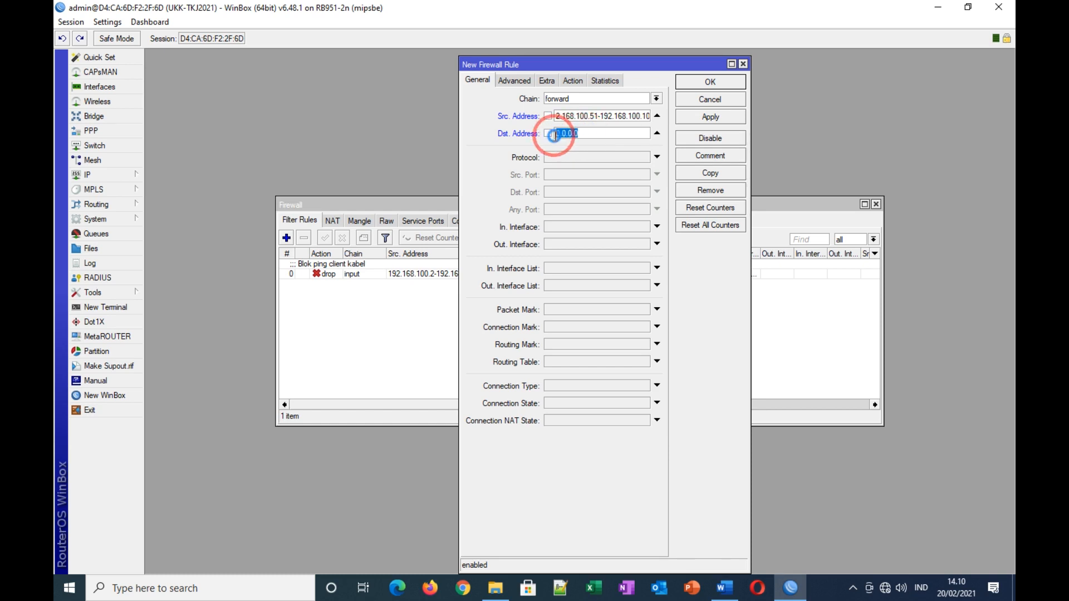
text(192)
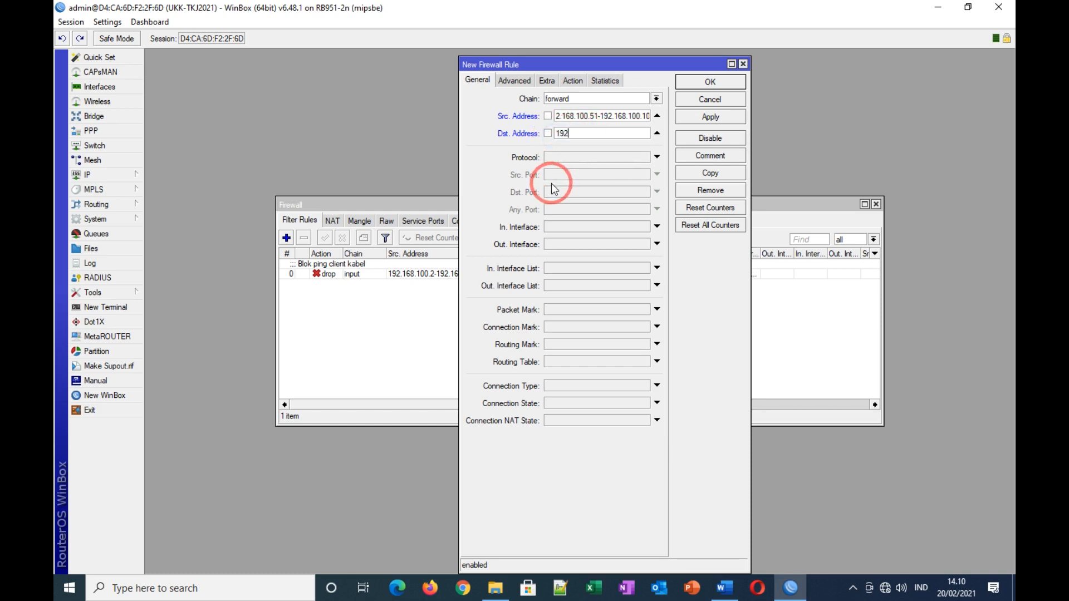
text(.168.200.0/24)
Step: Set the rule's protocol to icmp and action to drop, and apply it
click(643, 159)
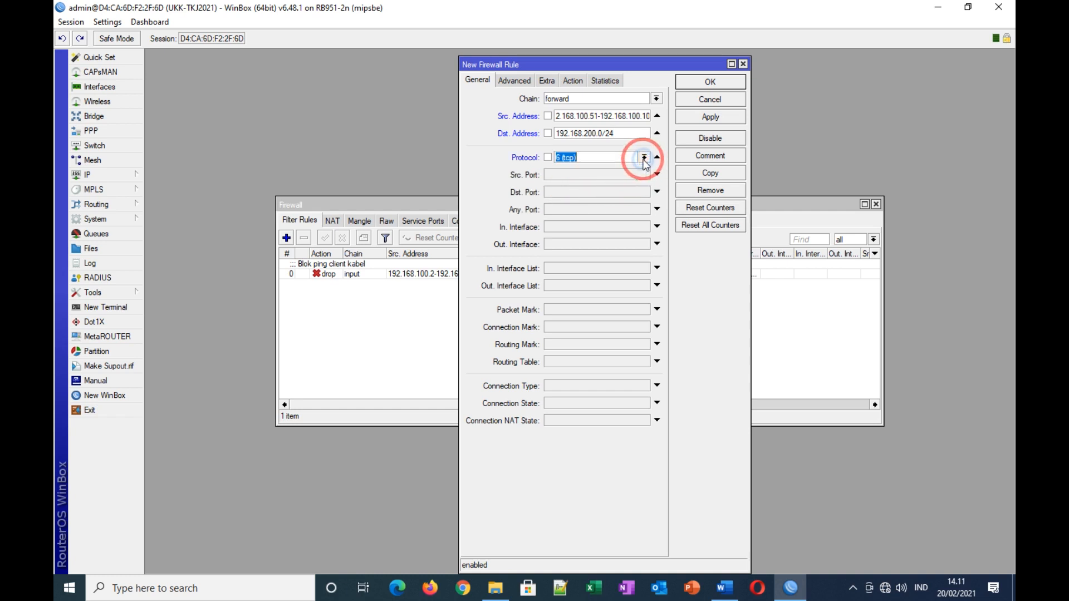
click(643, 159)
click(574, 167)
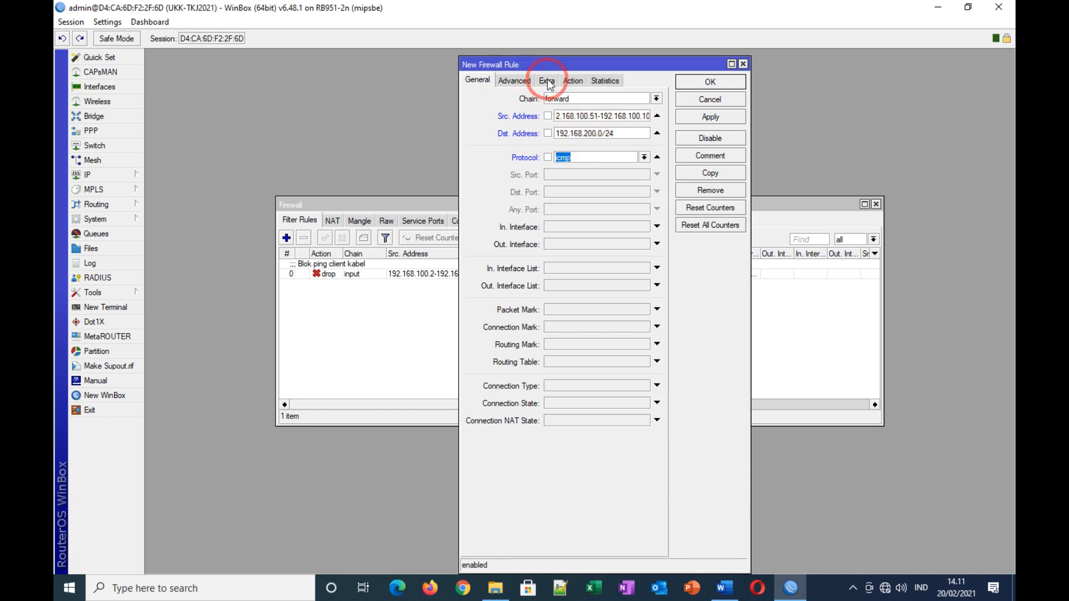
click(576, 82)
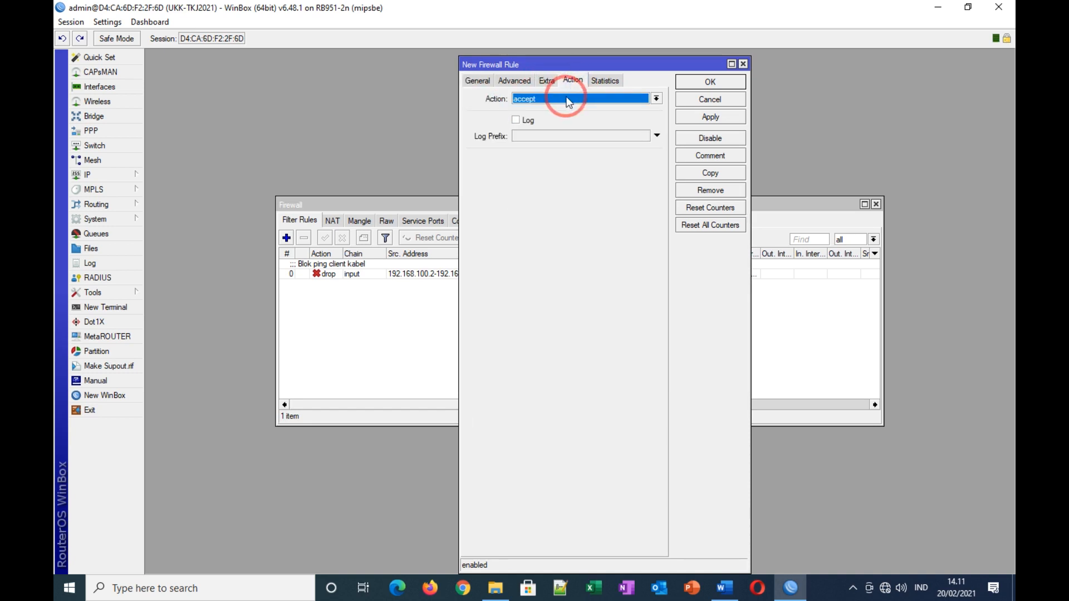
click(566, 98)
click(533, 139)
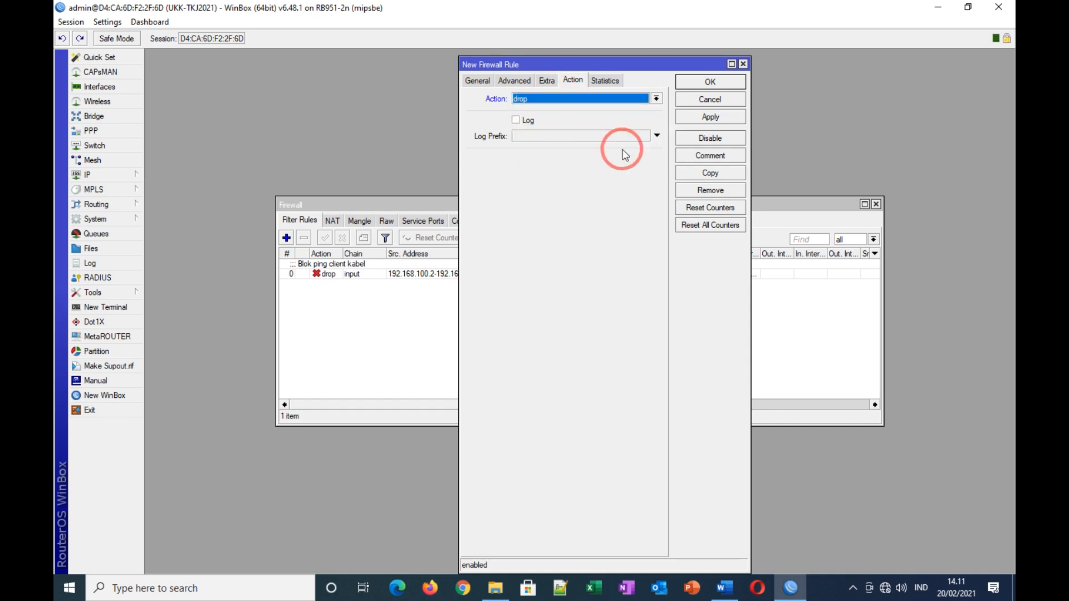
click(710, 116)
Step: Comment the rule 'Blok ping client wireless' and close it with OK
click(726, 161)
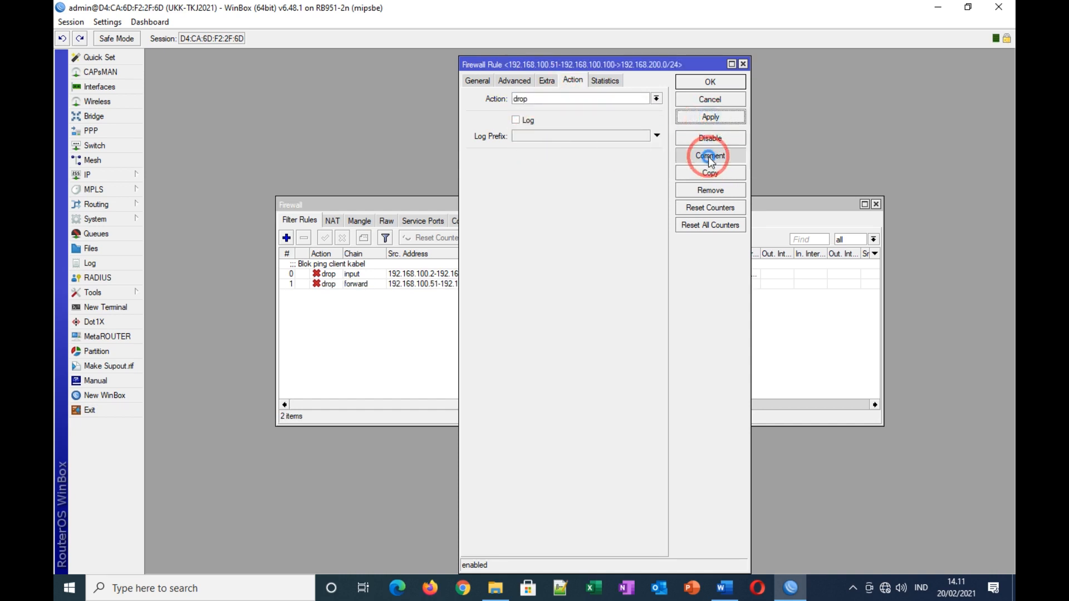
text(Blok ping)
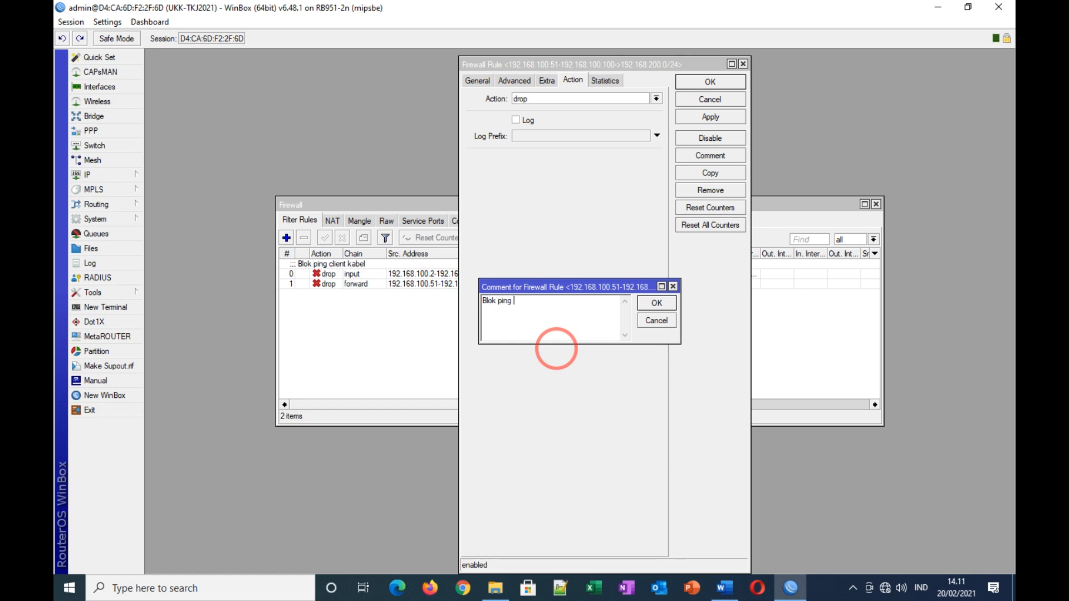
text(client wireless)
click(658, 303)
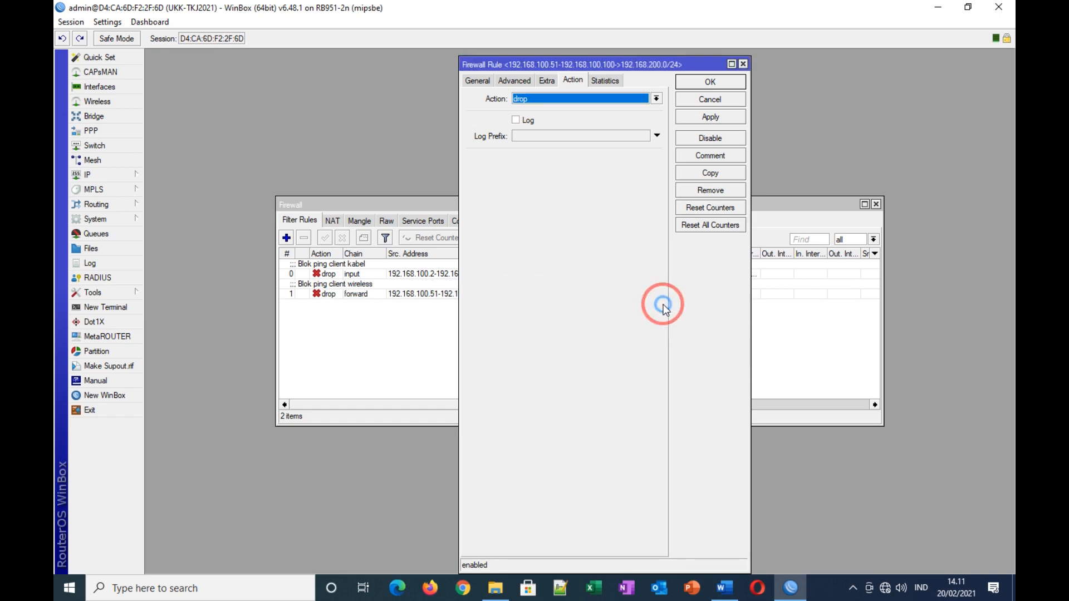
click(710, 82)
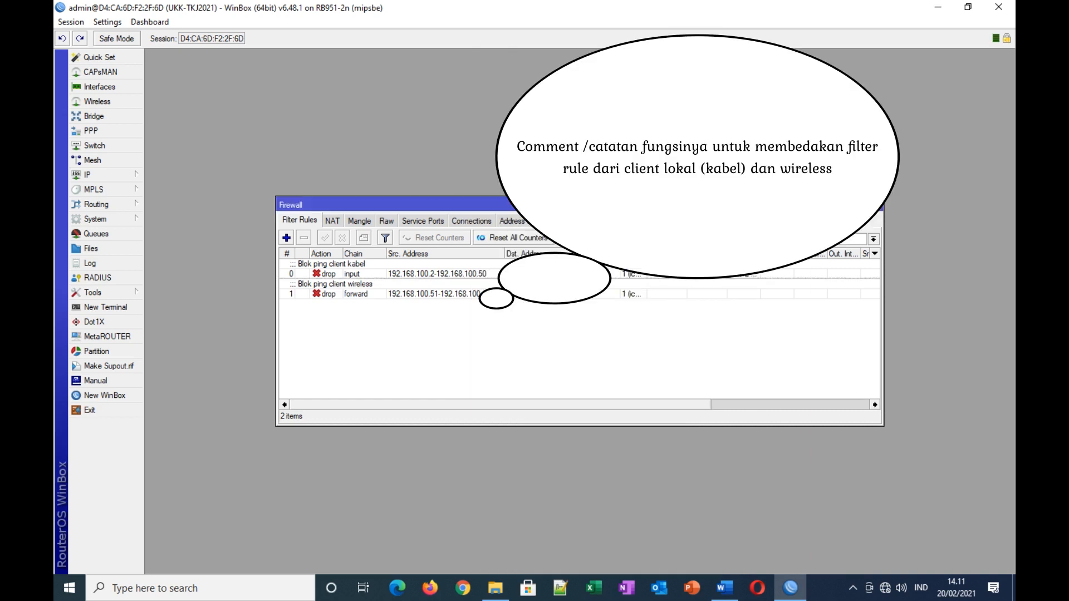
Step: Highlight task 9 (block ping to wireless clients) yellow in Word, then return to WinBox's filter list
click(724, 588)
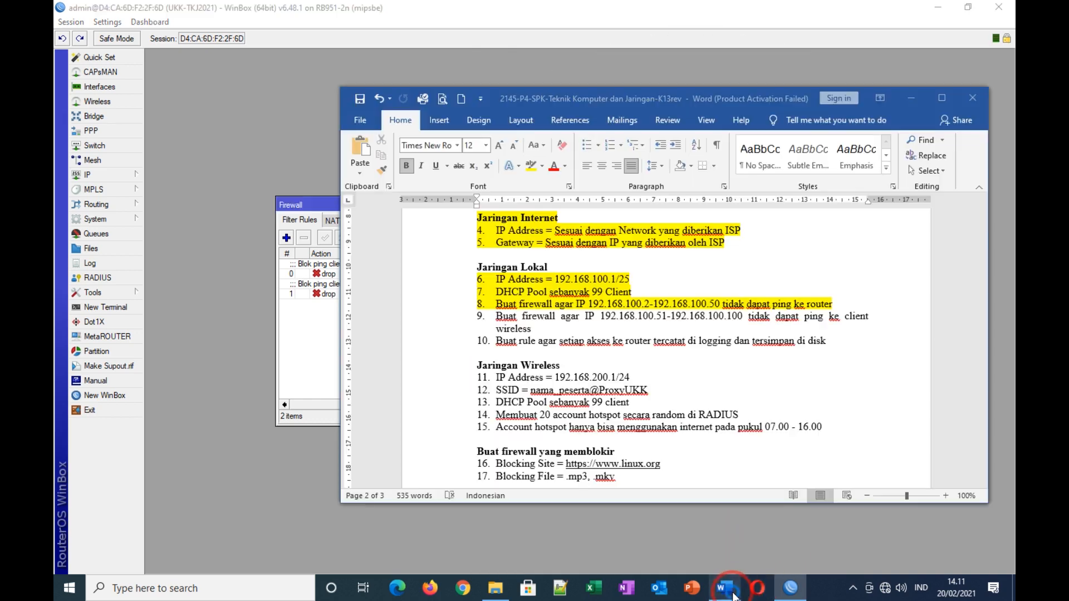
drag(495, 315, 545, 329)
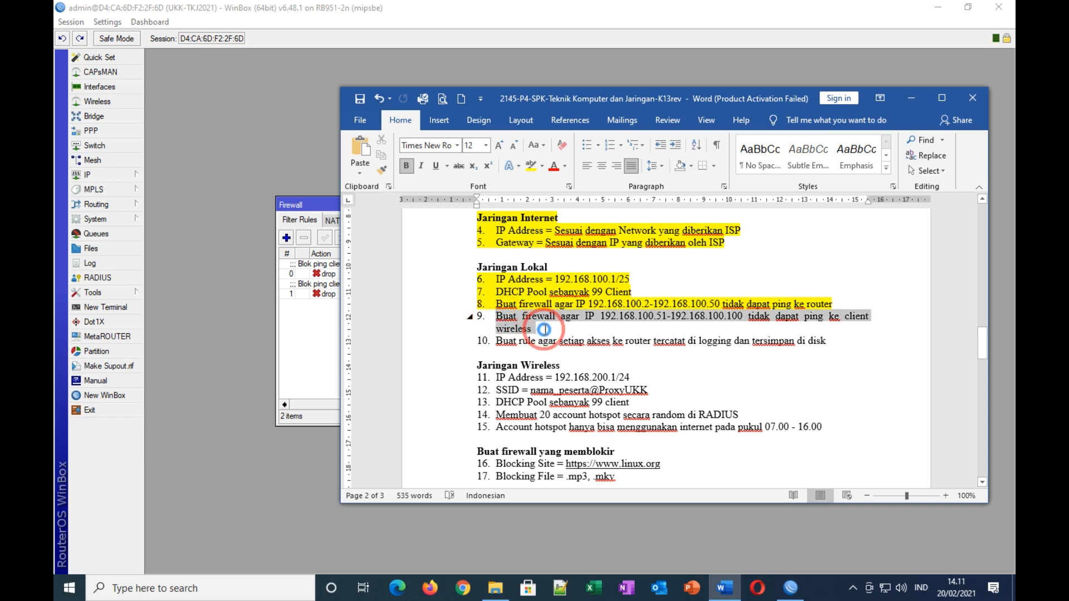
click(531, 165)
key(Right)
scroll(763, 270, down, 2)
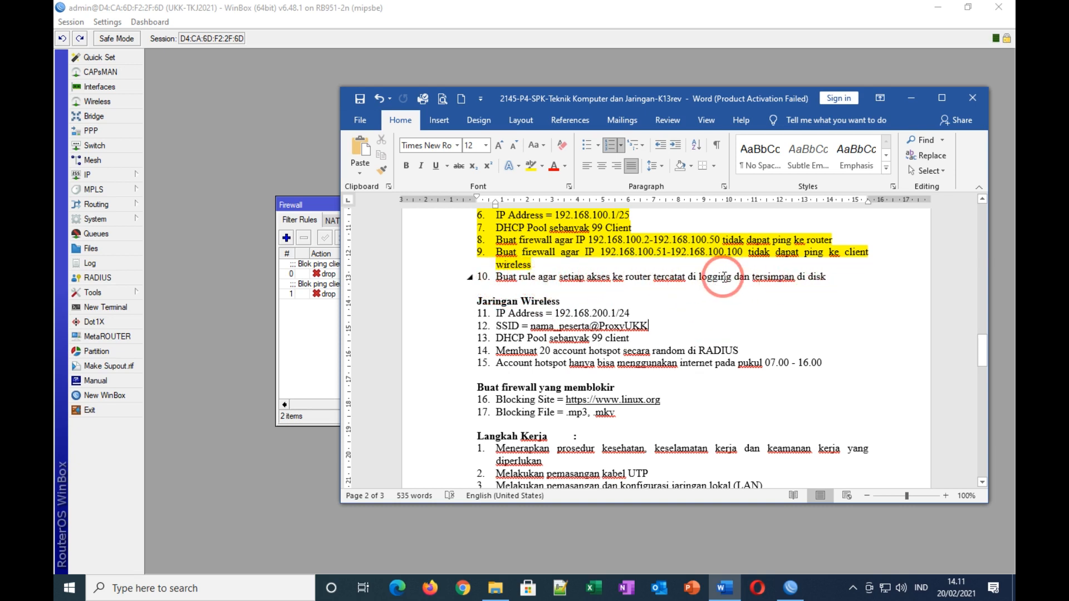
click(303, 206)
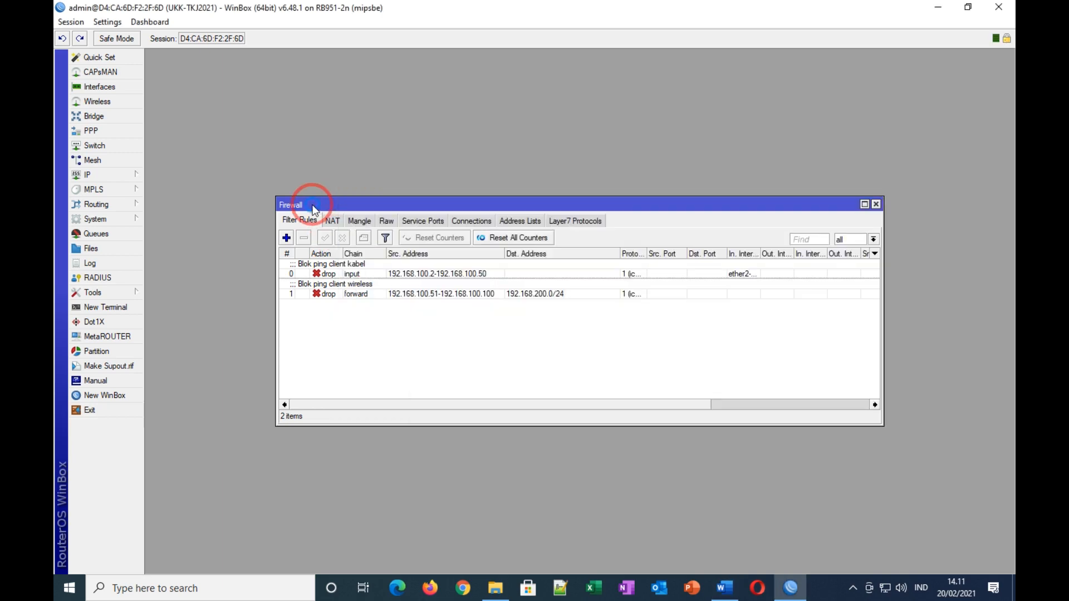
Step: Add a new firewall filter rule on the input chain
click(286, 238)
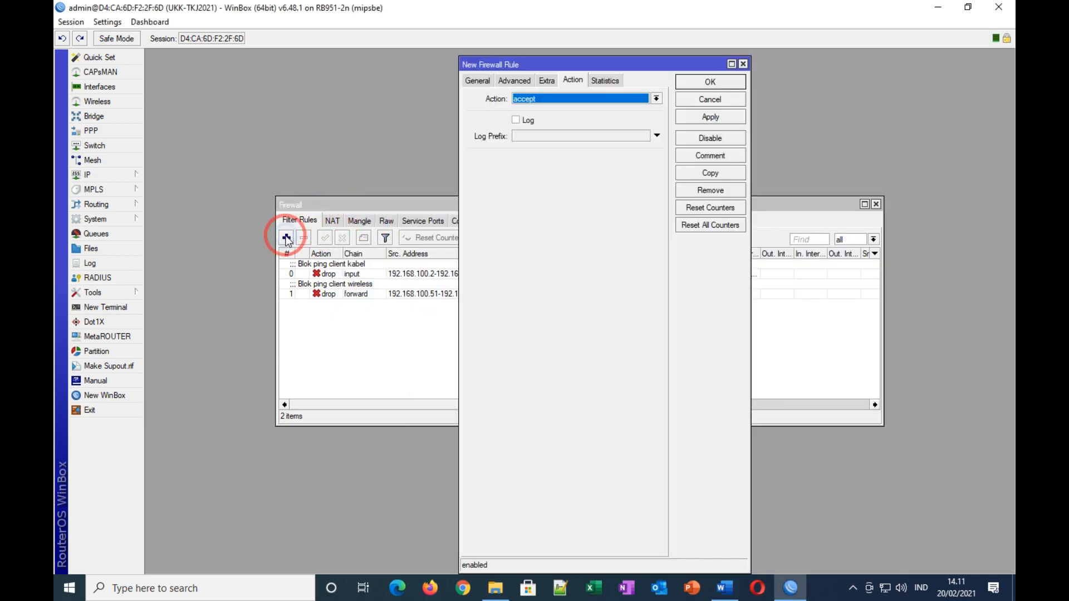
click(478, 82)
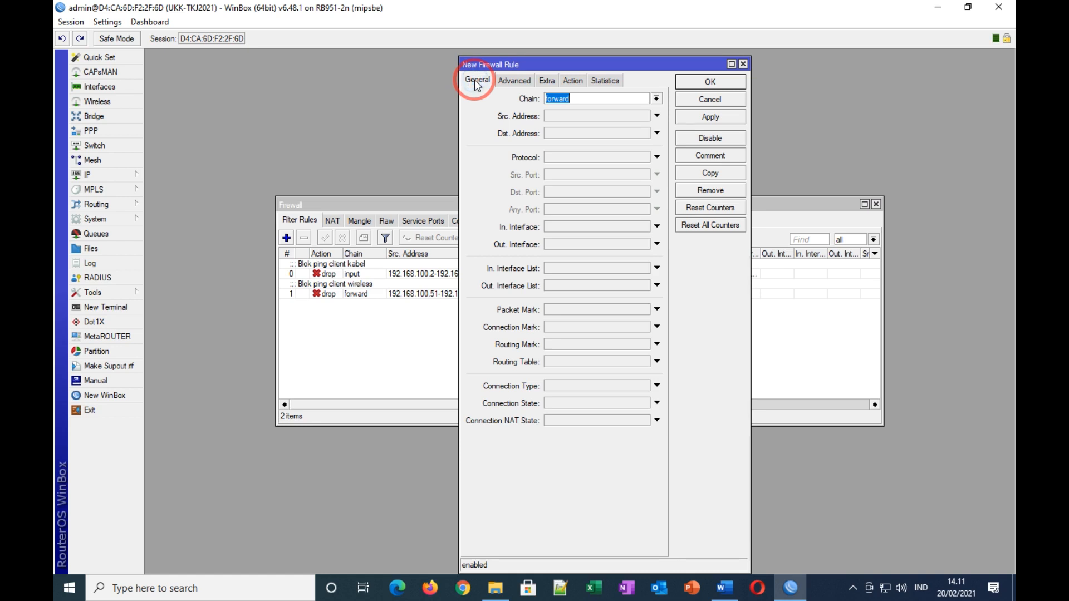
click(657, 99)
click(602, 119)
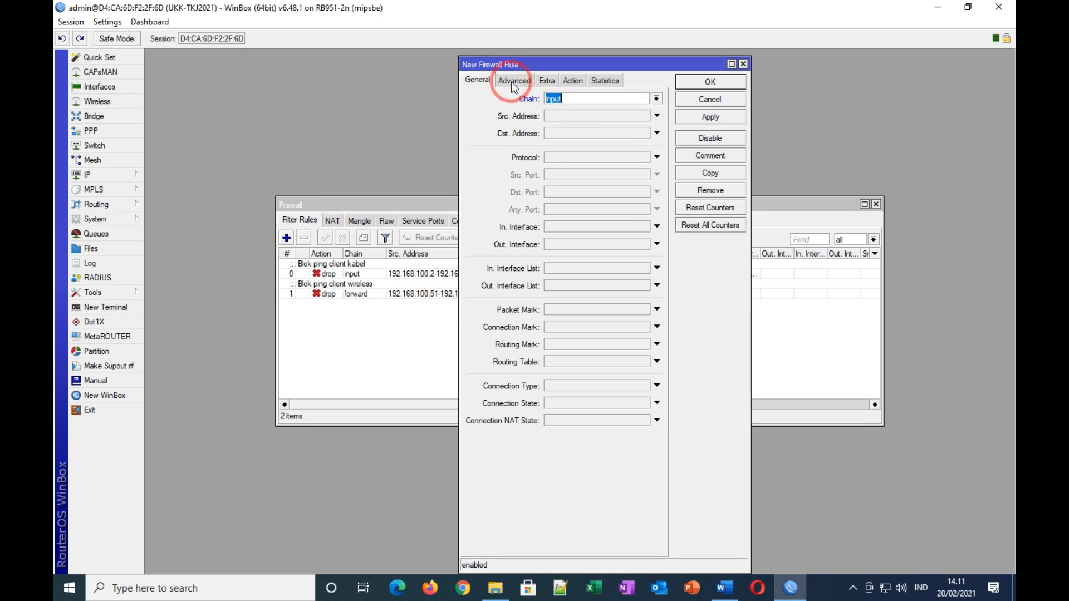
Step: Set the rule's action to log with prefix 'Akses Ke Router===>>', apply and close it
click(574, 83)
click(559, 98)
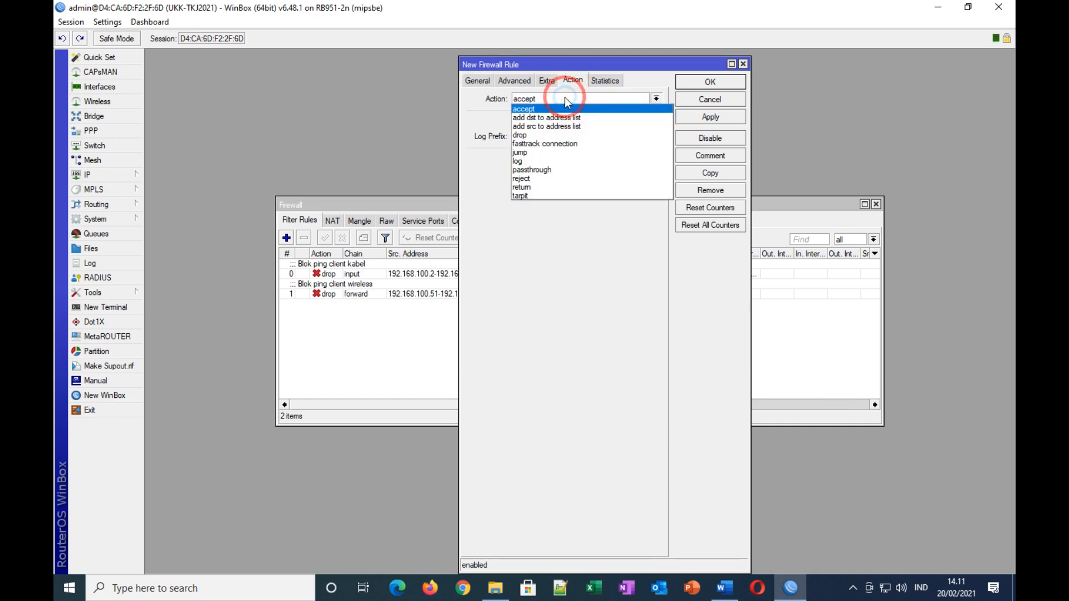
click(525, 162)
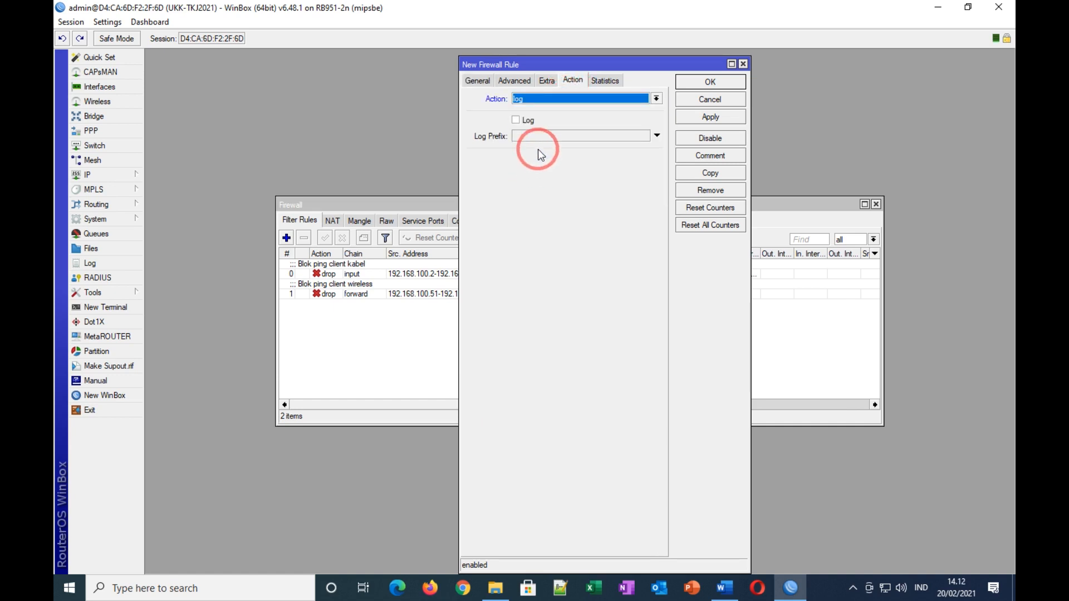
click(515, 119)
click(525, 137)
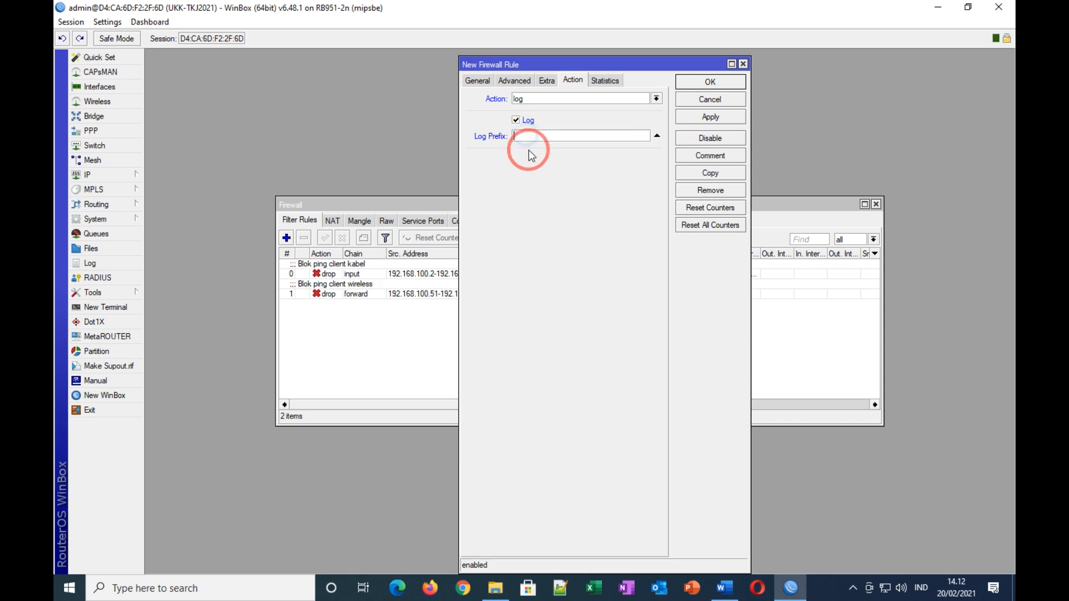
text(Akses)
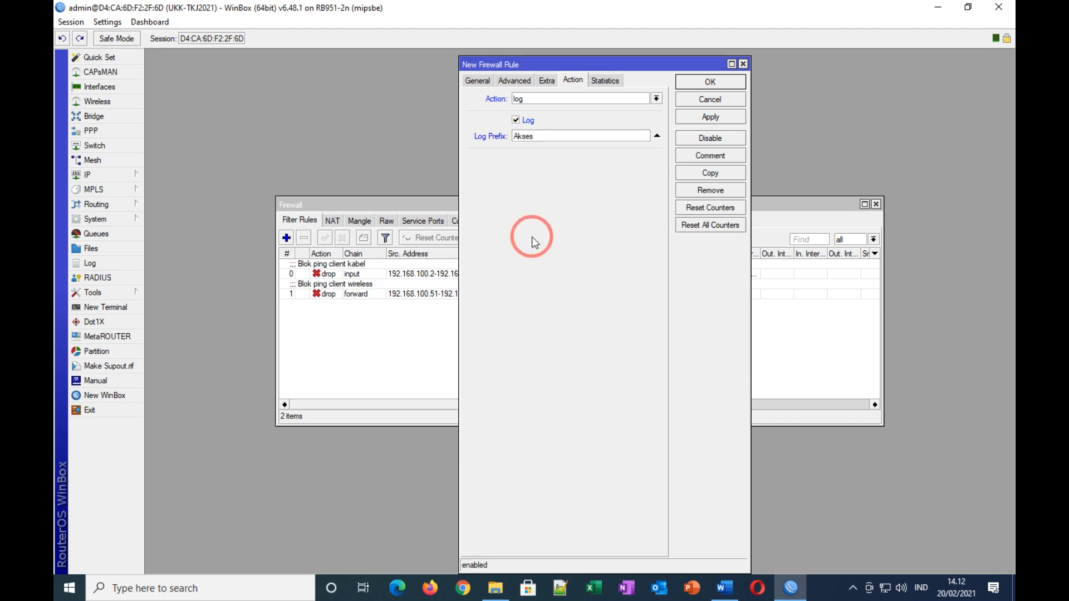
text( Ke Router===>>)
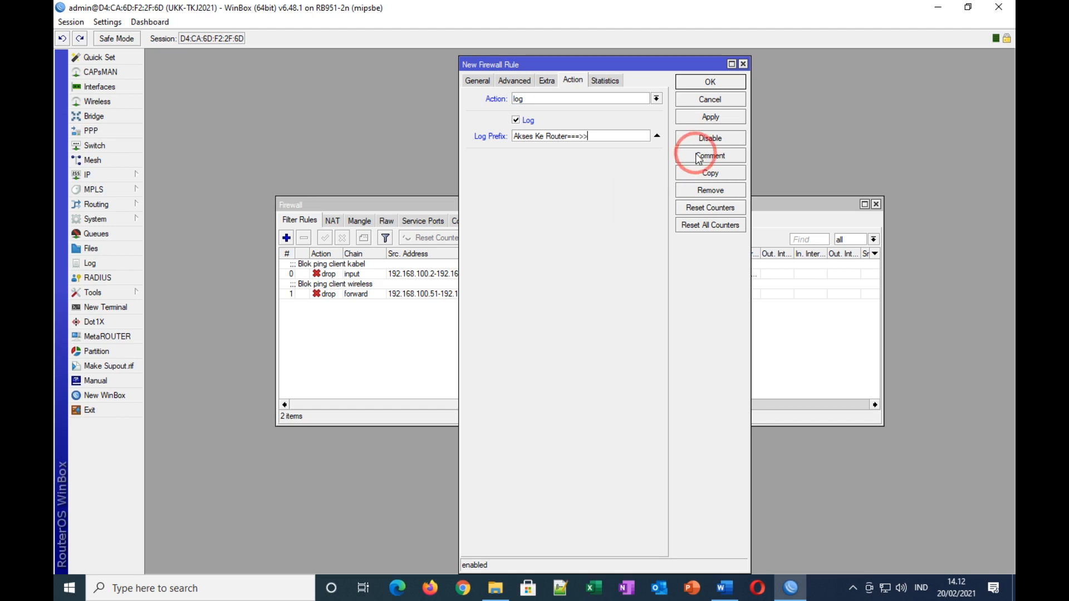
click(693, 117)
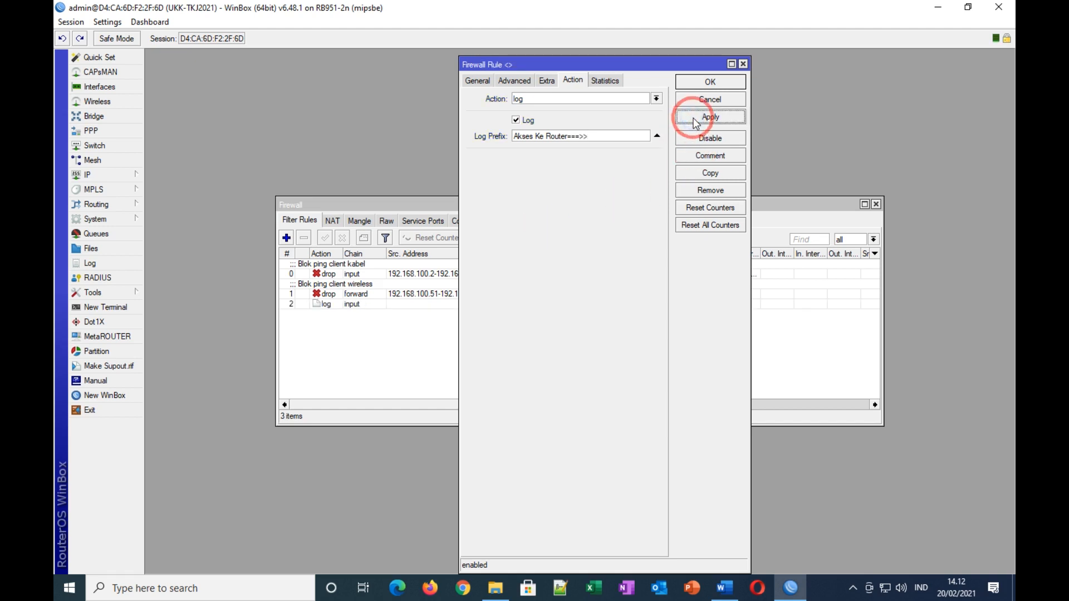
click(703, 83)
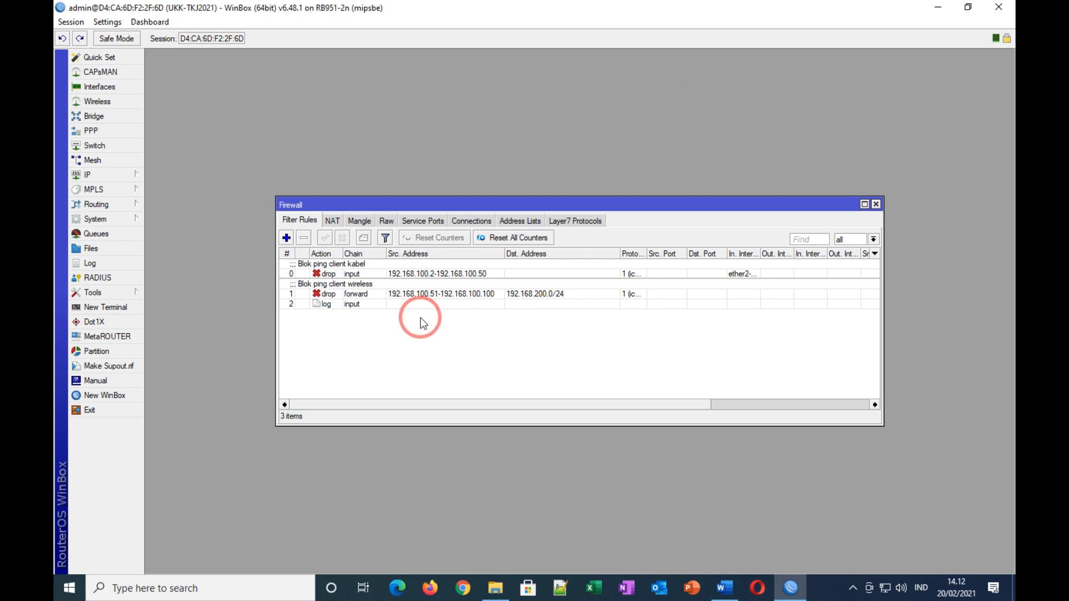
click(725, 587)
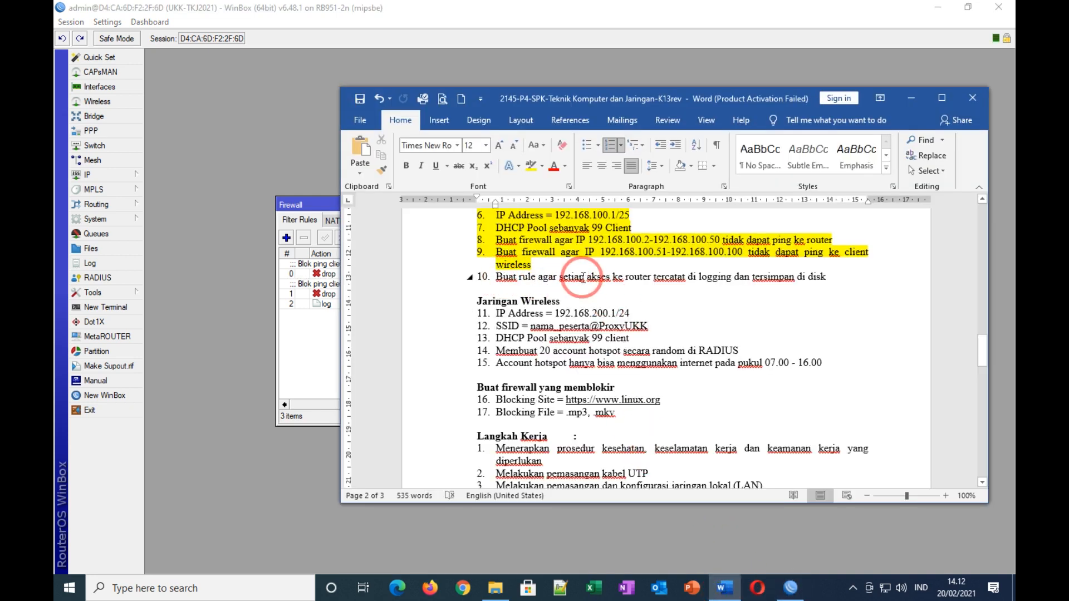
drag(798, 276, 830, 276)
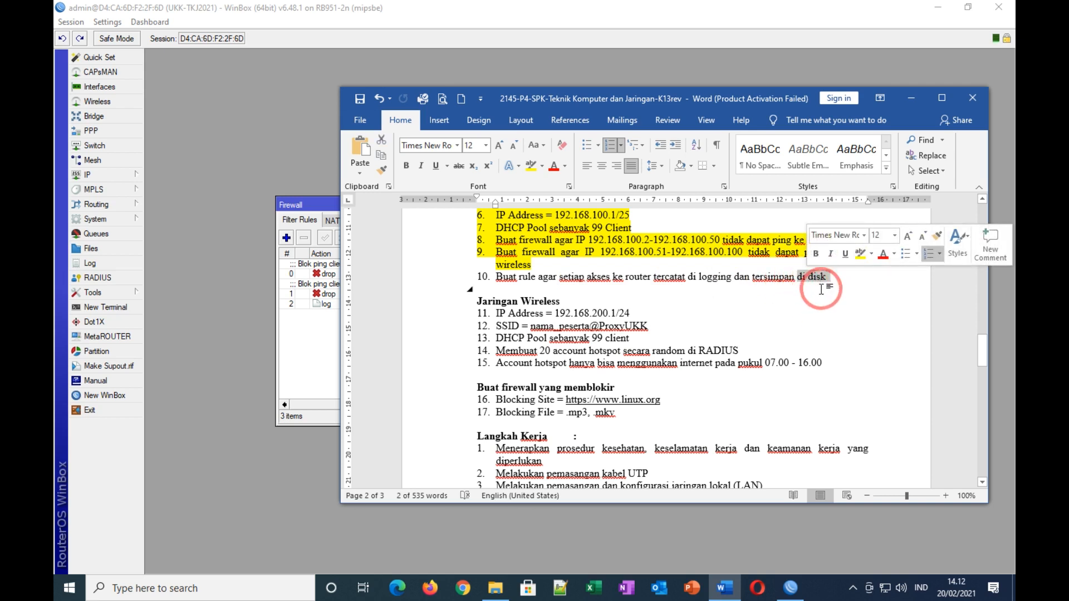
click(837, 302)
click(912, 98)
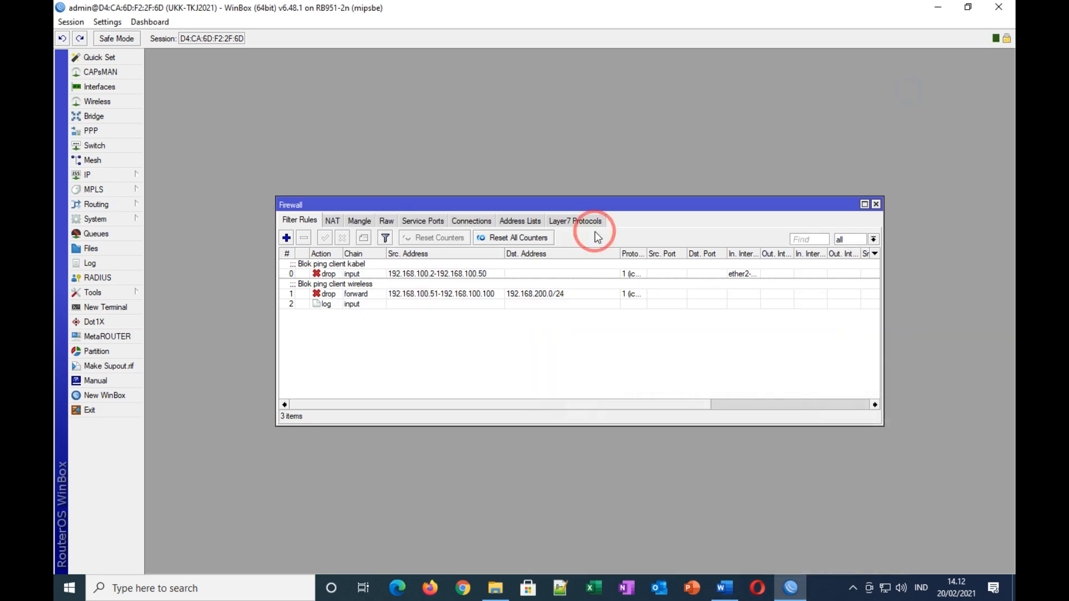
click(84, 266)
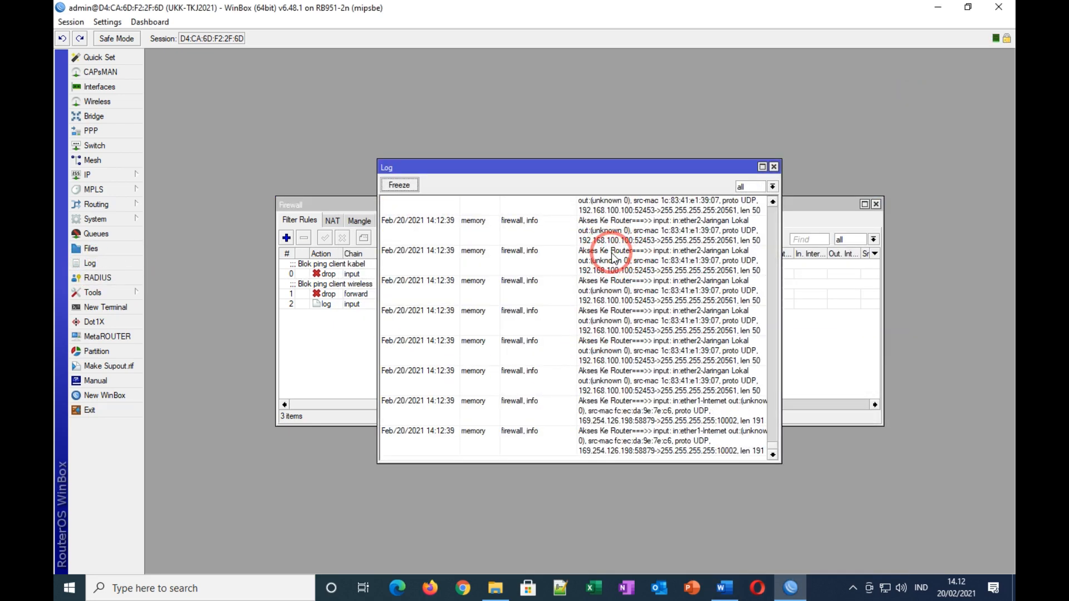
click(477, 260)
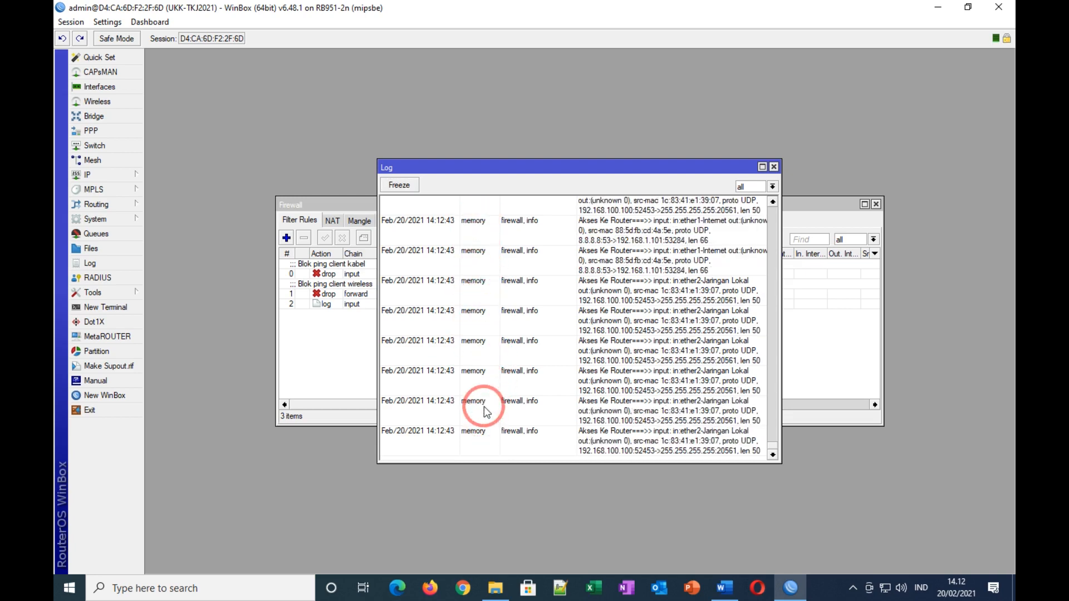
click(776, 168)
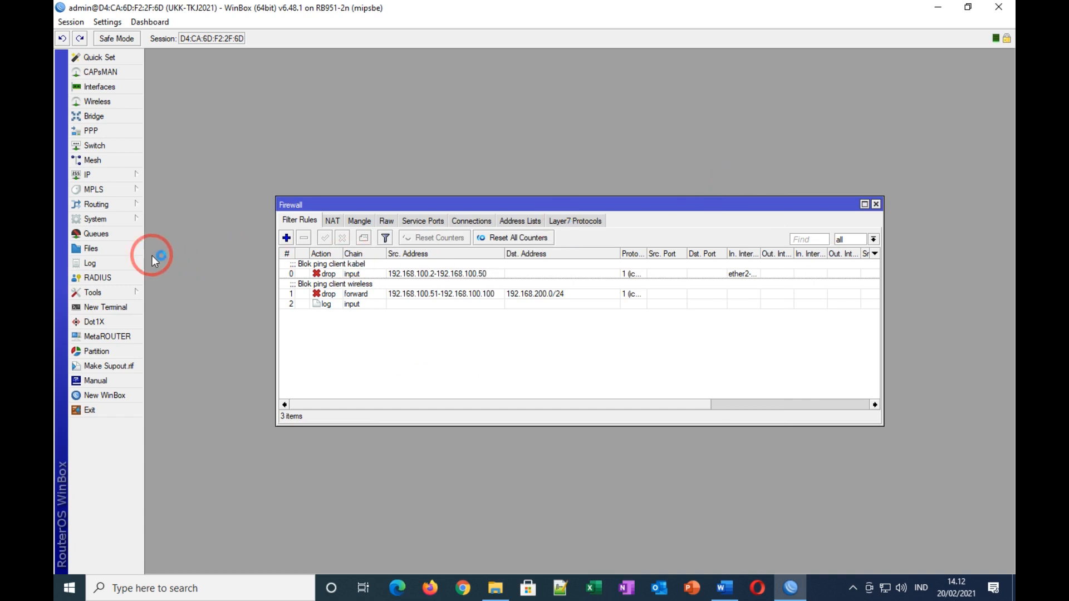
Step: Open System > Logging and switch the error logging rule's action to disk
click(111, 219)
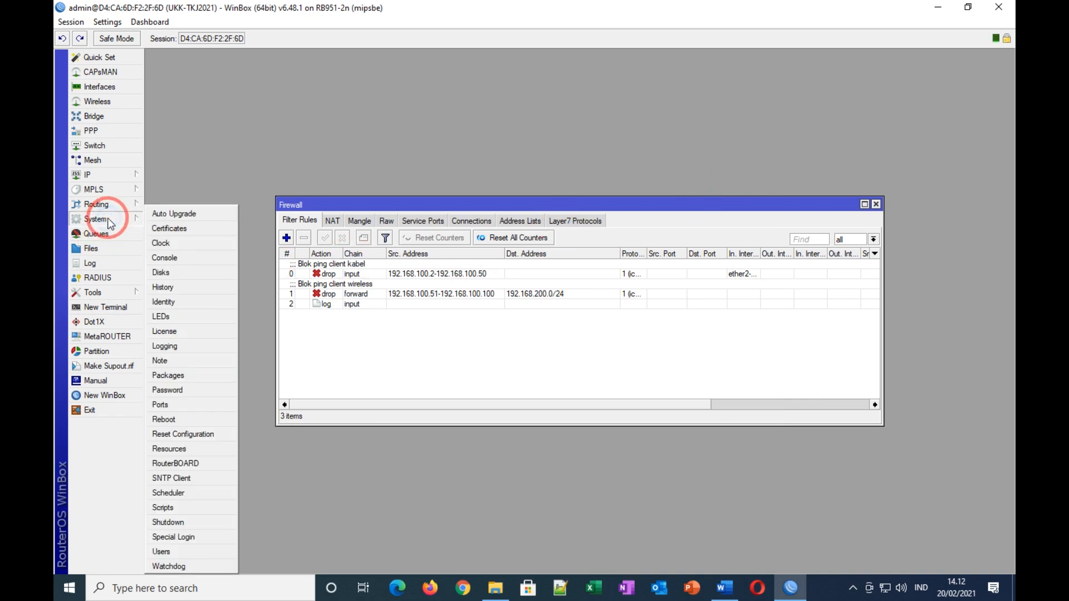
click(180, 346)
click(876, 204)
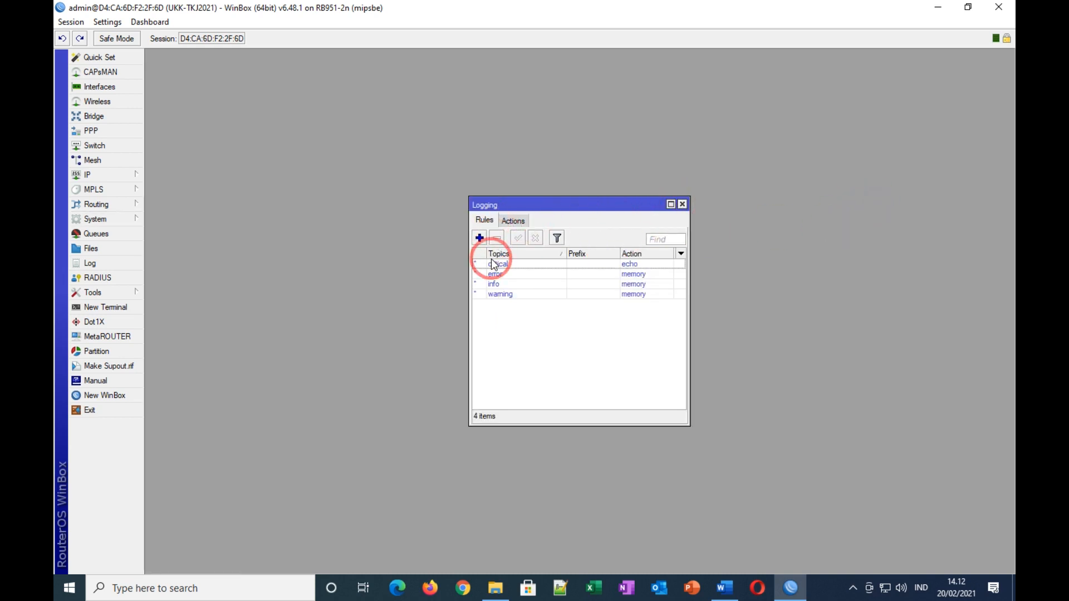
double_click(502, 275)
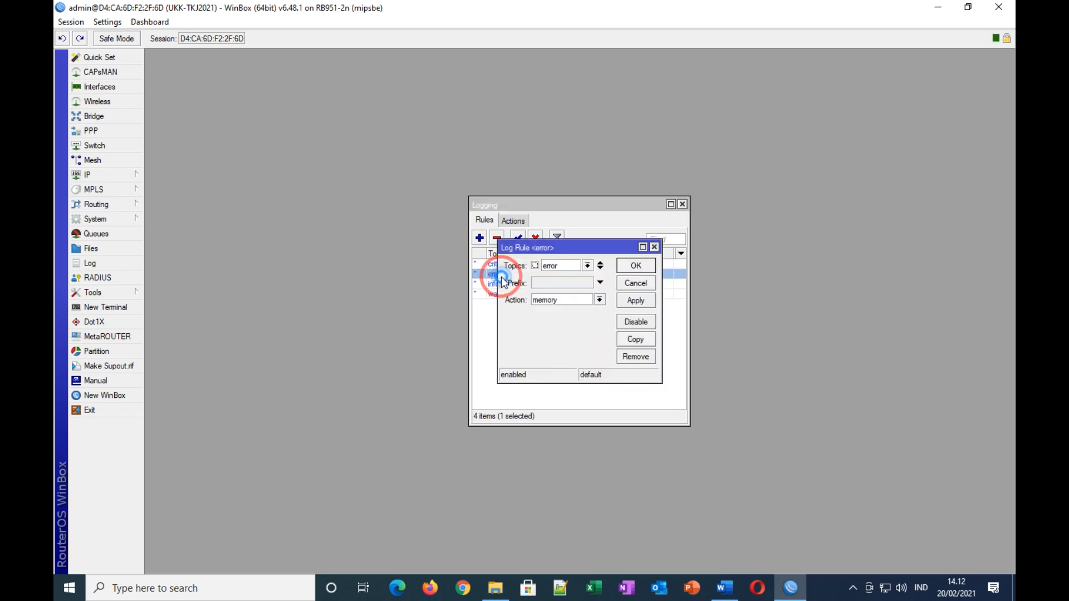
click(598, 302)
click(559, 313)
click(635, 301)
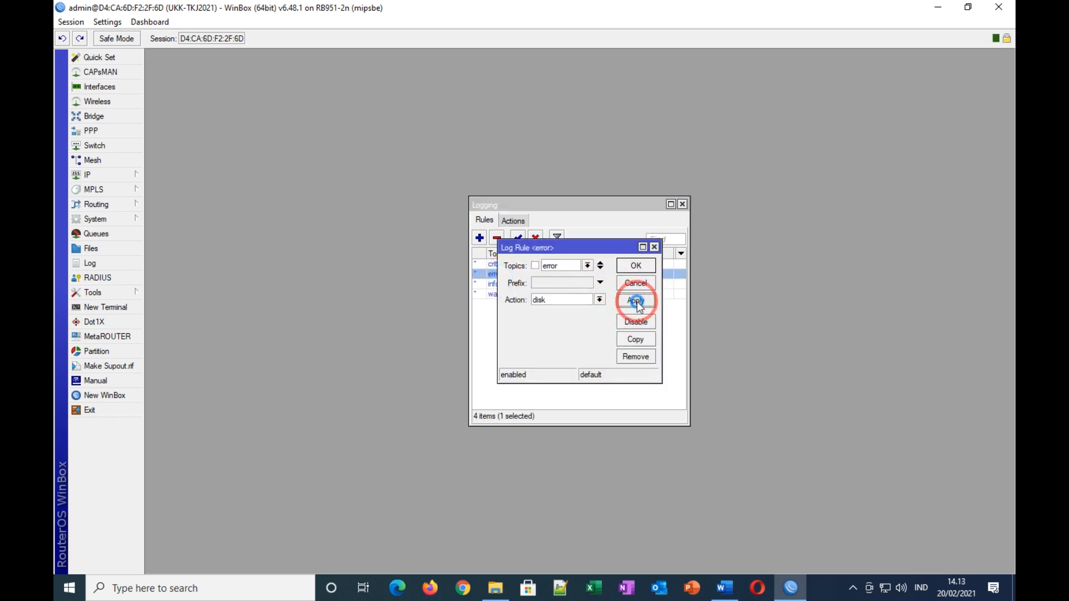
click(638, 266)
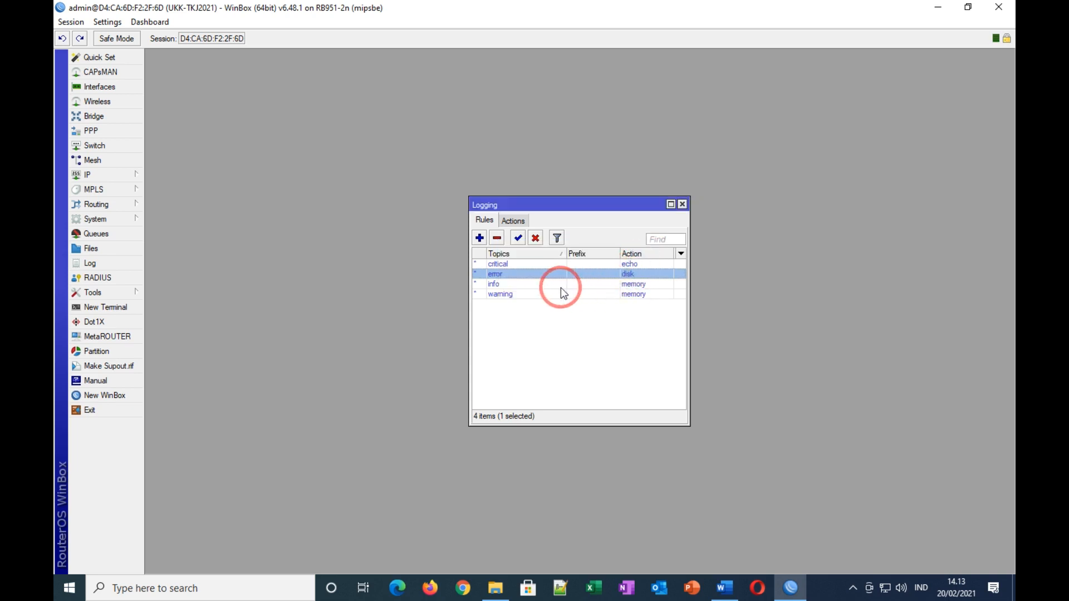
Step: Switch the info and warning logging rules' action to disk
double_click(519, 286)
click(600, 301)
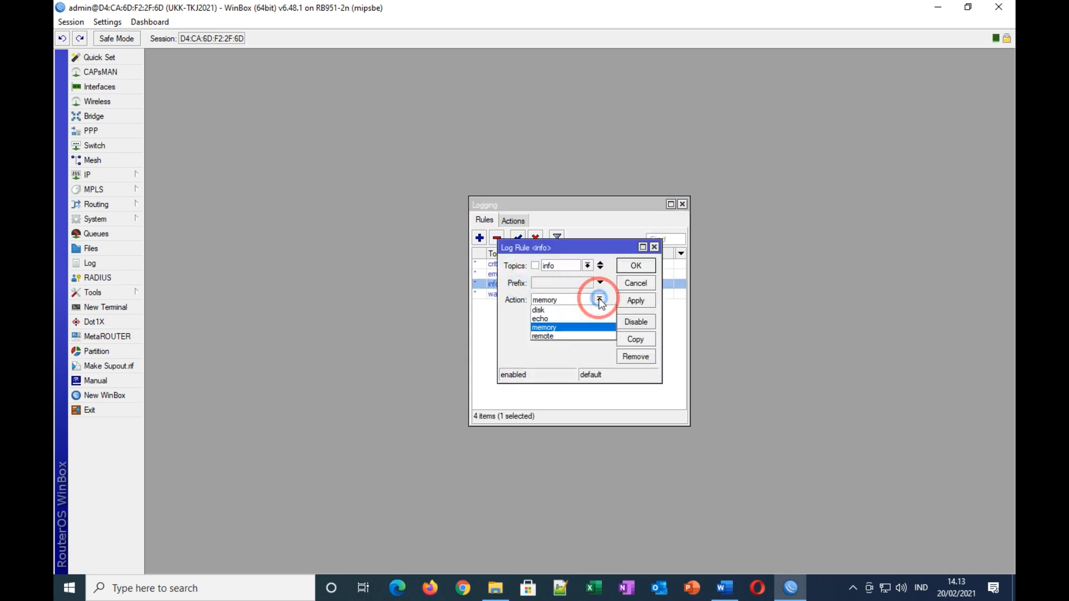
click(558, 311)
click(636, 301)
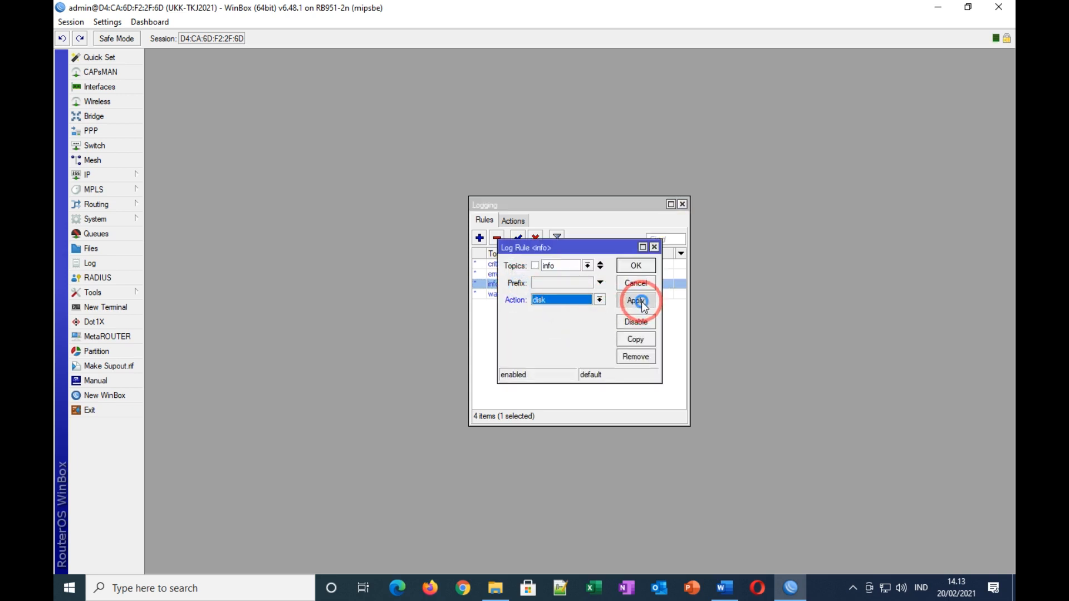
click(636, 265)
double_click(530, 294)
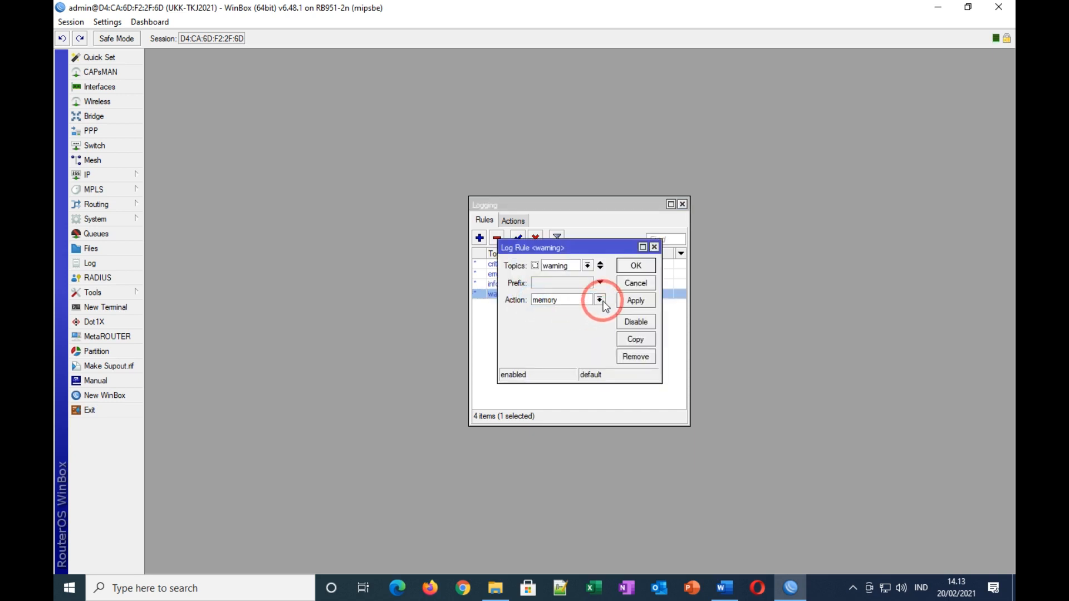
click(600, 301)
click(557, 310)
click(636, 301)
click(637, 268)
Step: Close Logging, check the Log for new disk entries, then close it
click(682, 205)
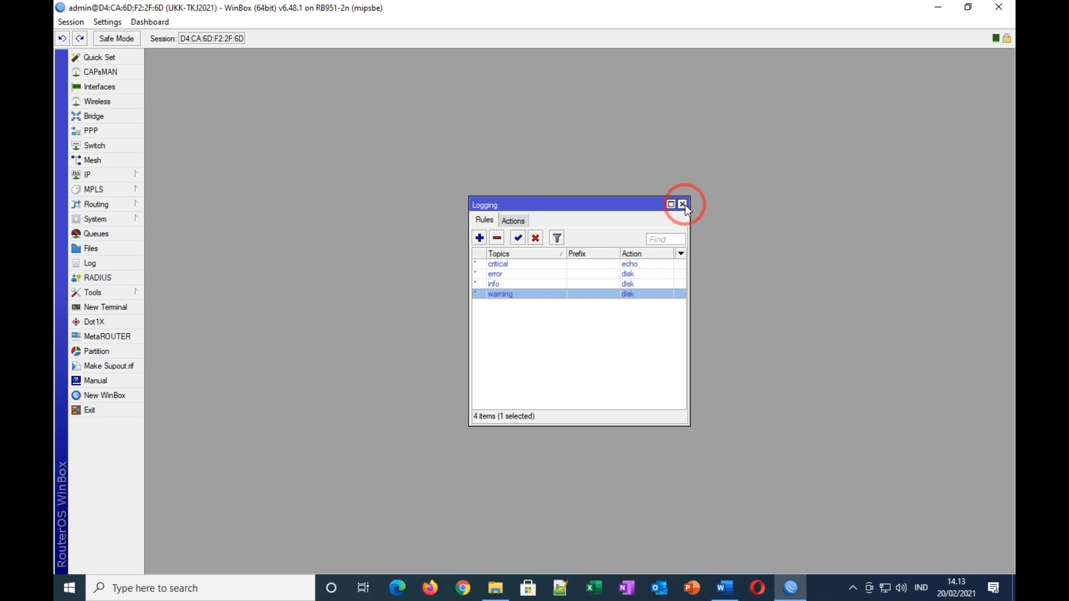
click(113, 263)
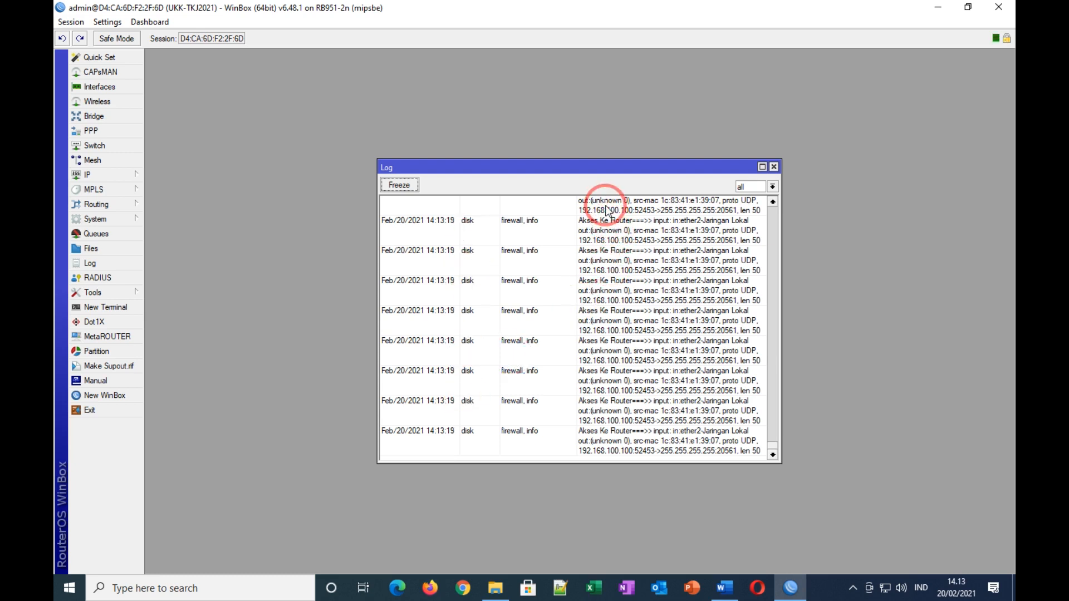
click(774, 167)
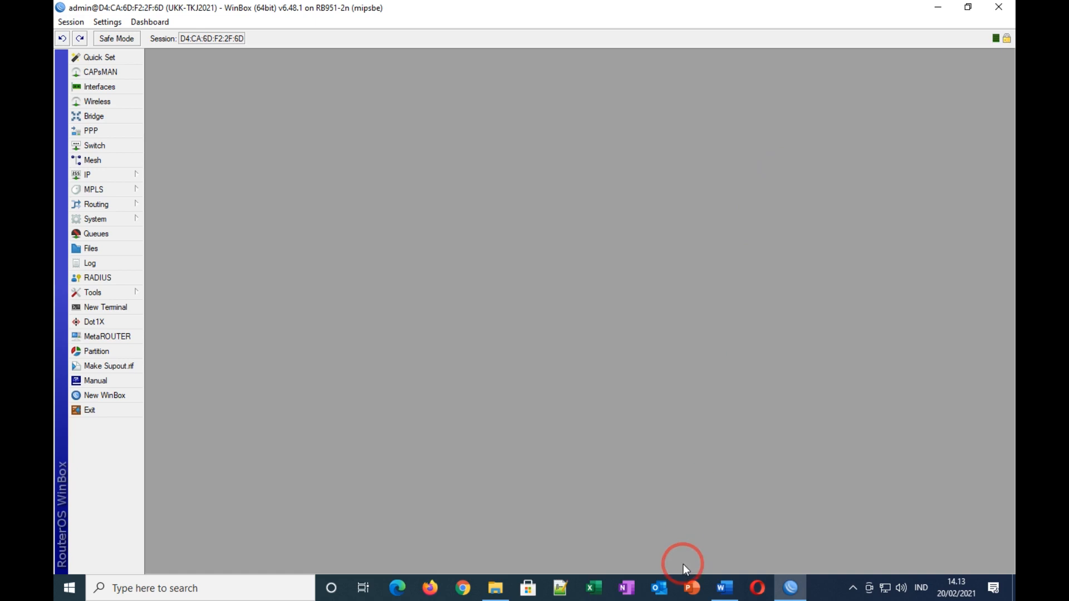
Step: Highlight task 10 (log router access to disk) yellow in Word and deselect it
click(724, 588)
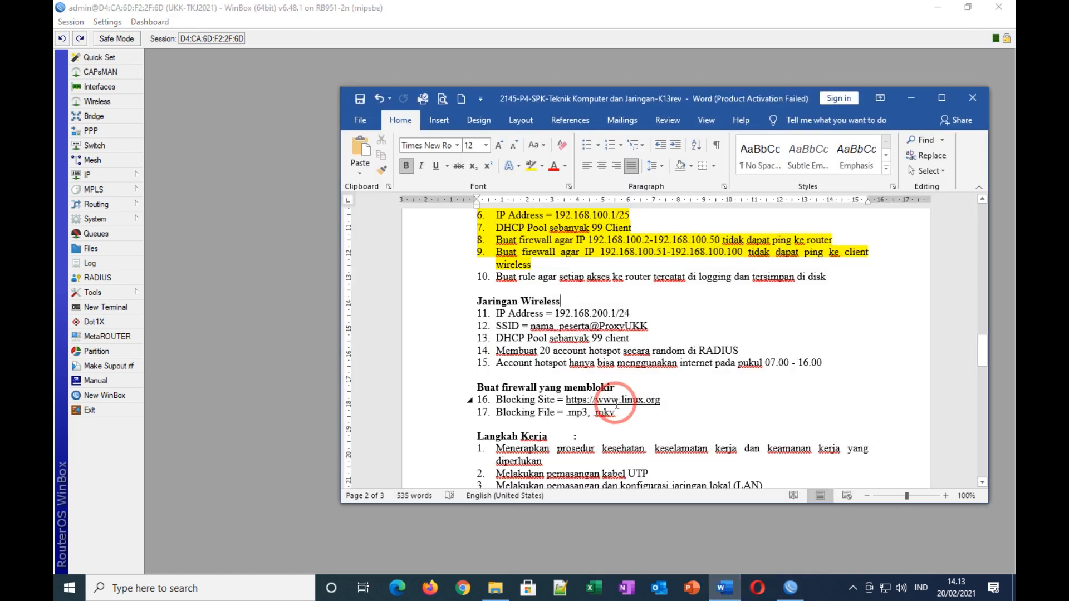
drag(495, 277, 829, 278)
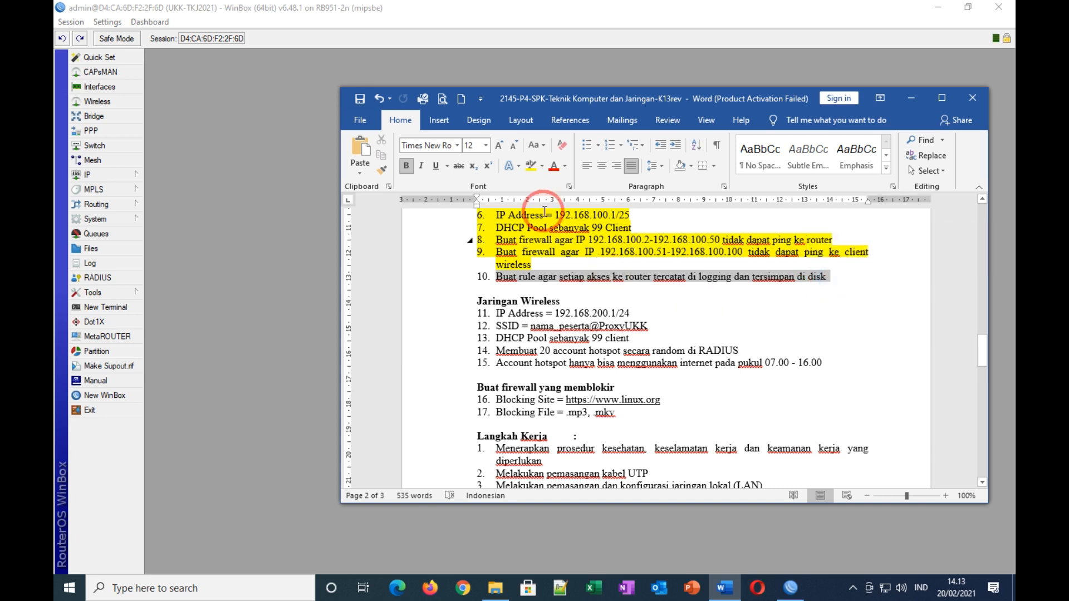
click(530, 166)
click(761, 329)
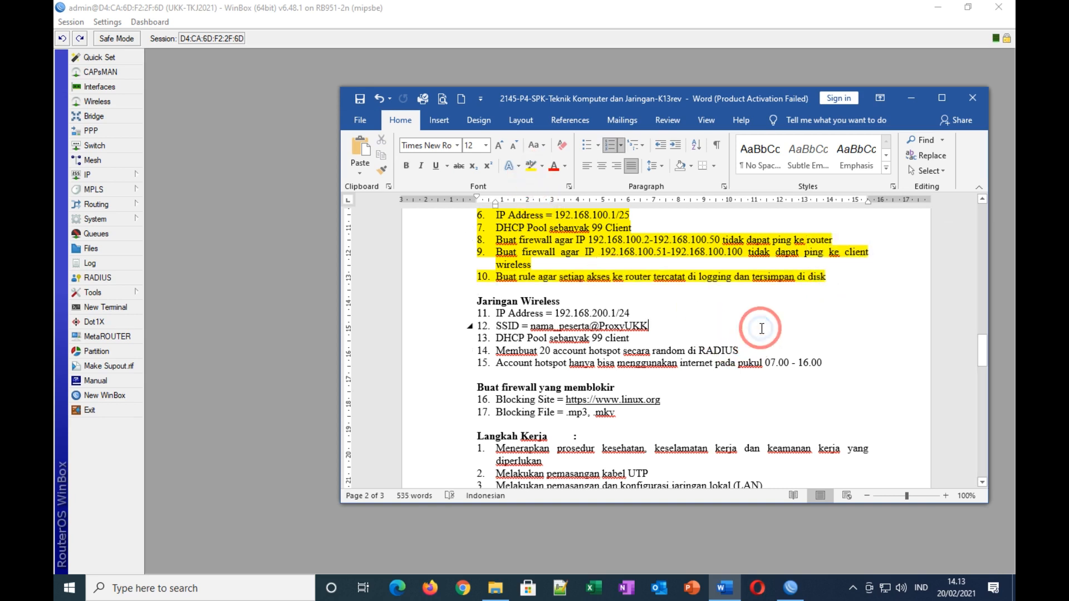
scroll(762, 328, down, 2)
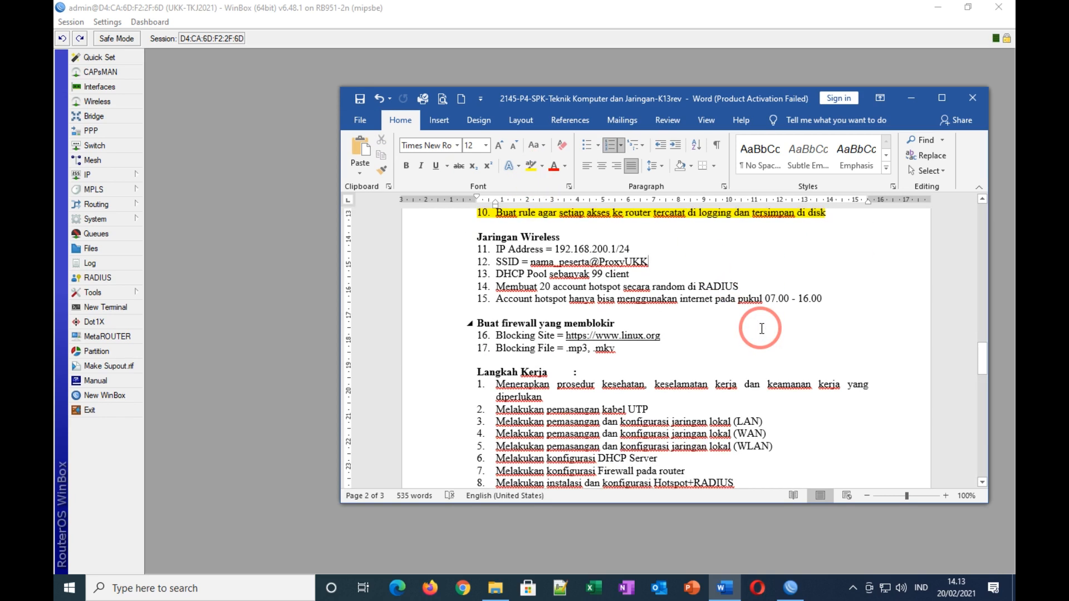
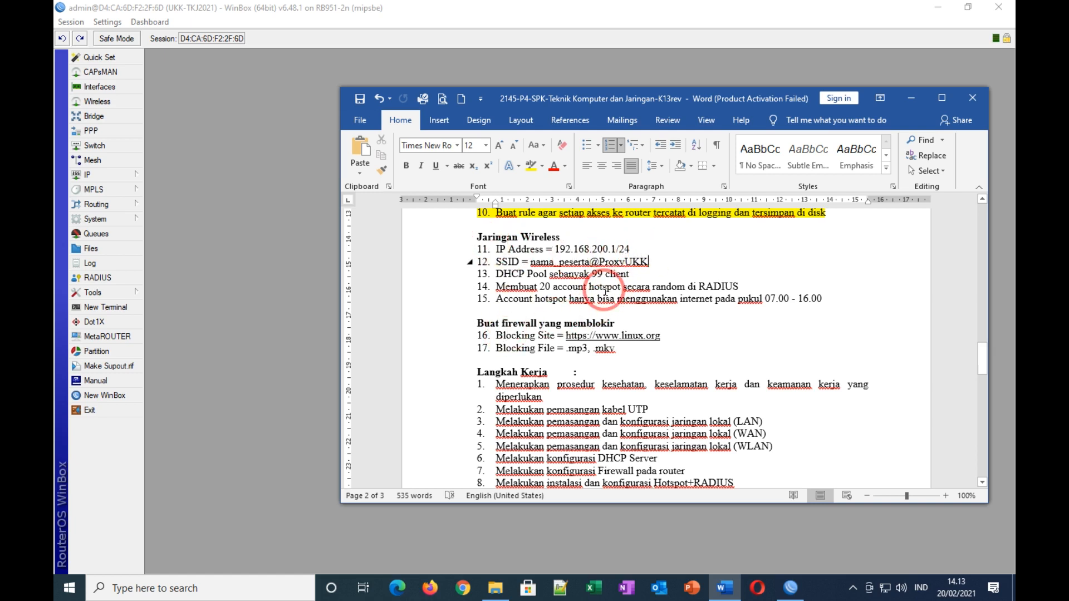
Step: Add the address 192.168.200.1/24 on the Jaringan Wireless interface in IP > Addresses
click(109, 176)
click(176, 205)
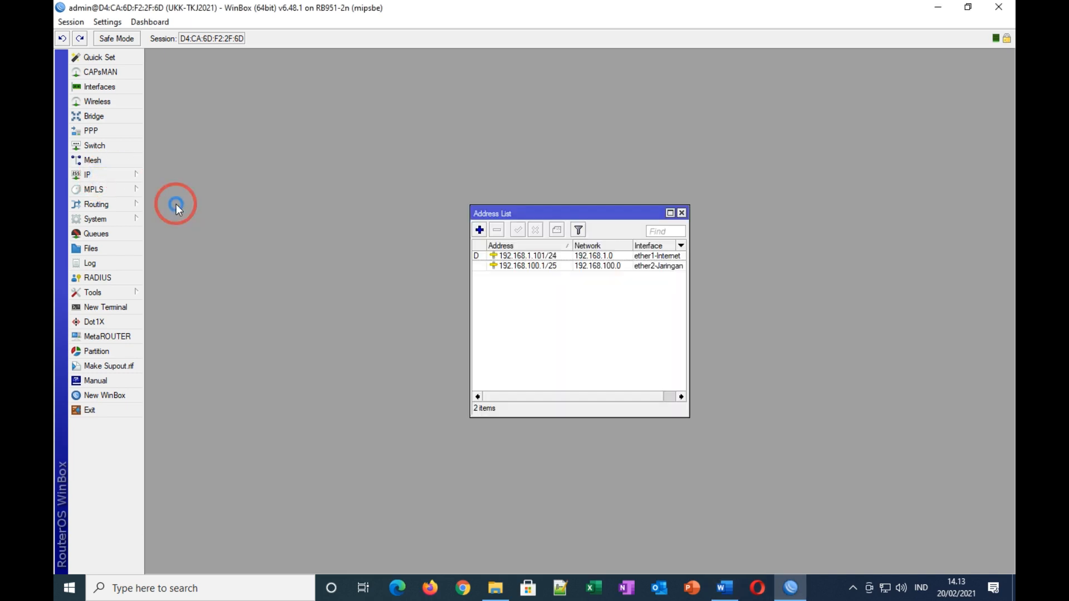
click(479, 230)
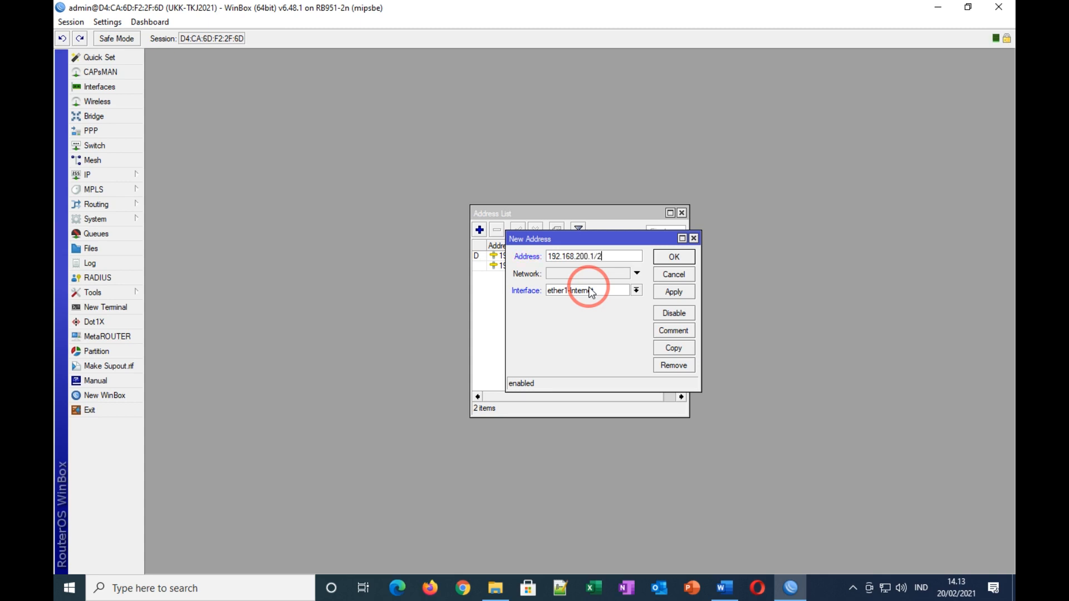
click(636, 290)
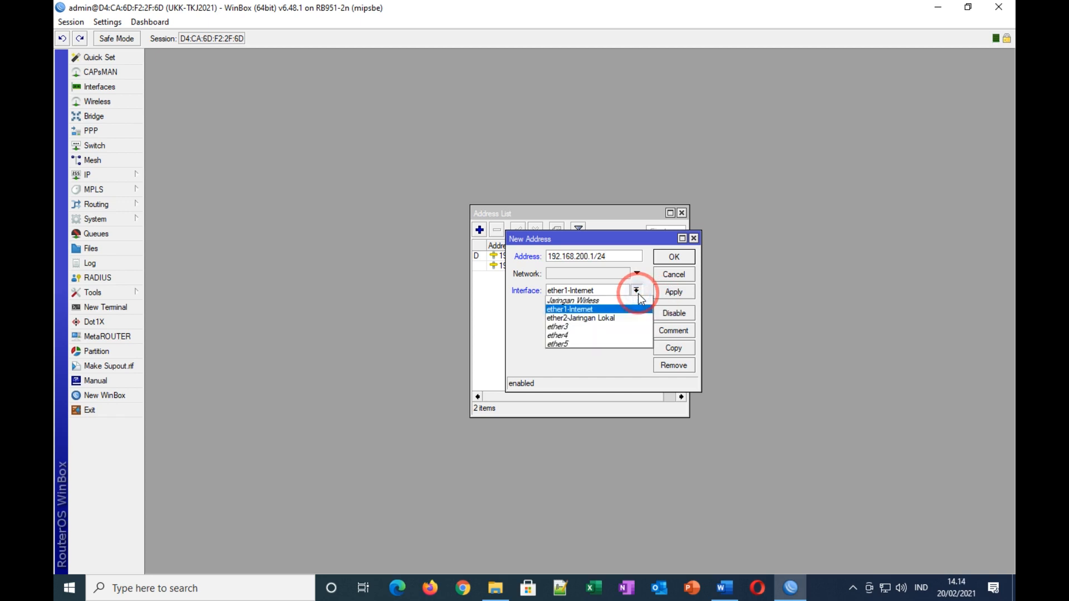
click(606, 308)
click(674, 293)
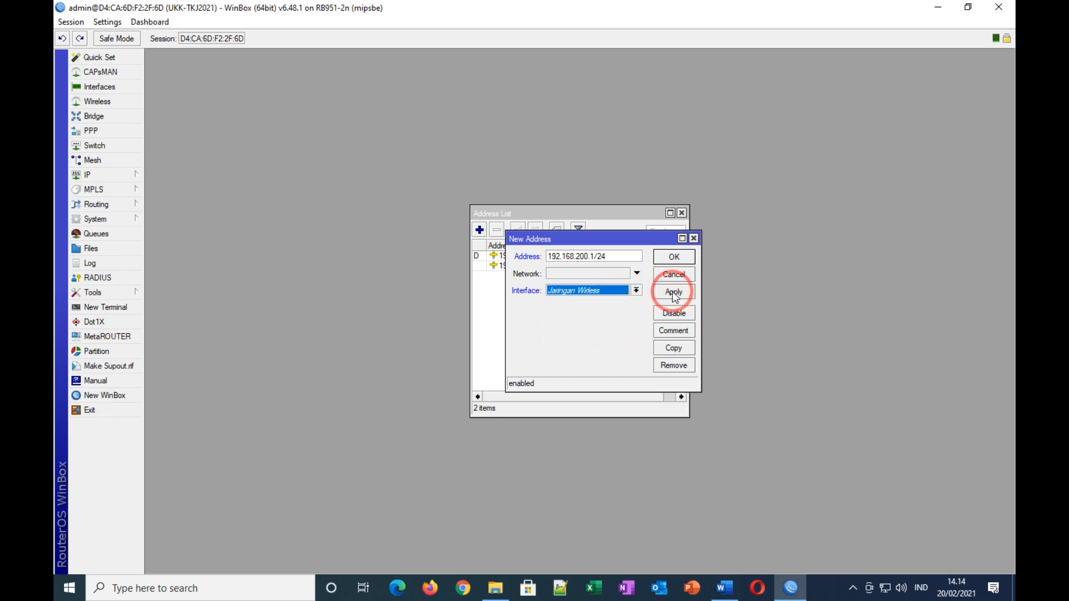
click(674, 258)
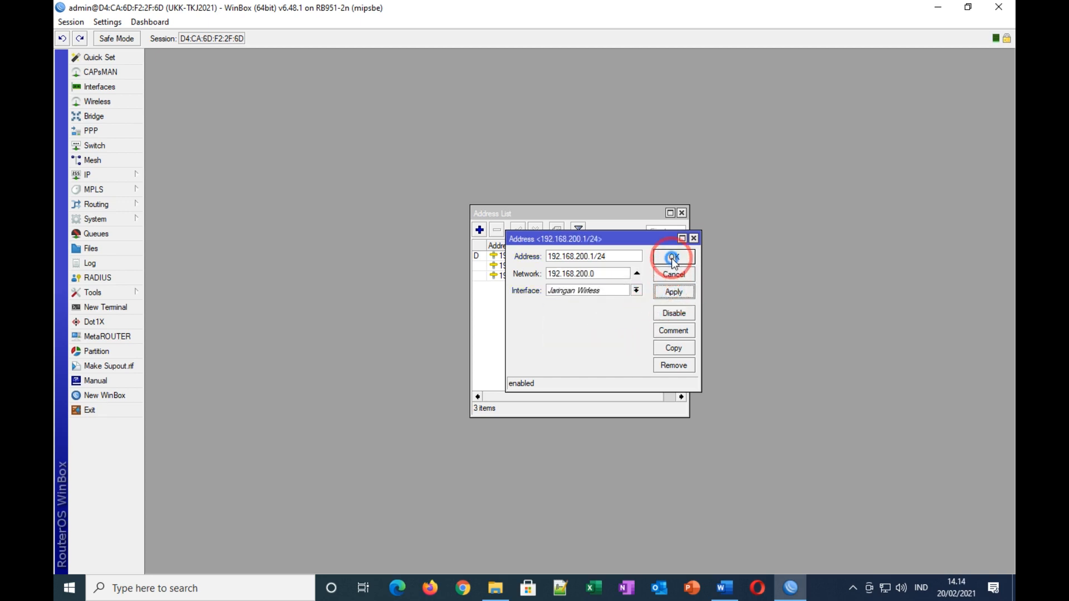
click(682, 213)
click(725, 588)
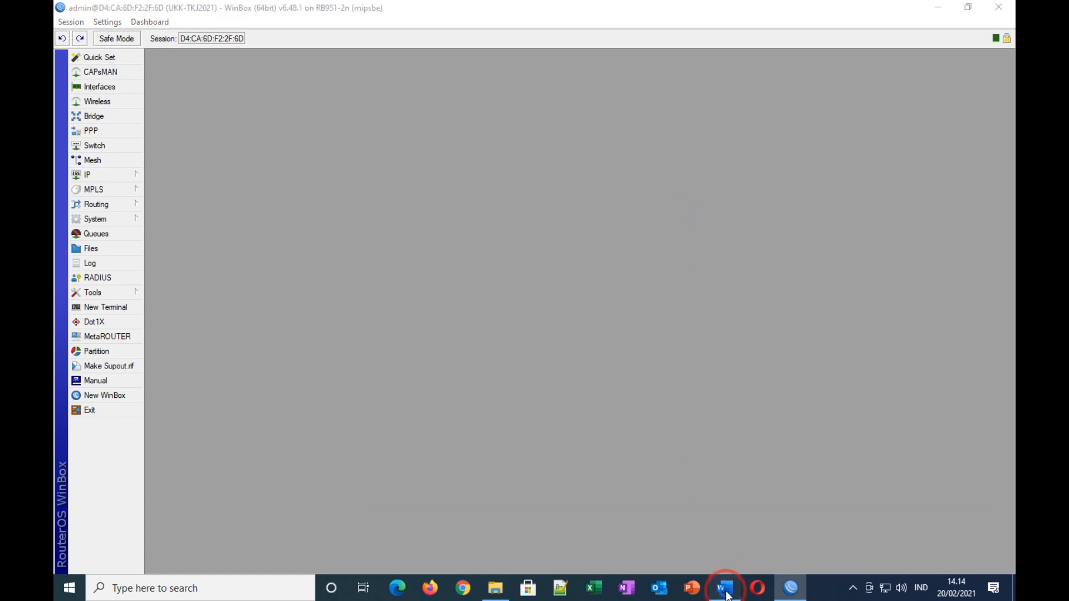
Step: Highlight task line 11, IP Address = 192.168.200.1/24, yellow in Word
drag(495, 249, 638, 249)
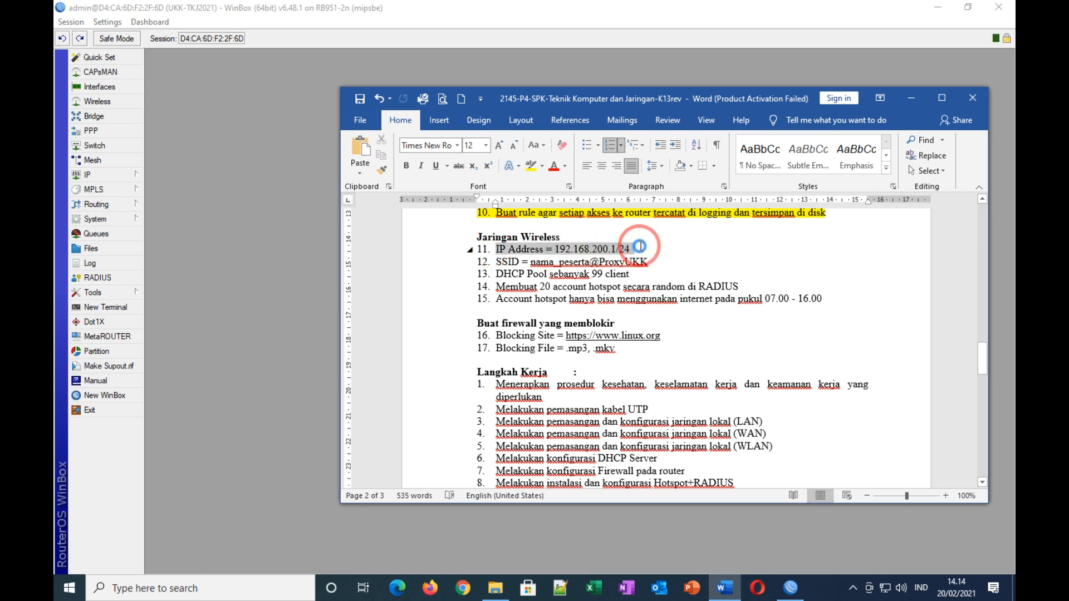
click(529, 165)
click(699, 273)
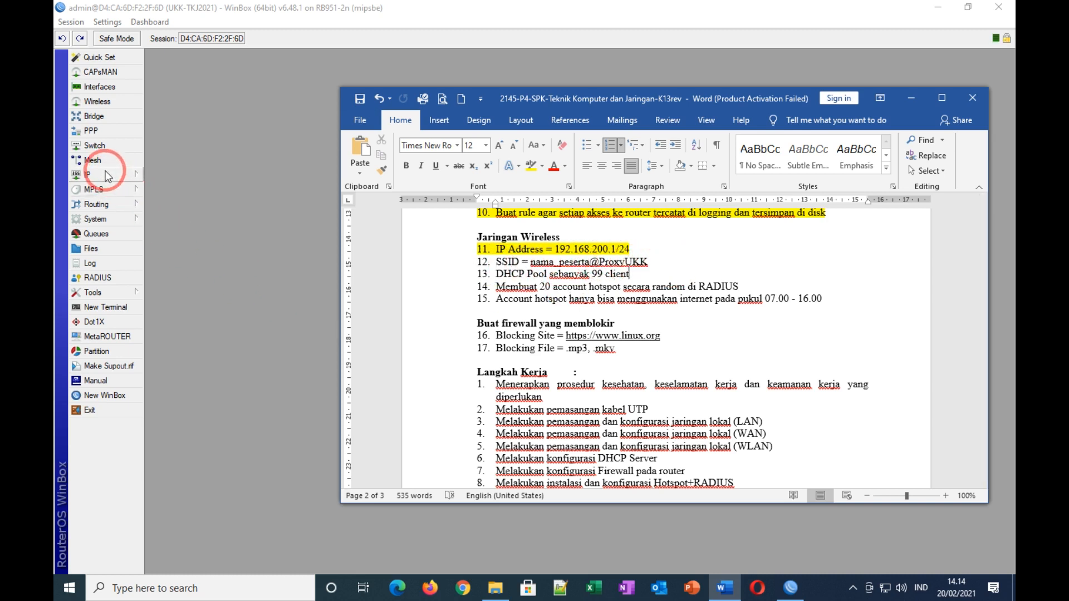
click(96, 102)
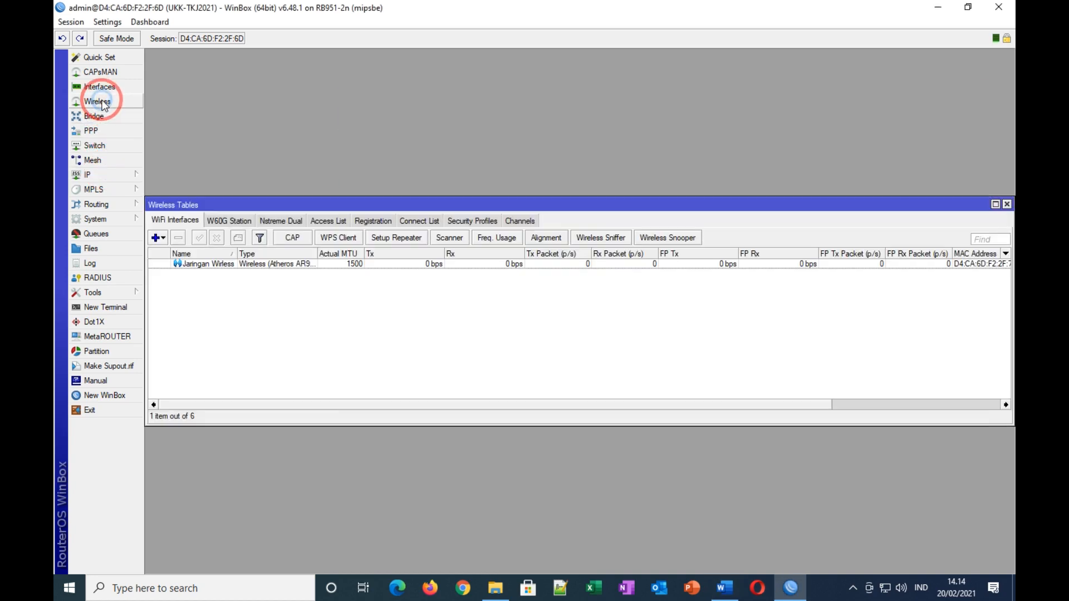
Step: Set Jaringan Wireless to ap bridge mode on the 2GHz-B/G/N band
double_click(255, 265)
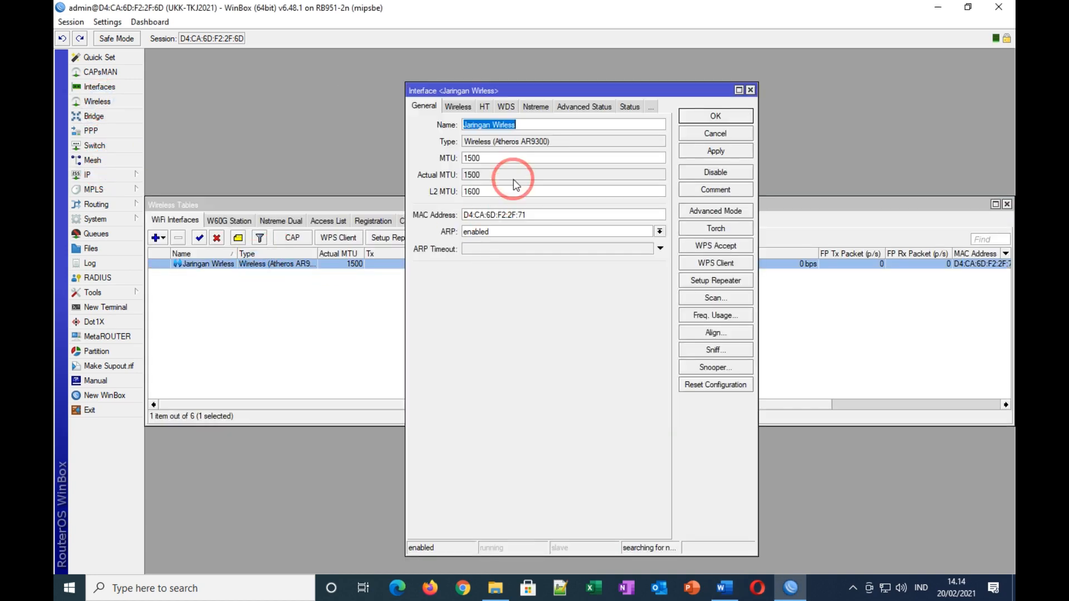
click(454, 107)
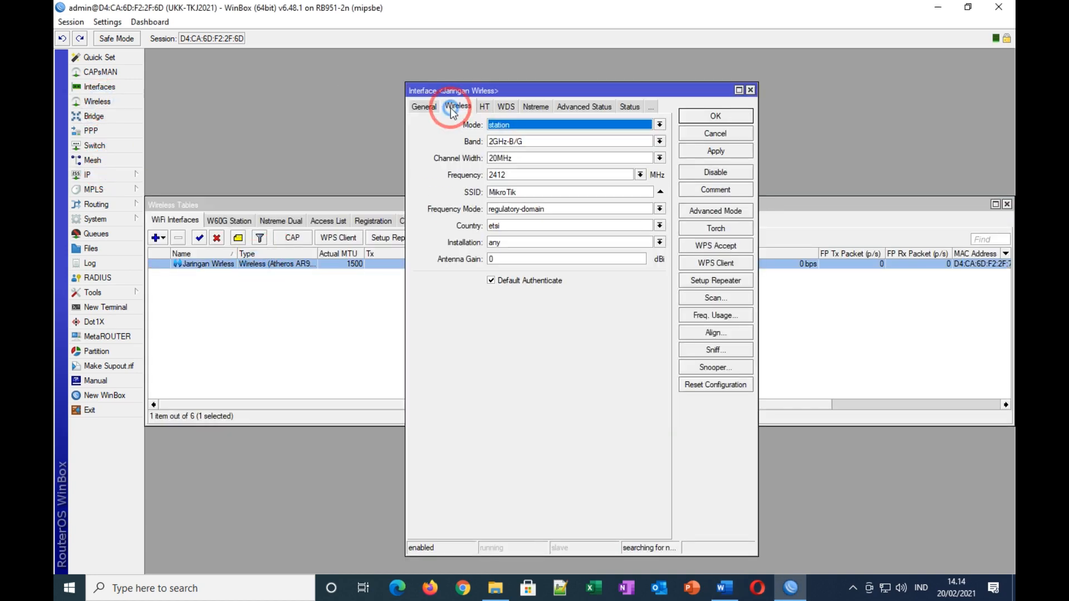
click(529, 126)
click(510, 143)
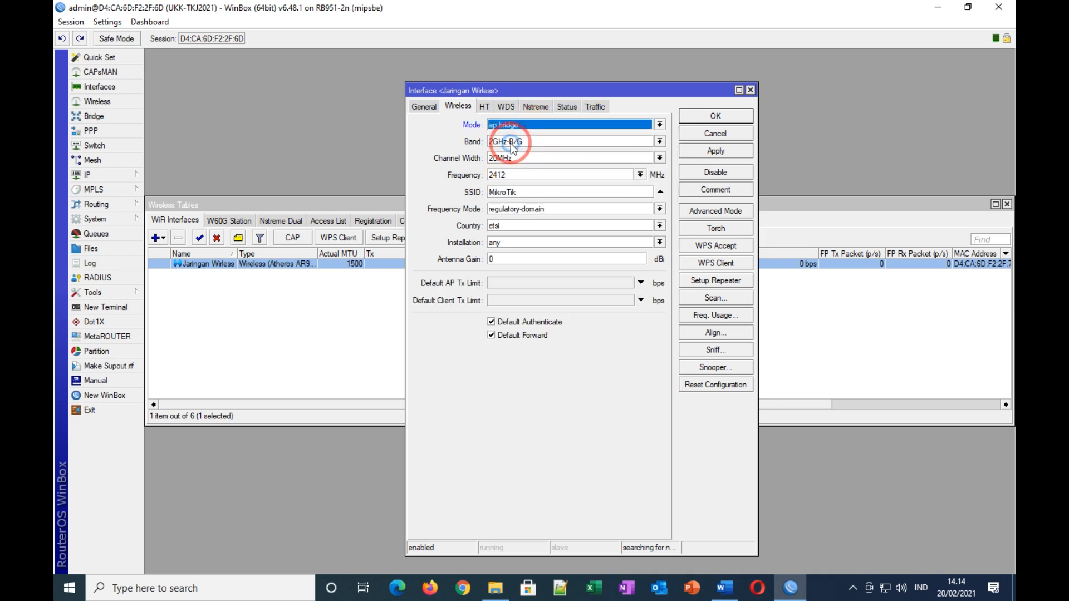
click(581, 146)
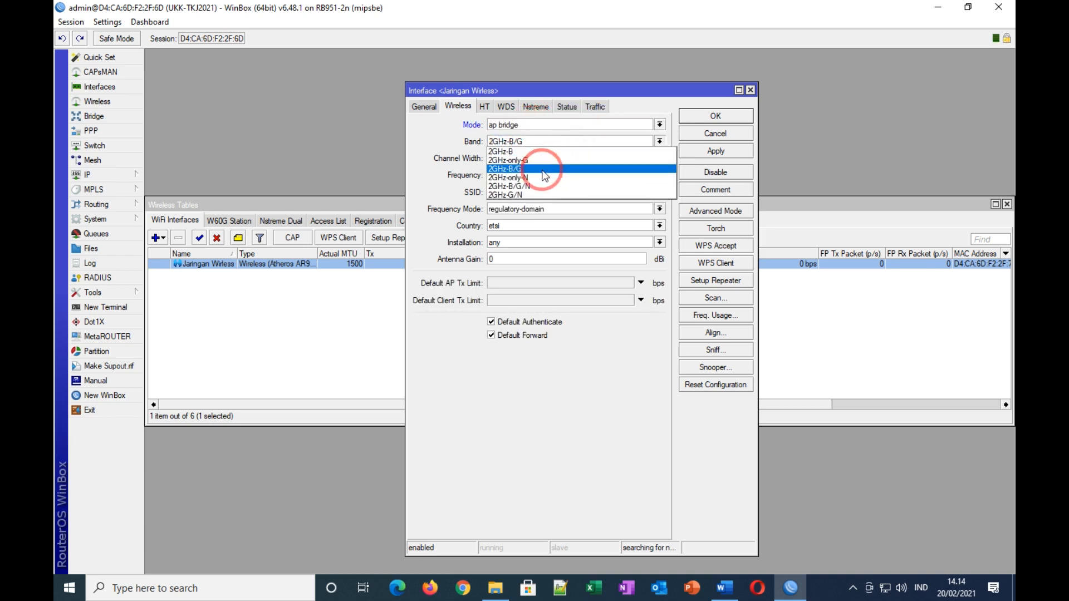
click(537, 187)
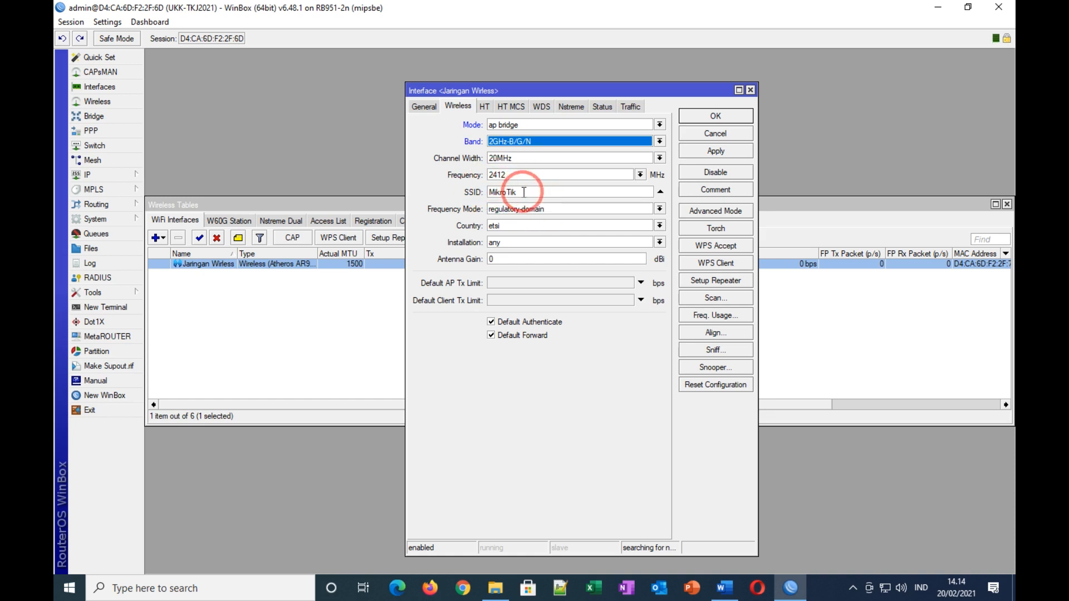
double_click(491, 192)
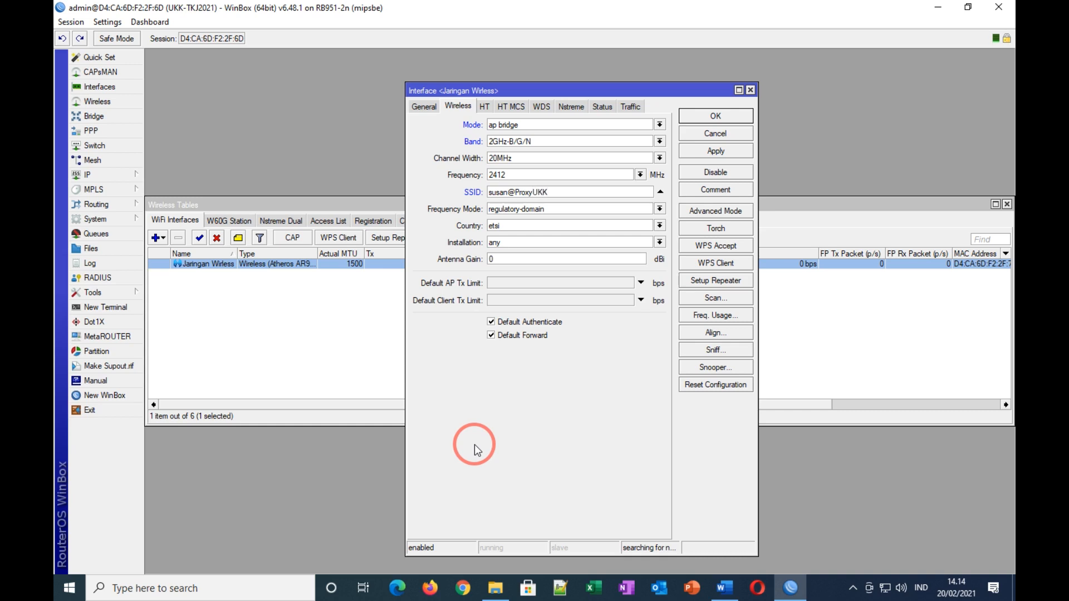
click(724, 589)
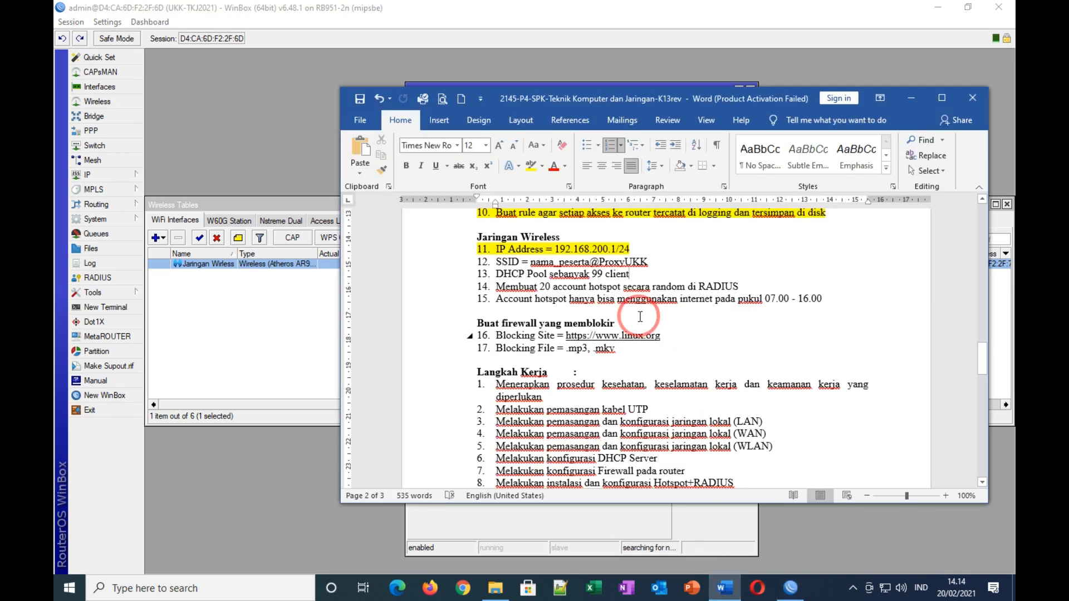
click(492, 261)
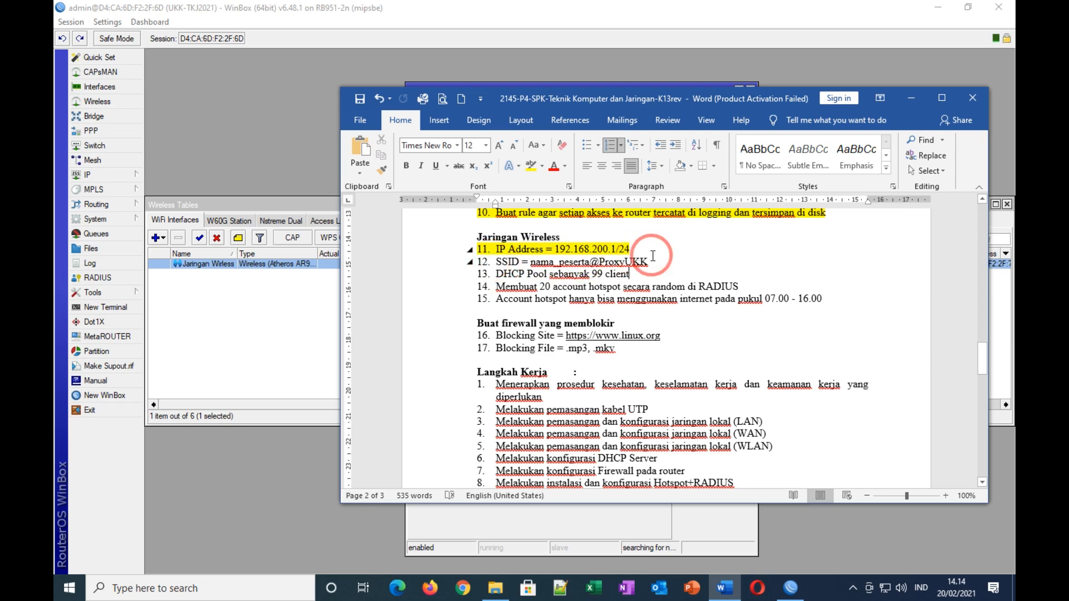
click(607, 527)
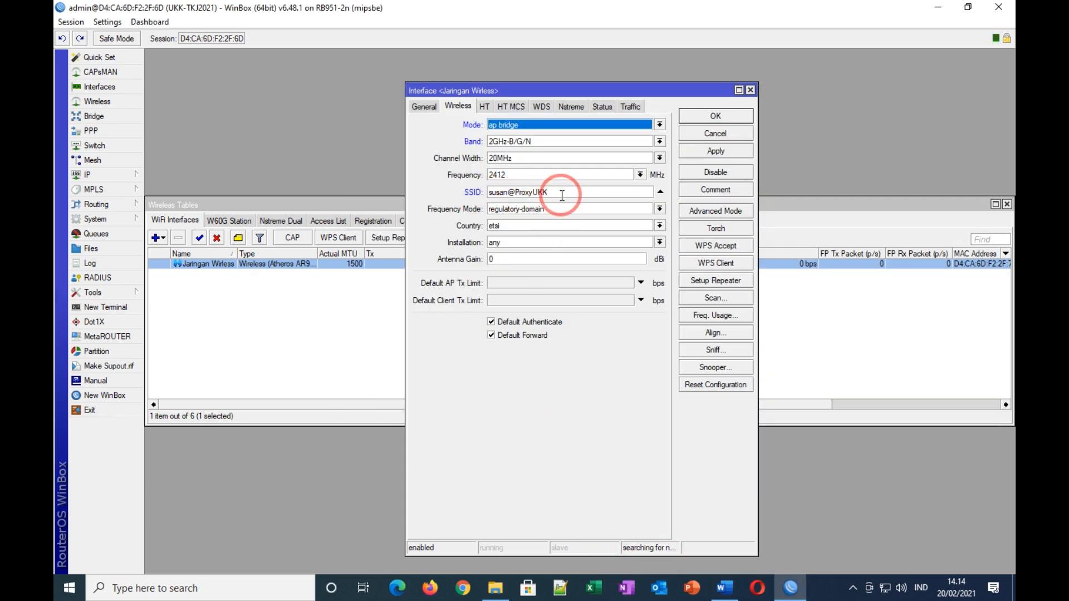
click(702, 154)
click(713, 118)
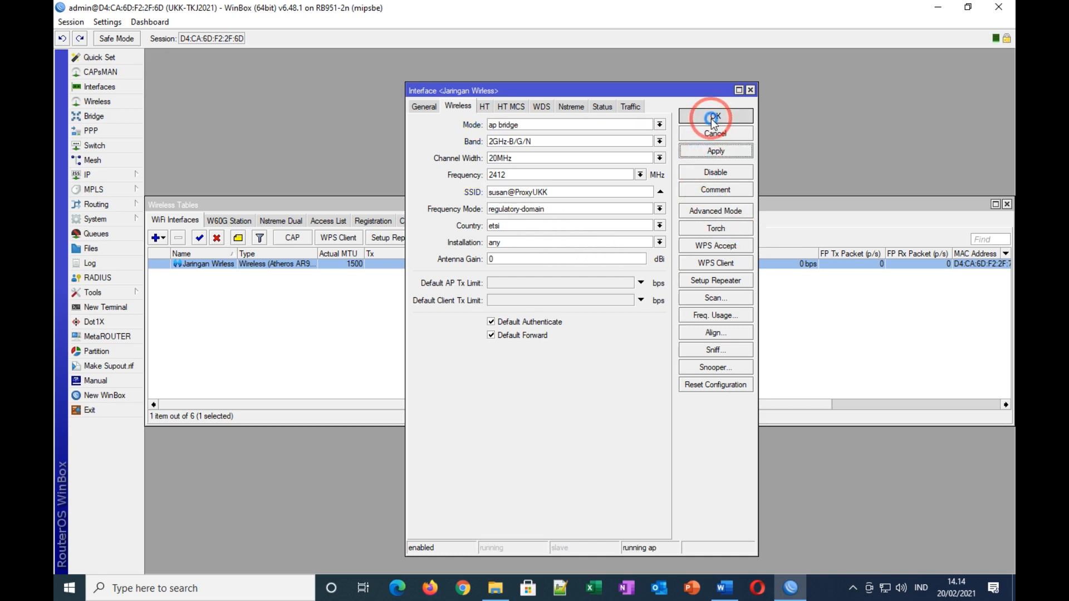
Step: Highlight line 12, SSID = nama_peserta@ProxyUKK, yellow in the Word task document
click(1008, 205)
click(724, 589)
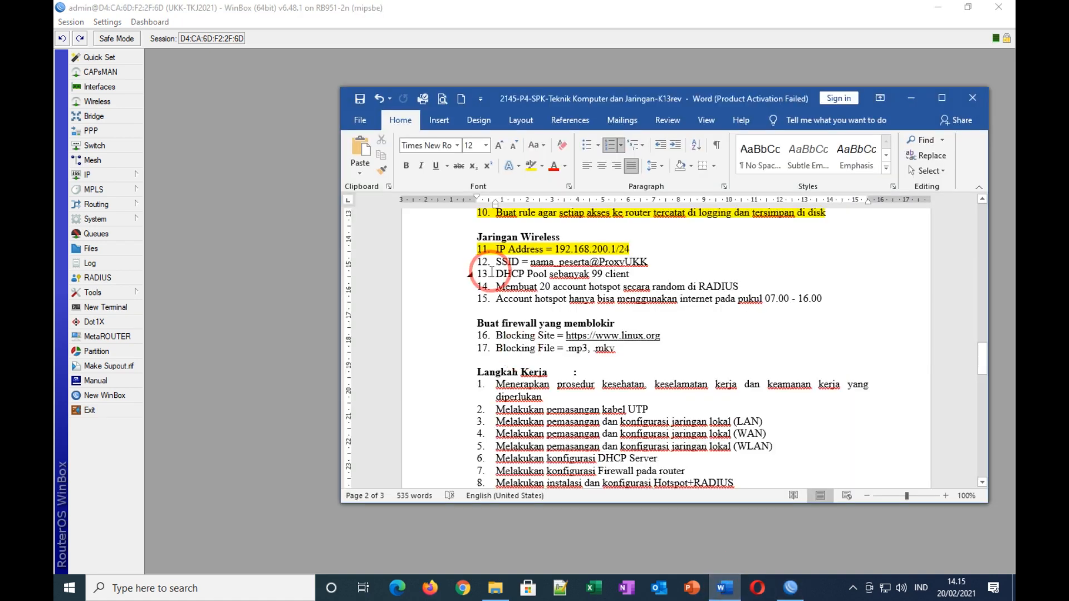
drag(494, 262, 645, 261)
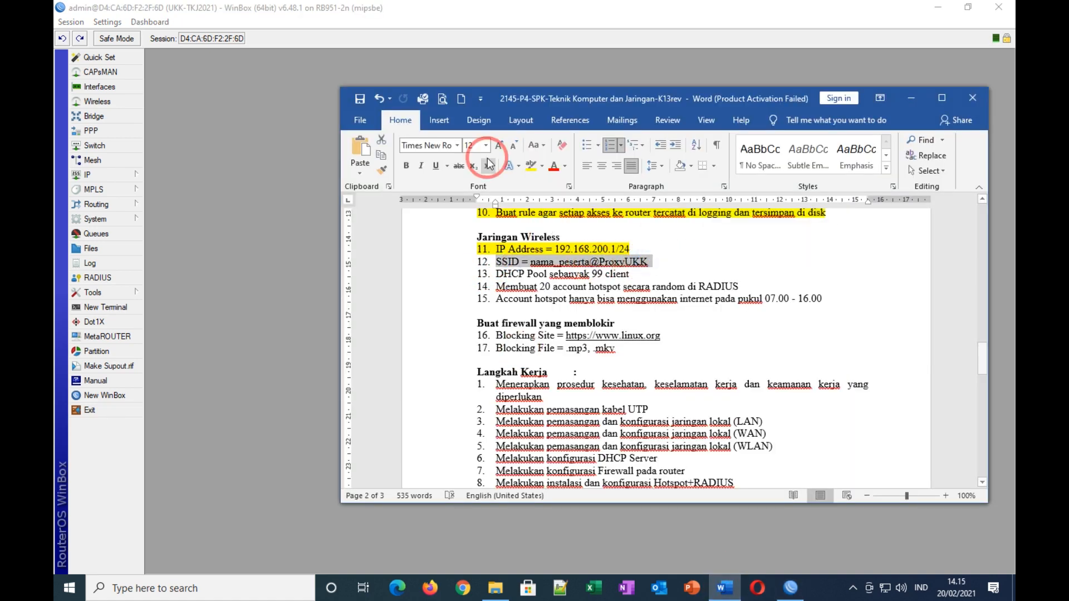
click(530, 165)
click(688, 330)
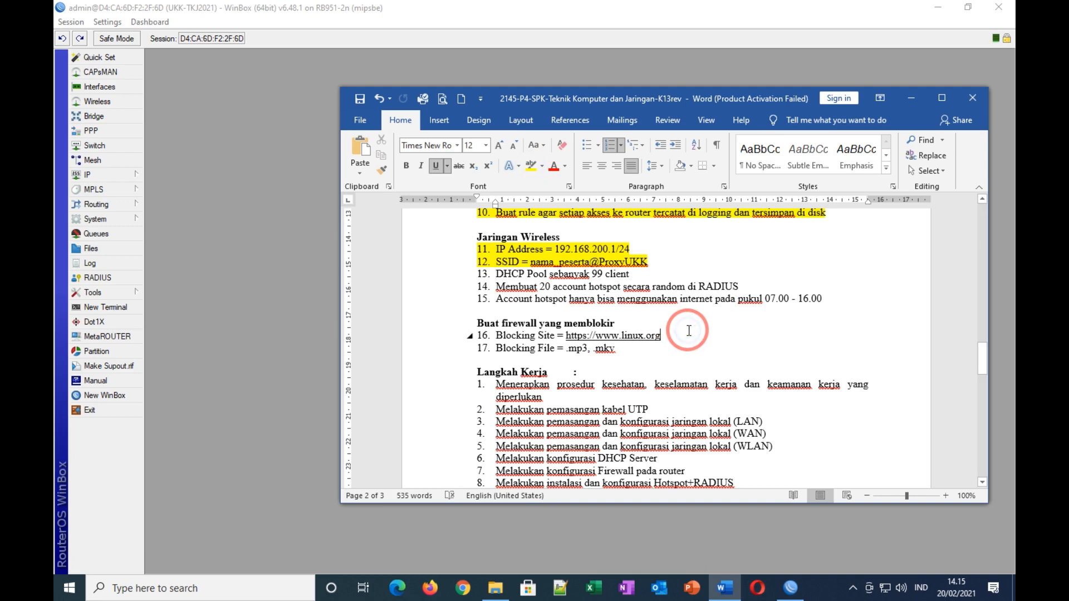
scroll(689, 331, down, 2)
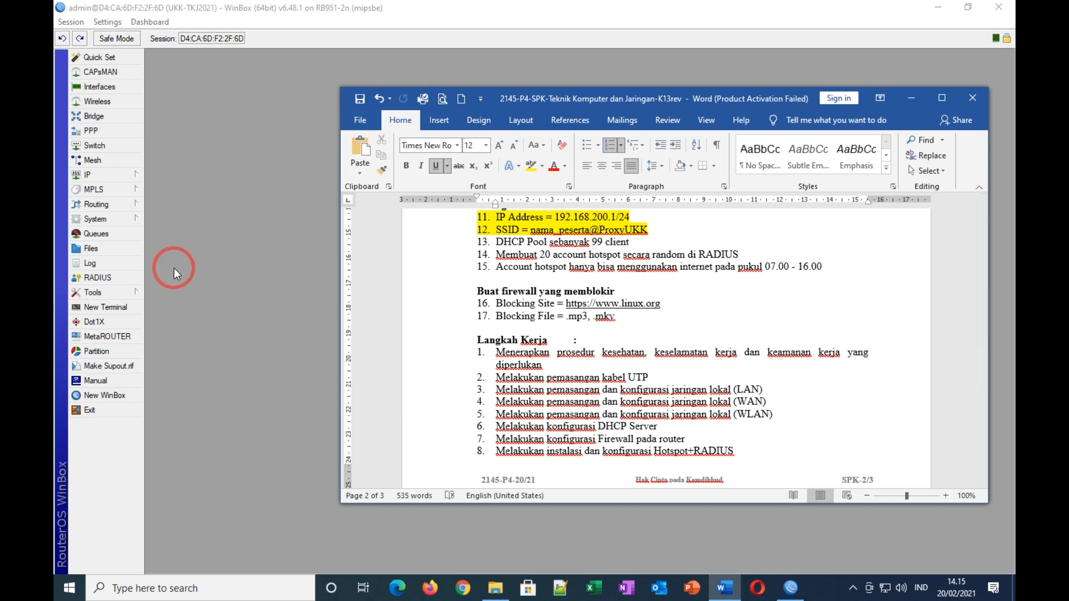
click(102, 178)
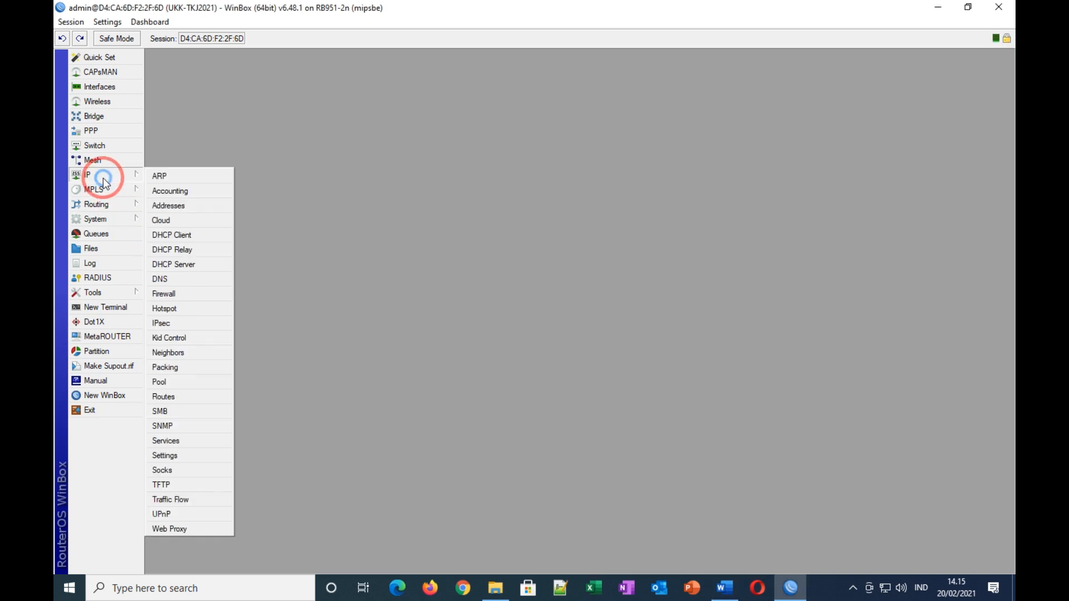
Step: Start DHCP Setup on Jaringan Wireless with the 192.168.200.0/24 space and 192.168.200.1 gateway
click(190, 268)
click(485, 240)
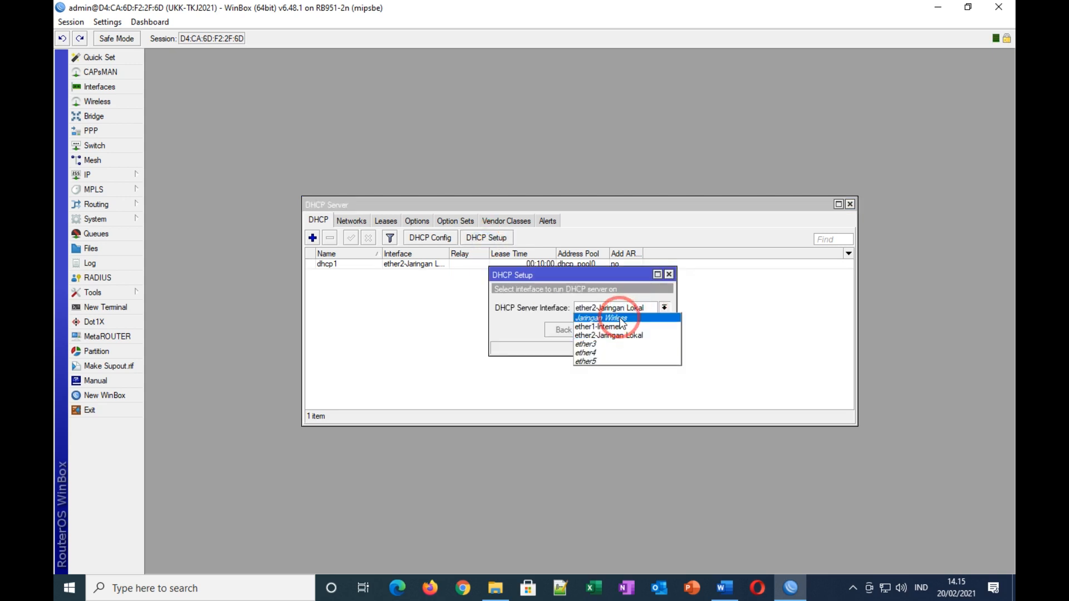
click(619, 318)
click(607, 331)
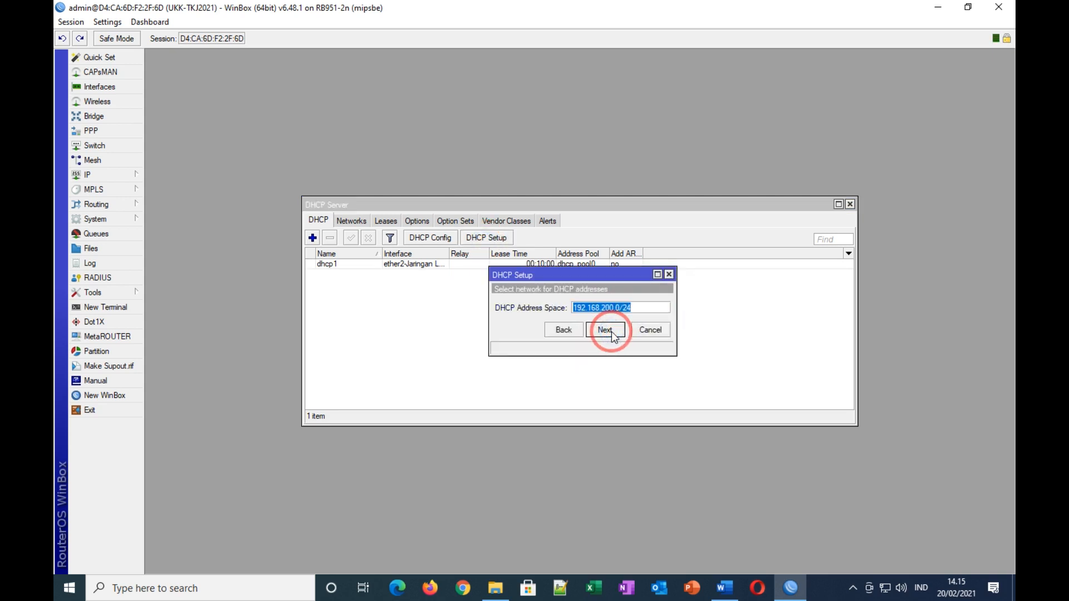
click(607, 331)
click(611, 333)
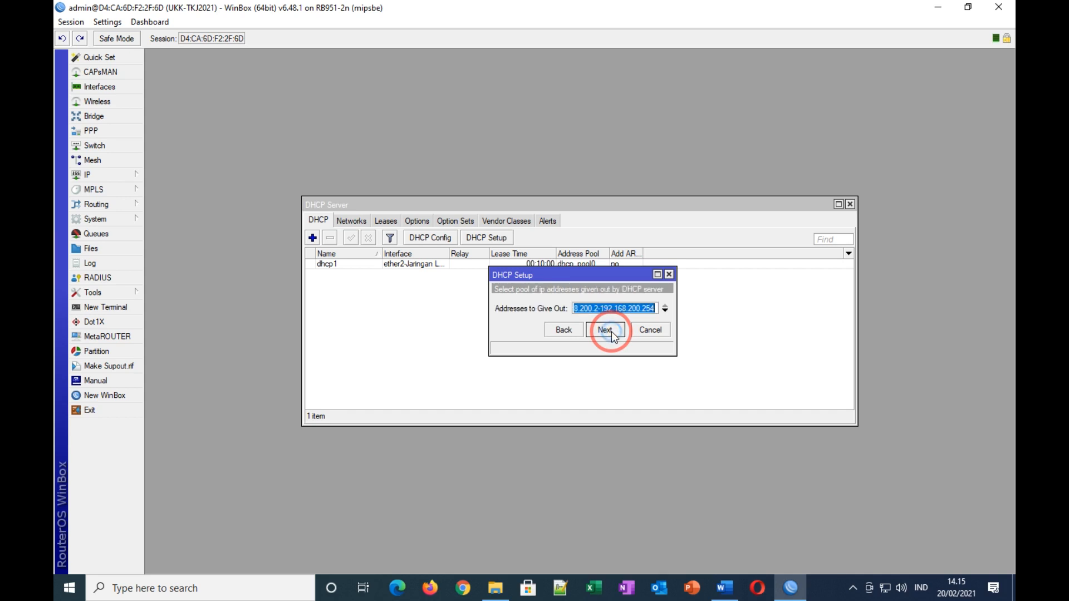
click(643, 308)
drag(644, 308, 657, 307)
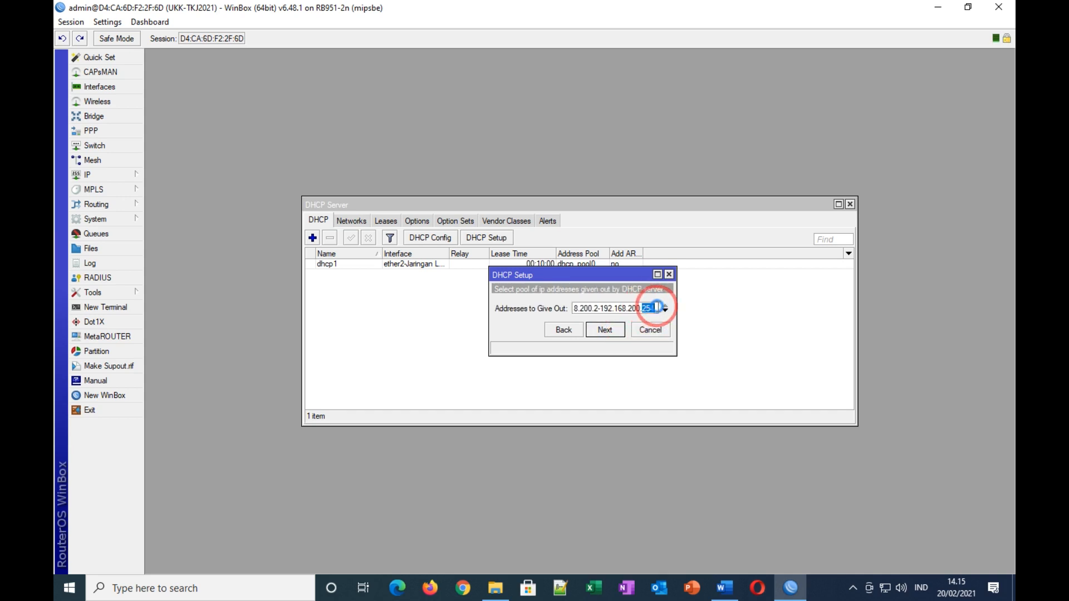
Step: End the pool at 192.168.200.100 for 99 clients, finish the wizard, and close DHCP Server
click(725, 588)
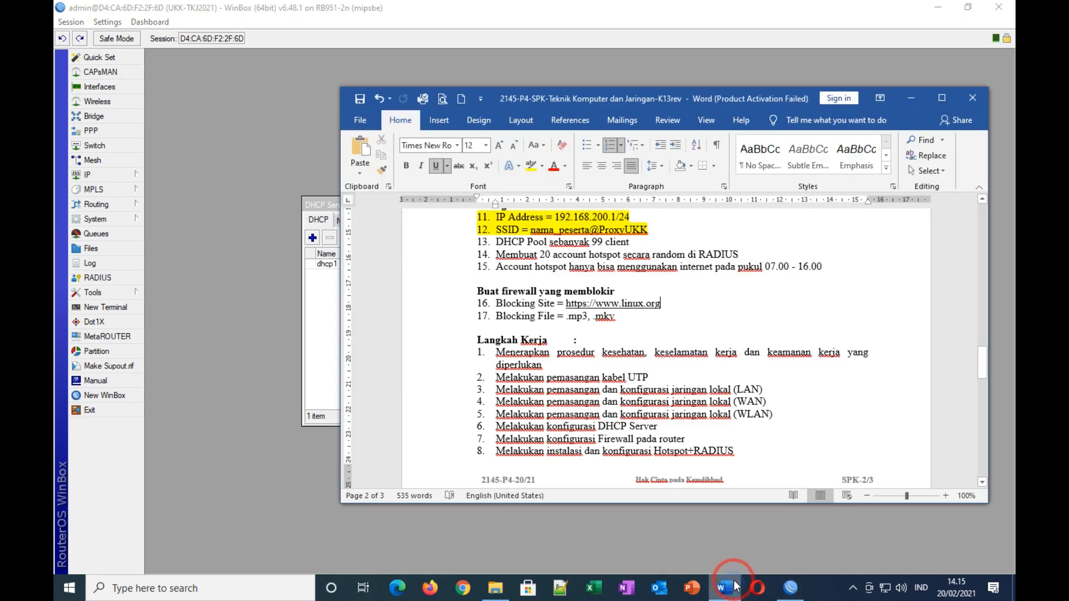
drag(592, 242, 629, 242)
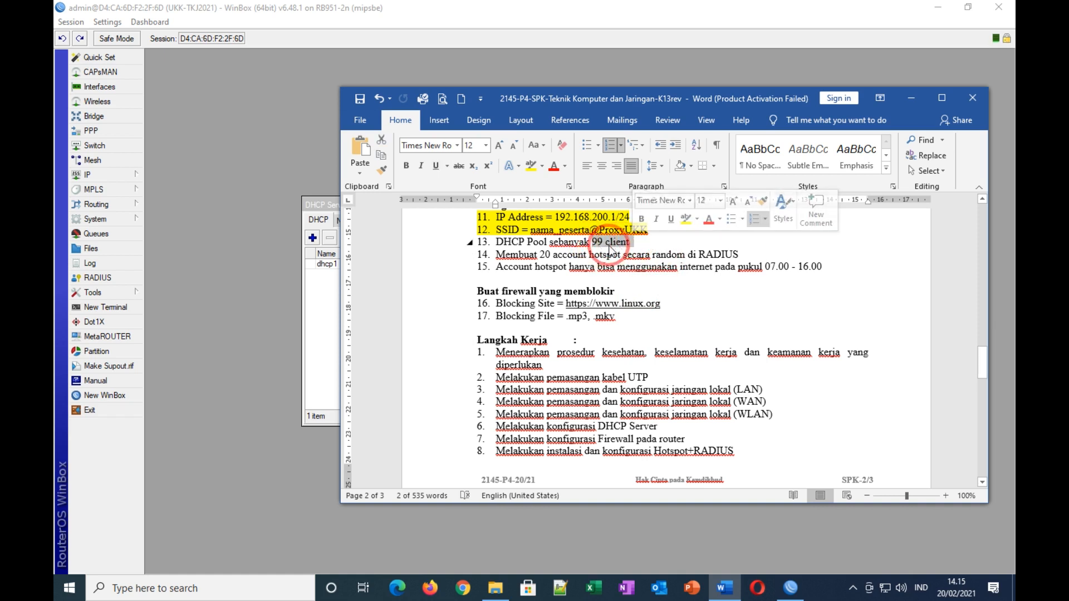
click(725, 588)
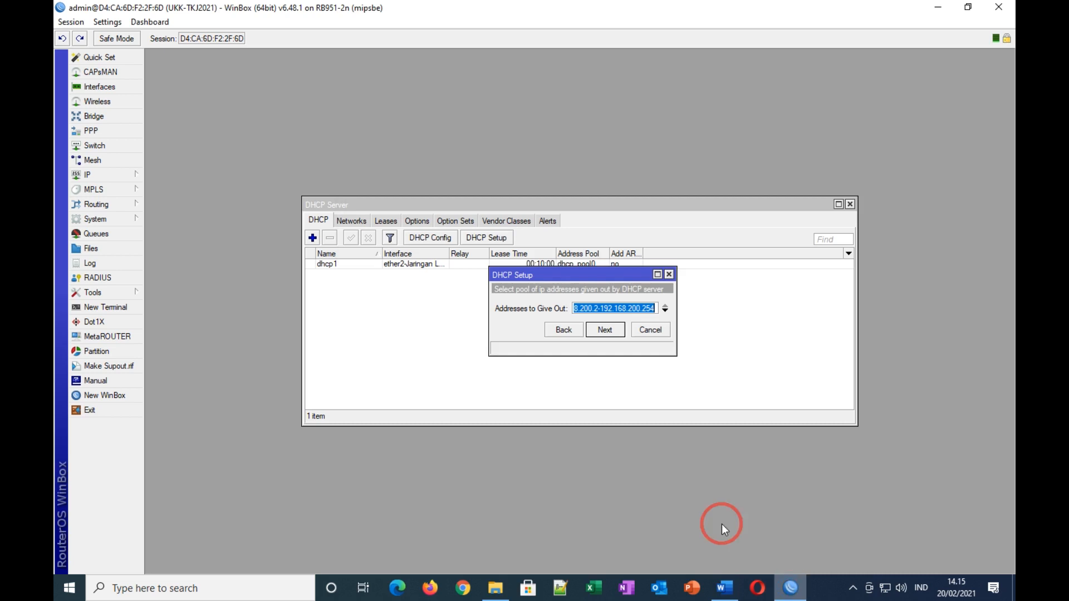
drag(641, 308, 654, 309)
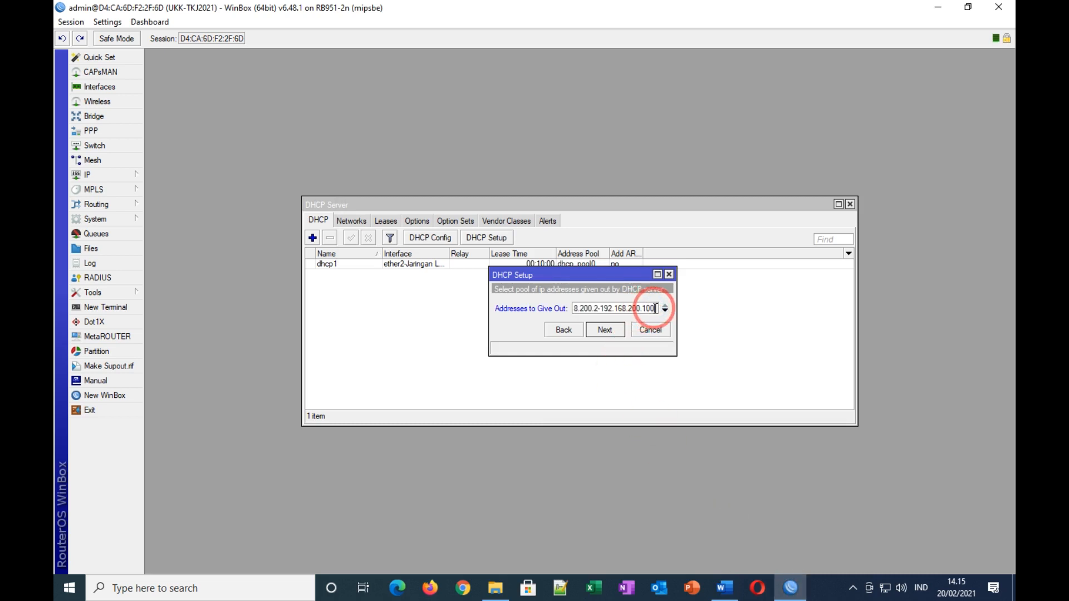
click(606, 329)
click(606, 330)
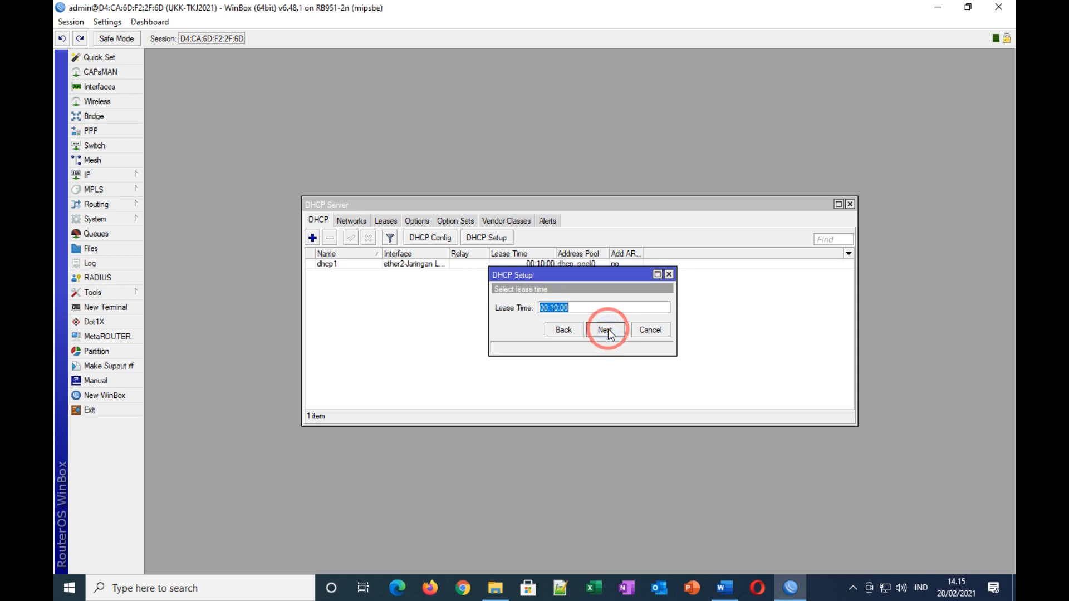
click(605, 330)
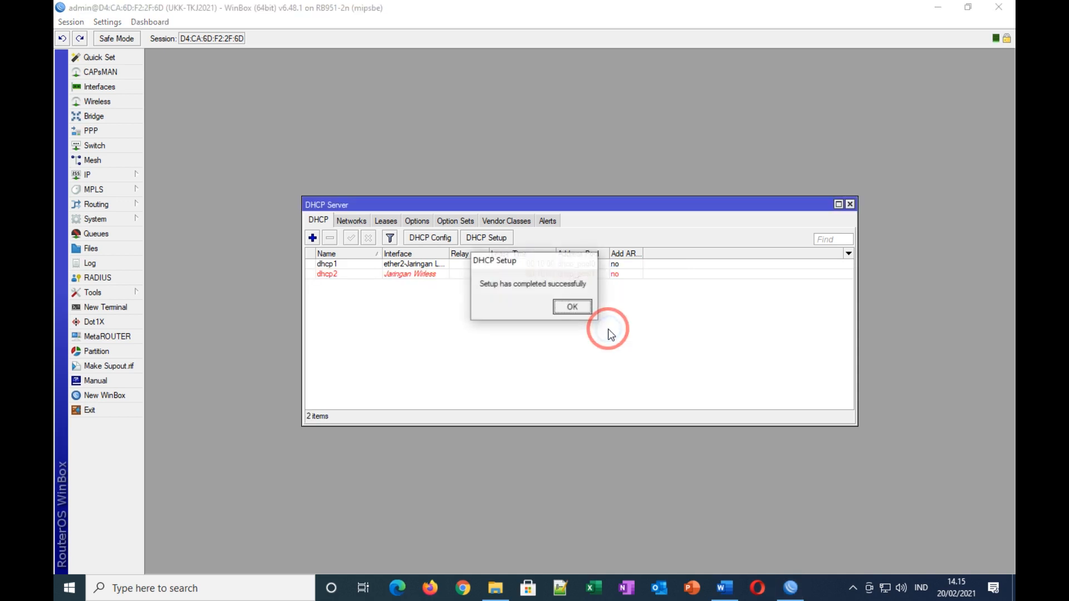
click(572, 306)
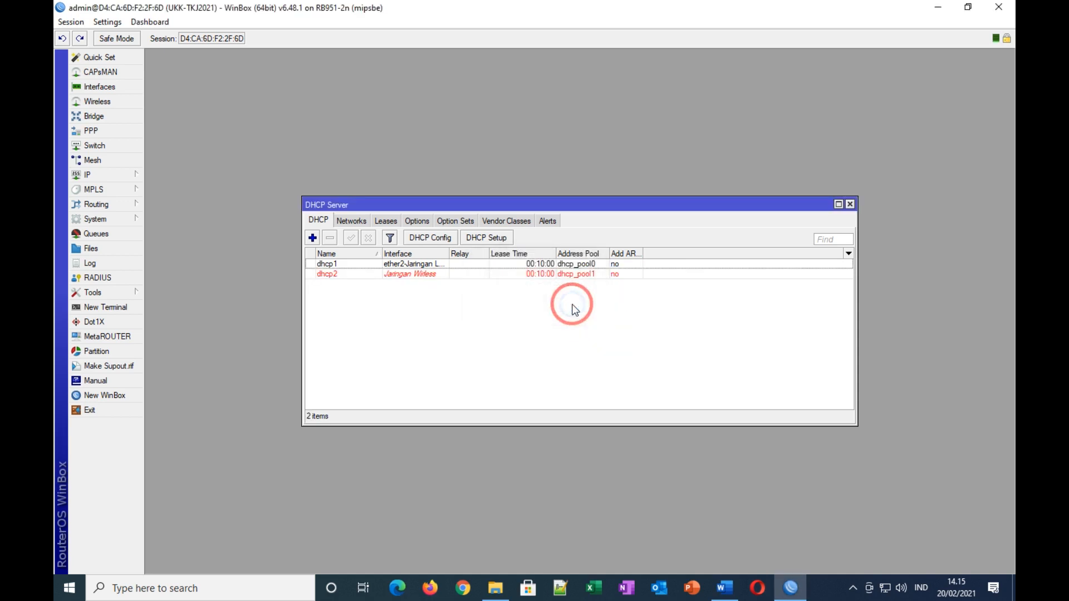
click(850, 207)
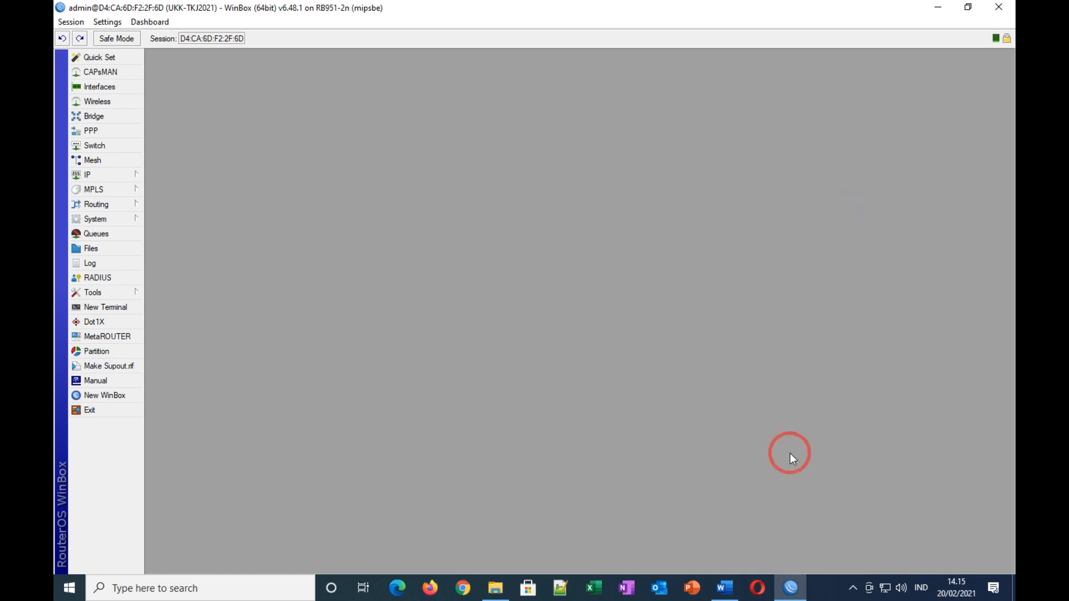
Step: Highlight the 'DHCP Pool sebanyak 99 client' line yellow in Word
click(725, 588)
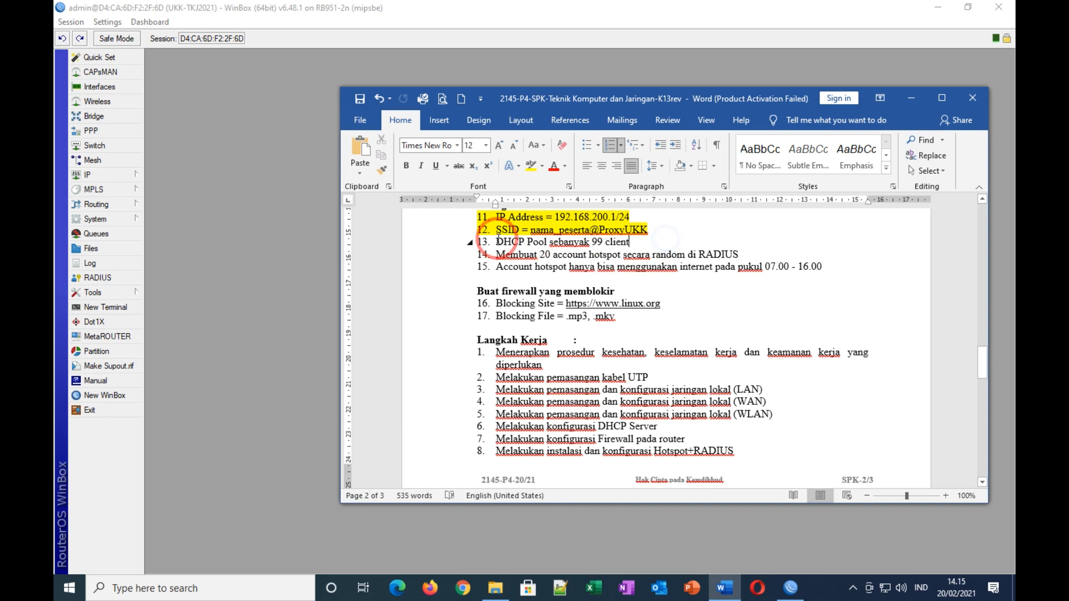
drag(495, 241, 625, 239)
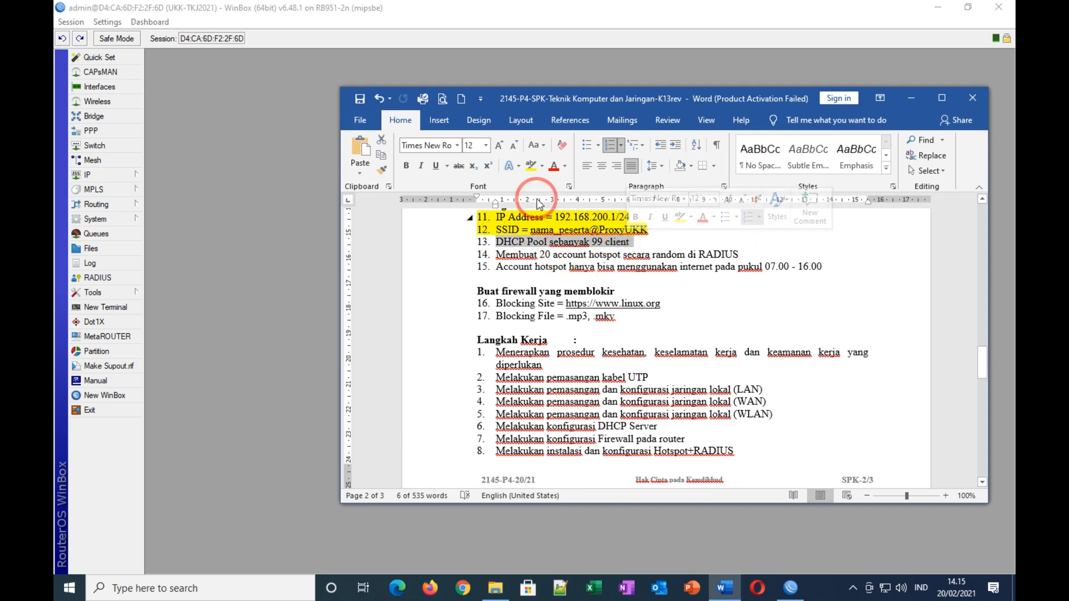
click(530, 166)
click(671, 239)
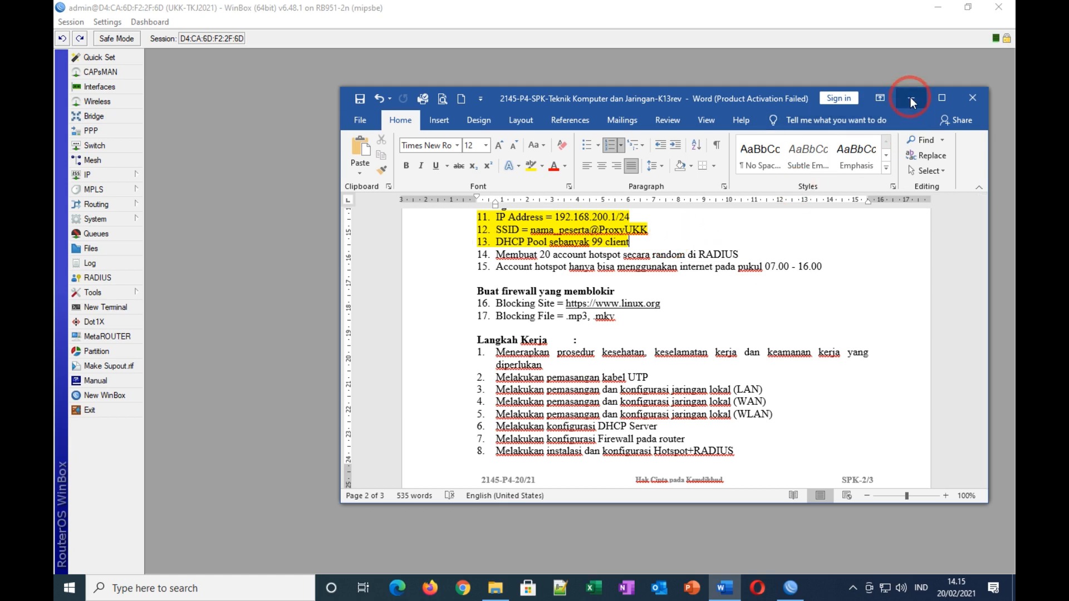
Step: Select the item 14 requirement, then minimize Word and open WinBox's RADIUS list
click(626, 282)
click(497, 255)
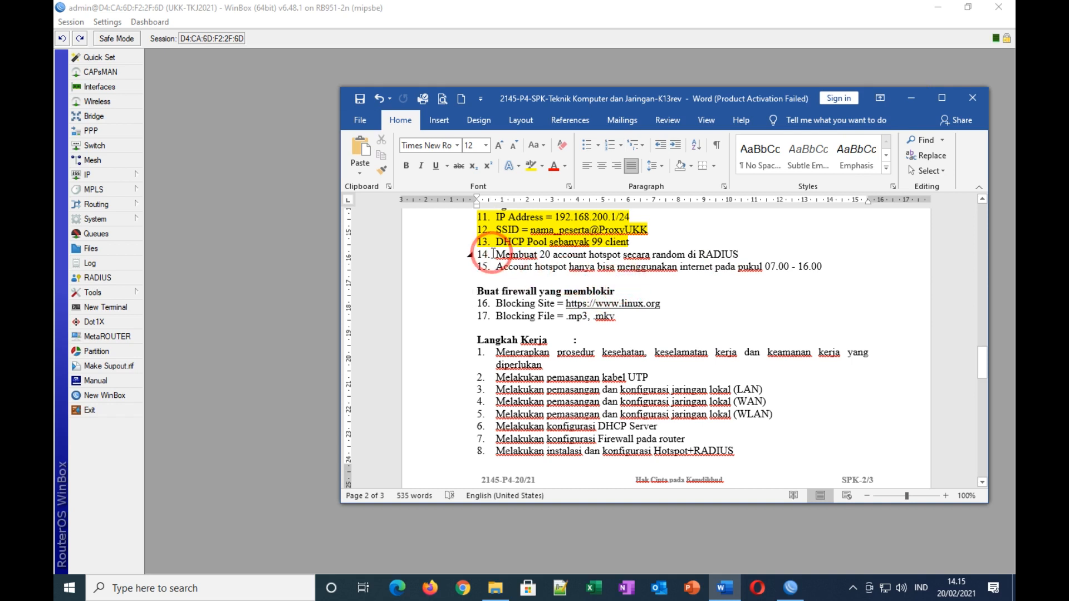
drag(497, 255, 749, 255)
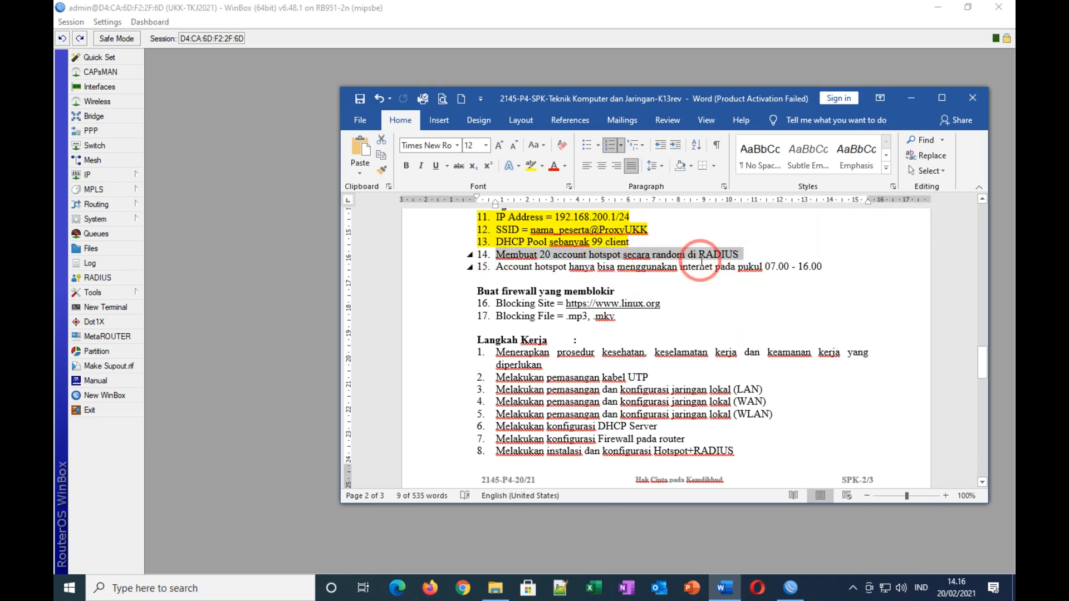
click(911, 102)
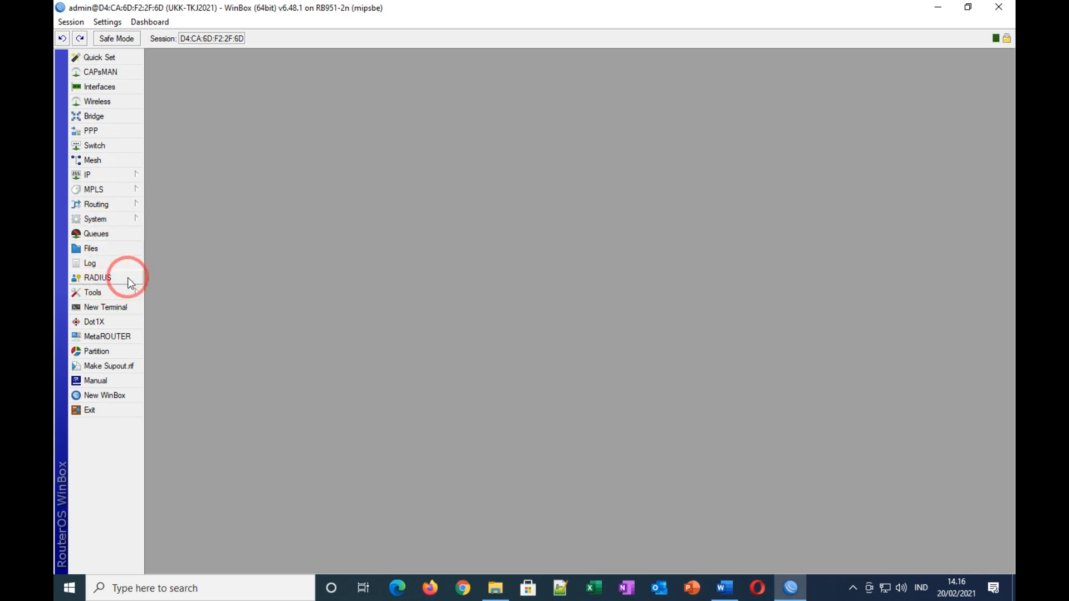
click(112, 278)
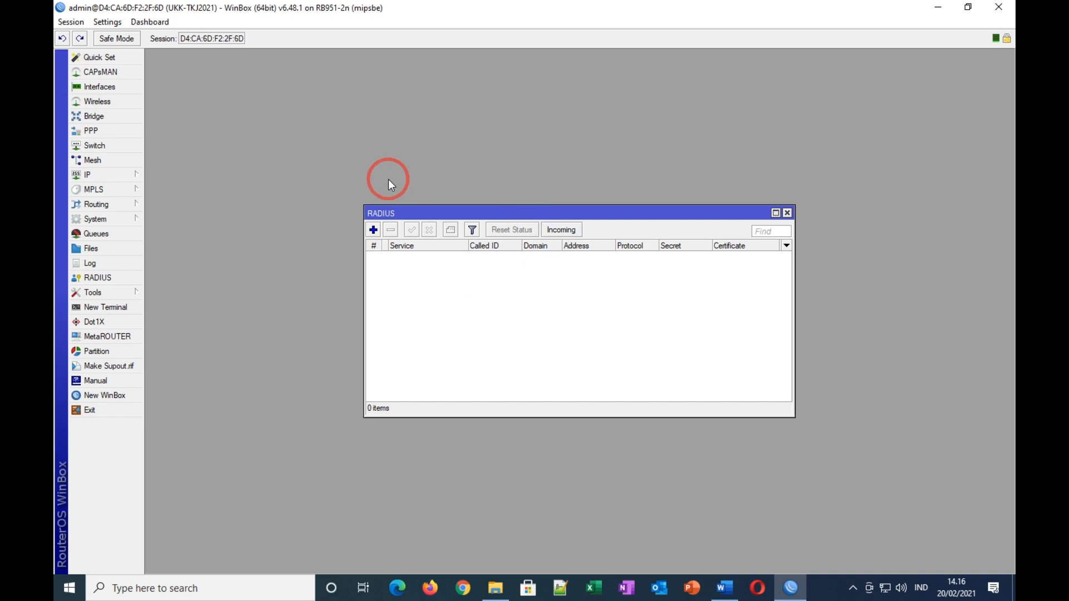
Step: Check that user-manager 6.48.1 is listed in System > Packages, then restore down WinBox
click(788, 213)
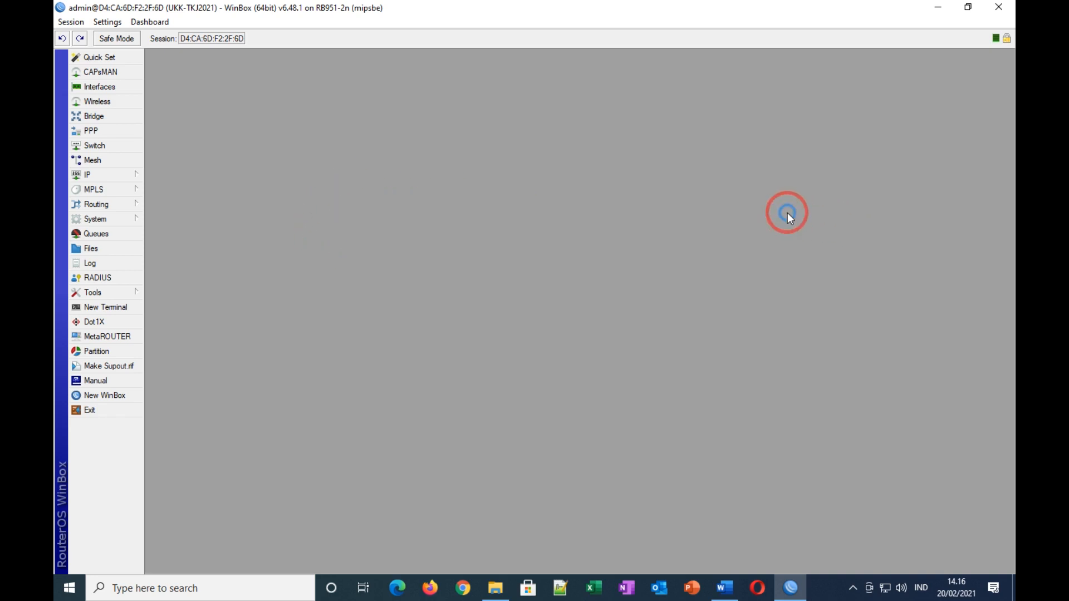
click(88, 223)
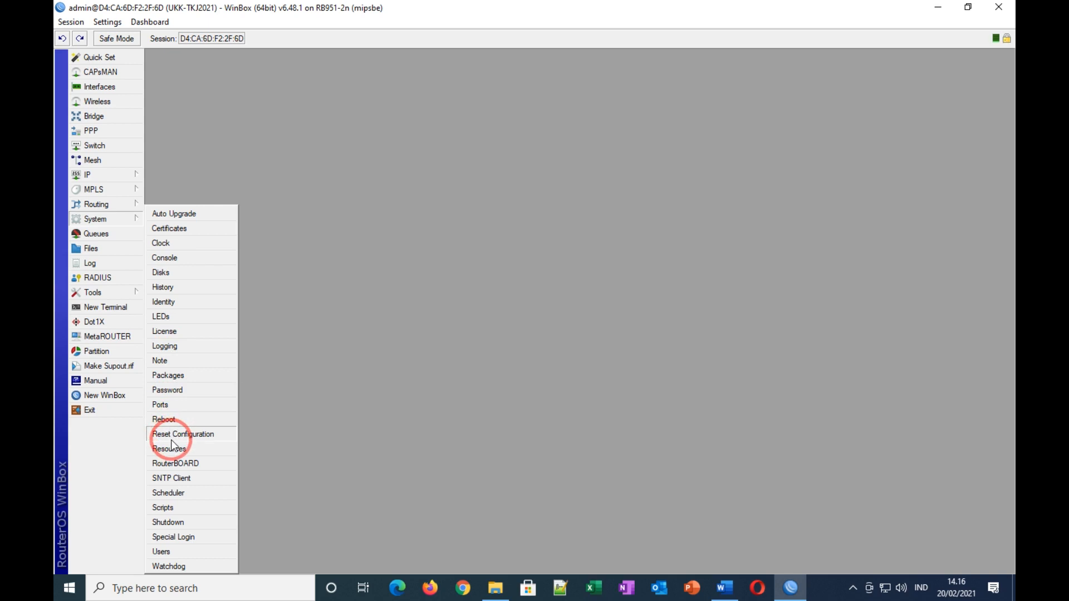
click(180, 375)
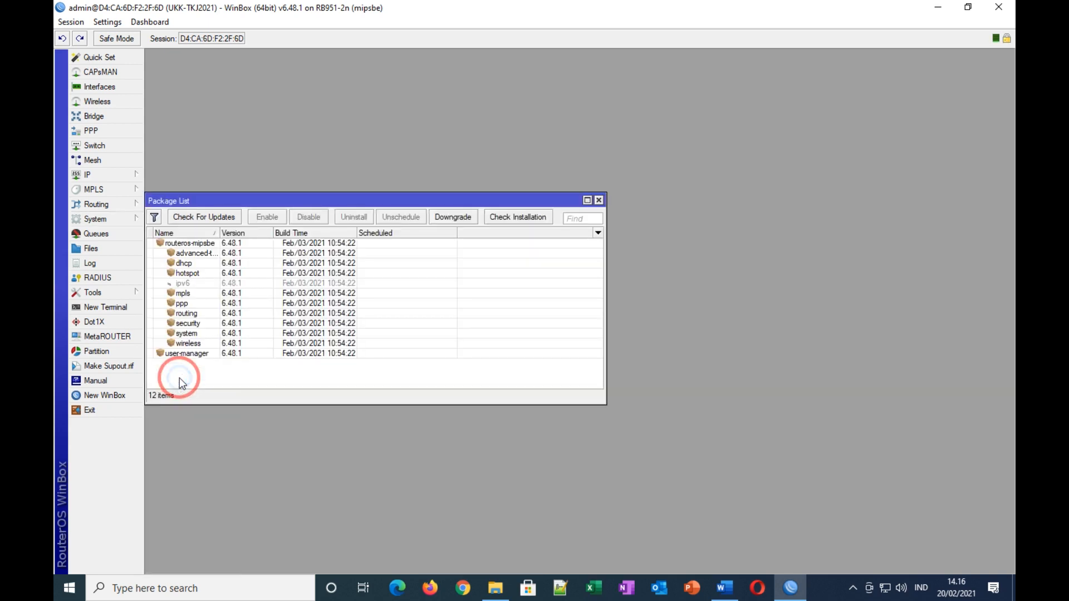
click(231, 355)
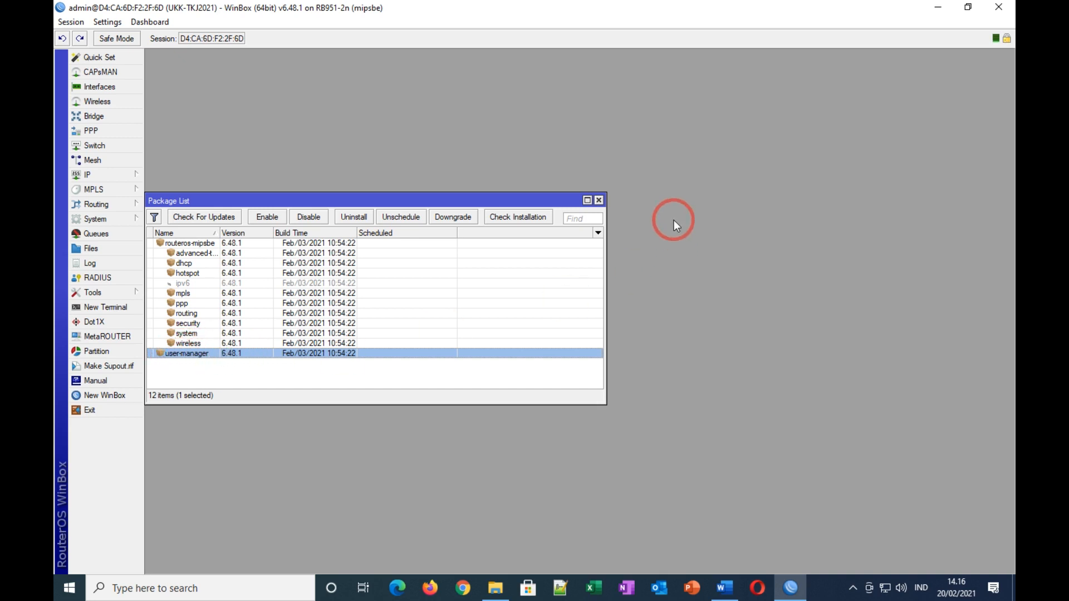
click(599, 200)
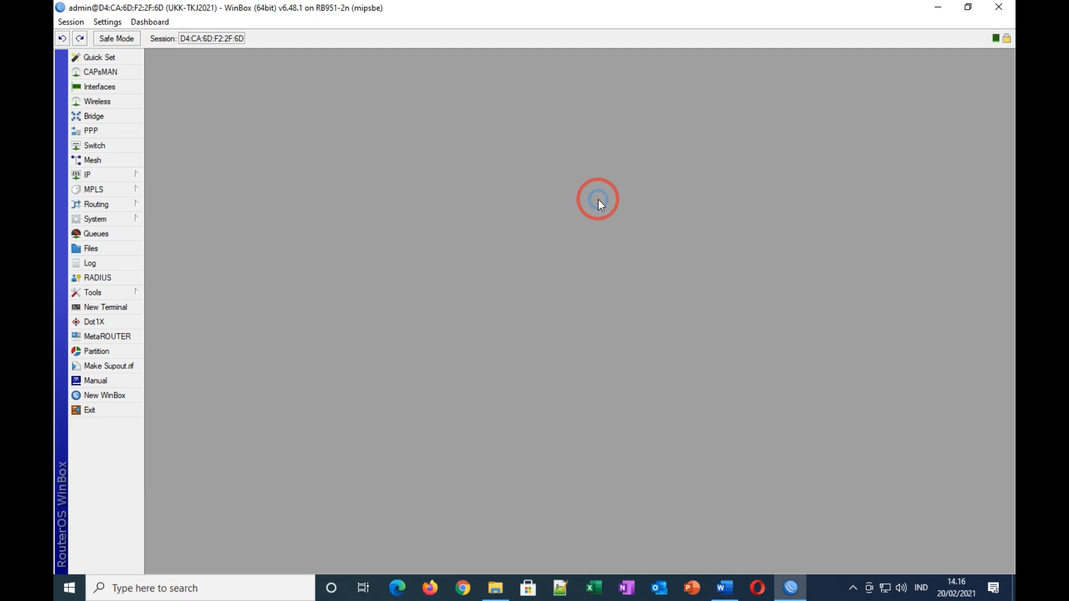
click(969, 8)
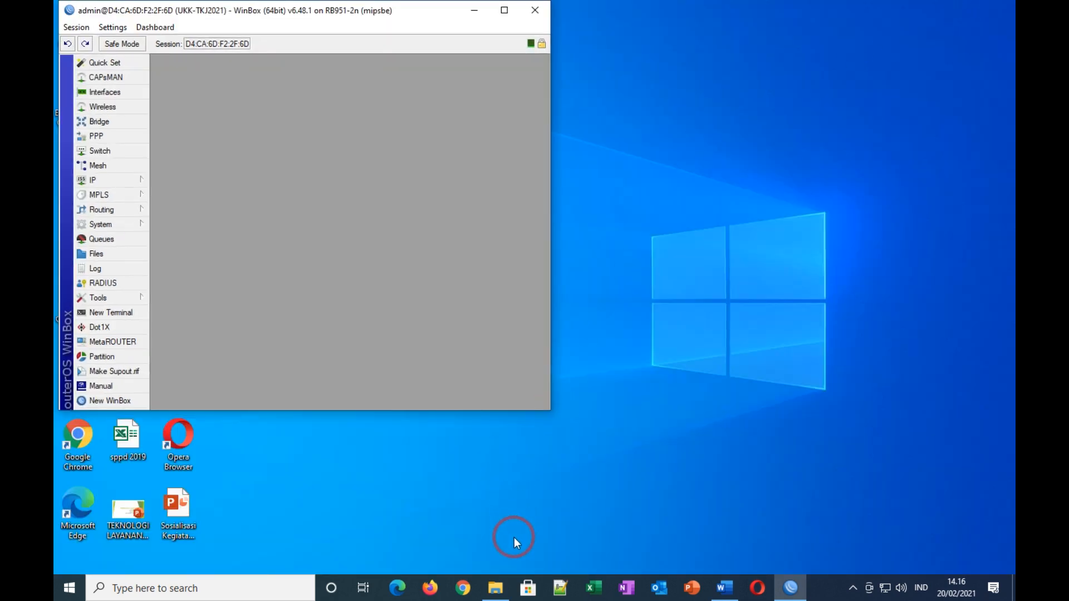
Step: Load mikrotik.com in Chrome, dismiss the translation offer, and go to the Software page
click(463, 591)
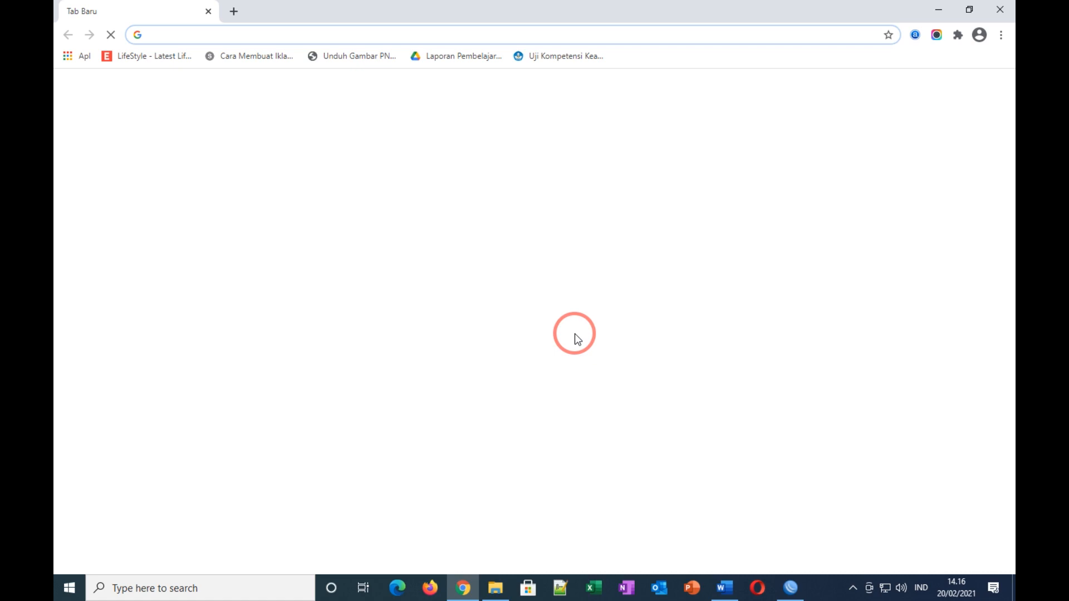
text(mikrotik.com)
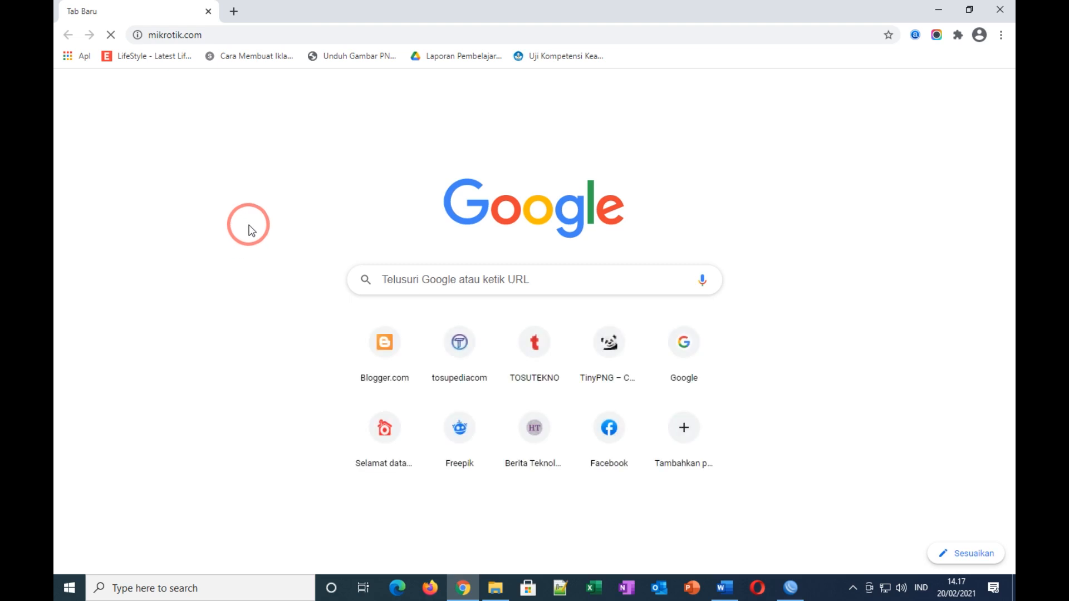
click(249, 38)
key(Return)
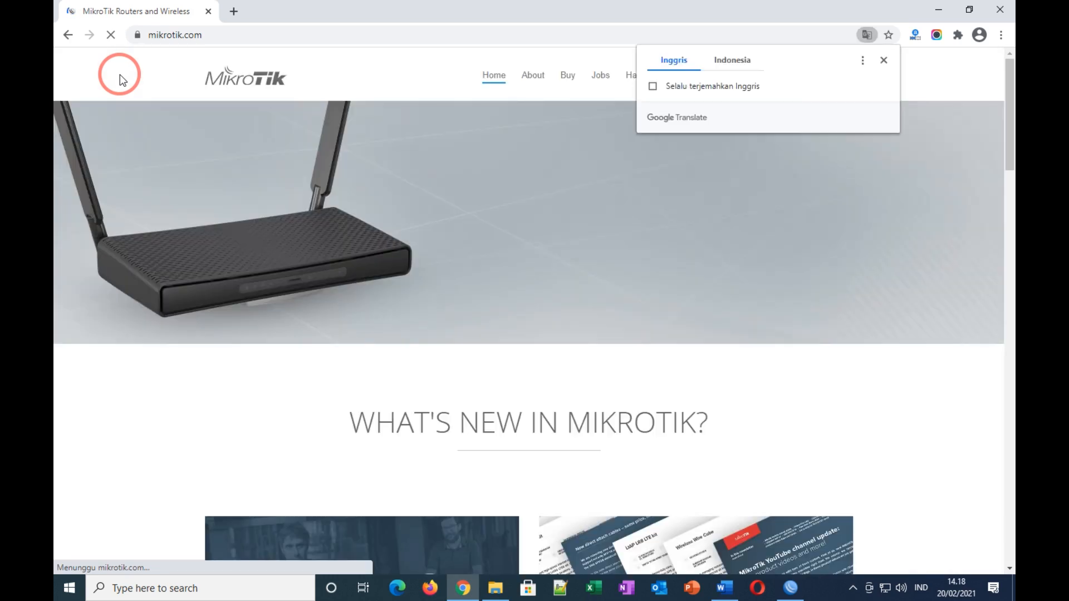
click(884, 61)
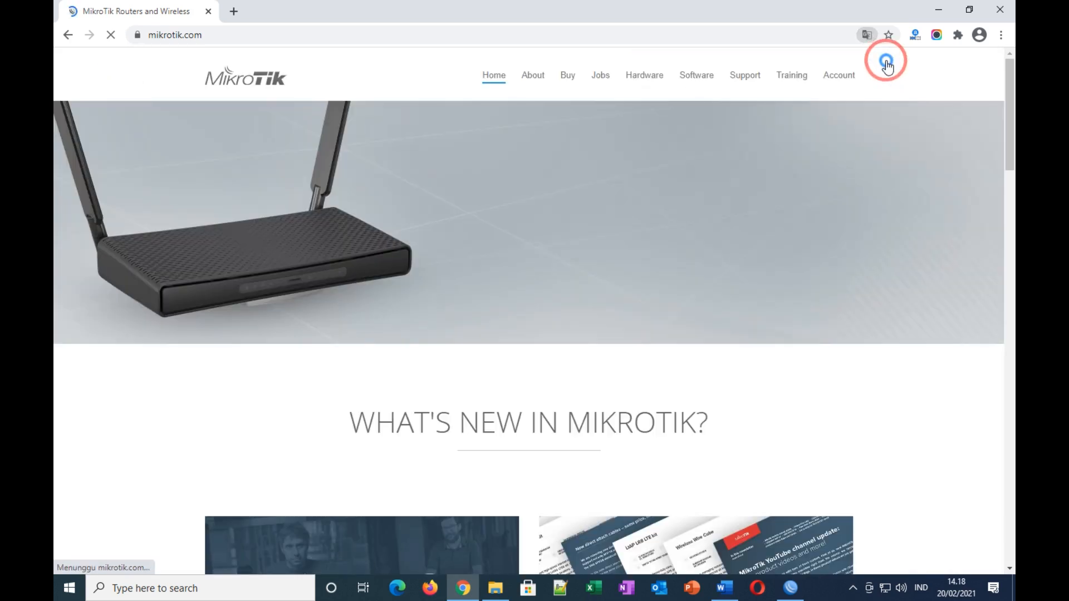
click(699, 78)
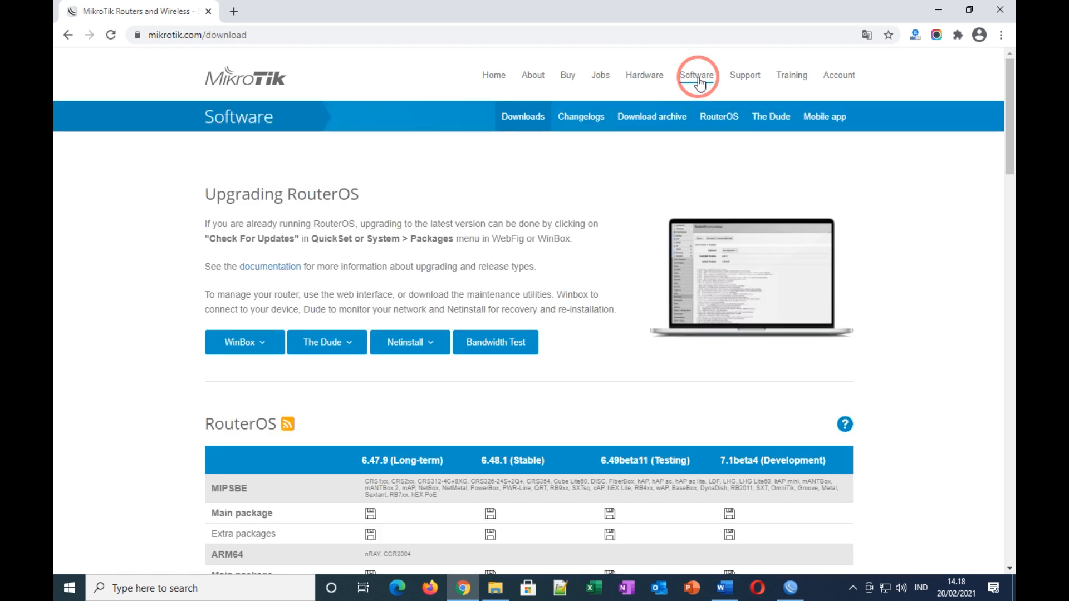
Step: Find the MIPSBE (RB9xx) row in the RouterOS downloads table
drag(1009, 103, 1009, 162)
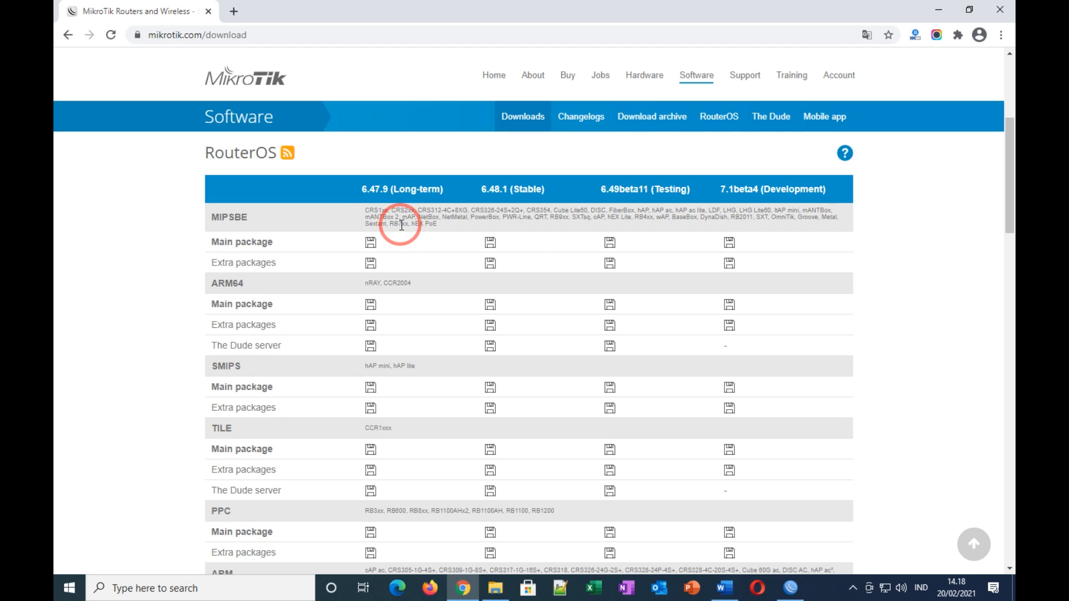
click(726, 591)
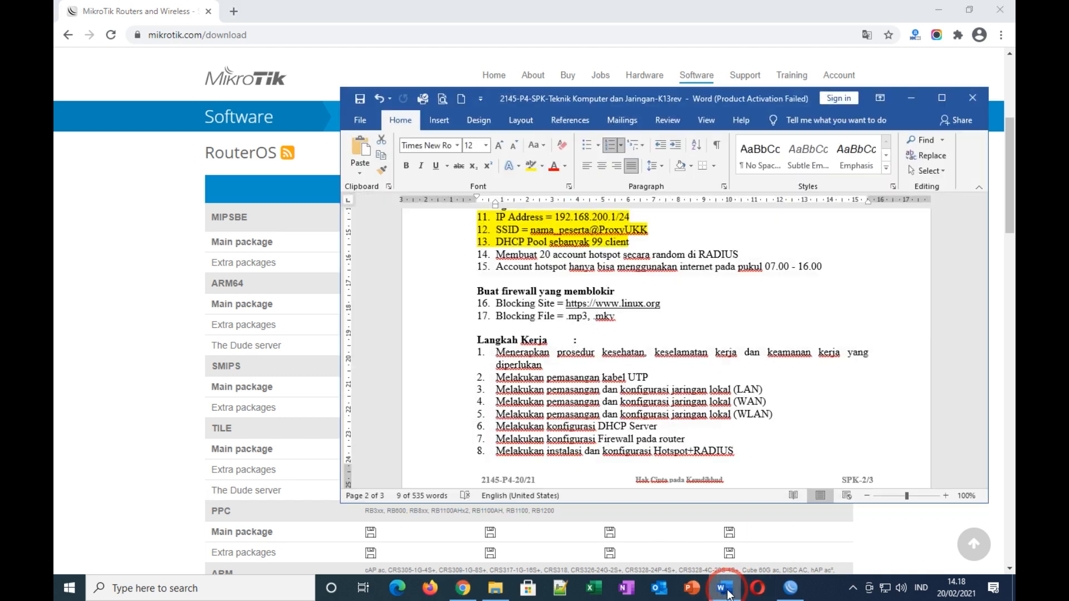
click(988, 358)
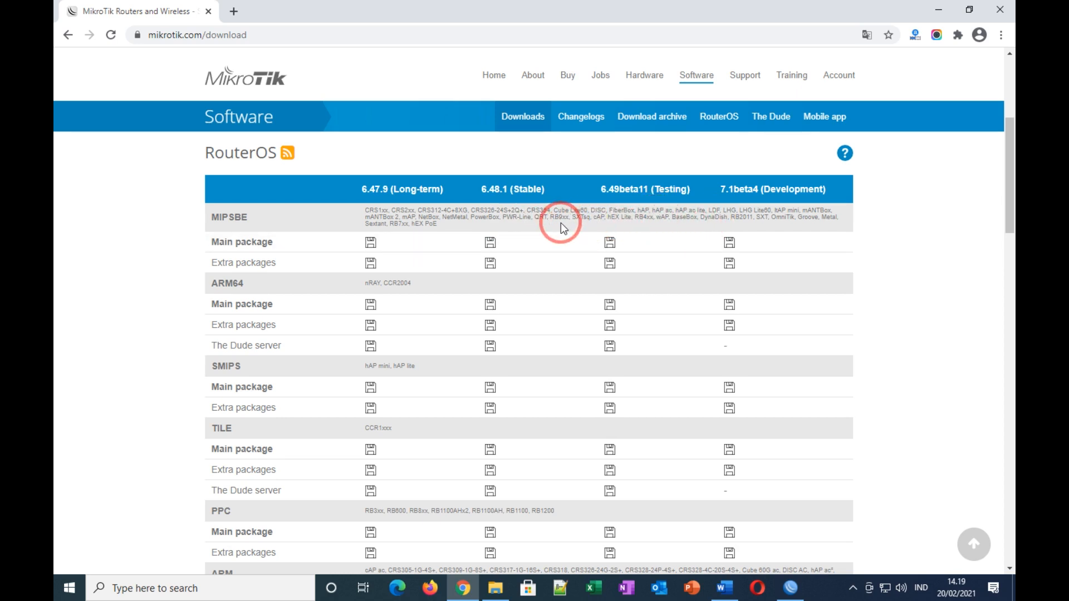
scroll(508, 229, down, 1)
scroll(510, 231, up, 1)
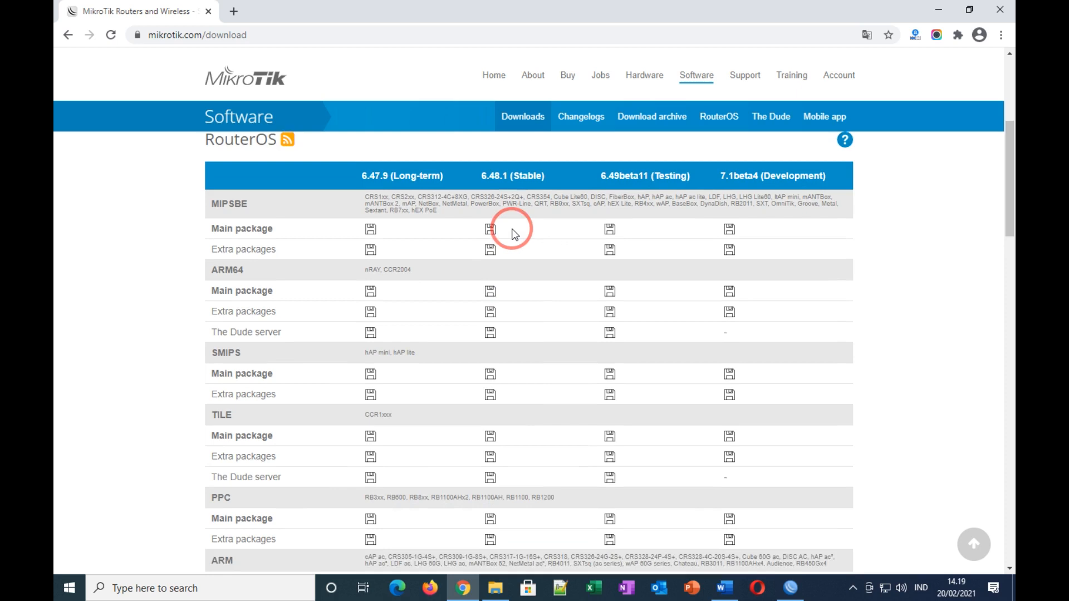
double_click(565, 221)
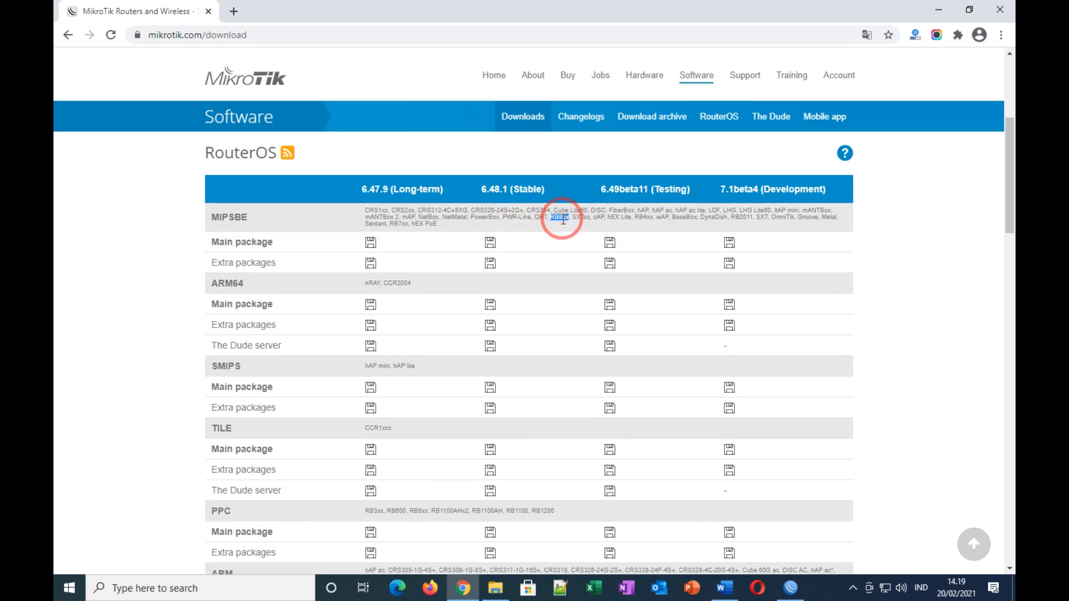
click(543, 246)
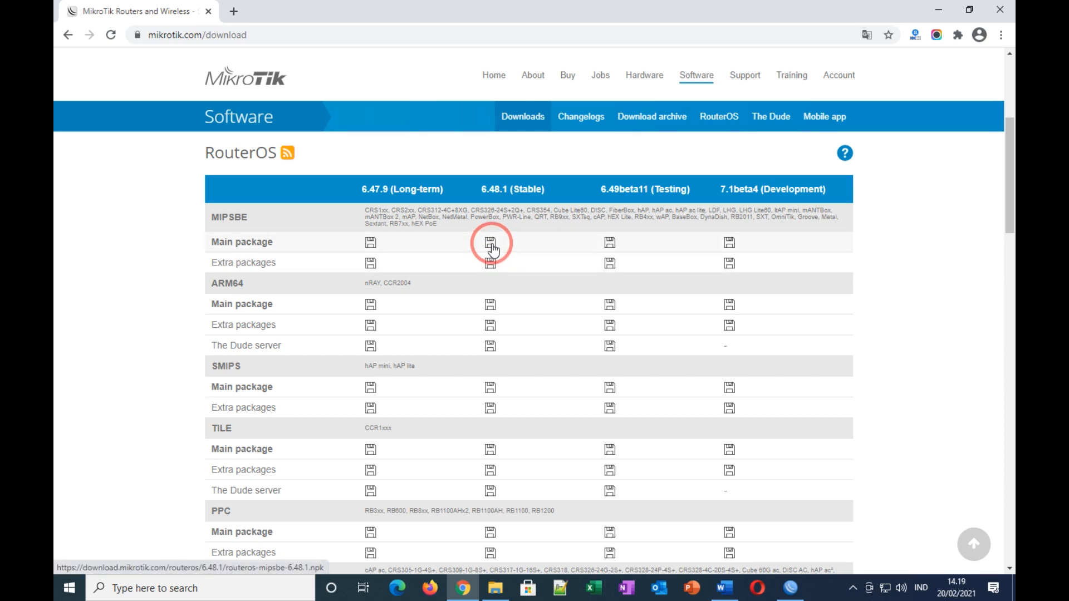
Step: Download the 6.48.1 MIPSBE extra packages zip, then quit Chrome and maximize WinBox
click(490, 264)
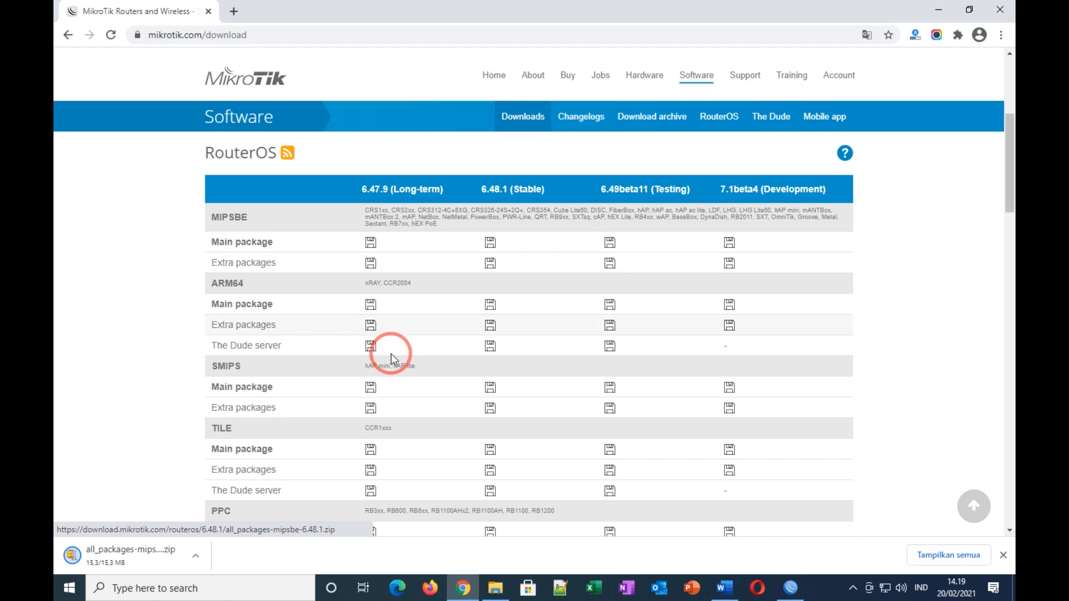
click(1003, 556)
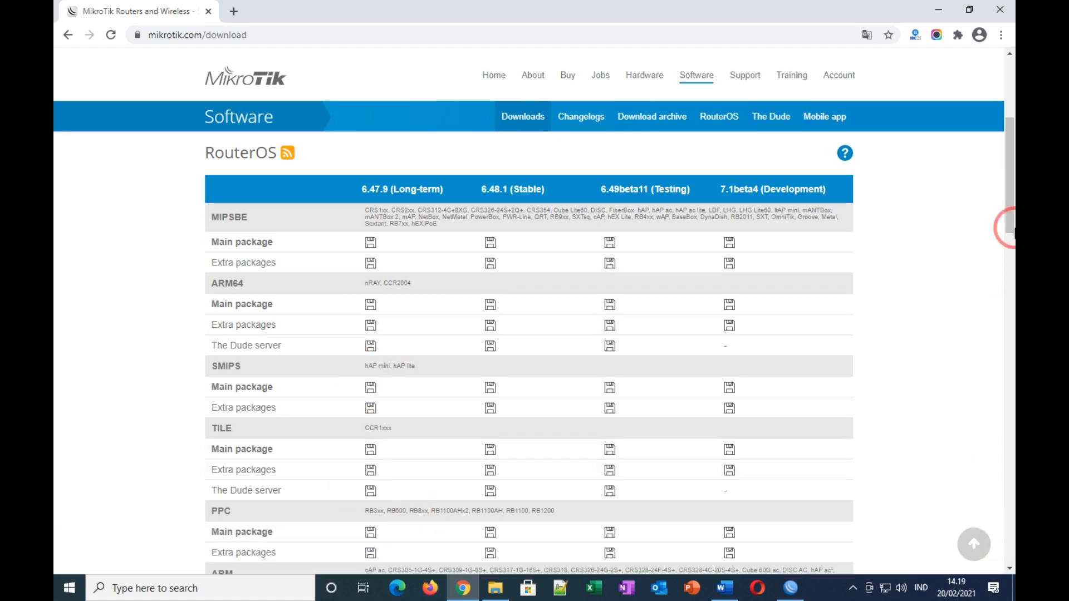
click(1001, 9)
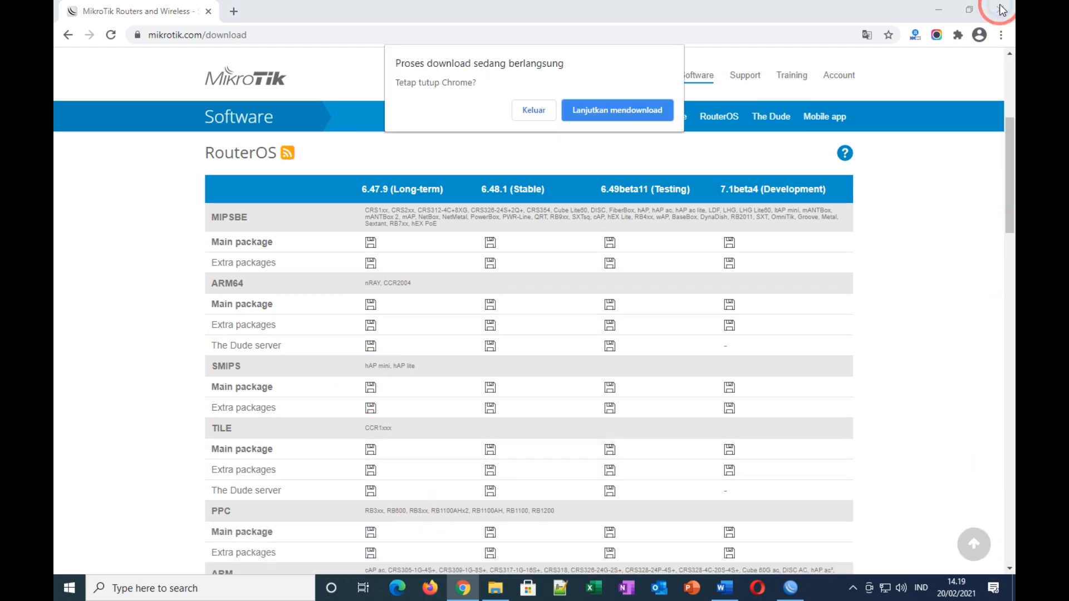
click(538, 111)
click(508, 14)
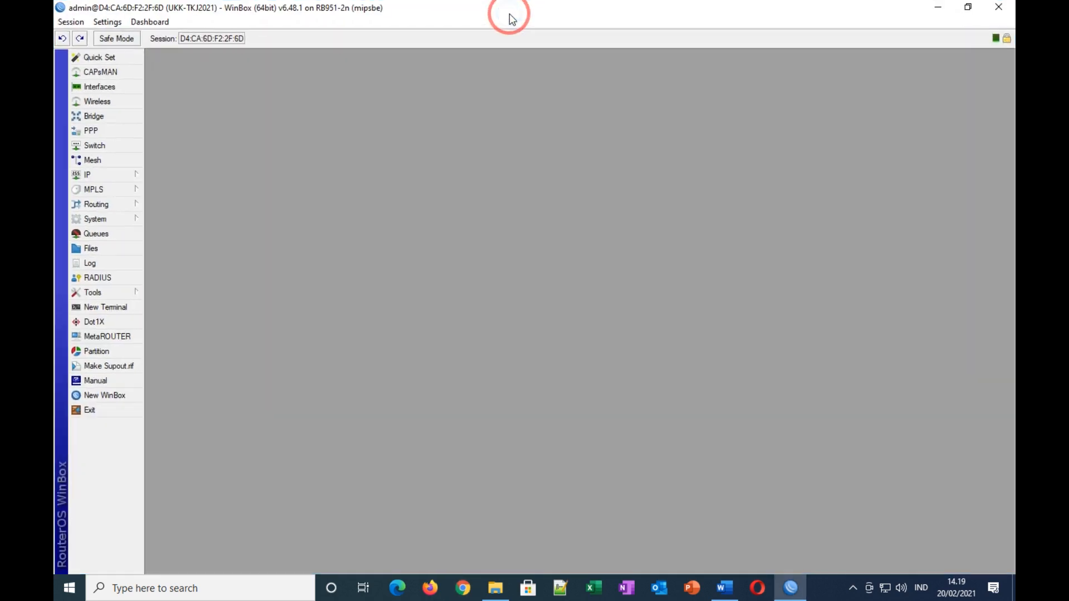
Step: Open Downloads\all_packages-mipsbe-6.48.1, select user-manager-6.48.1-mipsbe.npk, and place Explorer beside WinBox
click(966, 11)
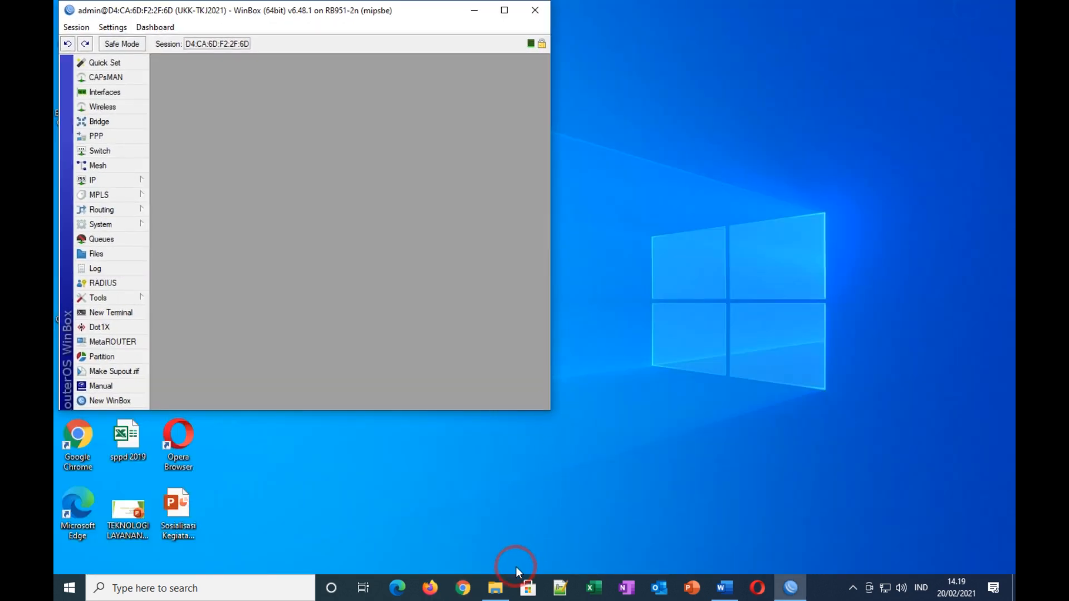
click(495, 588)
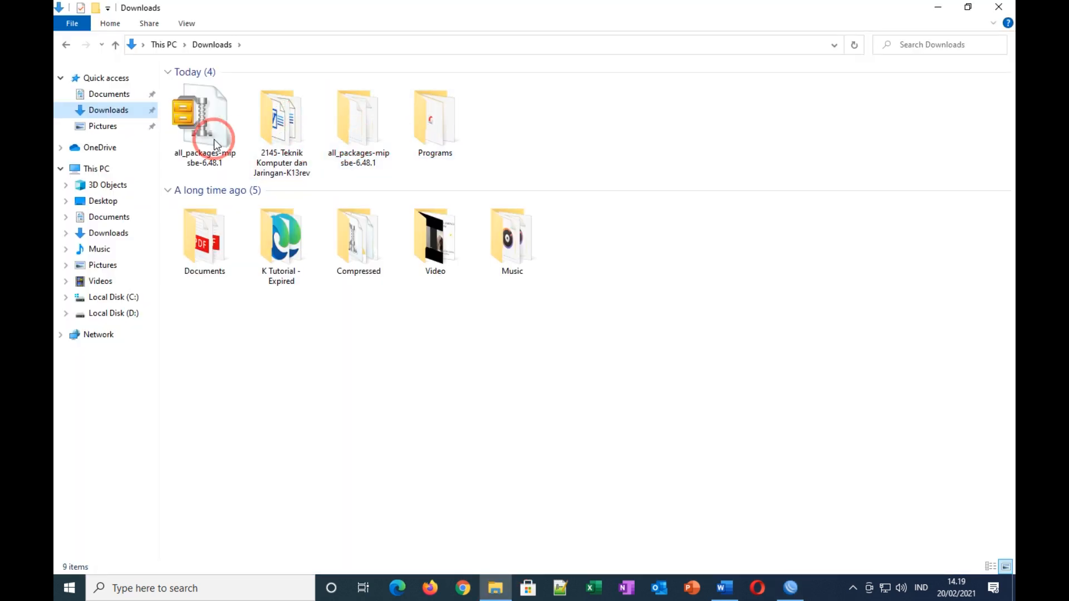
click(366, 142)
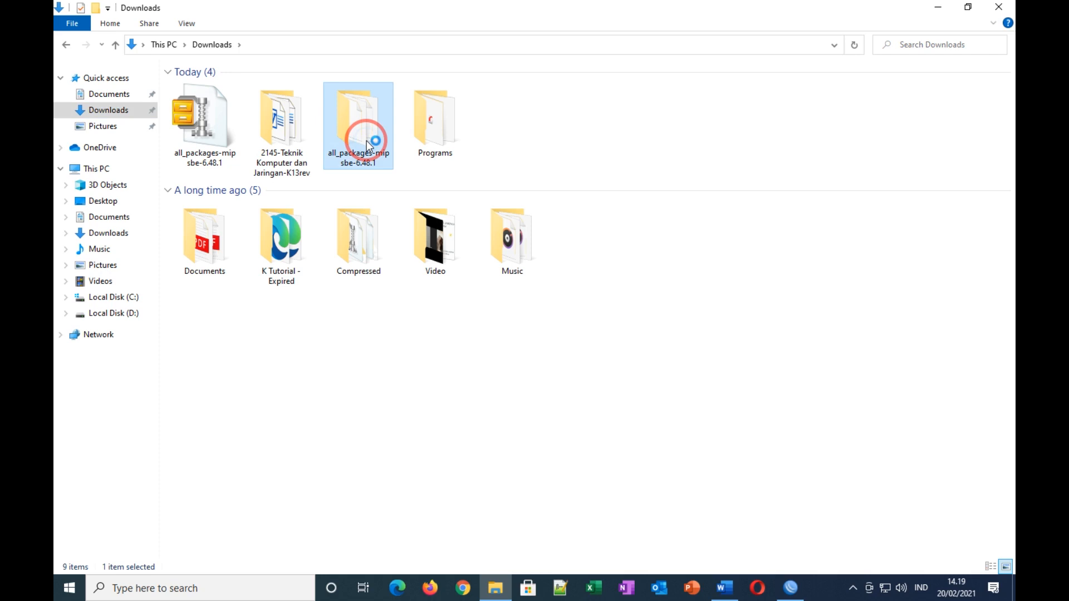
double_click(367, 141)
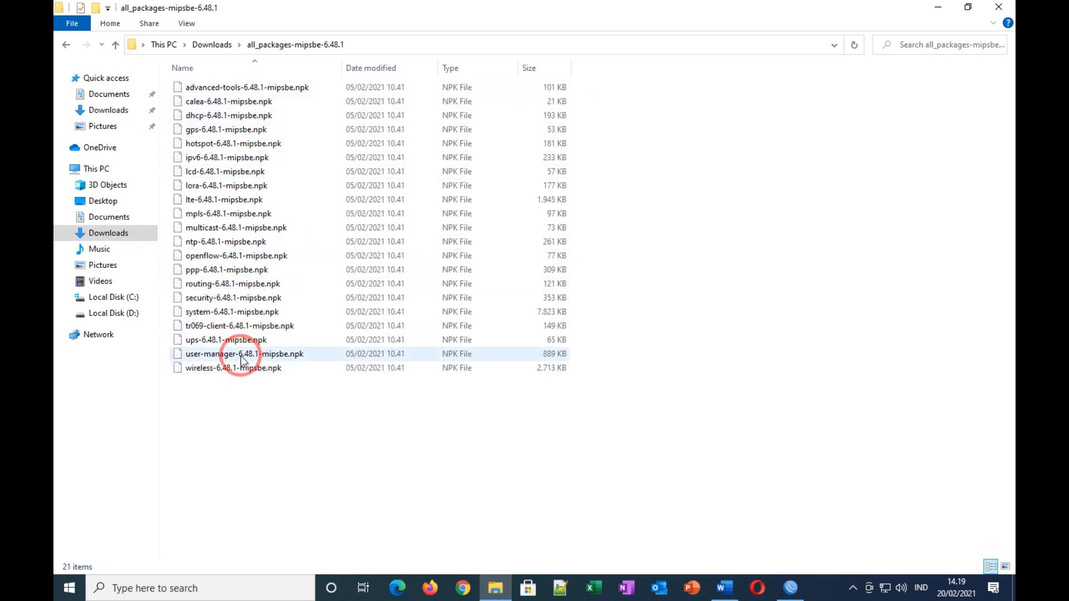
click(240, 356)
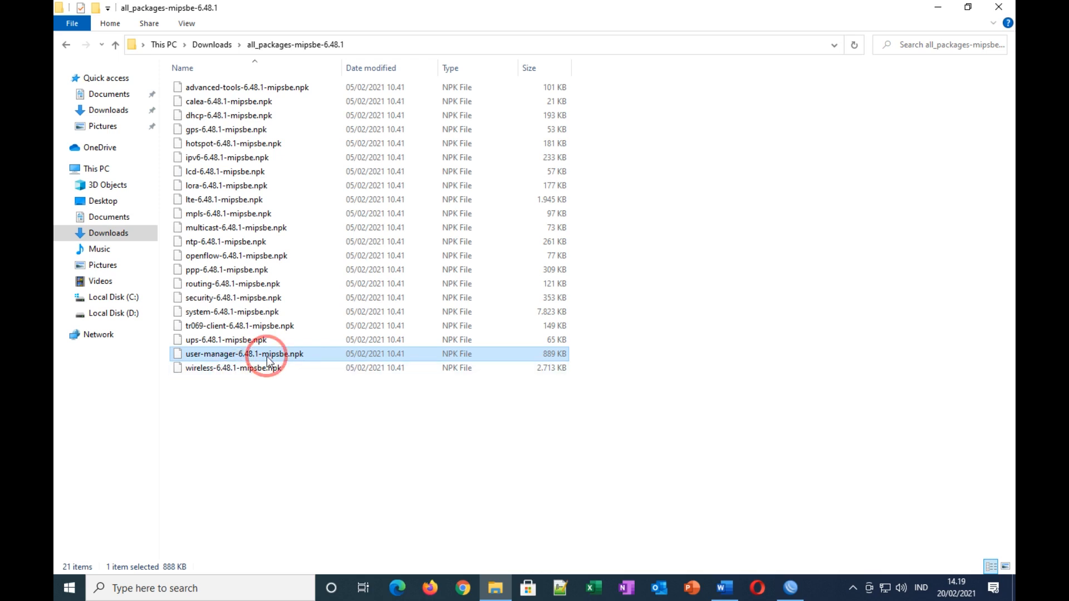
click(978, 7)
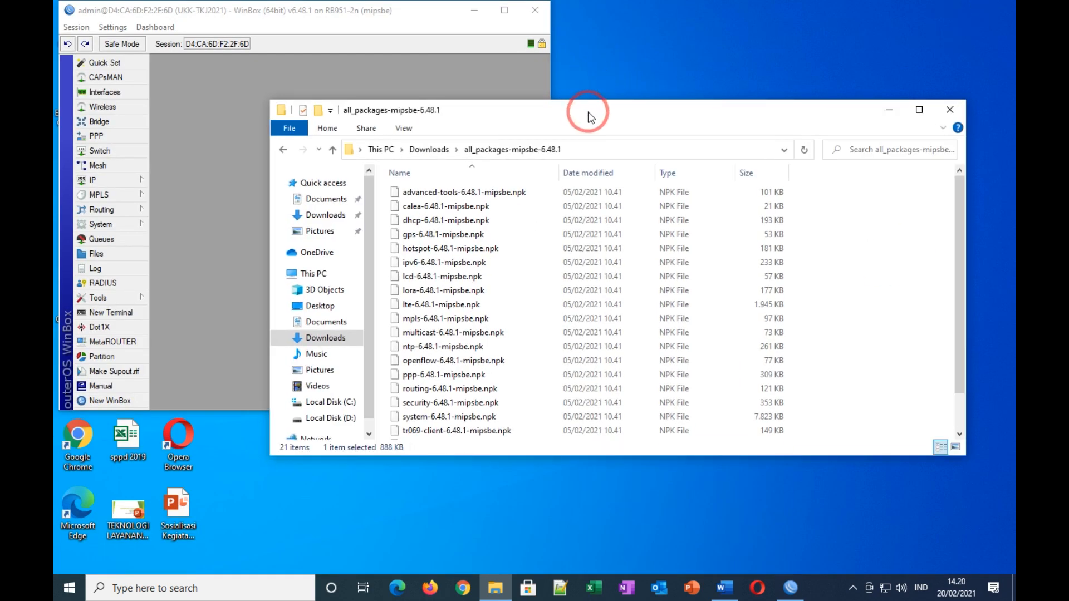
drag(592, 108, 880, 33)
click(477, 182)
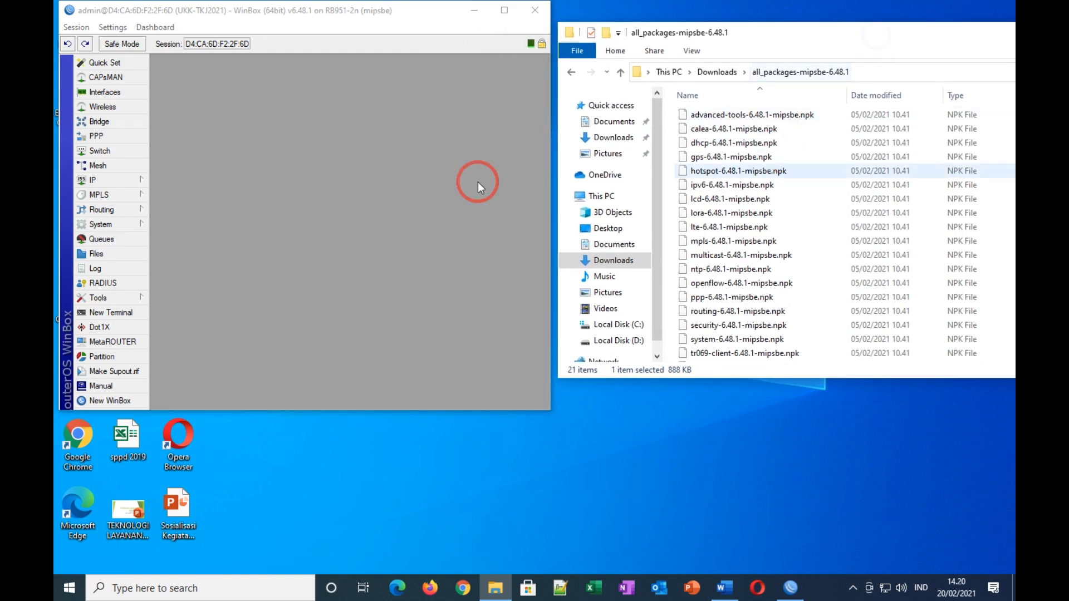
Step: Upload the user-manager .npk package from Explorer into the router's Files list
click(96, 254)
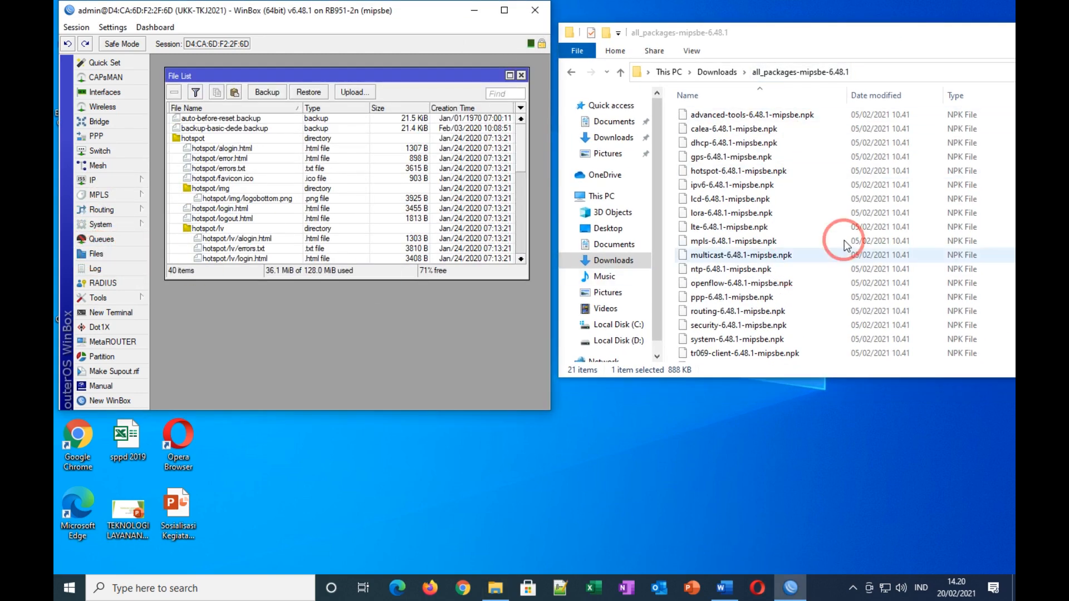
scroll(748, 310, down, 1)
click(744, 341)
drag(785, 346, 377, 225)
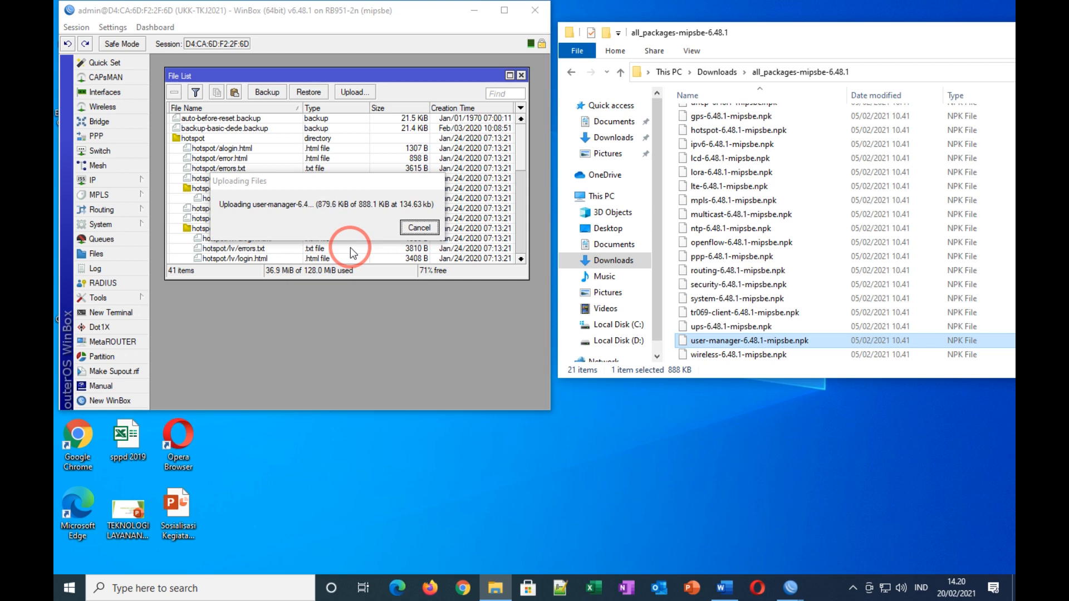
drag(523, 142, 520, 243)
Step: Delete the uploaded user-manager .npk file and close the Files window
click(231, 248)
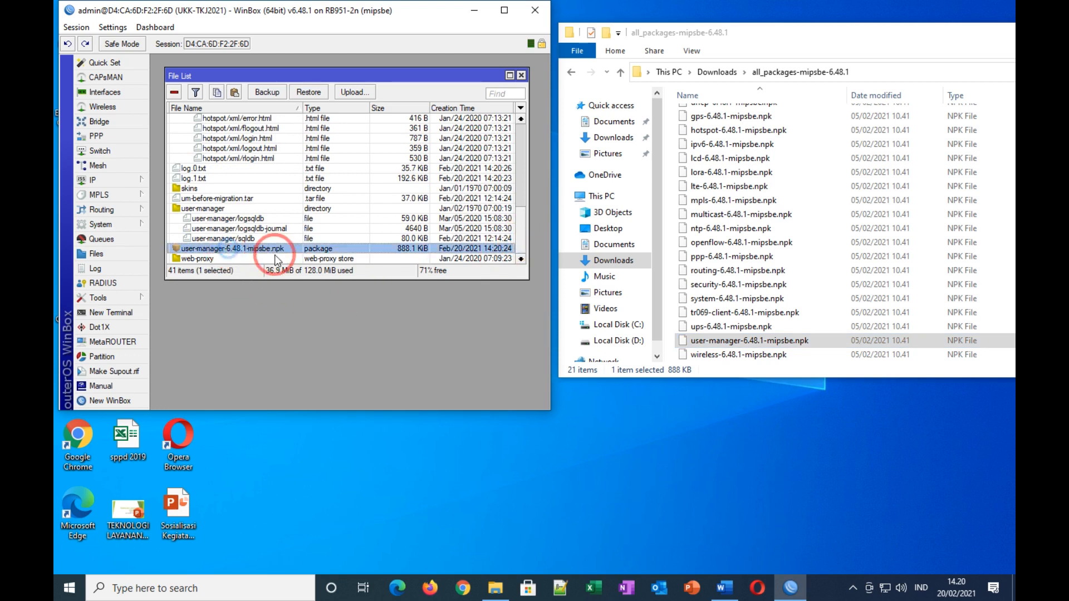
click(100, 223)
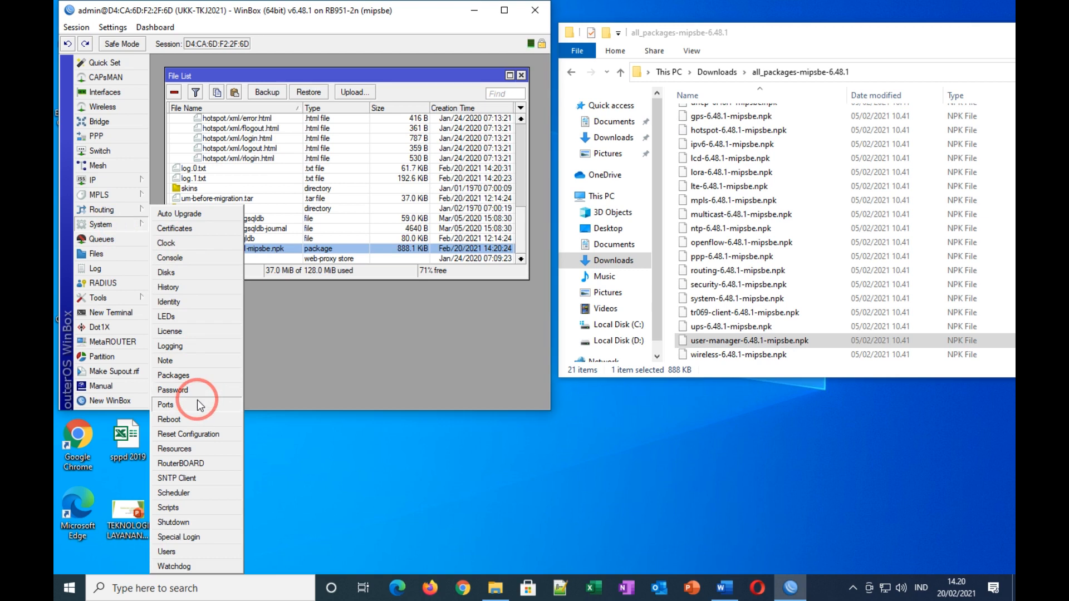
click(365, 224)
click(365, 228)
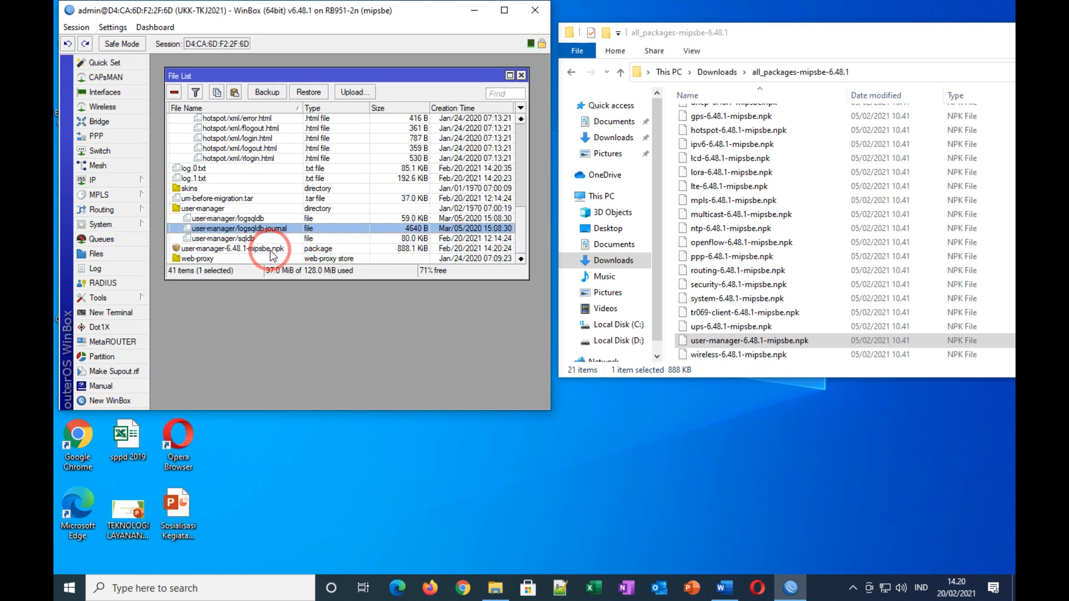
click(271, 252)
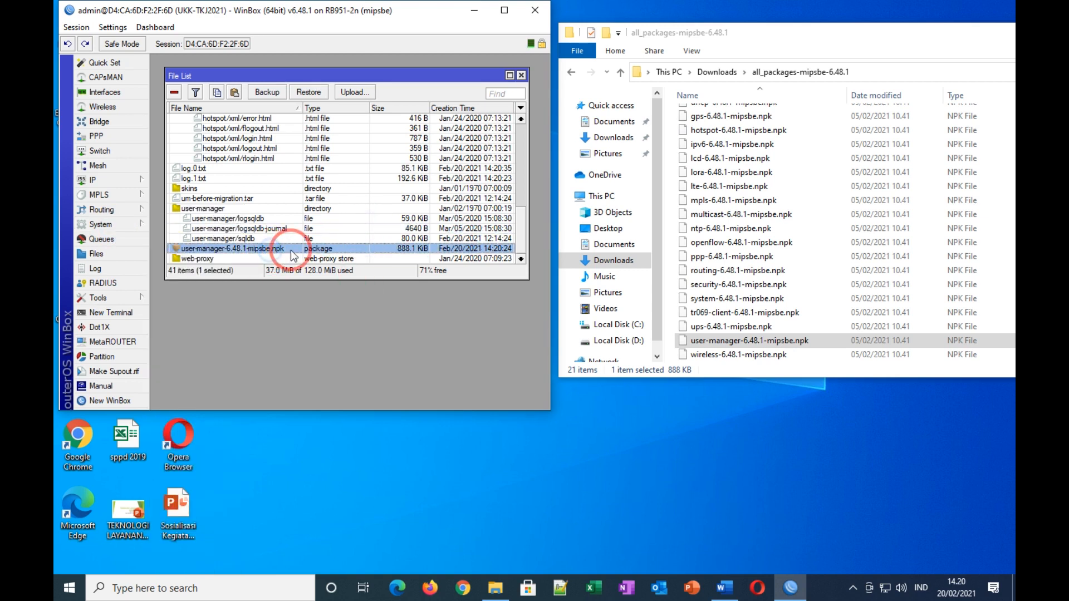
click(176, 93)
click(522, 75)
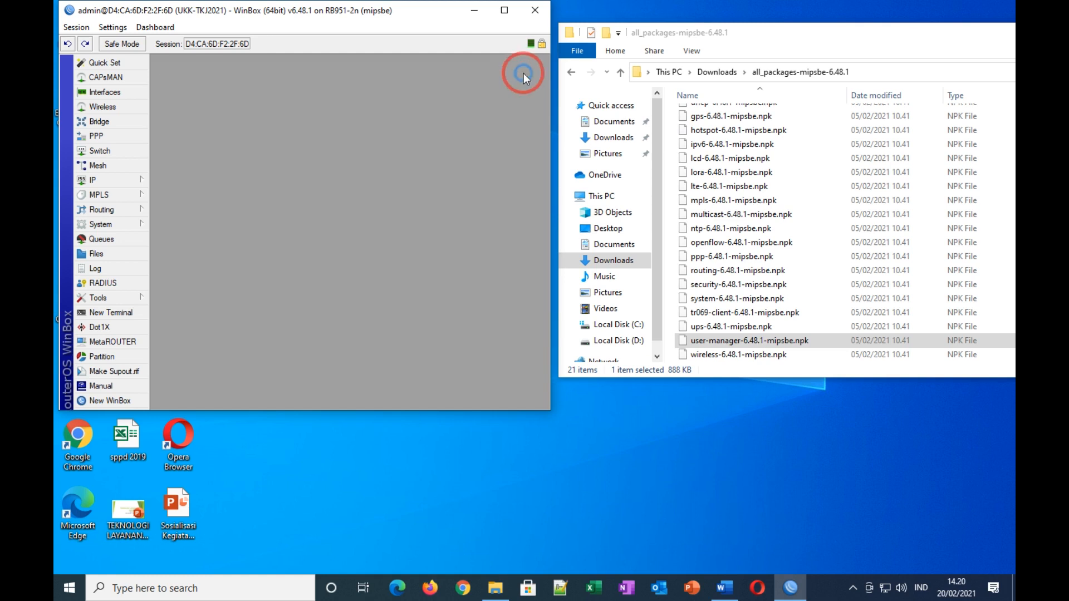
Step: Maximize WinBox and confirm user-manager 6.48.1 is listed under System > Packages
drag(969, 37, 840, 54)
drag(988, 54, 880, 61)
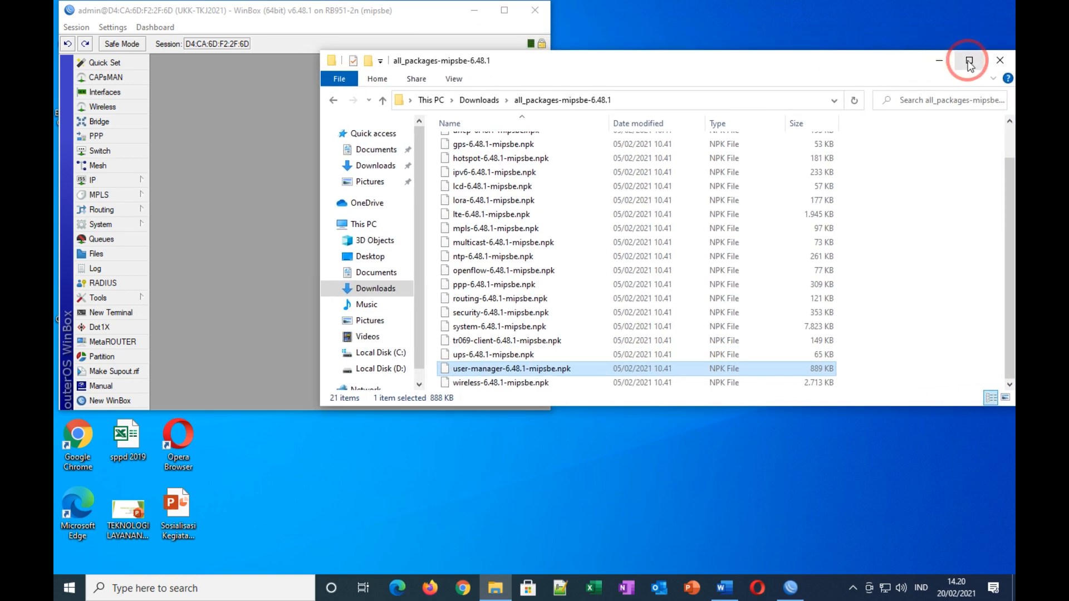
click(947, 62)
click(503, 10)
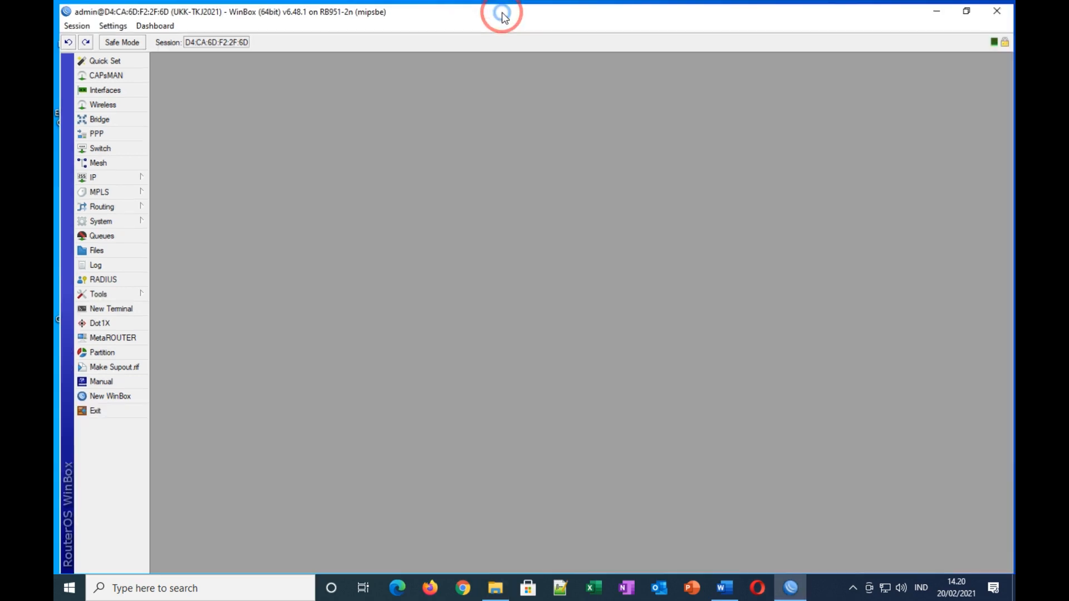
click(109, 218)
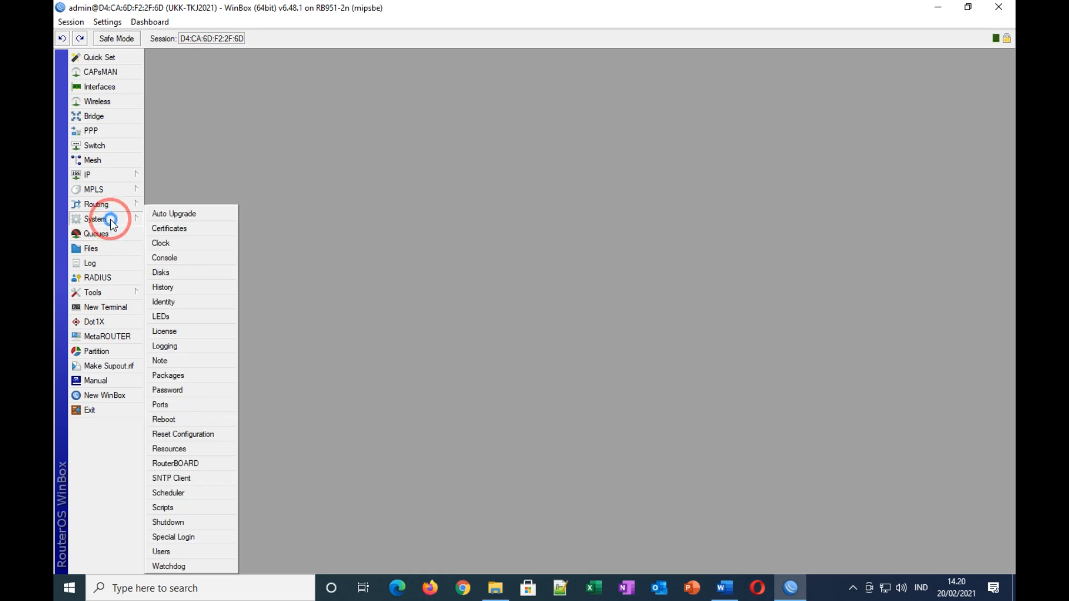
click(181, 375)
click(191, 354)
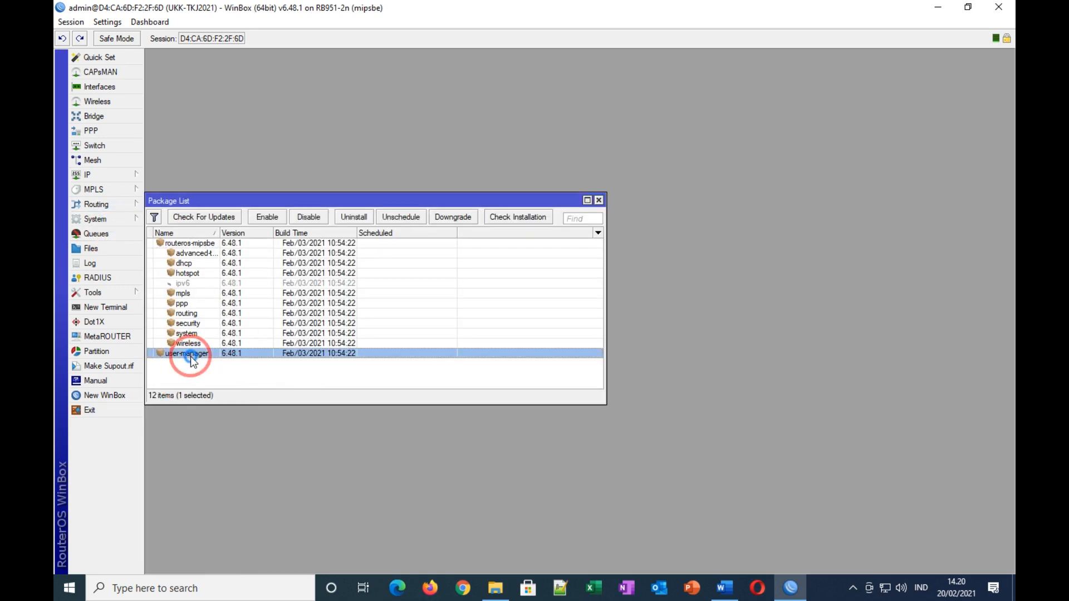
click(600, 201)
click(724, 589)
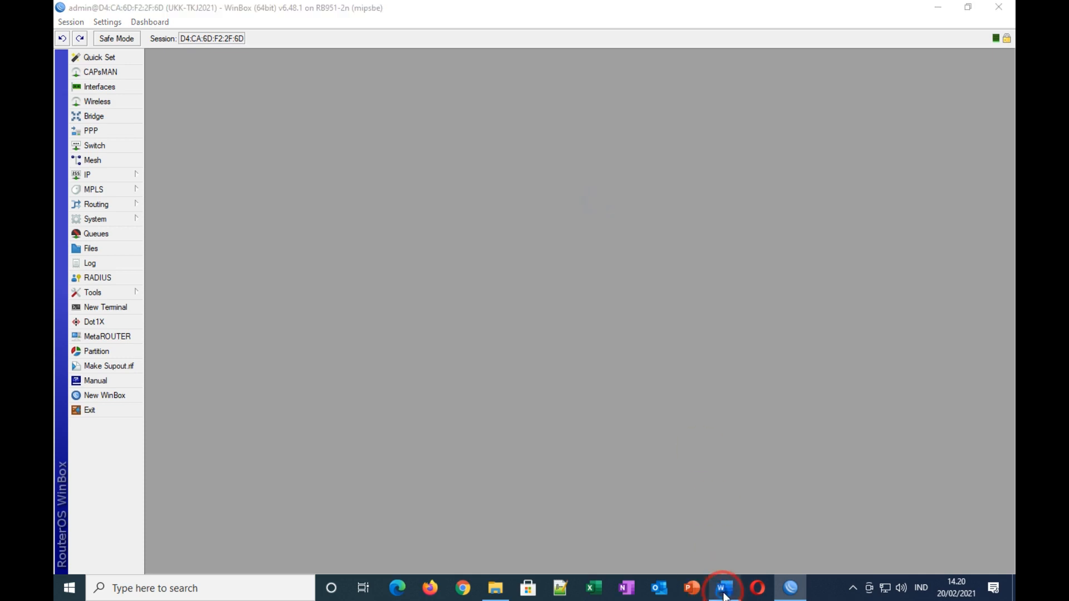
Step: Scroll to the Jaringan Wireless requirements and highlight item 14 about 20 random hotspot accounts
scroll(747, 394, down, 8)
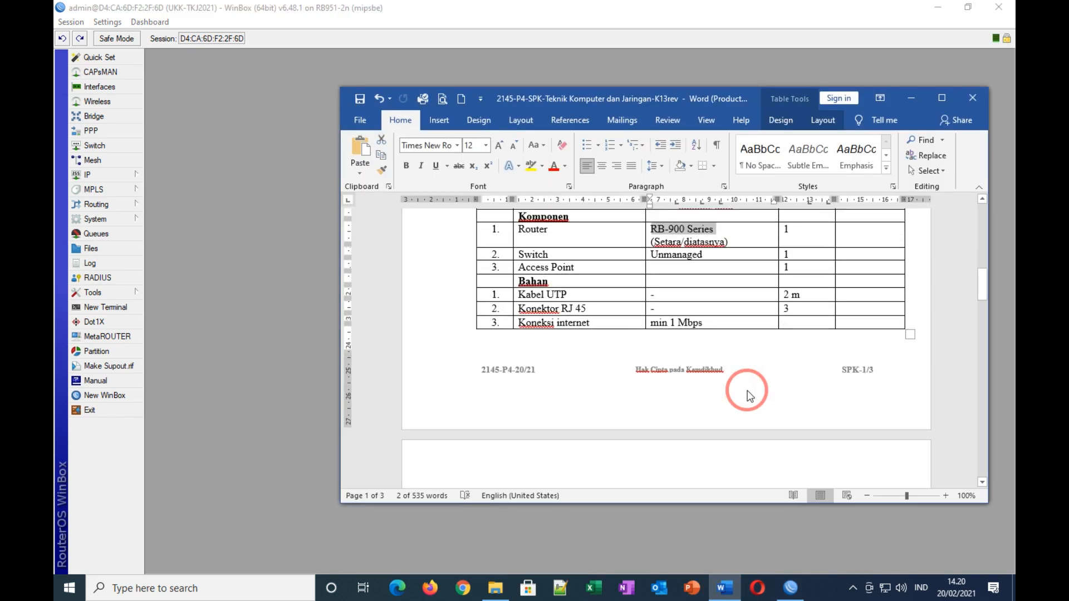
scroll(748, 394, down, 9)
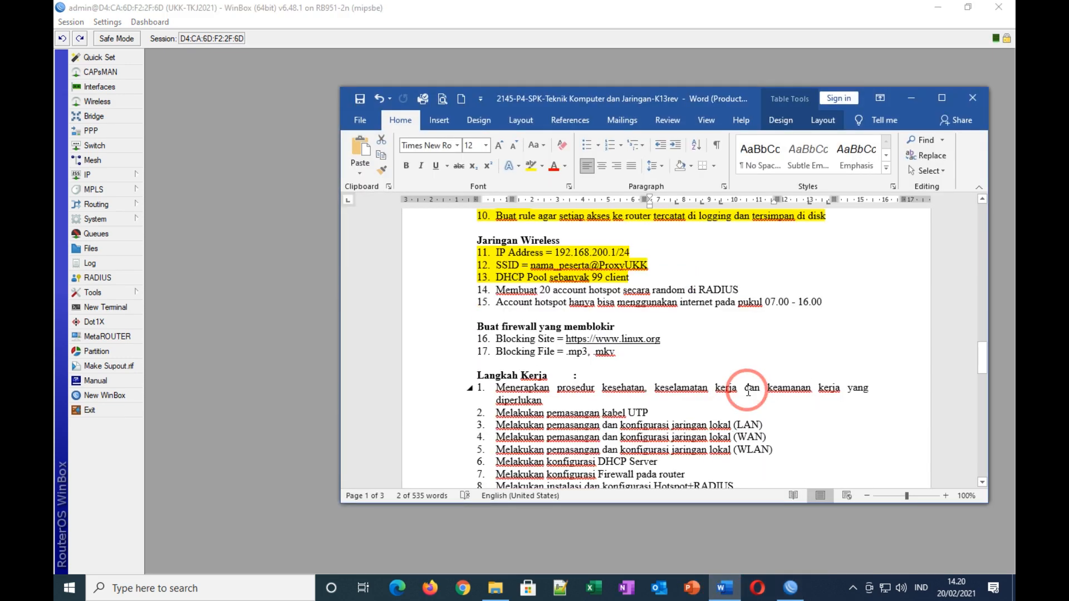
drag(495, 289, 742, 288)
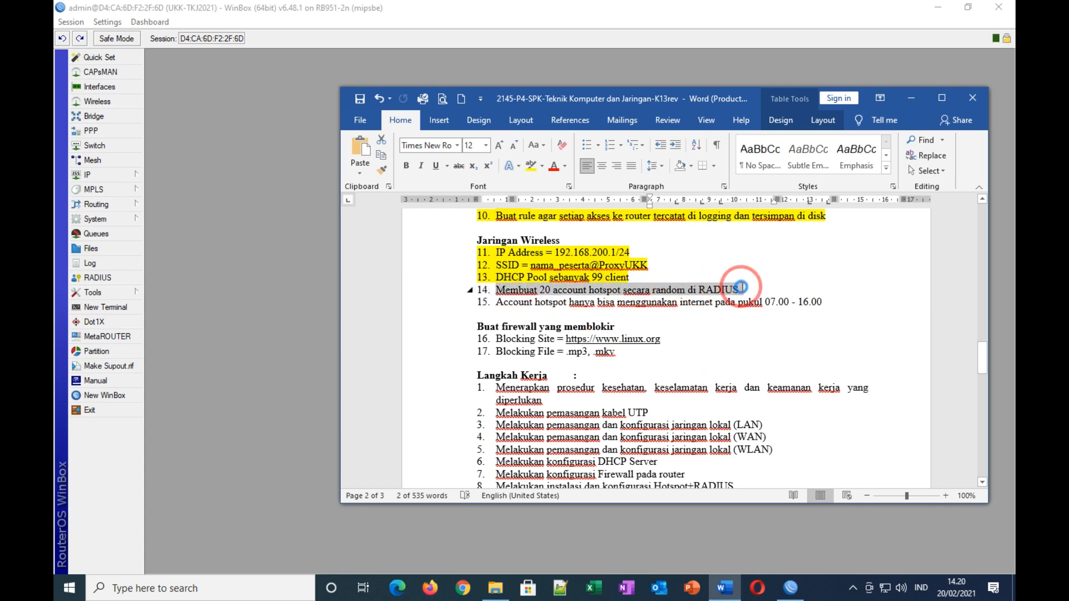
click(728, 322)
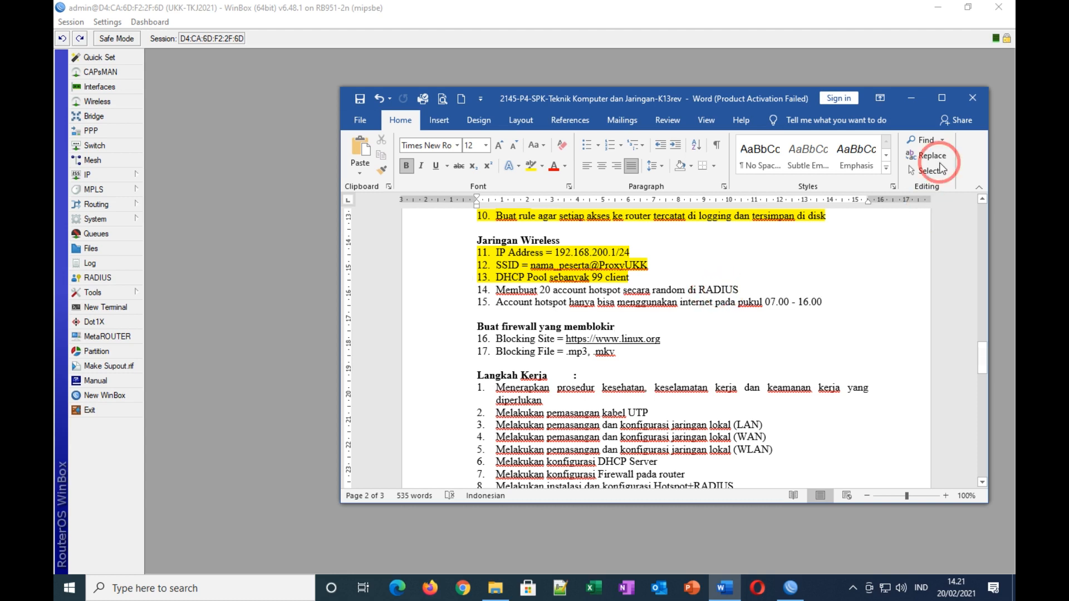
Step: Start the Hotspot Setup wizard from IP > Hotspot Servers on interface Jaringan Wireless
click(910, 98)
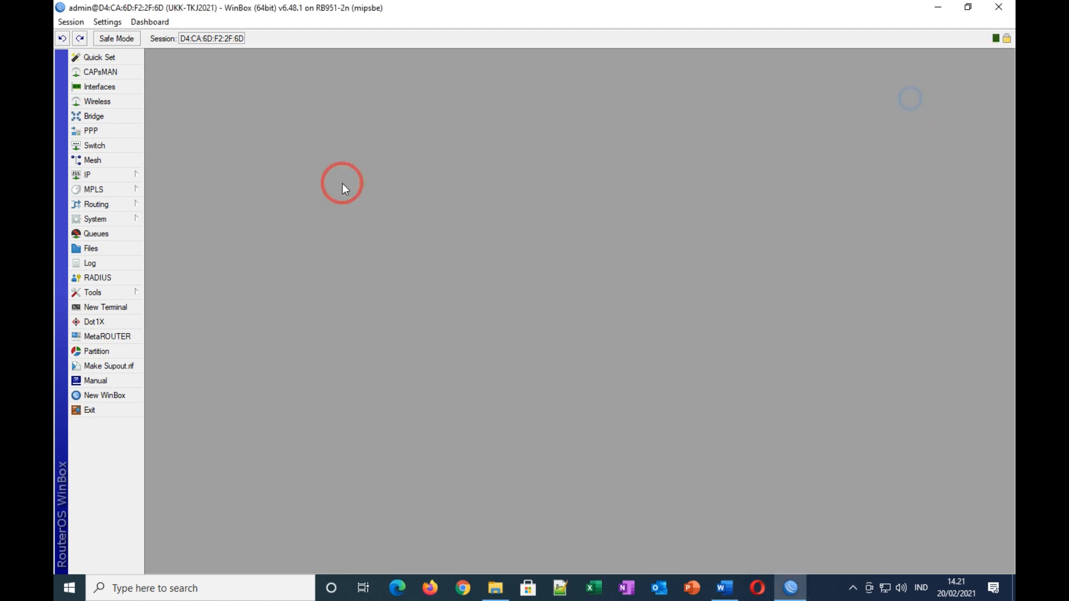
click(102, 175)
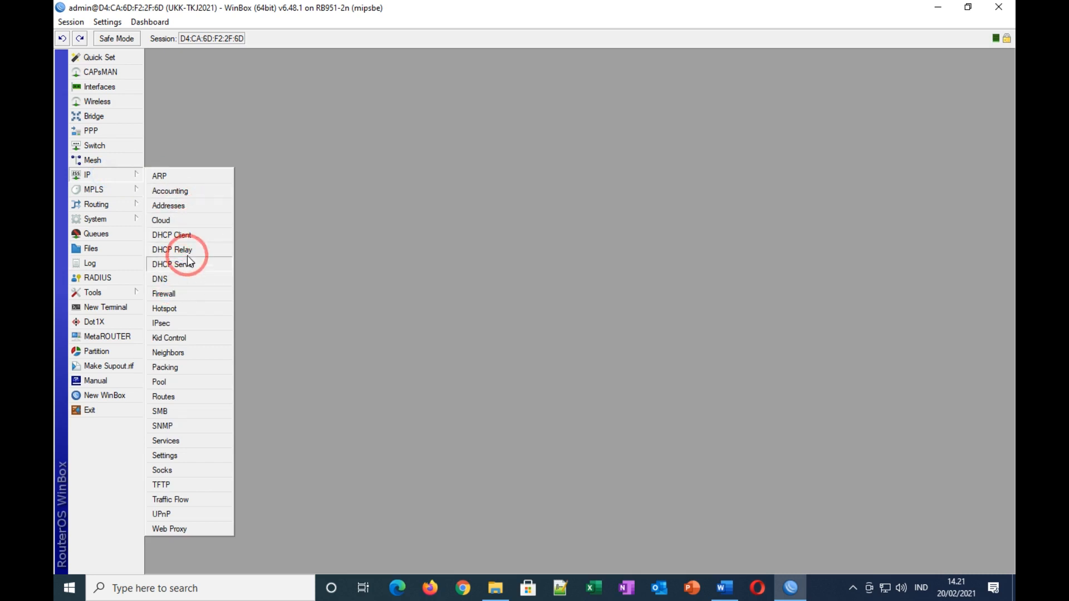
click(172, 308)
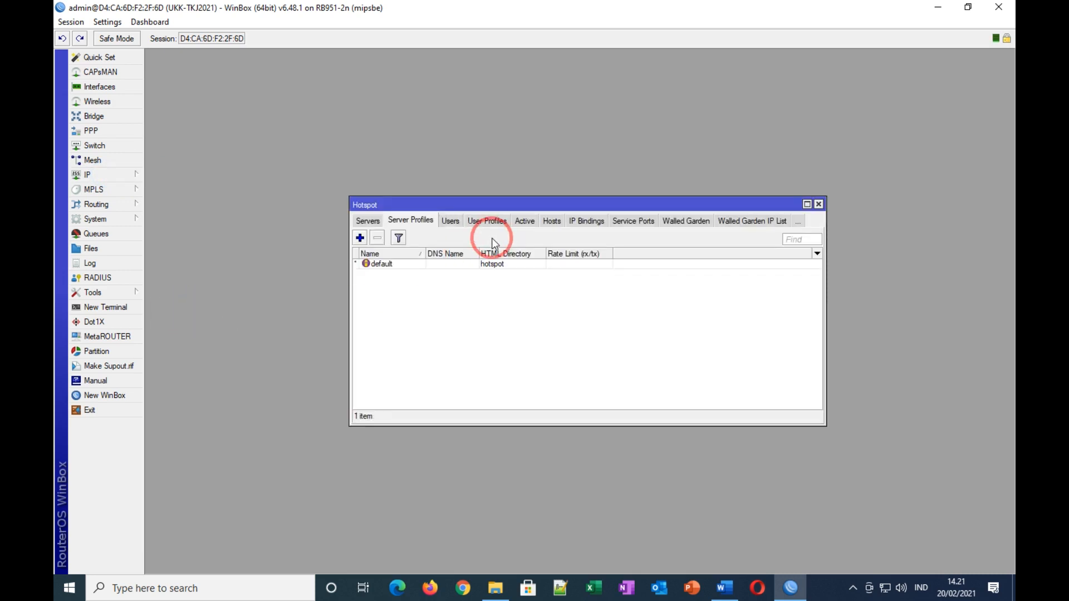
click(369, 222)
click(534, 238)
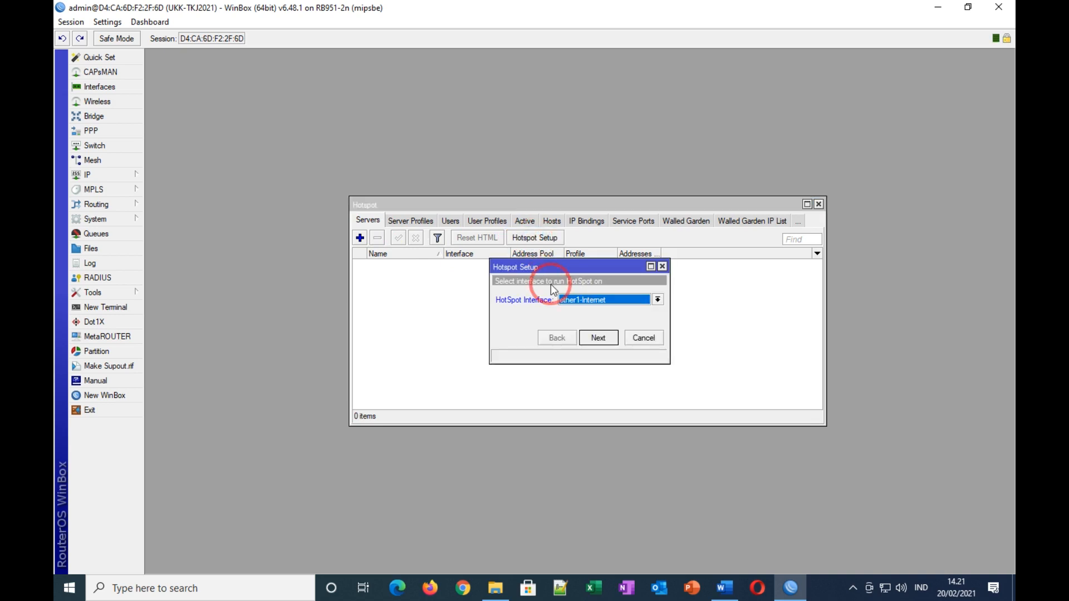
click(593, 300)
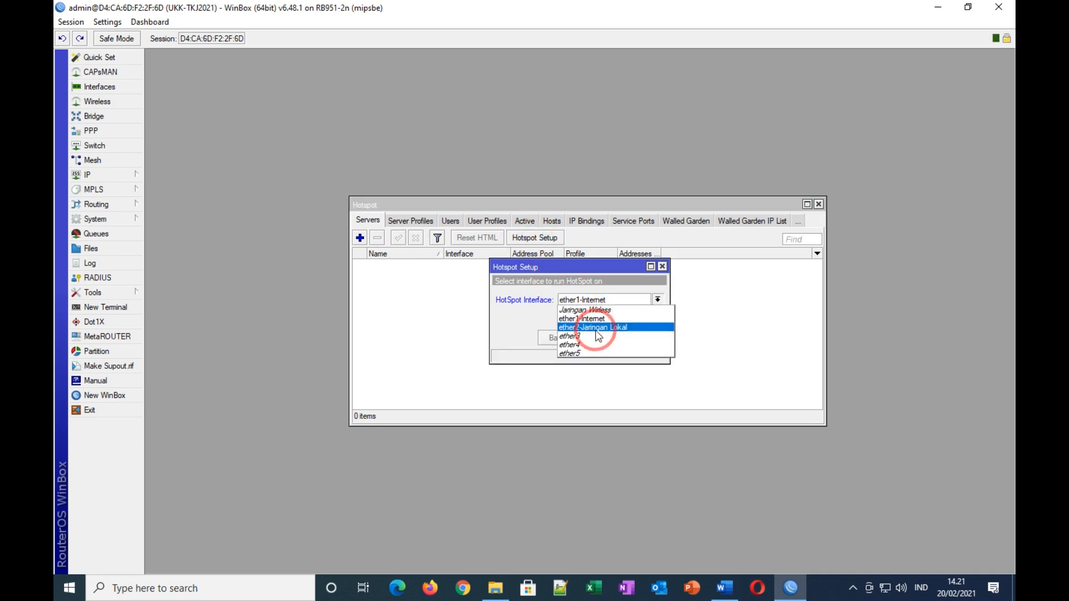
click(600, 311)
Step: Keep the default address, pool, certificate, SMTP and DNS 8.8.8.8, and set DNS name ukk.tkj
click(600, 337)
click(606, 340)
click(606, 340)
click(606, 340)
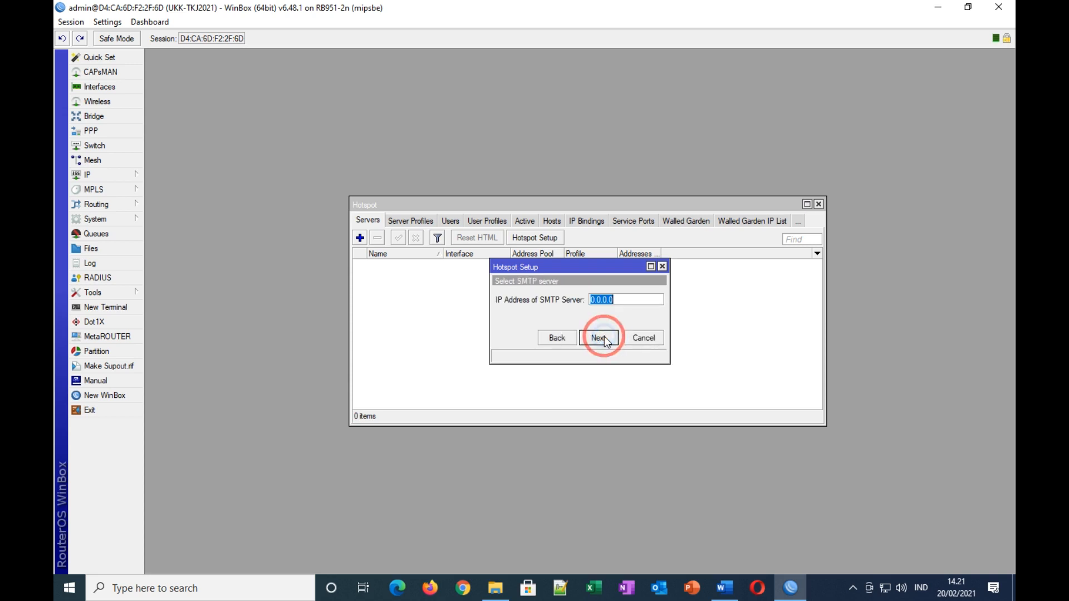
click(606, 340)
click(606, 340)
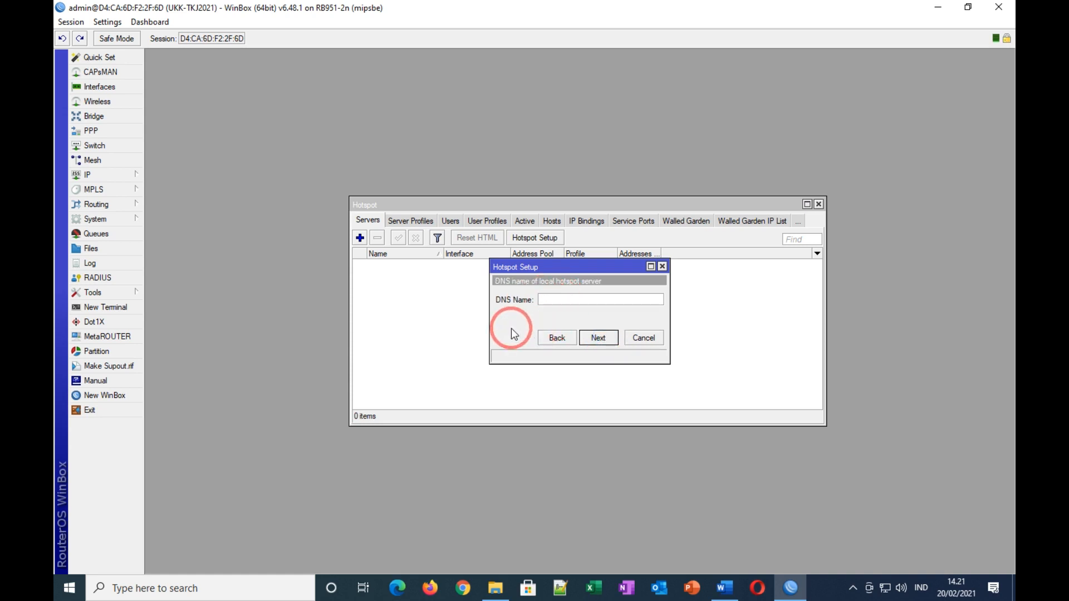
text(ukk.tkj)
Step: Create the local hotspot user with a password and complete the setup
click(600, 338)
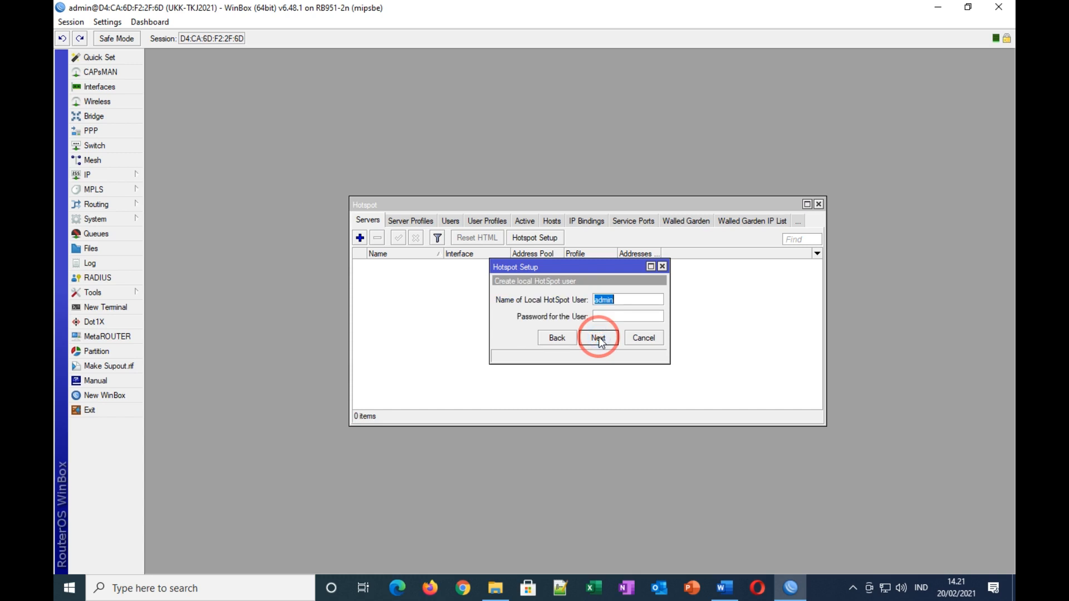
click(606, 319)
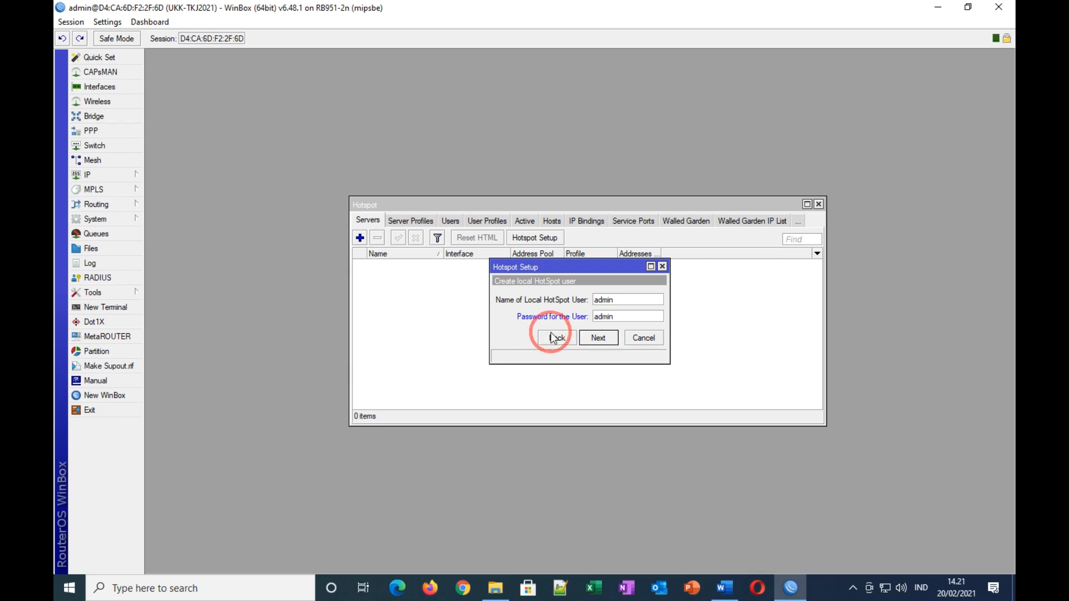
click(599, 341)
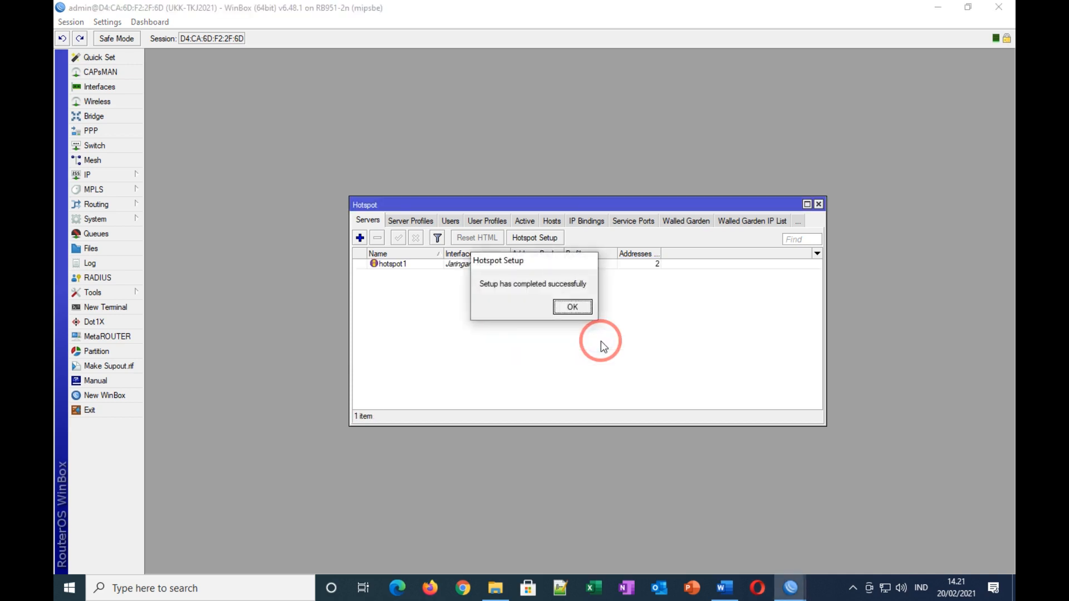
click(573, 308)
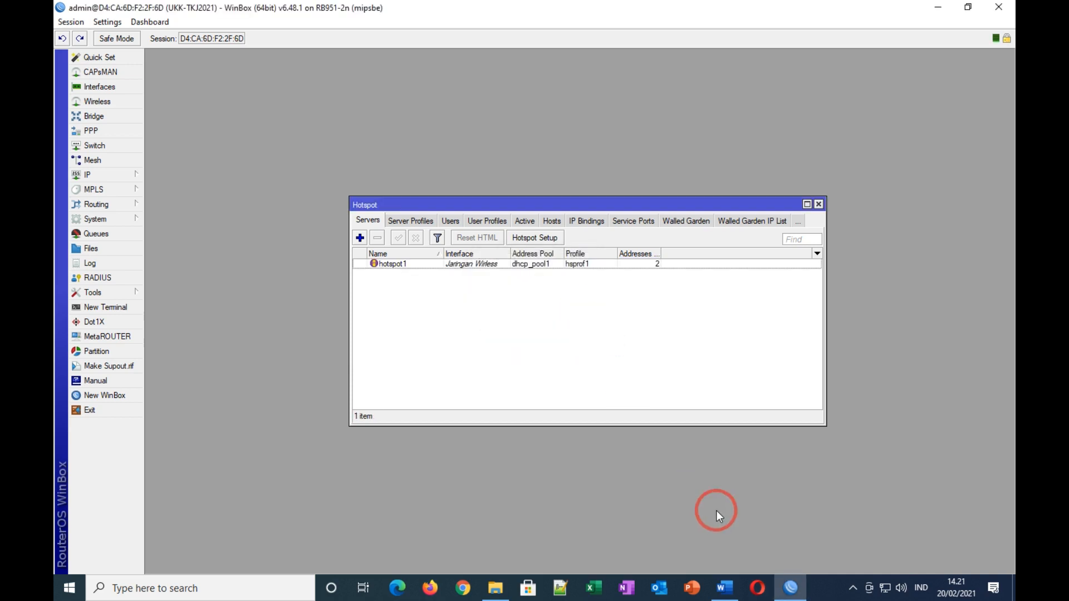
Step: Review task item 14 about 20 RADIUS accounts in Word, then minimize the document
click(725, 595)
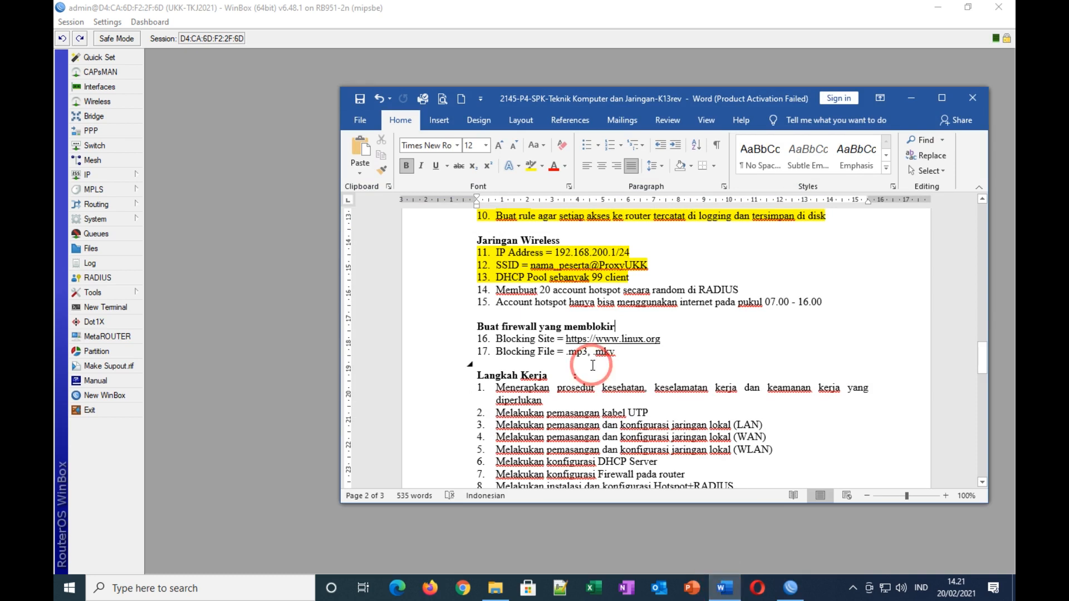
drag(493, 290, 735, 289)
click(910, 339)
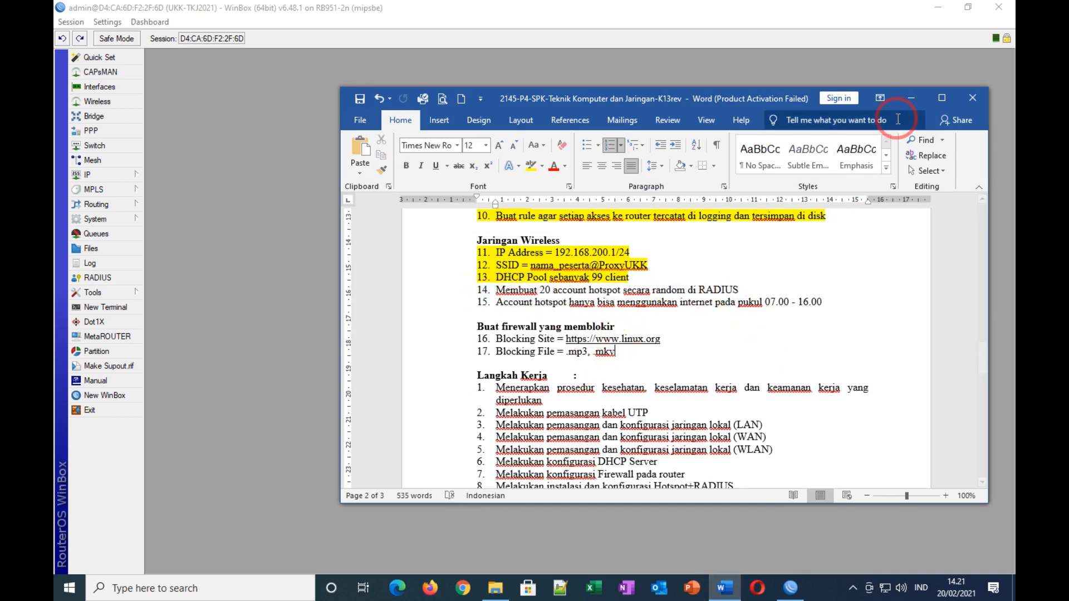
click(914, 95)
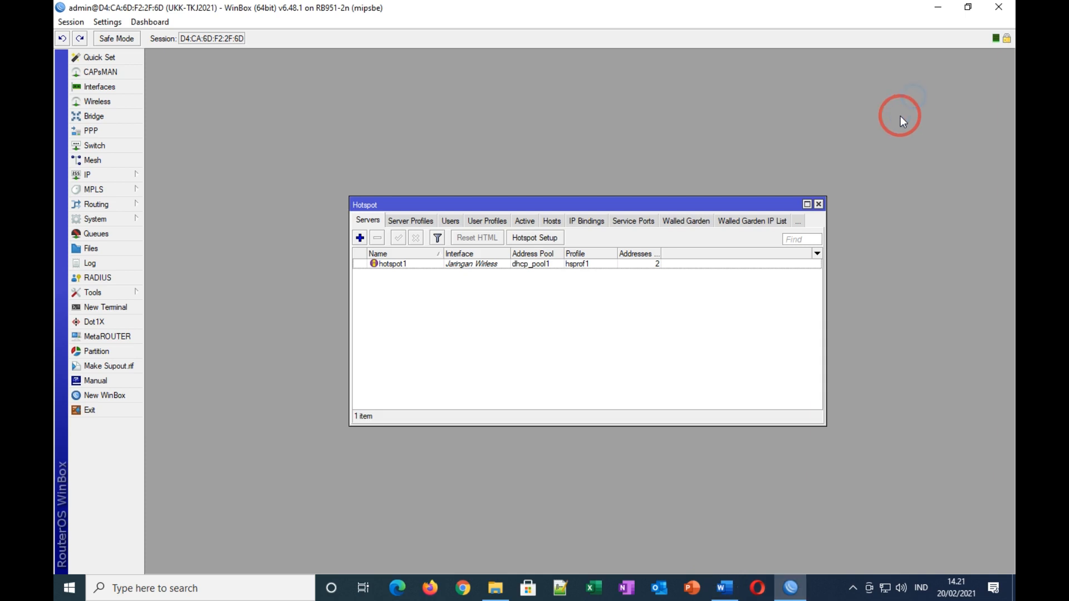
Step: Add a new RADIUS server entry for the hotspot service with address 127.0.0.1
click(820, 204)
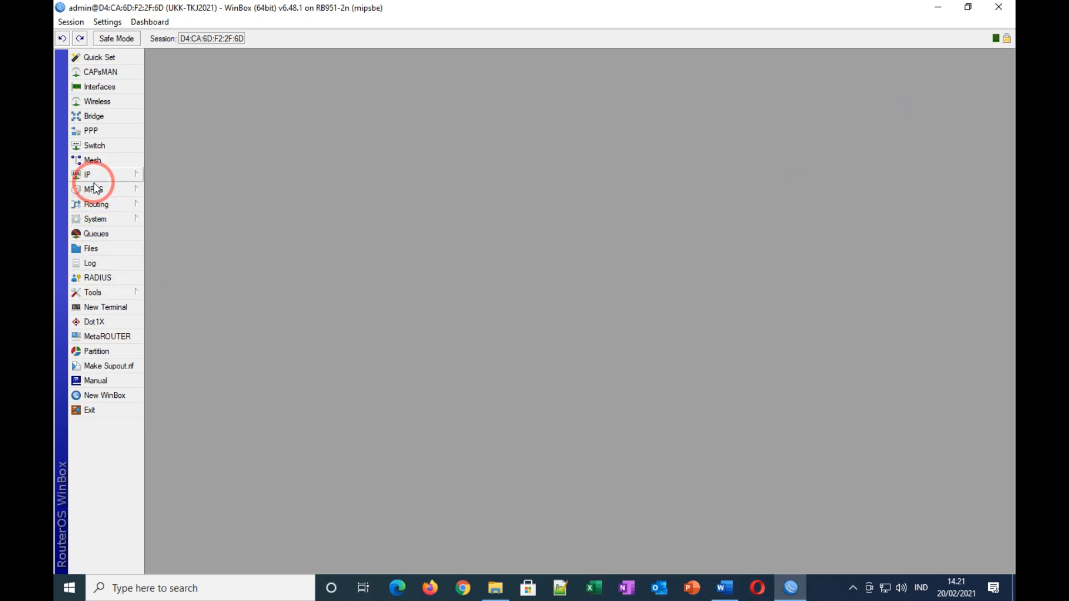
click(99, 278)
click(373, 230)
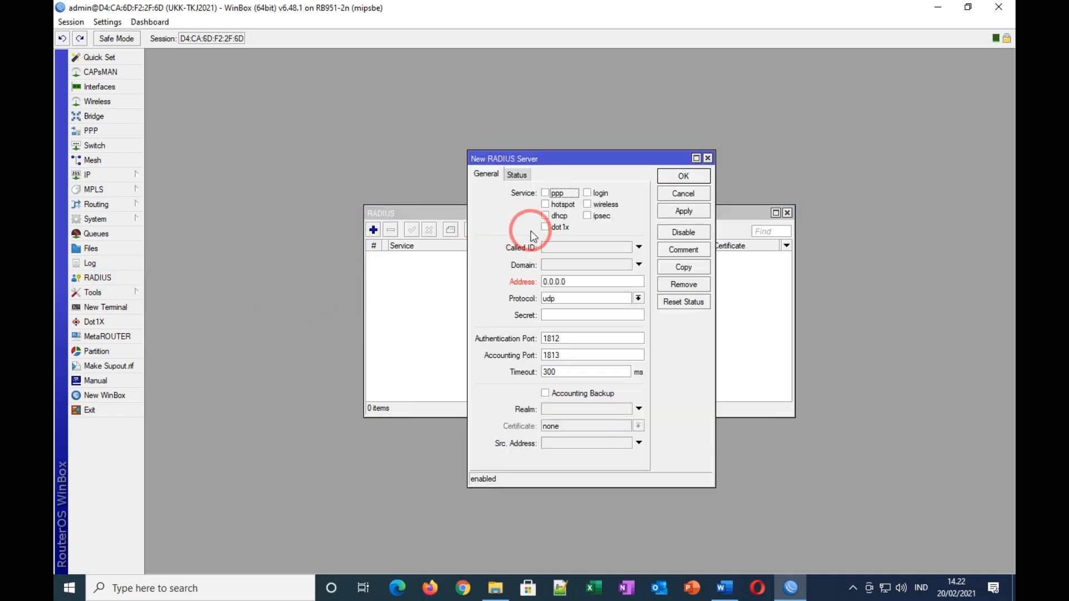
click(546, 205)
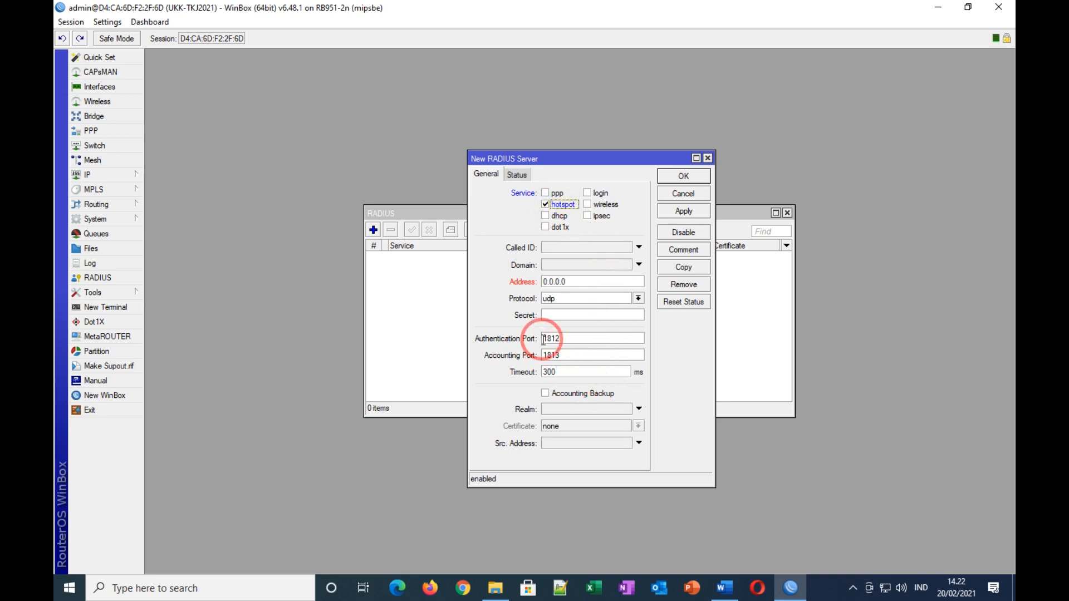
double_click(566, 283)
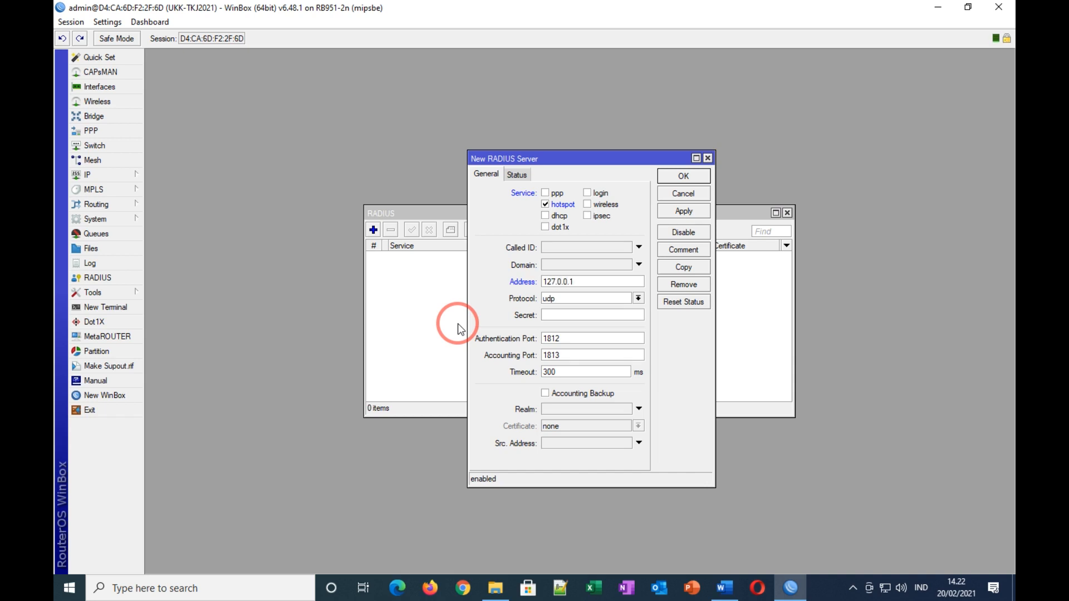
Step: Enter the RADIUS shared secret, toggling Hide Passwords, and apply the new server
click(568, 316)
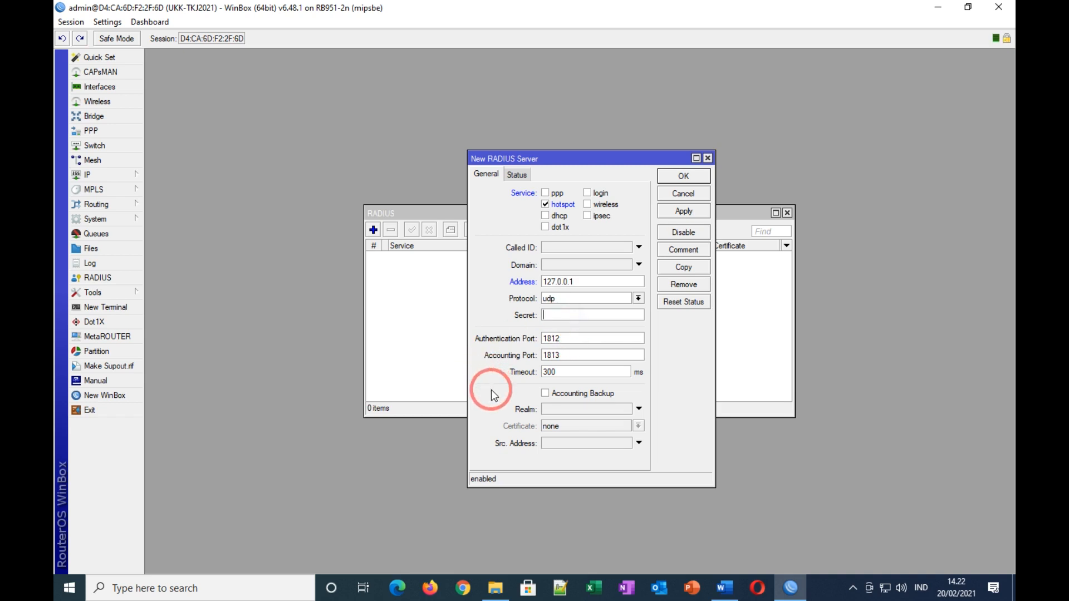
text(u)
key(BackSpace)
click(107, 22)
click(123, 52)
click(580, 315)
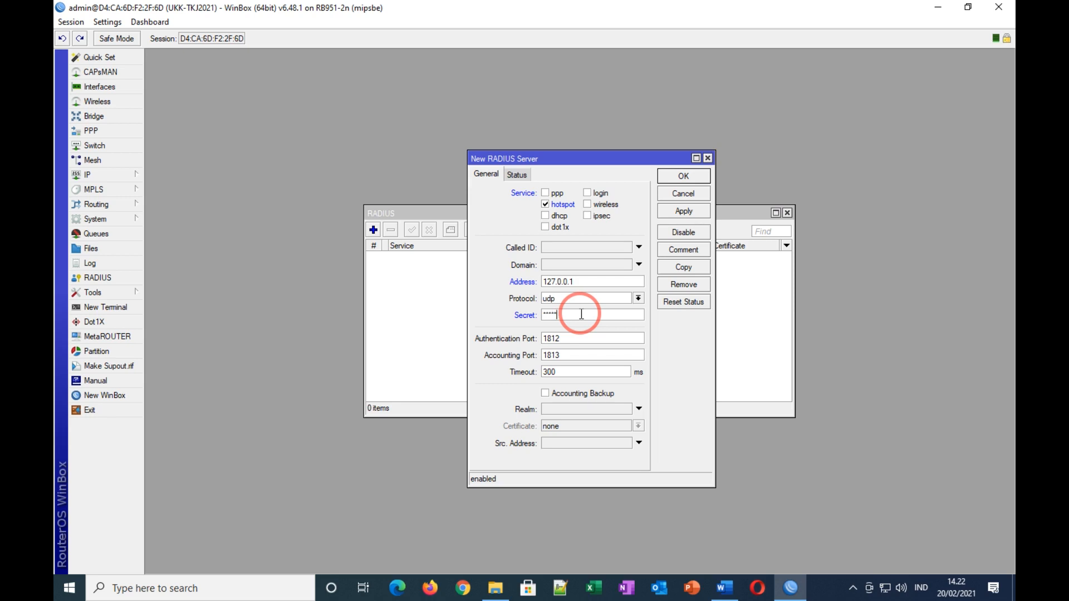
click(108, 22)
click(126, 51)
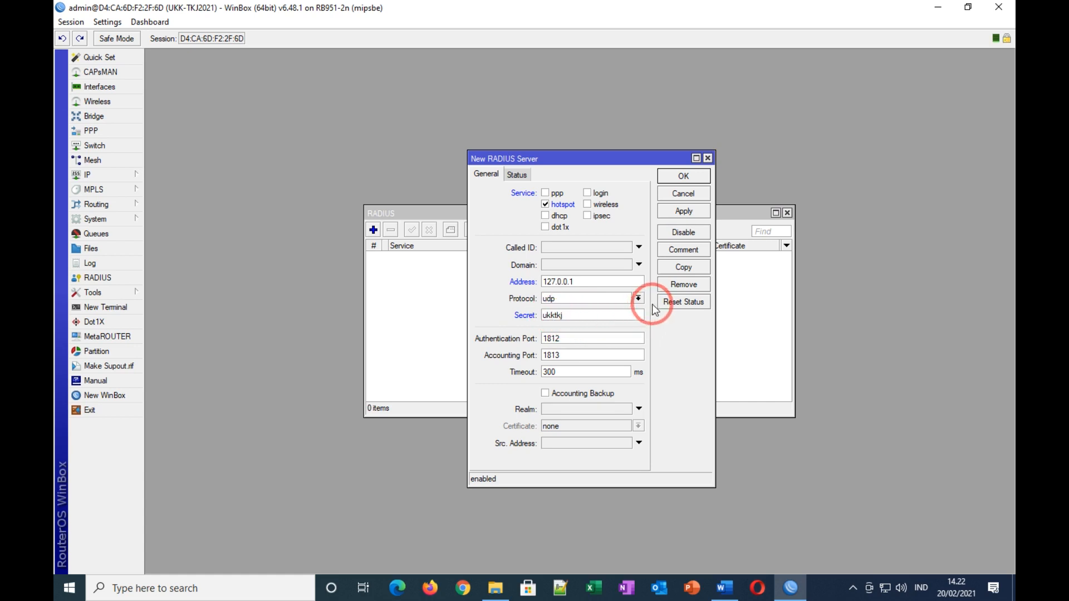
click(684, 212)
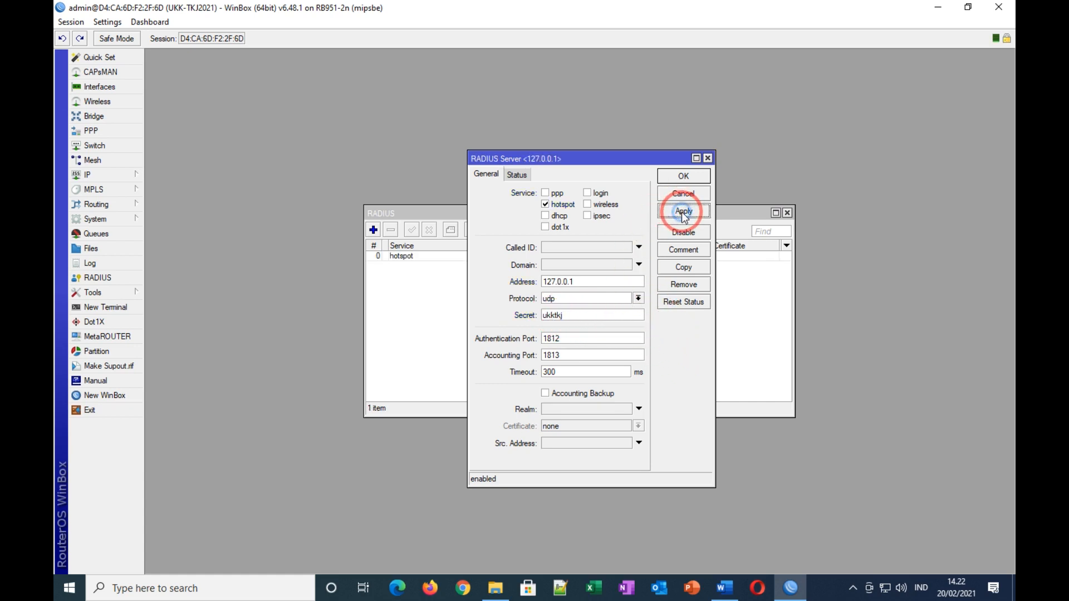
Step: Enable accepting incoming RADIUS requests on port 3799, recheck the hotspot entry, and close the list
click(684, 179)
click(558, 232)
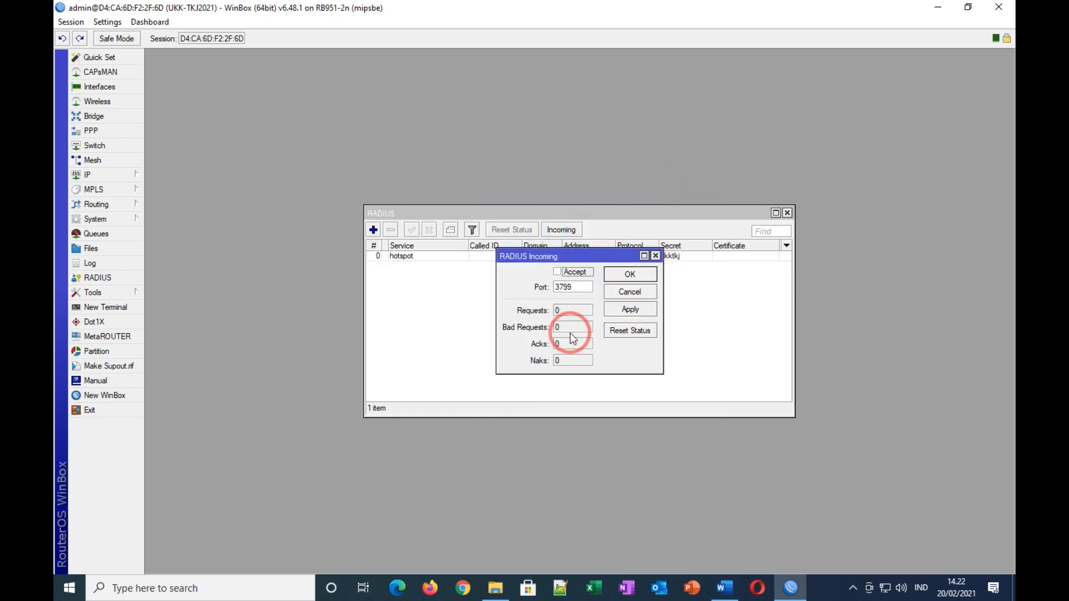
click(558, 272)
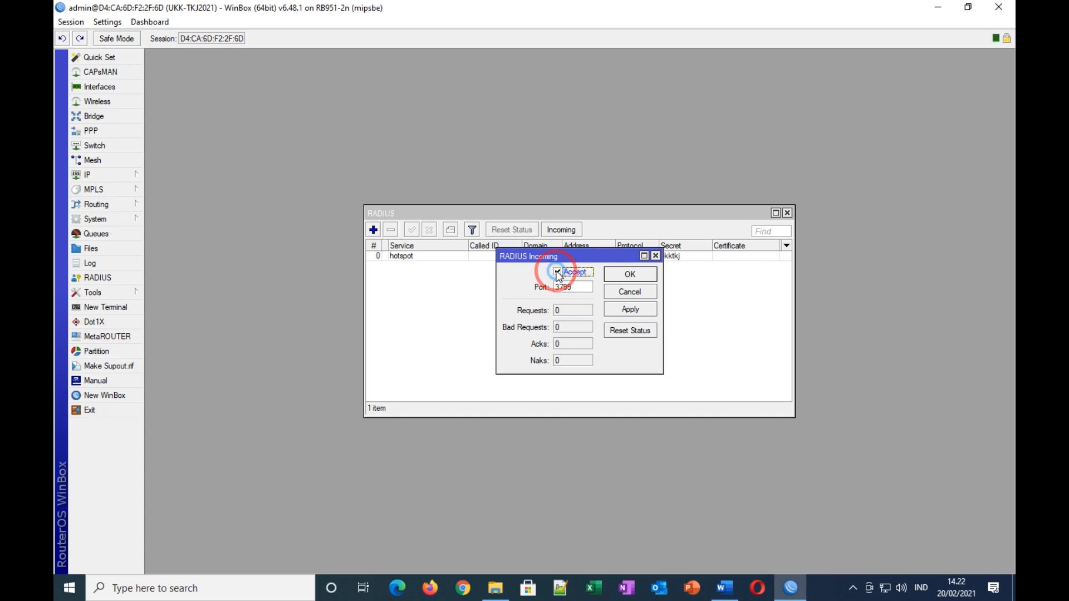
click(635, 277)
double_click(405, 255)
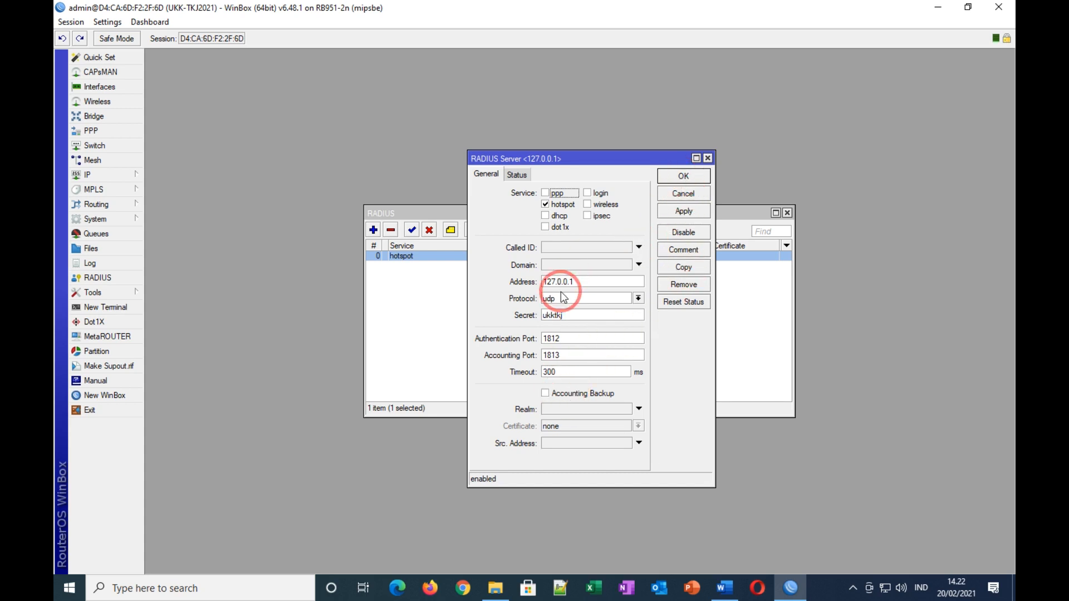
click(684, 177)
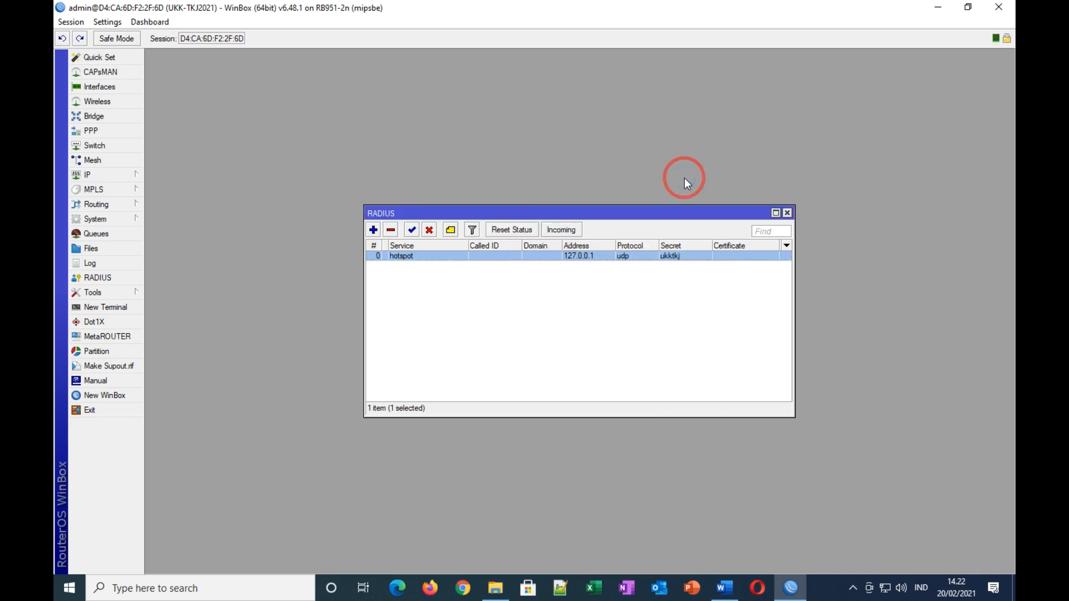
click(788, 214)
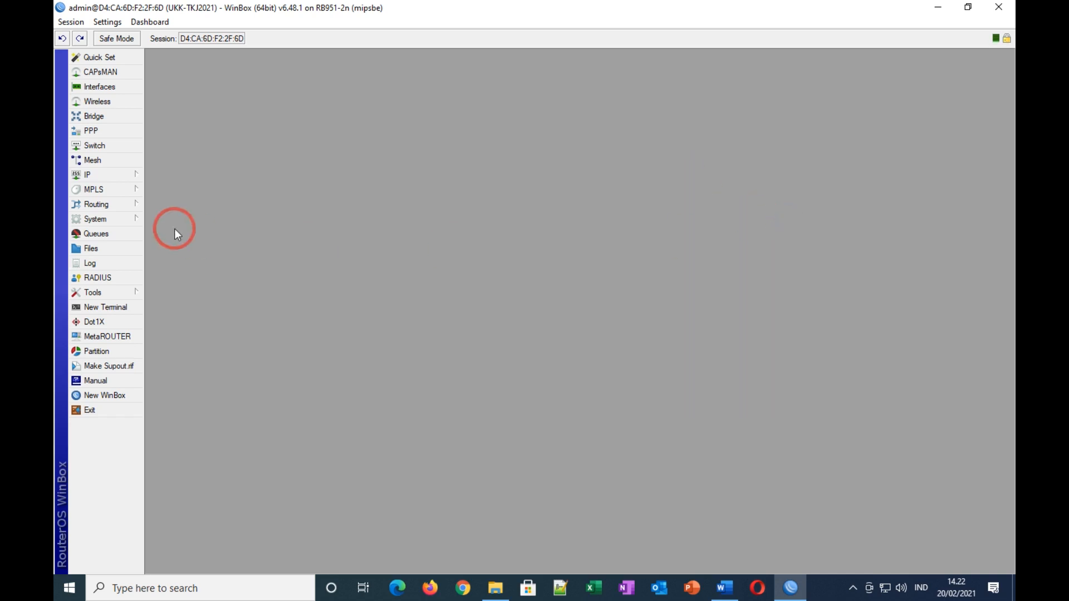
Step: Tick Use RADIUS on hotspot server profile hsprof1, apply, and close the Hotspot window
click(92, 174)
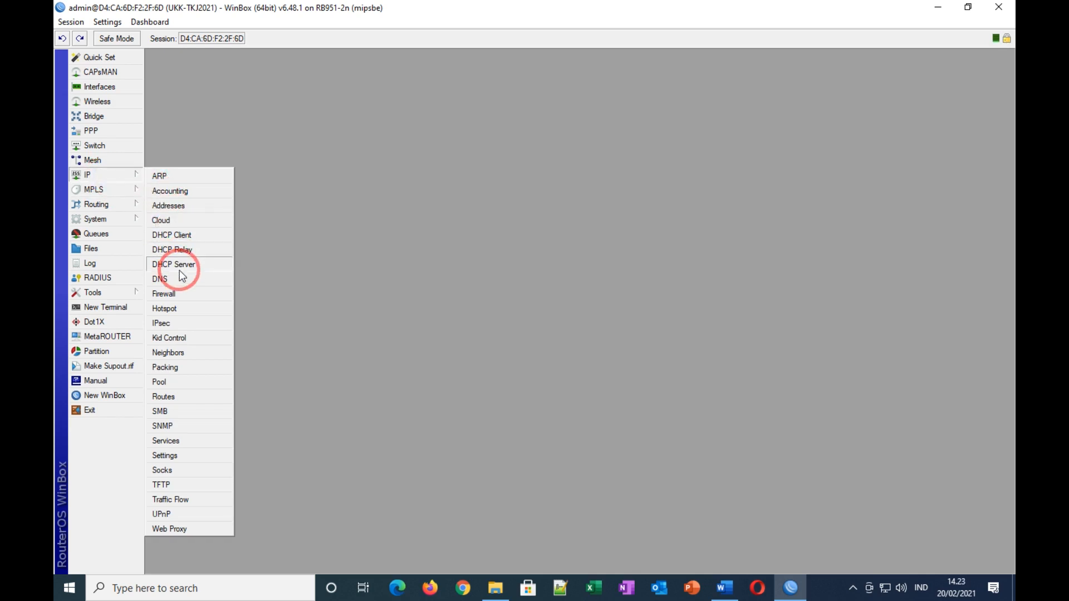
click(170, 308)
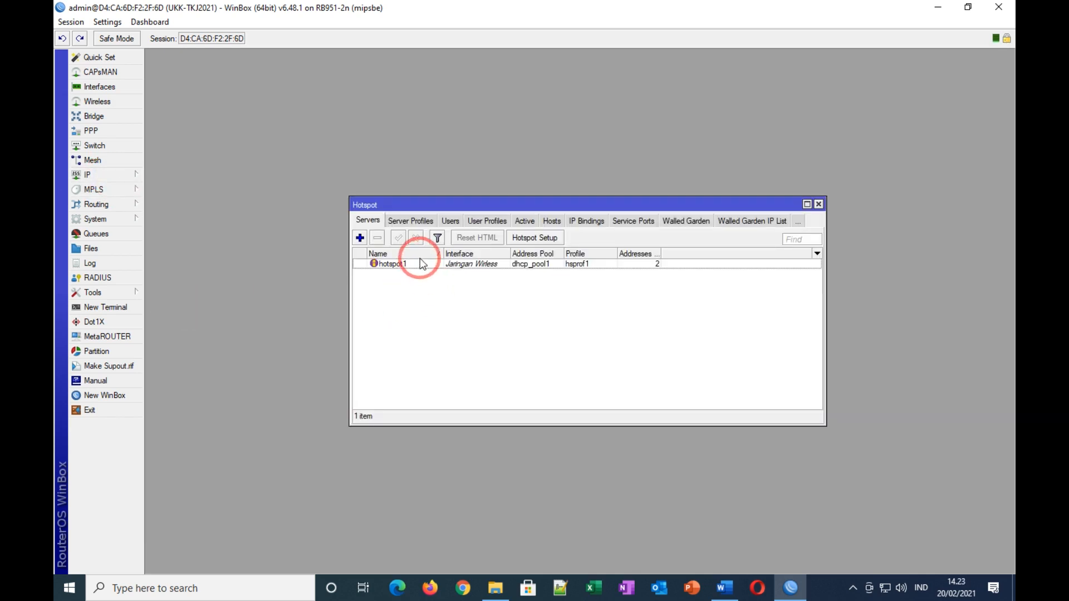
click(413, 221)
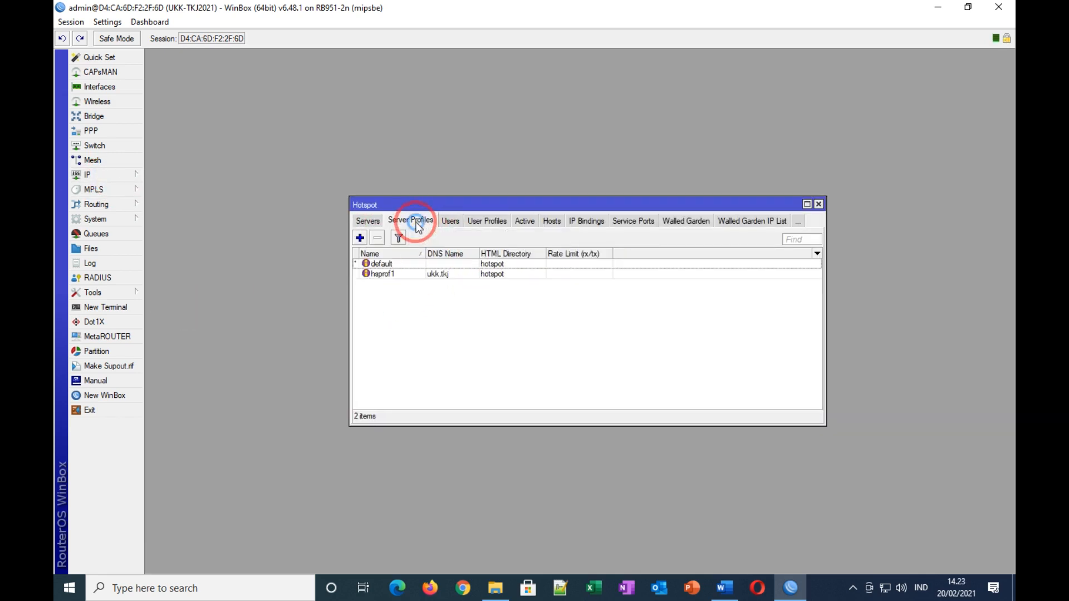
click(449, 274)
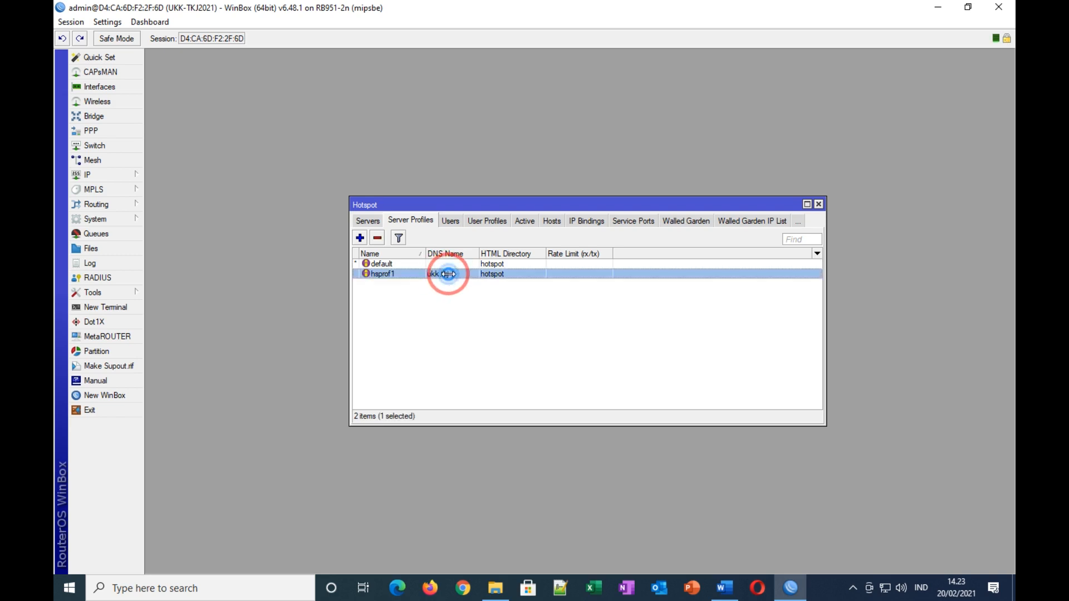
double_click(448, 274)
click(514, 219)
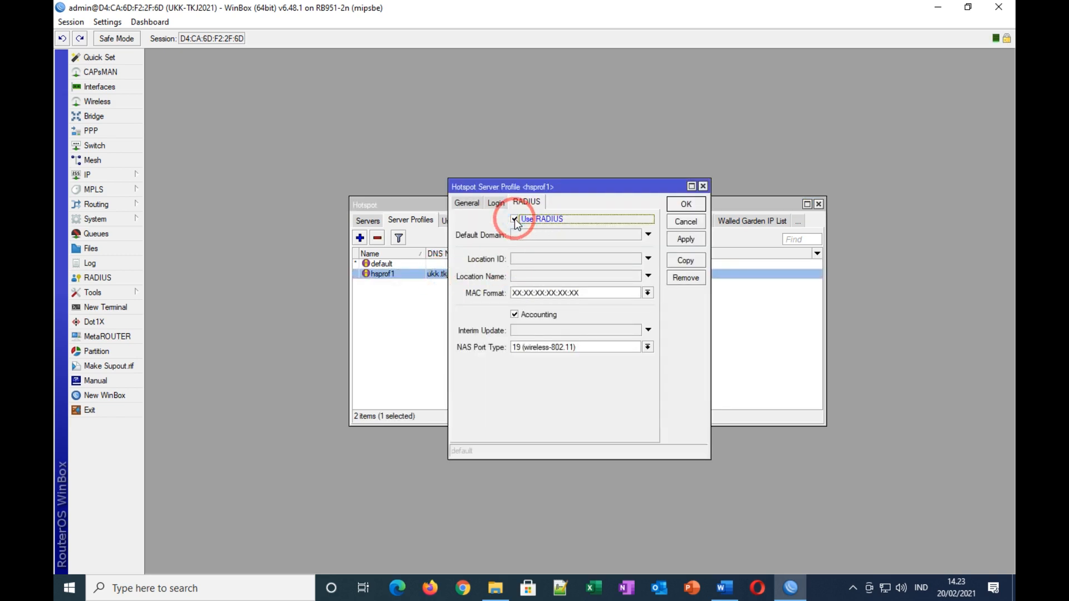
click(690, 242)
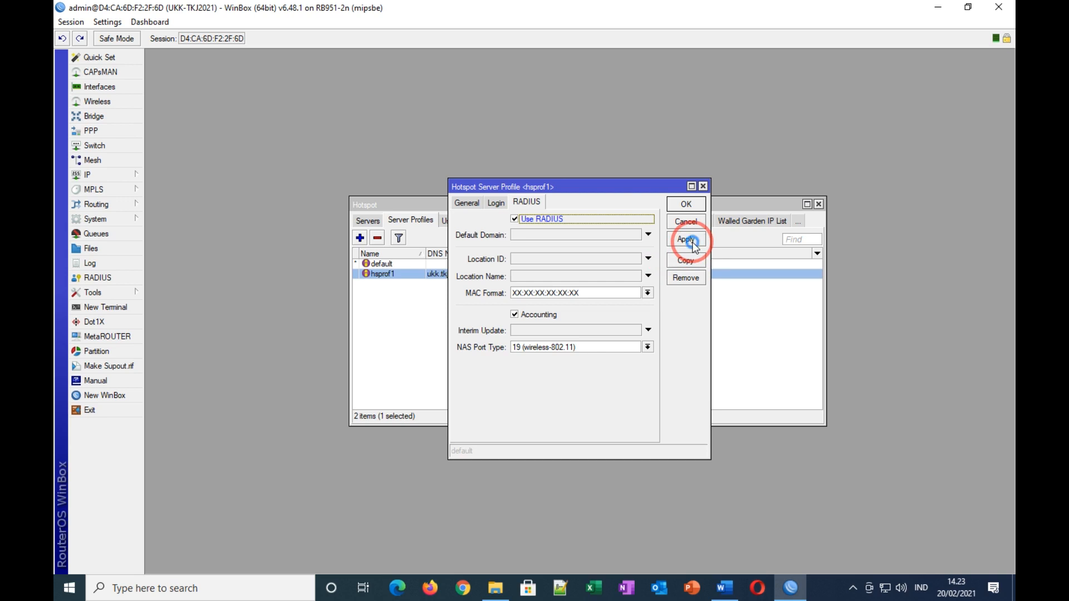
click(690, 206)
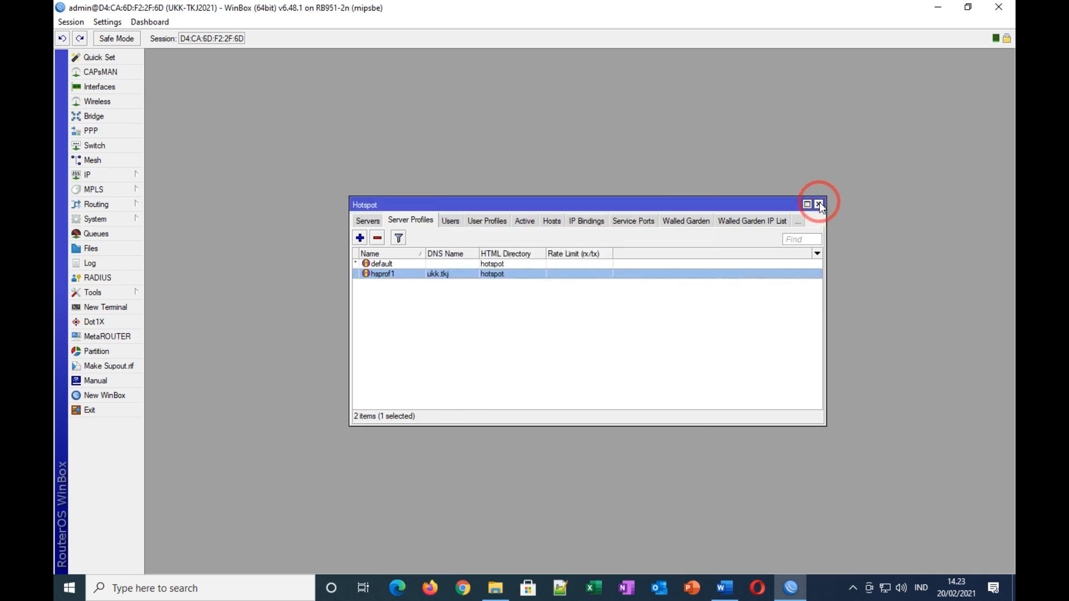
click(820, 205)
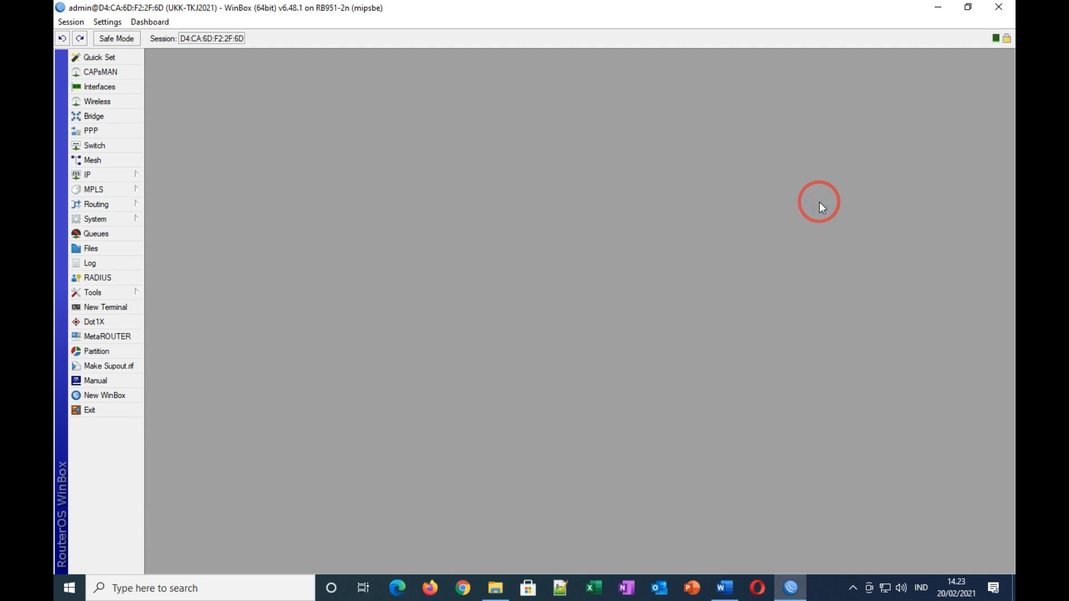
click(736, 589)
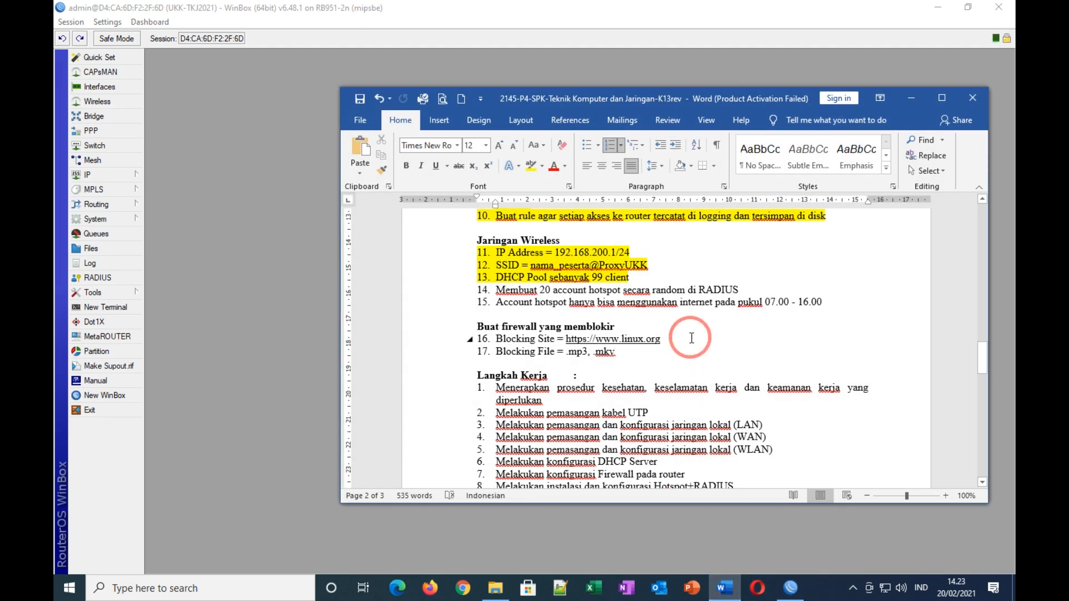
scroll(691, 338, down, 1)
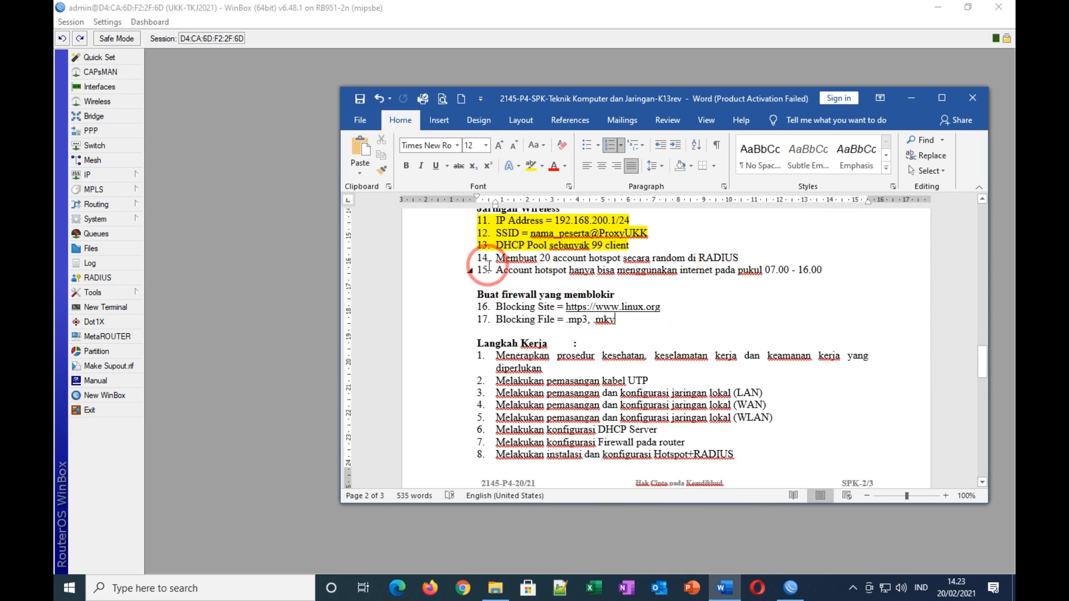
click(908, 100)
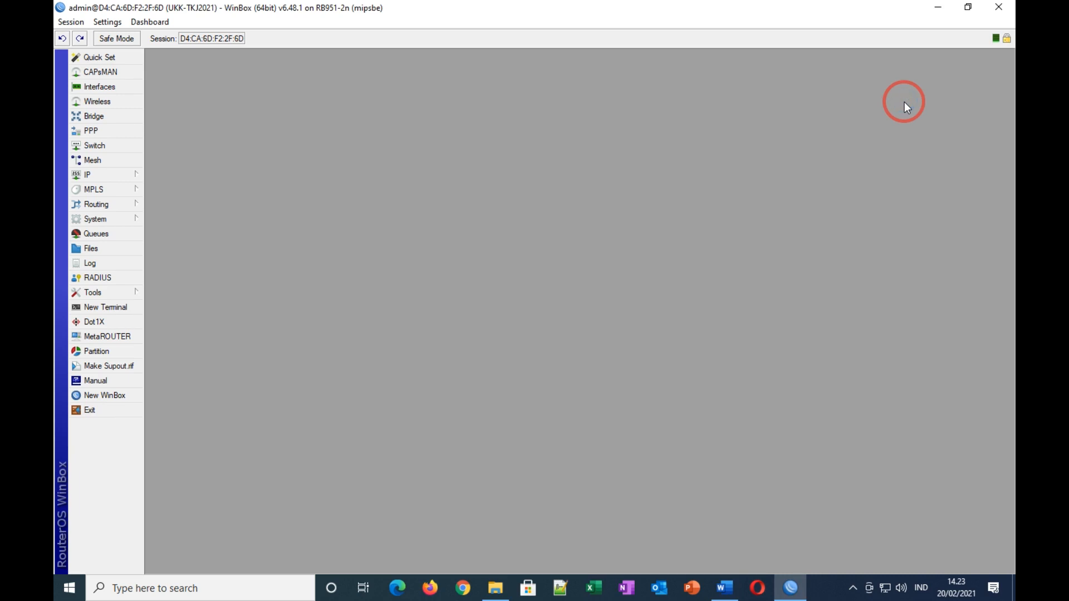
Step: Switch from WinBox to Chrome's blank new tab
click(465, 589)
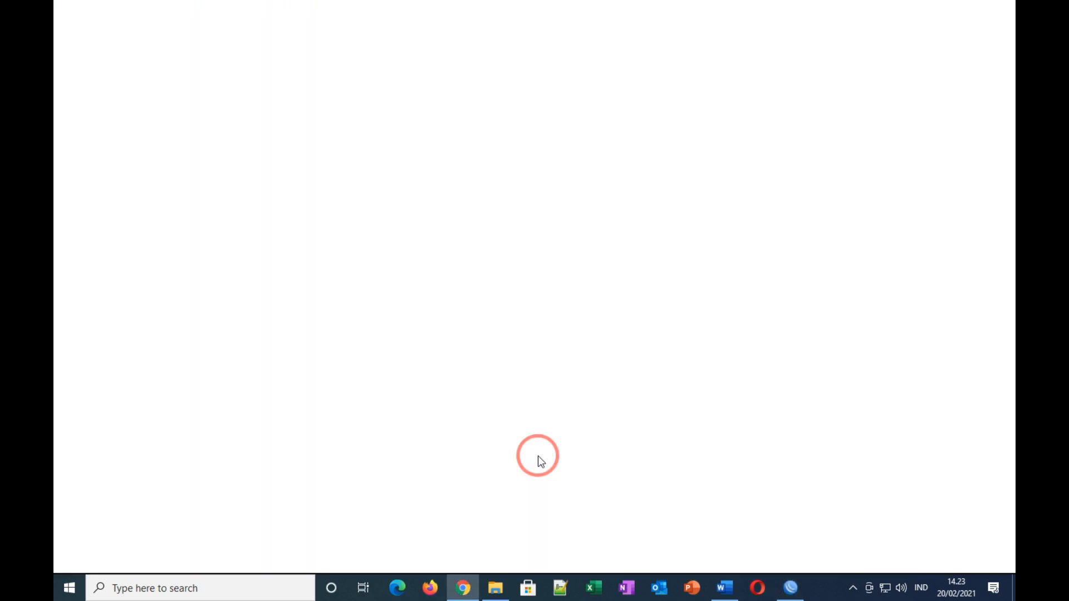
click(800, 594)
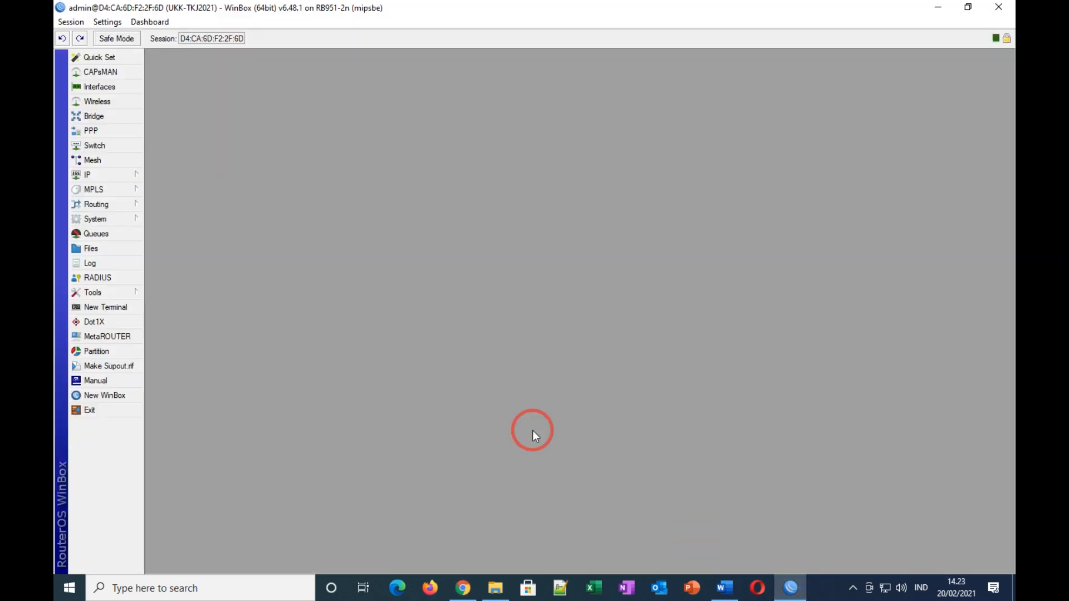
click(462, 589)
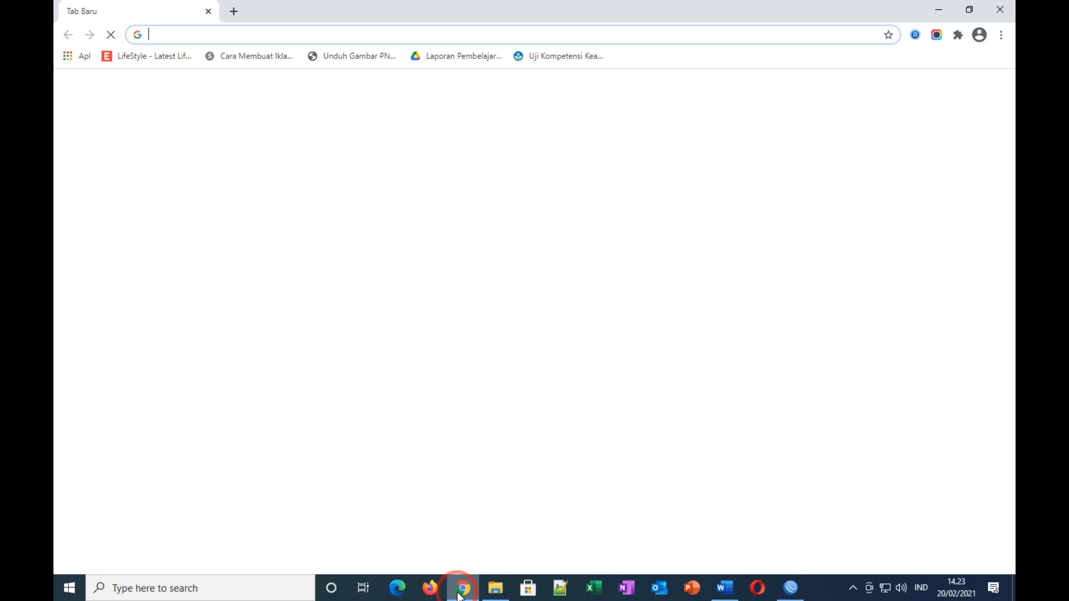
Step: Maximize the IP Address List and review the 192.168.100.1/25 and 192.168.200.1/24 entries
click(790, 588)
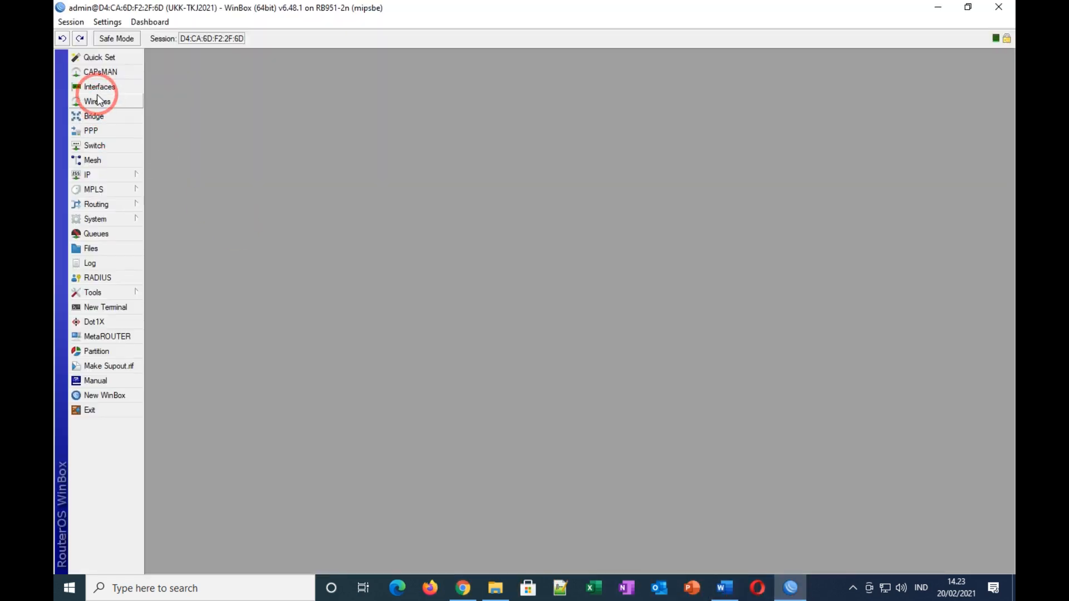
click(99, 176)
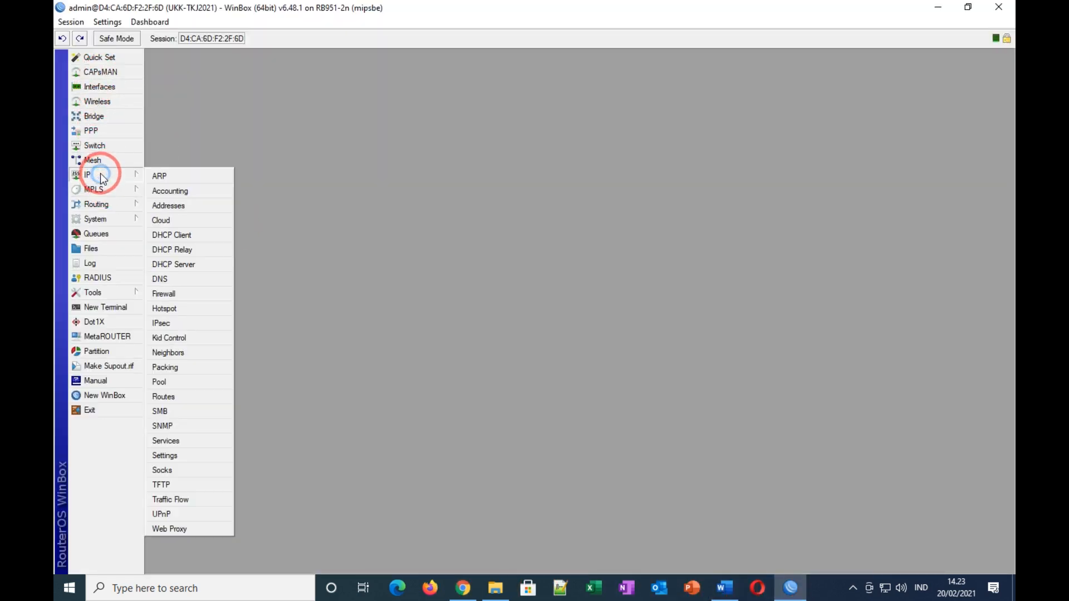
click(190, 208)
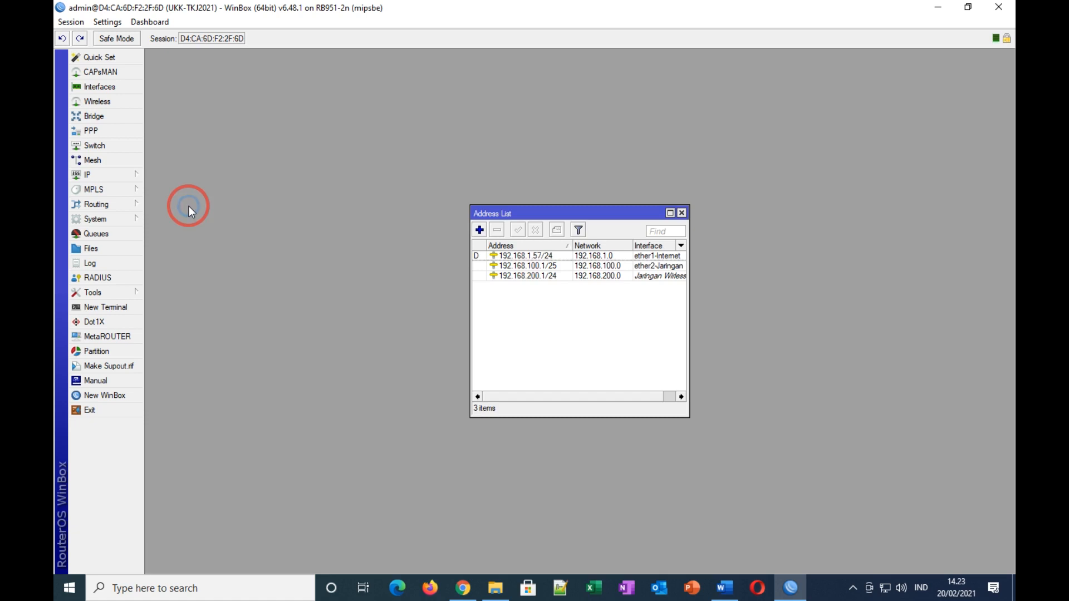
click(670, 213)
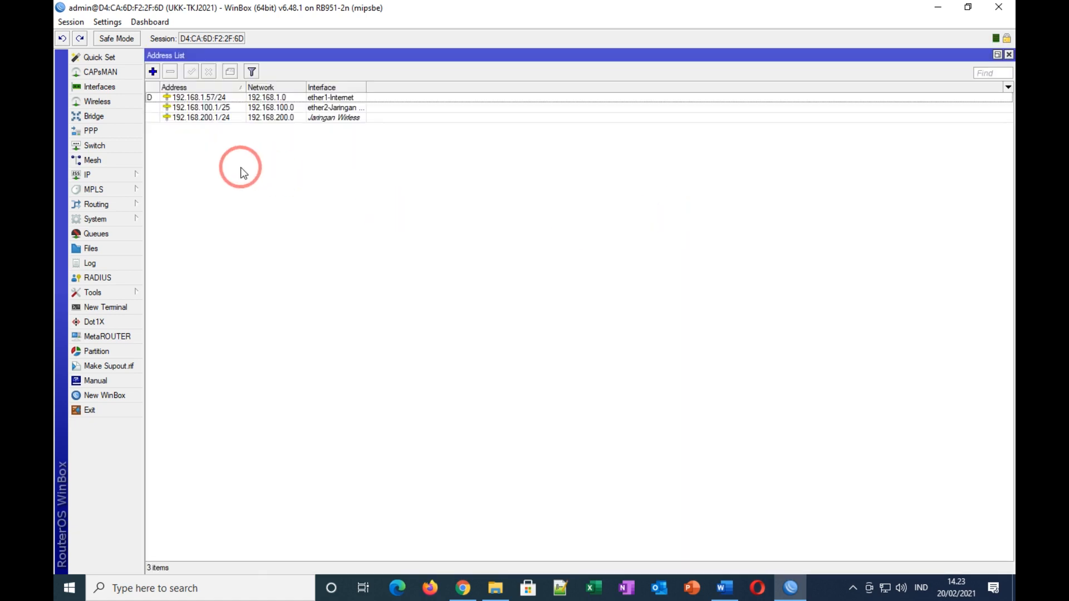
click(215, 118)
click(210, 107)
click(208, 117)
click(209, 108)
click(209, 117)
click(209, 107)
click(209, 117)
click(227, 108)
click(285, 167)
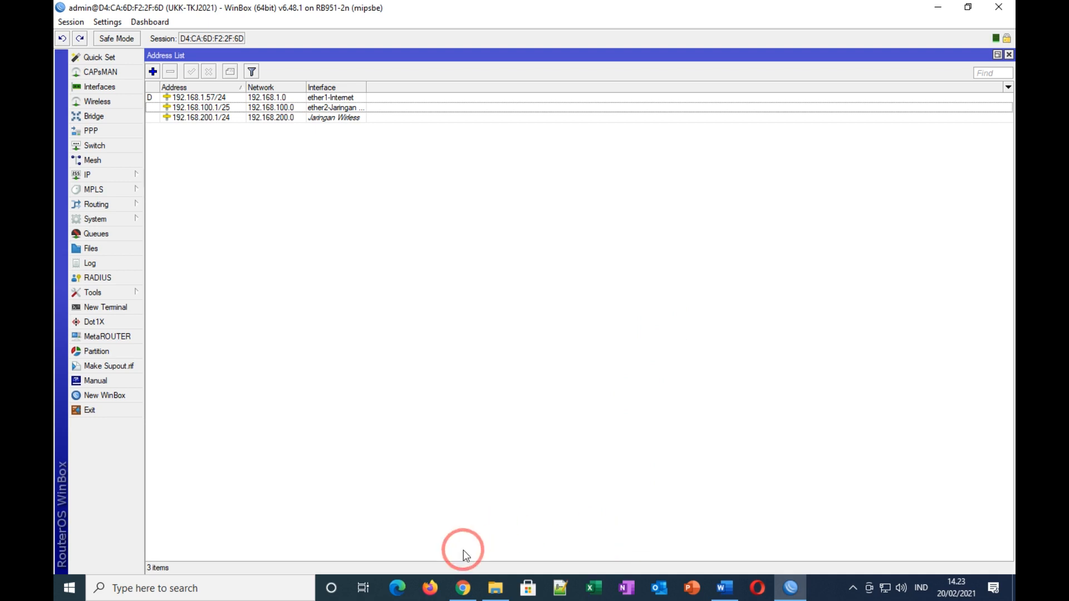
click(461, 588)
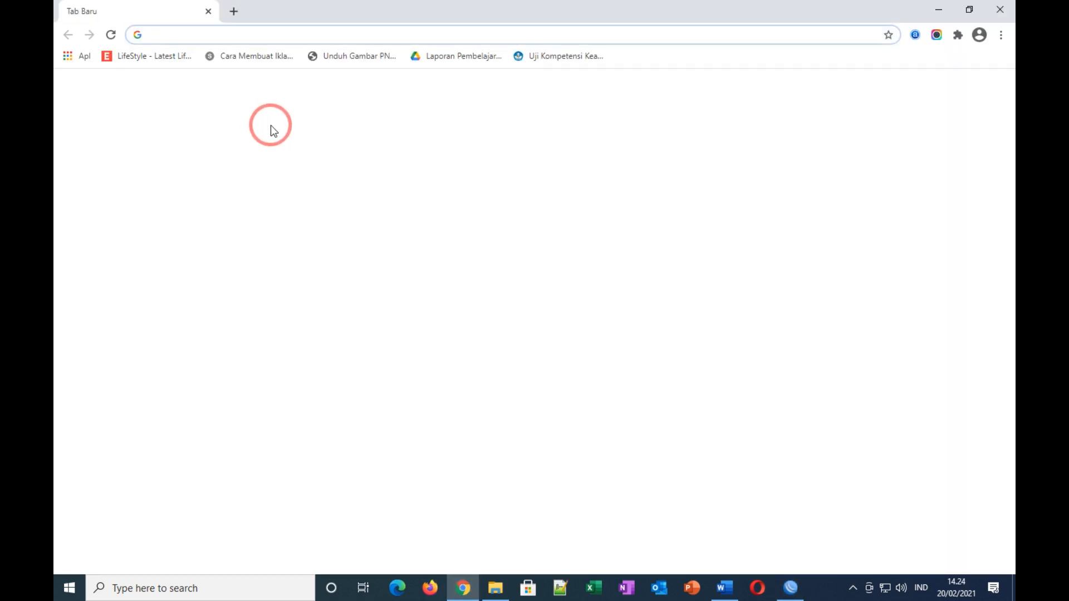
Step: Load 192.168.100.1/userman in Chrome and log in as admin
text(192)
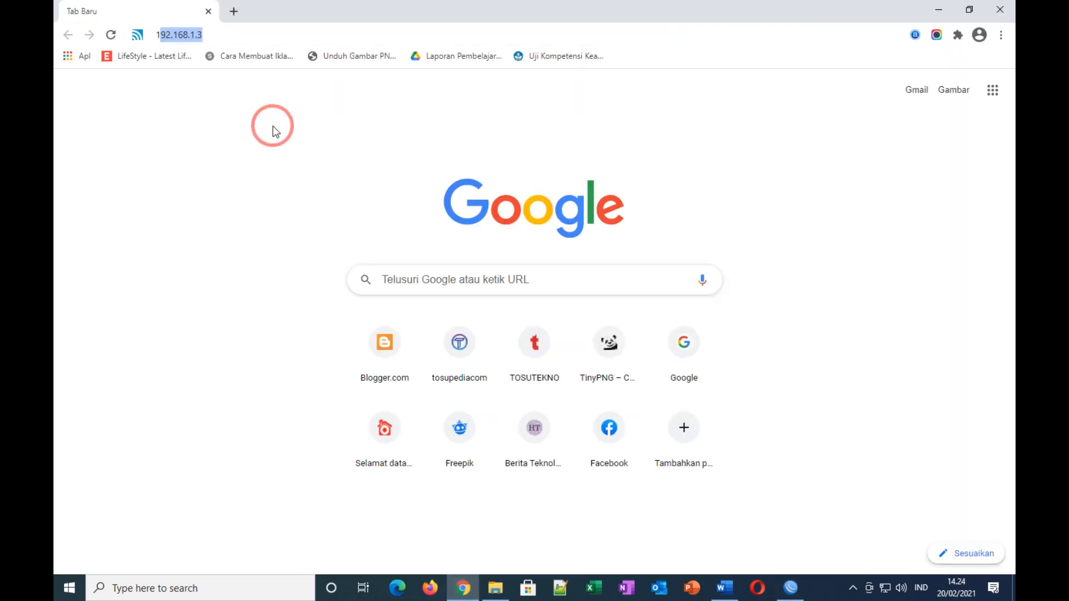
text(.16)
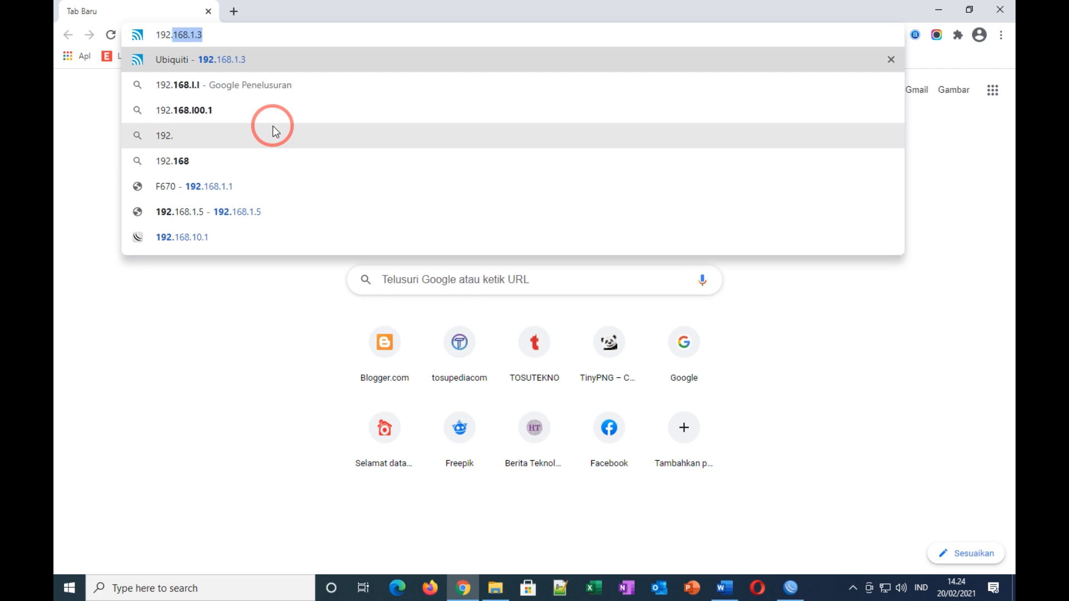
text(8.100)
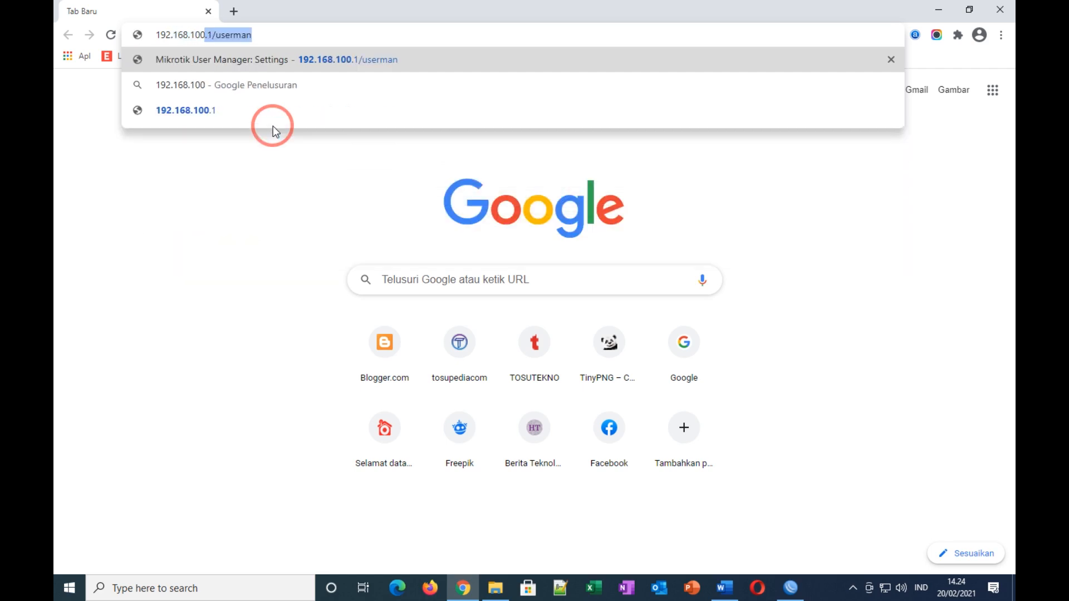
text(.1)
text(/us)
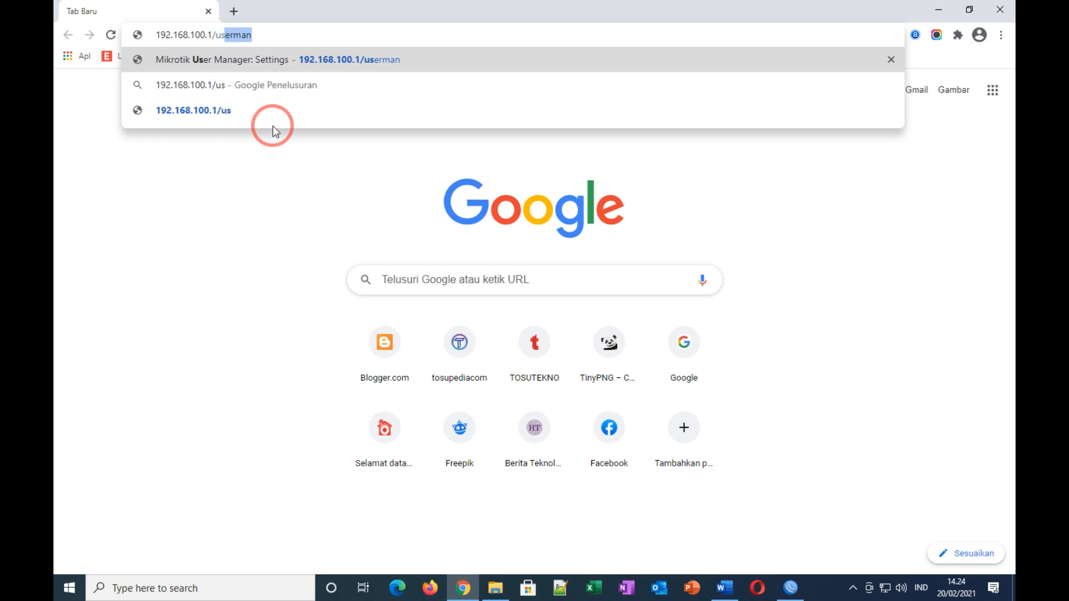
text(erman)
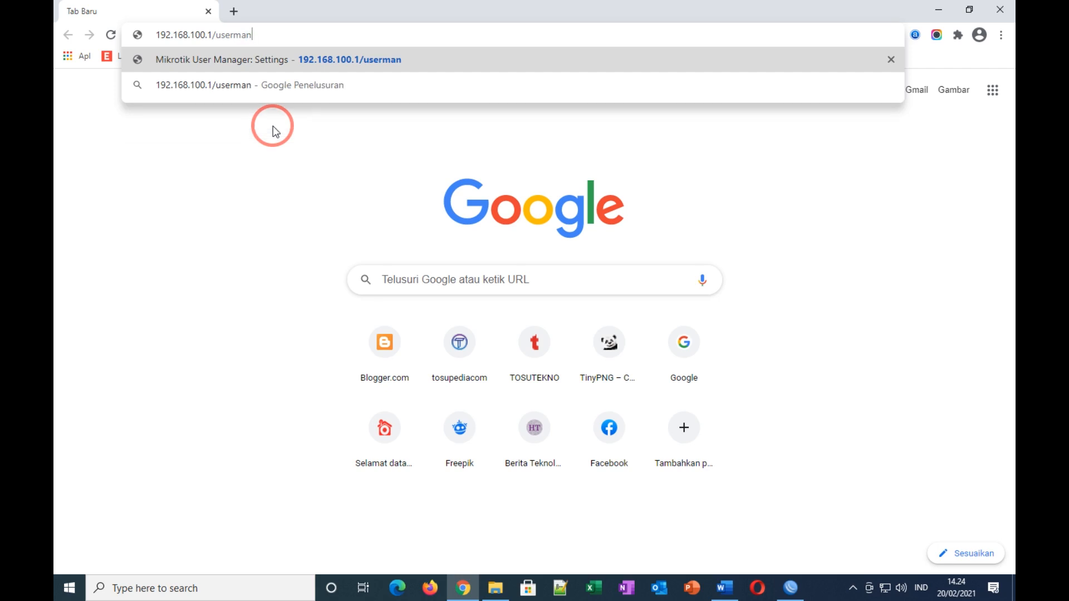
key(Return)
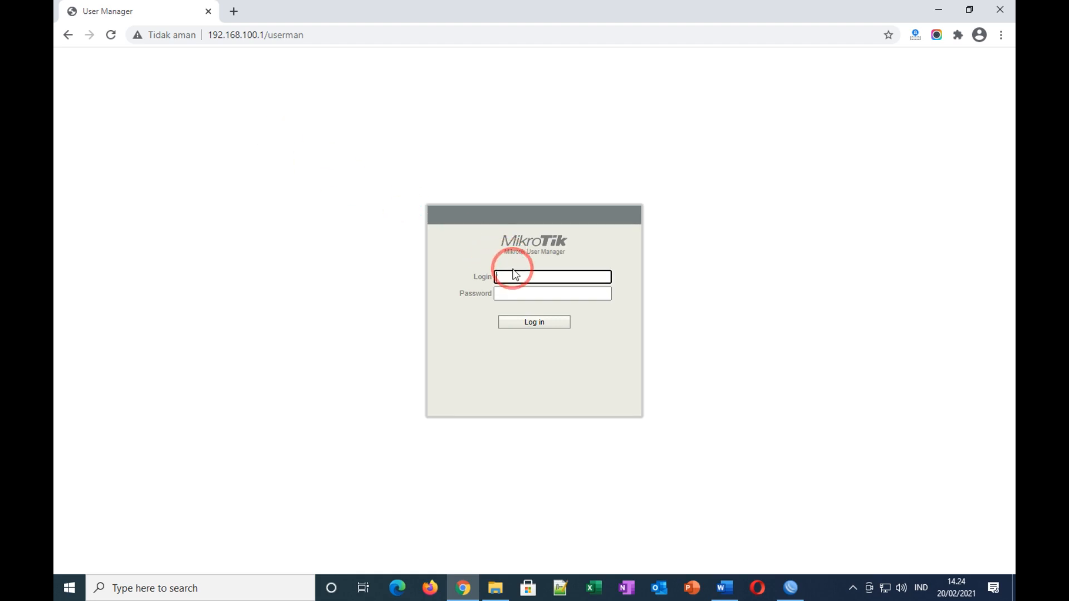
click(517, 277)
text(admin)
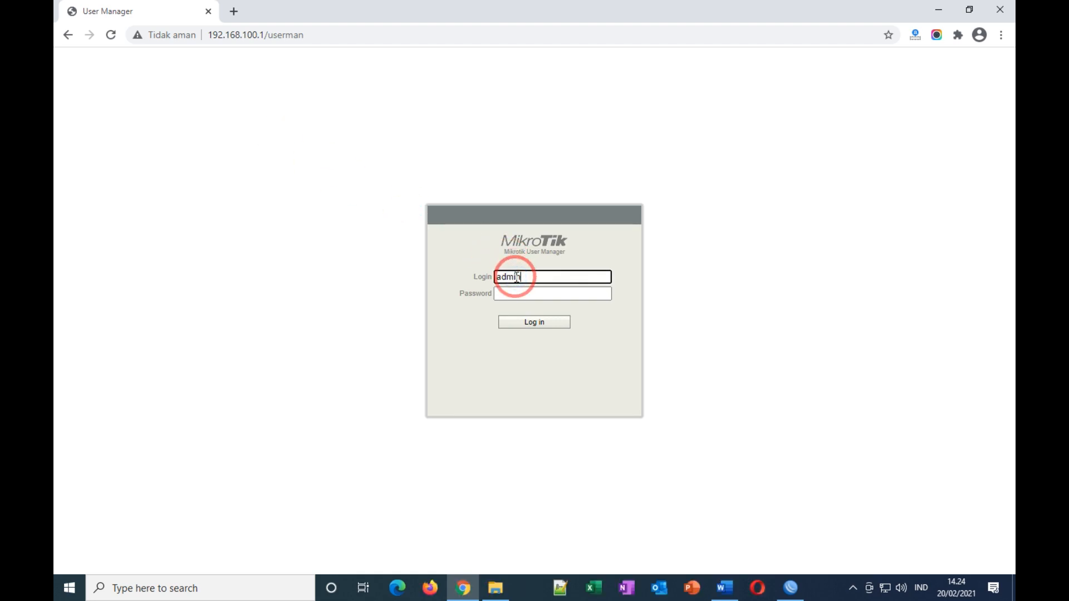
click(543, 327)
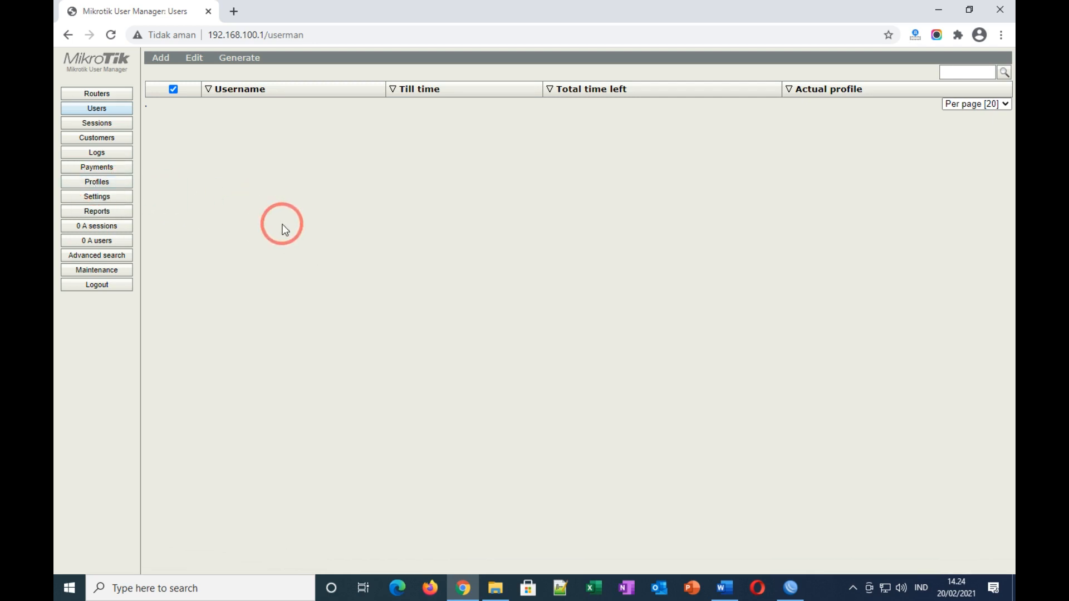
Step: Create the user-UKK profile under Profiles, then start adding a limitation on the Limitations tab
click(104, 183)
click(238, 80)
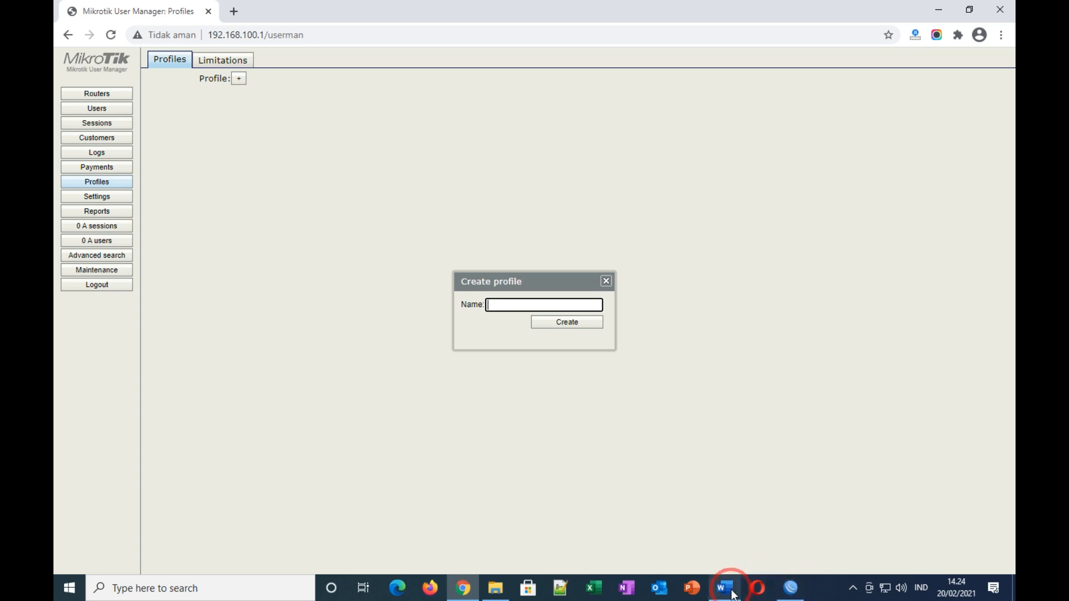
mouse_move(732, 594)
click(717, 537)
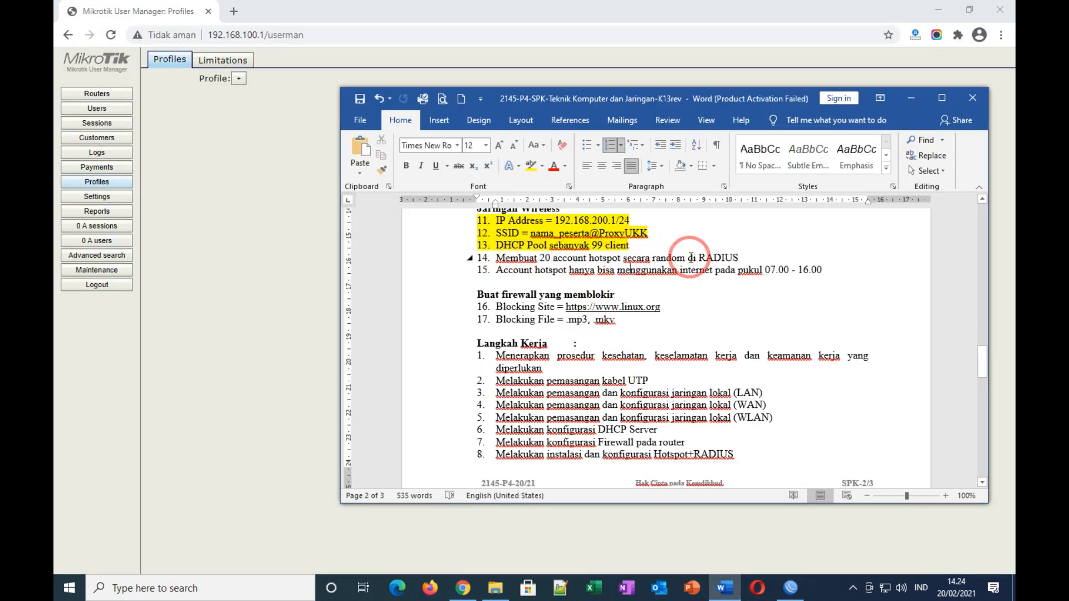
click(791, 590)
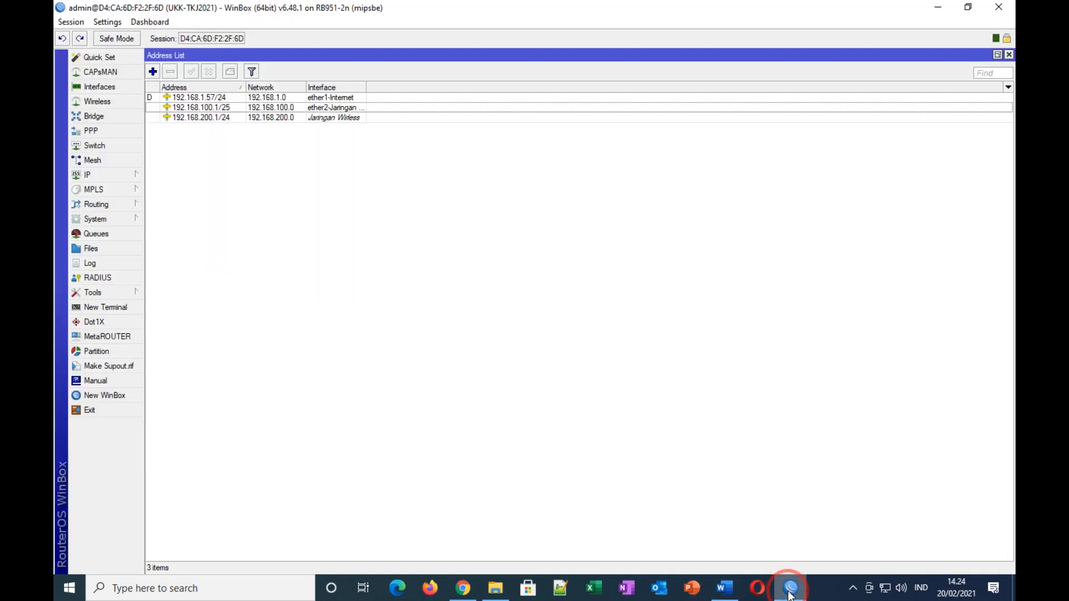
click(462, 586)
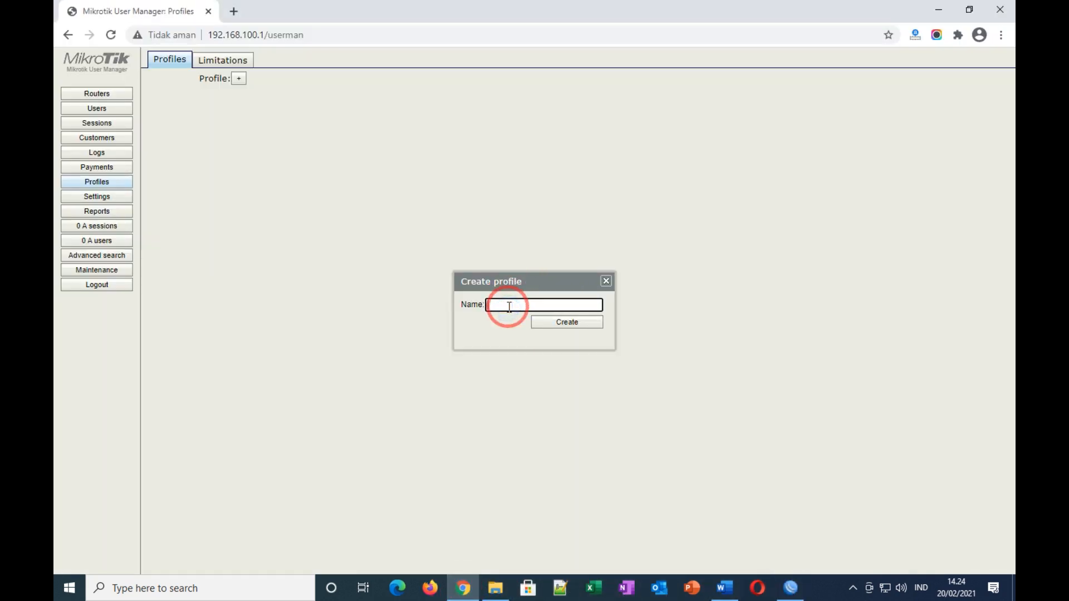
text(user-UKK)
click(557, 327)
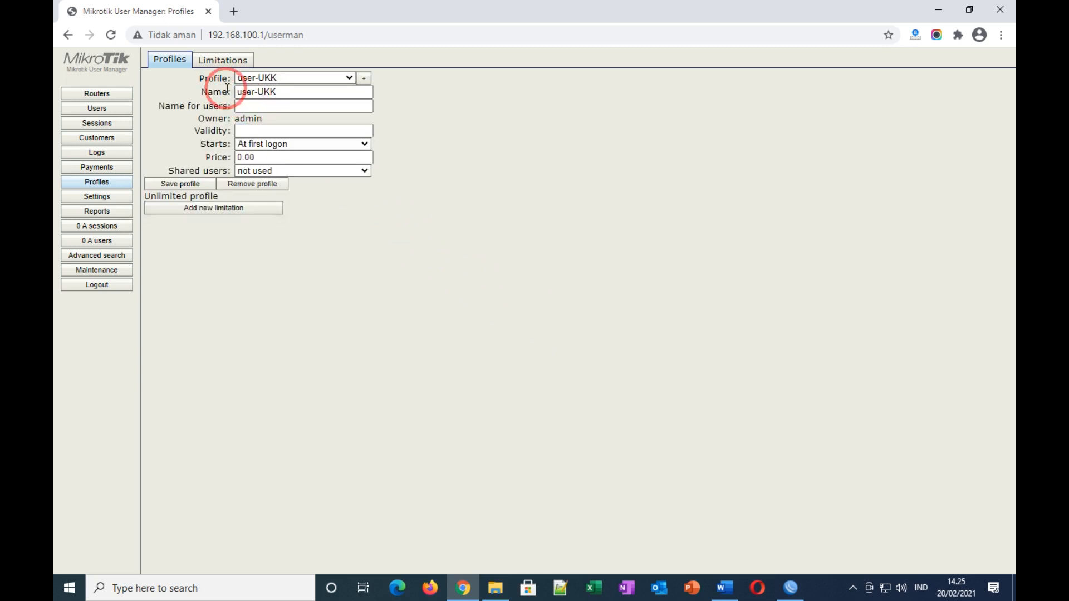
click(215, 61)
click(161, 78)
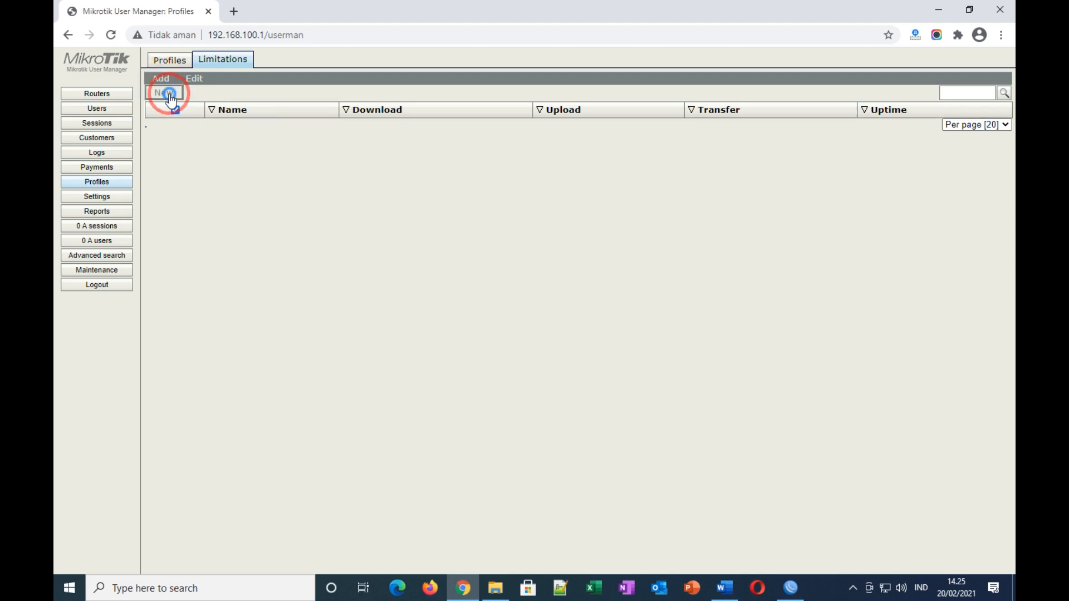
Step: Start a new limitation named limit-UKK, checking the Word task sheet for its requirements
click(170, 94)
click(520, 155)
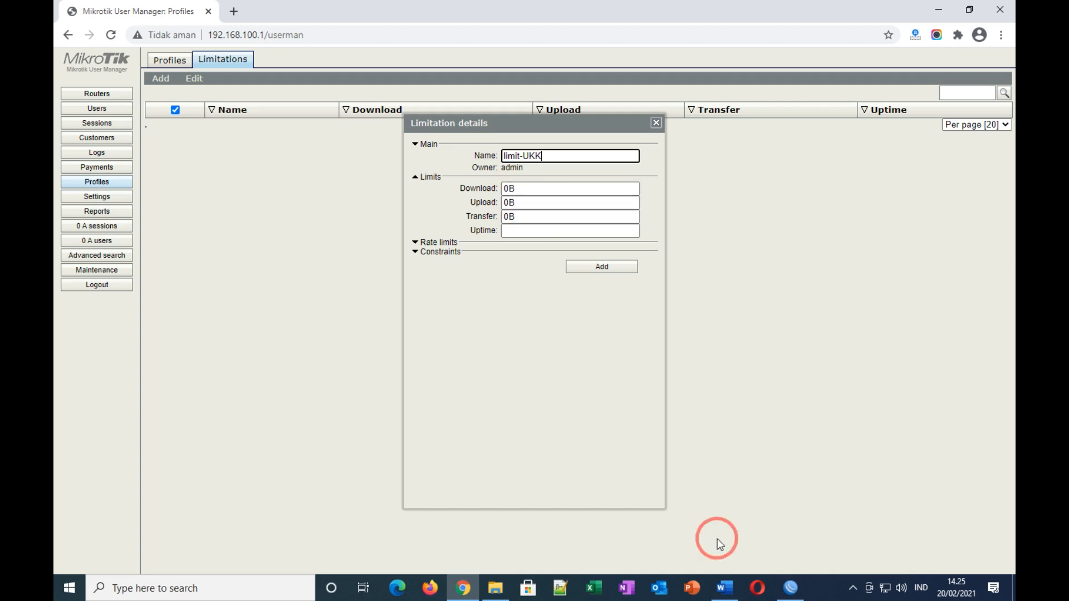
click(725, 588)
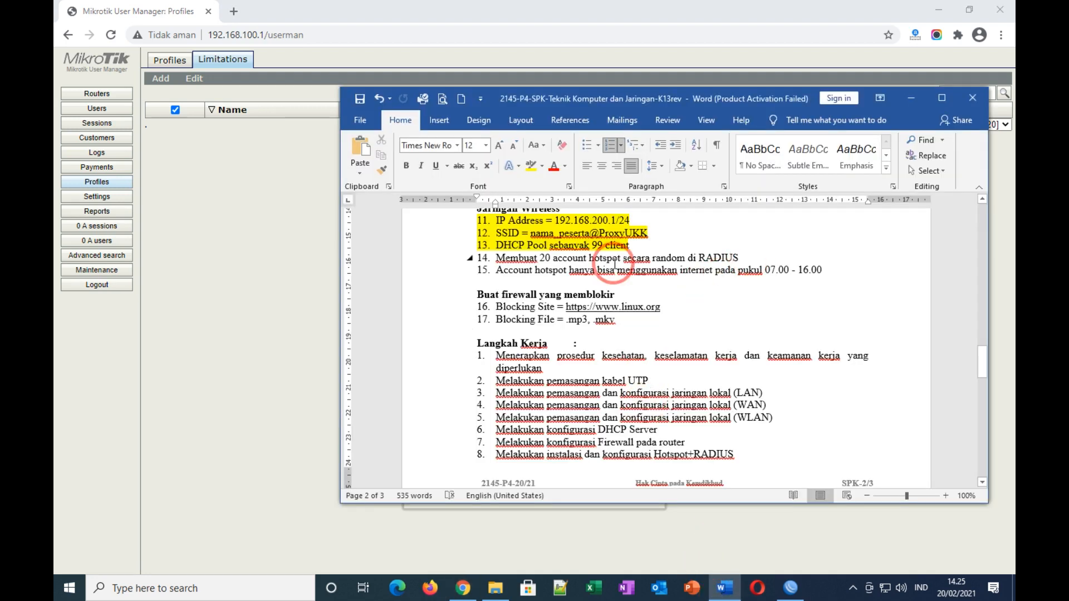
click(789, 588)
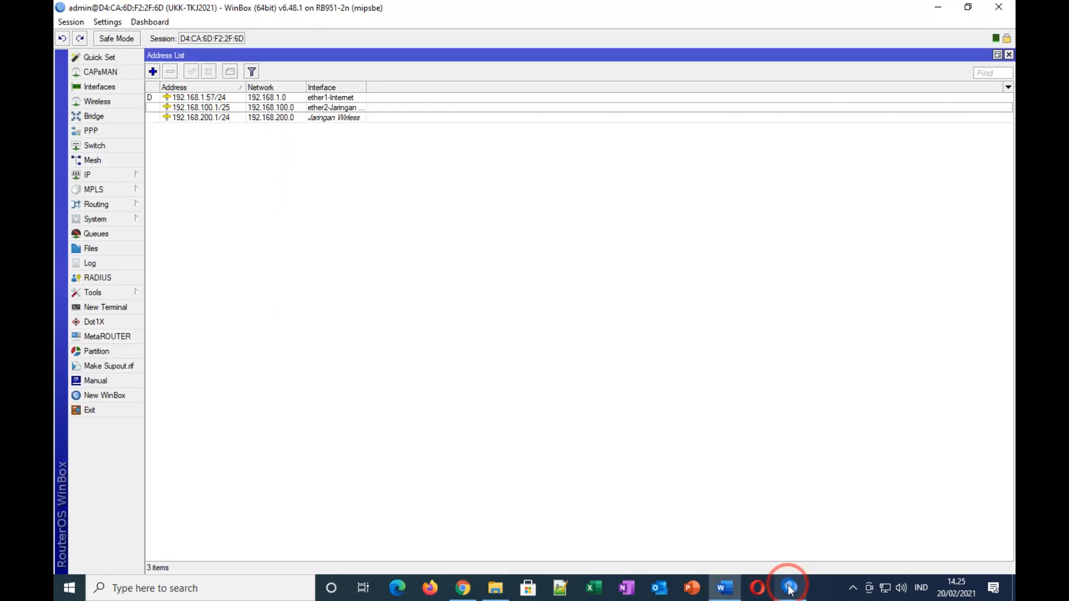
click(468, 590)
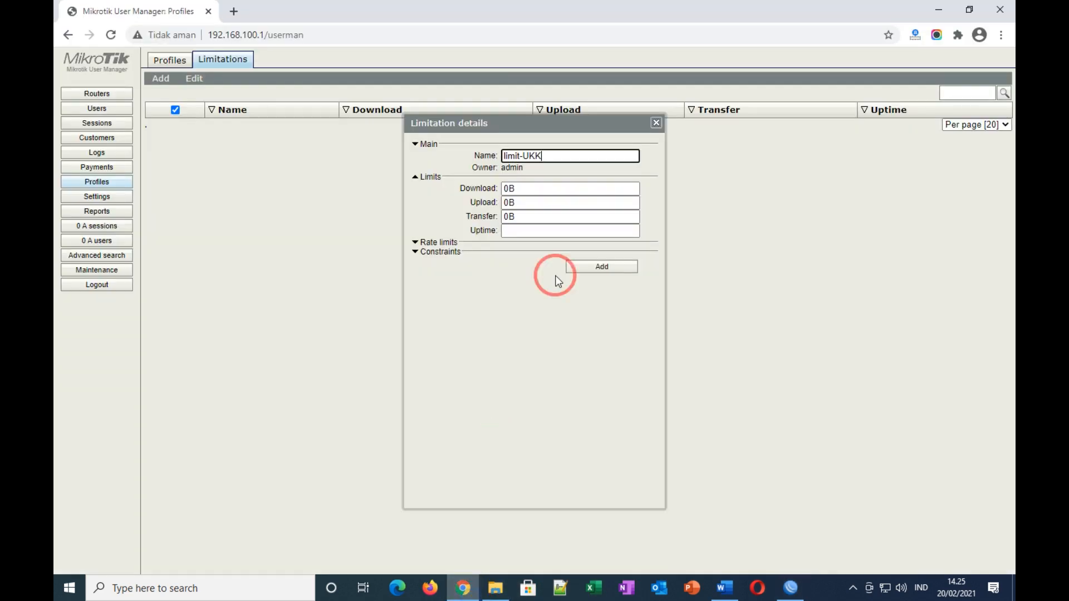
Step: Review the rate limit and constraint sections, save limit-UKK, and return to the user-UKK profile
click(417, 243)
click(422, 341)
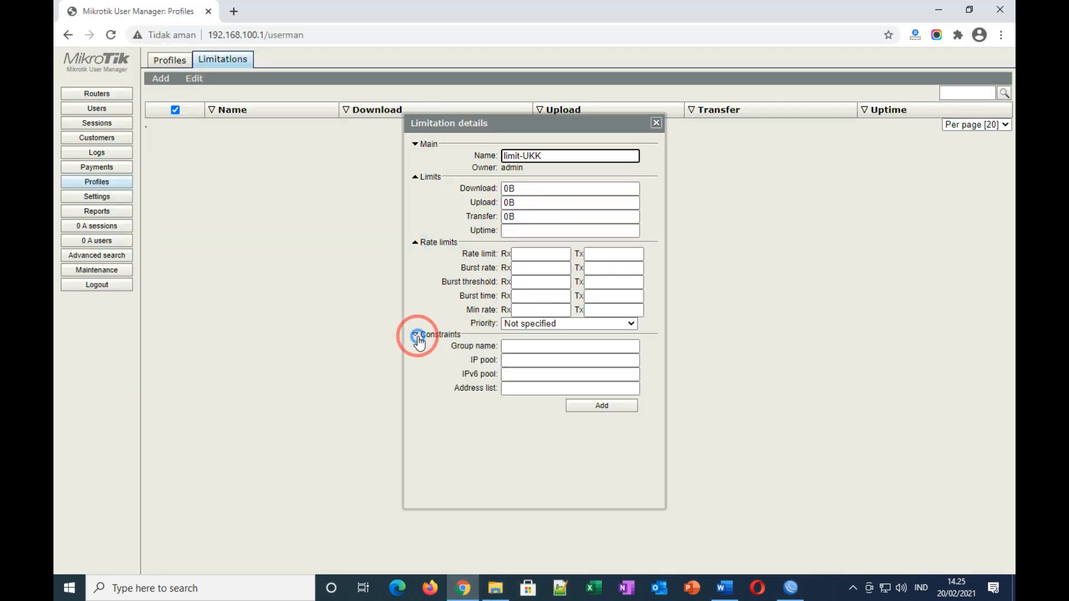
click(414, 335)
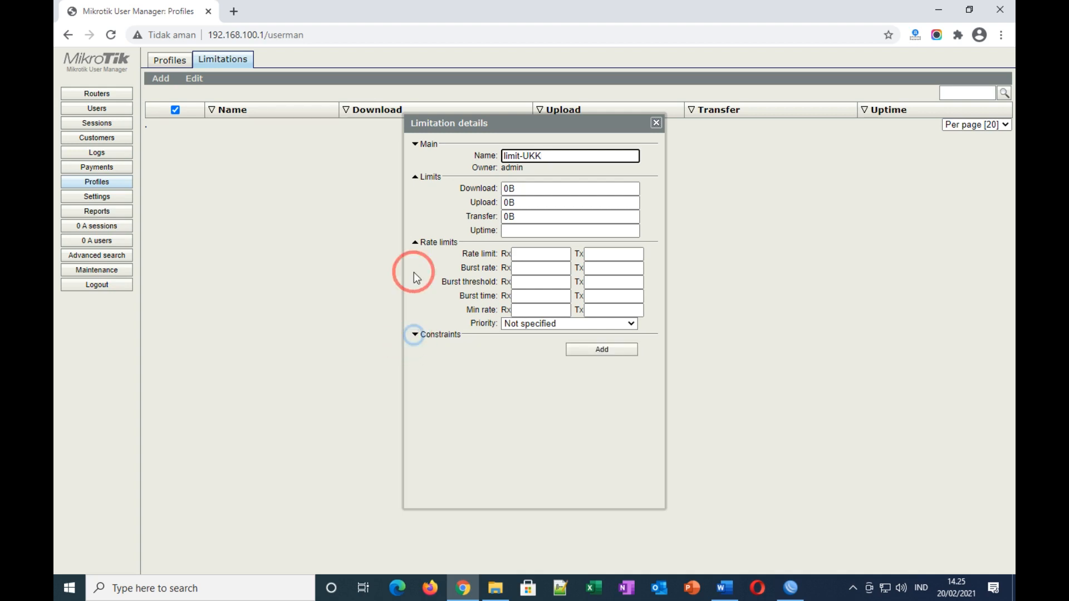
click(416, 244)
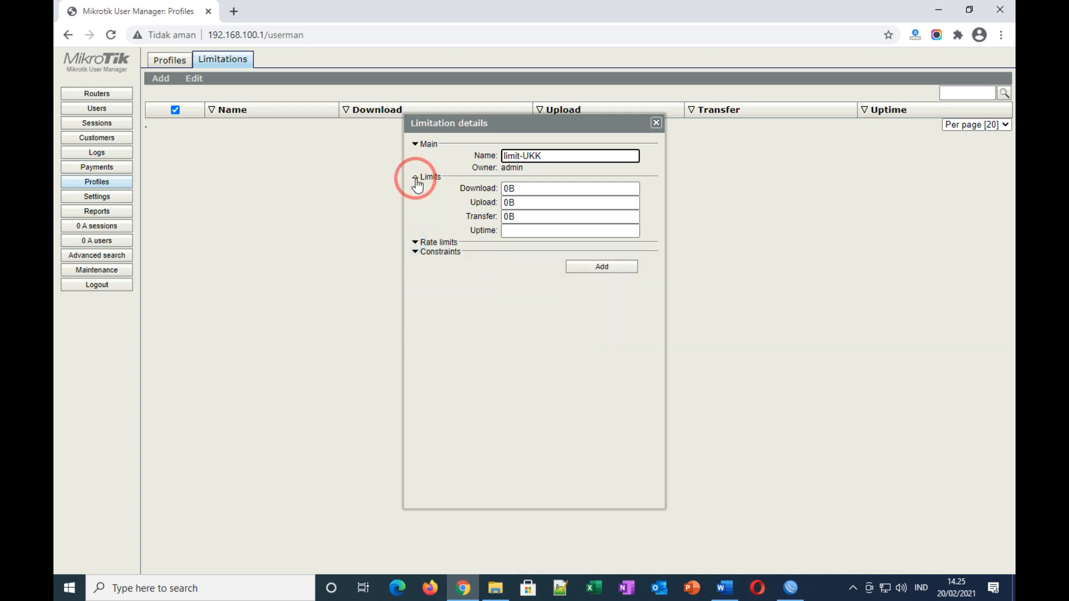
click(601, 268)
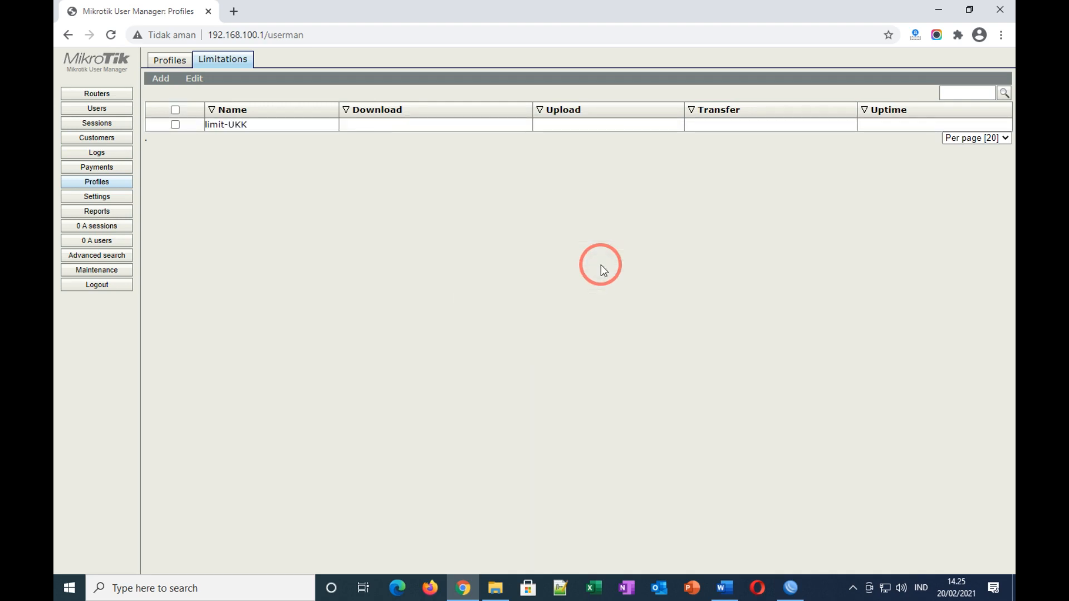
click(167, 60)
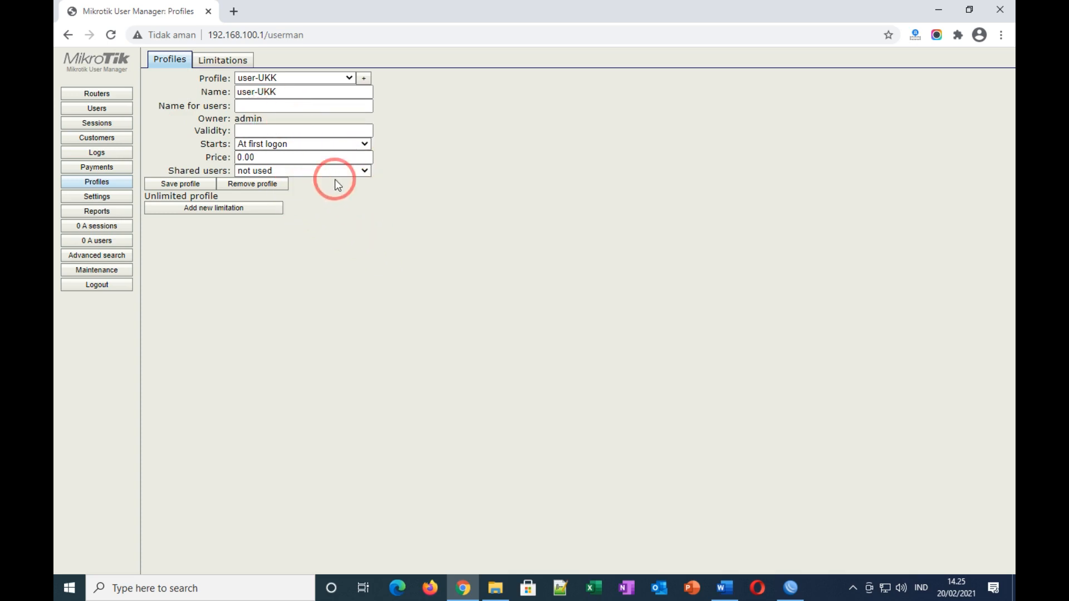
Step: Keep user-UKK starting at first logon, allow Unlimited shared users, and begin adding a limitation
click(363, 145)
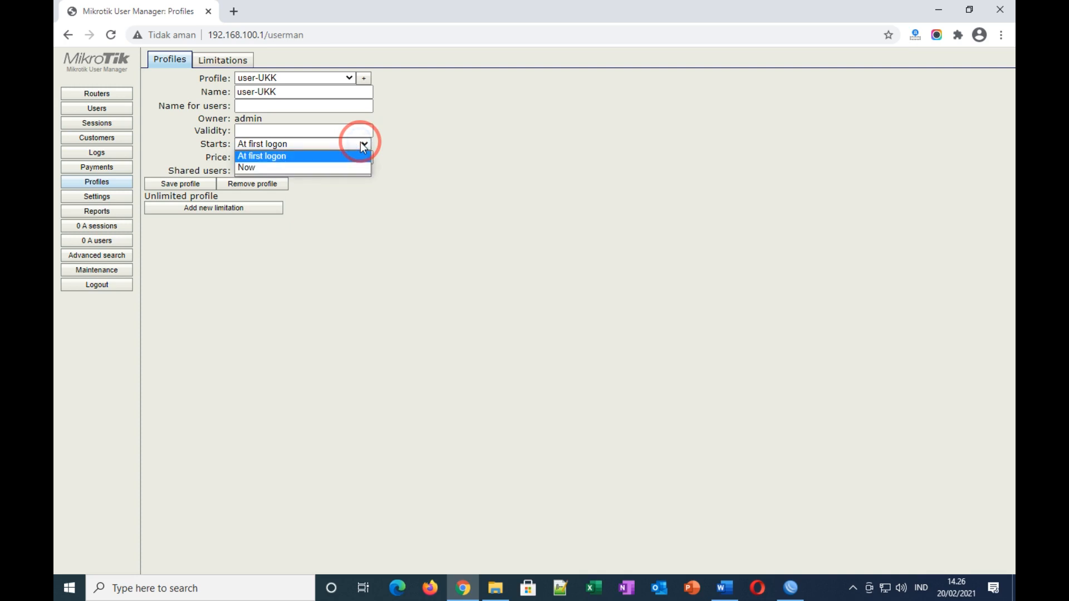
click(317, 156)
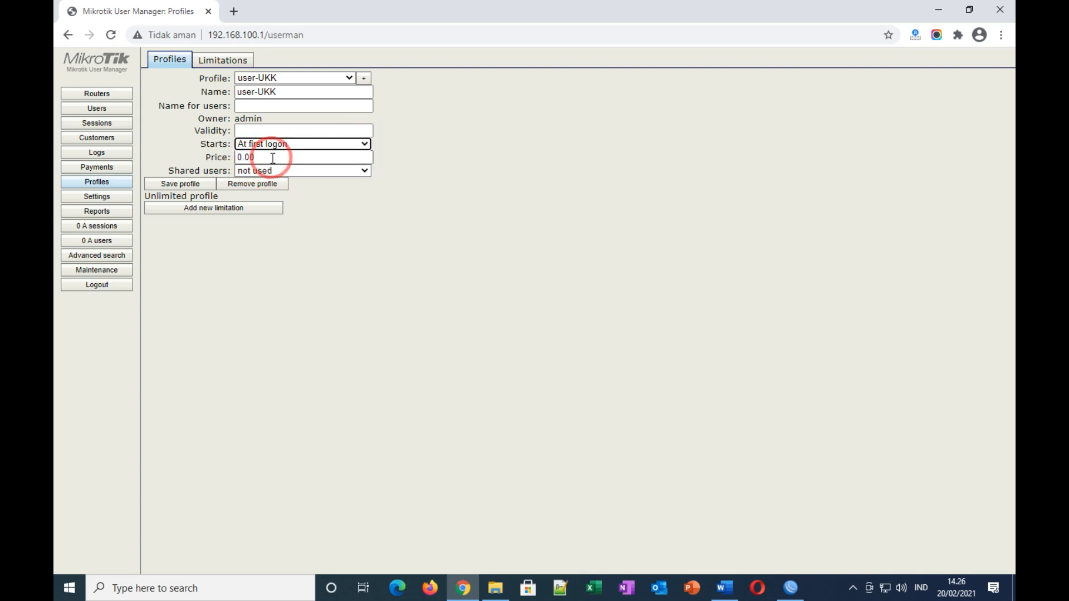
click(359, 171)
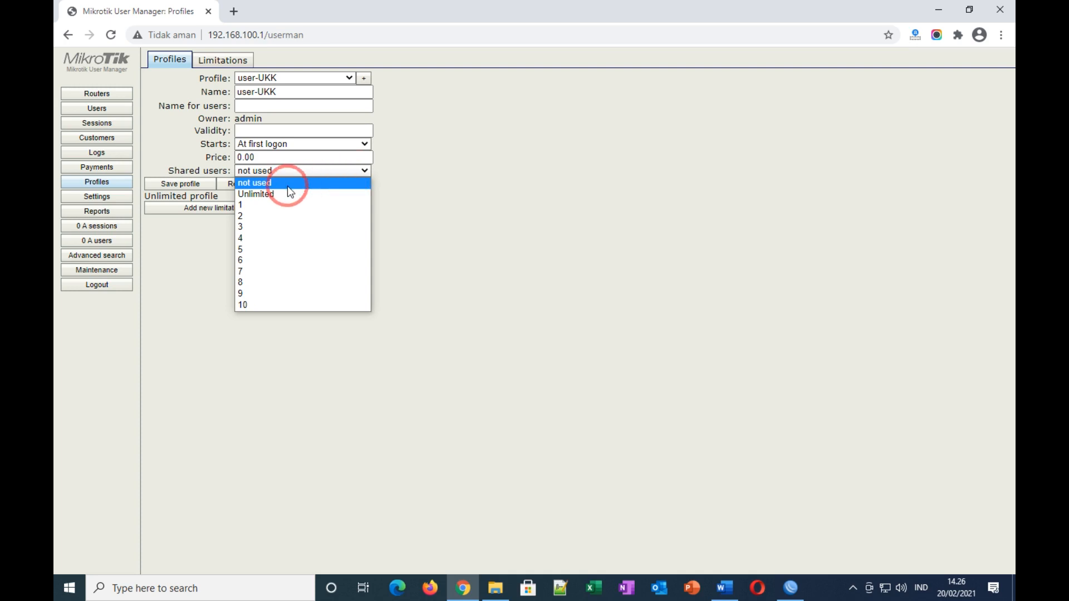
click(265, 195)
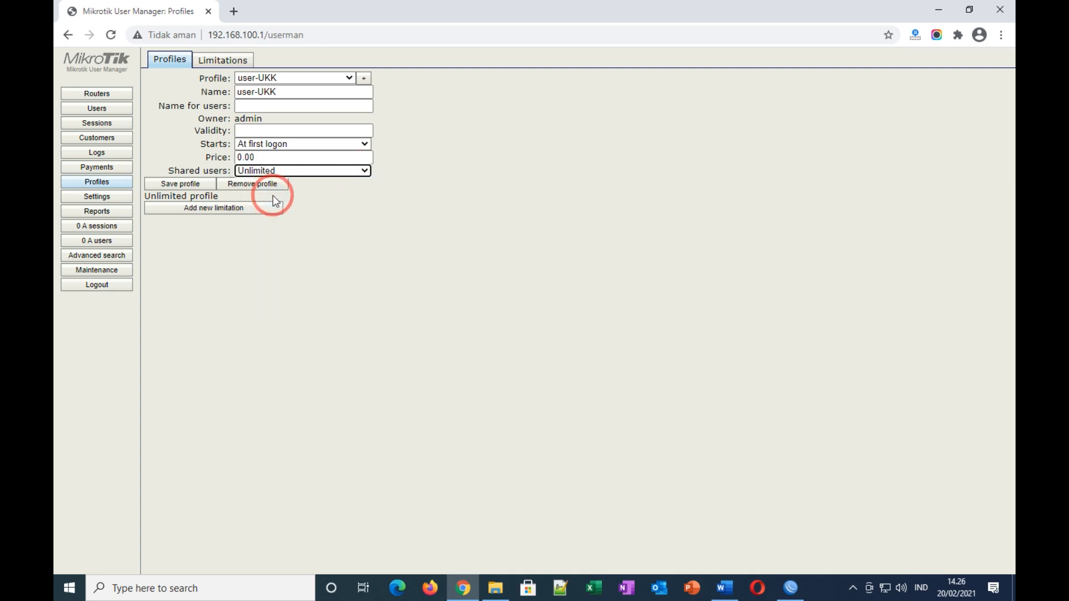
click(166, 214)
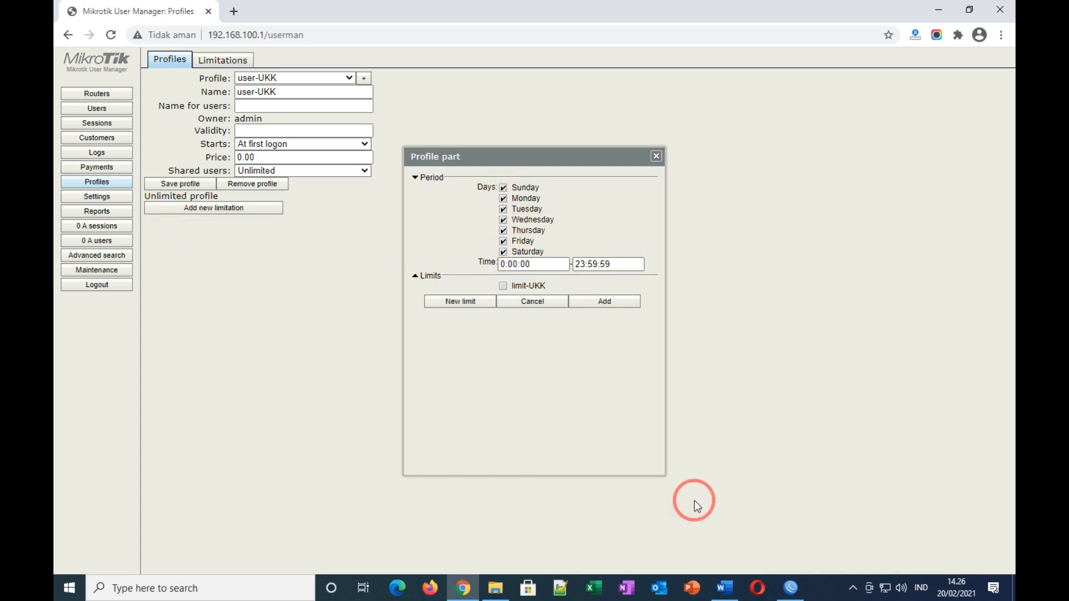
Step: Set the limitation's time range to 07:00:00–16:00:00, as the task sheet requires
click(724, 590)
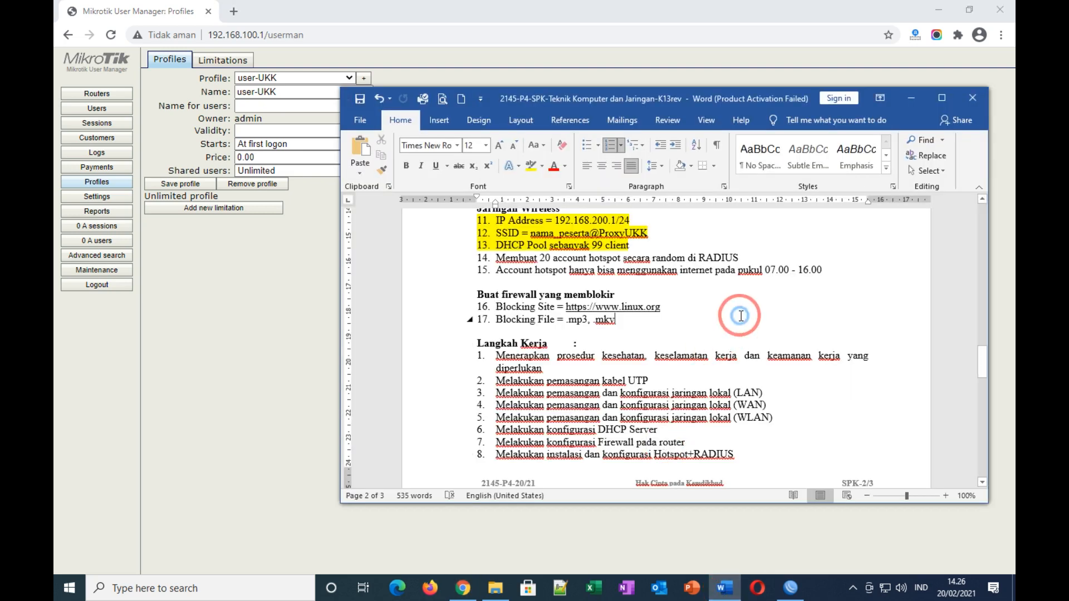
drag(829, 271, 765, 272)
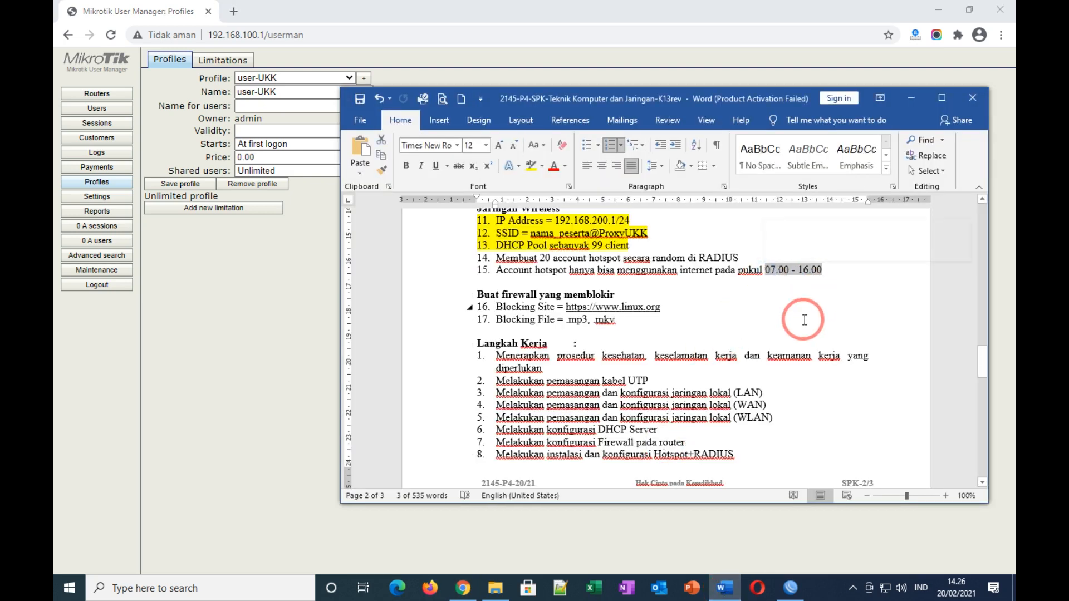
click(792, 588)
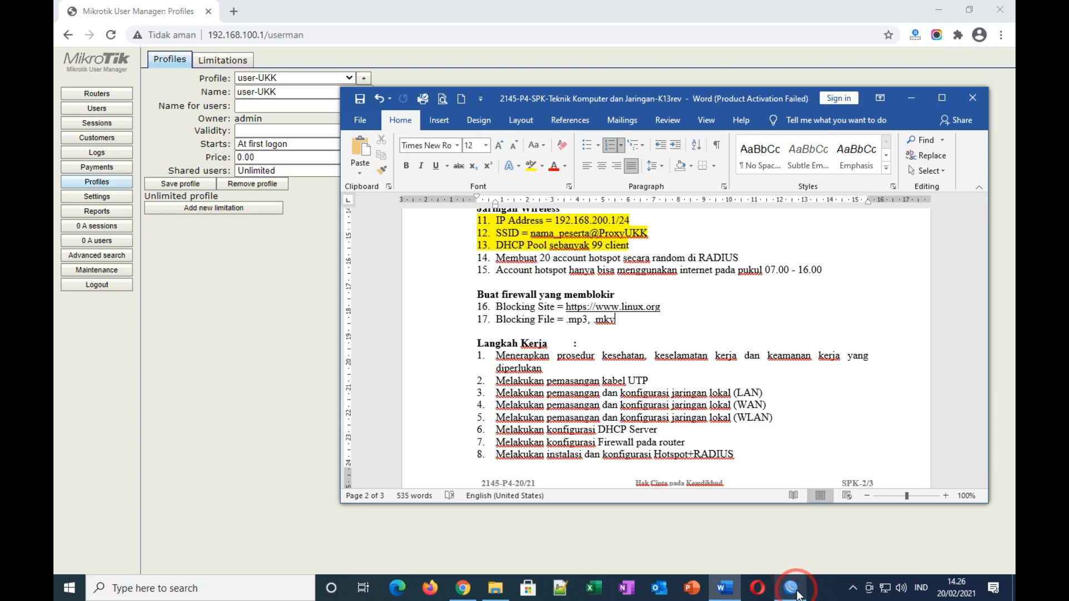
click(465, 591)
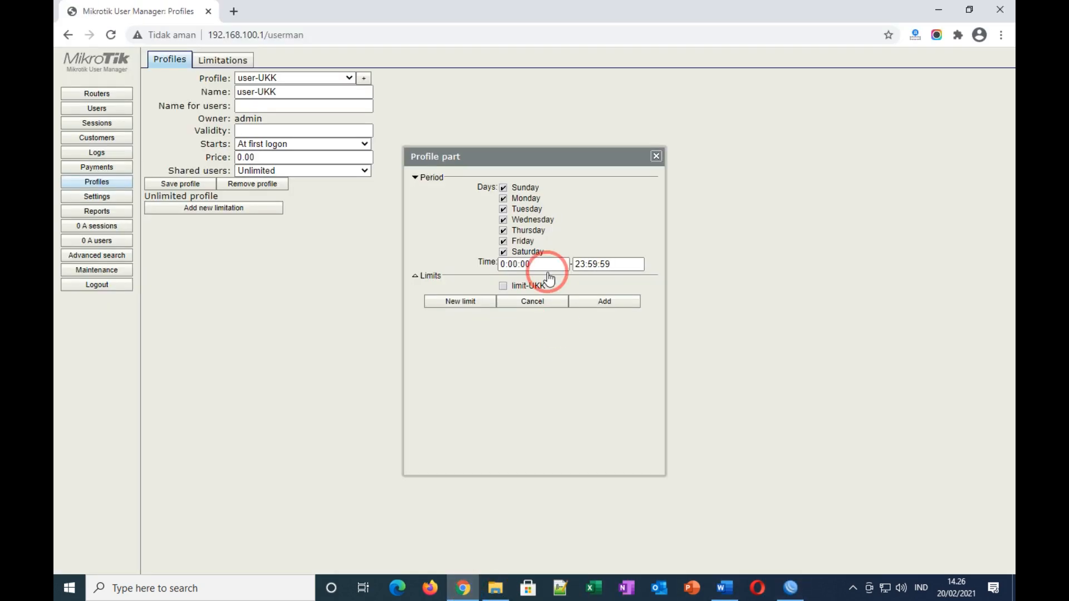
drag(509, 268, 500, 265)
text(07)
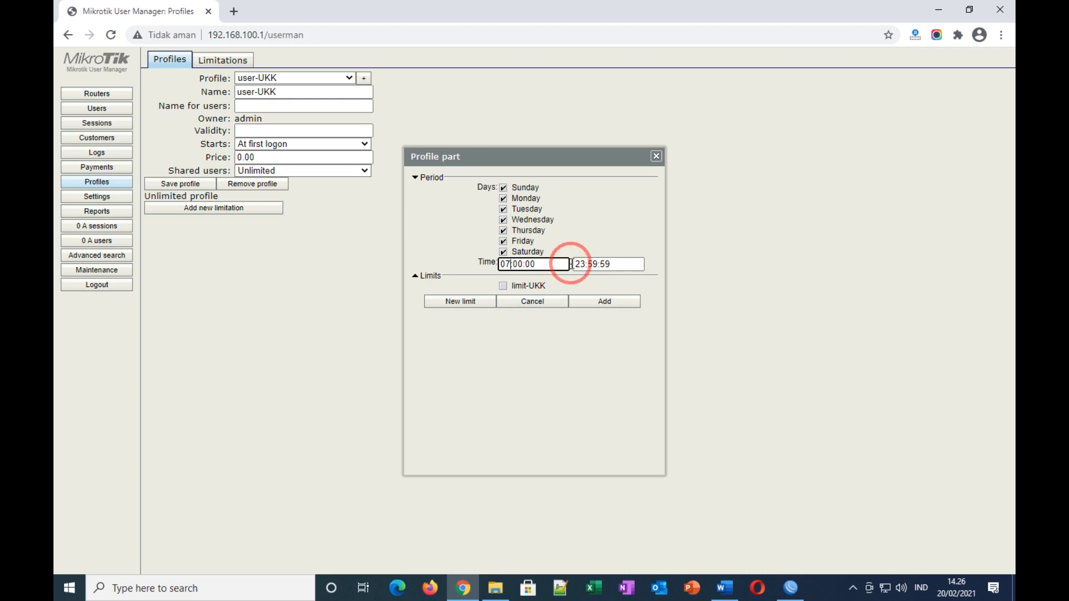
drag(574, 265, 583, 262)
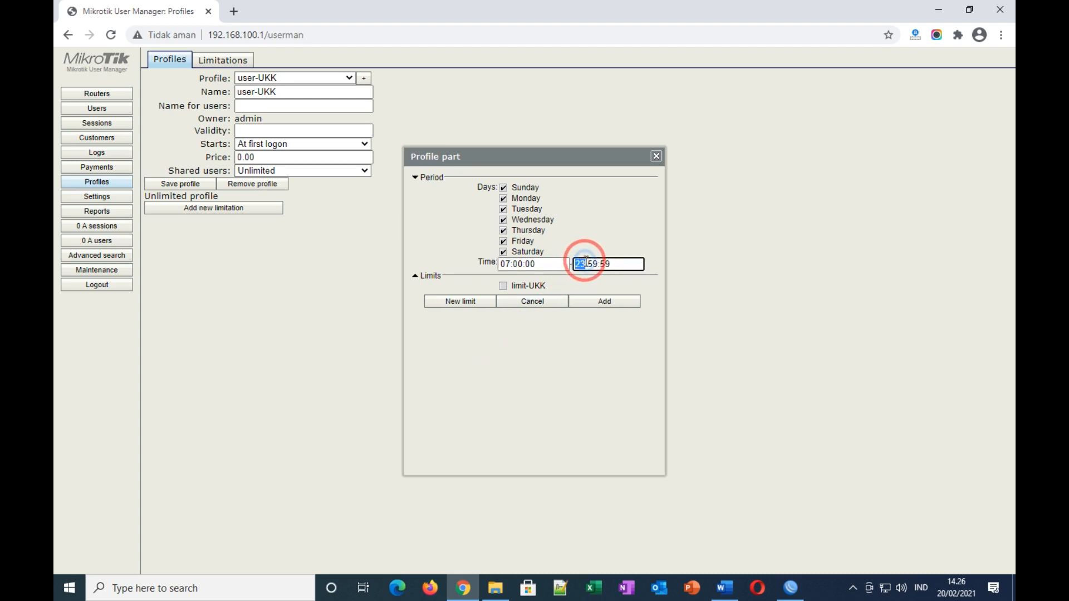
text(16)
drag(587, 262, 598, 261)
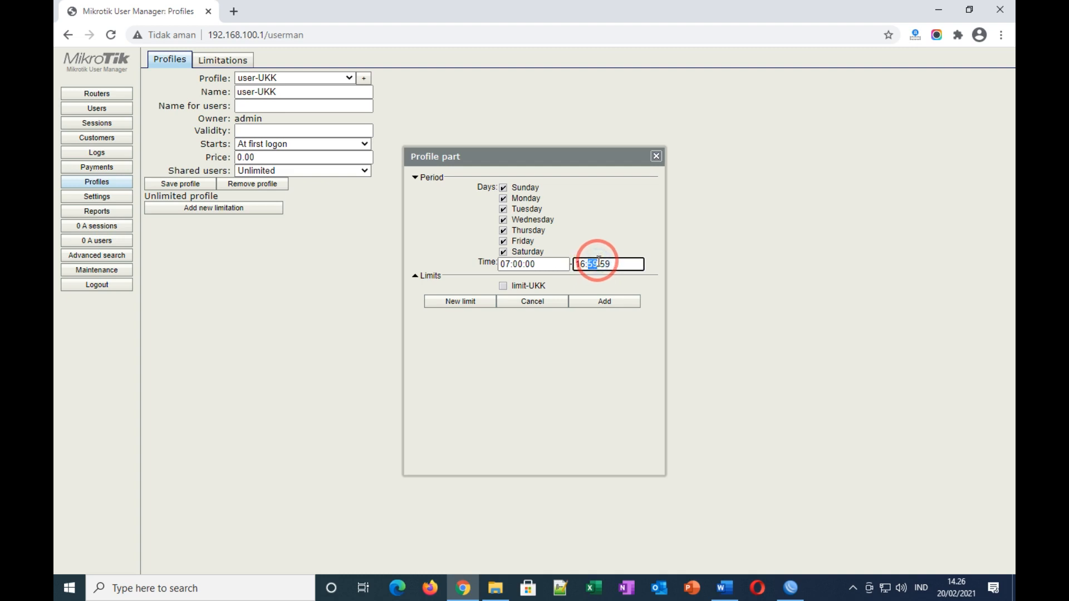
drag(598, 262, 614, 264)
text(00)
click(530, 353)
Step: Apply limit-UKK to that period, add it as an active limitation, and save user-UKK
click(503, 287)
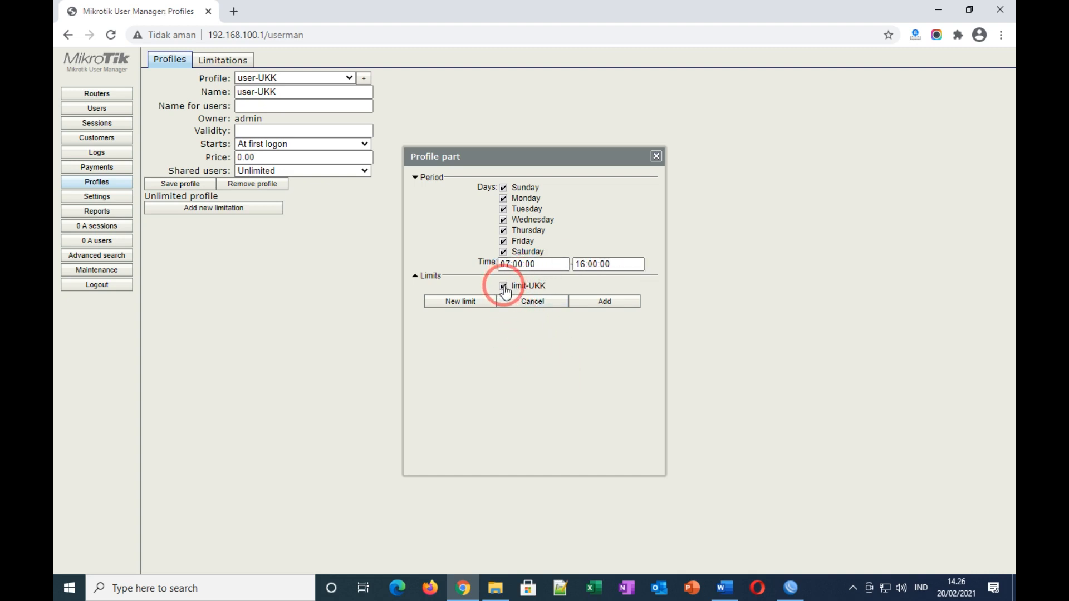
click(613, 306)
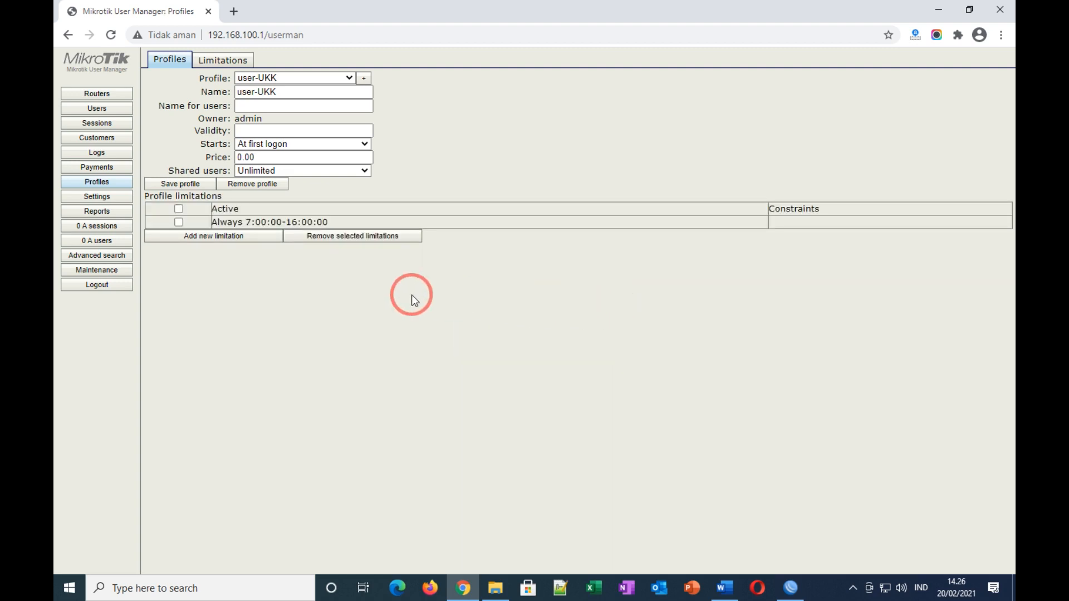
click(178, 222)
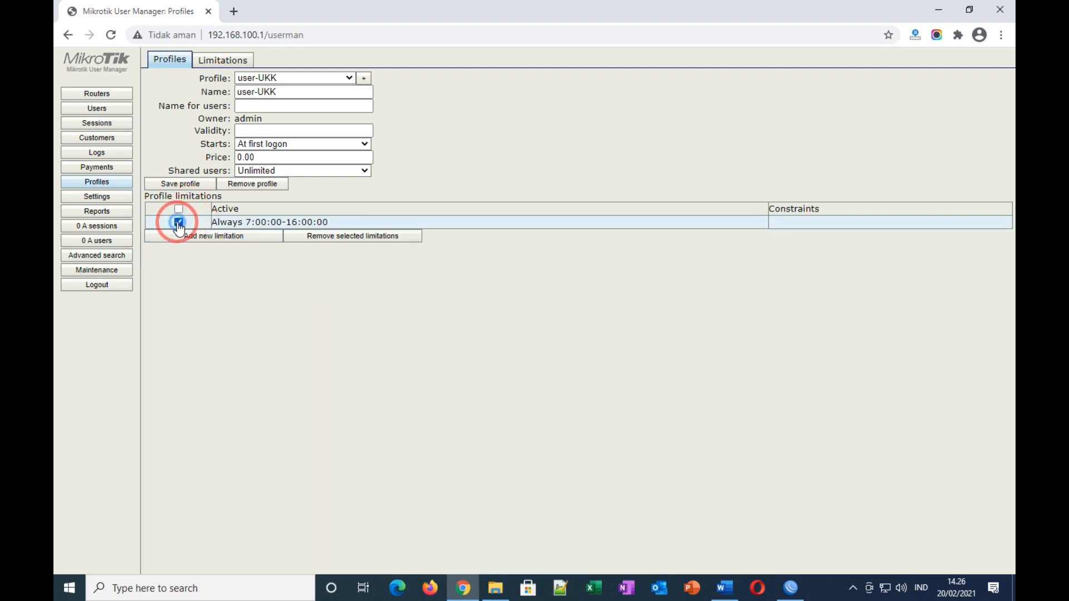
click(184, 185)
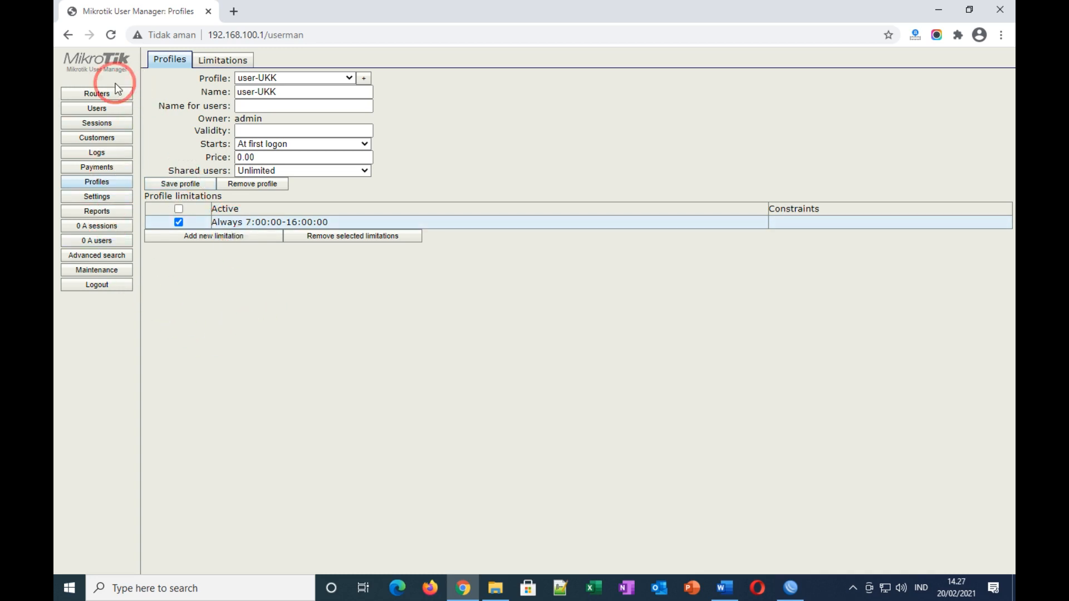
Step: Add a new router entry named Router-Hotspot and select its default IP address for replacement
click(98, 97)
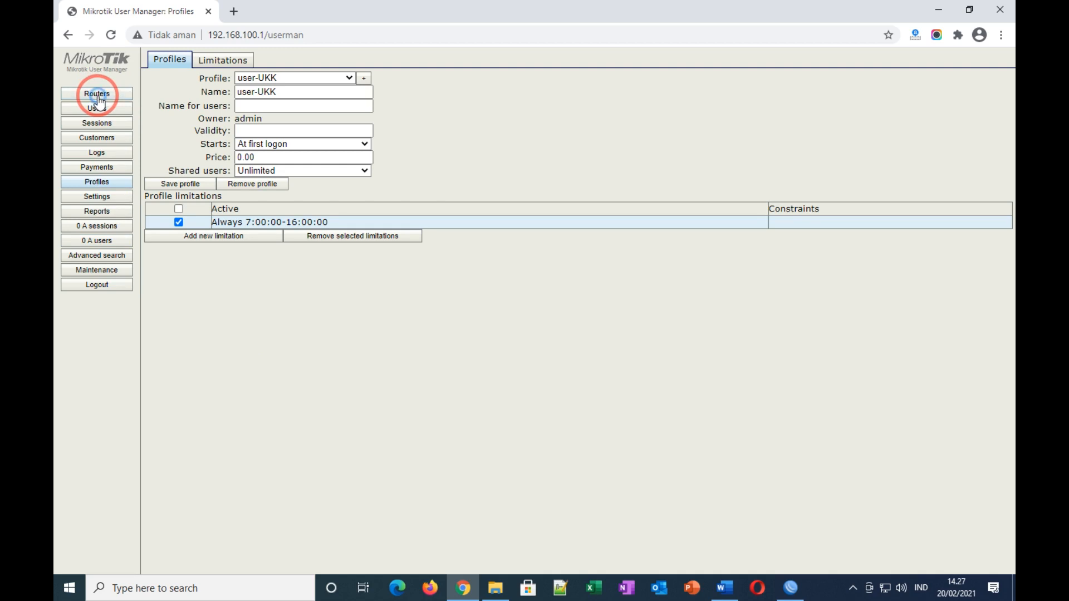
click(161, 60)
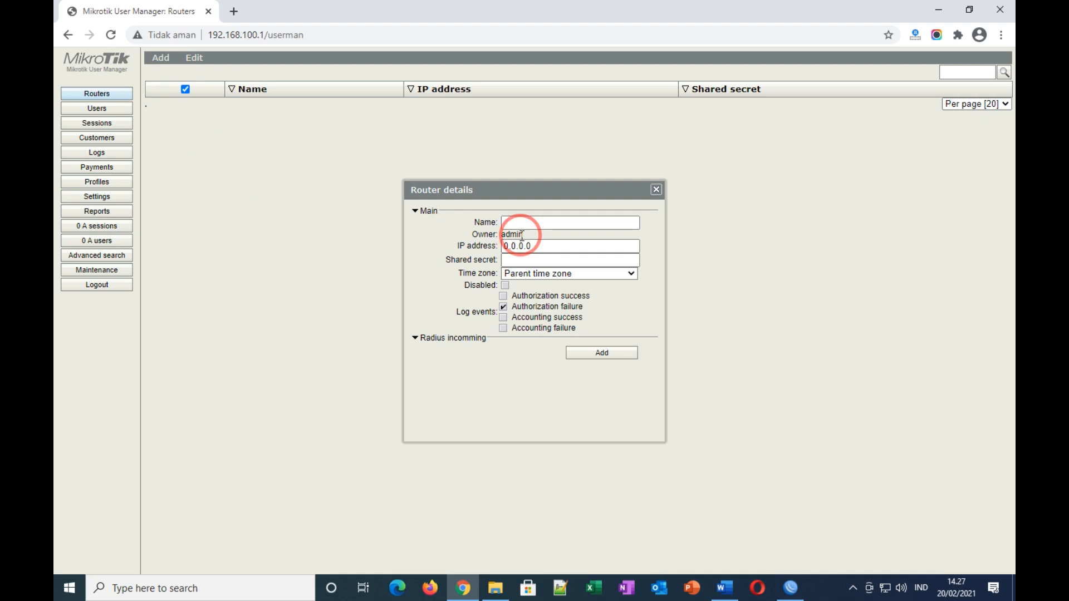
click(548, 222)
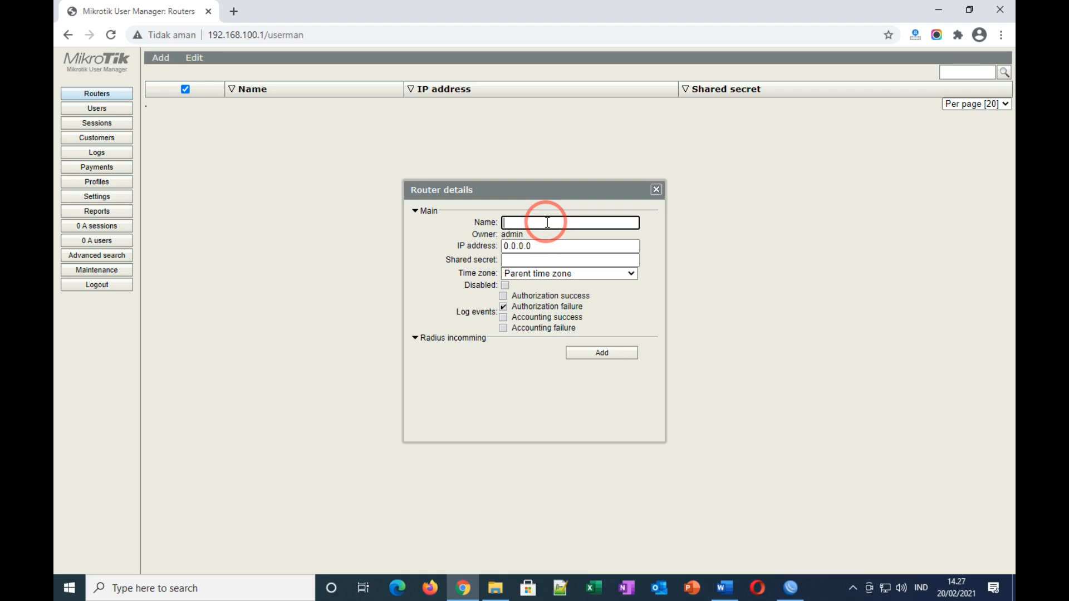
text(Router-Hotspot)
double_click(523, 246)
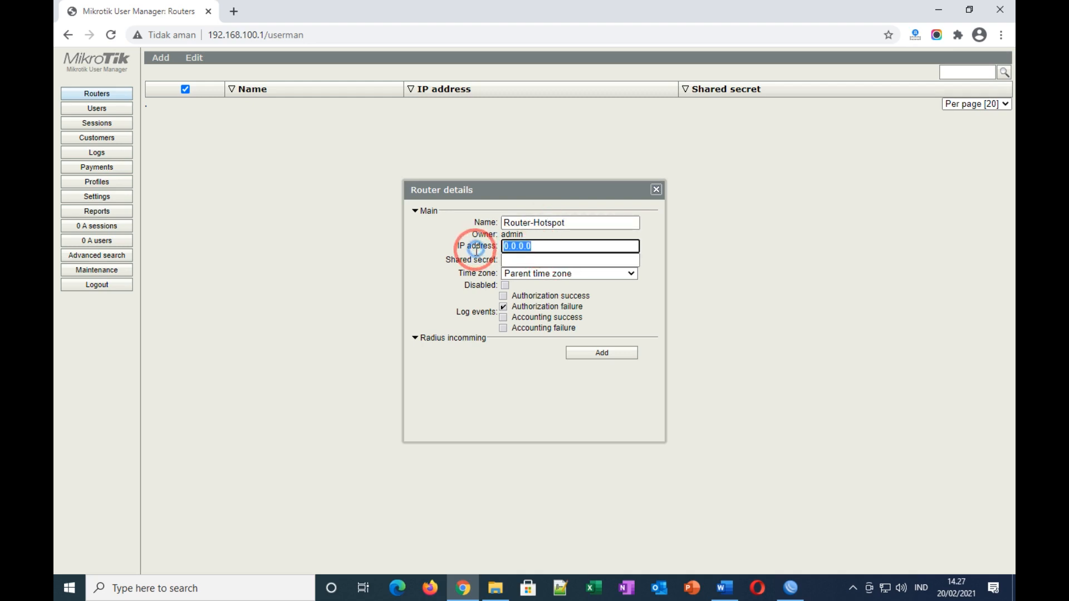
click(790, 587)
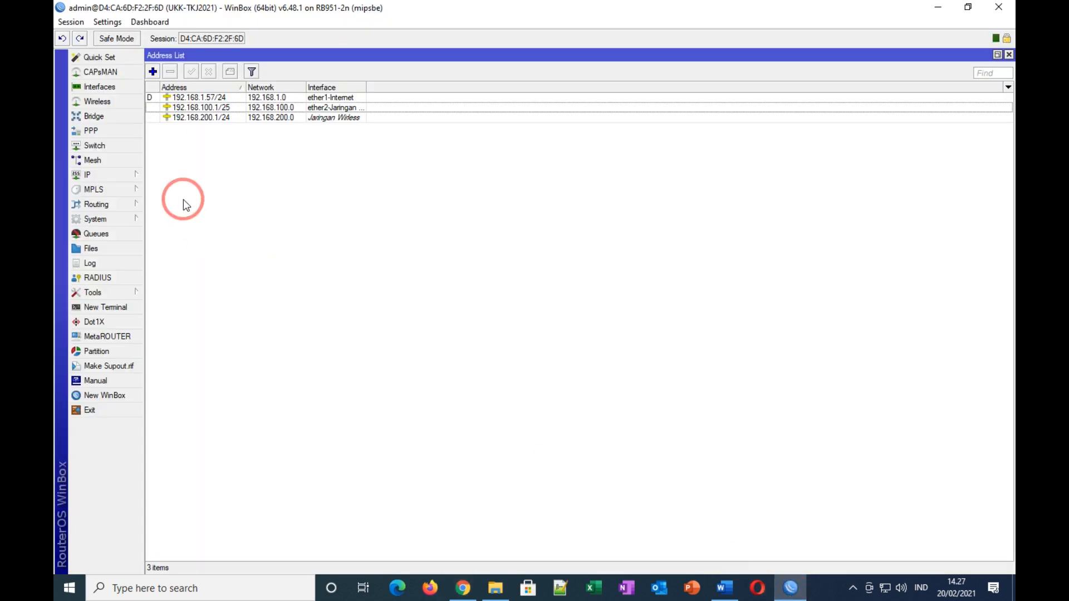
click(96, 277)
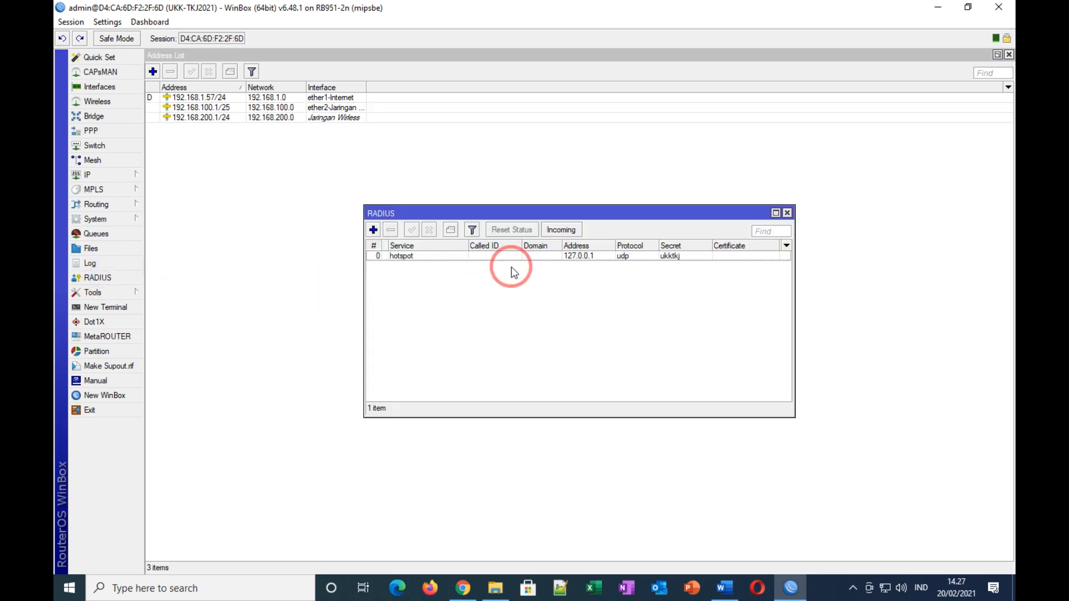
double_click(415, 256)
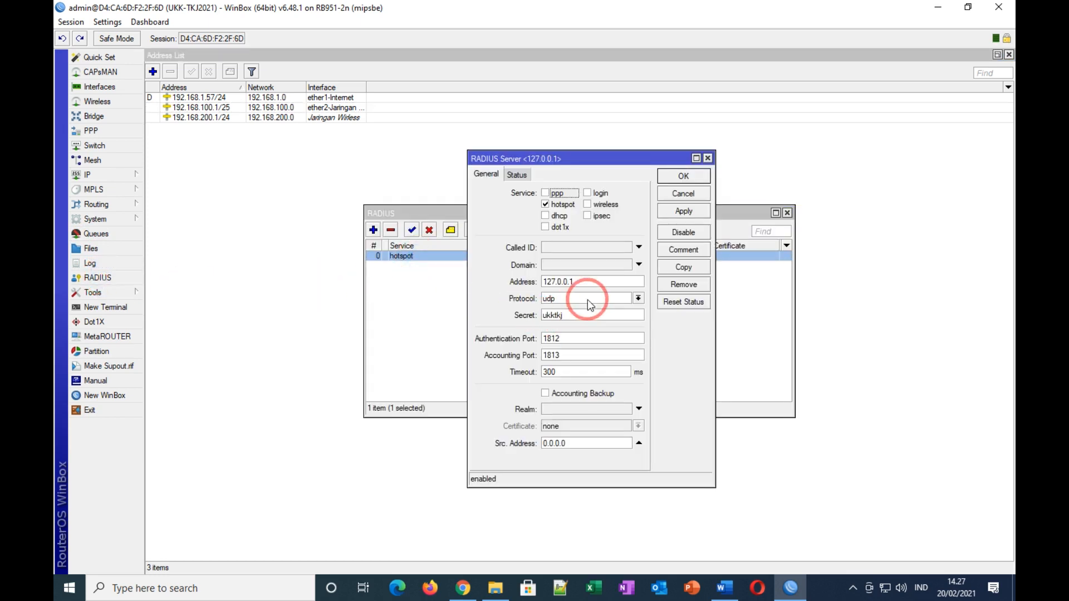
click(567, 315)
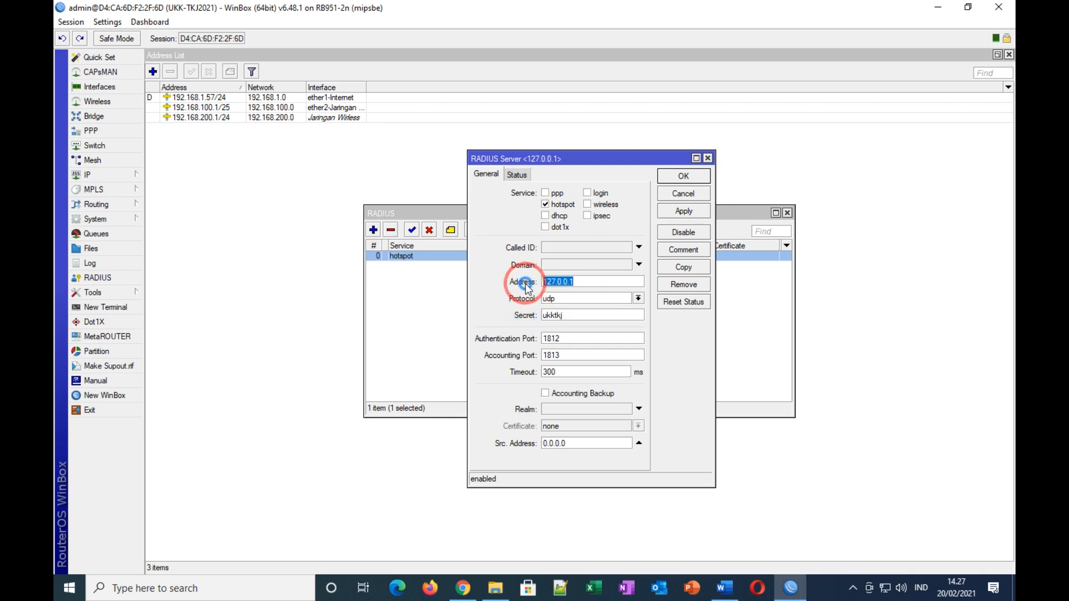
click(688, 194)
click(788, 212)
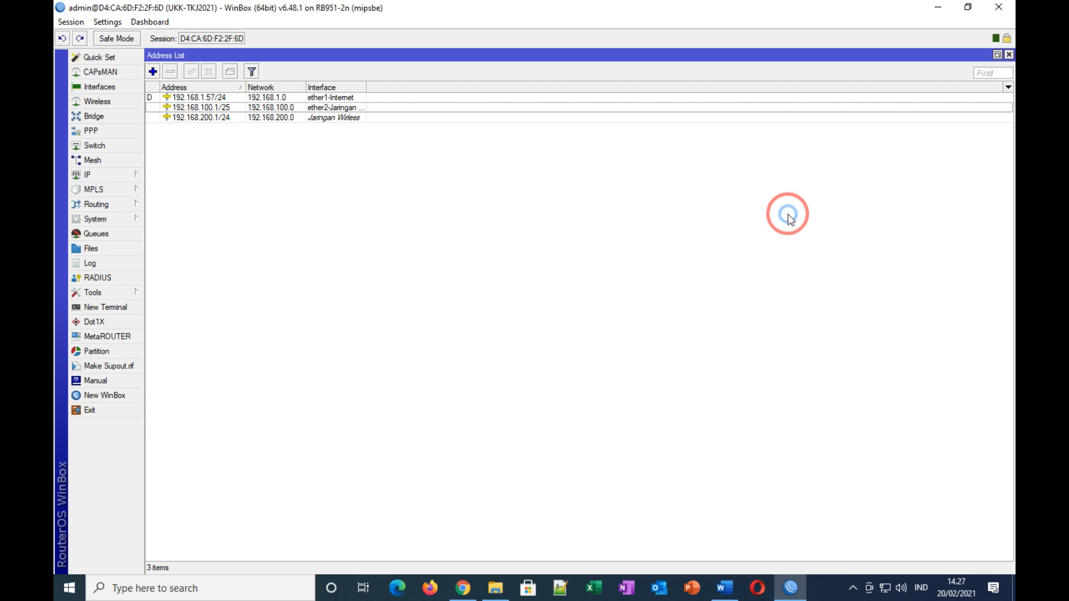
Step: Give Router-Hotspot IP 127.0.0.1, the shared secret and time zone +07:00, then add it
click(463, 588)
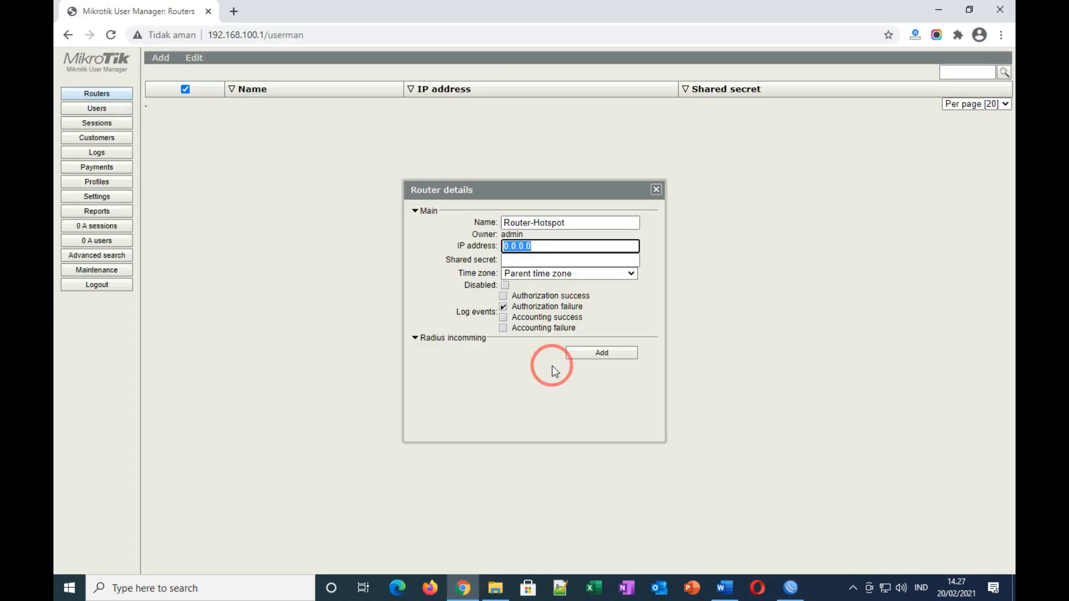
text(127)
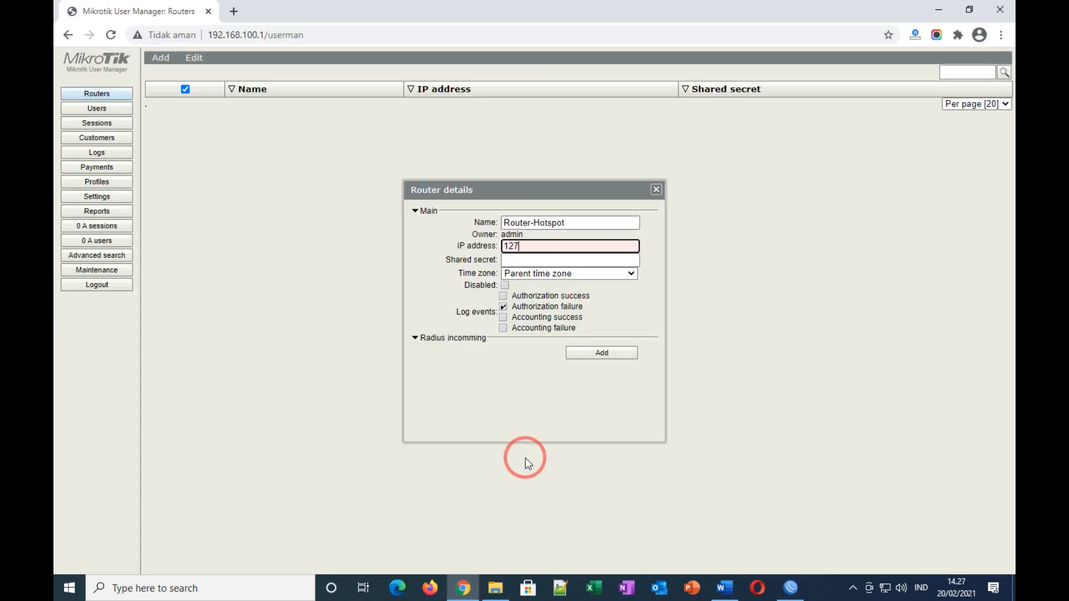
text(.0.0.0)
key(BackSpace)
text(1)
click(533, 259)
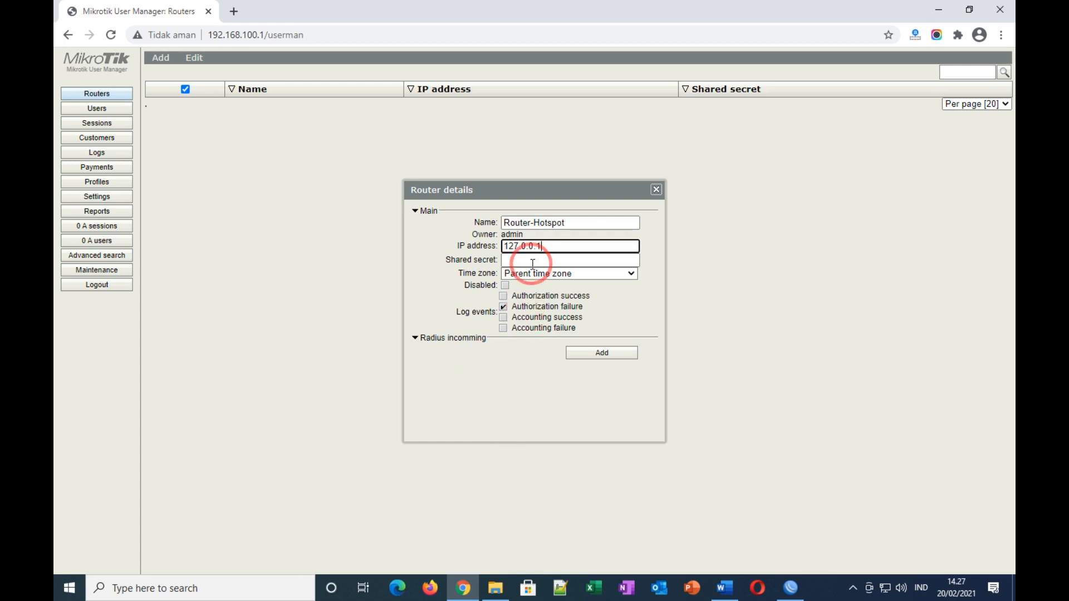
text(ukktkj)
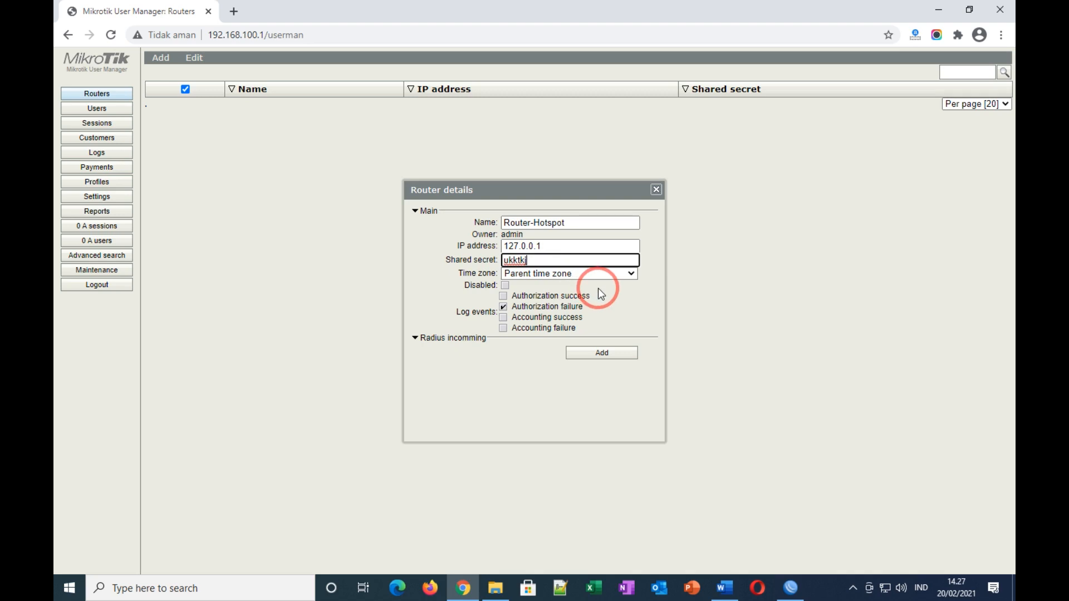
click(613, 273)
drag(631, 307, 635, 398)
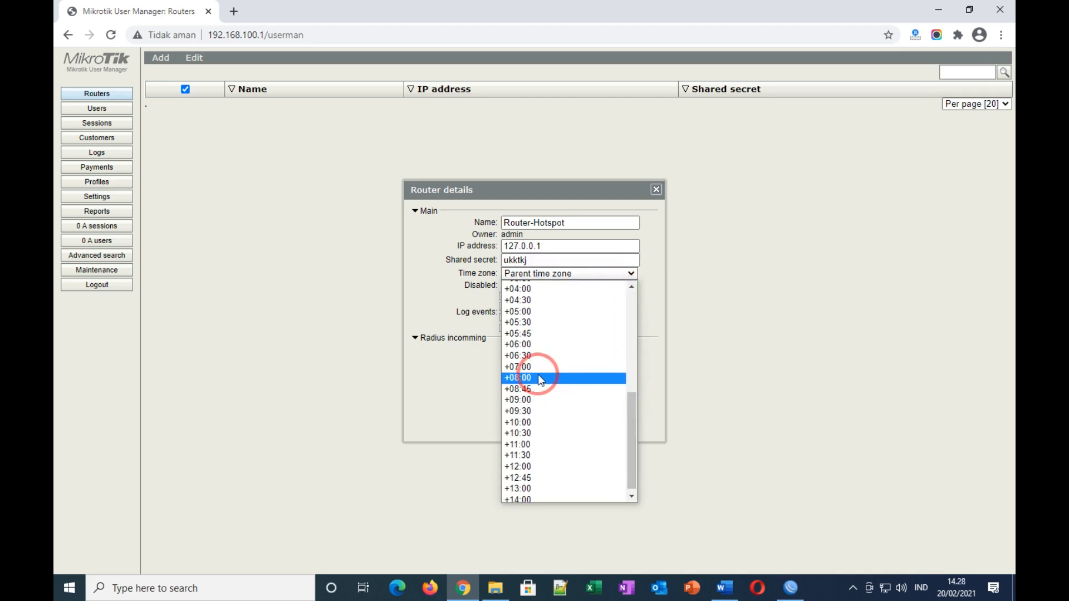
click(536, 366)
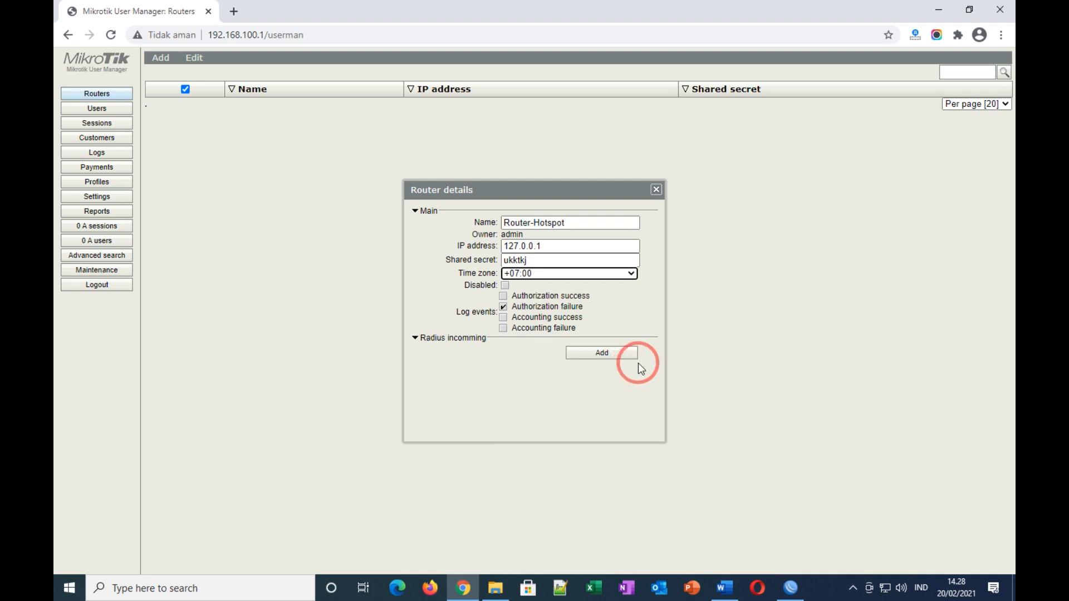
click(602, 353)
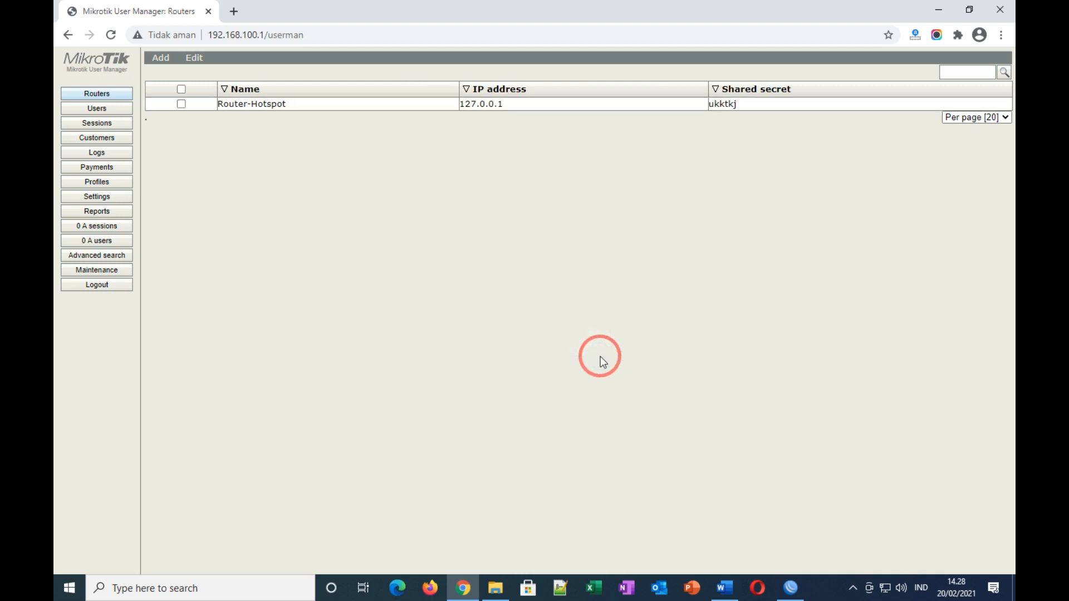
Step: Open the Users page and check task item 14, which requires 20 random hotspot accounts
click(92, 109)
click(161, 57)
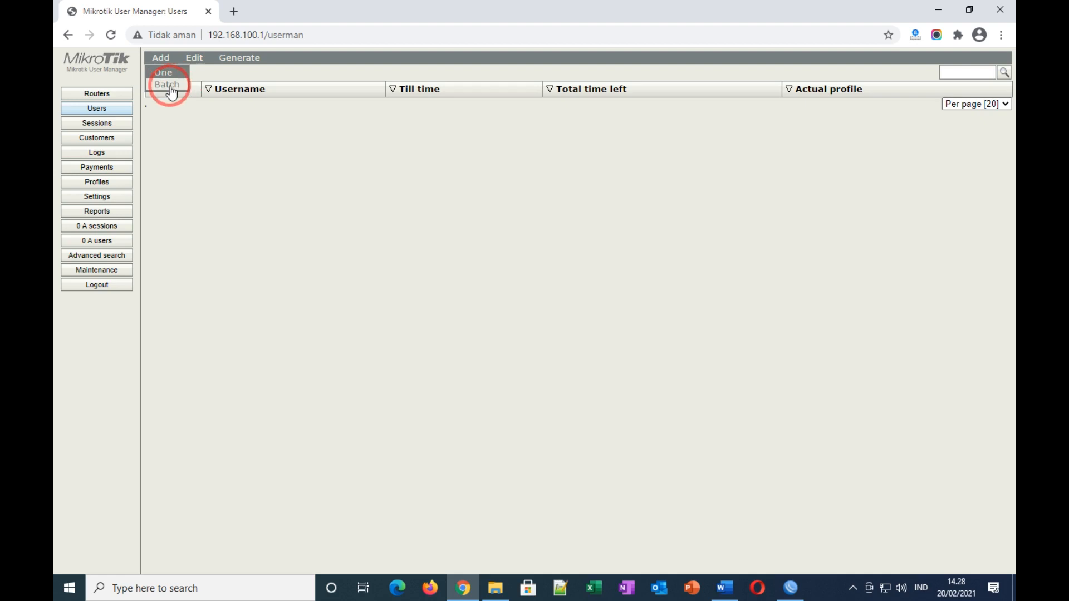
click(724, 587)
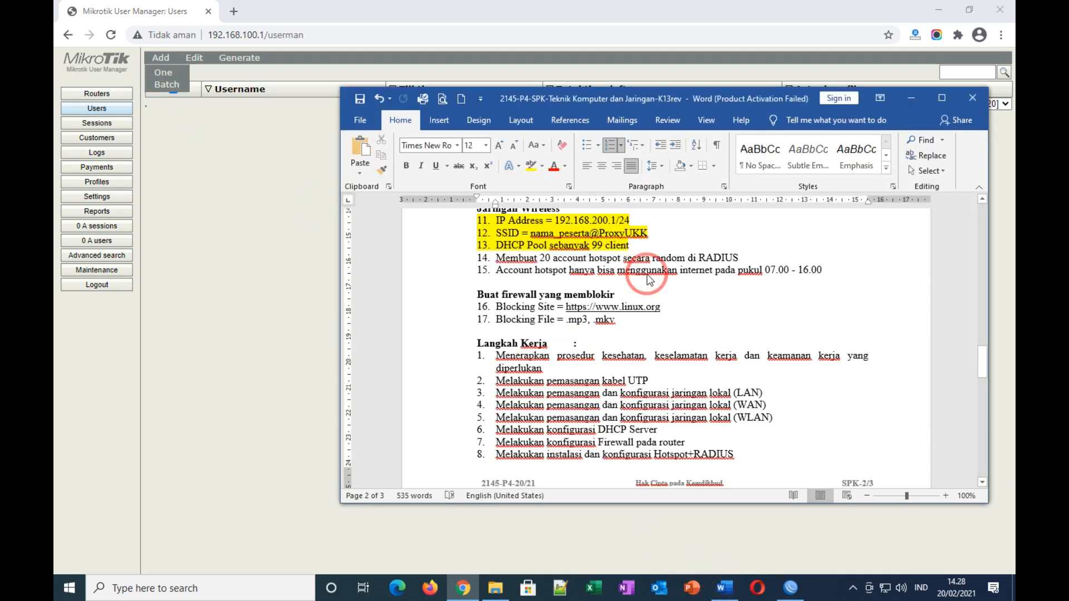
click(734, 309)
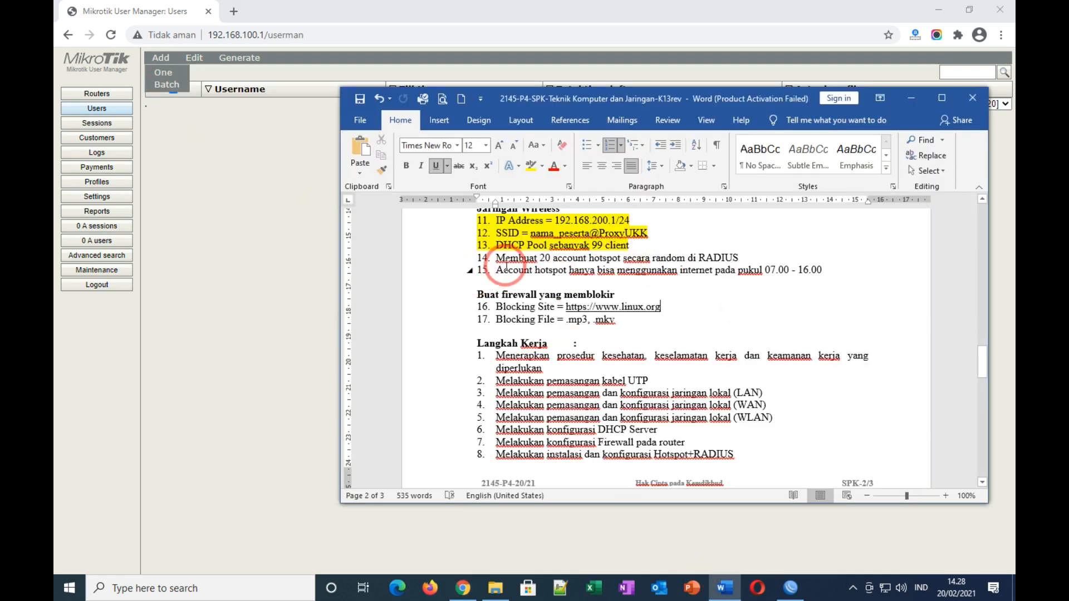
drag(495, 258, 588, 258)
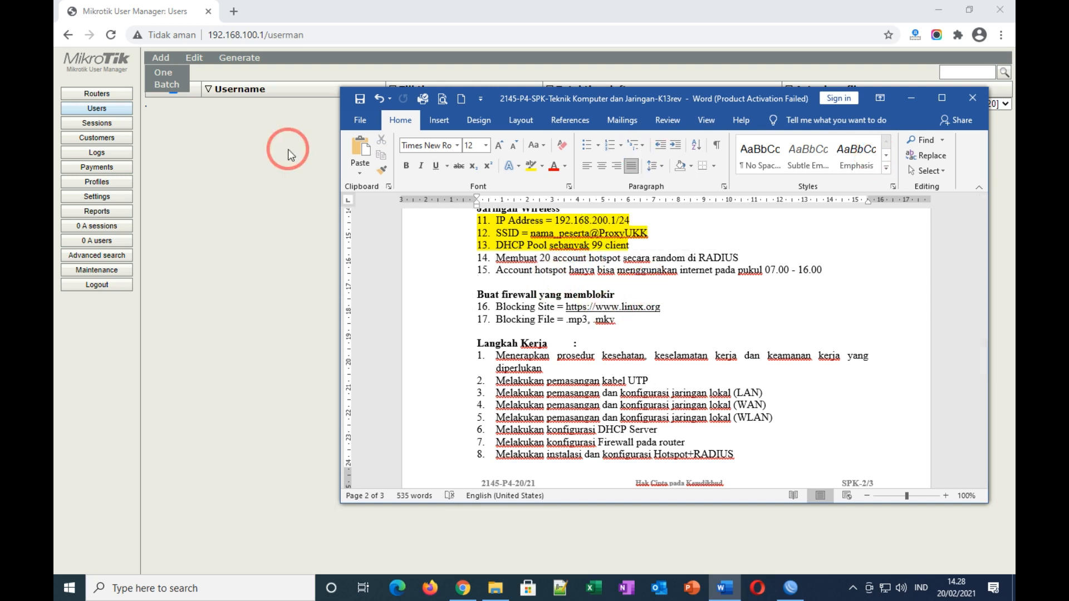
click(243, 148)
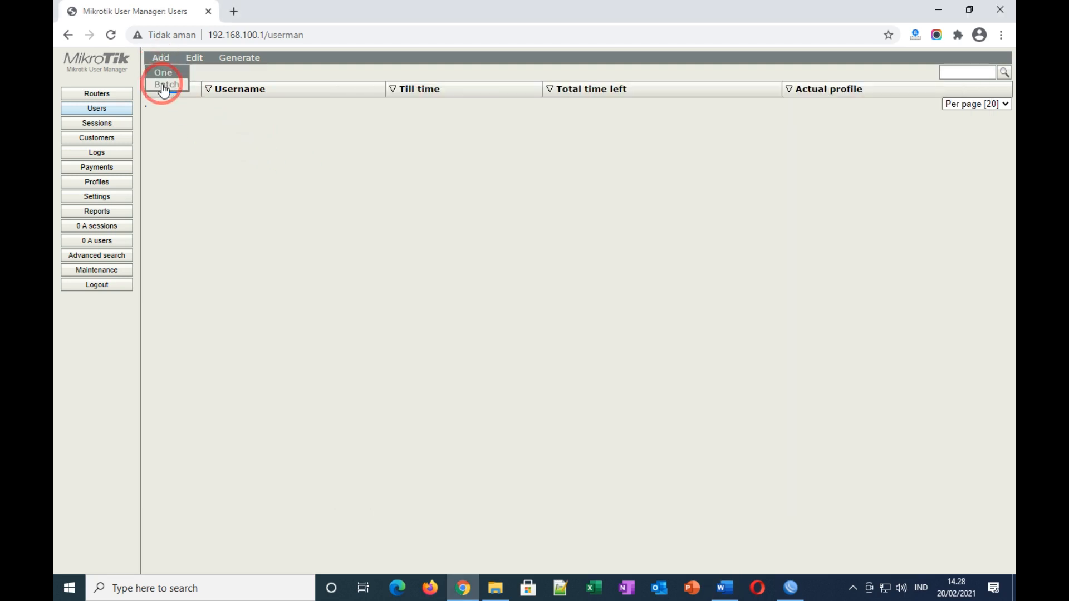
Step: Start a batch of 20 users with the username prefix UKK
click(161, 84)
drag(526, 178, 493, 179)
text(20)
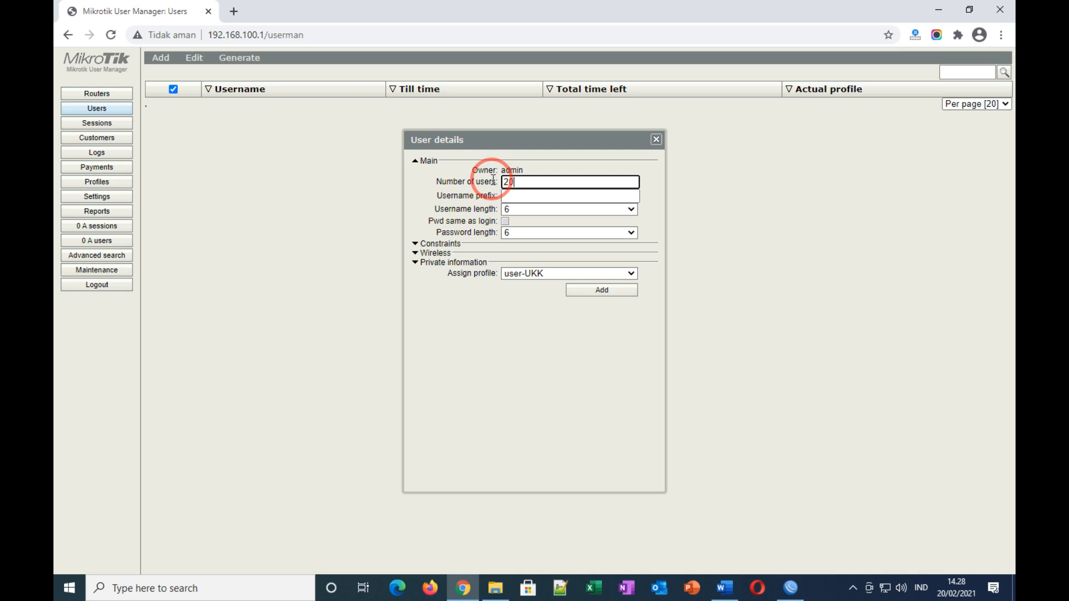
click(548, 195)
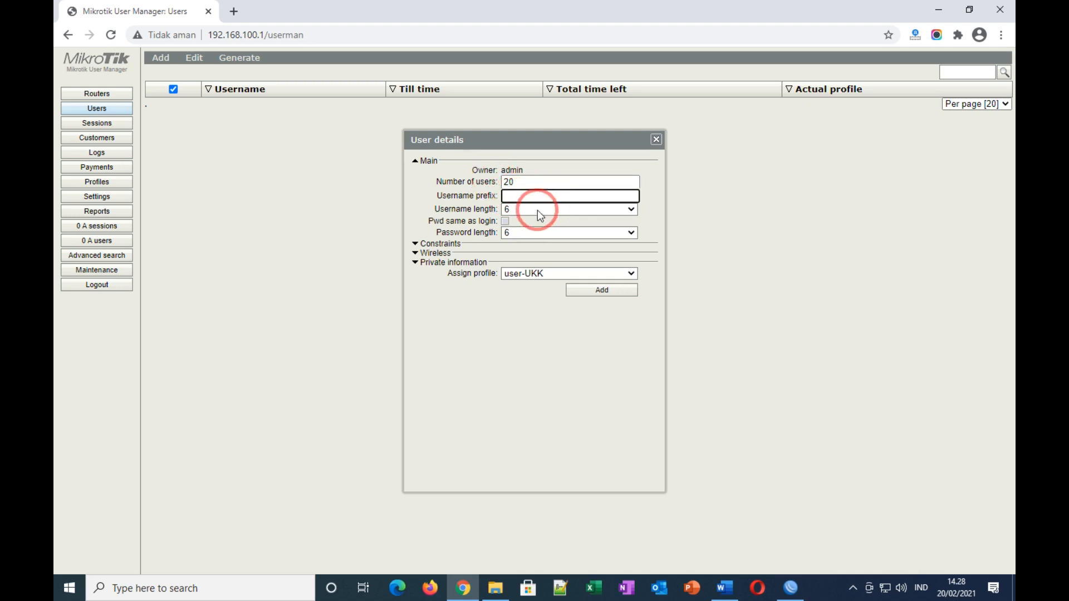
click(536, 210)
click(537, 210)
click(537, 233)
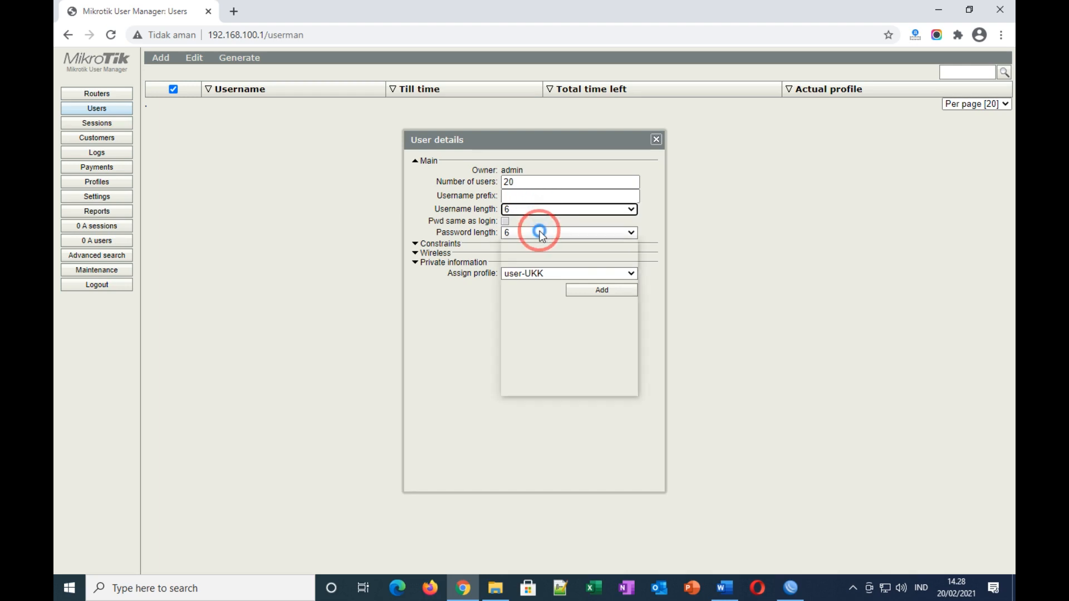
click(542, 236)
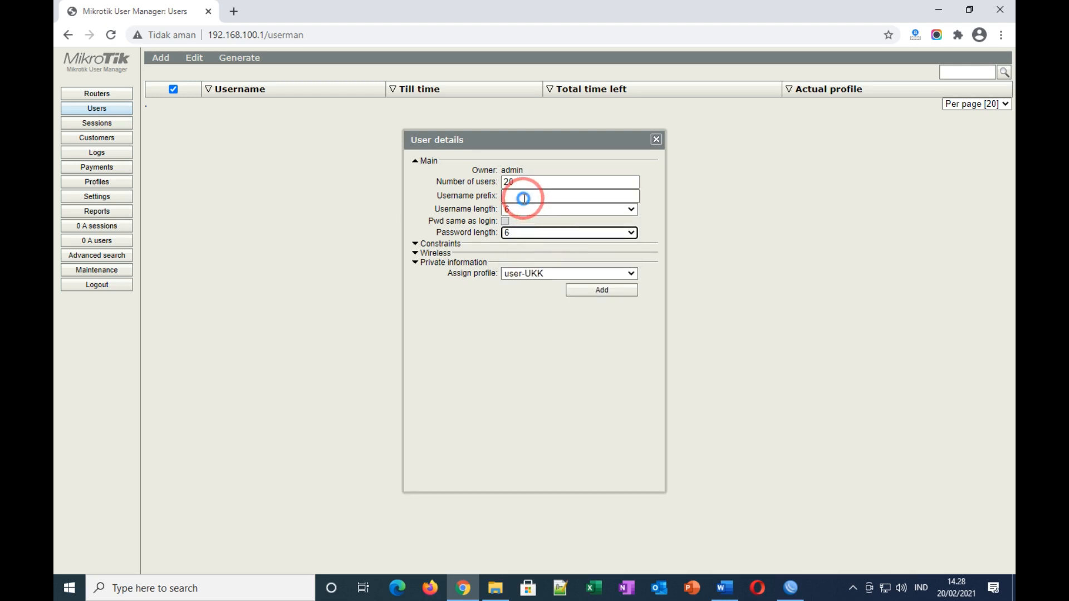
click(538, 196)
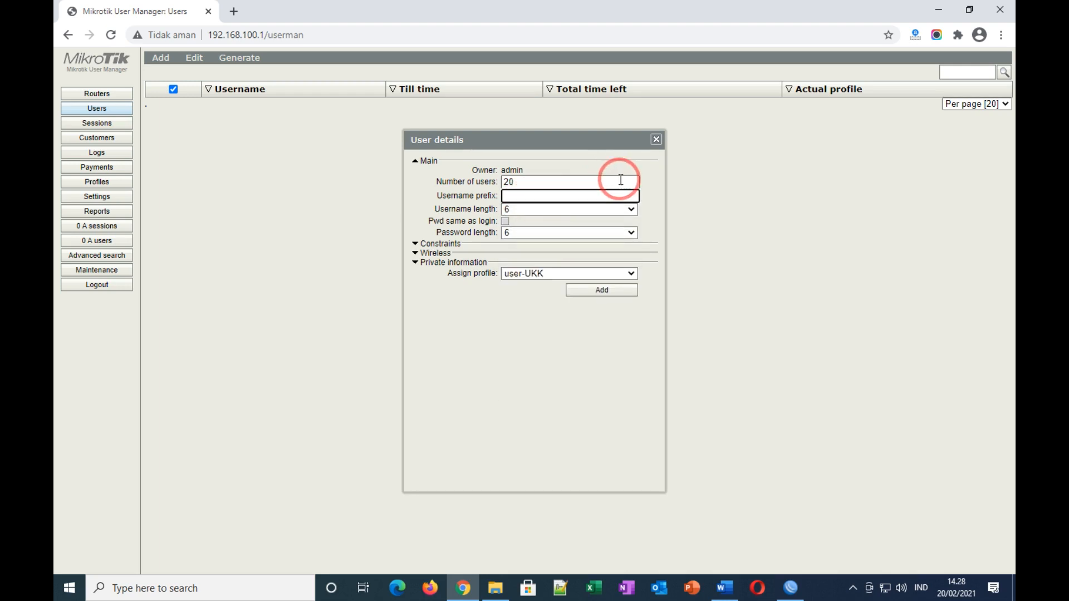
text(UKK)
Step: Use 3-character usernames with passwords matching logins, generate the batch, and inspect the first user
click(524, 210)
click(516, 221)
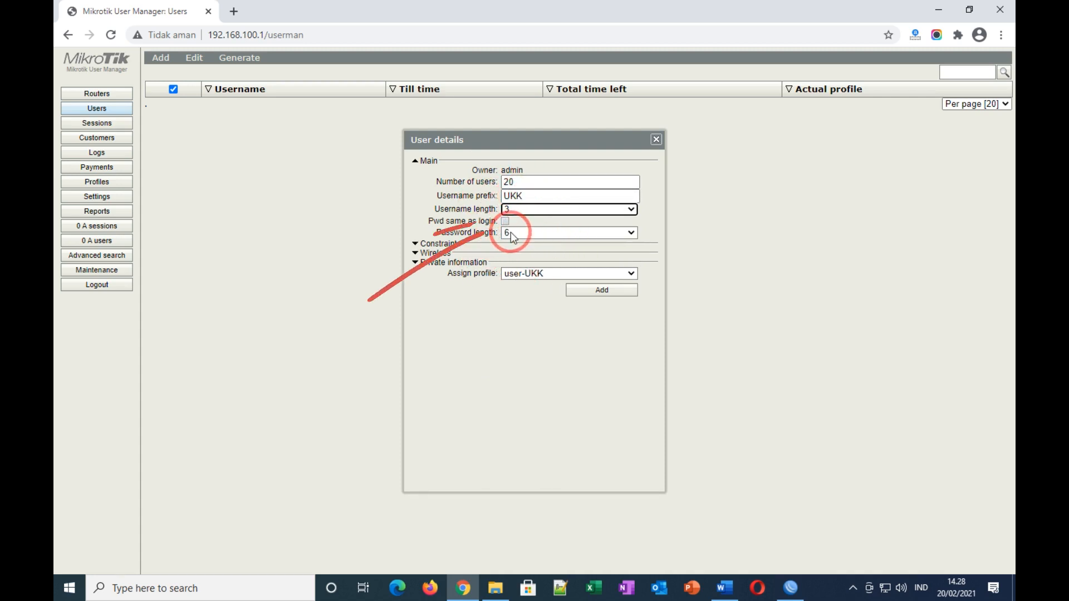
click(503, 224)
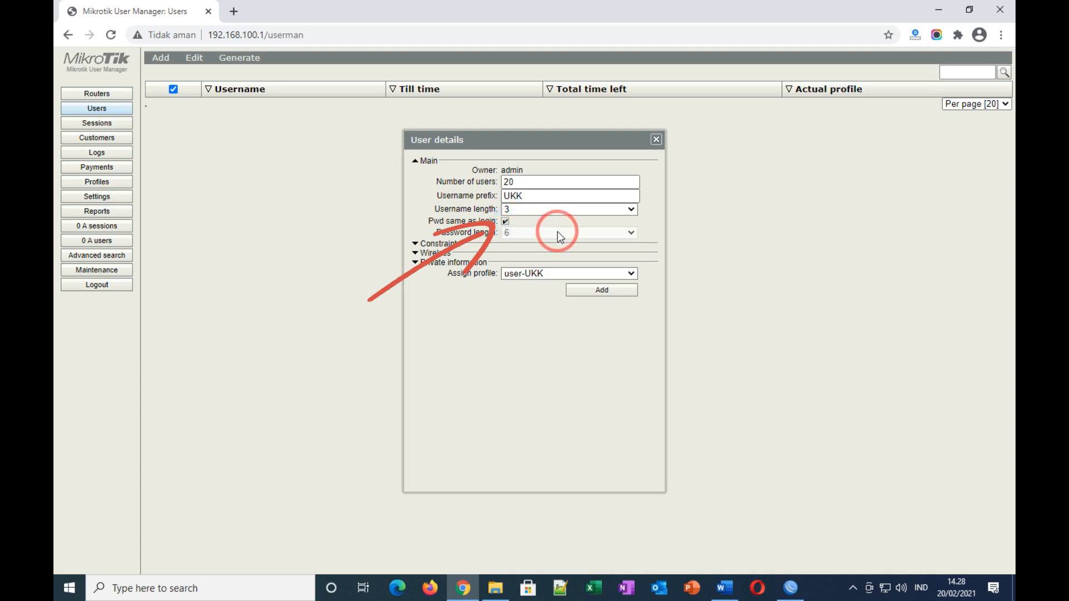
click(505, 221)
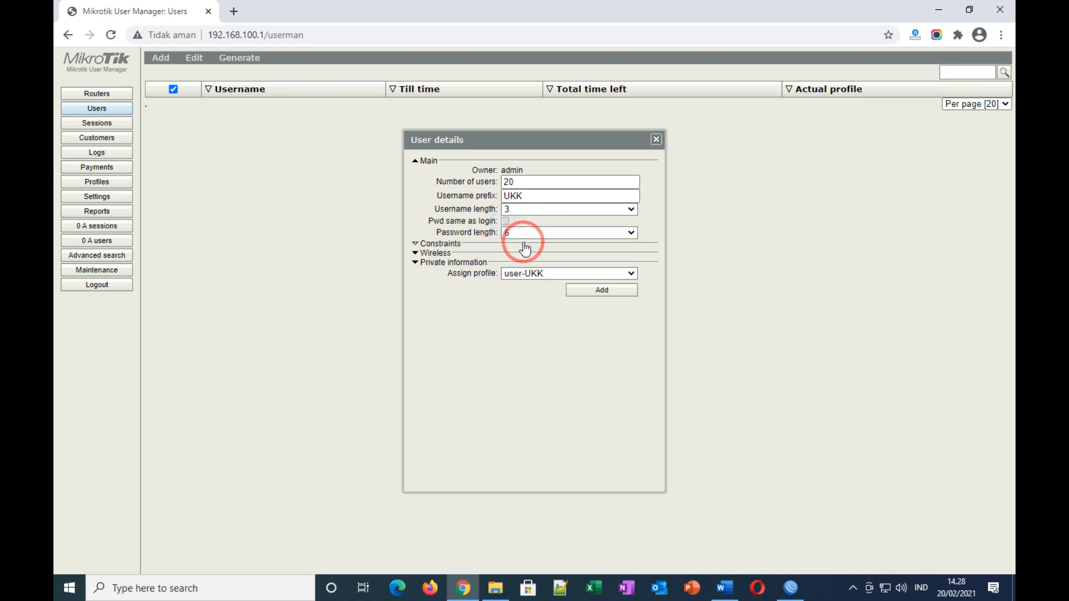
click(505, 221)
drag(424, 219, 543, 216)
double_click(521, 195)
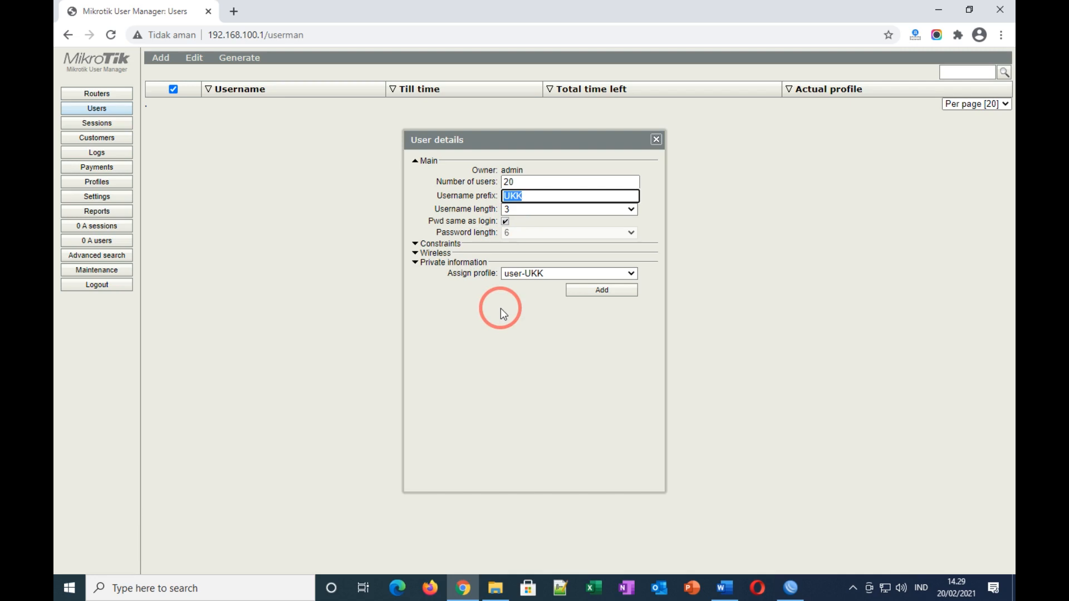
click(592, 294)
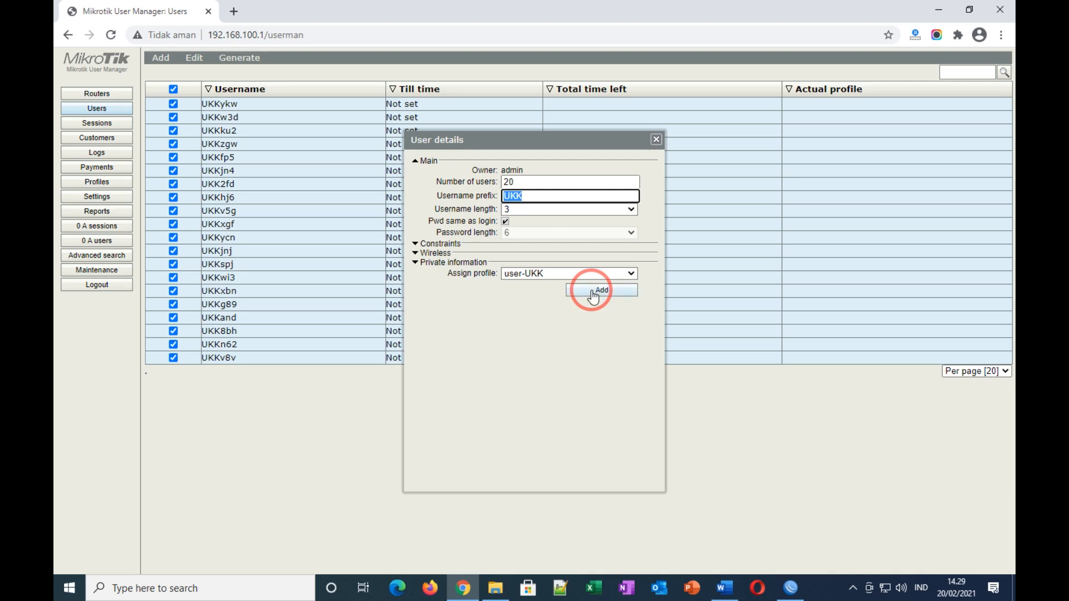
click(657, 139)
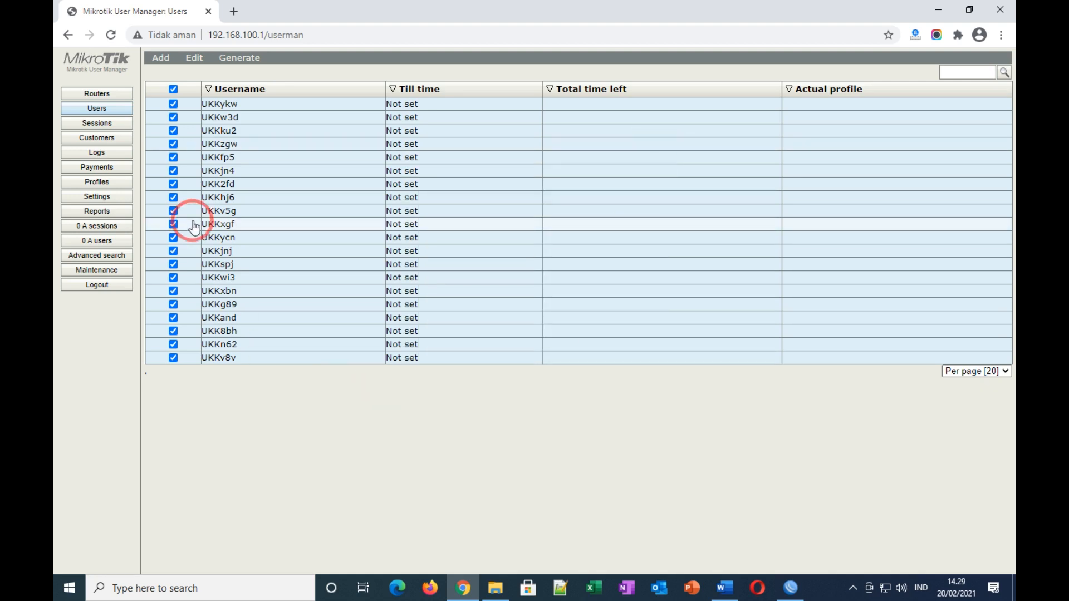
click(233, 105)
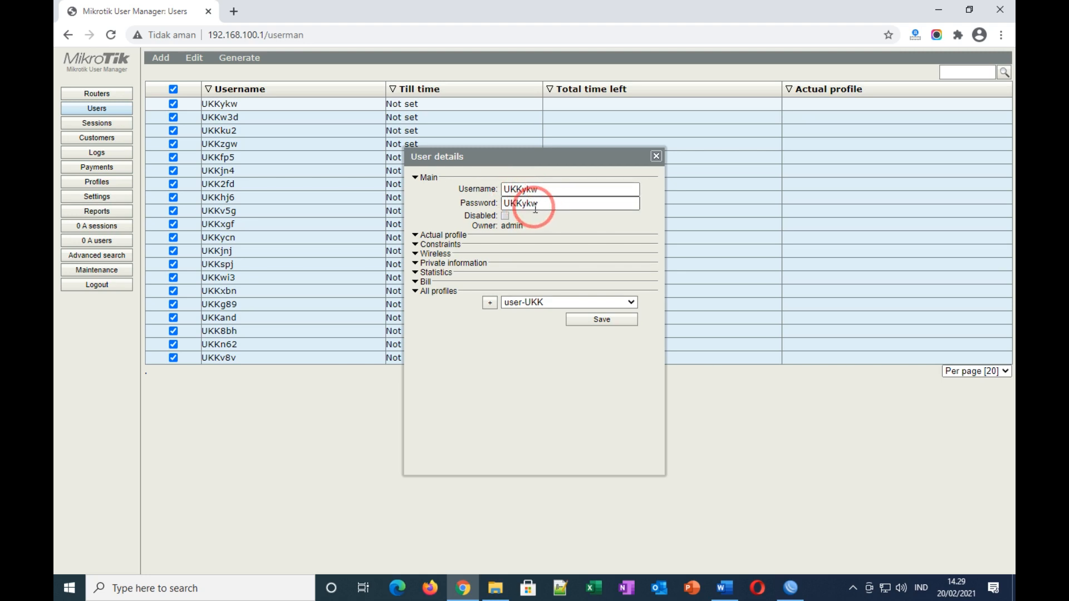
click(657, 156)
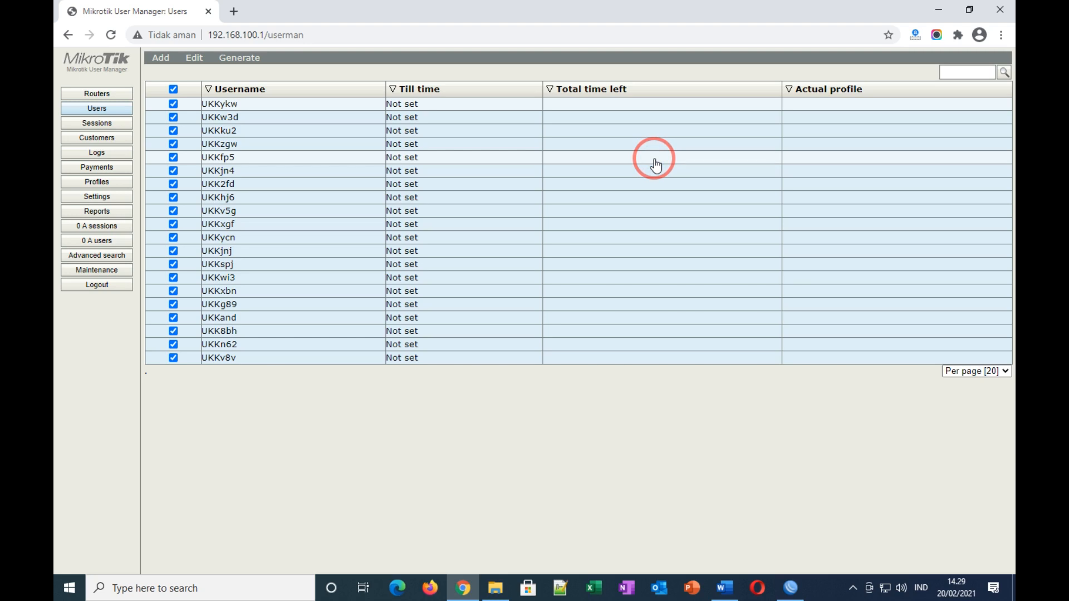
Step: Connect the laptop to the open ProxyUKK Wi-Fi network, retrying the connection once
click(886, 590)
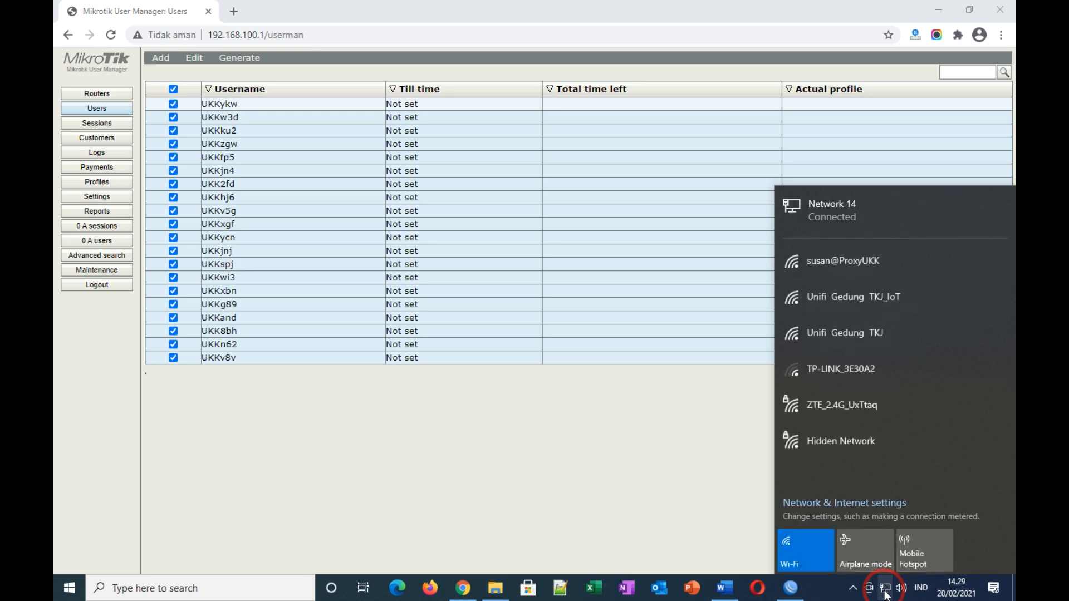
click(854, 262)
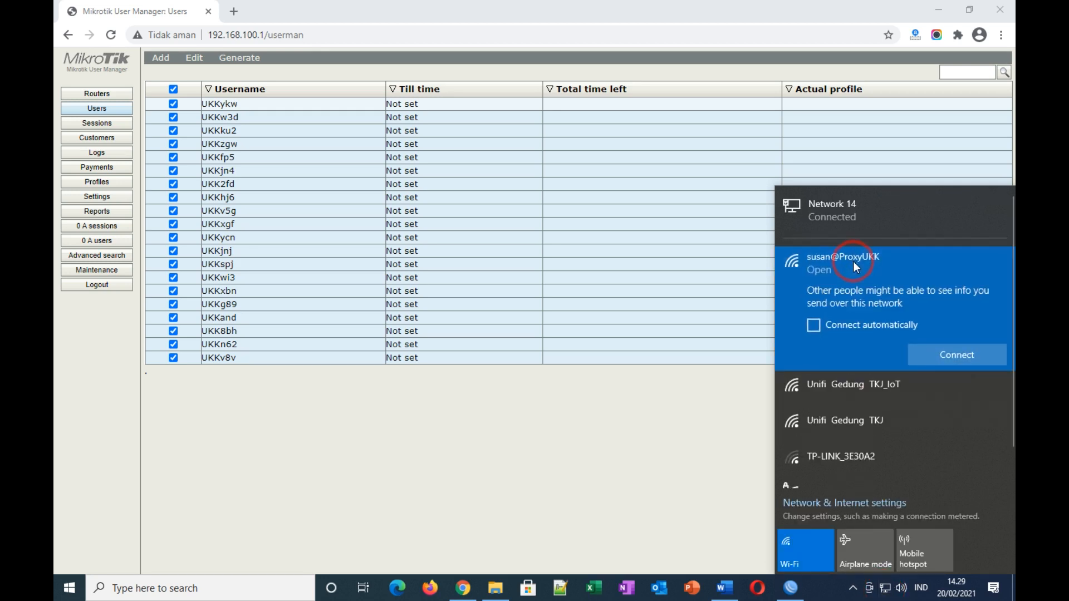
click(940, 366)
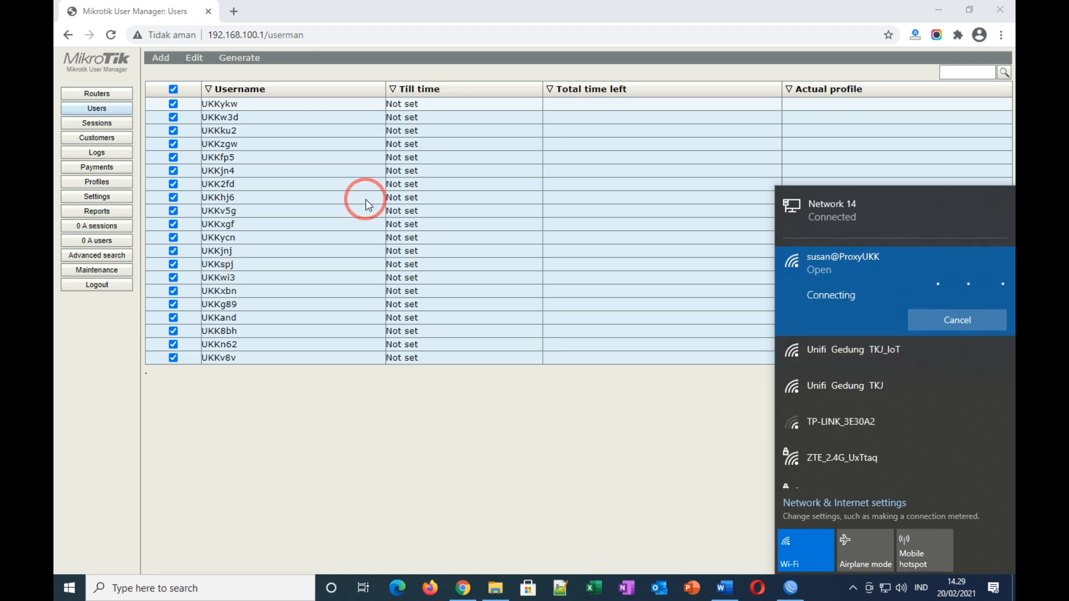
click(715, 506)
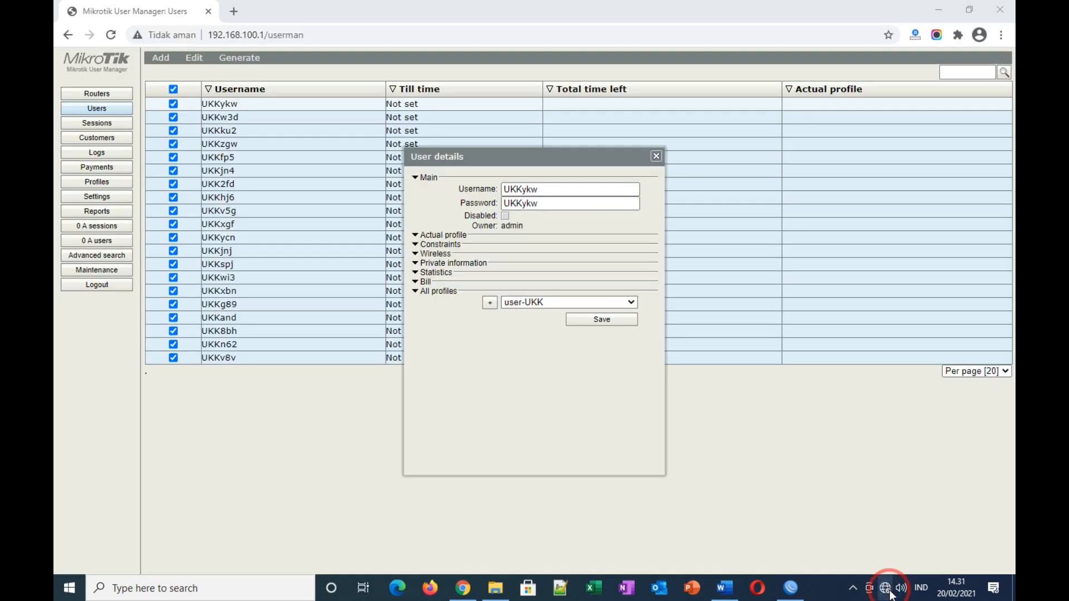
click(890, 594)
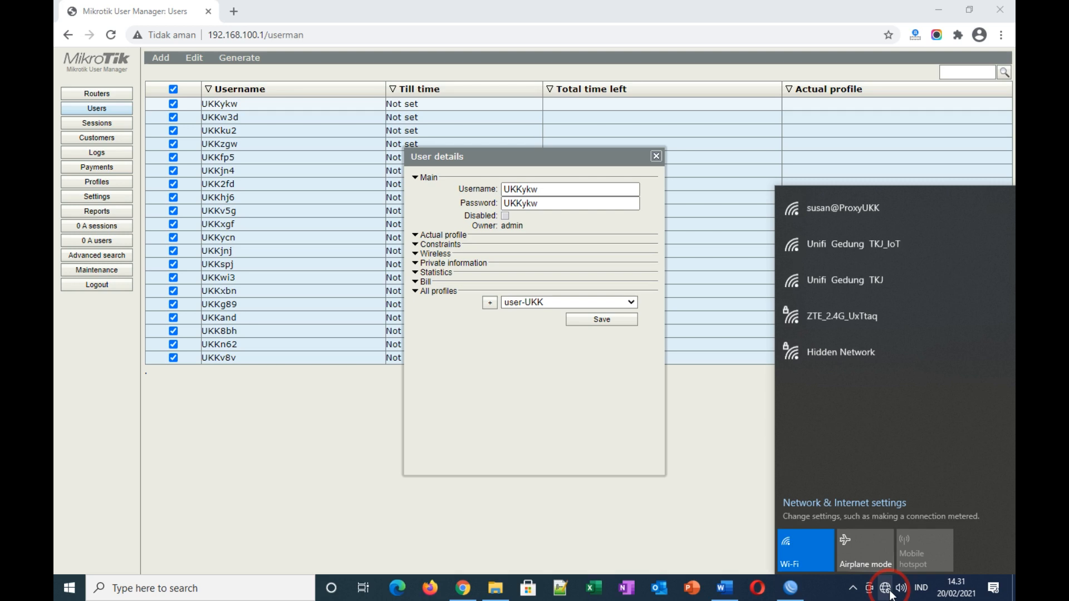
click(842, 213)
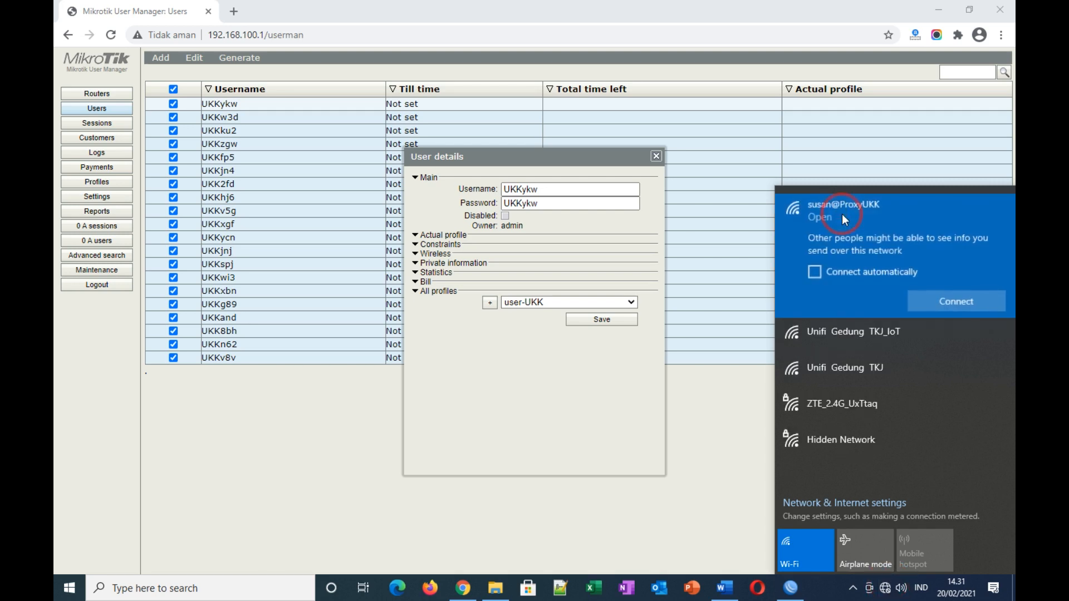
click(945, 304)
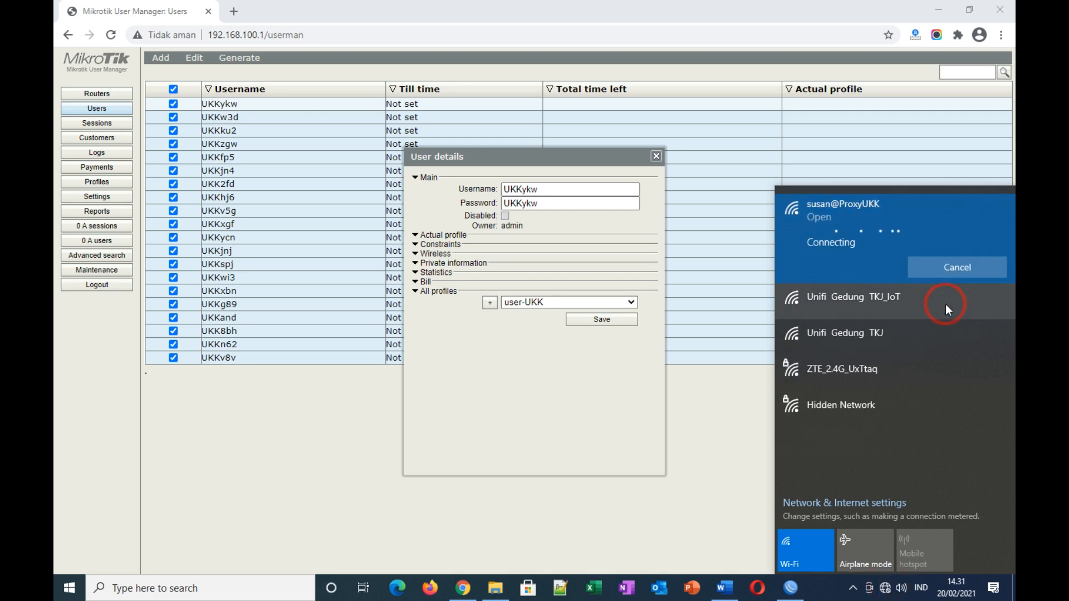
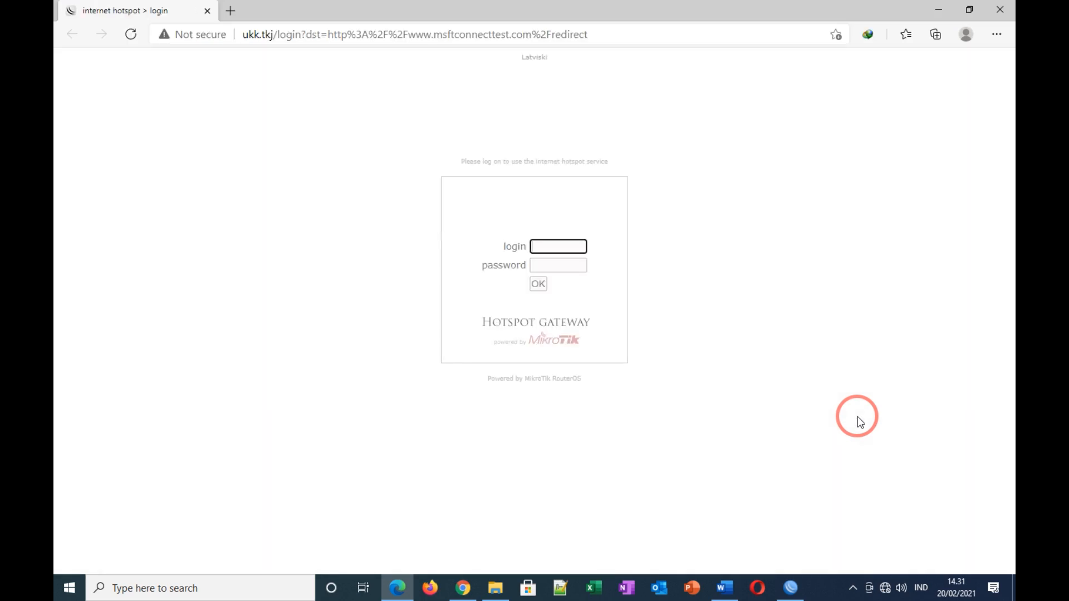
Step: Clear the autofilled name from the hotspot login field
click(549, 247)
click(542, 264)
drag(557, 245, 515, 245)
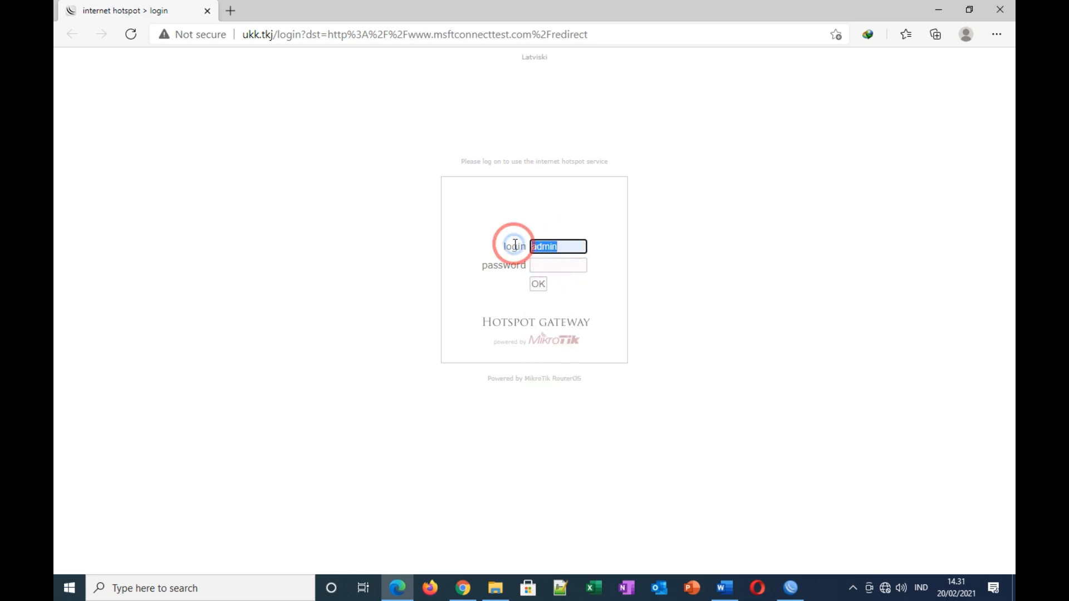
key(BackSpace)
click(703, 246)
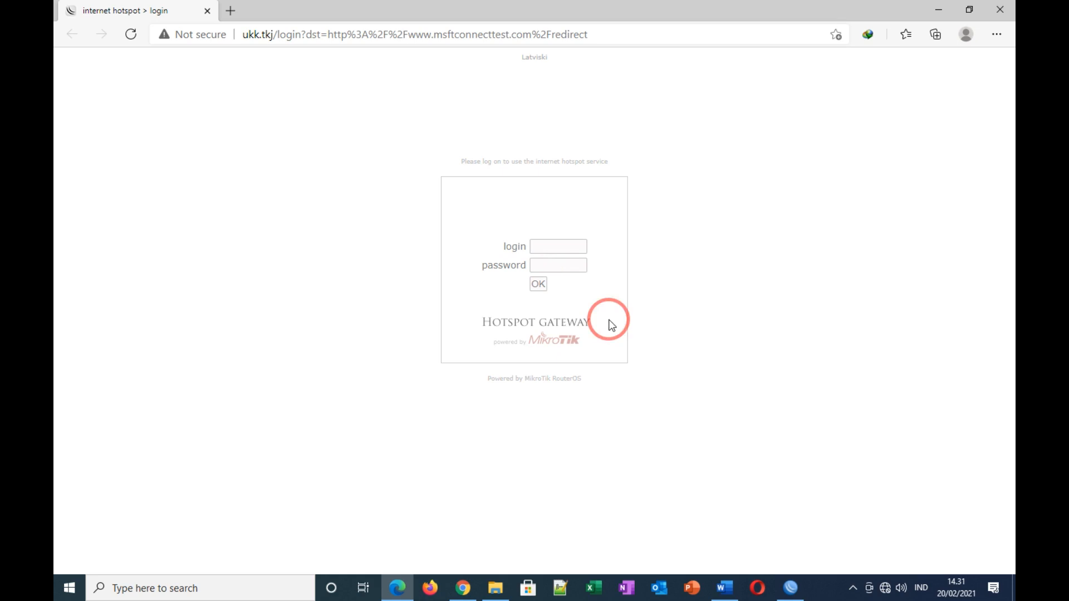
Step: Copy the generated account's username from the User Manager user details
click(791, 588)
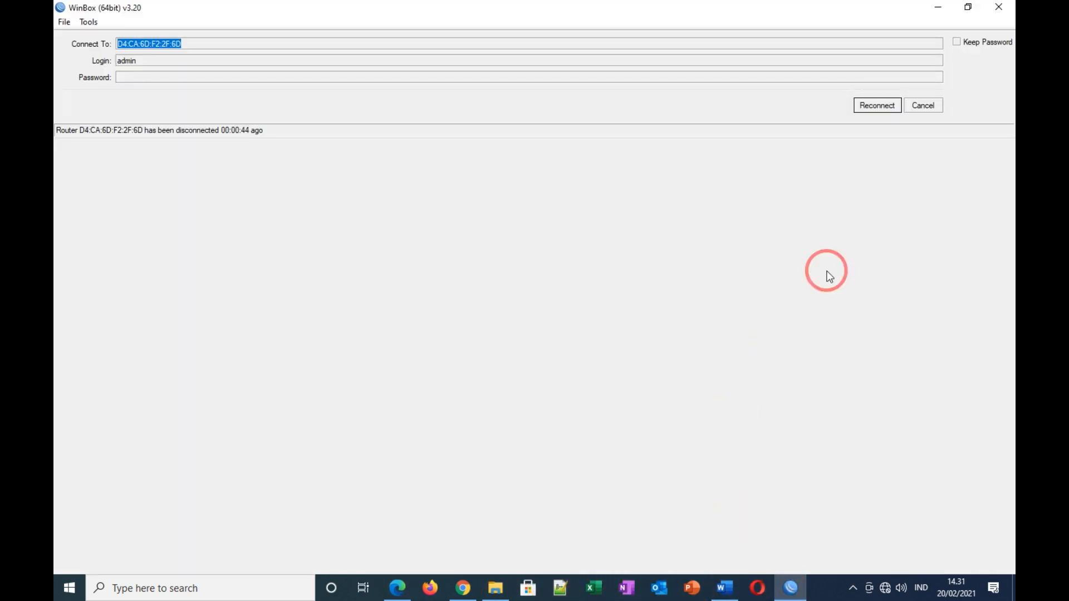
click(922, 107)
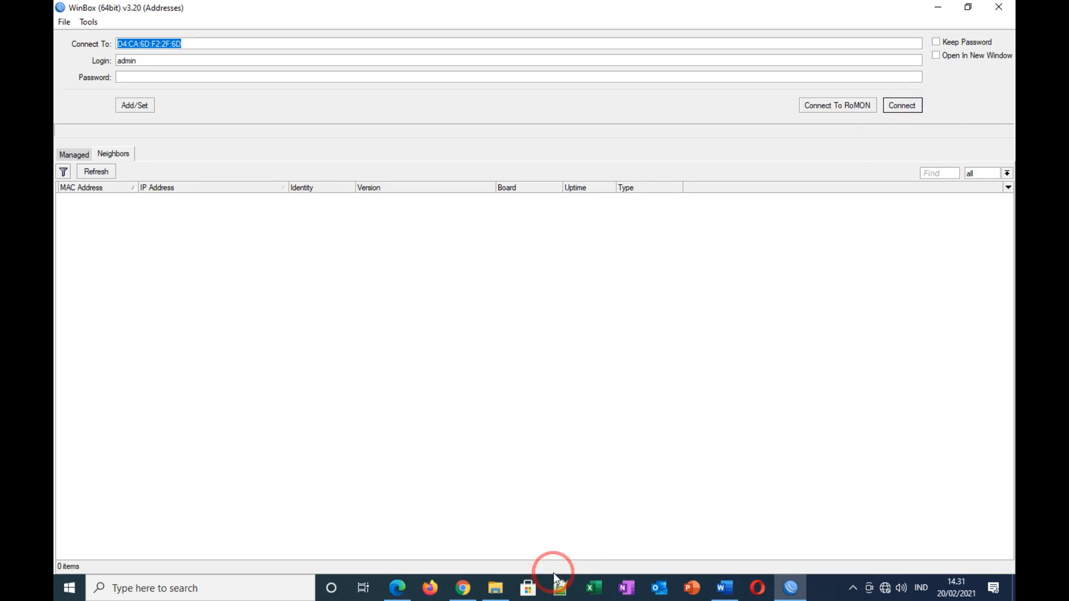
click(463, 589)
drag(563, 188, 504, 190)
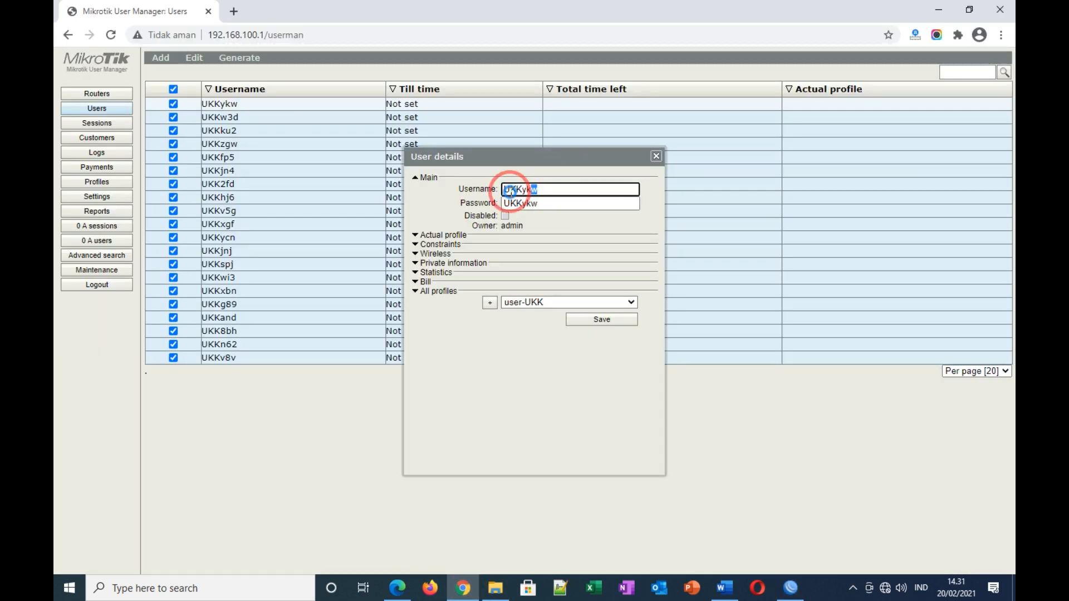
right_click(505, 190)
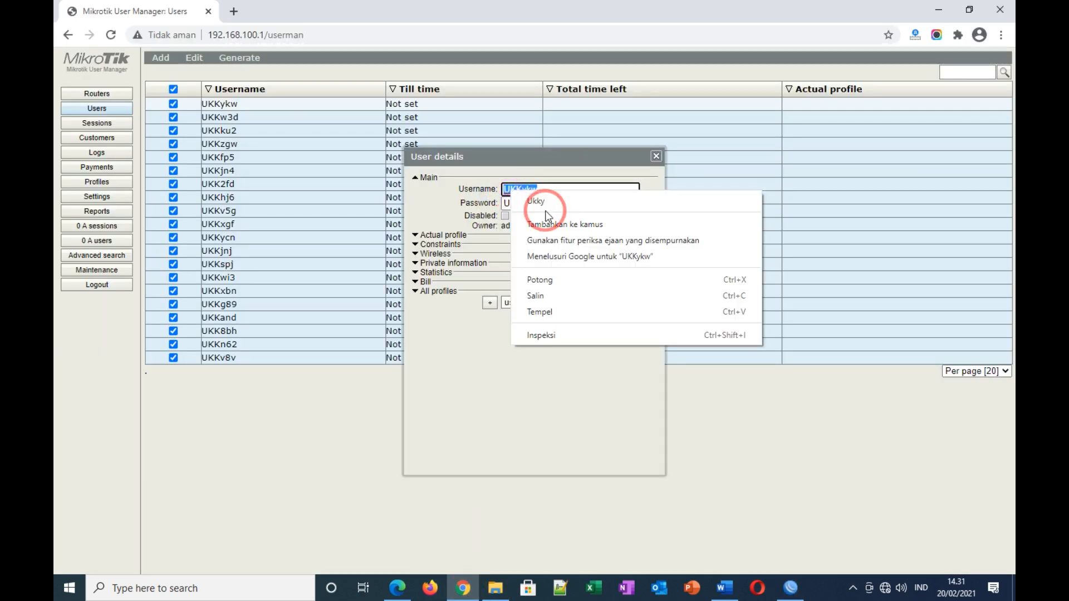
click(542, 298)
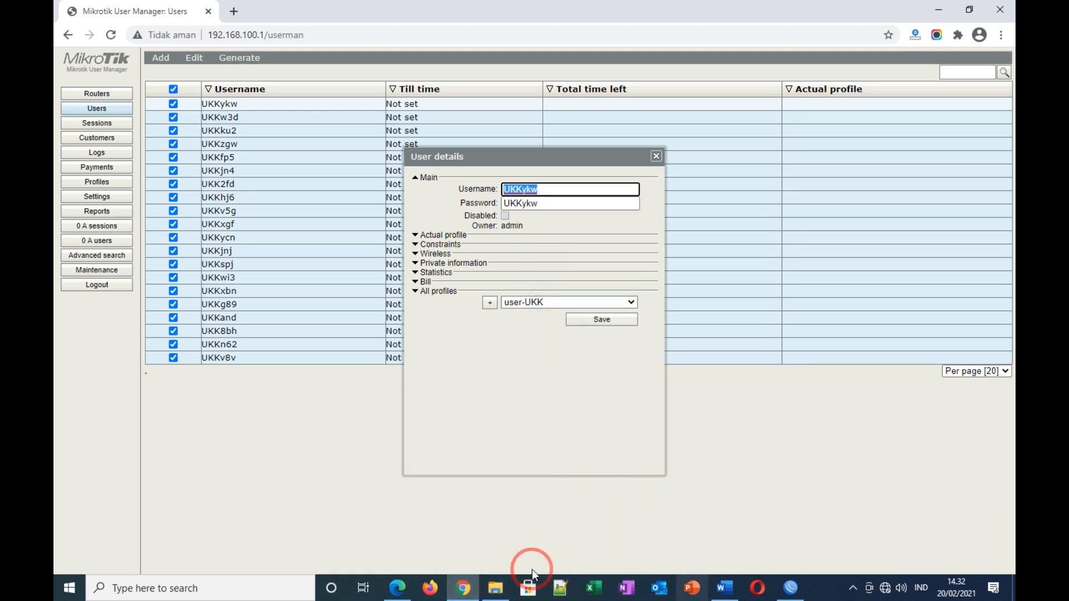
Step: Paste the username into the login and password fields, sign in, and close the status popup
click(397, 588)
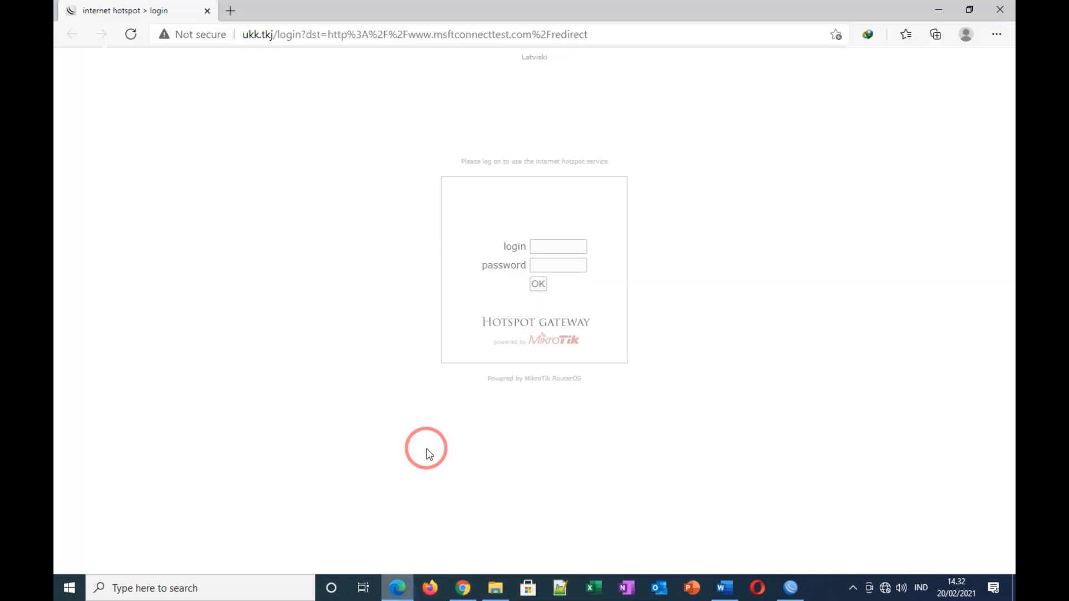
right_click(545, 248)
click(577, 357)
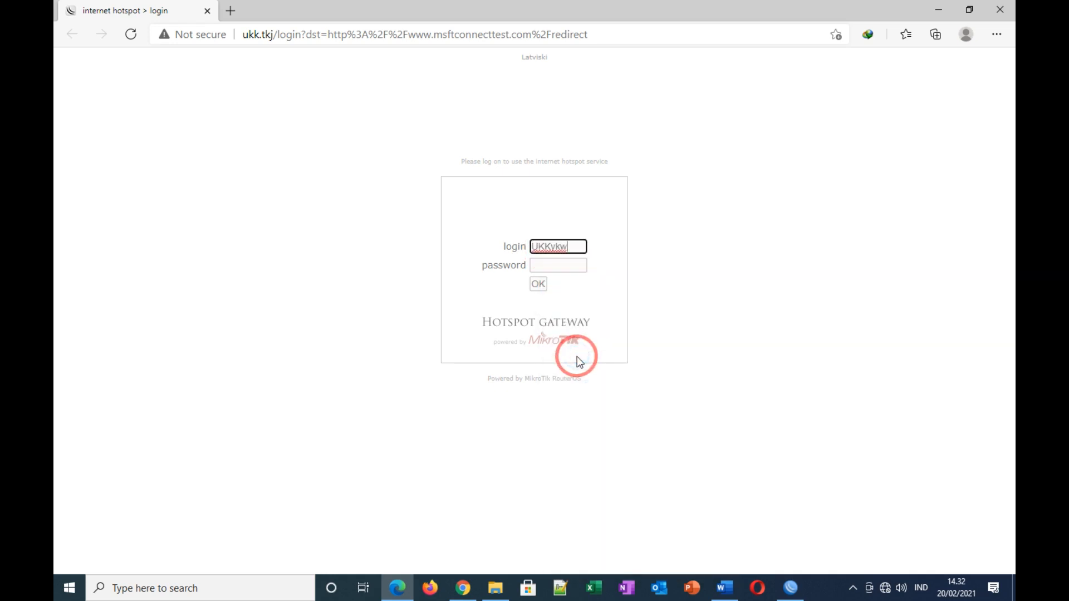
click(536, 266)
right_click(537, 268)
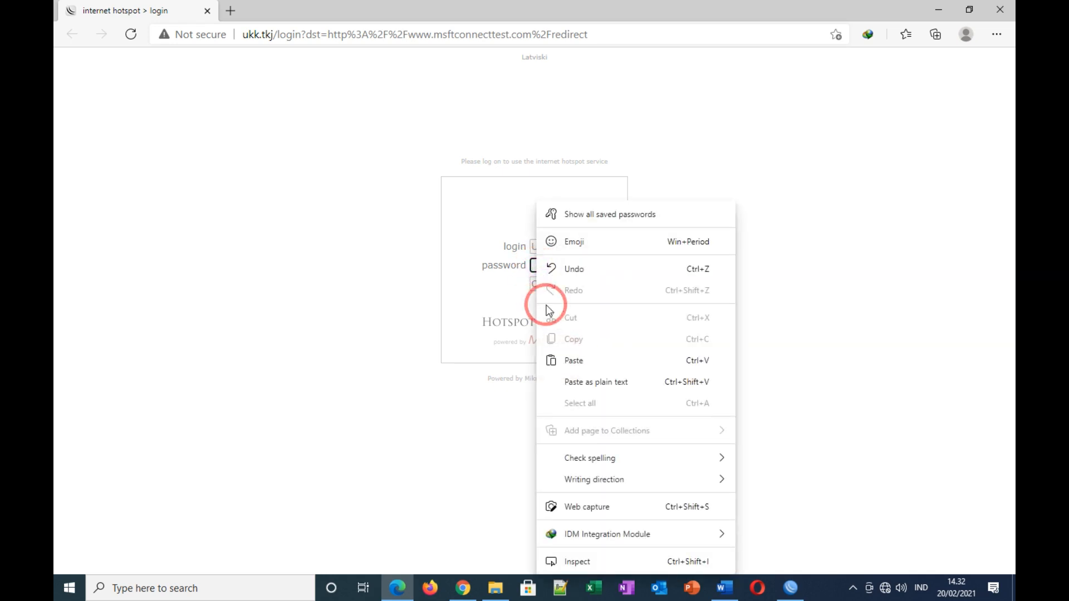
click(544, 358)
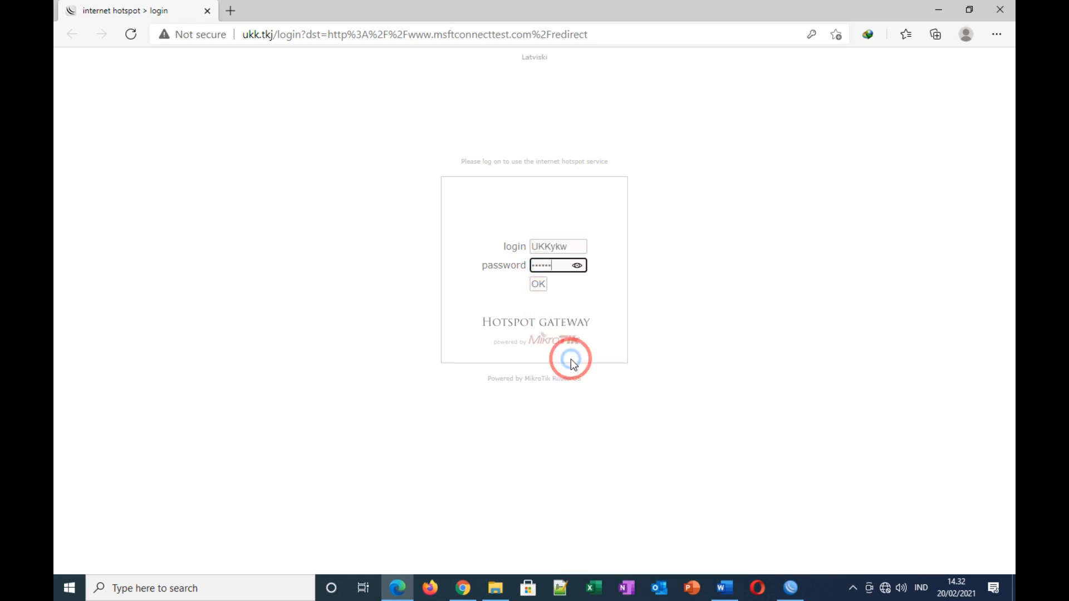
click(538, 284)
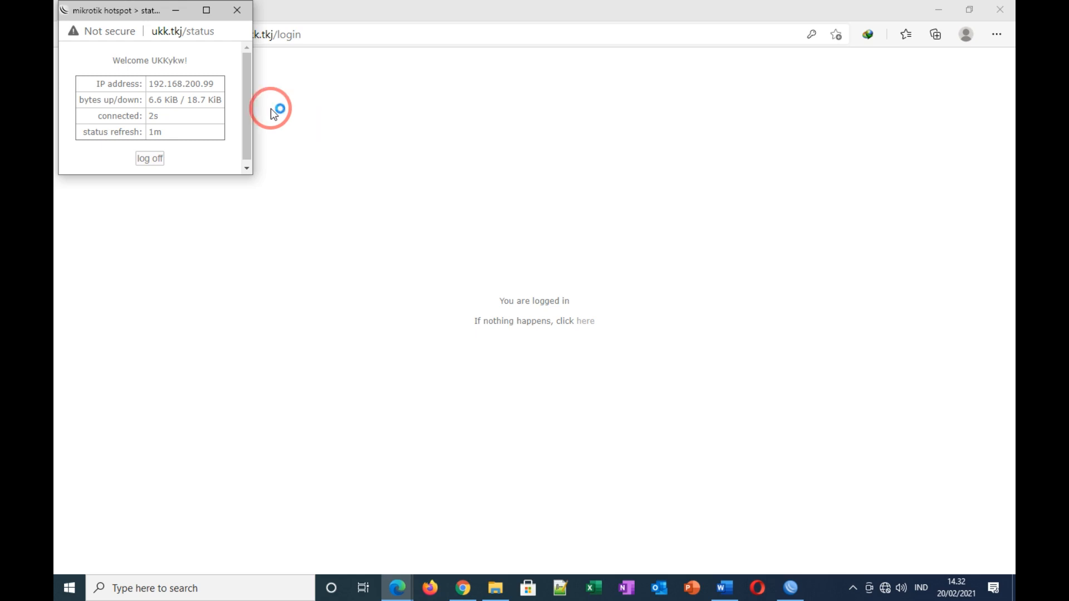
click(238, 10)
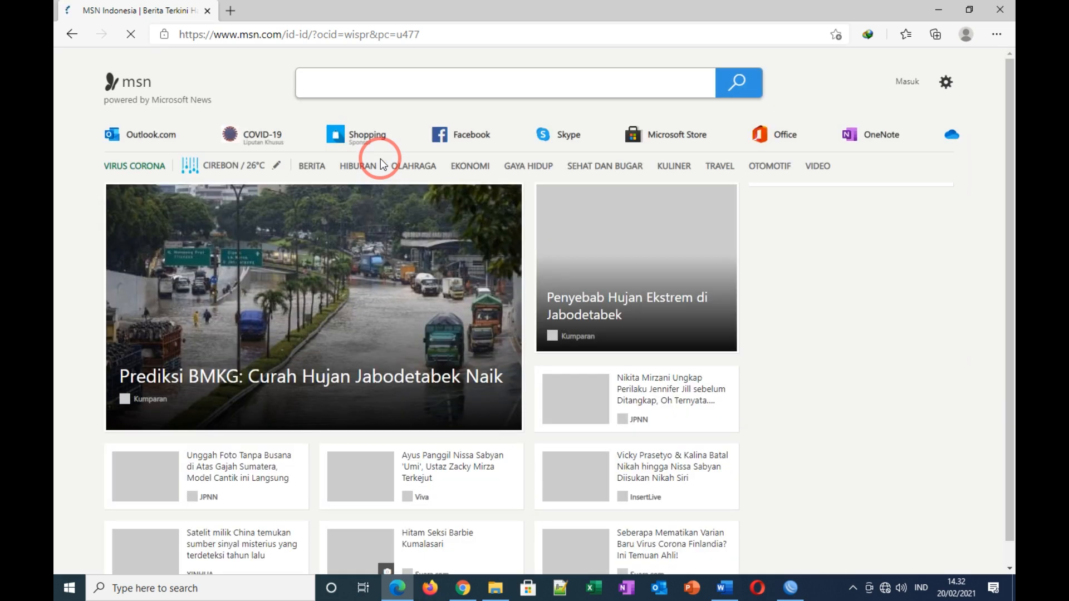
Step: Connect WinBox to router UKK-TKJ2021 by its MAC address, then minimize Edge and Chrome
click(724, 588)
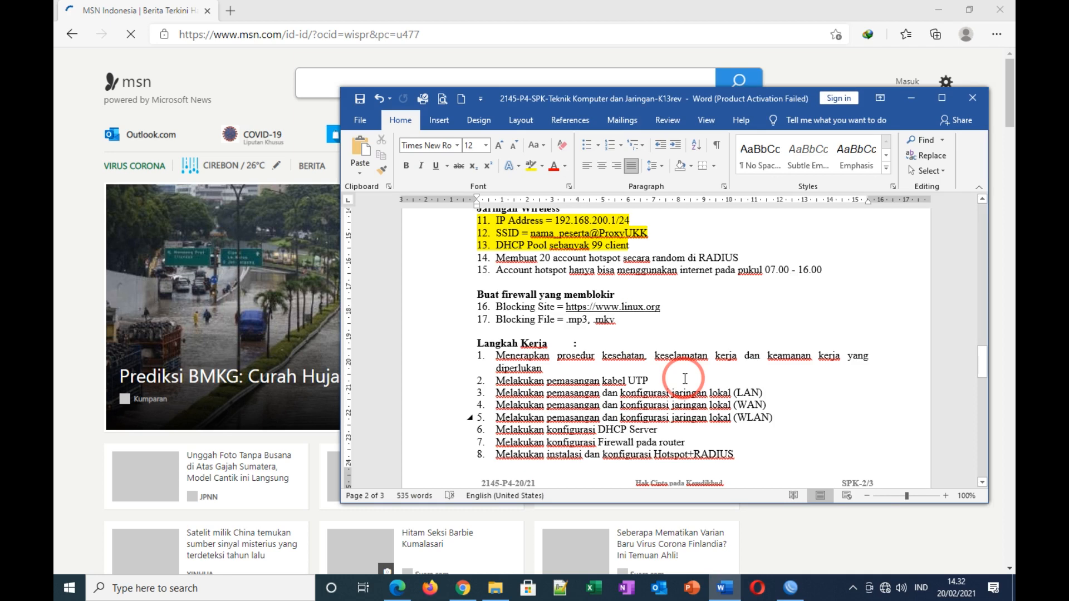
click(790, 588)
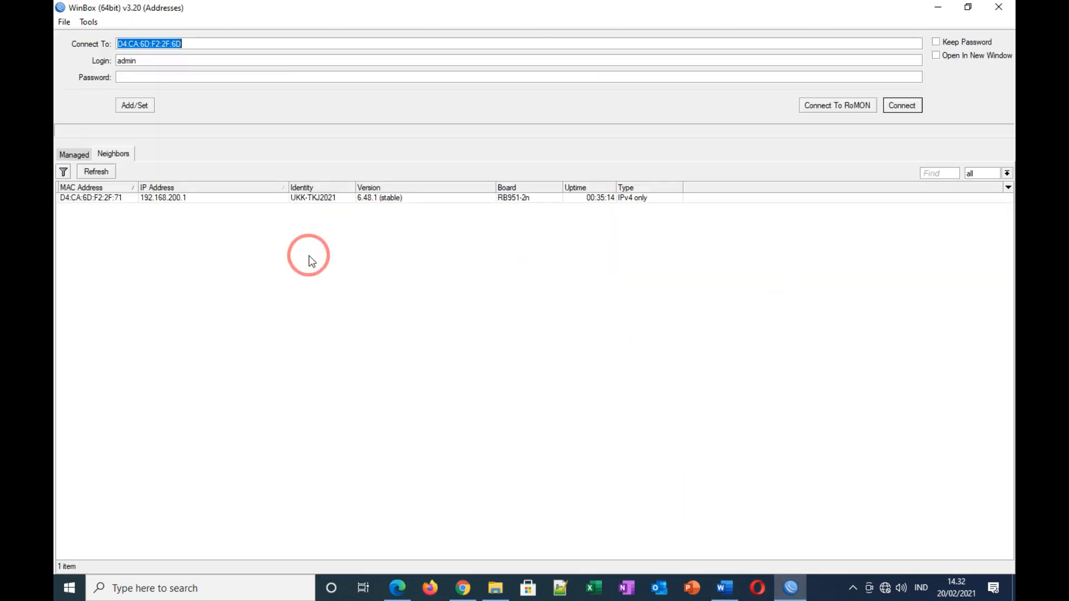
click(163, 200)
click(111, 201)
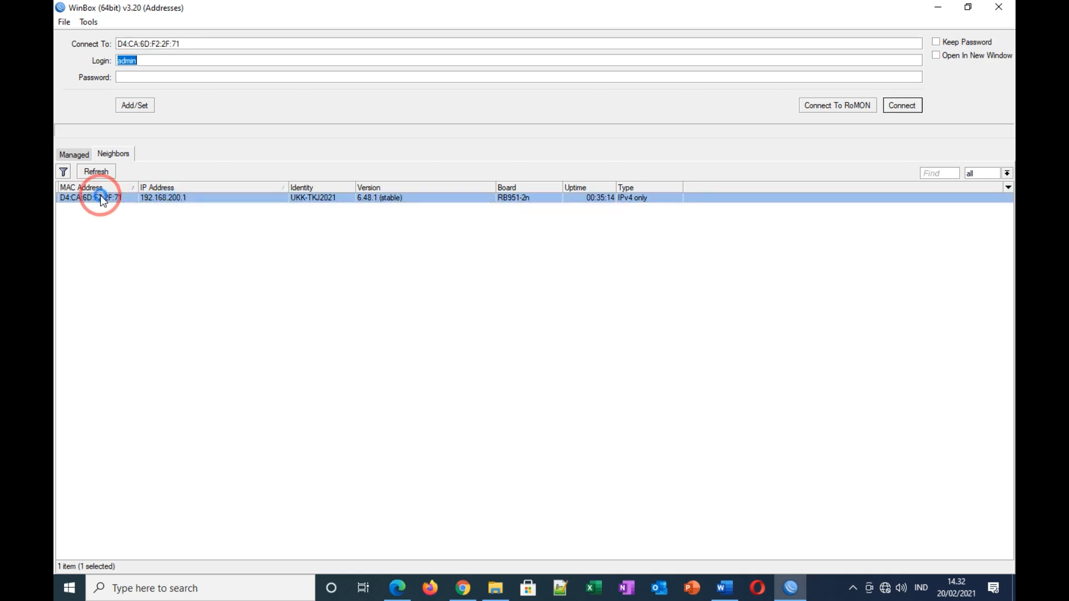
click(901, 108)
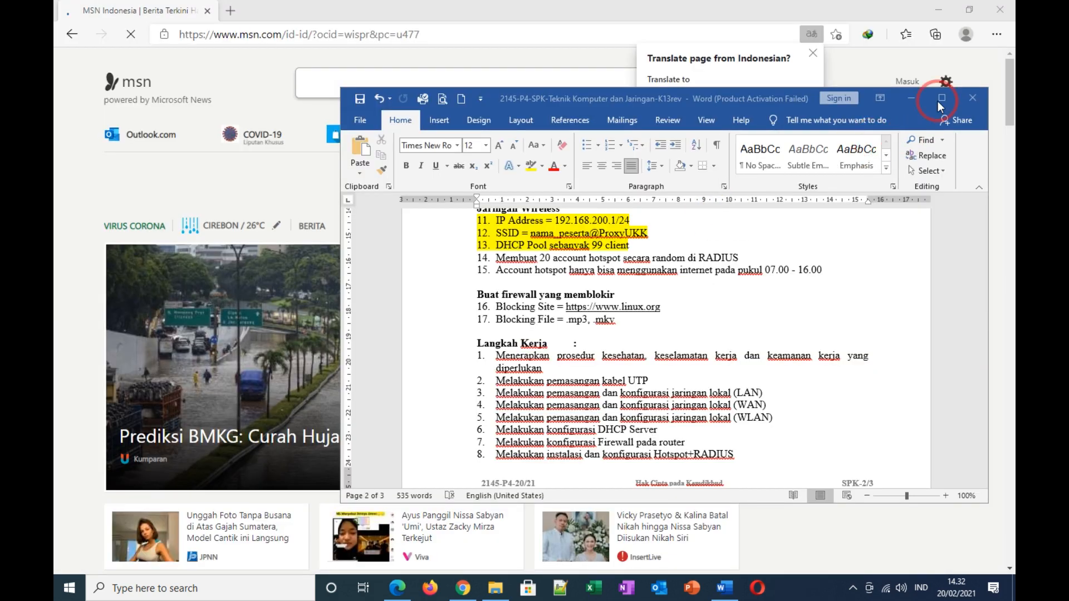
click(941, 12)
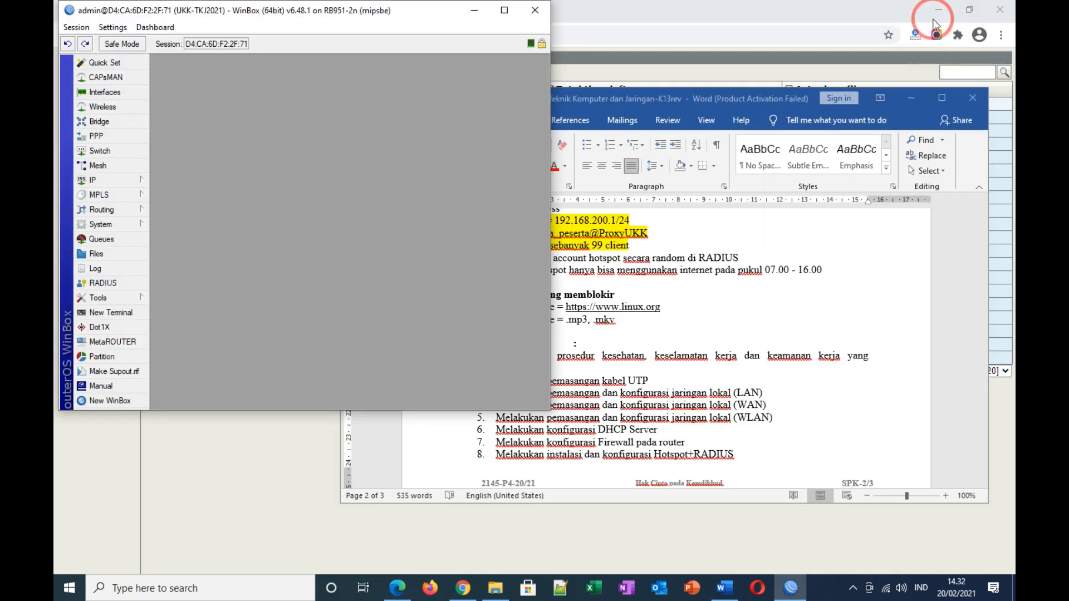
click(938, 11)
Step: Highlight task items 14 and 15 yellow in Word, then minimize the document
drag(739, 103, 682, 43)
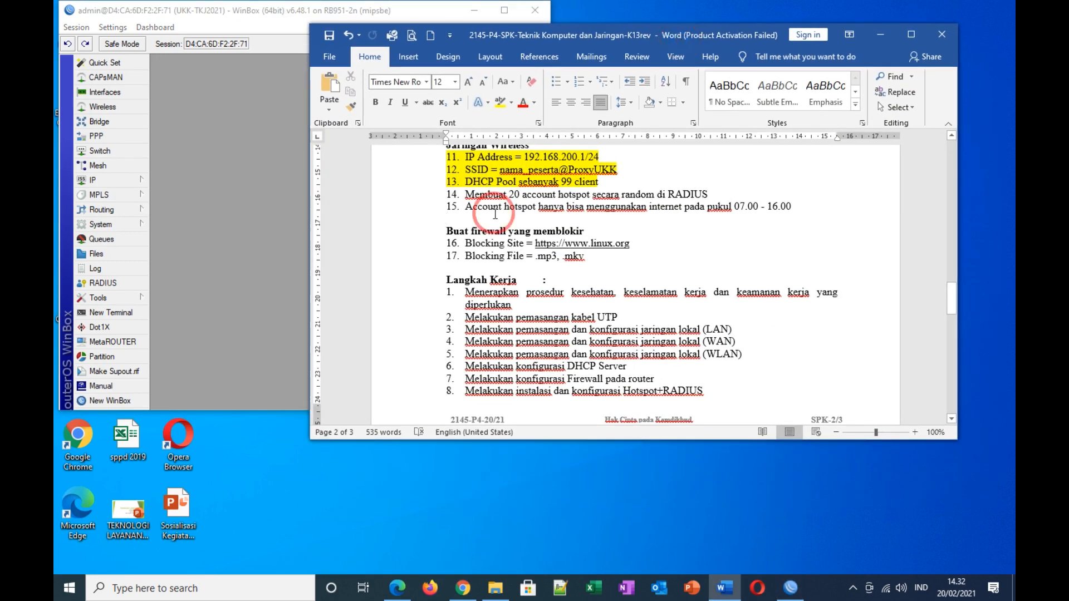
drag(467, 194, 794, 207)
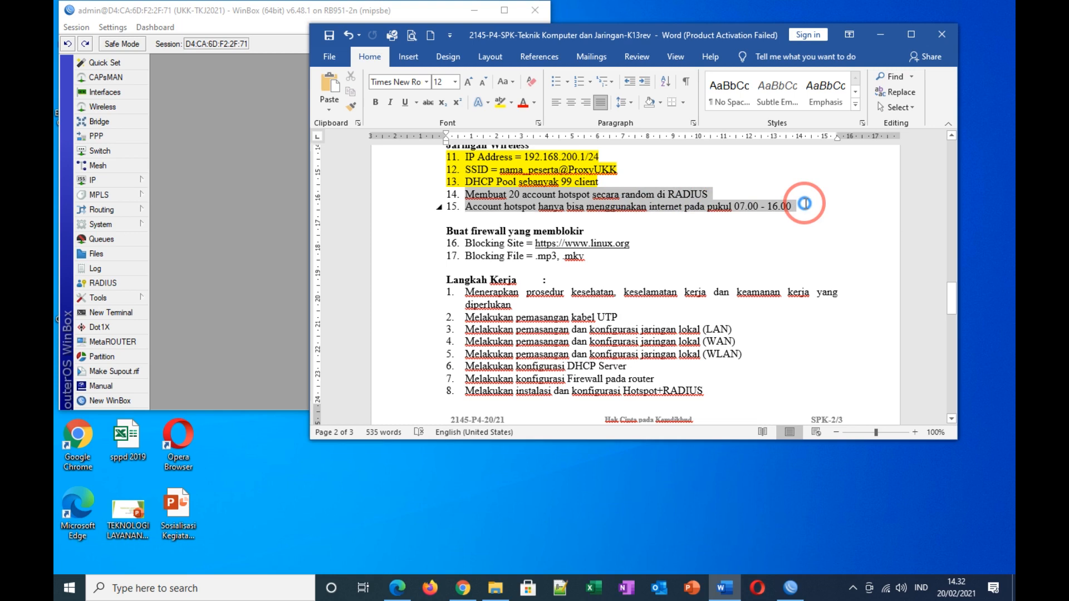
click(499, 102)
click(712, 252)
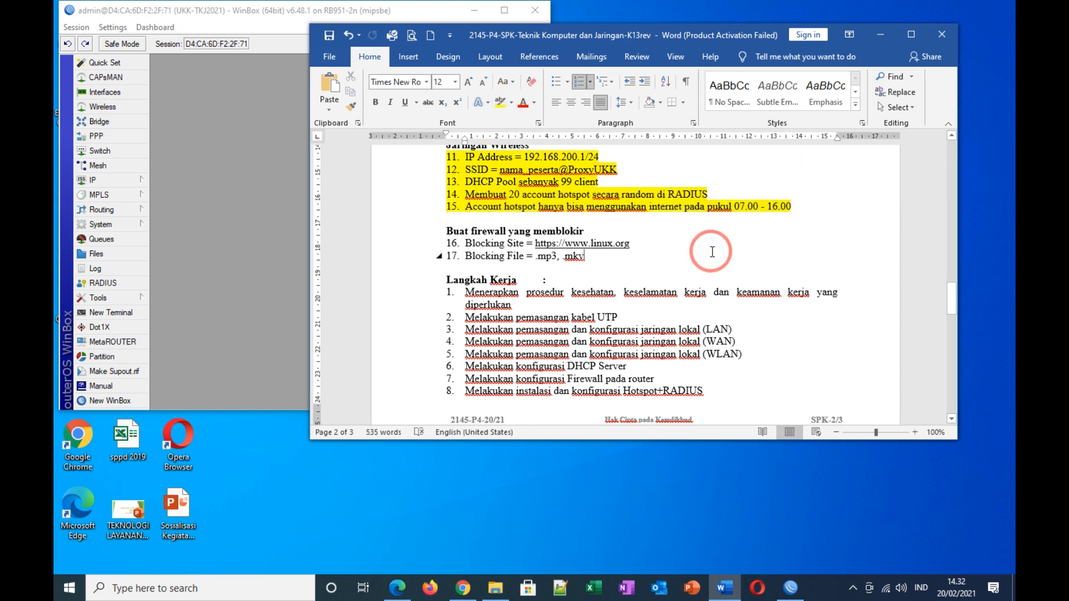
drag(421, 230, 422, 262)
click(652, 273)
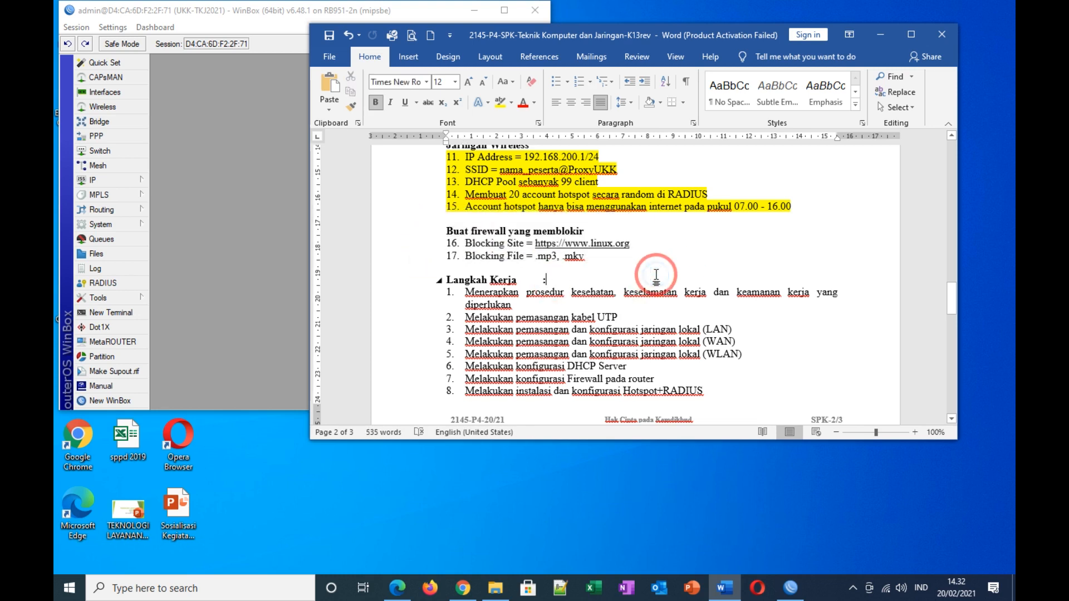
click(880, 35)
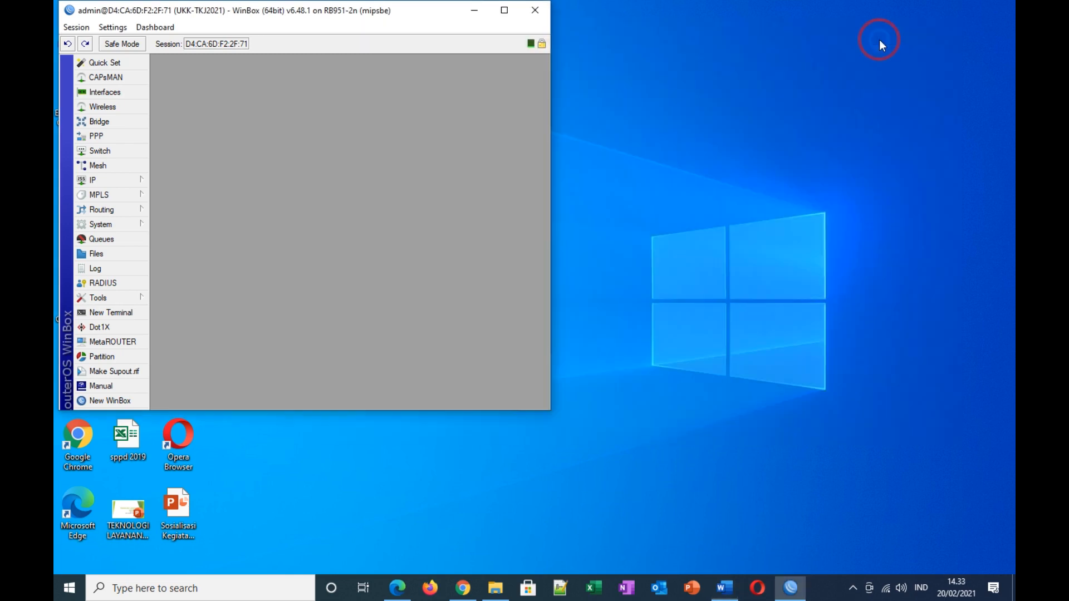
Step: Close WinBox, open Network Connections from network settings, and enable the Ethernet adapter
click(503, 12)
click(89, 410)
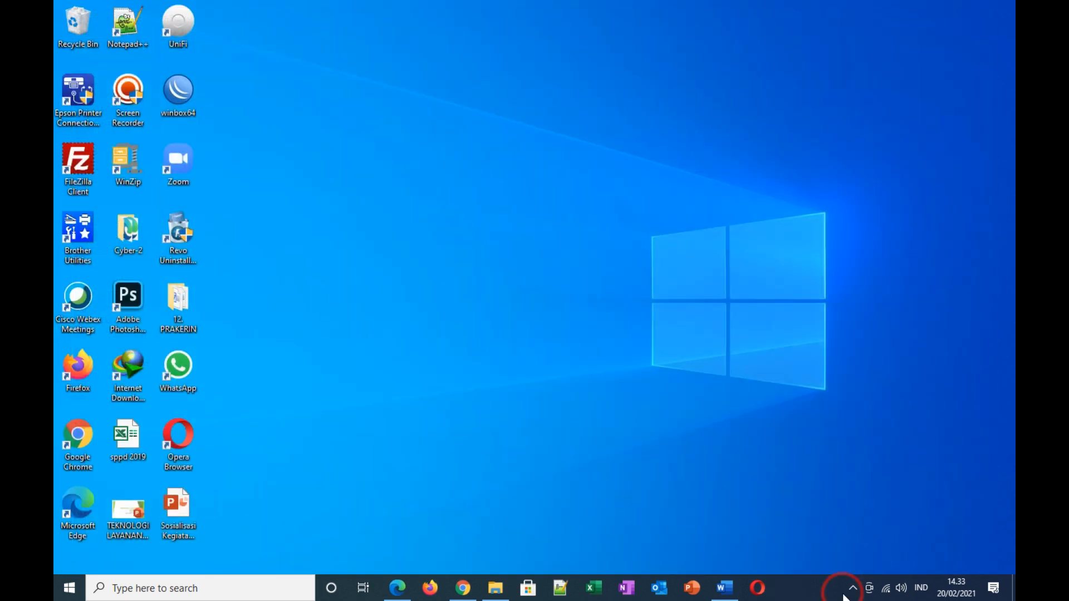
click(886, 589)
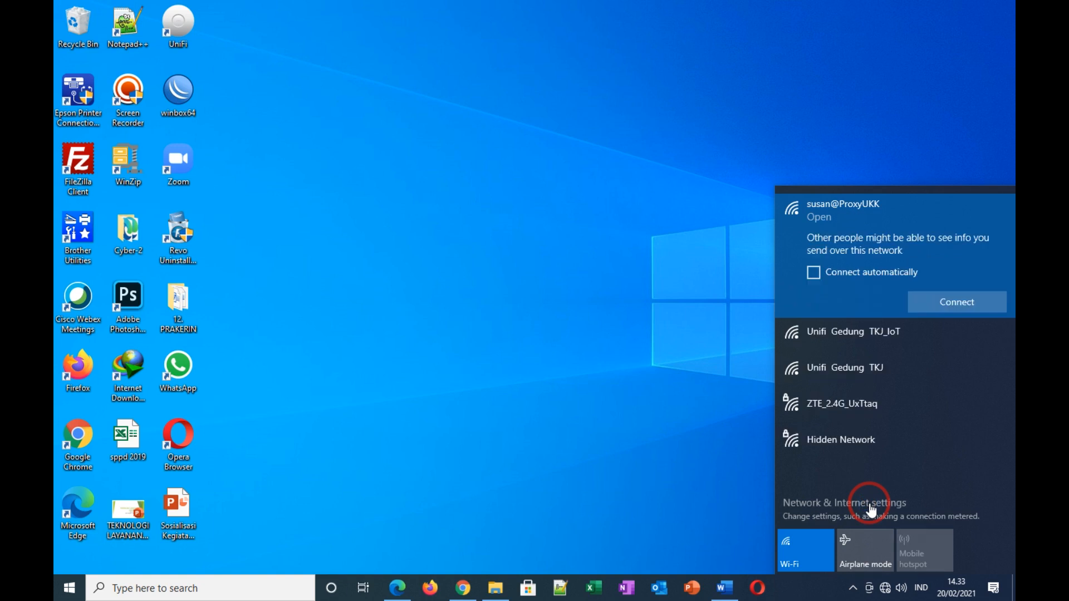
click(986, 491)
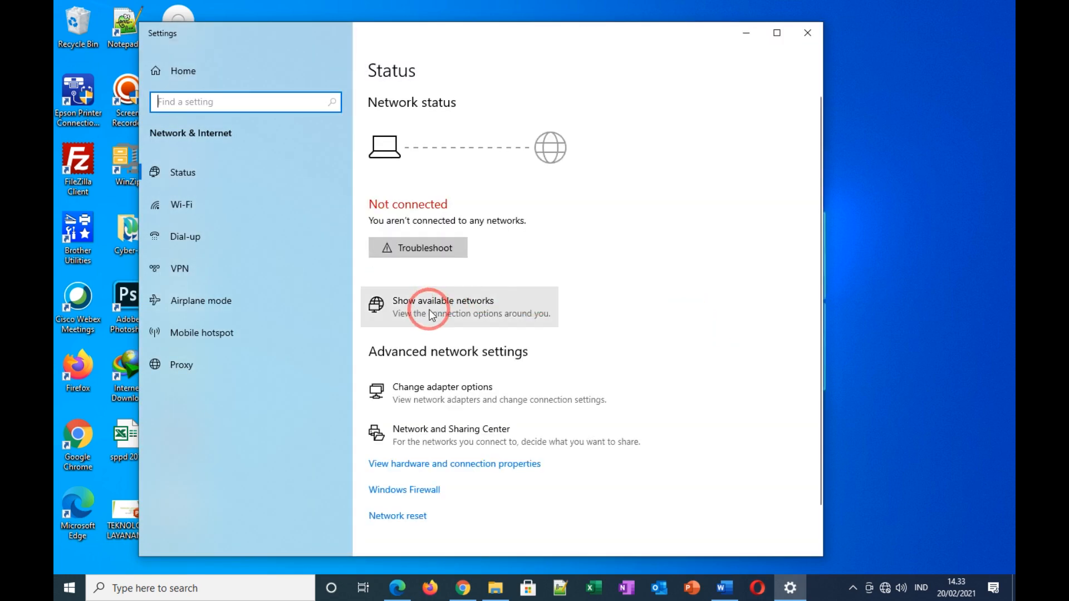
click(419, 394)
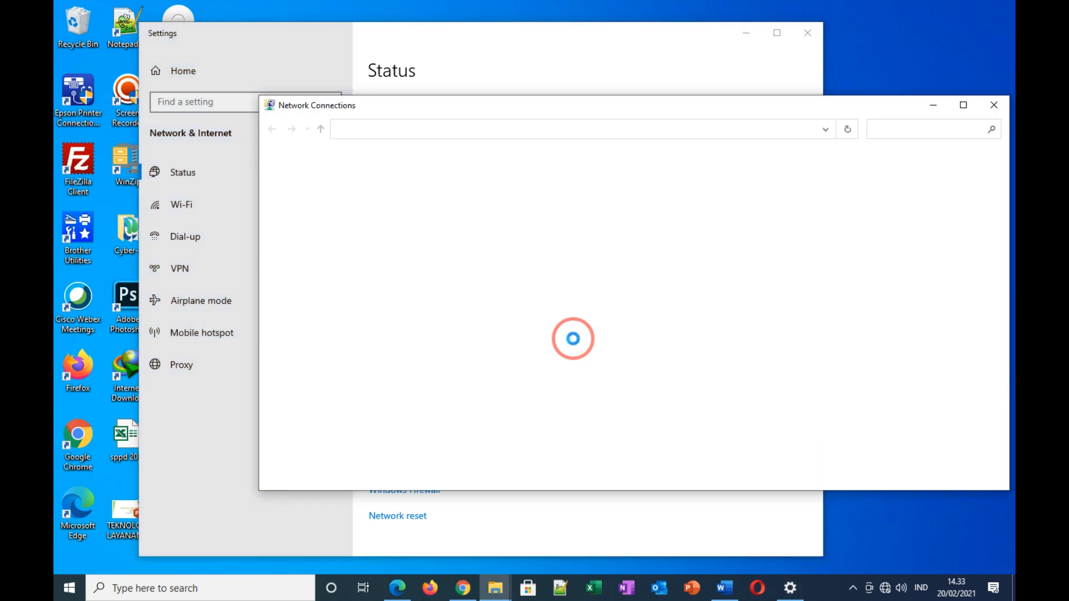
right_click(490, 182)
click(519, 193)
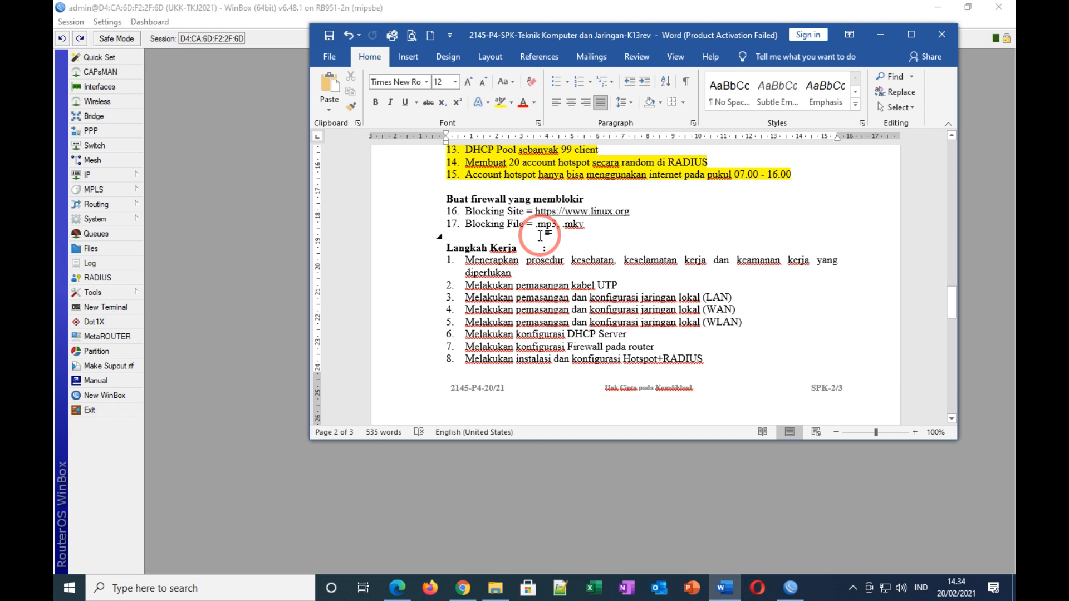
Step: Color the word 'firewall' in the blocking heading red and minimize Word
drag(471, 199, 507, 199)
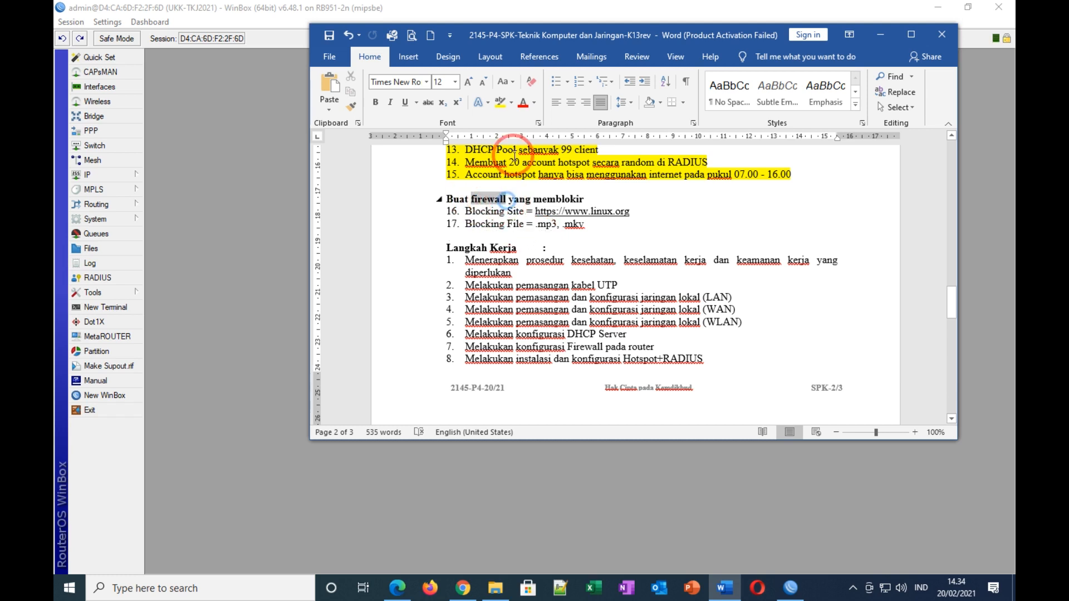
click(523, 103)
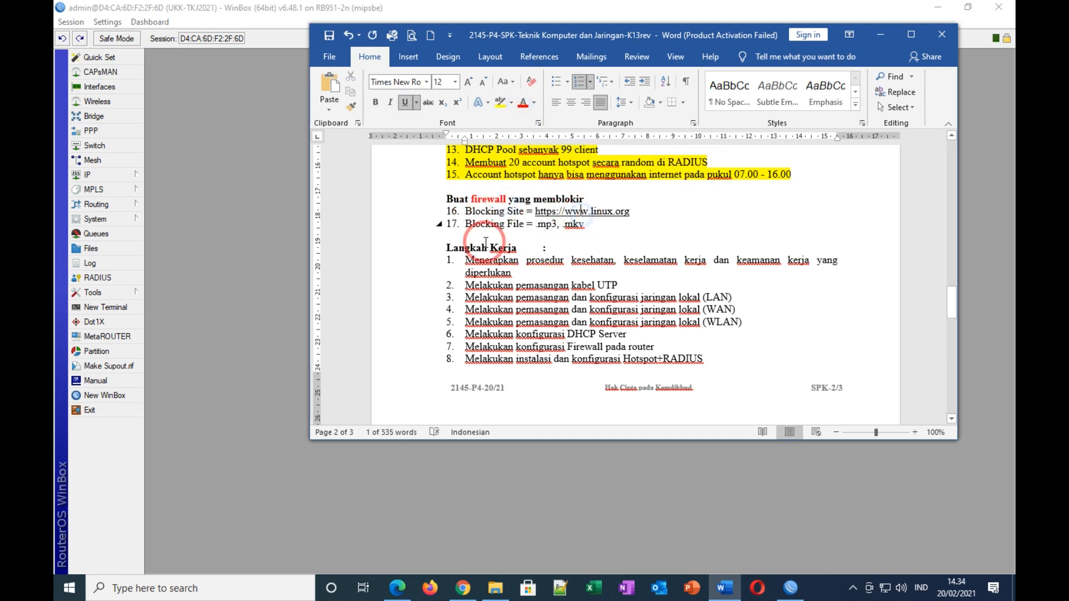
click(416, 201)
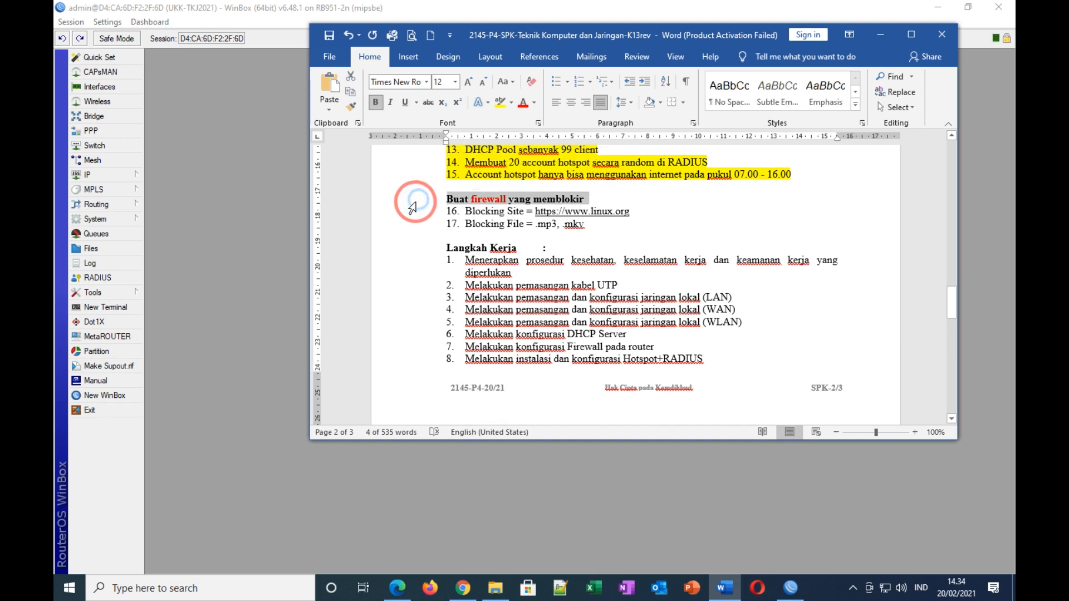
click(467, 210)
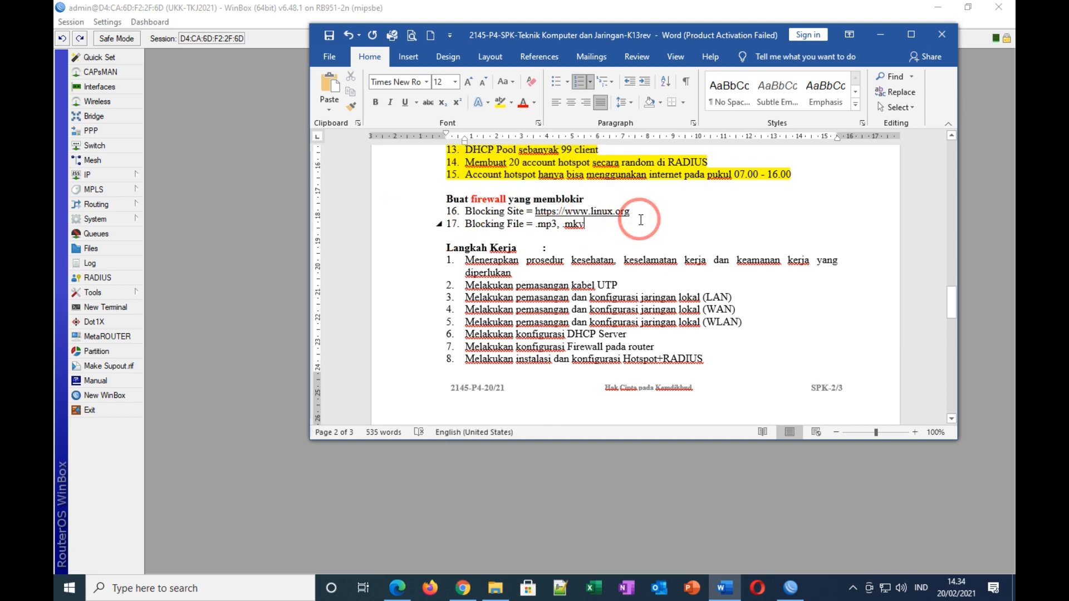
click(881, 40)
Step: Create a new forward-chain firewall filter rule with content match linux.org
click(92, 174)
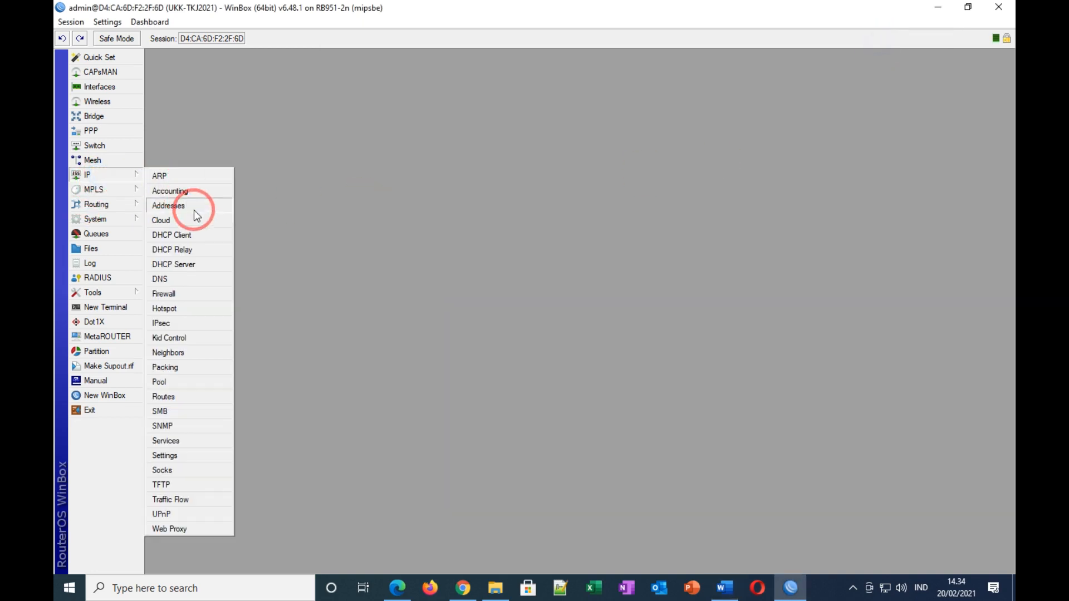
click(176, 295)
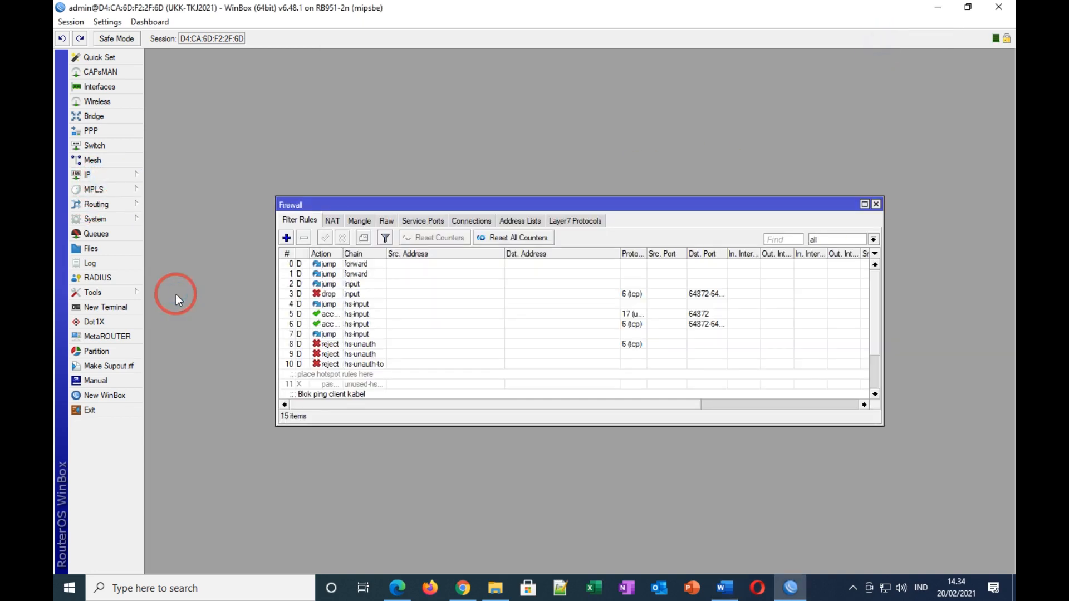
click(286, 238)
click(472, 83)
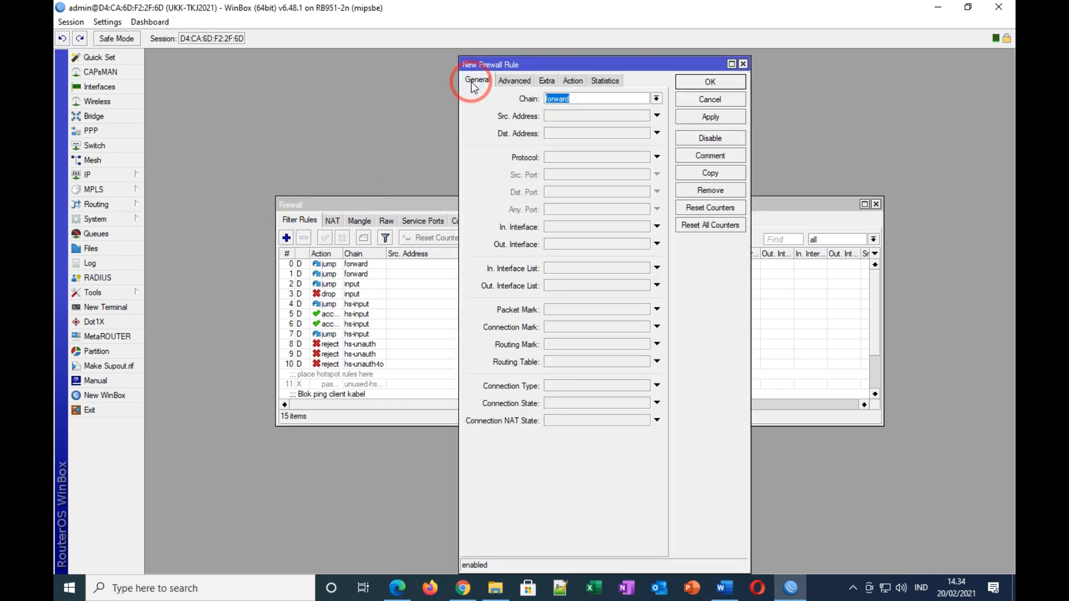
click(580, 103)
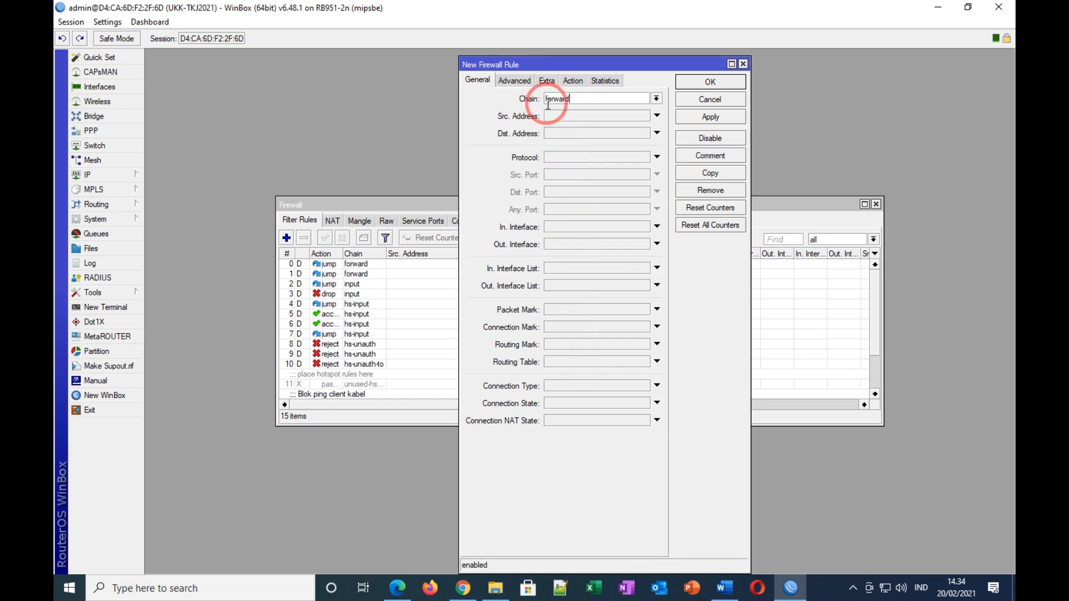
click(516, 80)
click(568, 166)
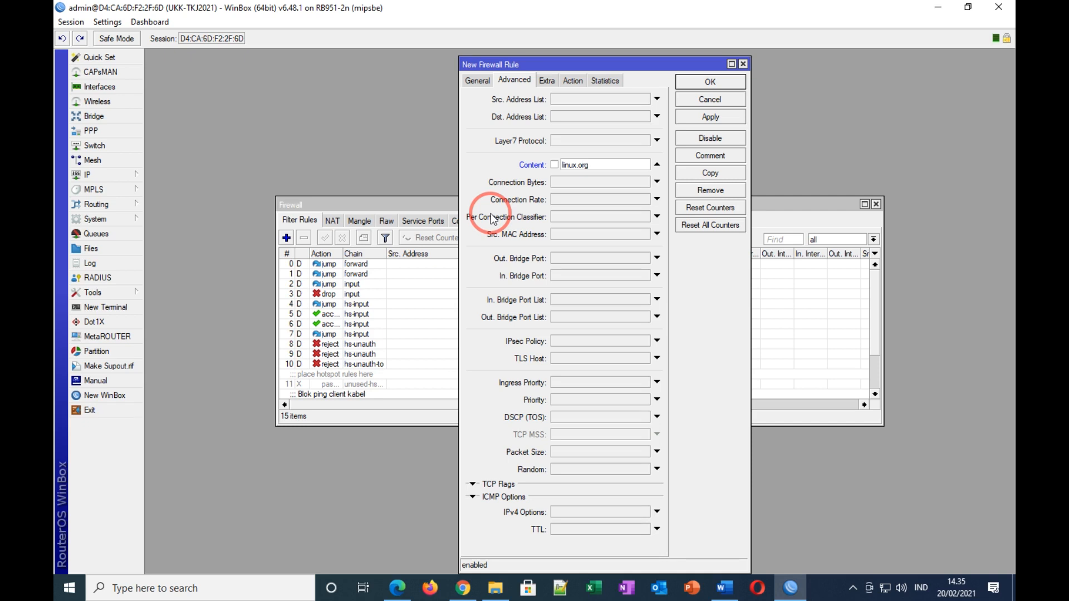
Step: Color 'https' in the linux.org link red in the Word task sheet
click(730, 594)
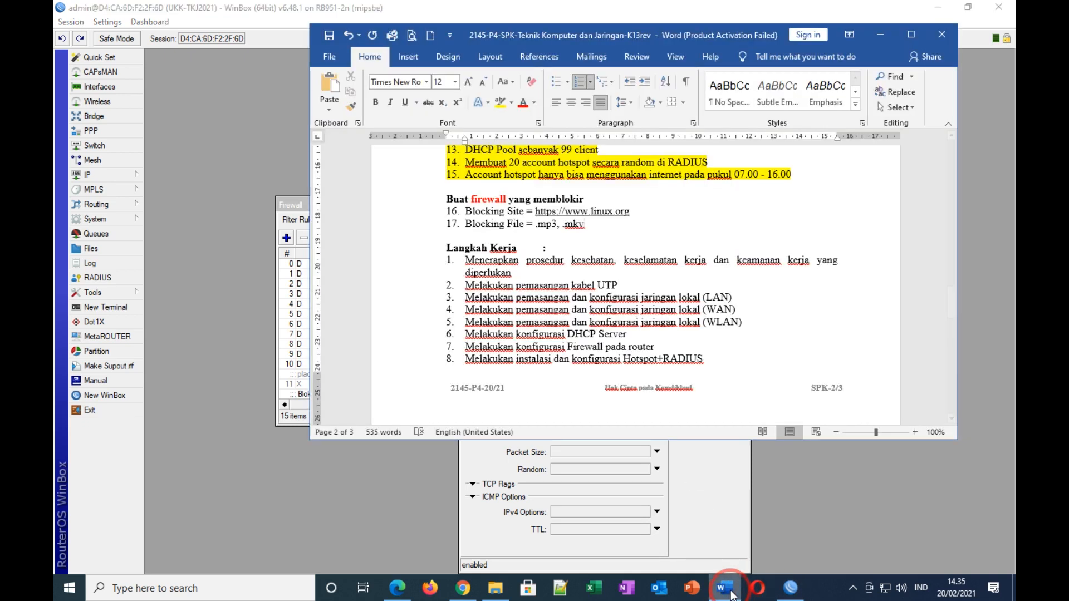
drag(536, 211, 556, 212)
click(523, 105)
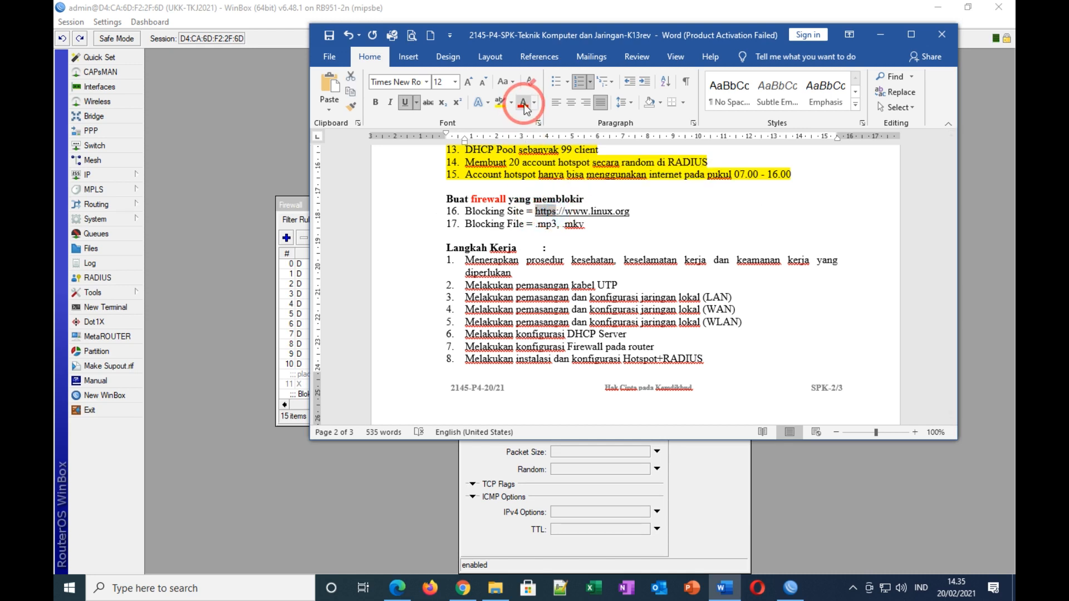
click(659, 245)
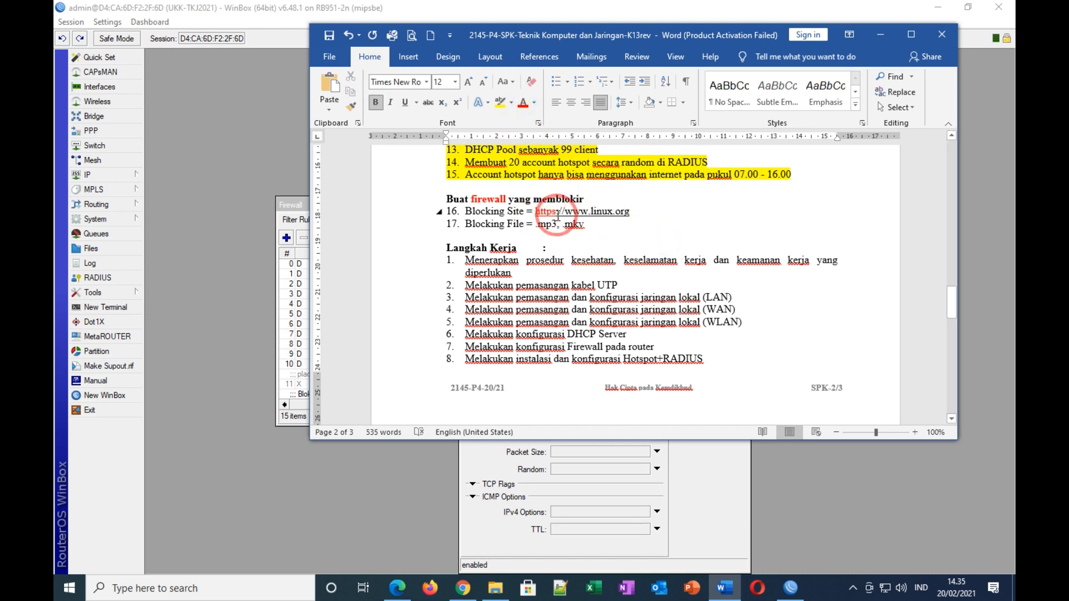
click(790, 589)
Step: Make the rule match TCP protocol with destination port 443
click(477, 81)
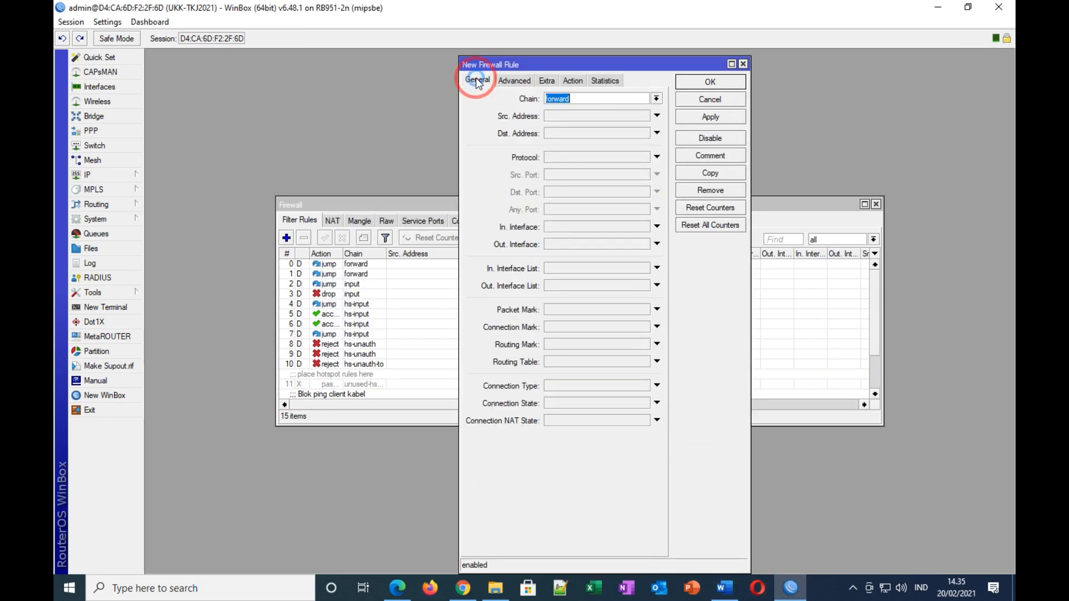
click(583, 98)
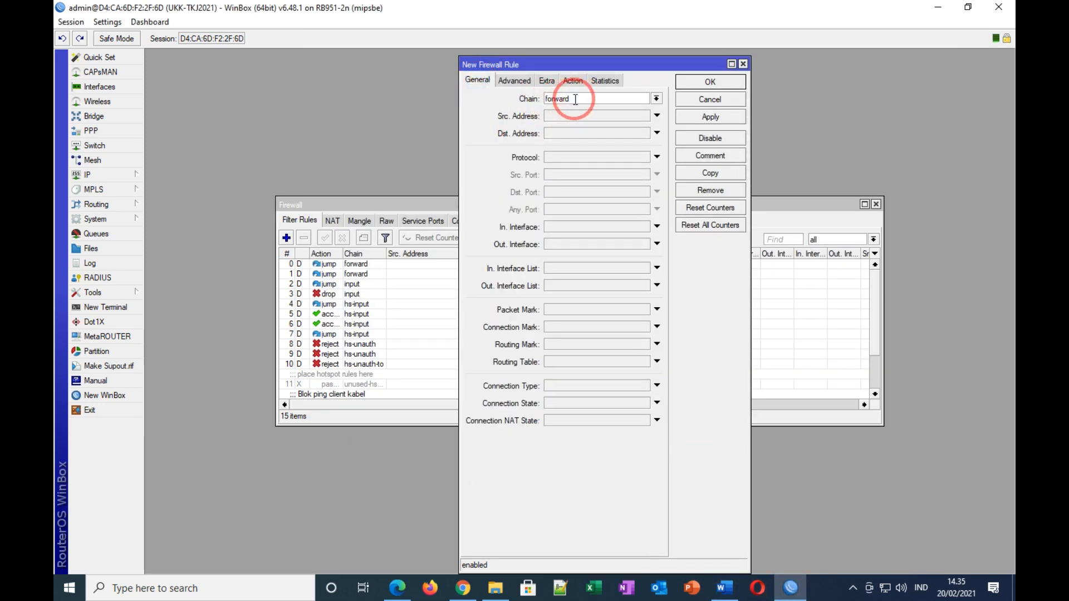
click(566, 157)
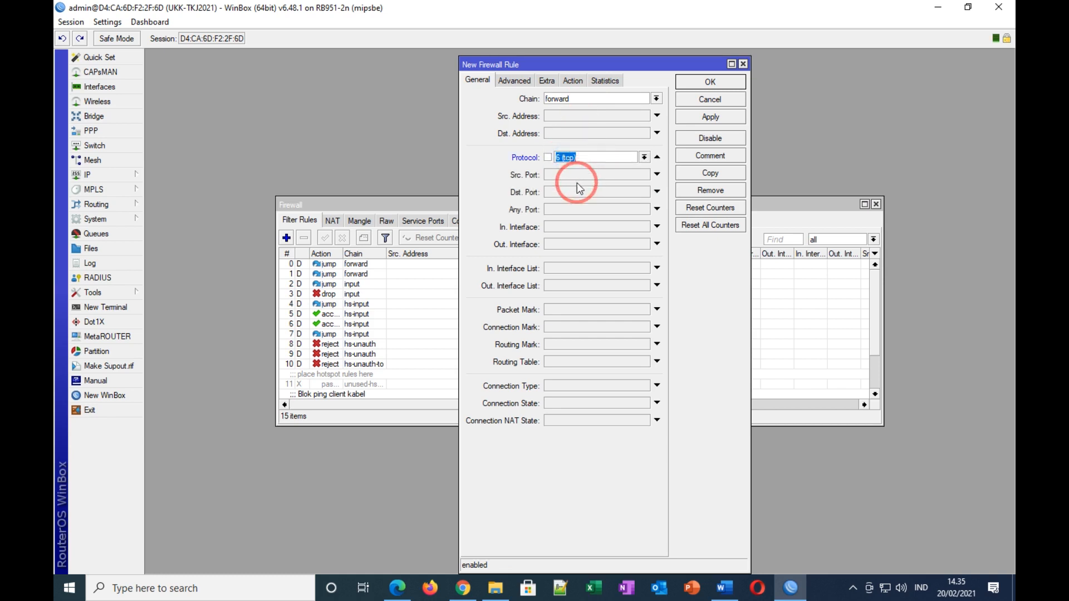
click(562, 191)
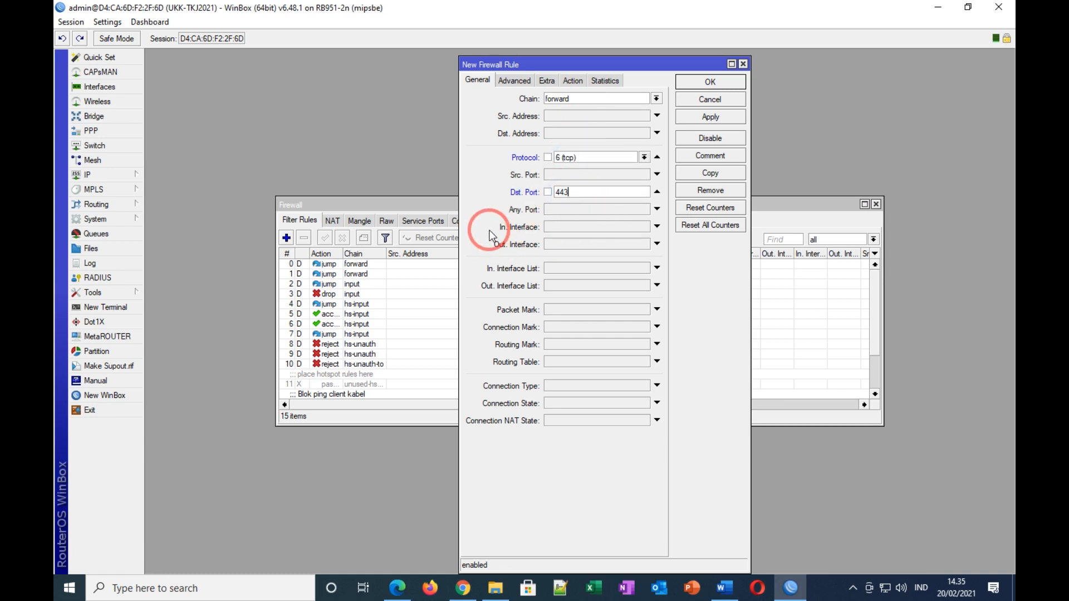
click(725, 588)
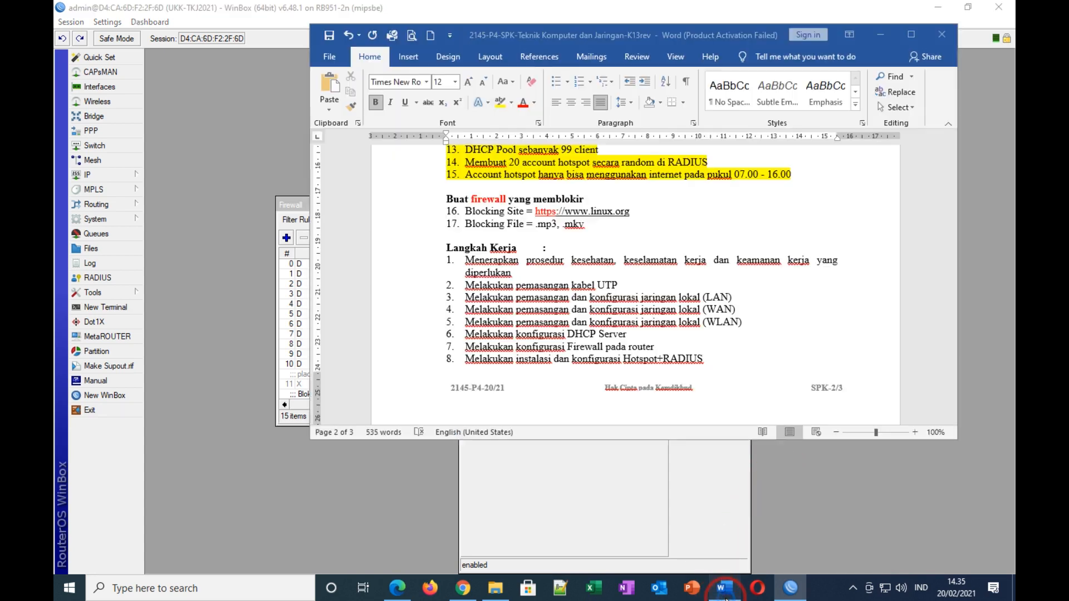
click(553, 211)
click(596, 232)
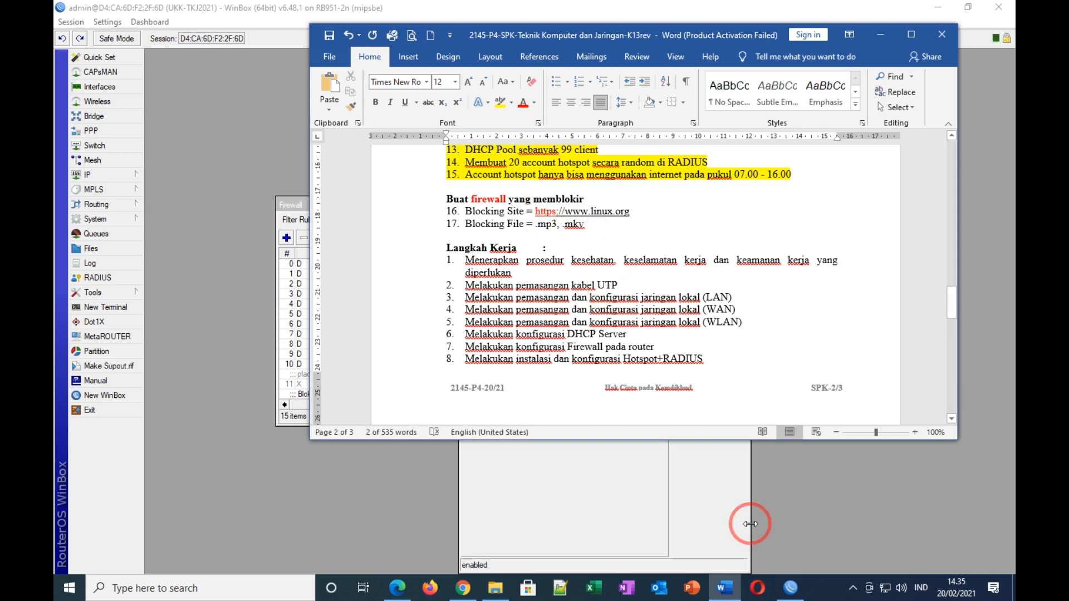
click(803, 593)
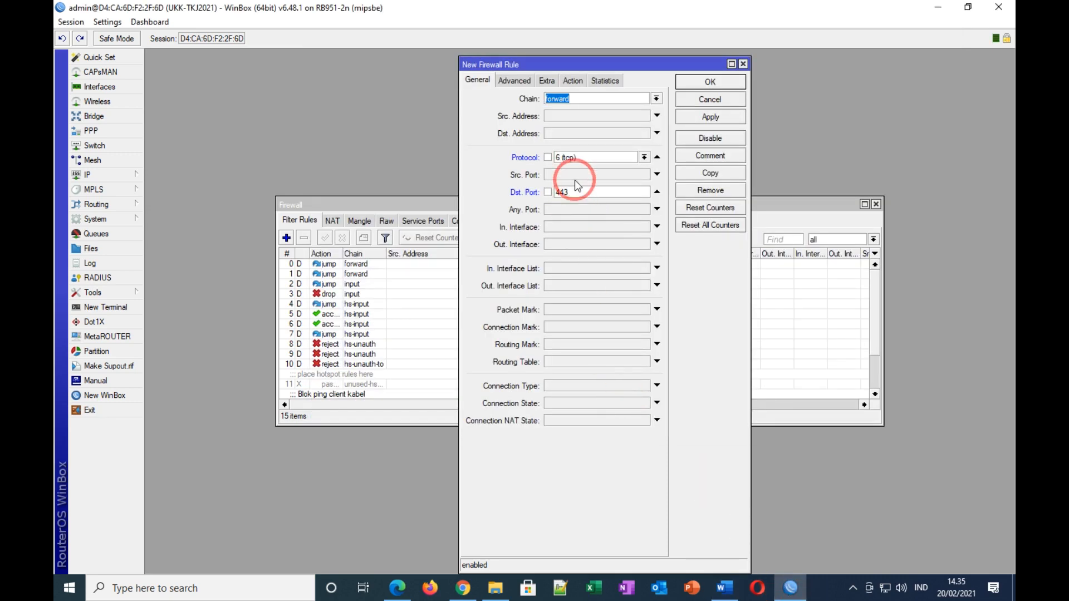
Step: Set the rule action to drop and apply it
click(518, 82)
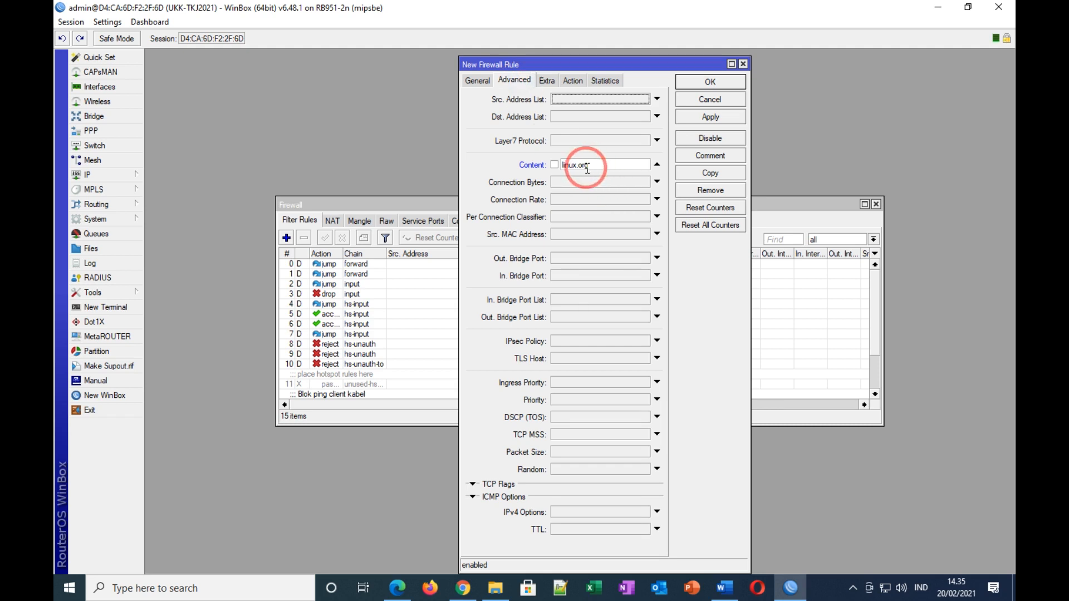
click(573, 80)
click(567, 99)
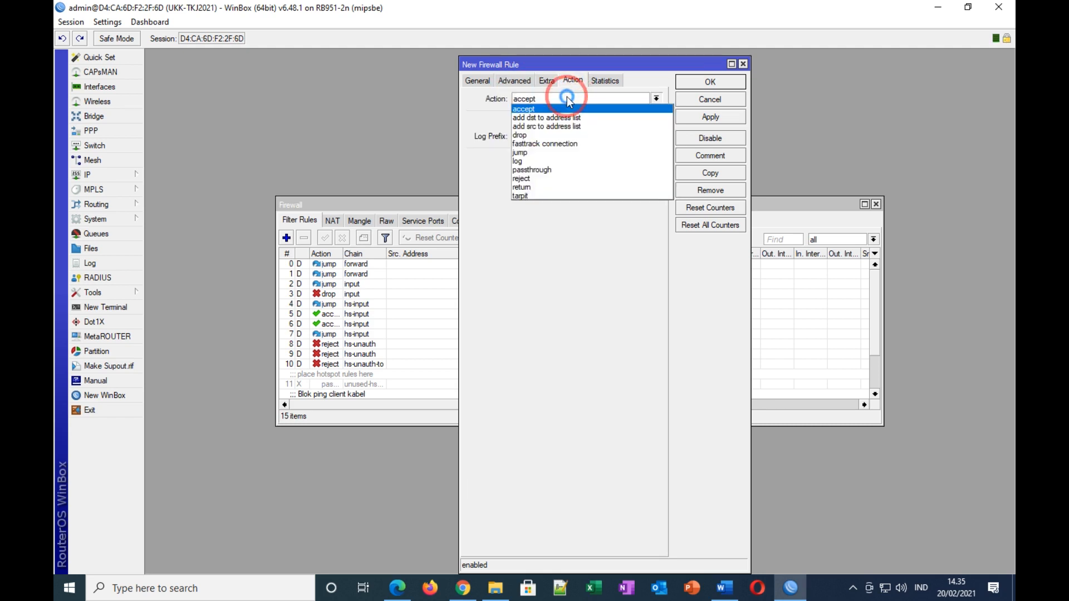
click(528, 135)
click(715, 118)
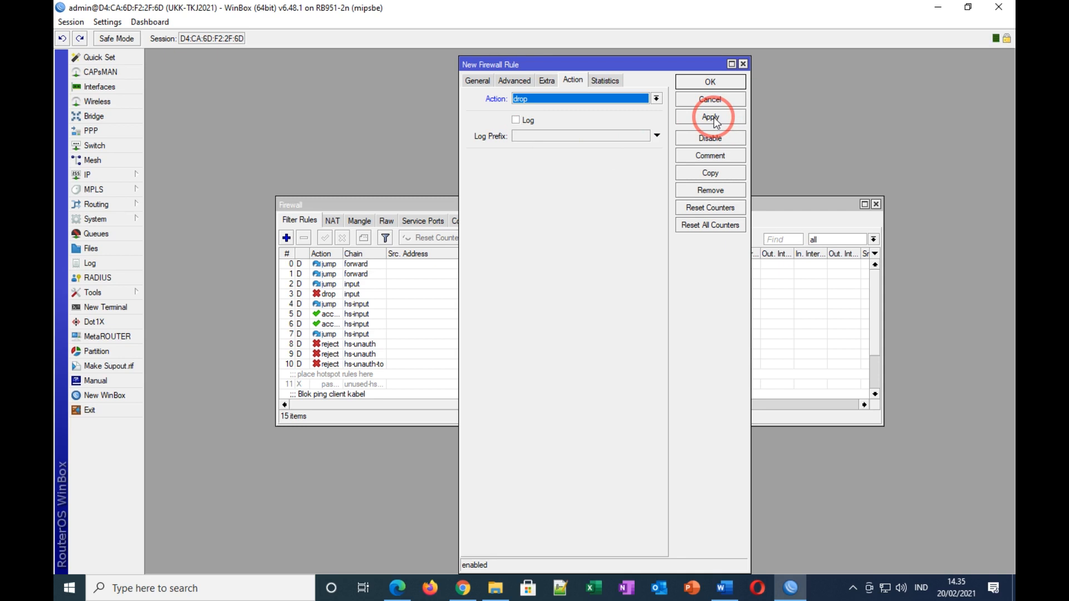
click(714, 118)
Step: Comment the rule 'Blok linux.org' and close it
click(717, 157)
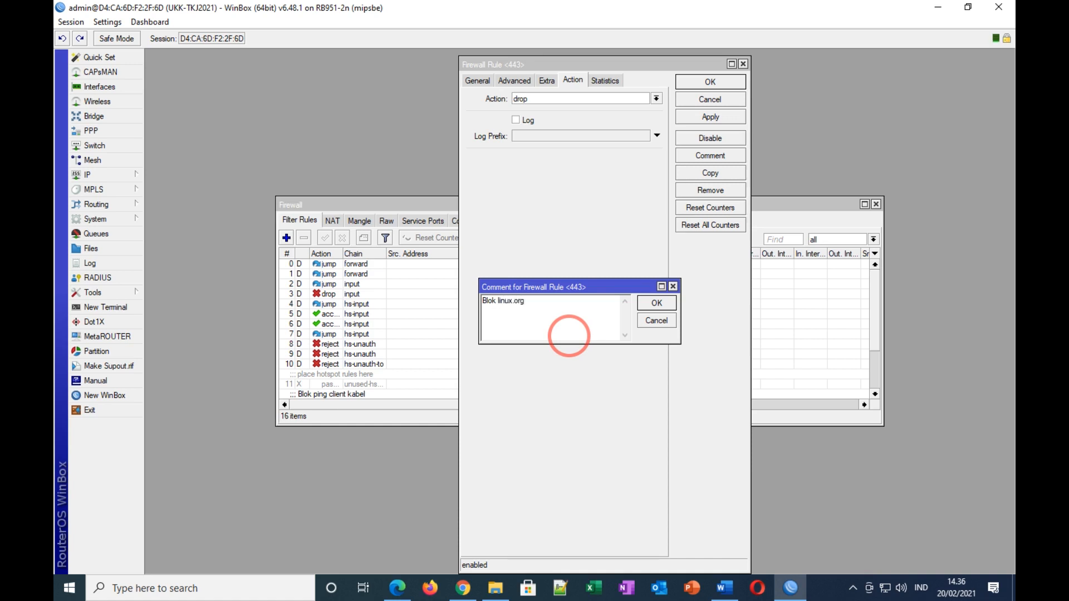
click(656, 304)
click(711, 82)
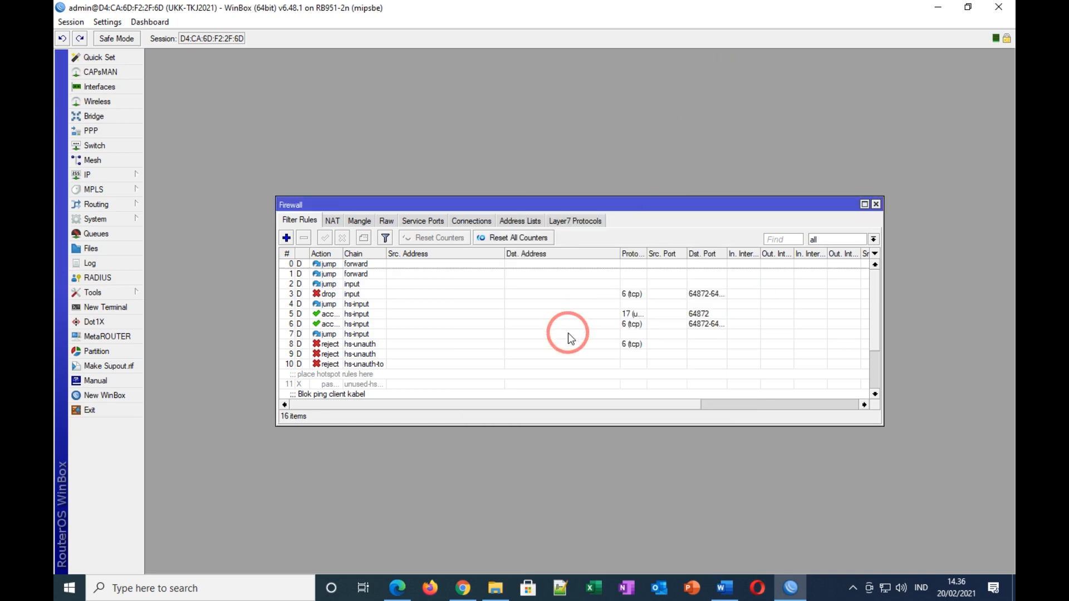
scroll(565, 334, down, 3)
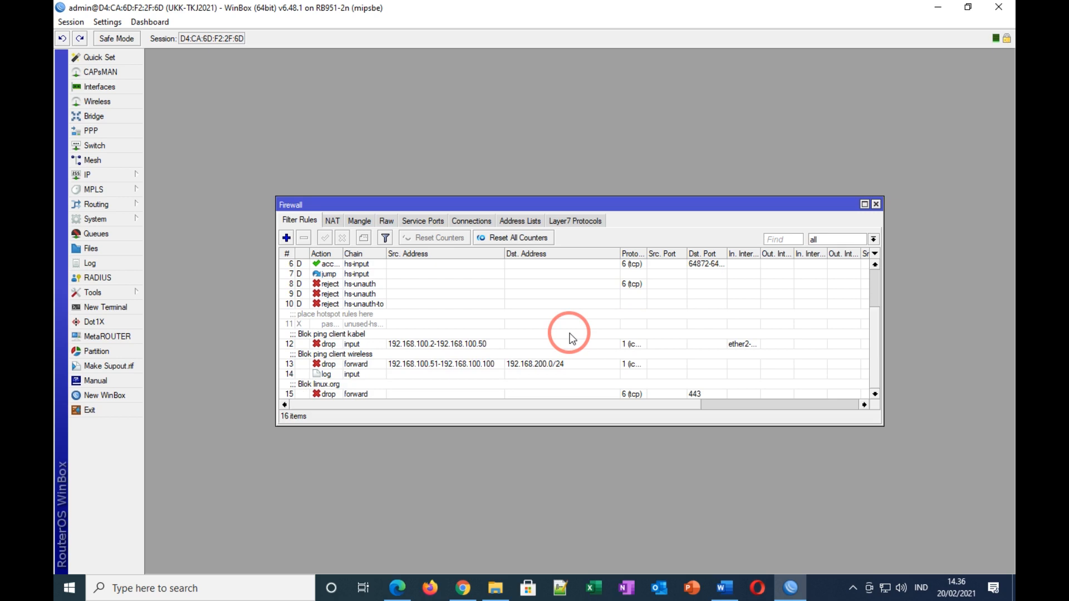
click(722, 590)
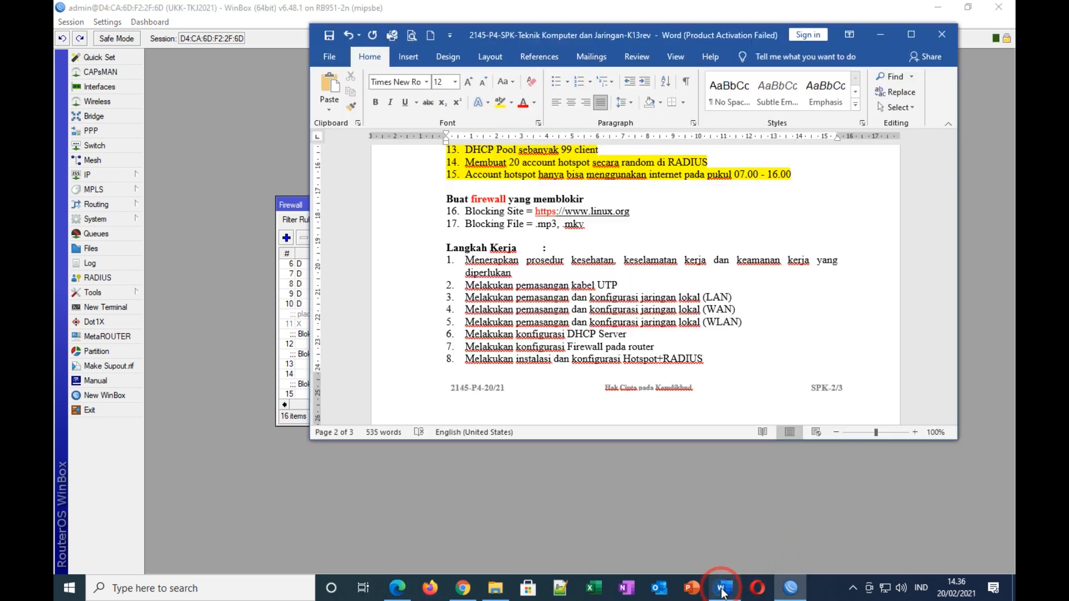
Step: Highlight task line 16 (linux.org blocking) yellow, then return to WinBox firewall rules
drag(528, 227, 468, 224)
click(430, 215)
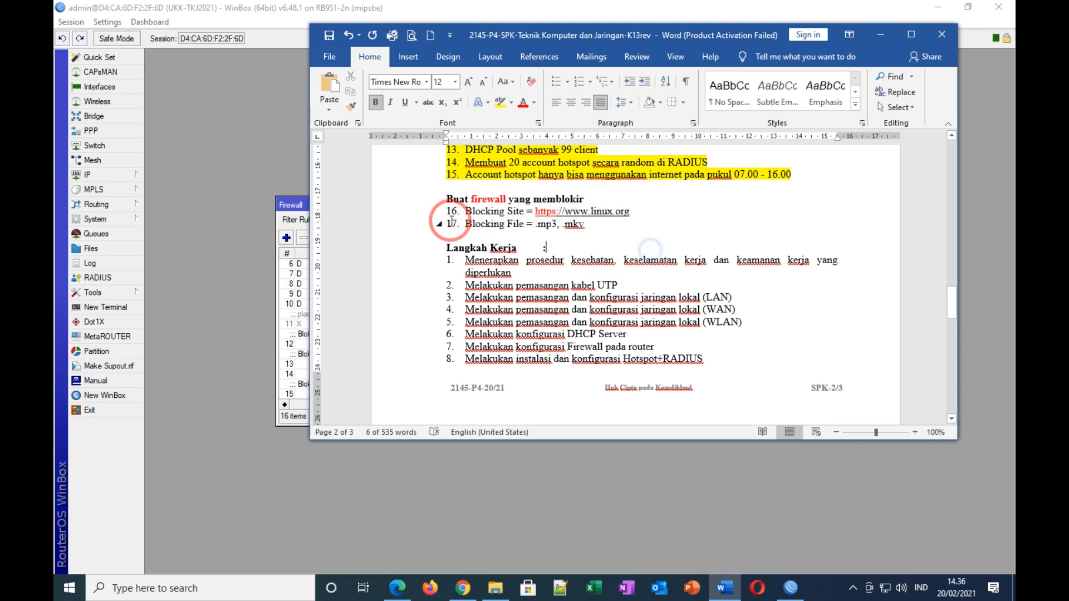
click(501, 102)
drag(587, 224, 454, 222)
click(671, 235)
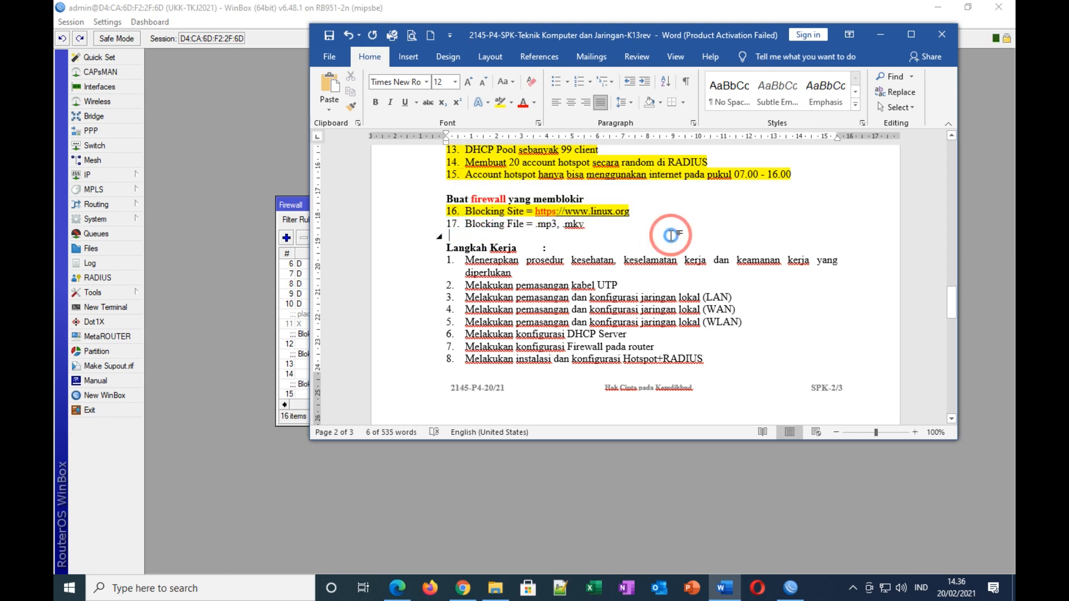
click(790, 587)
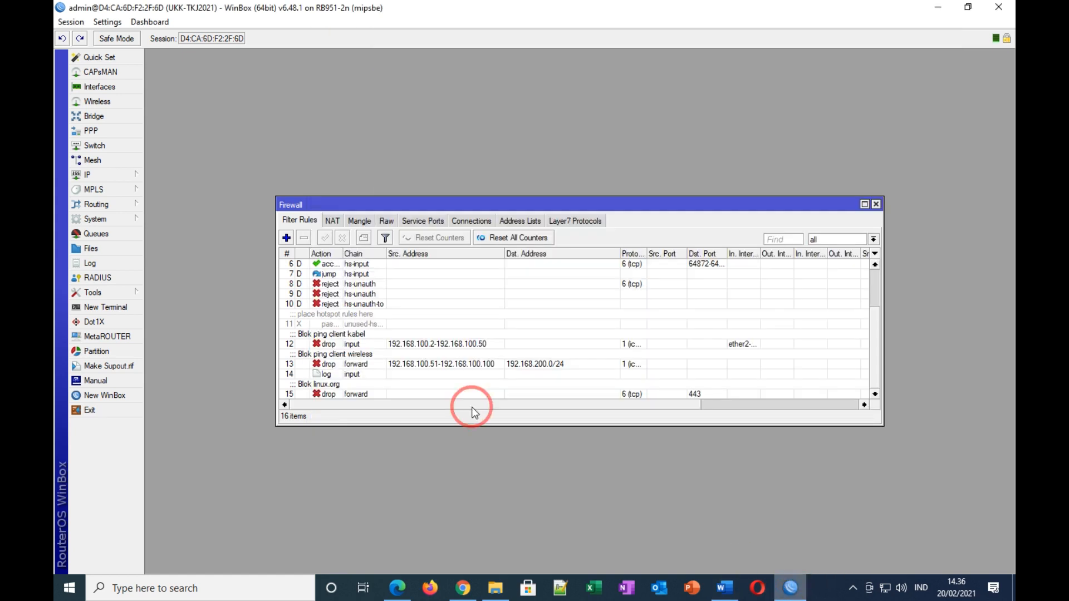
Step: Create a new forward-chain filter rule matching content .mp3
click(287, 238)
click(473, 83)
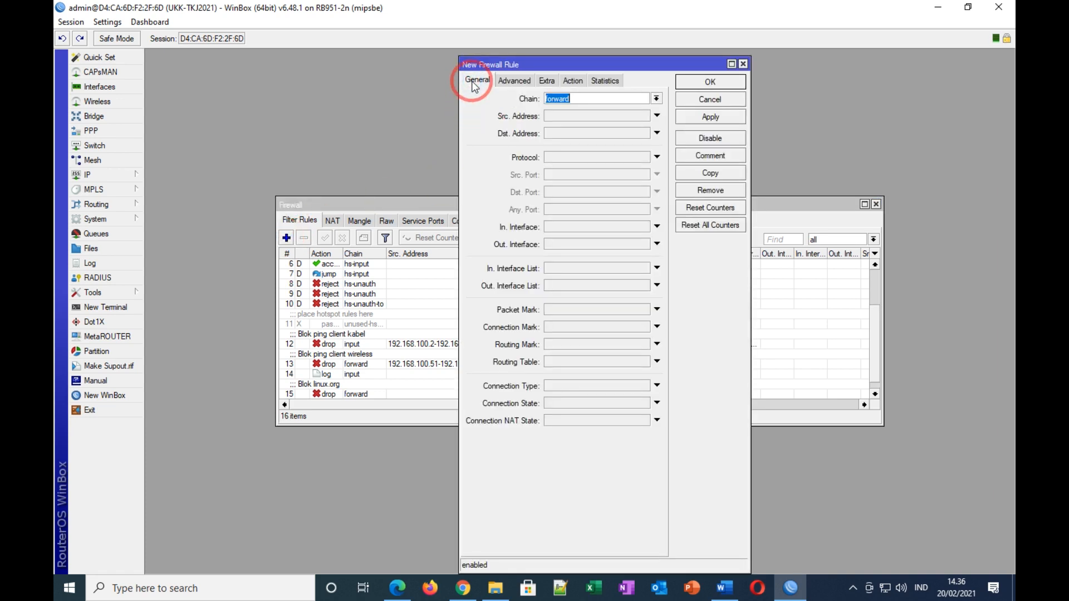
click(584, 101)
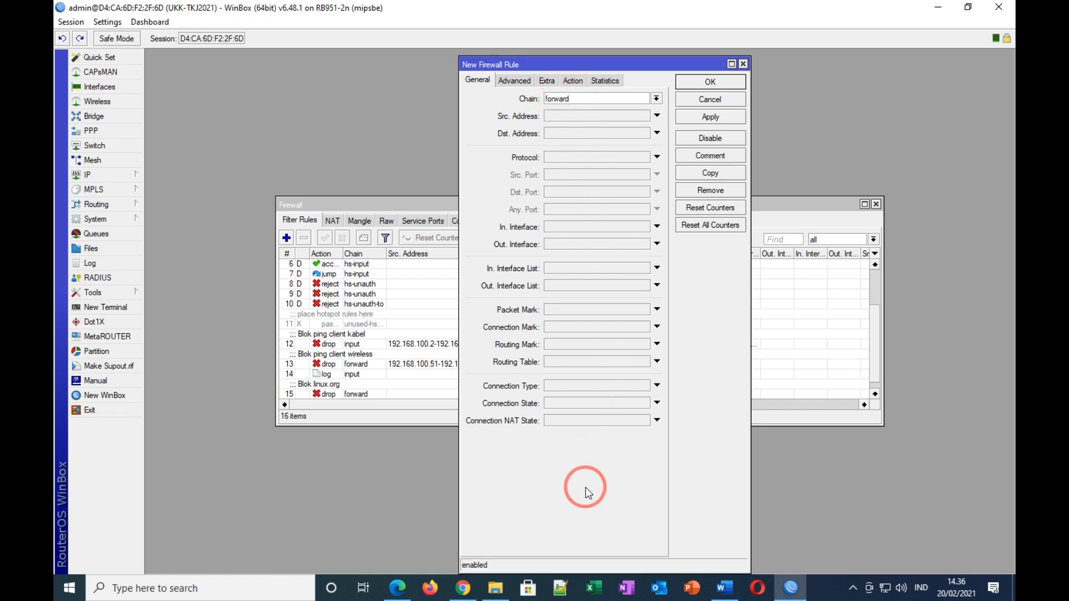
click(514, 80)
click(569, 165)
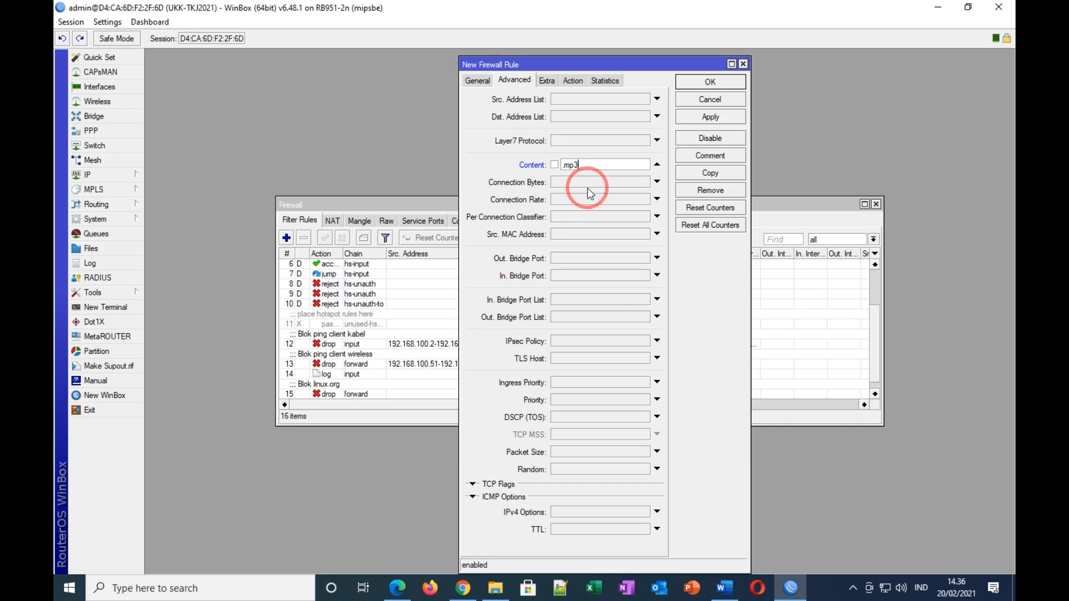
Step: Set the action to drop, apply, and comment the rule 'Blok mp3'
click(573, 82)
click(573, 99)
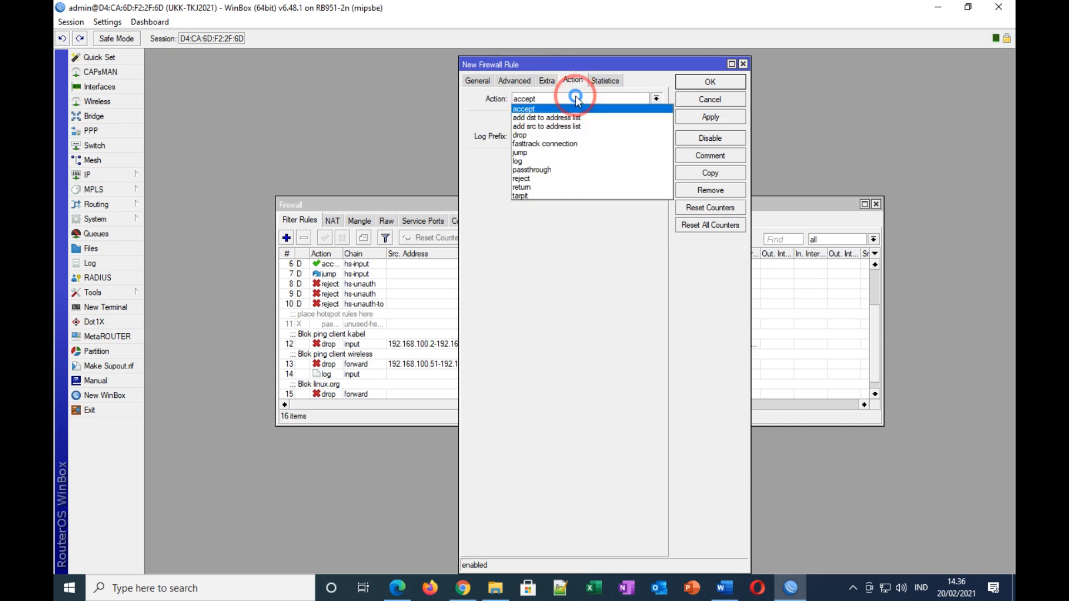
click(520, 135)
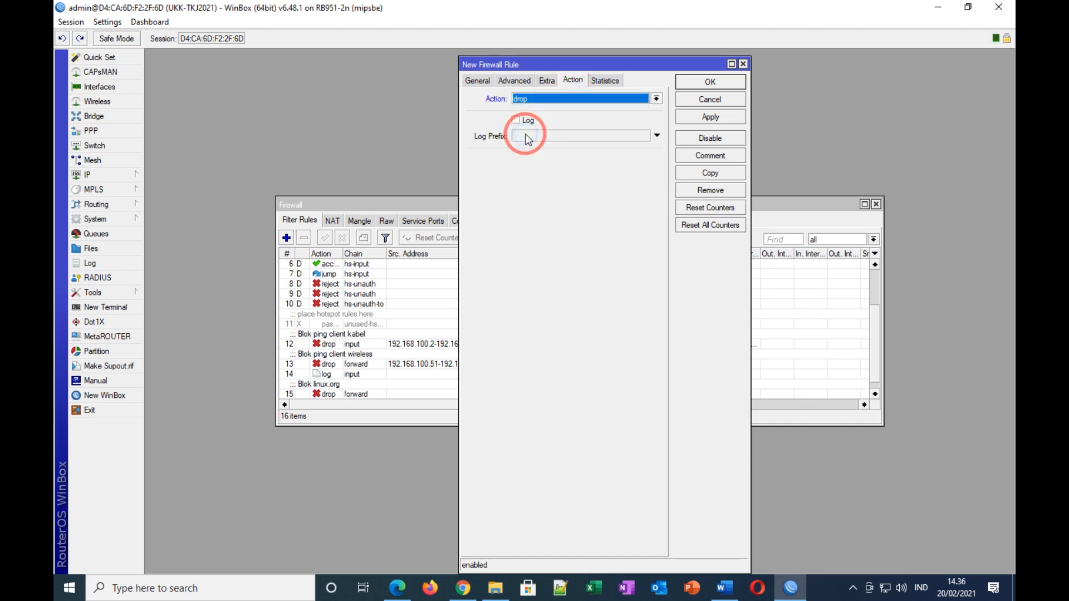
click(711, 117)
click(699, 156)
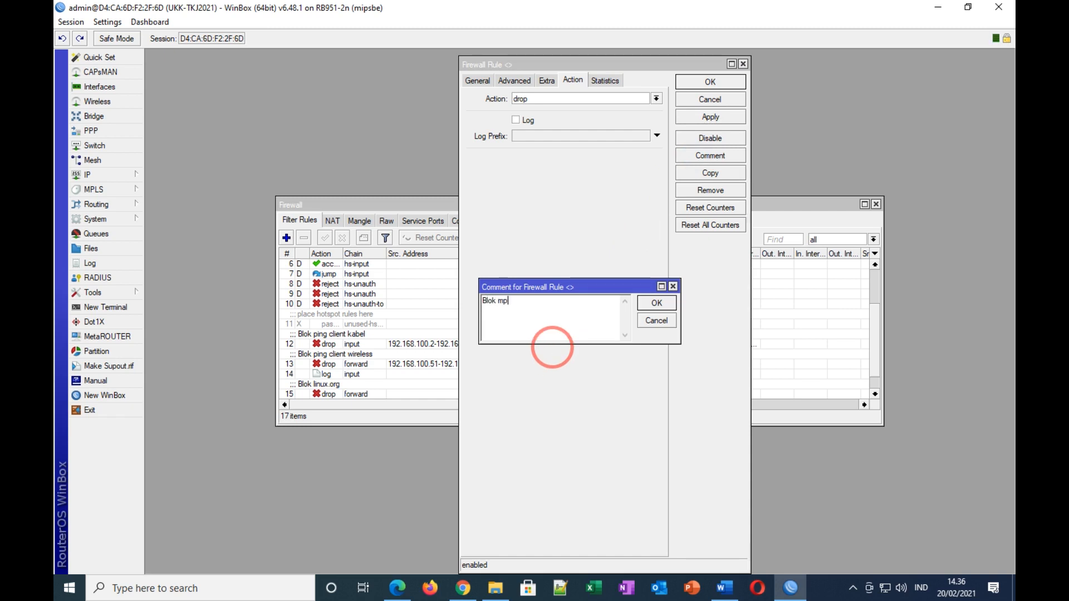
click(657, 302)
click(710, 81)
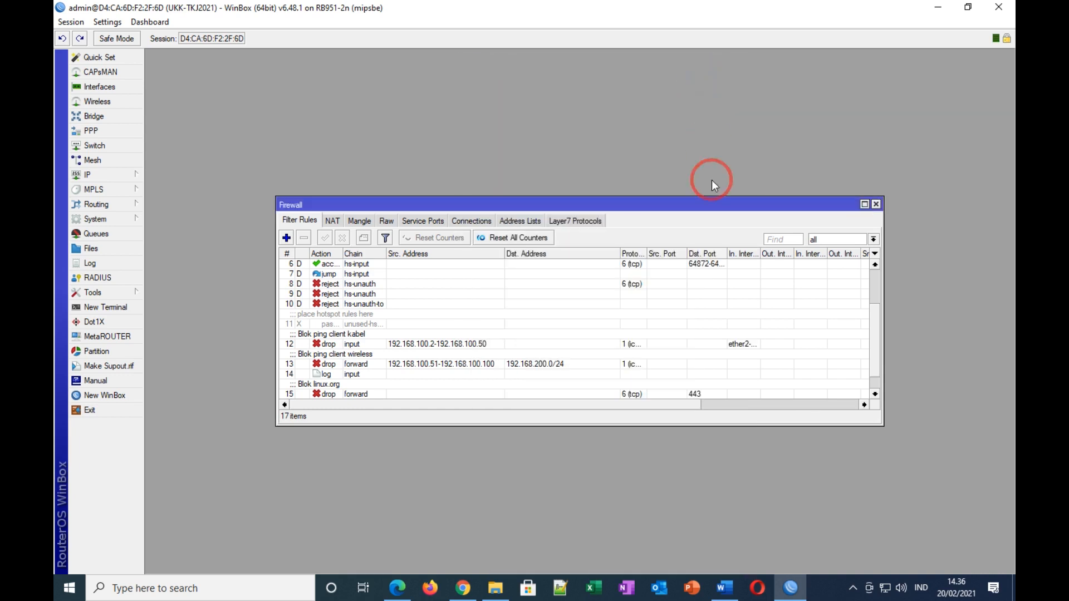
scroll(543, 348, down, 2)
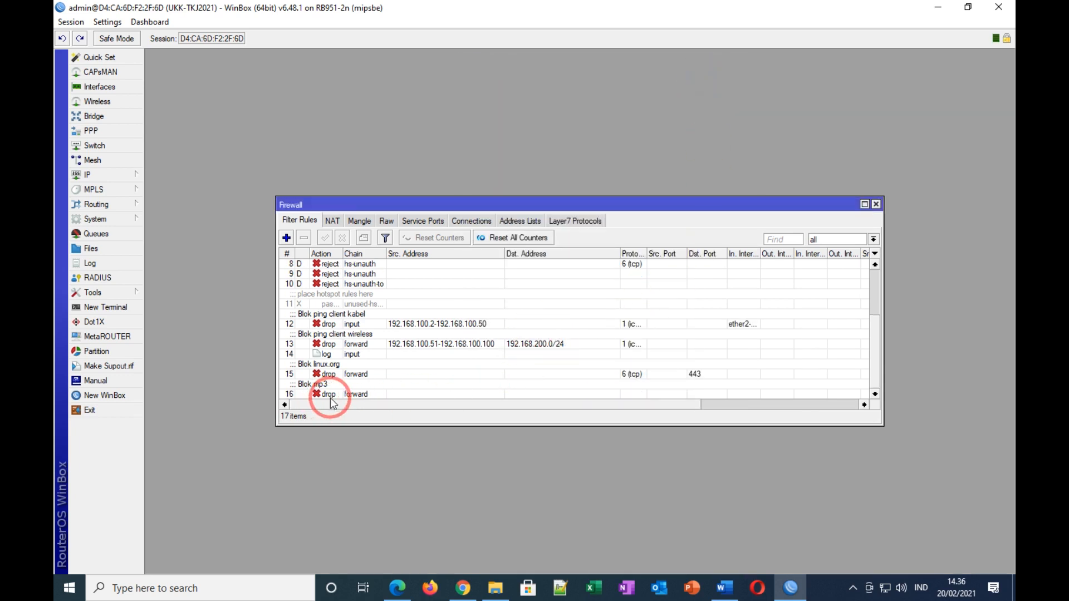
Step: After the mp3 rule, create a forward-chain filter rule matching content .mkv
click(362, 394)
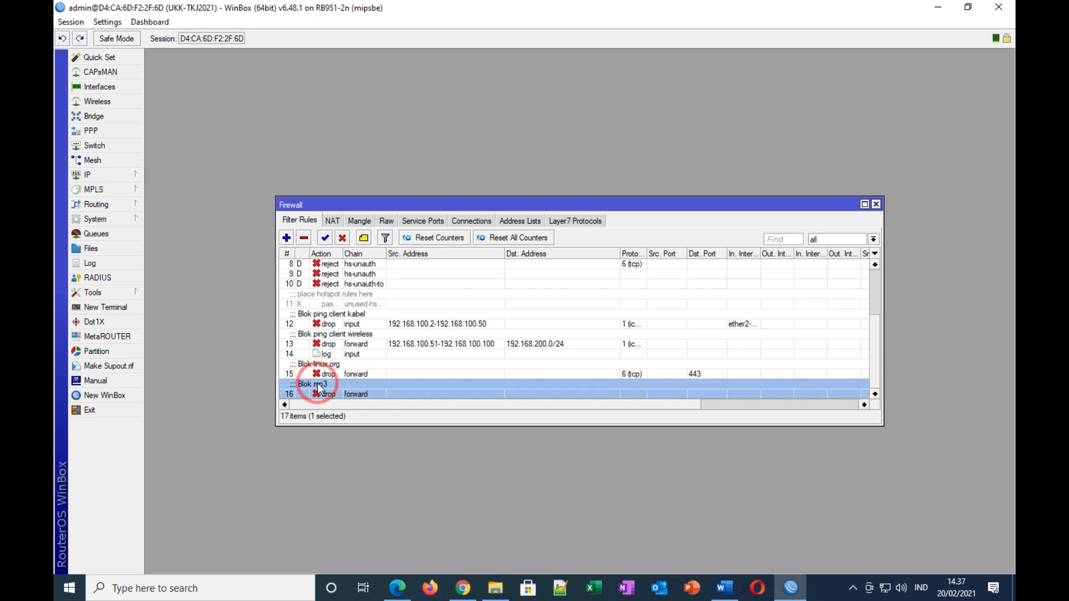
click(288, 239)
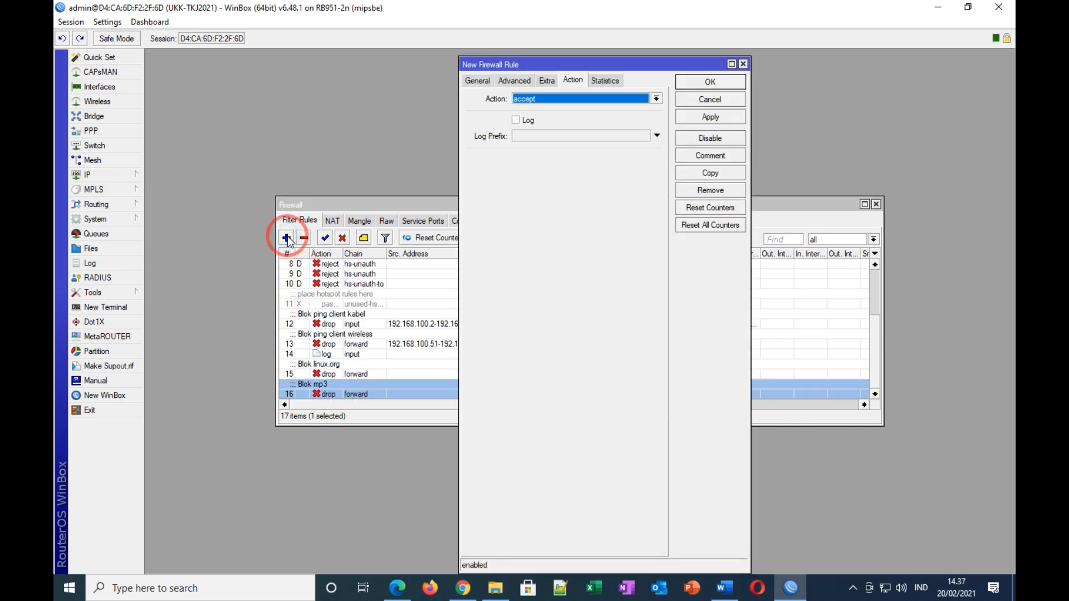
click(477, 80)
click(589, 97)
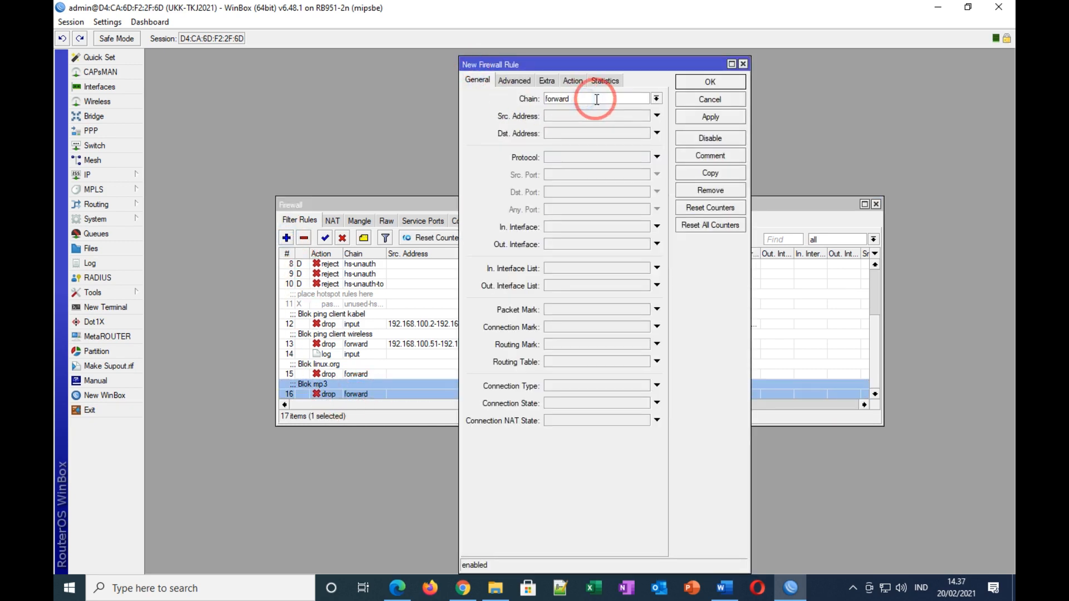
click(514, 80)
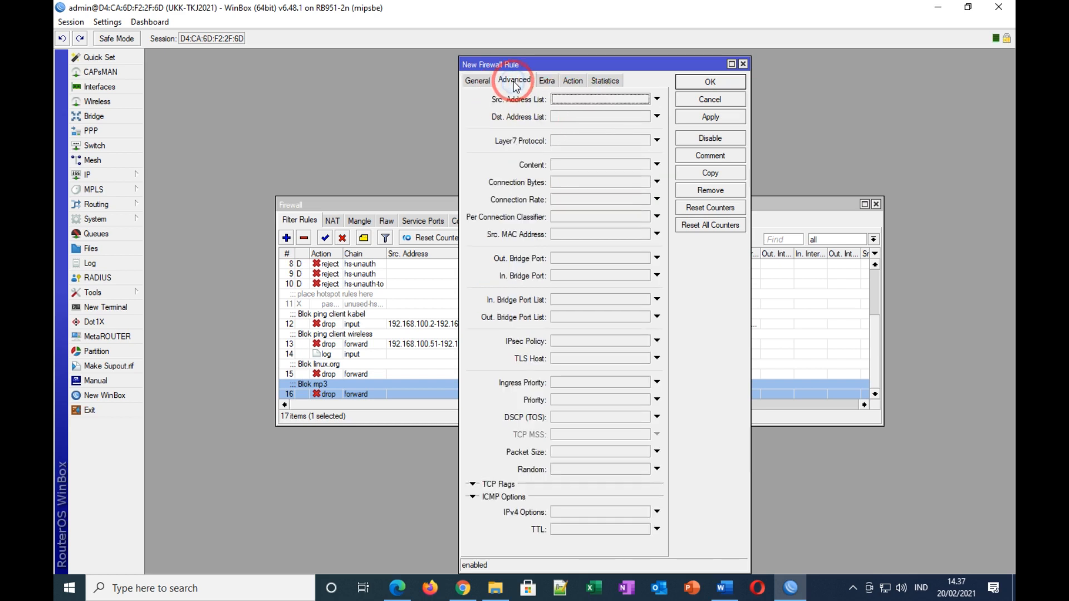
click(581, 166)
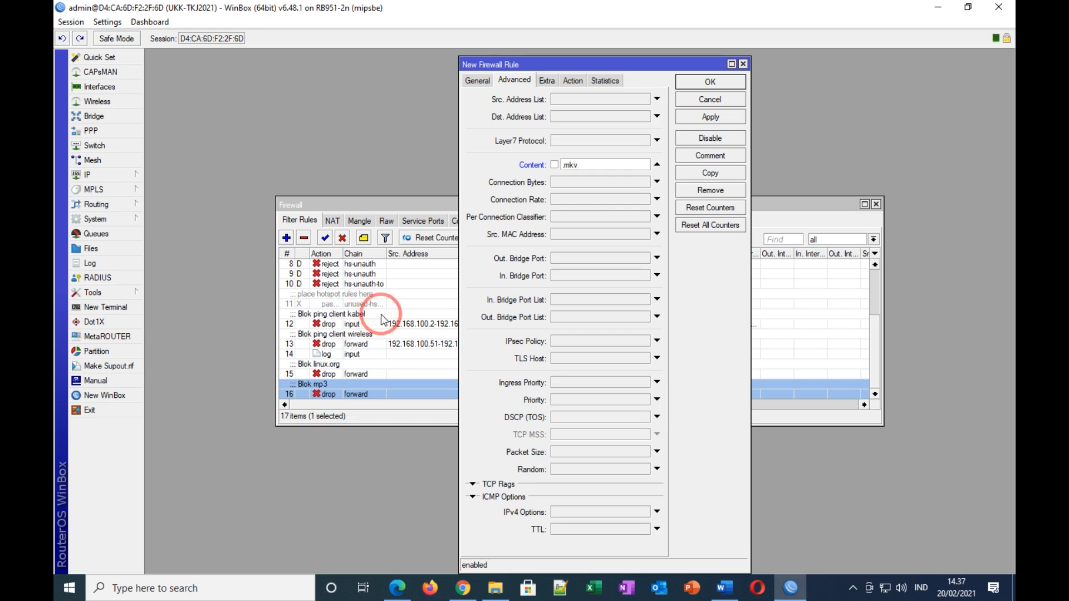
Step: Set the action to drop, apply, and comment the rule 'Blok mkv'
click(573, 80)
click(572, 99)
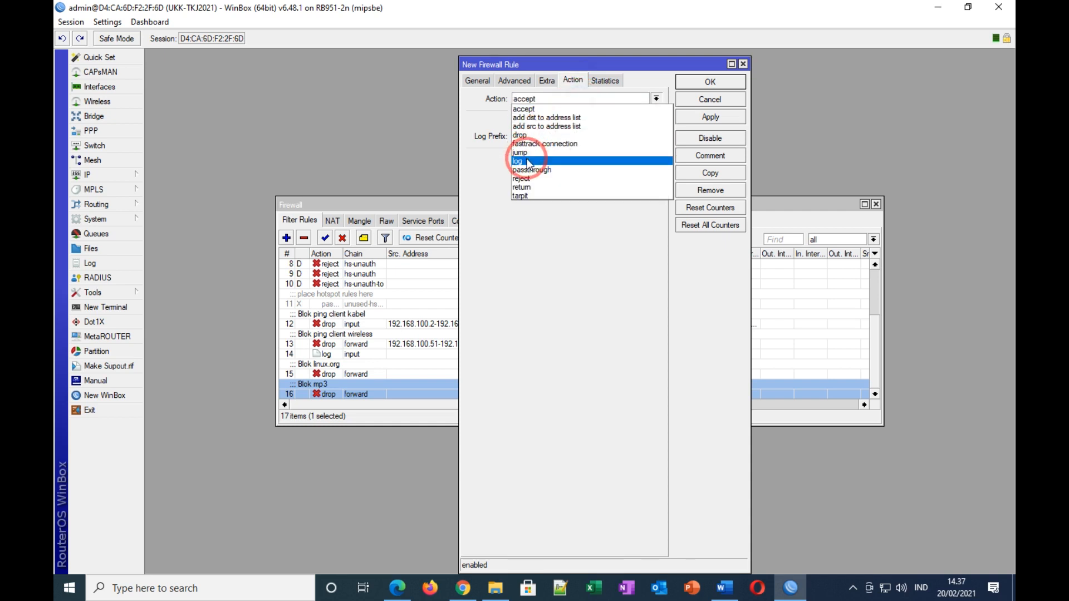
click(526, 136)
click(706, 118)
click(686, 158)
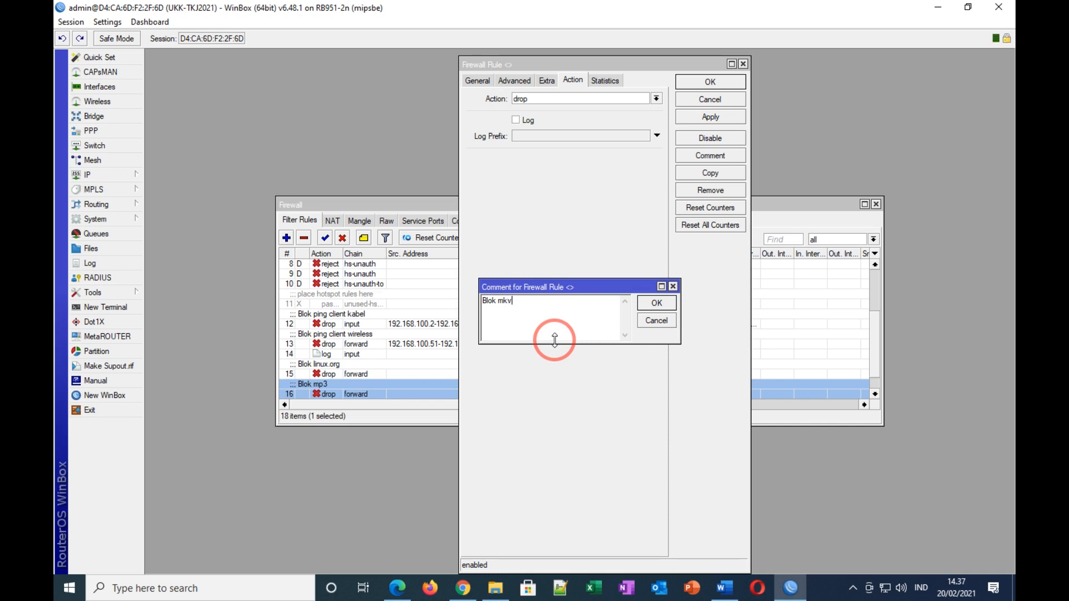
click(657, 303)
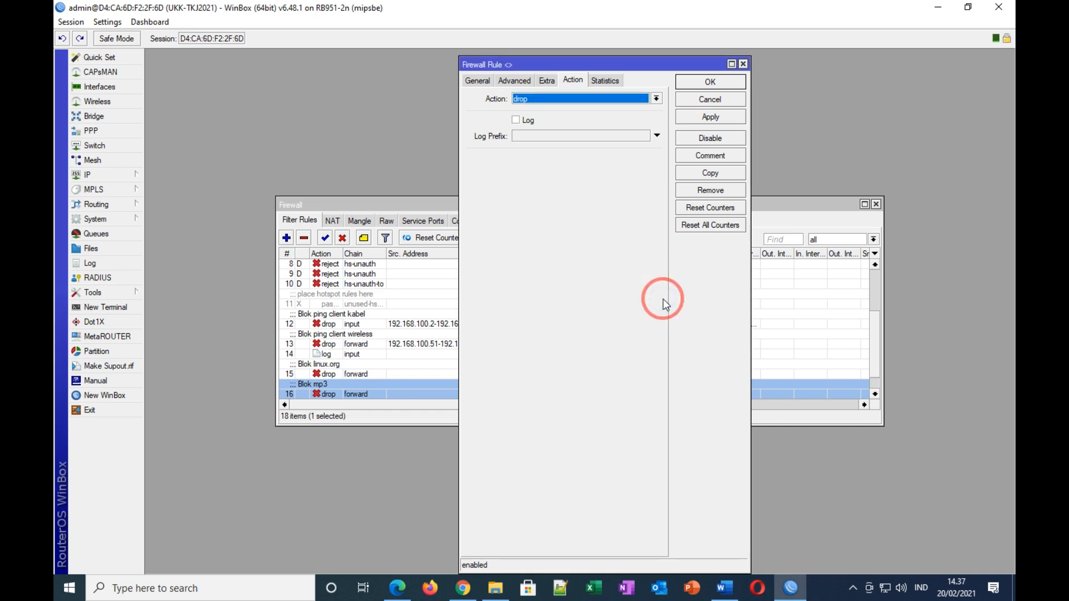
click(707, 84)
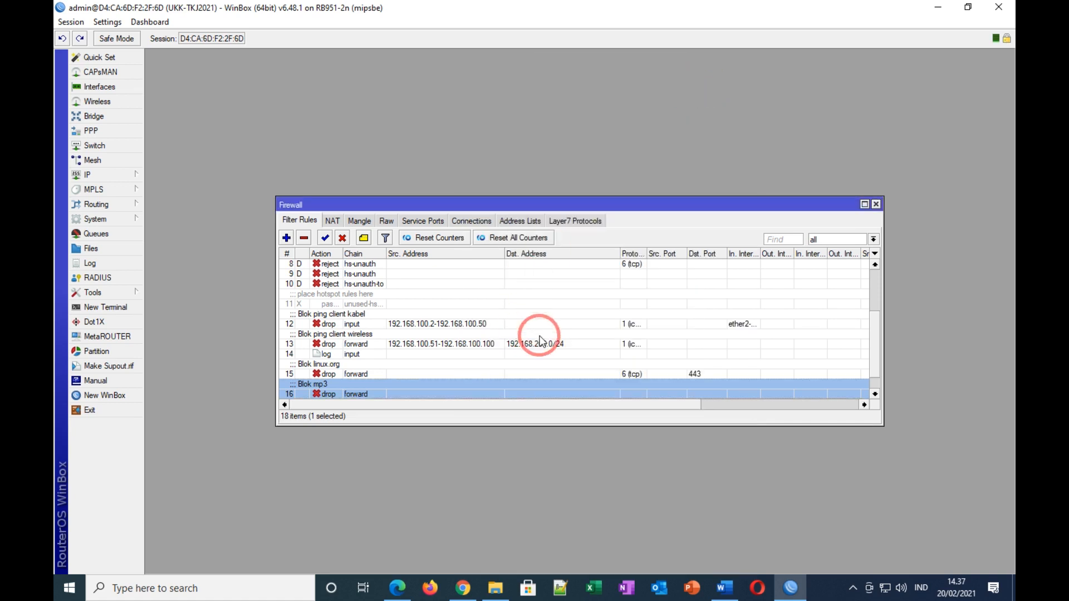
scroll(552, 379, down, 1)
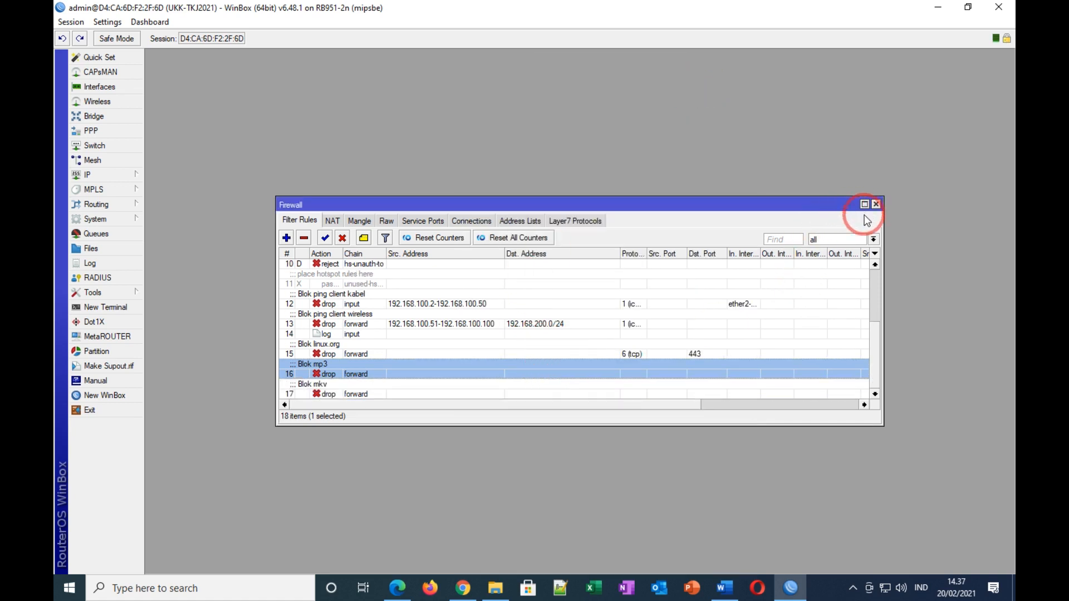
Step: Highlight the Blocking File task line 17 yellow in Word
click(719, 595)
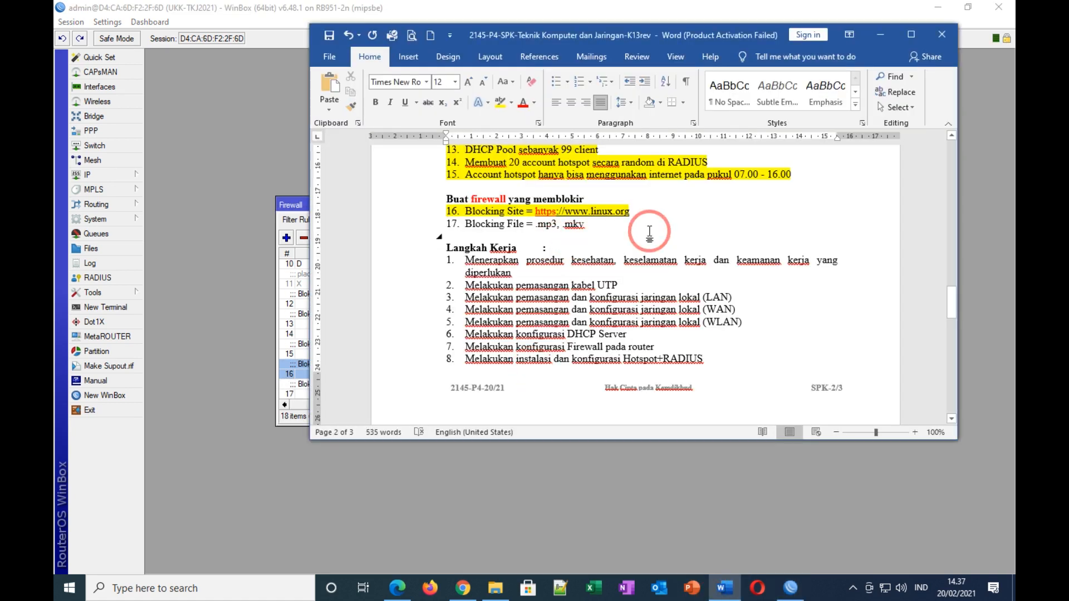
click(449, 223)
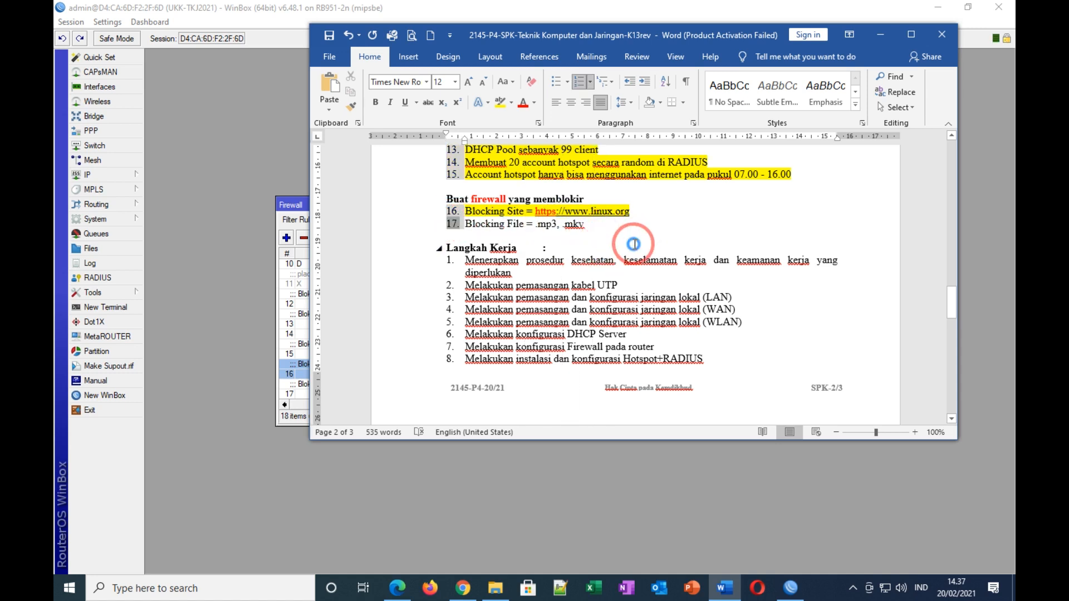
drag(593, 224, 457, 225)
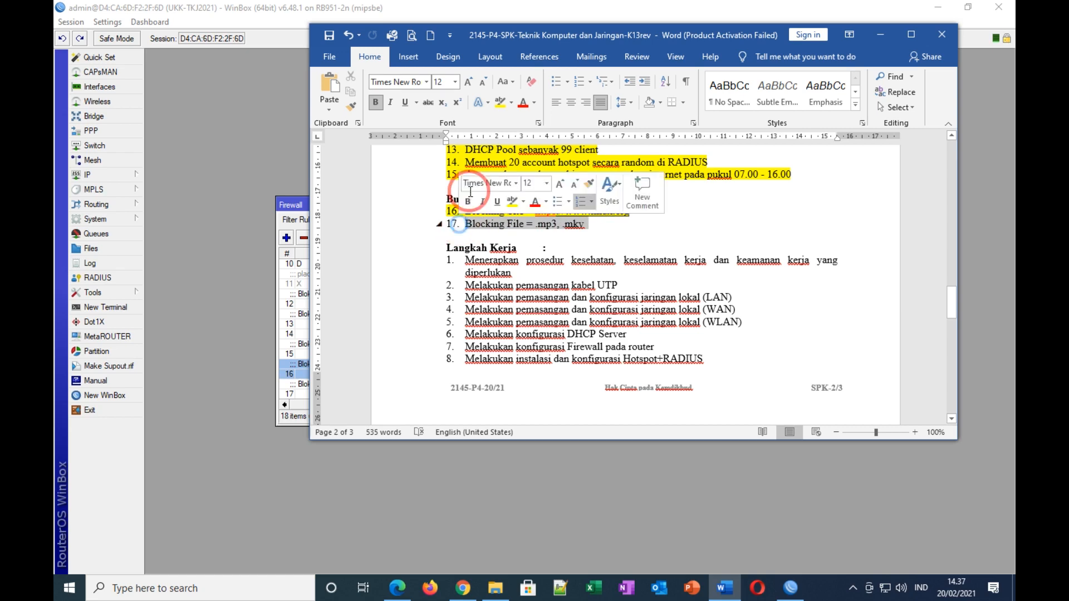
click(500, 102)
click(649, 228)
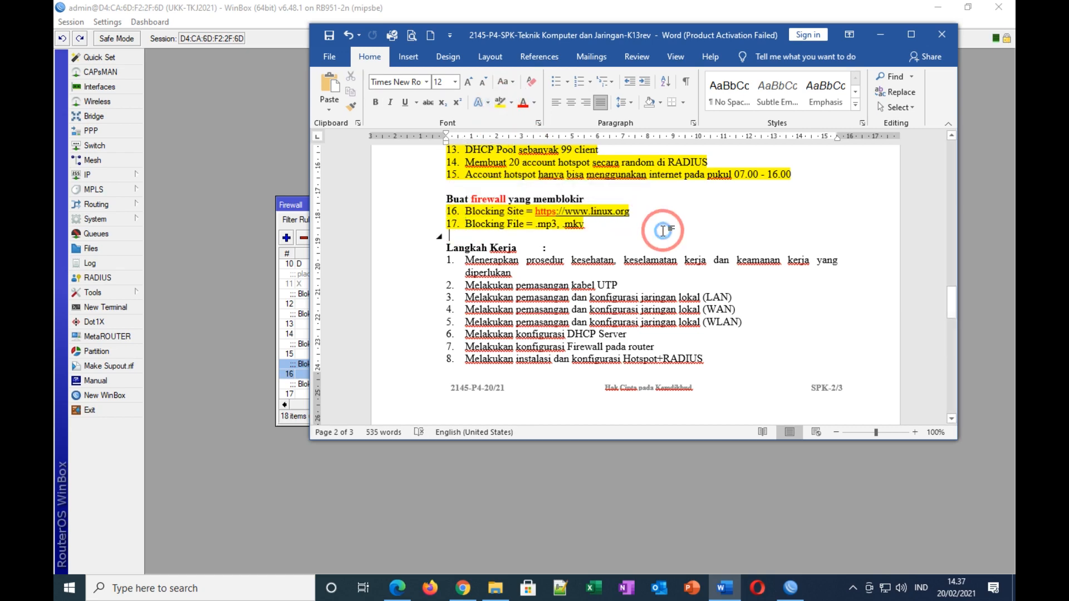
Step: Color the IP range 192.168.100.2-192.168.100.50 in task item 8 red
scroll(663, 231, down, 10)
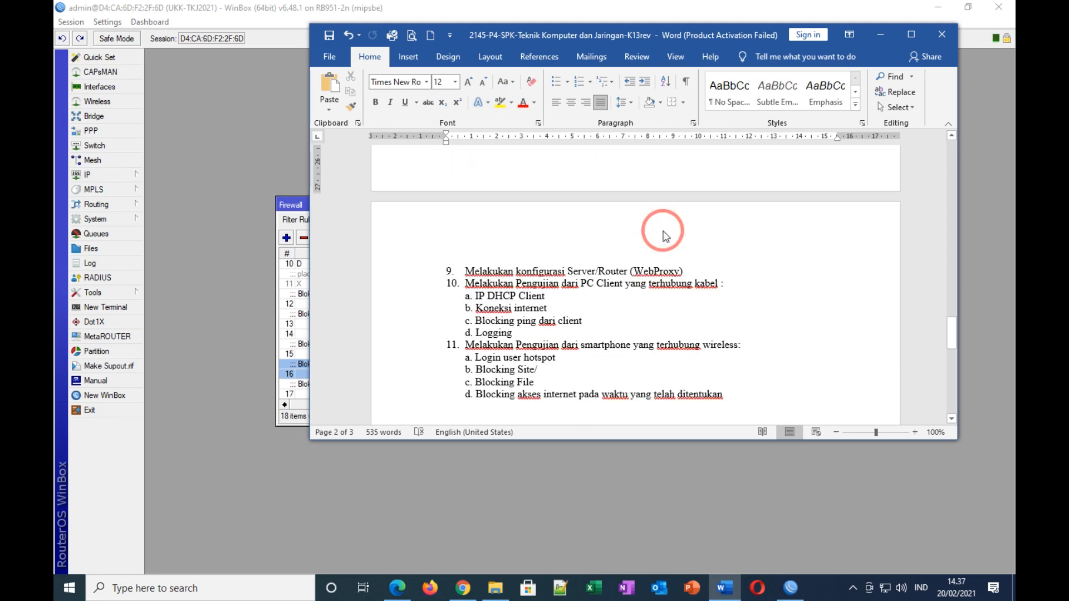
scroll(662, 231, down, 1)
scroll(664, 231, down, 1)
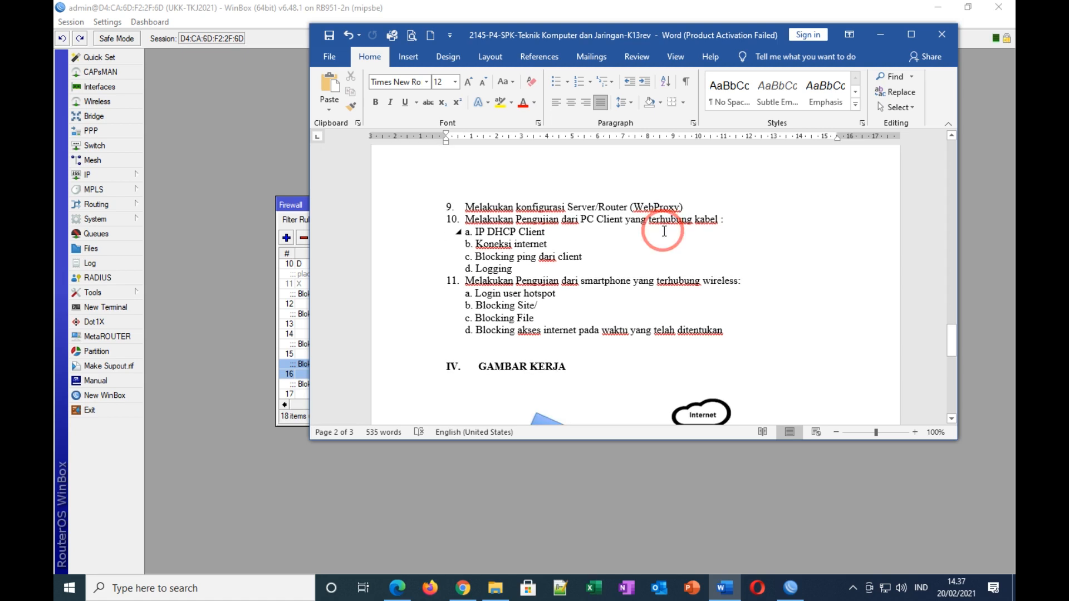
click(588, 256)
drag(589, 256, 477, 257)
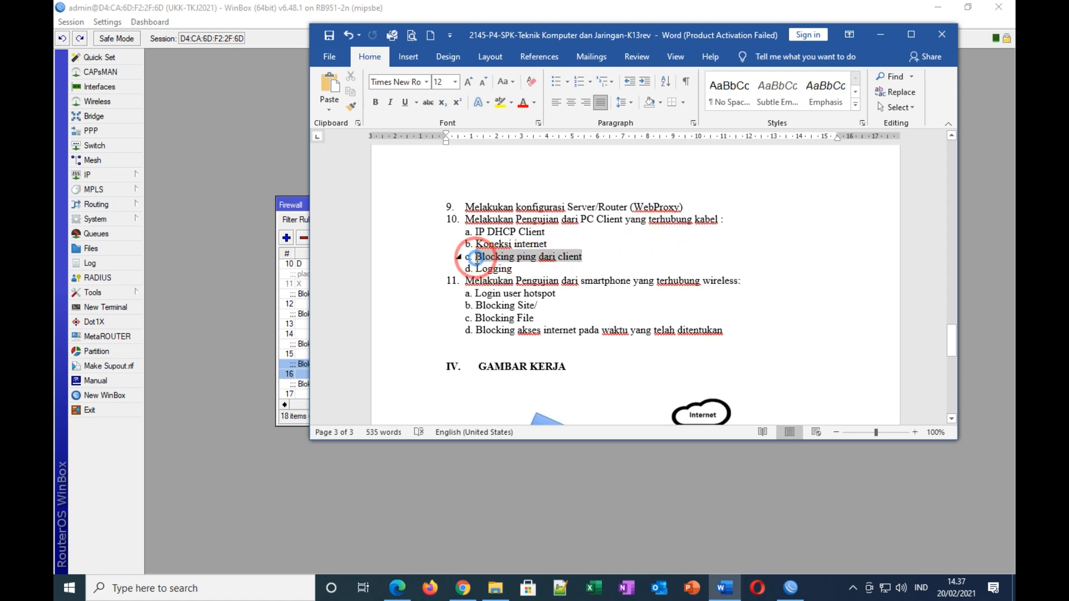
click(613, 259)
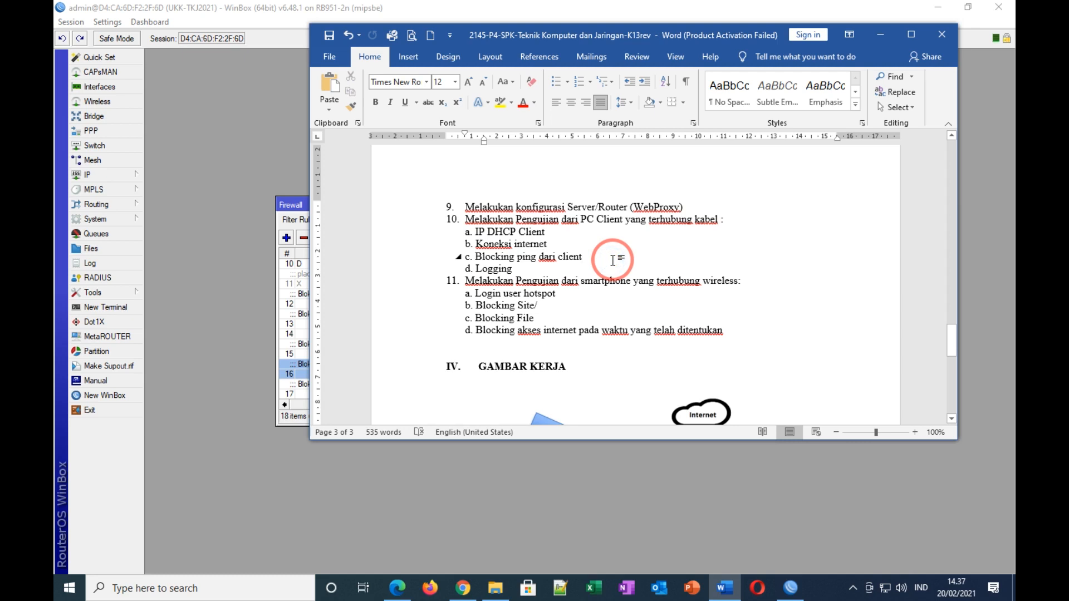
drag(583, 257, 472, 256)
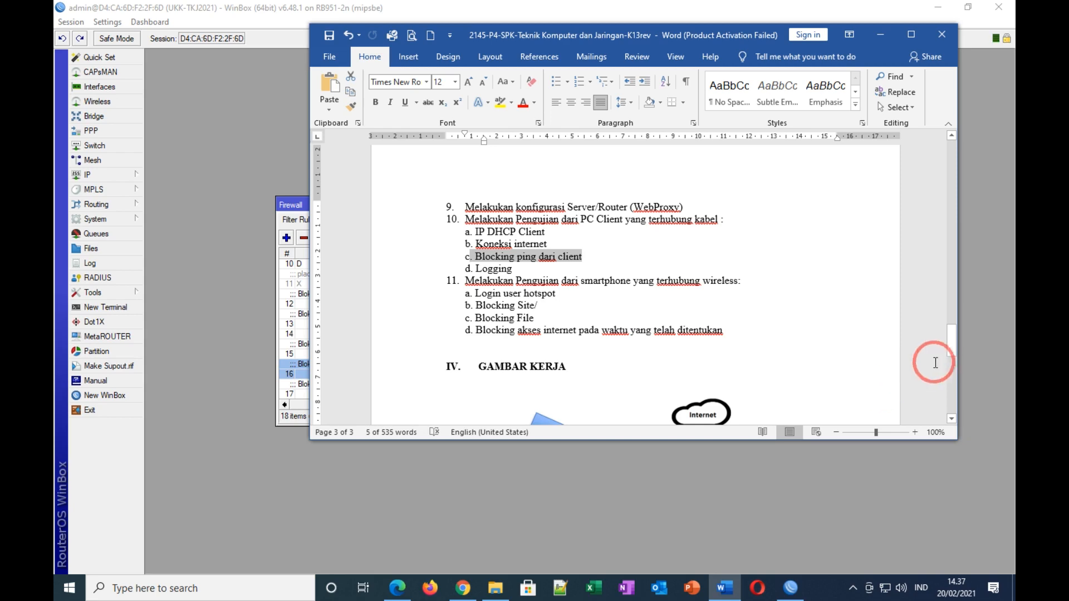
drag(956, 343, 938, 267)
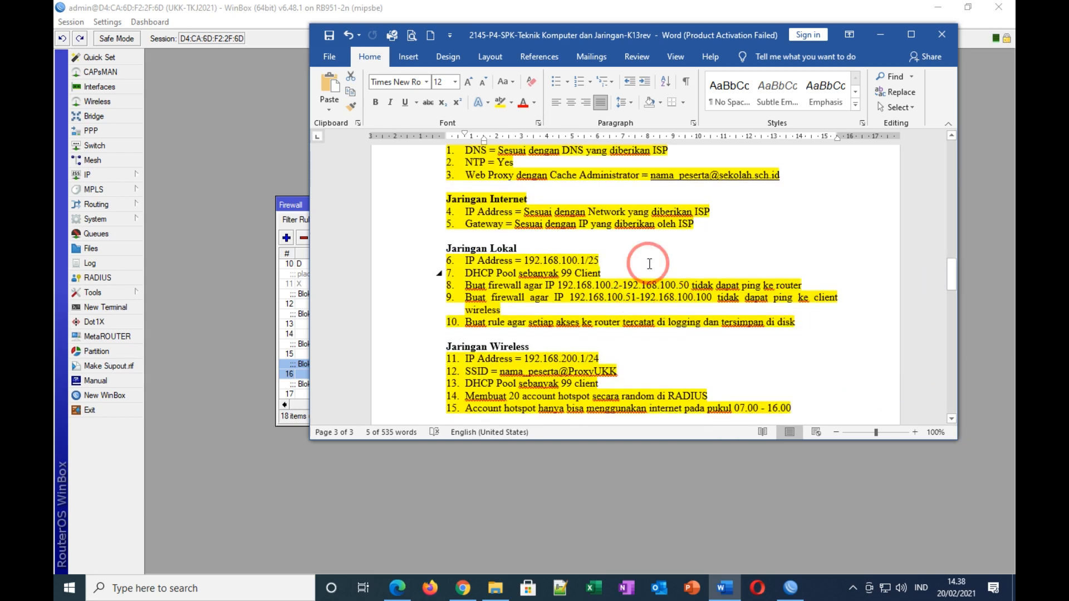
click(649, 264)
drag(558, 287, 684, 285)
click(523, 103)
click(736, 247)
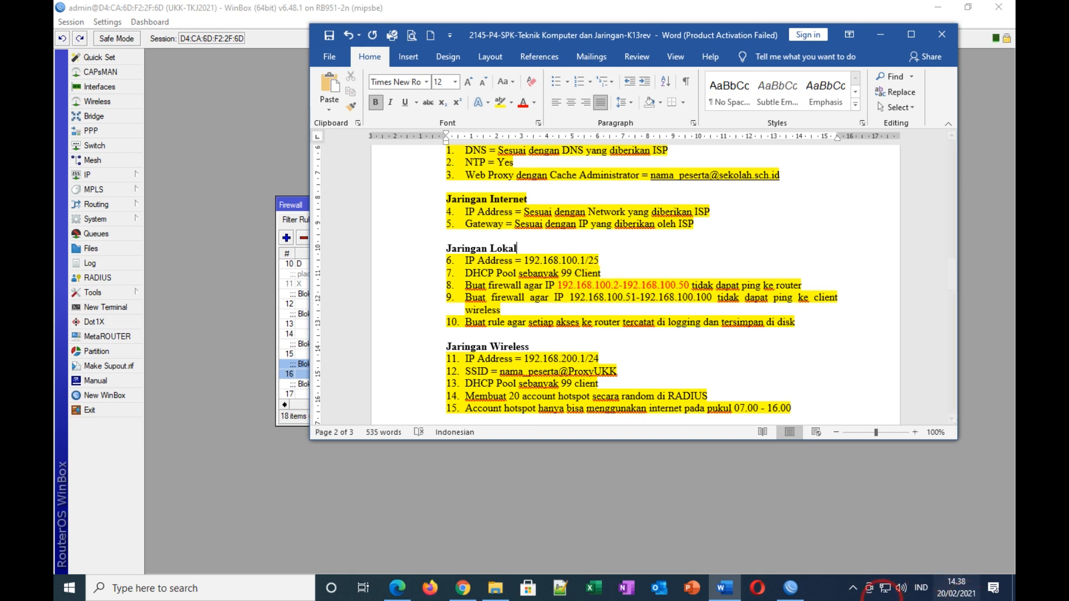
Step: Open Network Connections through Network & Internet settings and select the Ethernet adapter
right_click(883, 591)
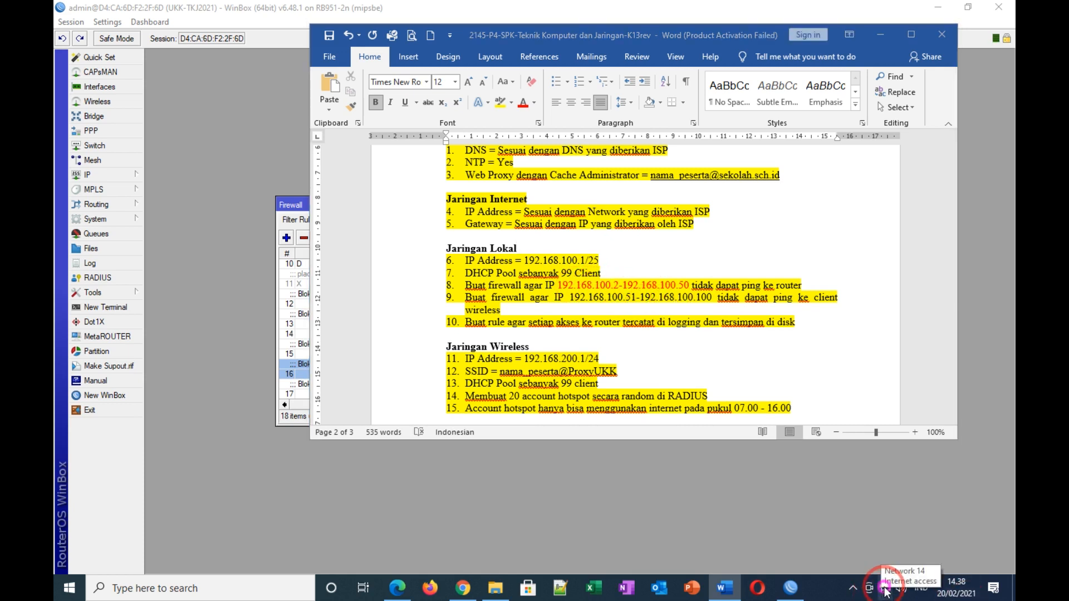
click(890, 569)
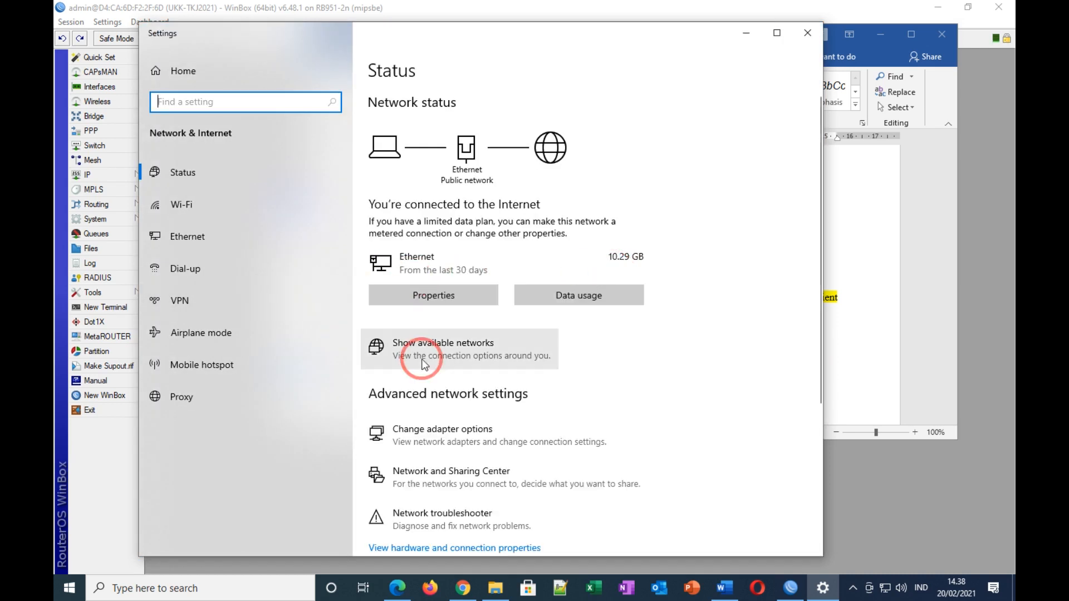
click(428, 440)
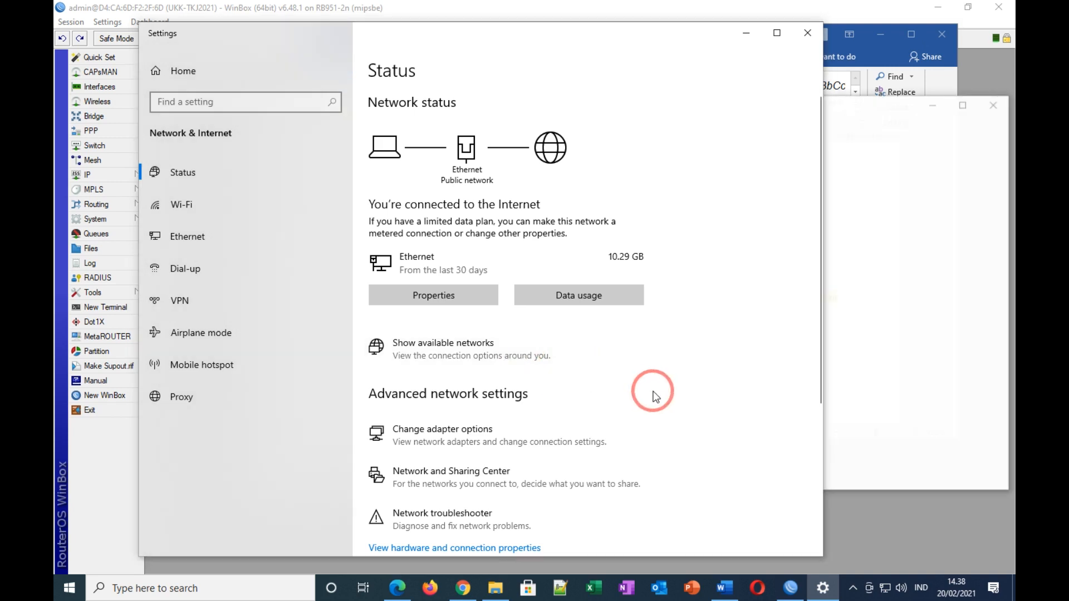
click(489, 190)
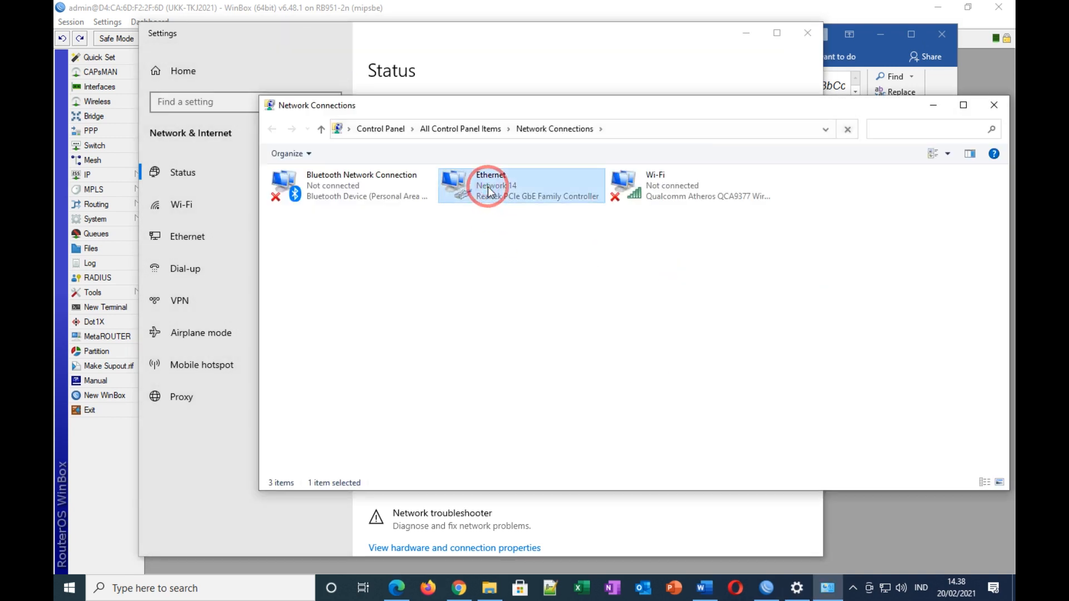
Step: In Ethernet IPv4 properties, enter static address 192.168.100.5 with mask 255.255.255.128
right_click(488, 186)
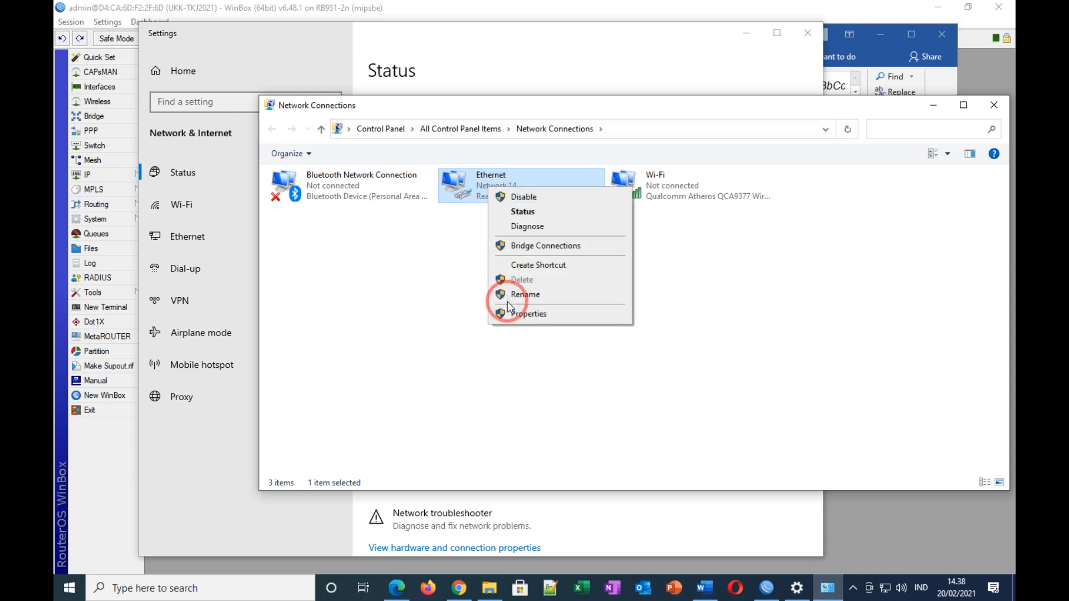
click(518, 315)
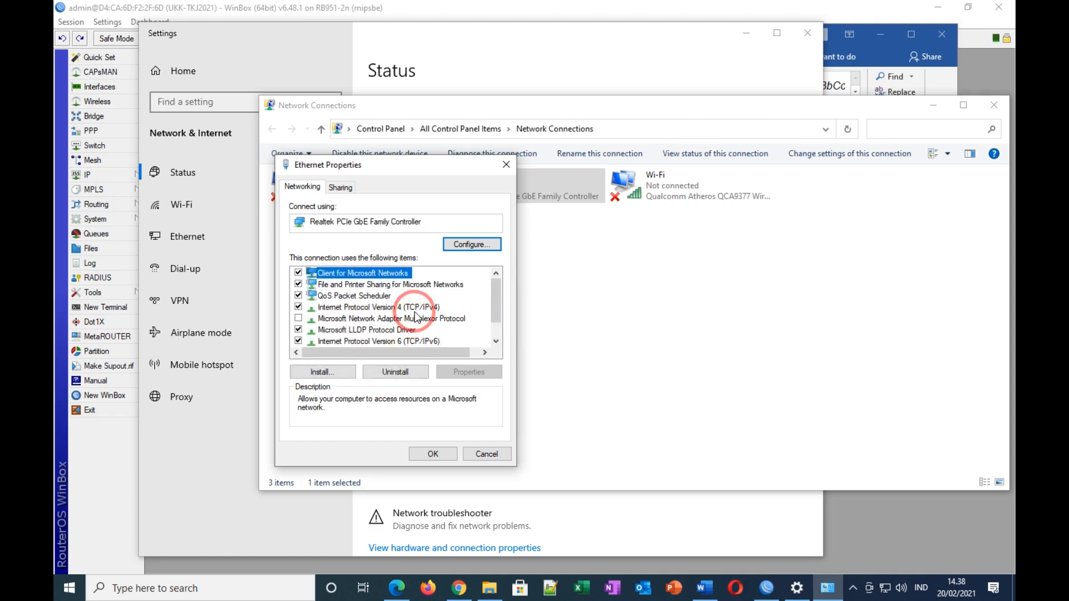
click(415, 308)
click(468, 372)
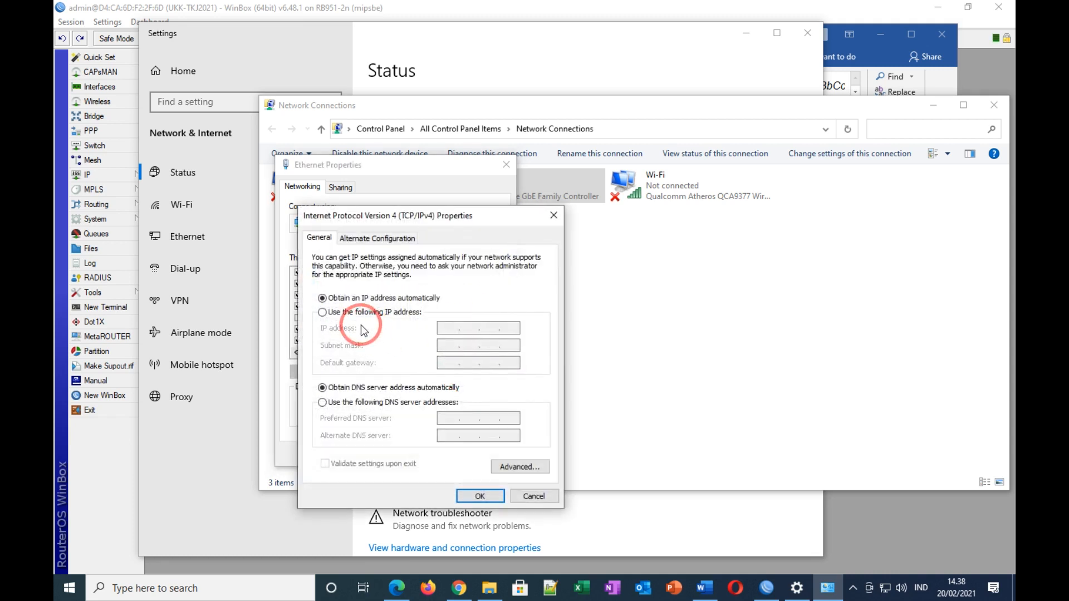
click(323, 312)
click(449, 330)
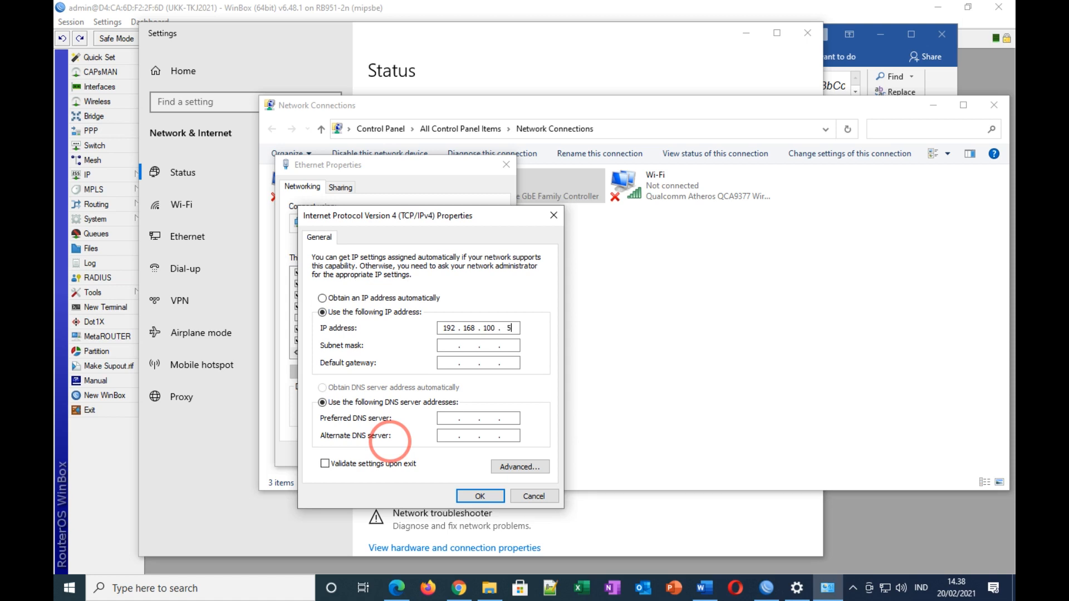
click(451, 347)
click(511, 346)
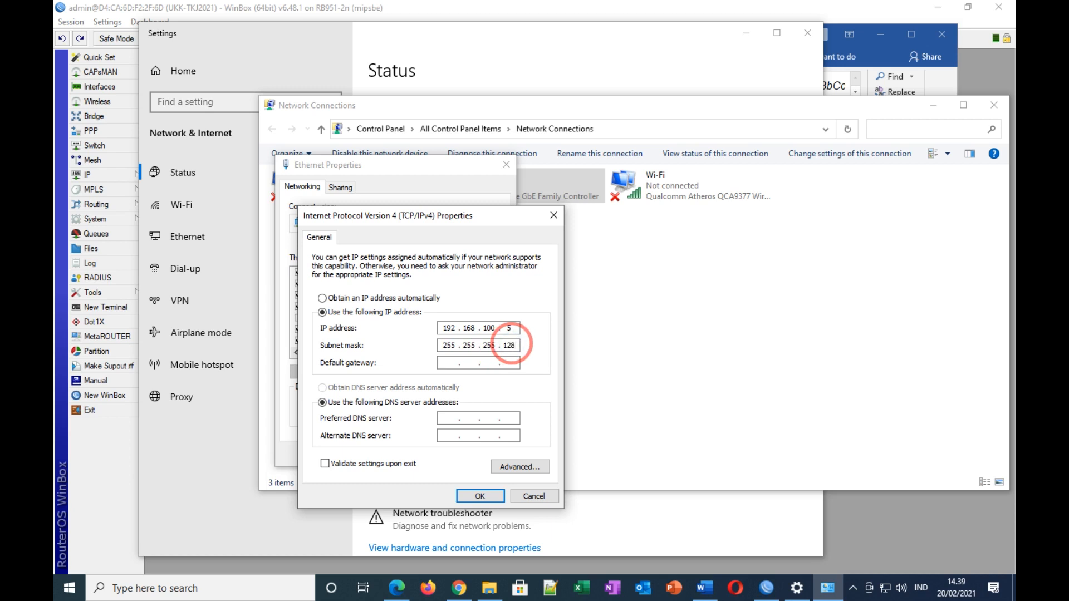
Step: Check the task document for the router's /25 local network addressing
click(705, 589)
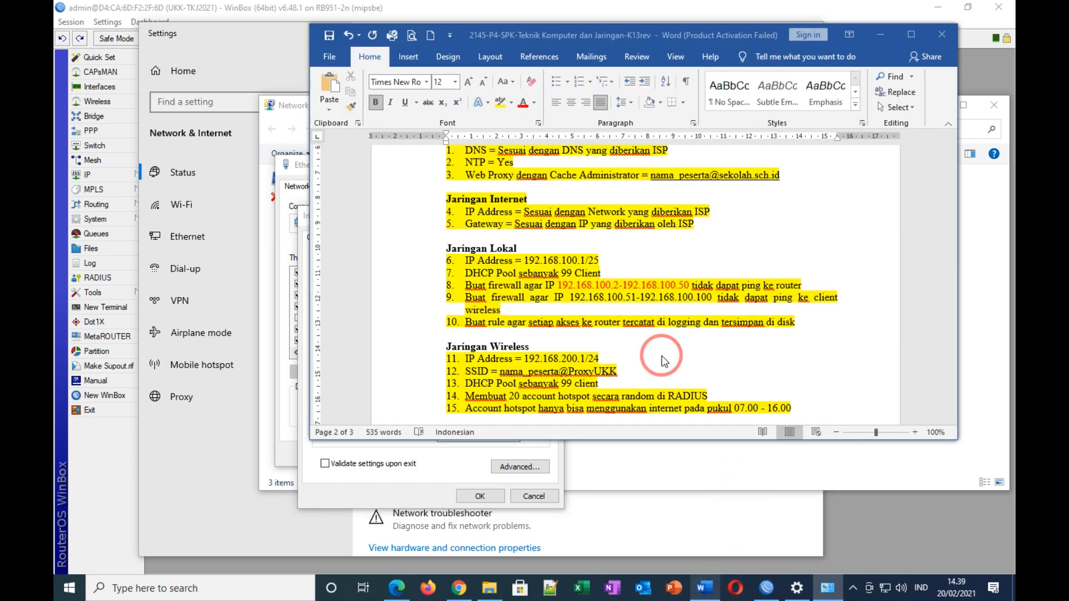
click(683, 246)
drag(587, 259, 602, 259)
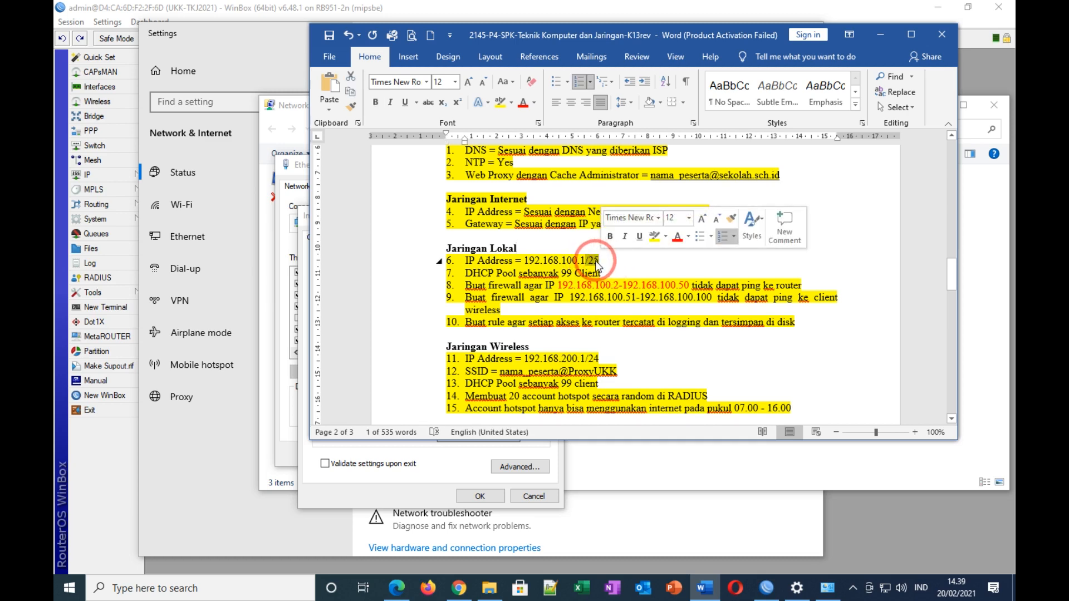
click(882, 36)
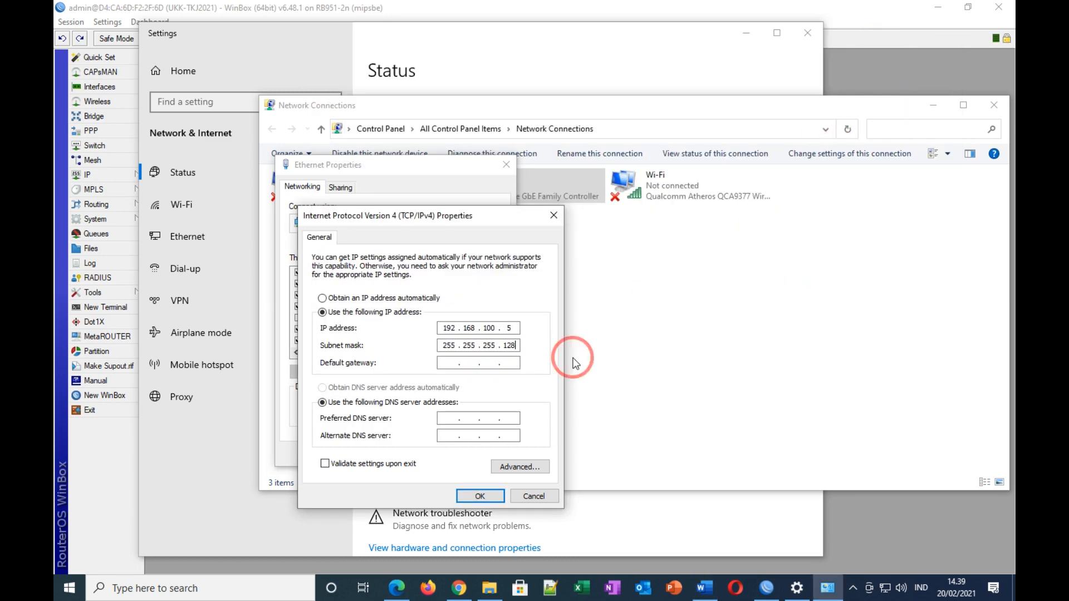
Step: Enter default gateway 192.168.100.1, then move on to the preferred DNS field
click(444, 363)
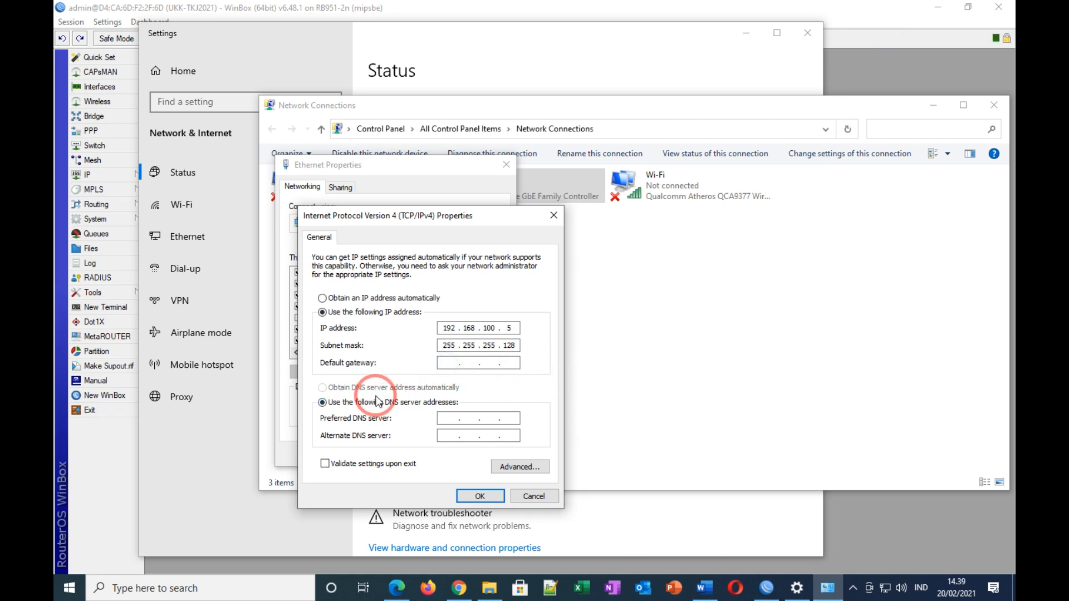
text(192 . 168 . 100 . 1)
click(451, 417)
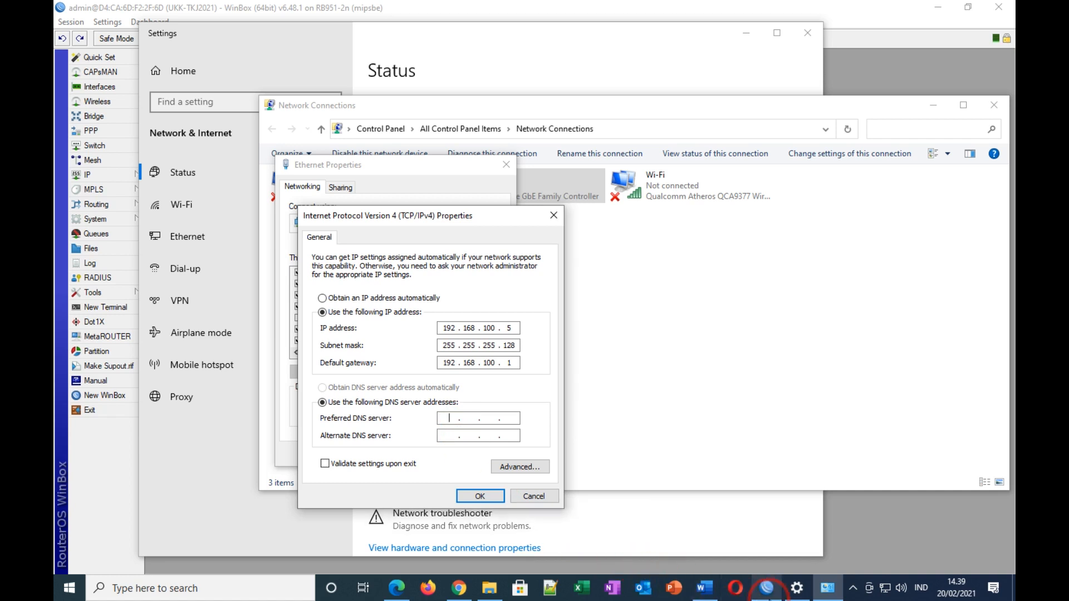
click(766, 588)
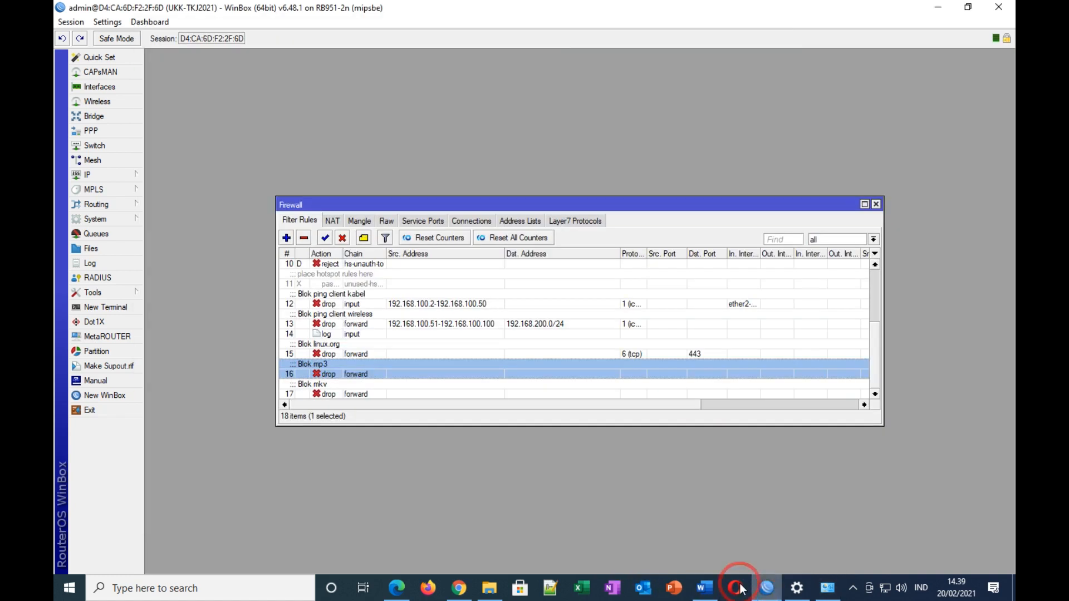
Step: Look up the router's DNS server 8.8.8.8 under IP > DNS, then return to IPv4 properties
click(106, 174)
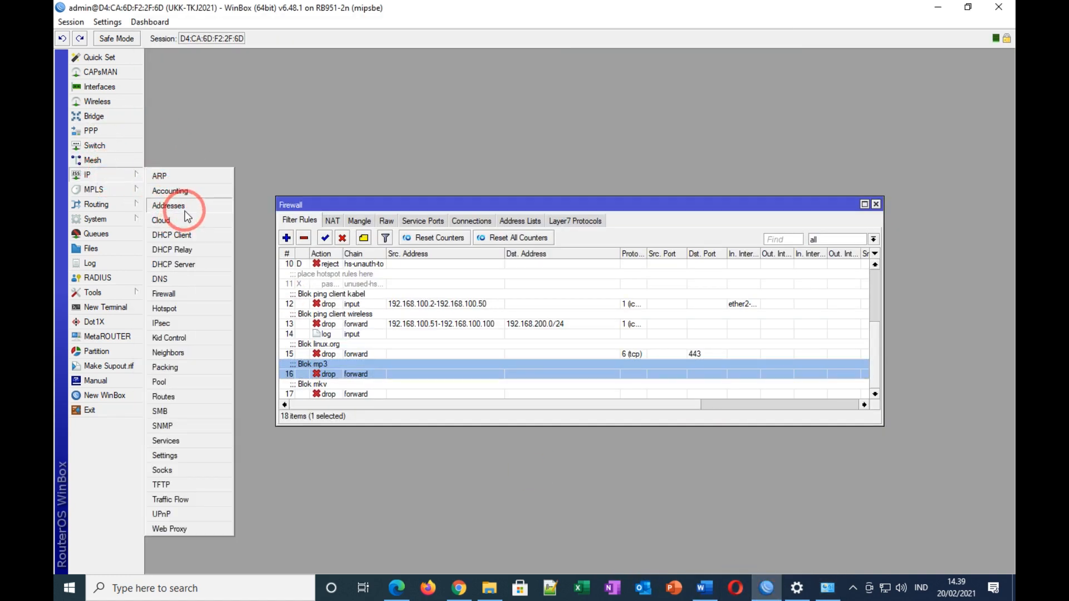
click(170, 280)
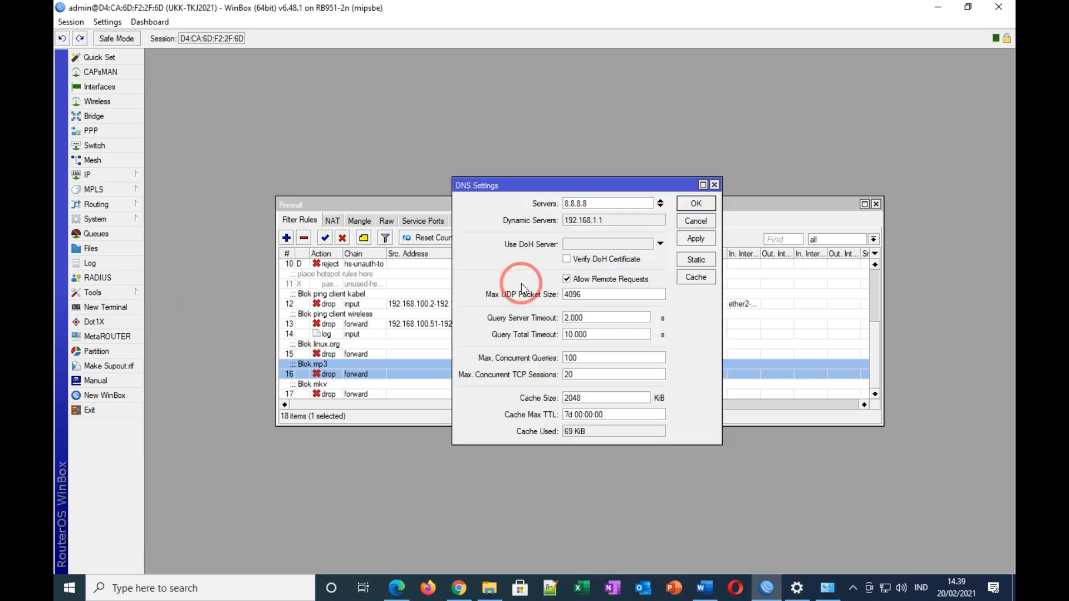
click(696, 205)
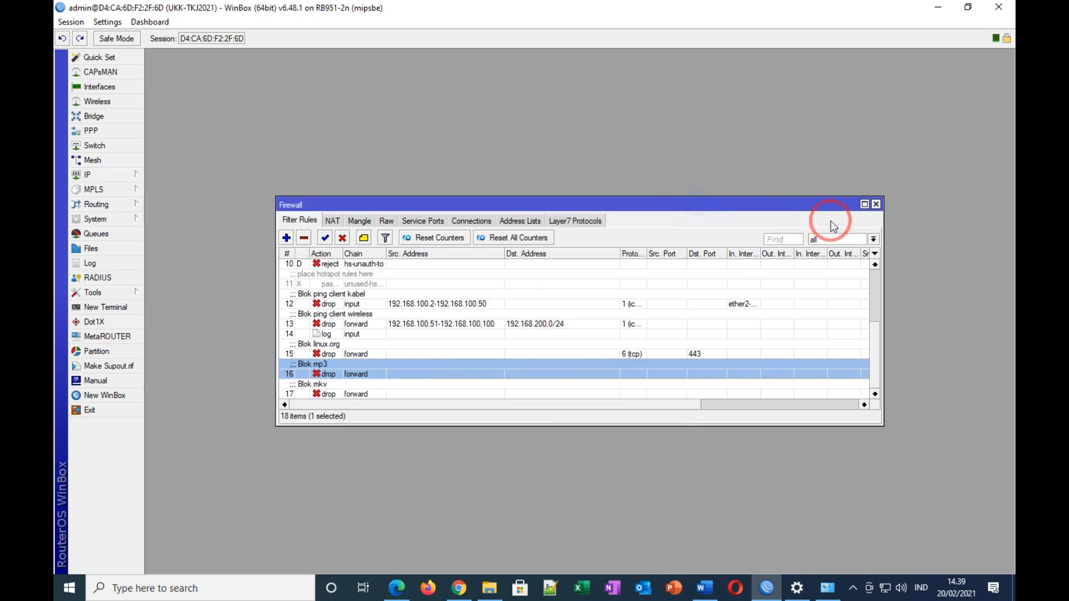
click(820, 592)
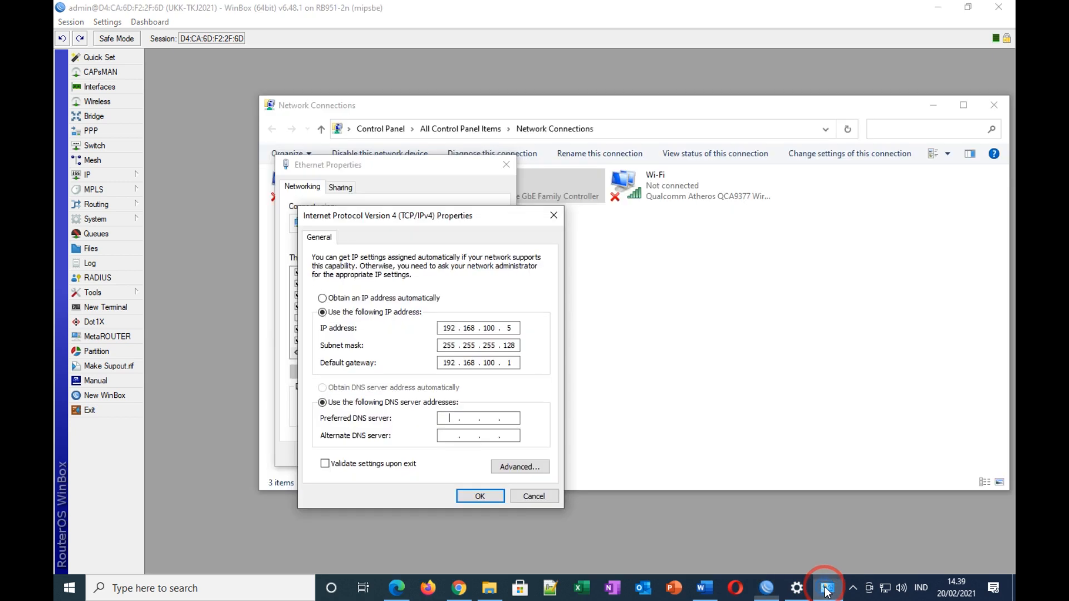
Step: Set preferred DNS 8.8.8.8 and save the Ethernet IPv4 settings
text(192 . . .)
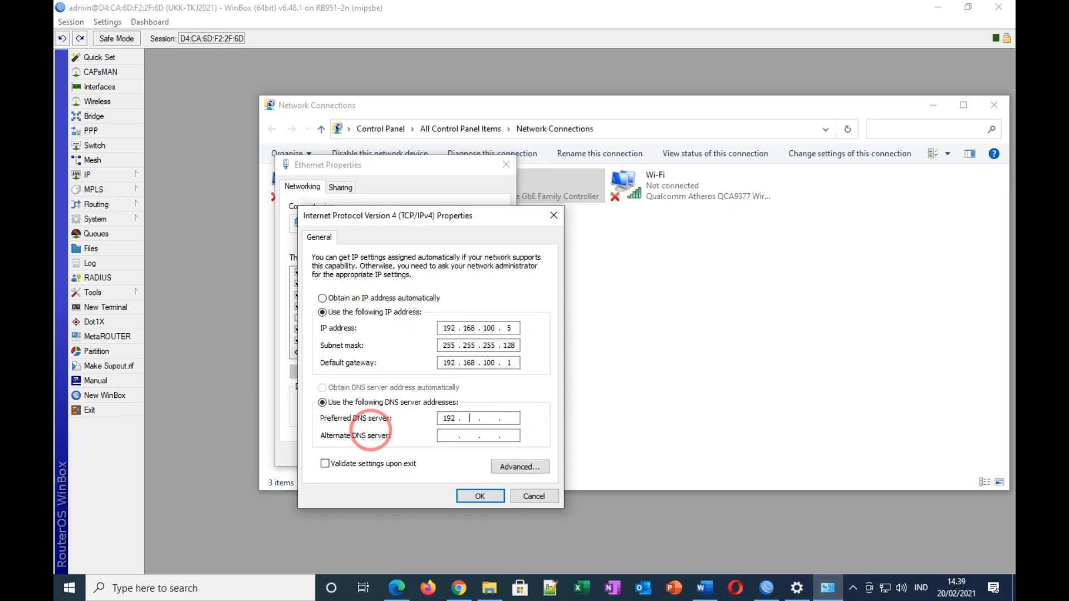
key(BackSpace)
key(BackSpace)
key(BackSpace)
click(485, 498)
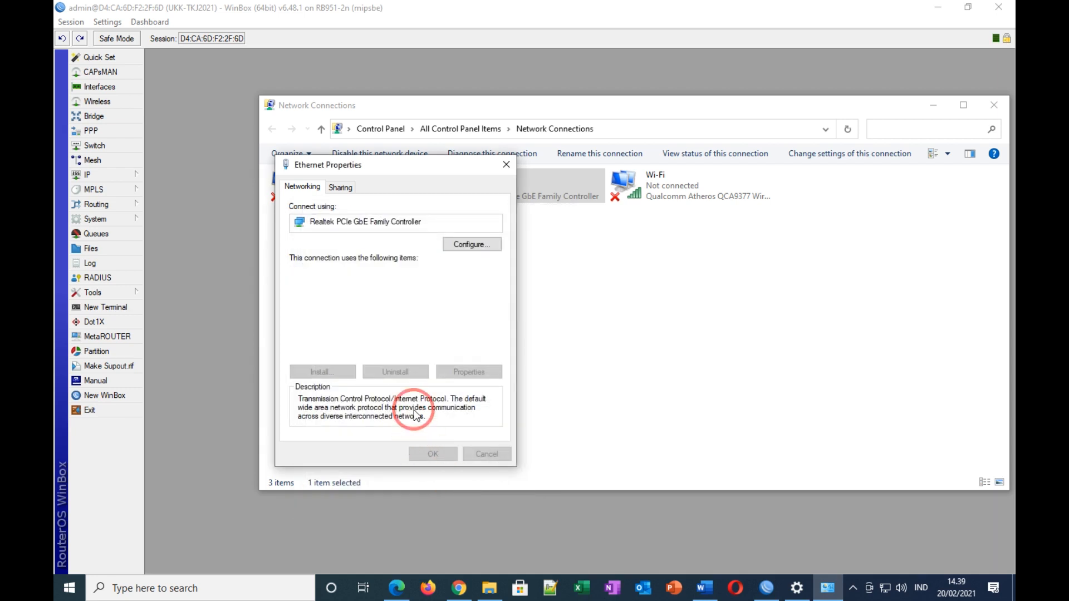
click(438, 454)
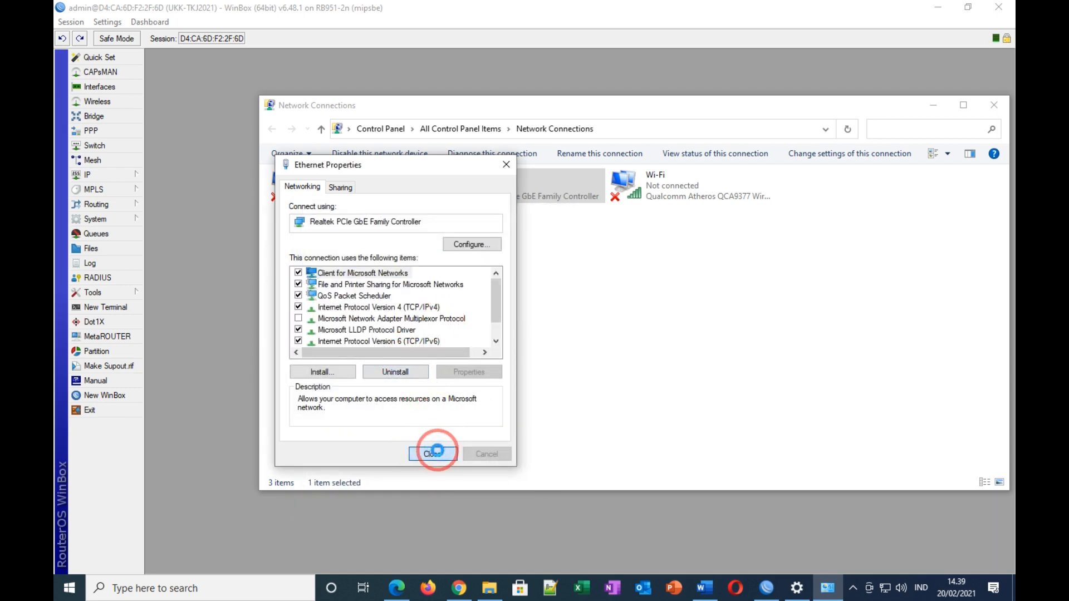
Step: Review the Ethernet status details to confirm the new static addressing, then close them
click(483, 185)
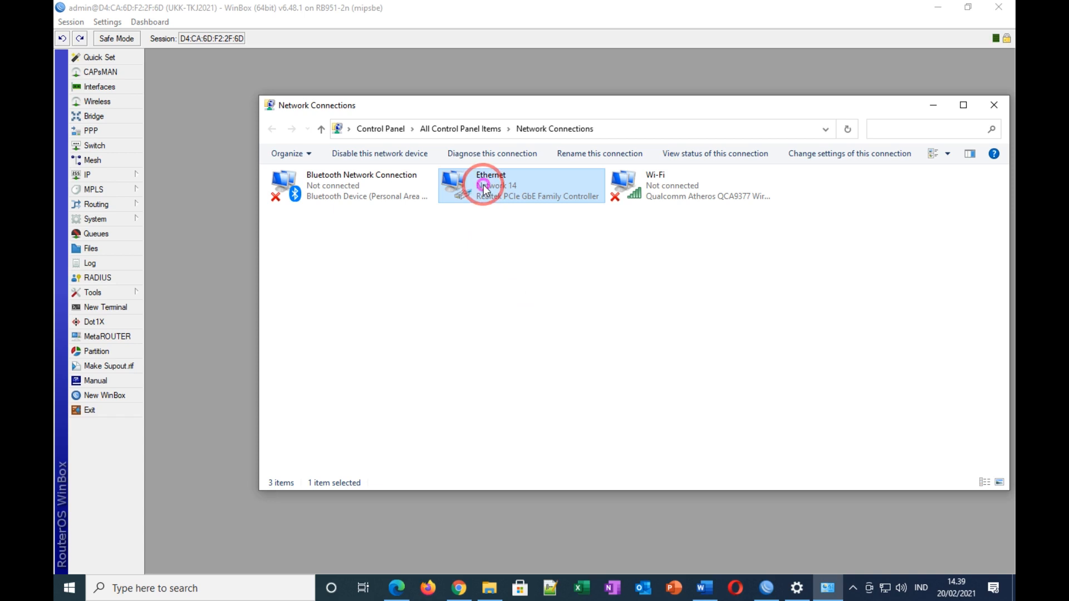
right_click(483, 185)
click(513, 208)
key(Return)
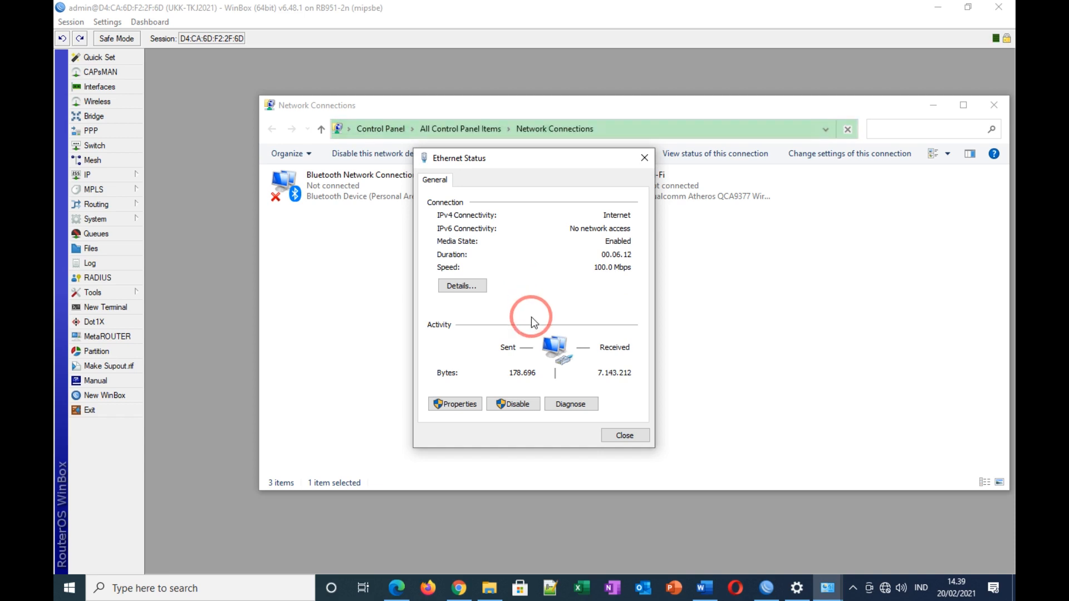
click(466, 287)
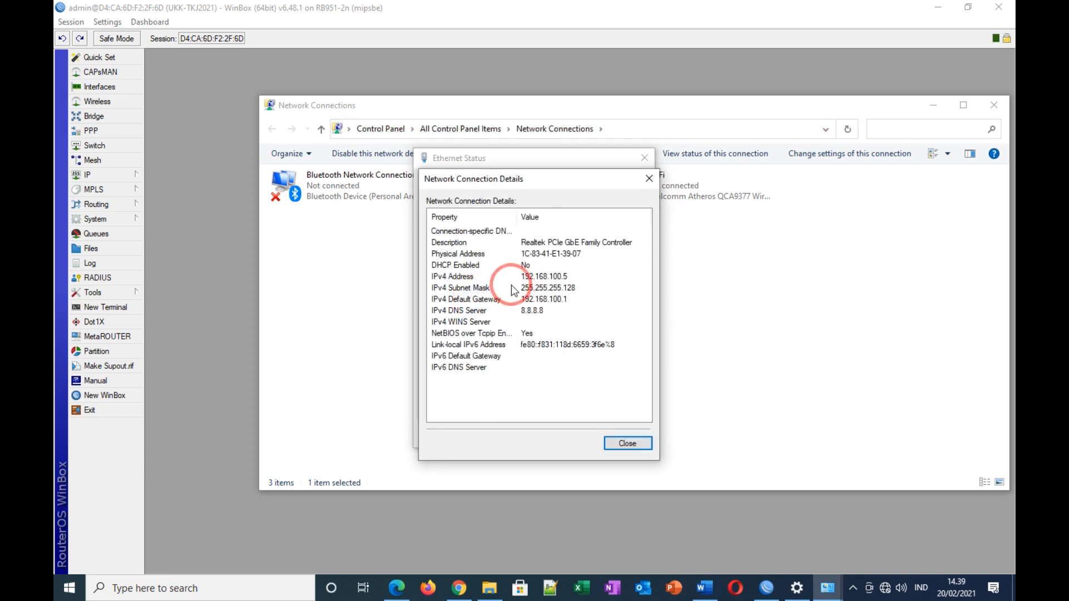
click(633, 448)
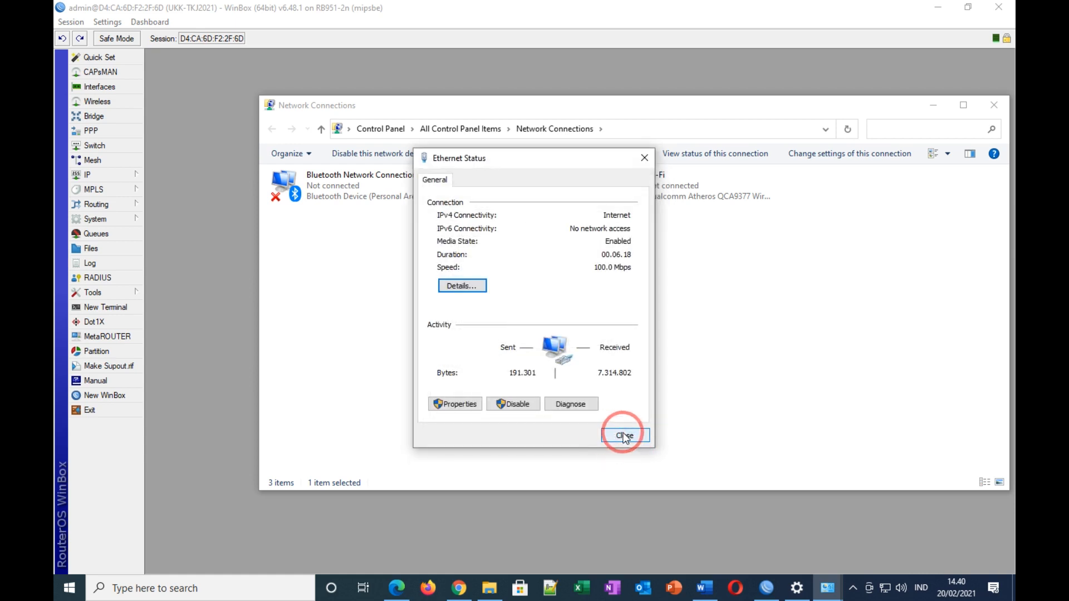
click(625, 437)
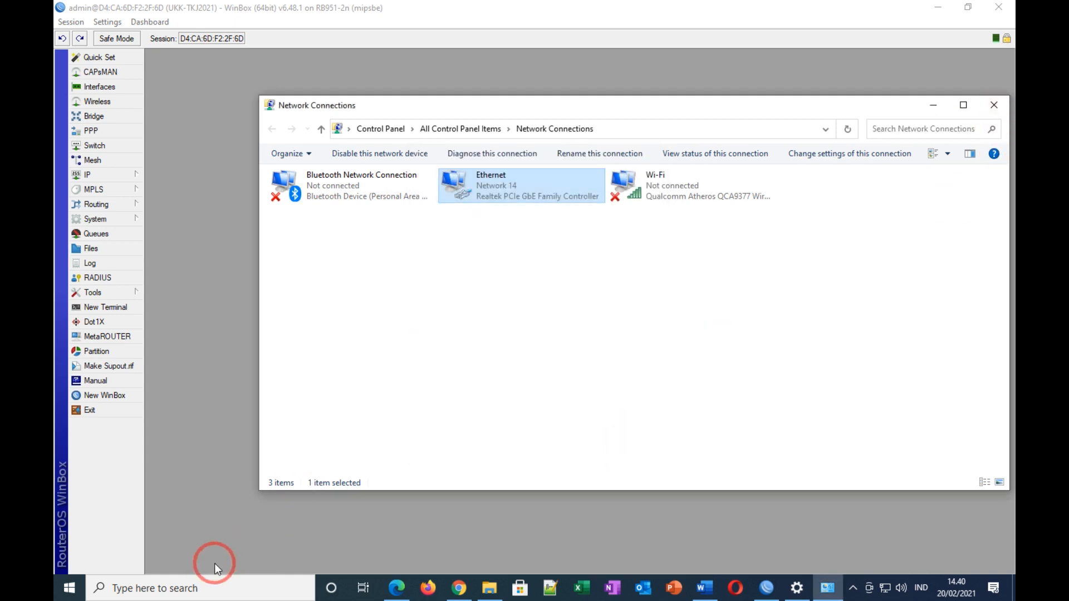
click(131, 586)
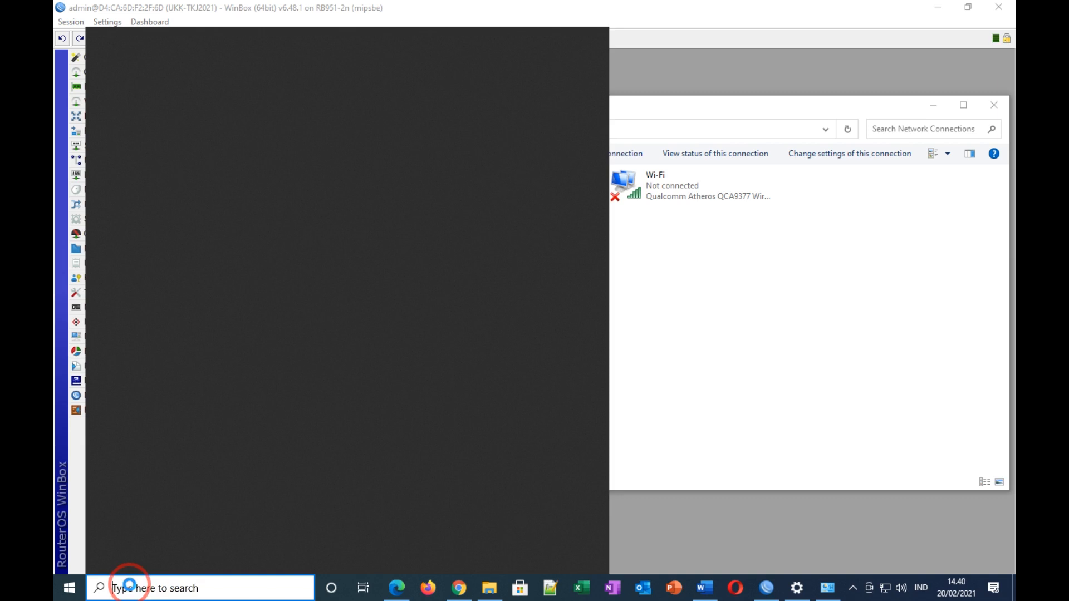
Step: Run ping 192.168.100.1 in Command Prompt, confirming every request times out
text(cmd)
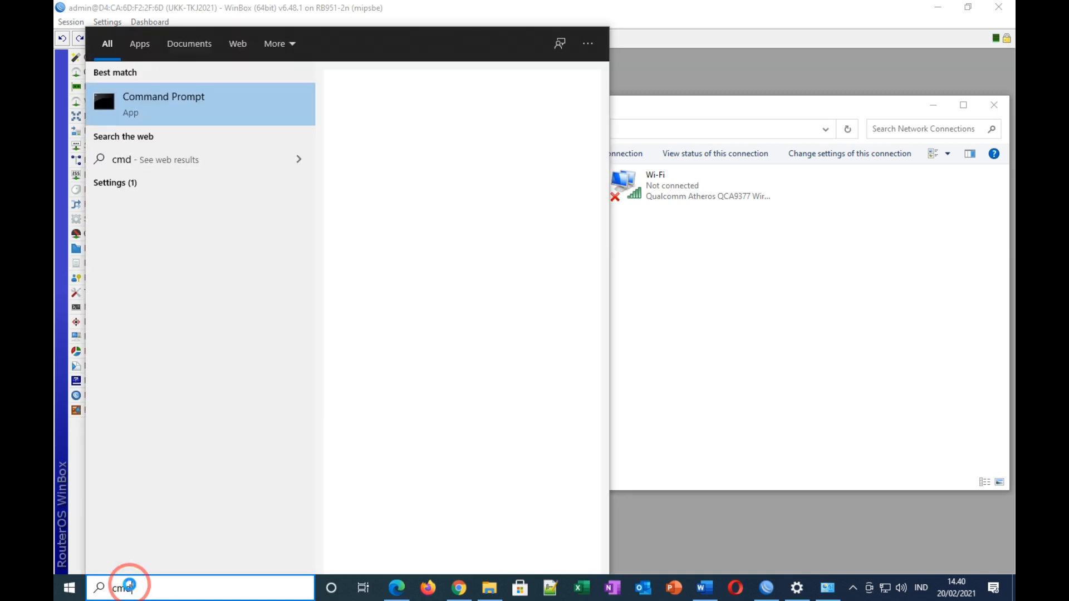
click(171, 98)
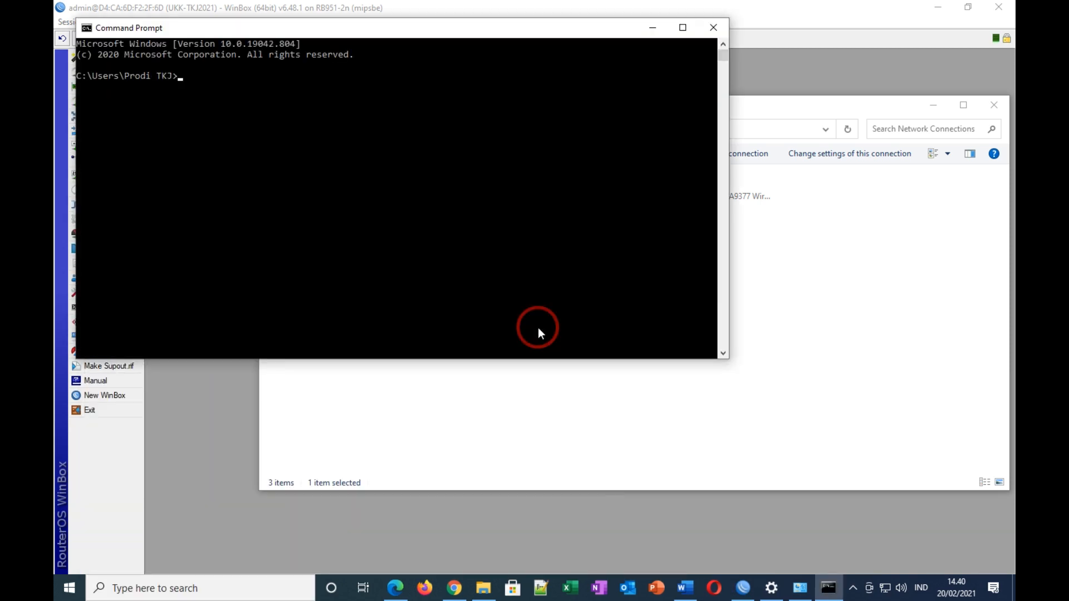
text(ping 192.168.100.1)
key(Return)
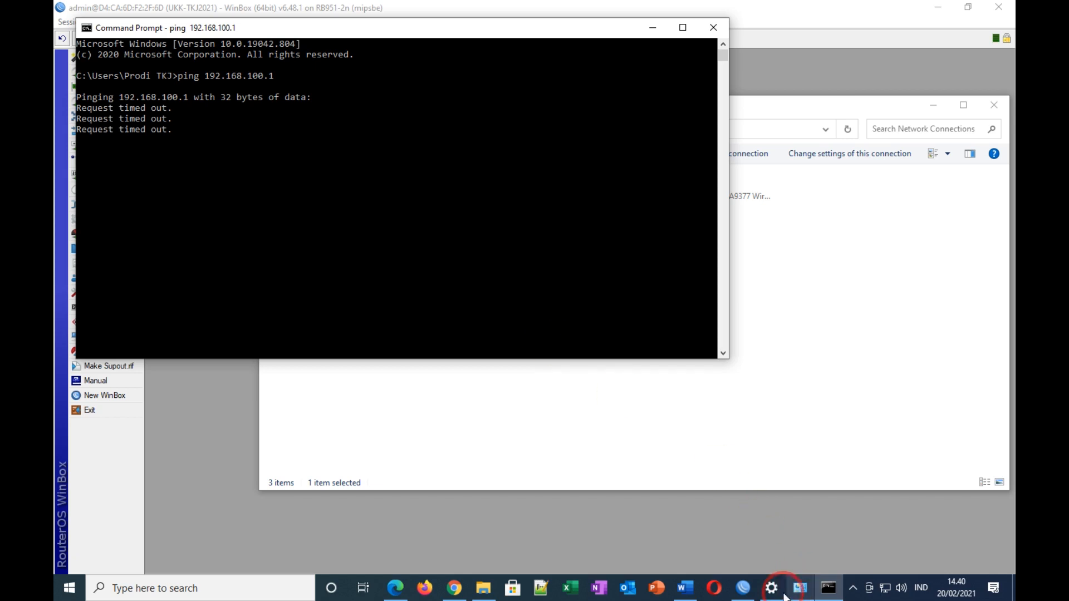
click(697, 589)
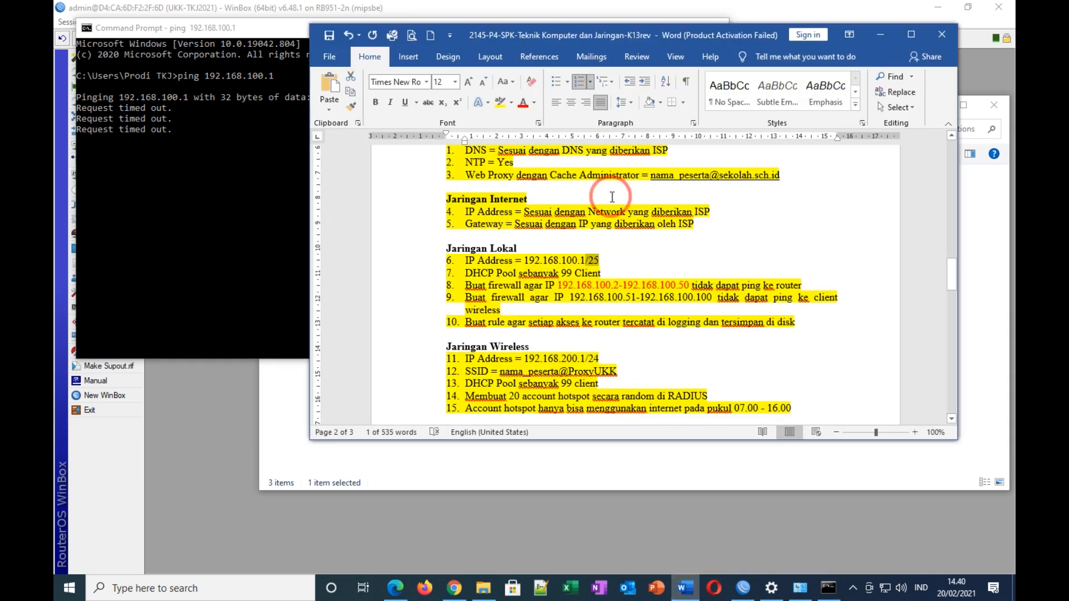
Step: Colour the words 'tidak dapat' in item 8 of the task sheet red
drag(599, 42, 683, 23)
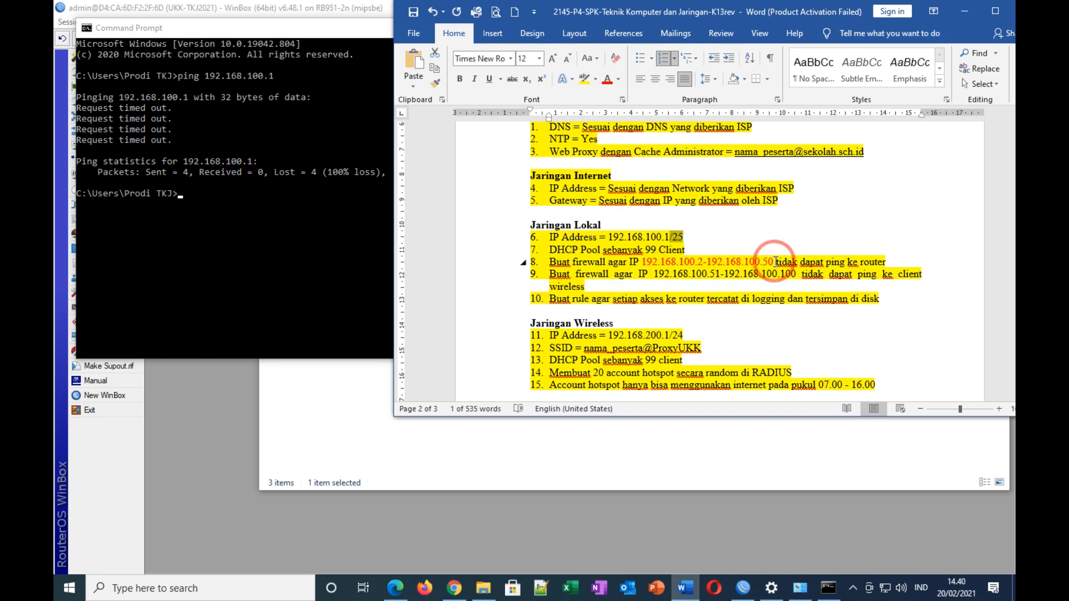
drag(778, 261, 826, 262)
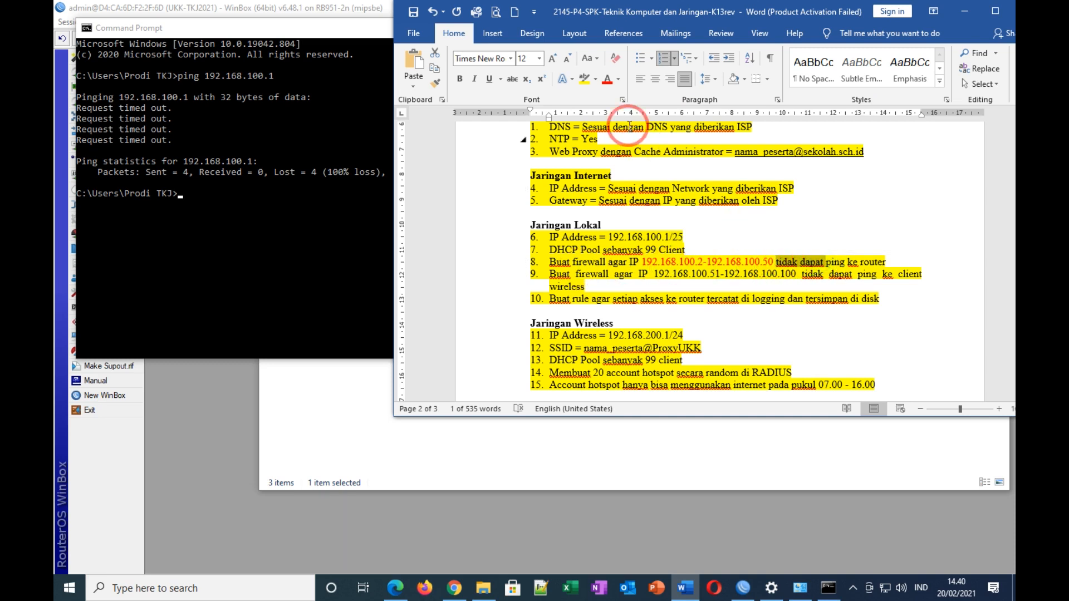
click(607, 79)
click(787, 271)
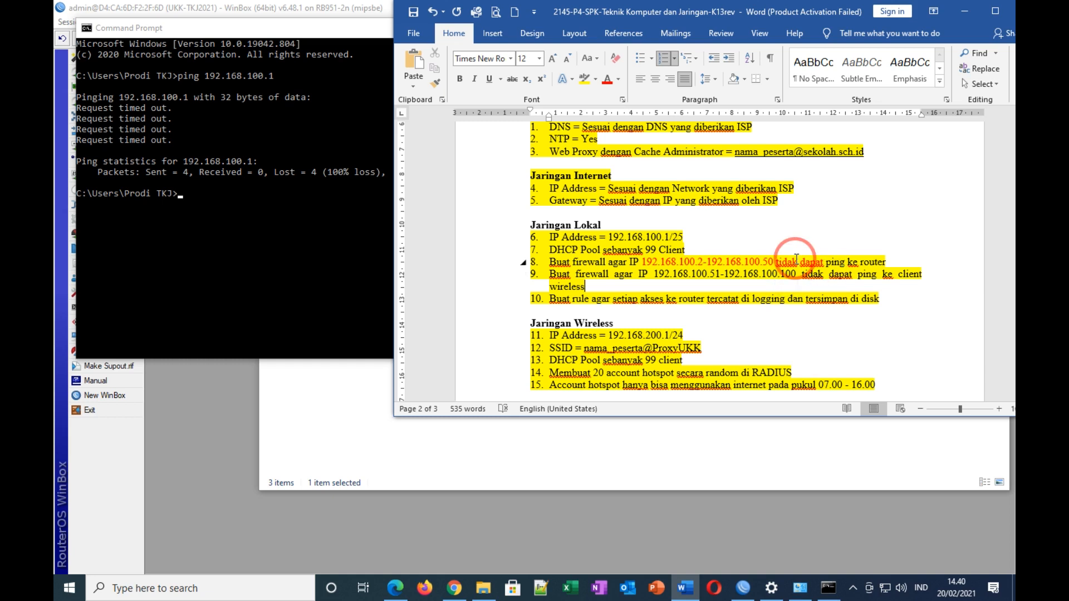
click(850, 287)
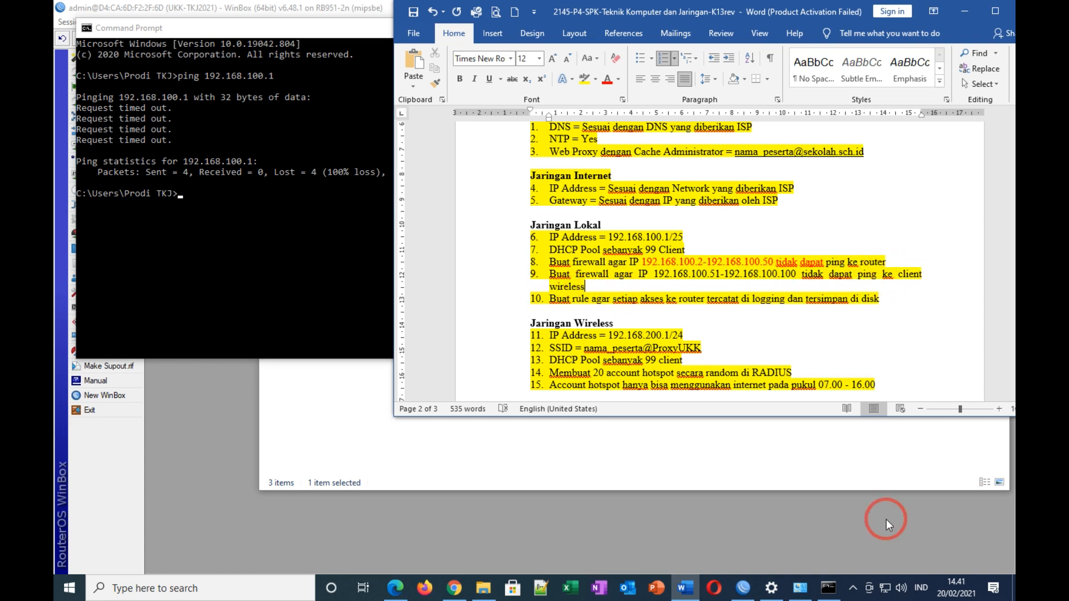
Step: Connect the Wi-Fi adapter to the open ProxyUKK hotspot from the tray flyout
click(887, 591)
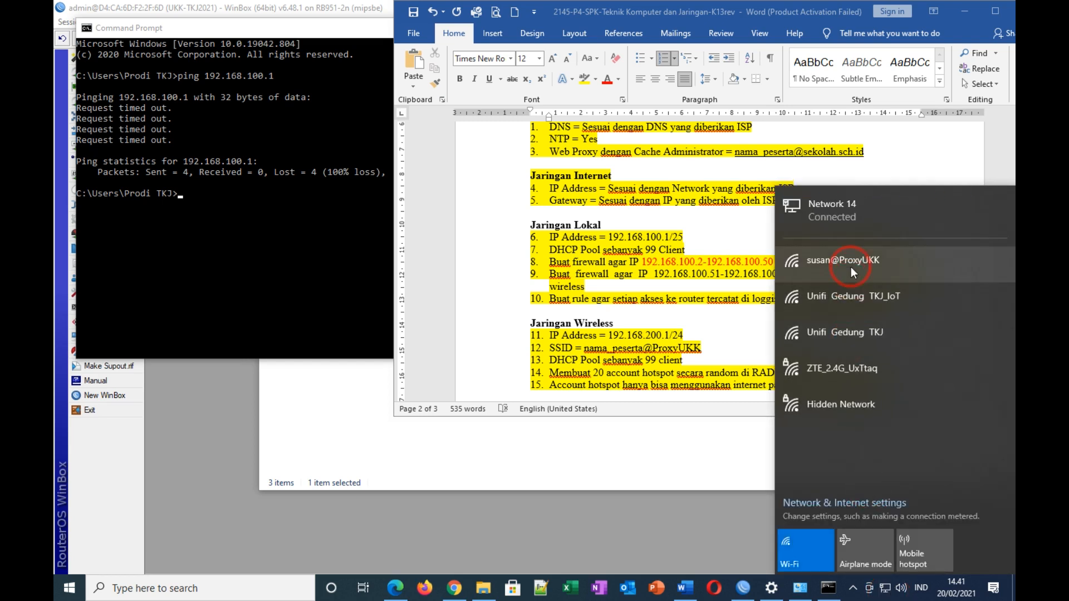
click(851, 266)
click(932, 356)
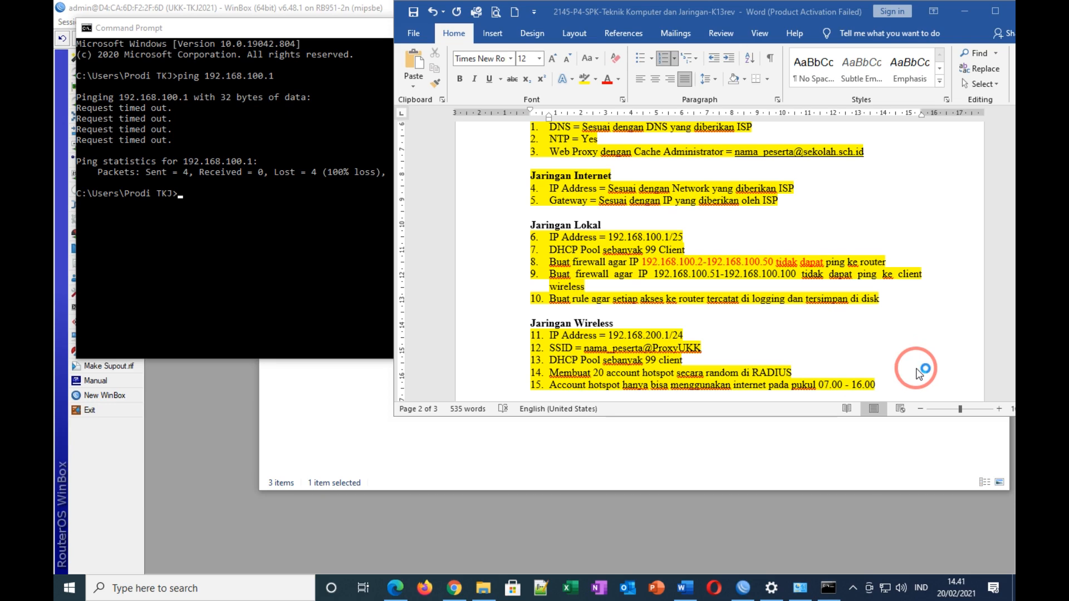
click(800, 589)
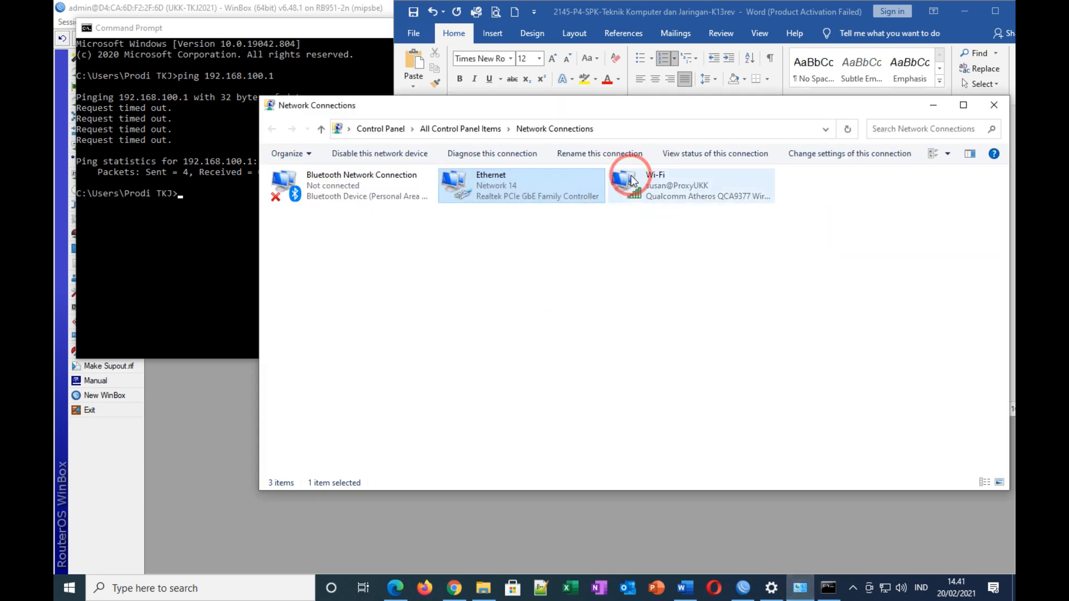
Step: Close the auto-opened browser and verify Wi-Fi details: address 192.168.200.99, gateway 192.168.200.1
click(688, 194)
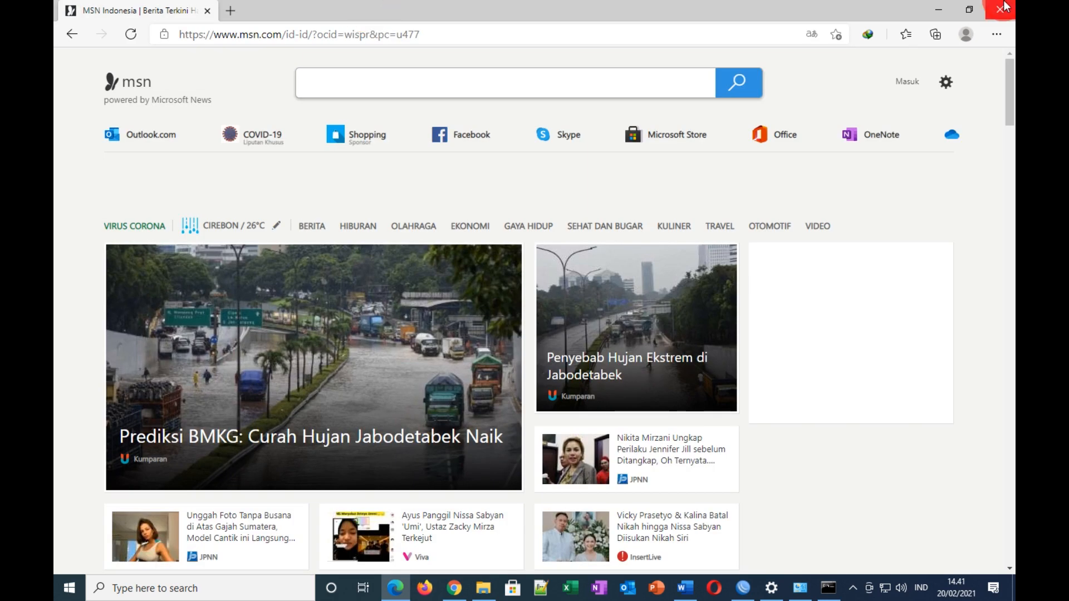
click(1009, 10)
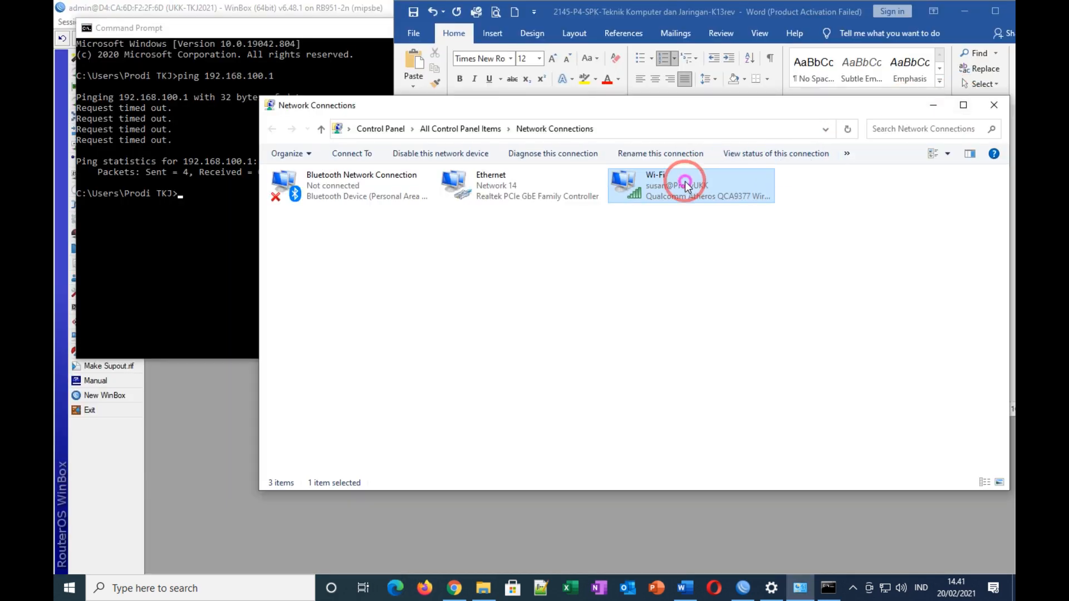
double_click(685, 182)
right_click(687, 185)
click(724, 223)
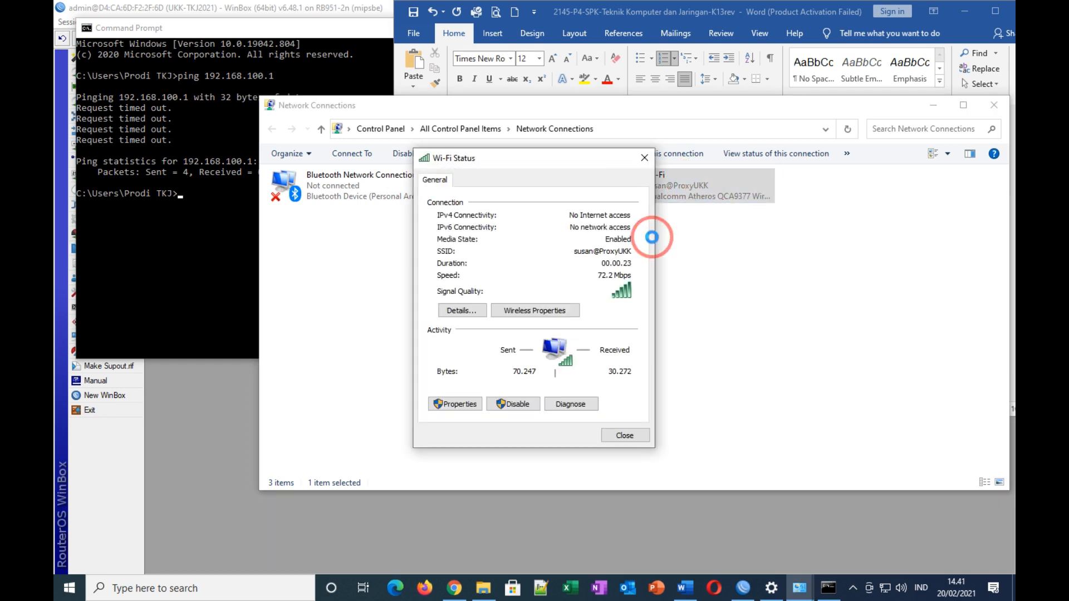
click(471, 319)
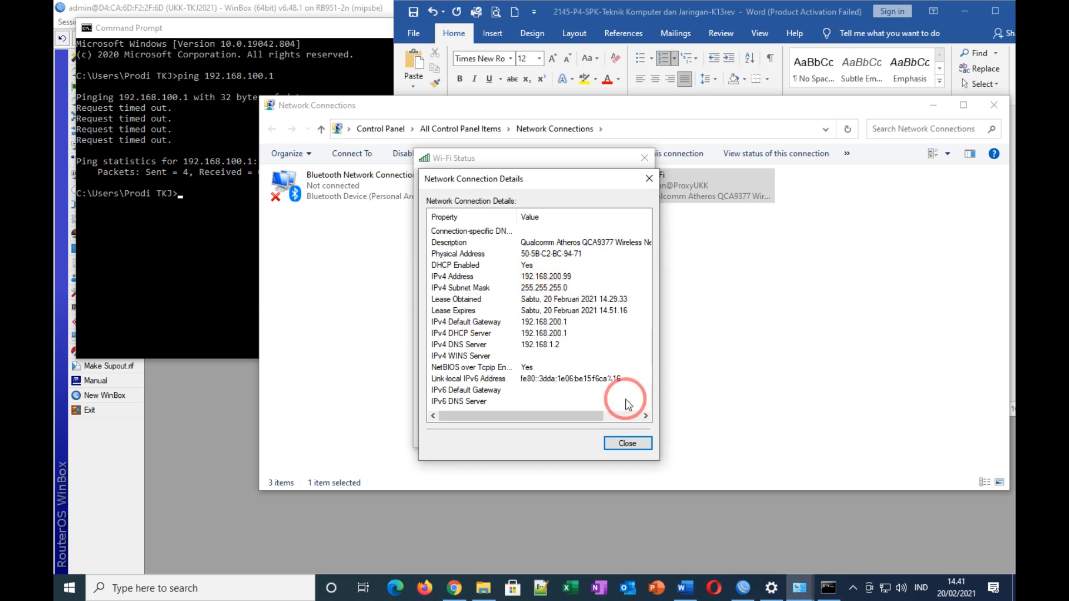
click(628, 444)
click(644, 158)
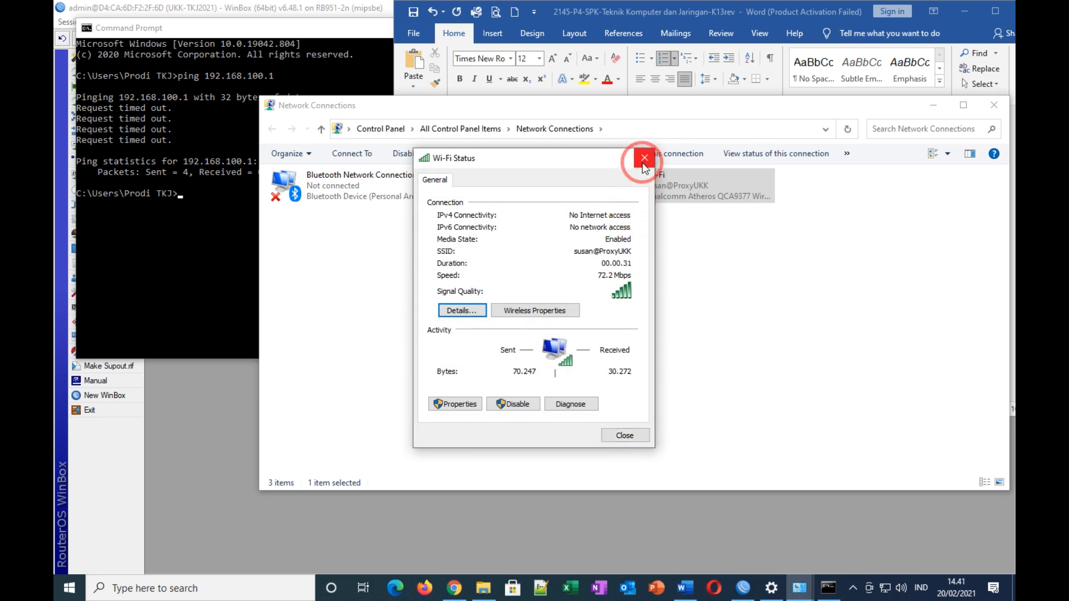
click(929, 106)
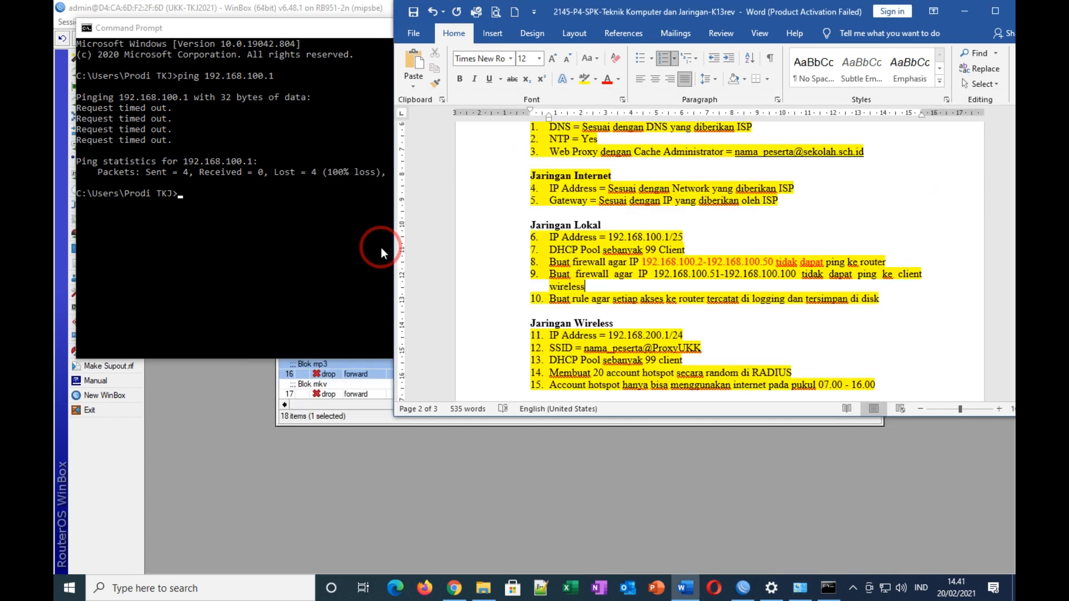
Step: Edit the previous ping to target 192.168.200.99 and get 4 replies with 0% loss
click(192, 194)
click(193, 195)
key(Up)
key(BackSpace)
key(BackSpace)
key(BackSpace)
key(BackSpace)
key(BackSpace)
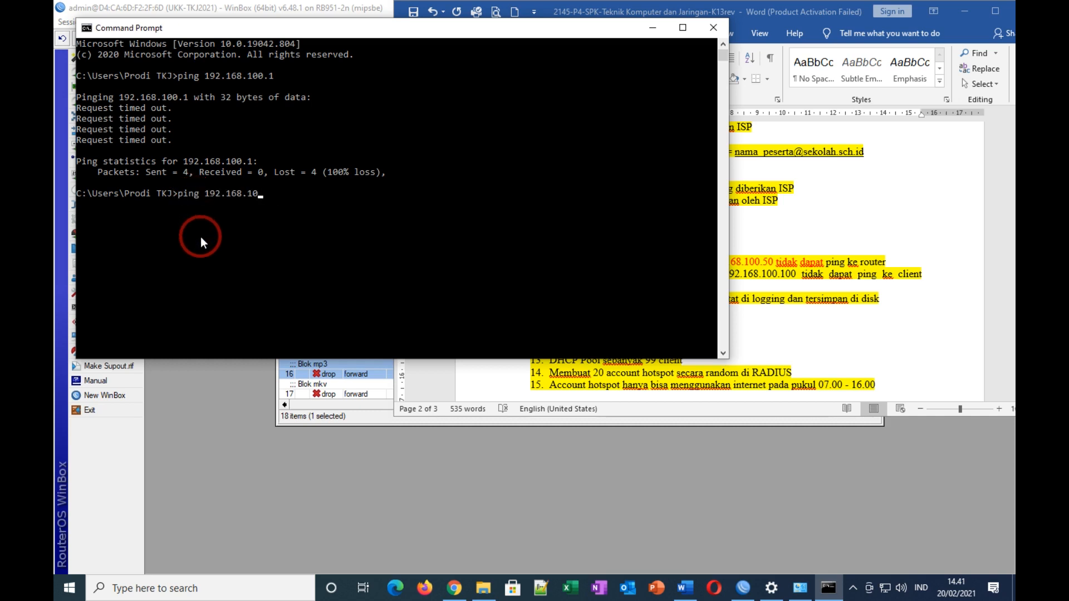
text(200.99)
key(Return)
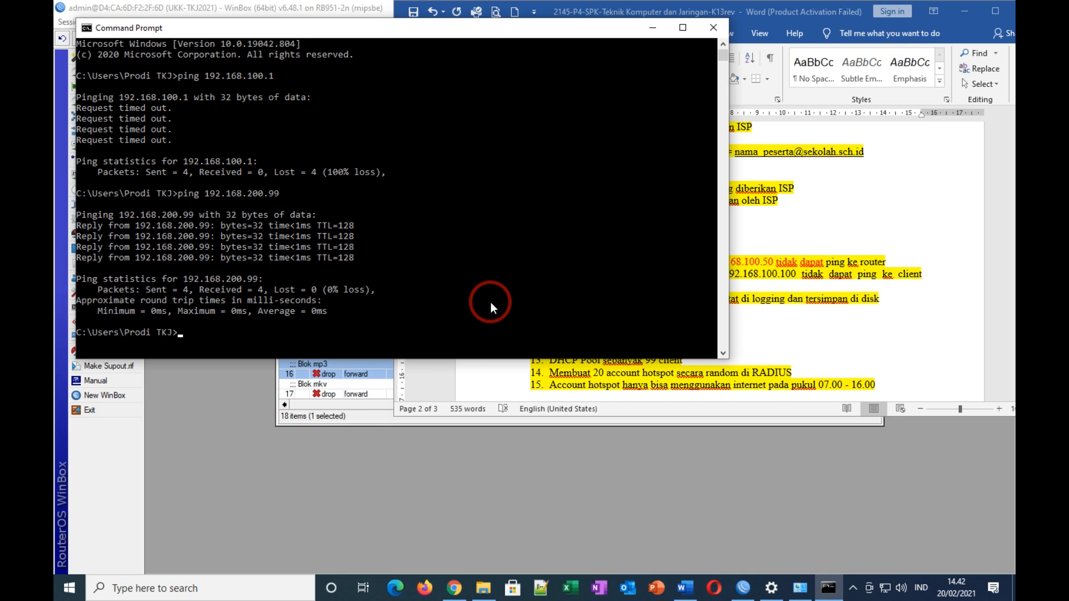
text(ng 19)
text(2.168)
key(BackSpace)
key(BackSpace)
key(BackSpace)
key(BackSpace)
key(BackSpace)
key(BackSpace)
key(BackSpace)
click(755, 316)
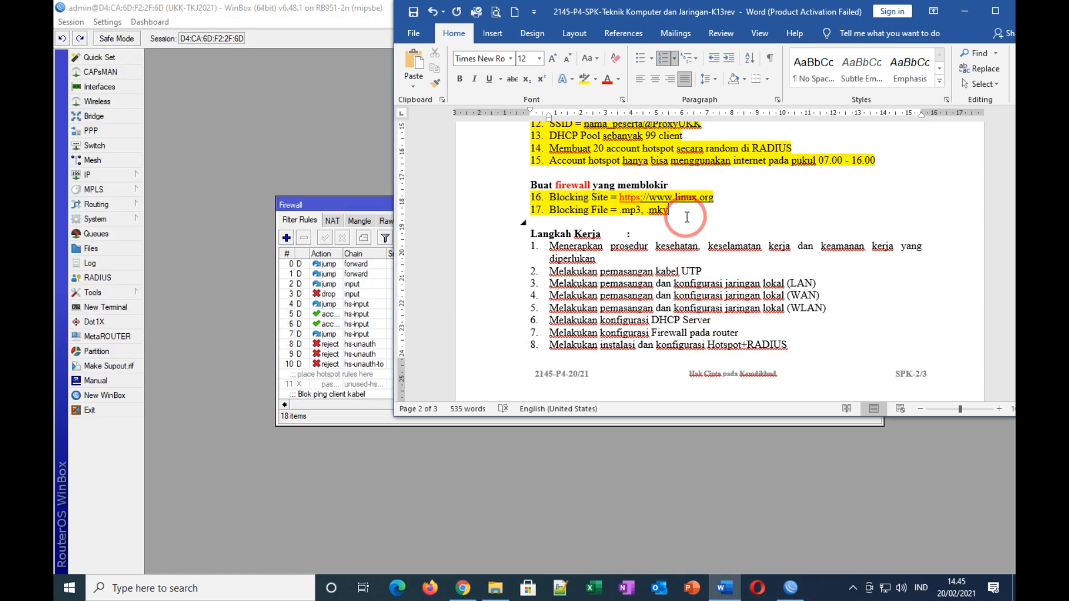
Step: Select linux.org in task item 16, clear the User Manager pop-ups, and open a new Chrome tab
scroll(689, 218, up, 1)
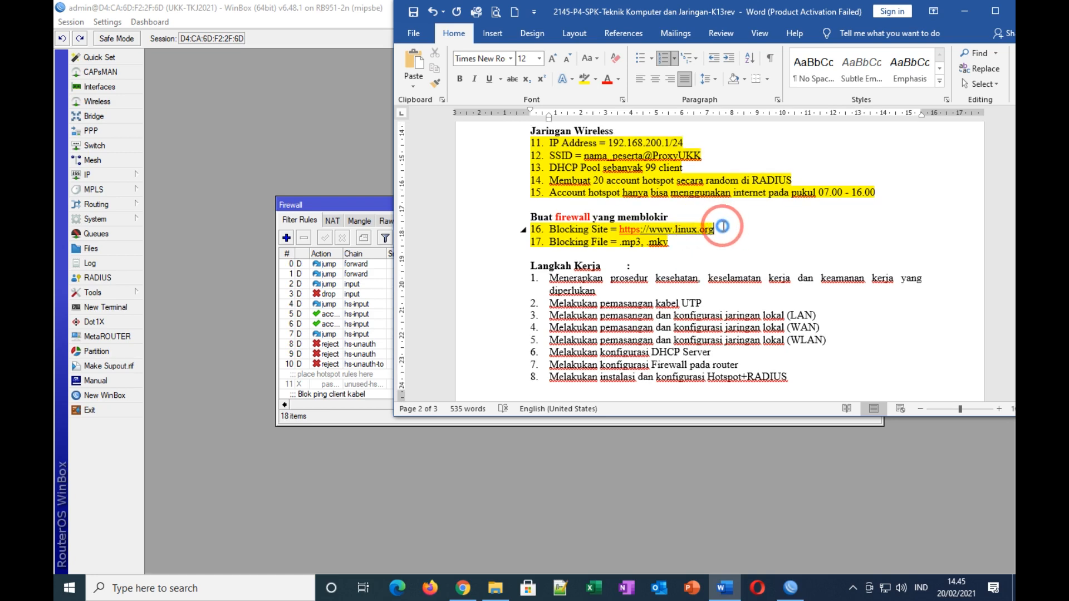
drag(619, 230, 714, 229)
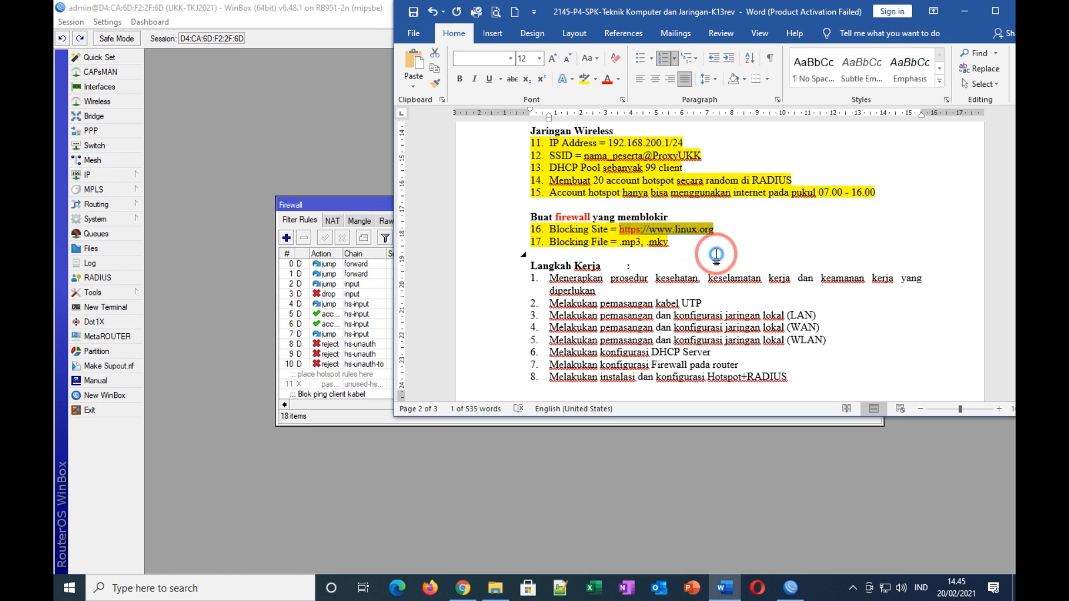
click(461, 591)
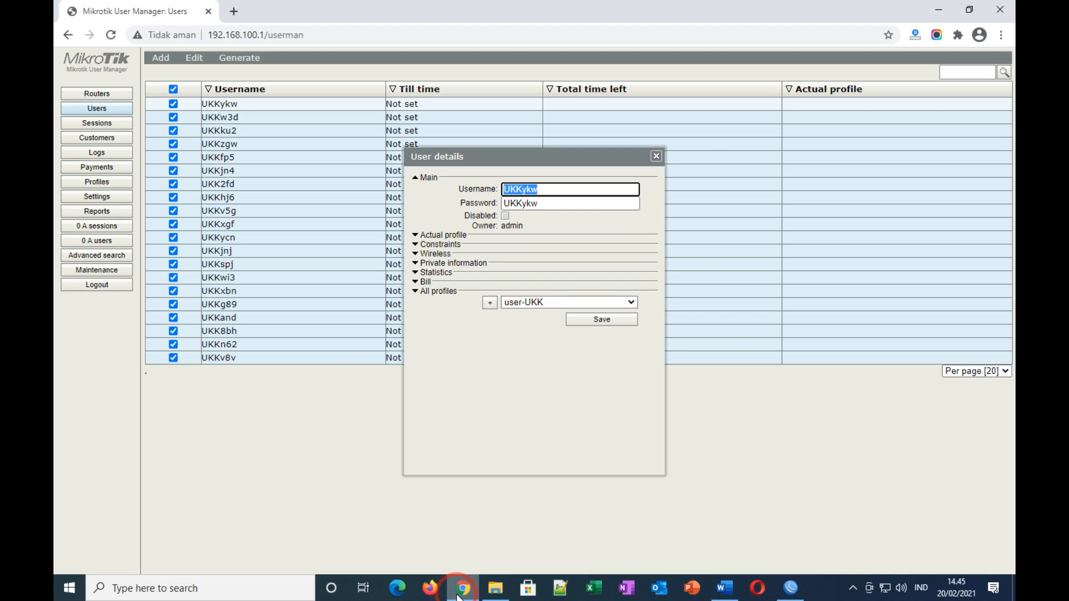
click(657, 158)
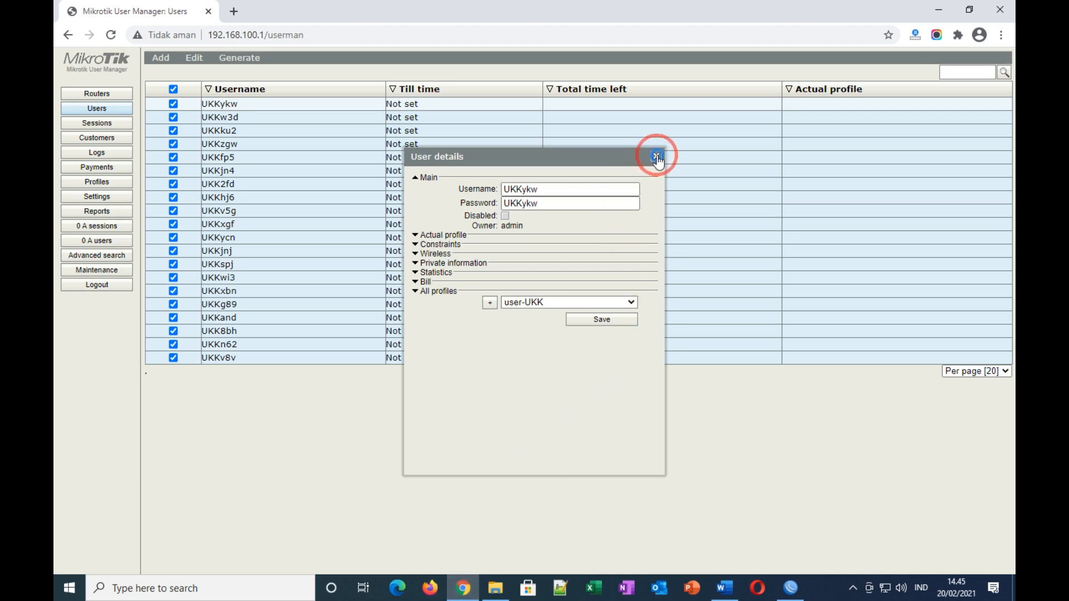
click(646, 107)
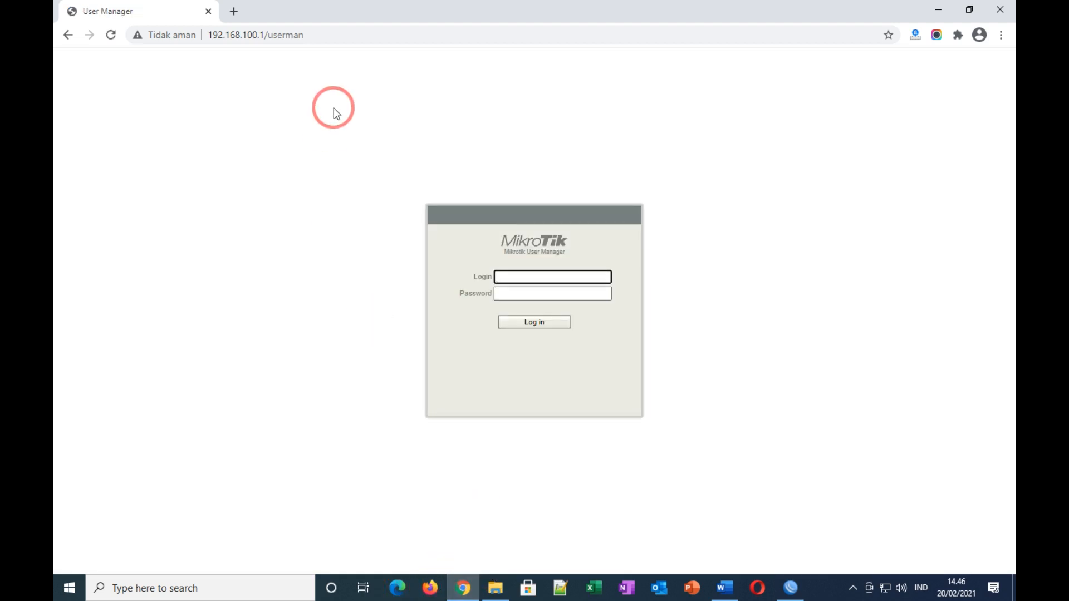
click(234, 11)
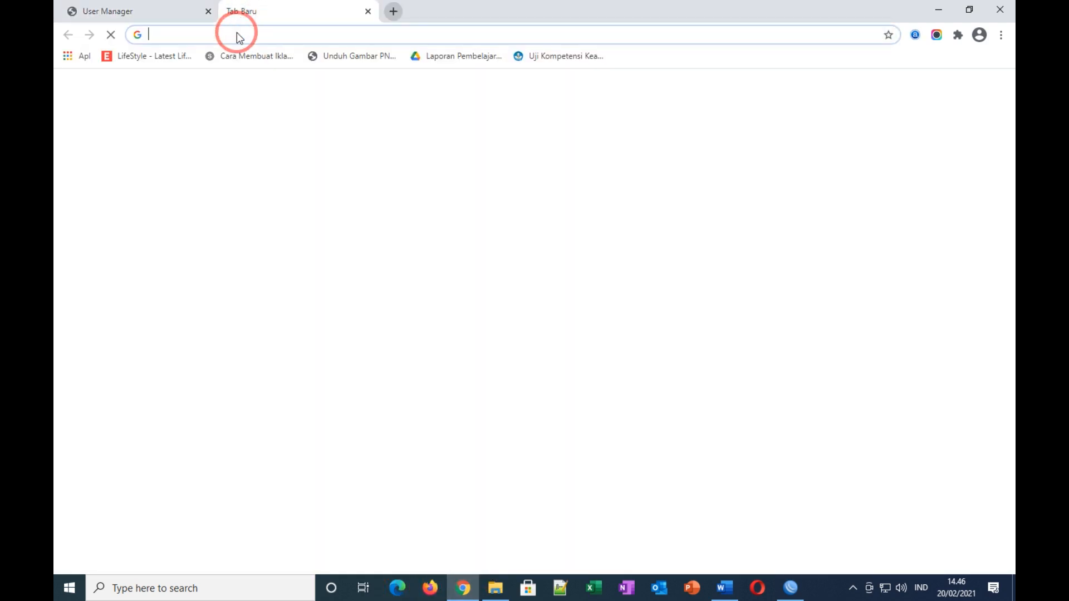
click(432, 590)
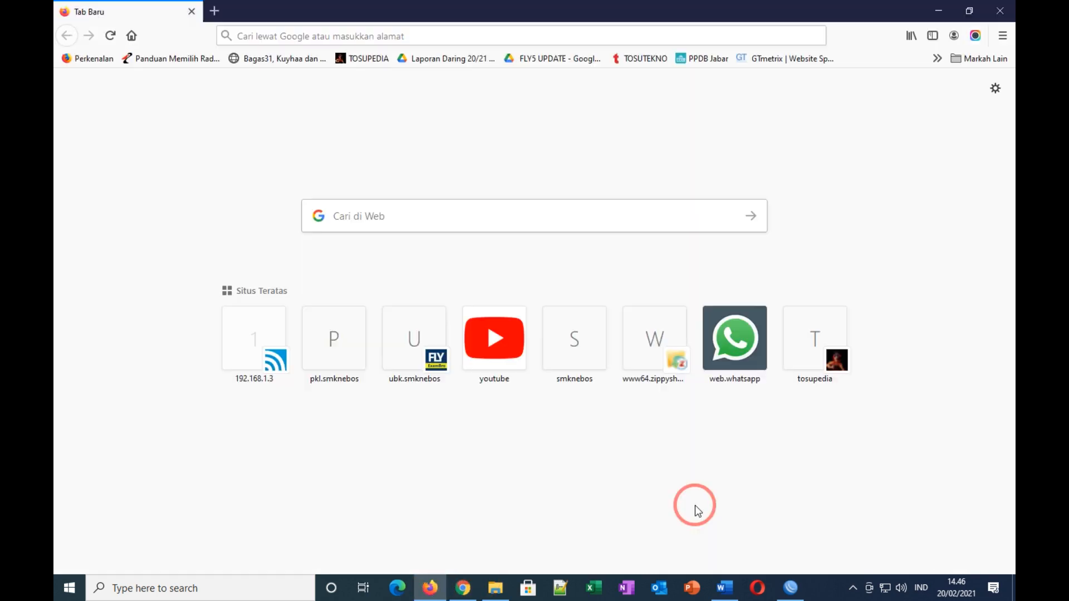
mouse_move(791, 591)
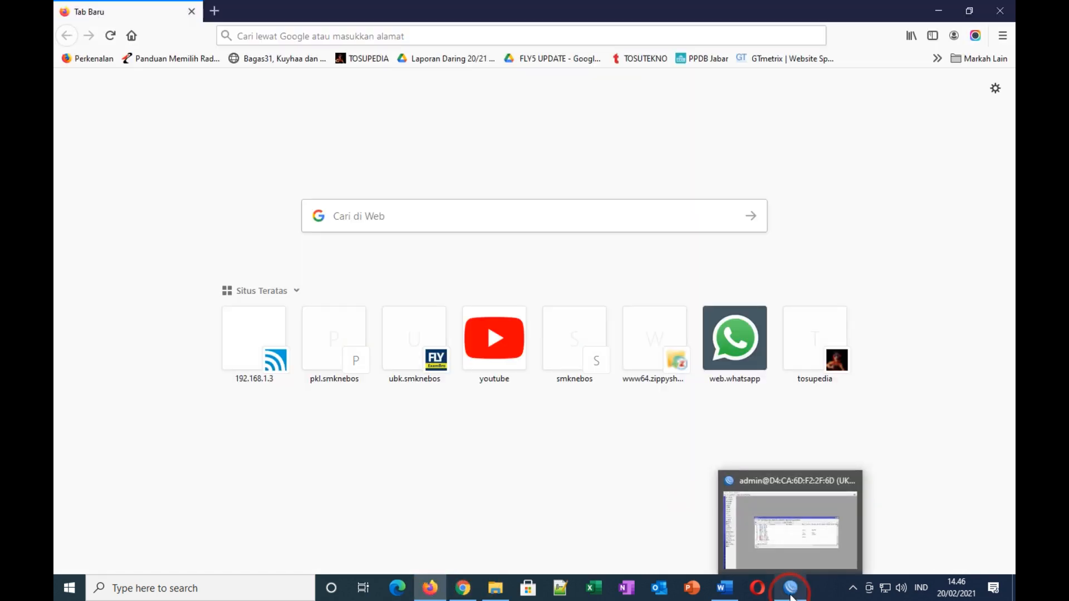
click(782, 497)
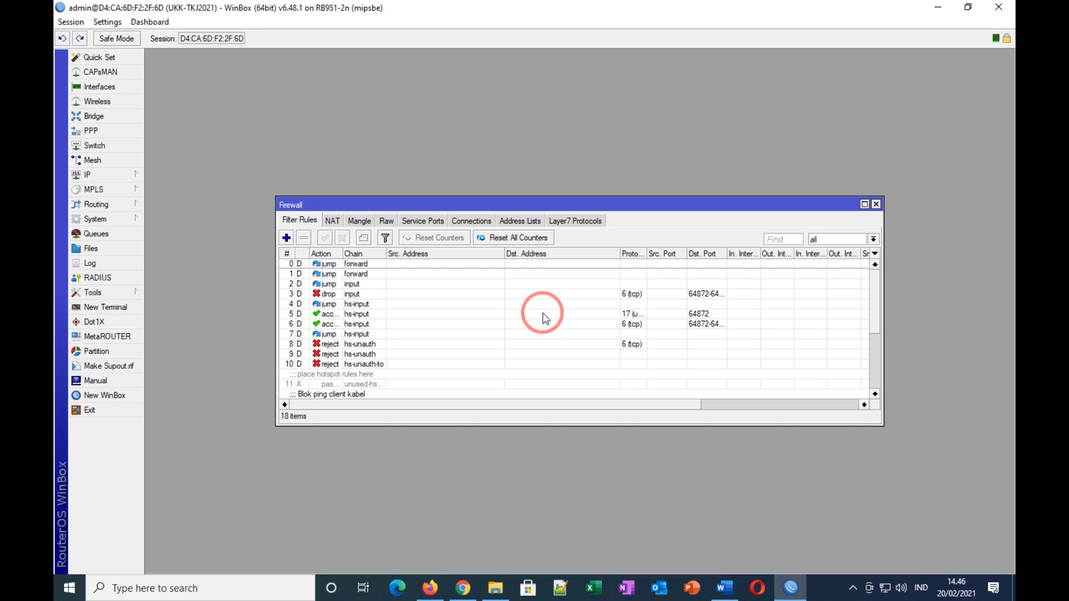
click(725, 588)
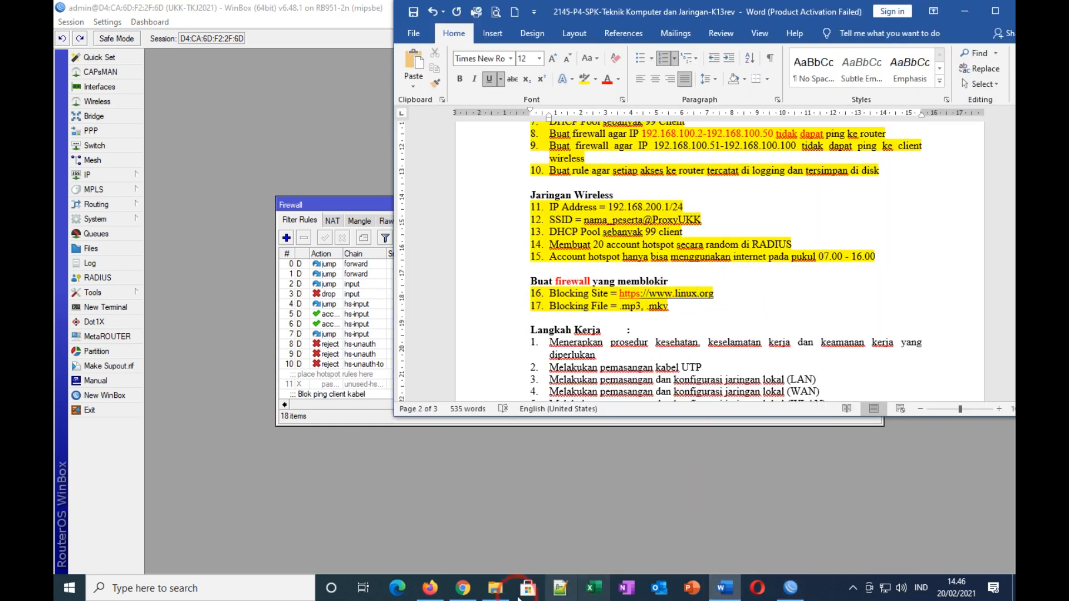
click(430, 588)
click(306, 118)
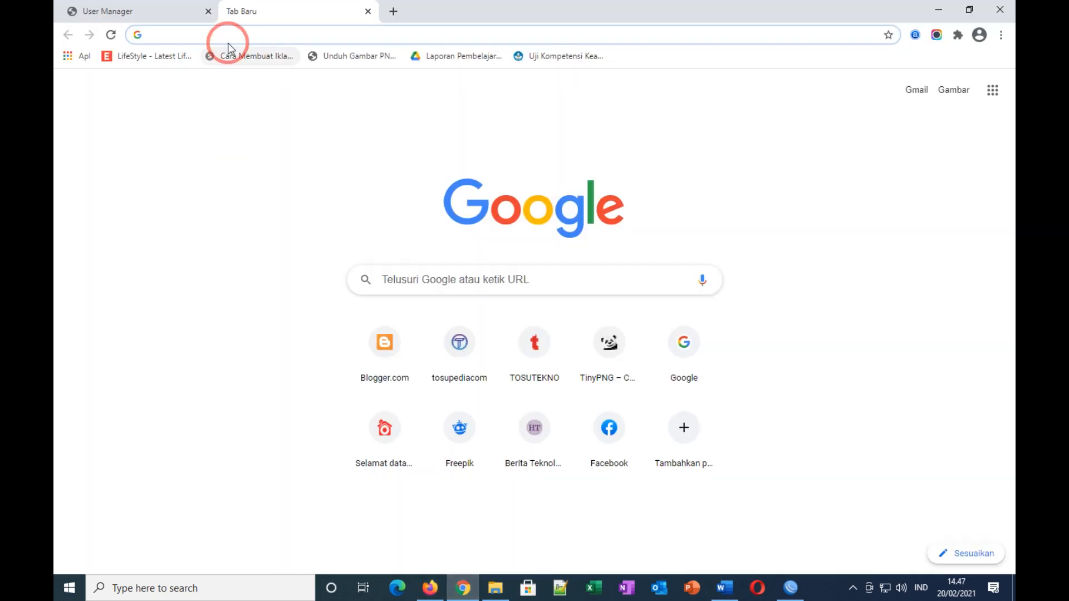
Step: Try loading linux.org in Chrome to test the block
click(226, 36)
text(li)
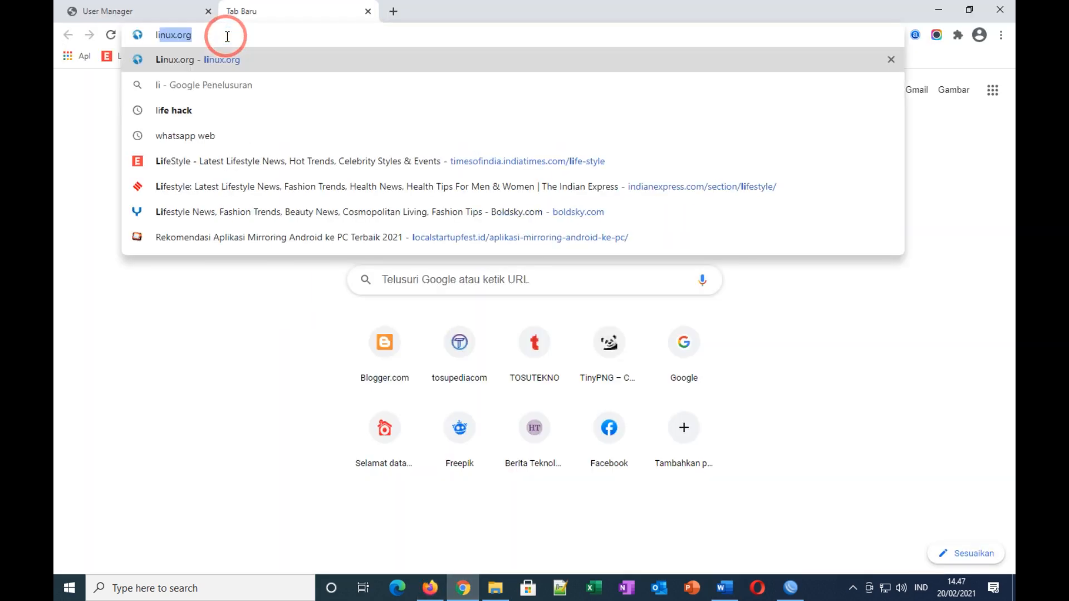
text(nux.org)
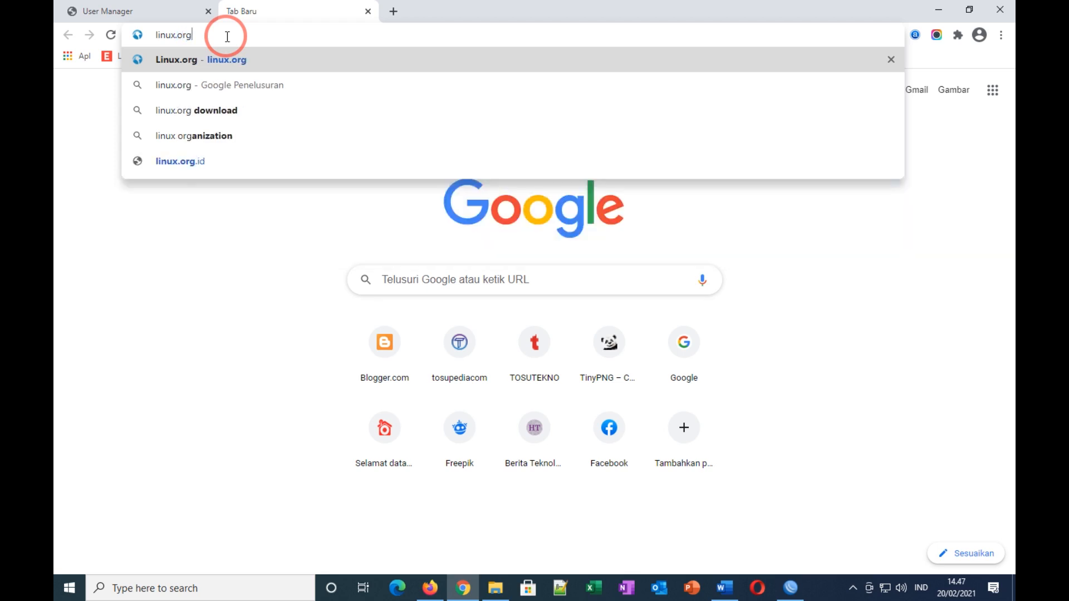
key(Return)
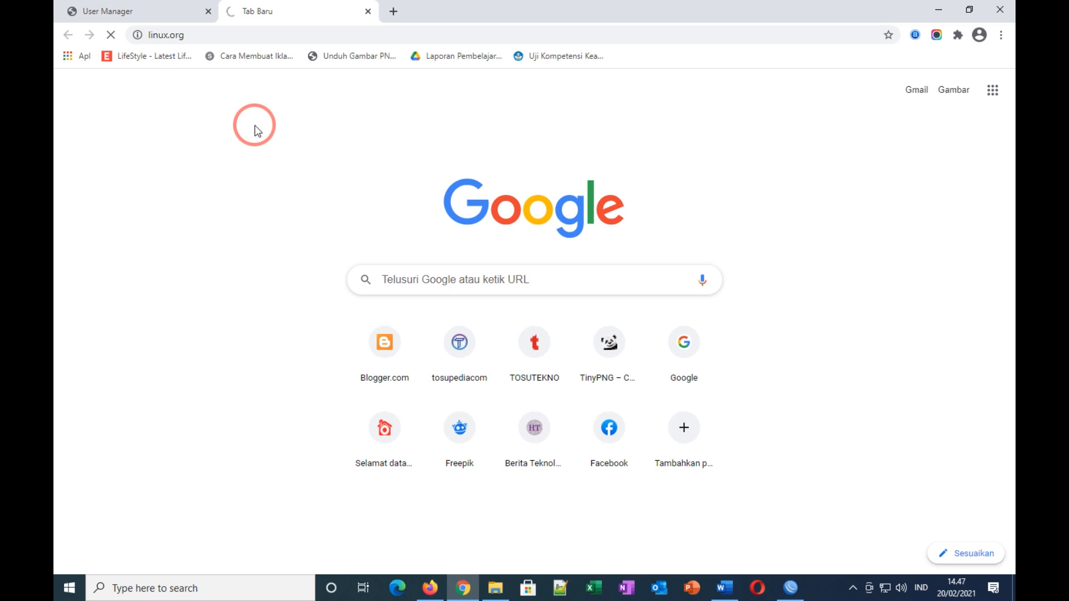
Step: Google 'fb' in a new tab for comparison, then return to linux.org and WinBox
click(394, 10)
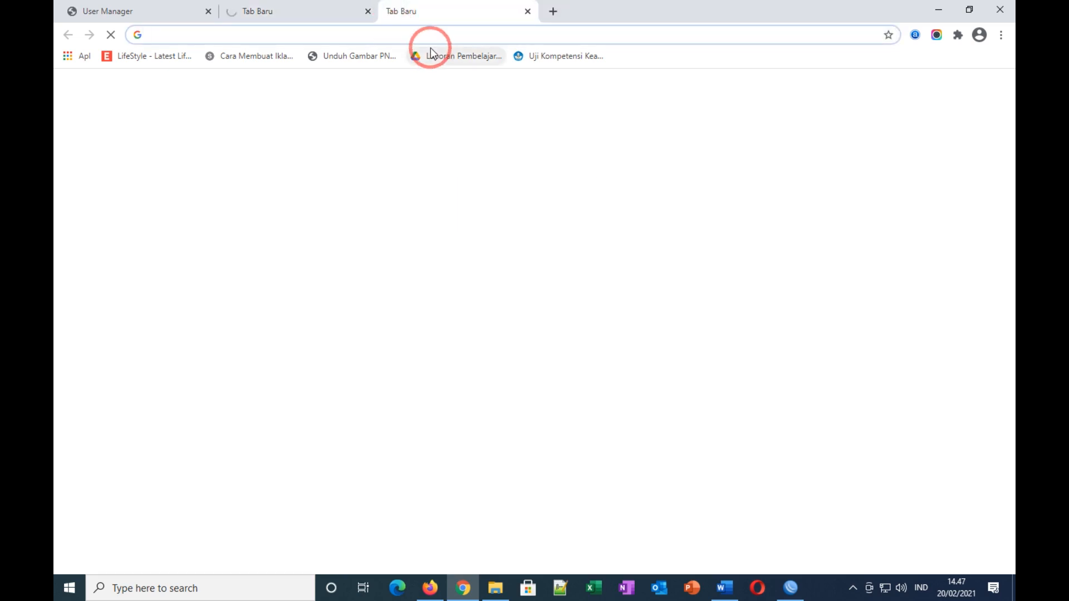
click(359, 40)
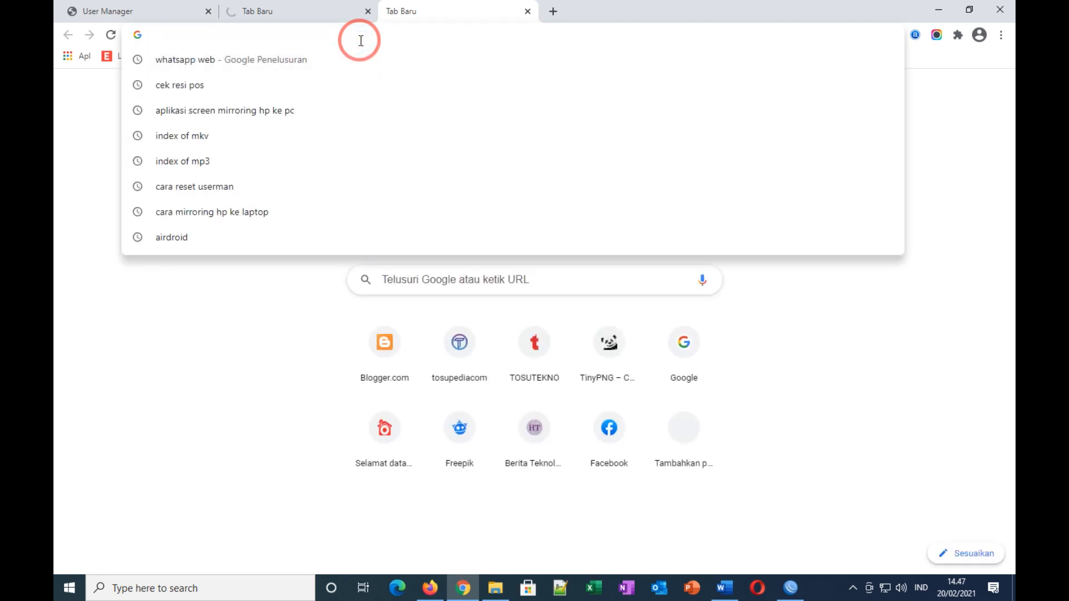
text(fb)
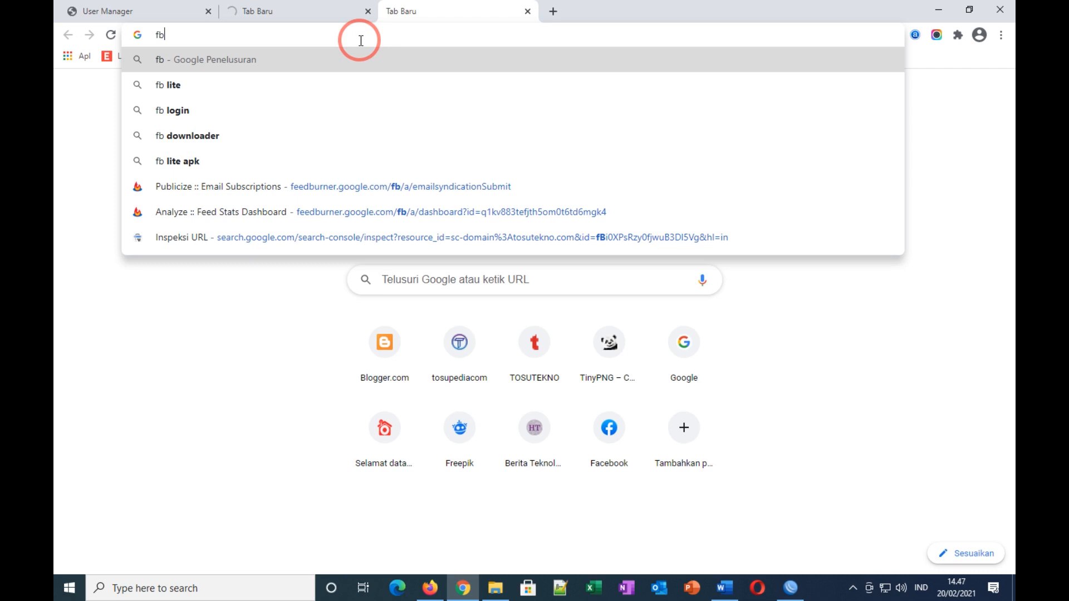
key(Return)
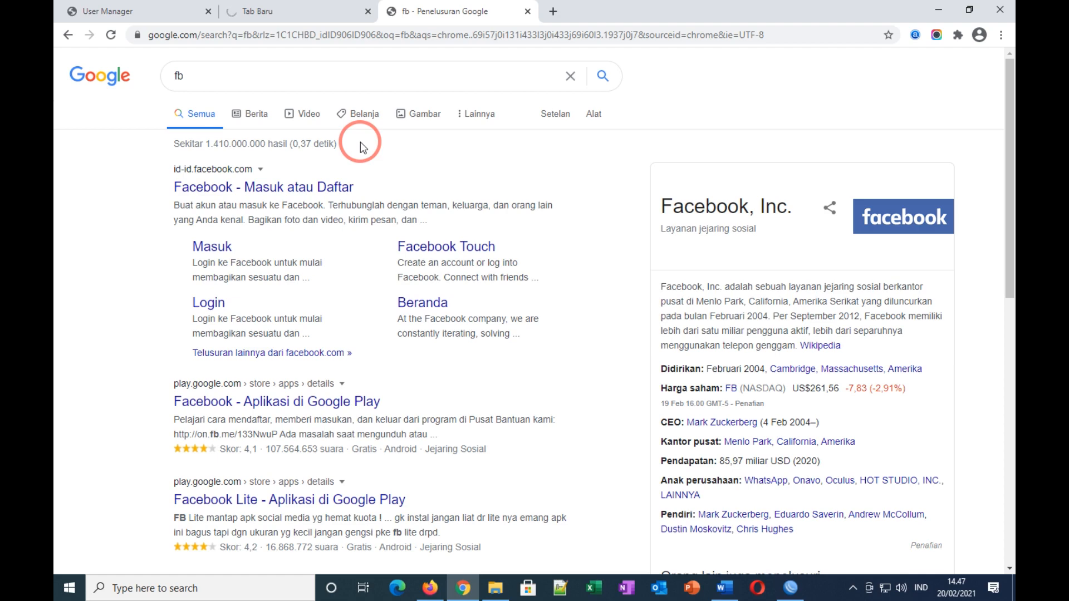
click(283, 6)
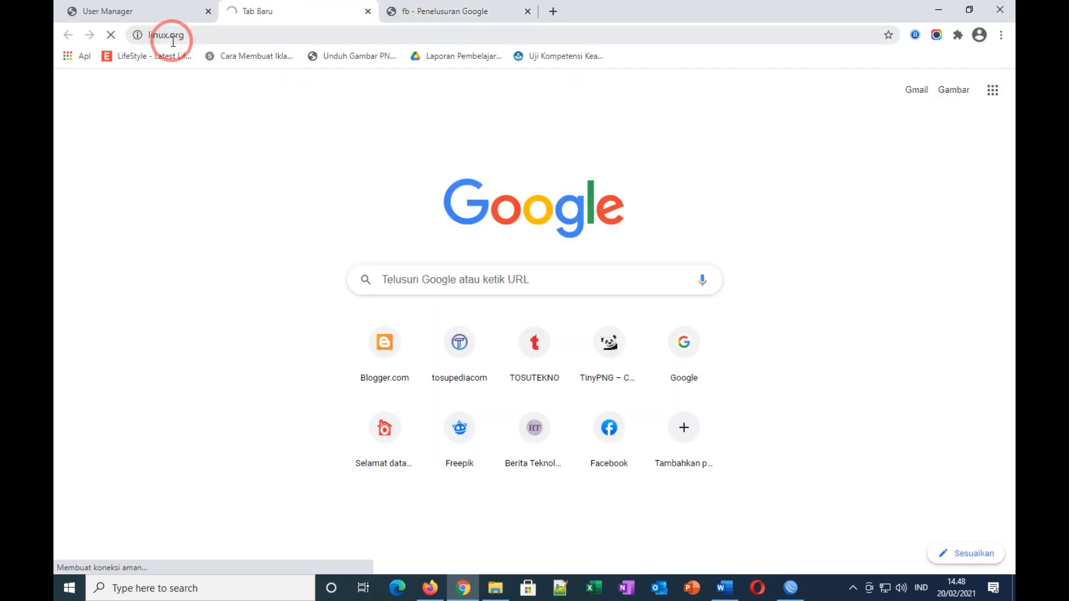
click(790, 587)
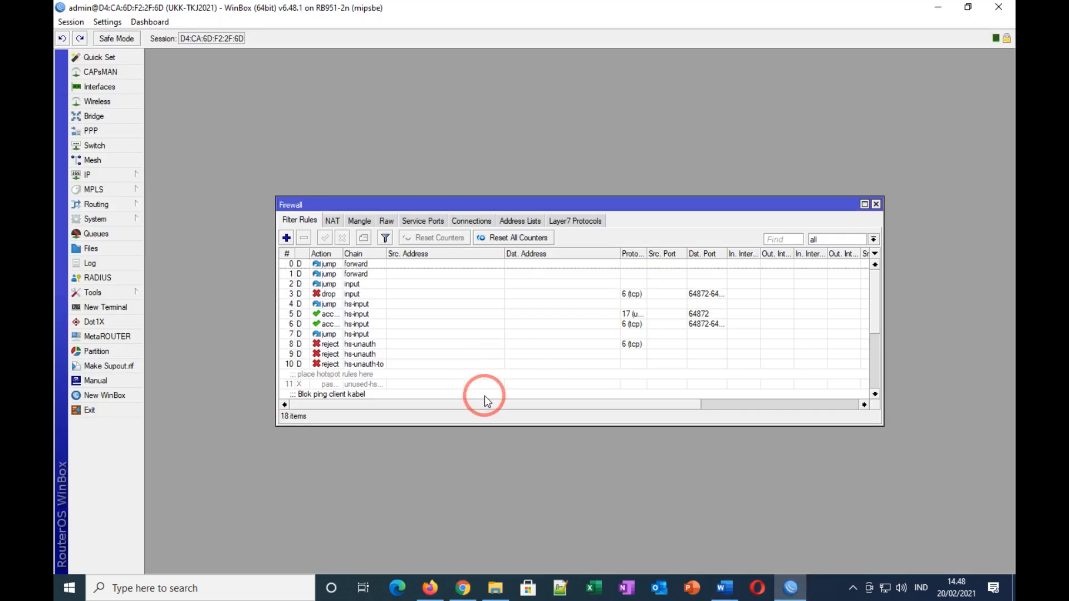
Step: Maximize the Firewall window and check rule 15 Blok linux.org's counters (21.7 KiB, 40 packets)
click(864, 204)
click(217, 304)
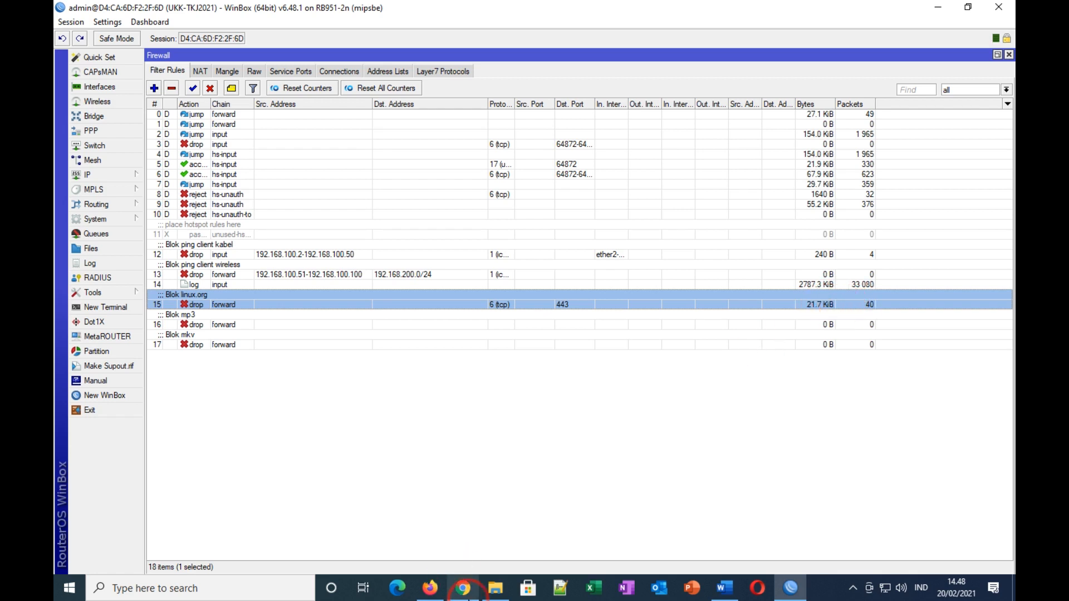
click(464, 588)
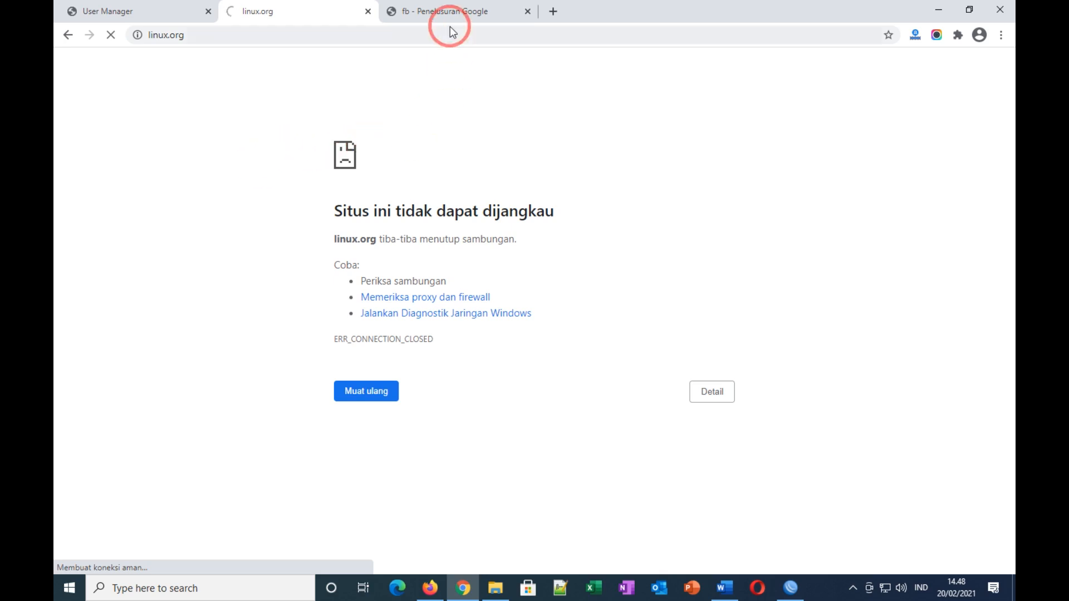
Step: Close the fb search results tab in Chrome
click(450, 11)
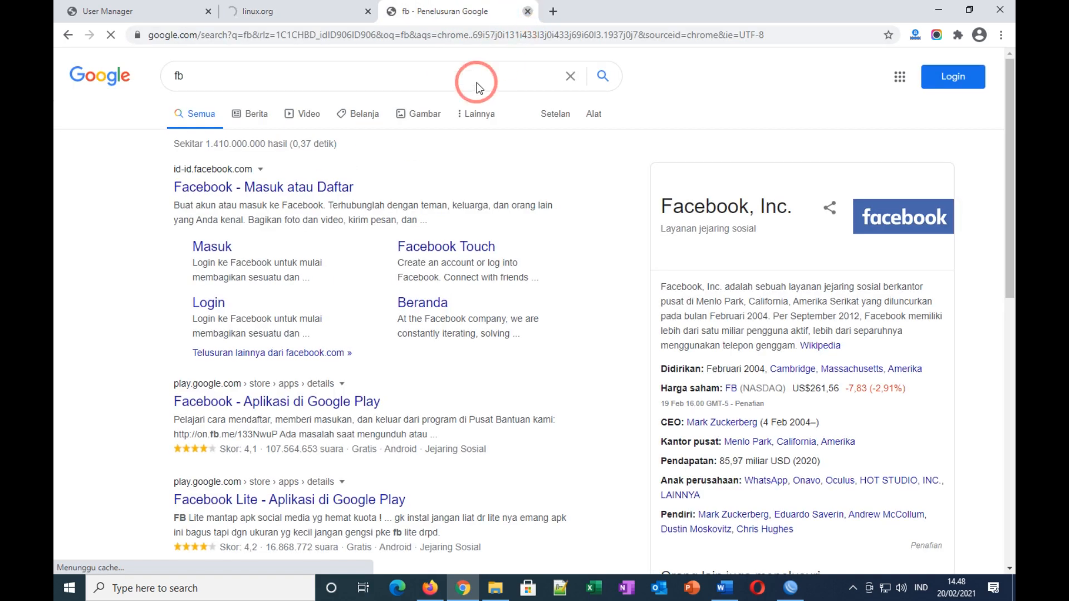
key(ctrl+w)
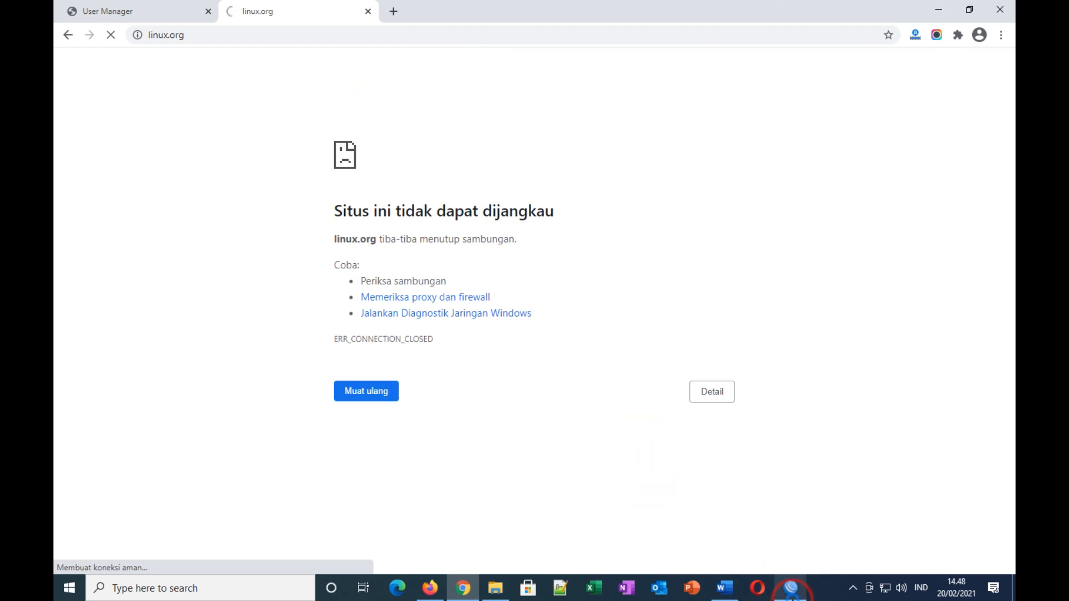
click(791, 588)
Step: Check the mkv item in task 17 of the Word sheet, then return to linux.org's ERR_CONNECTION_CLOSED page
click(724, 591)
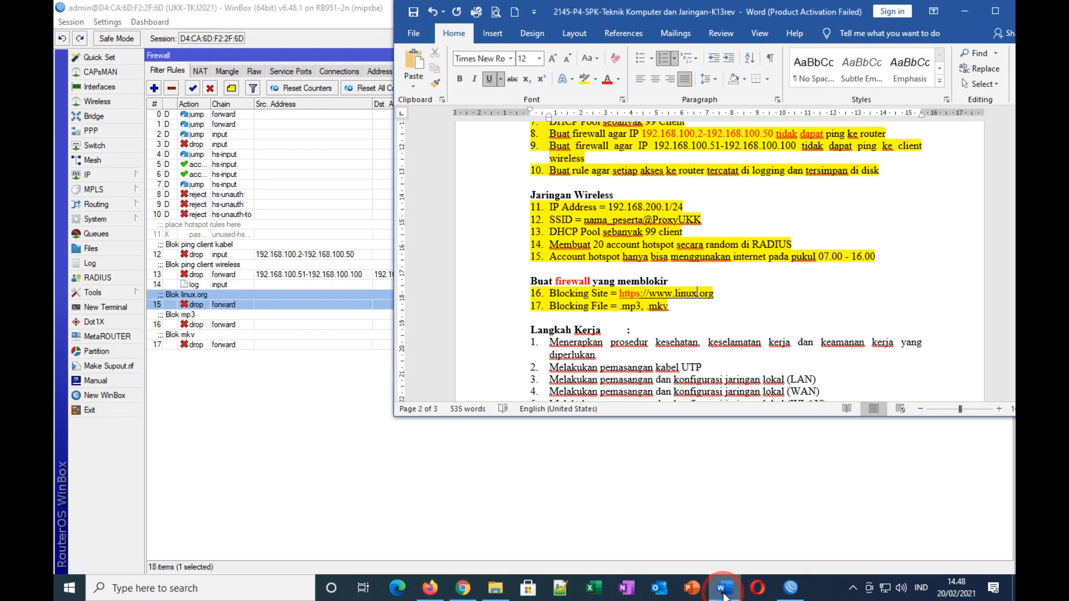
drag(689, 319, 626, 307)
click(724, 328)
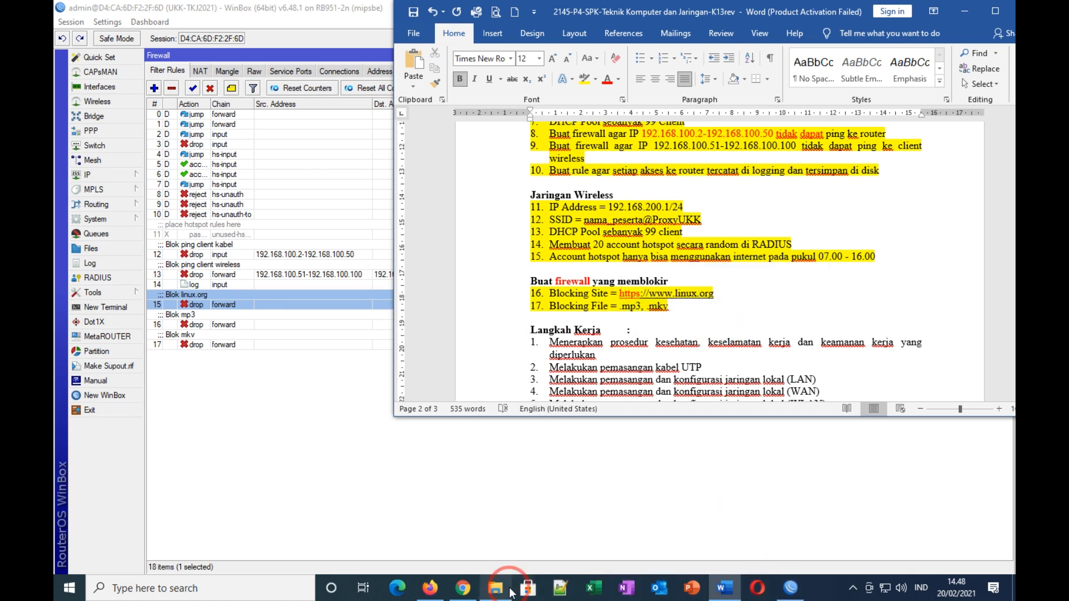
click(462, 587)
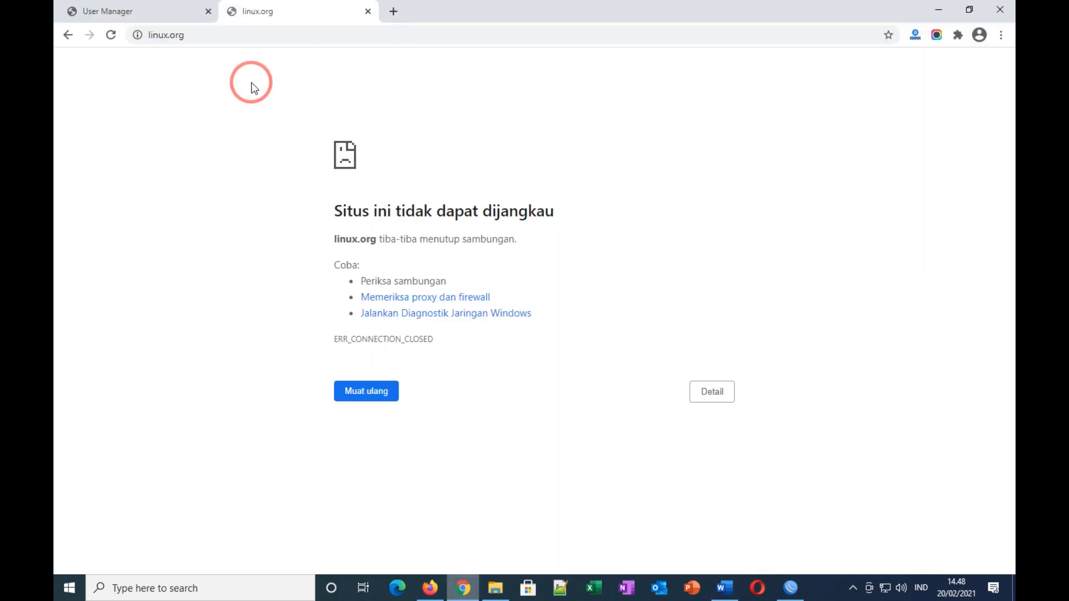
Step: Search 'index of mp3', open the Billboard Top 100 listing and try downloading 004 Gangsta's Paradise
click(394, 12)
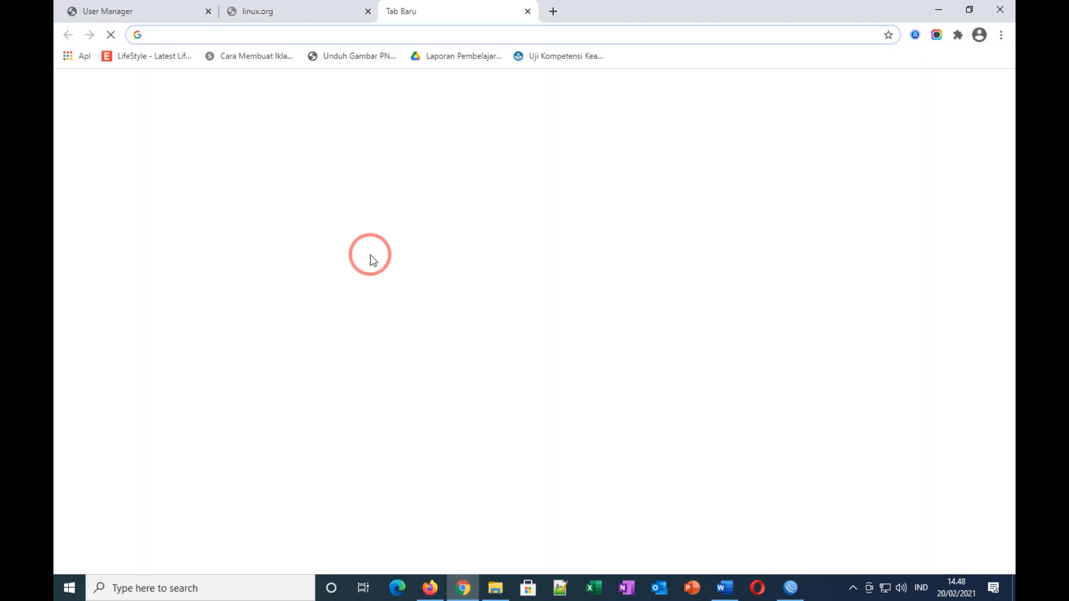
text(inde)
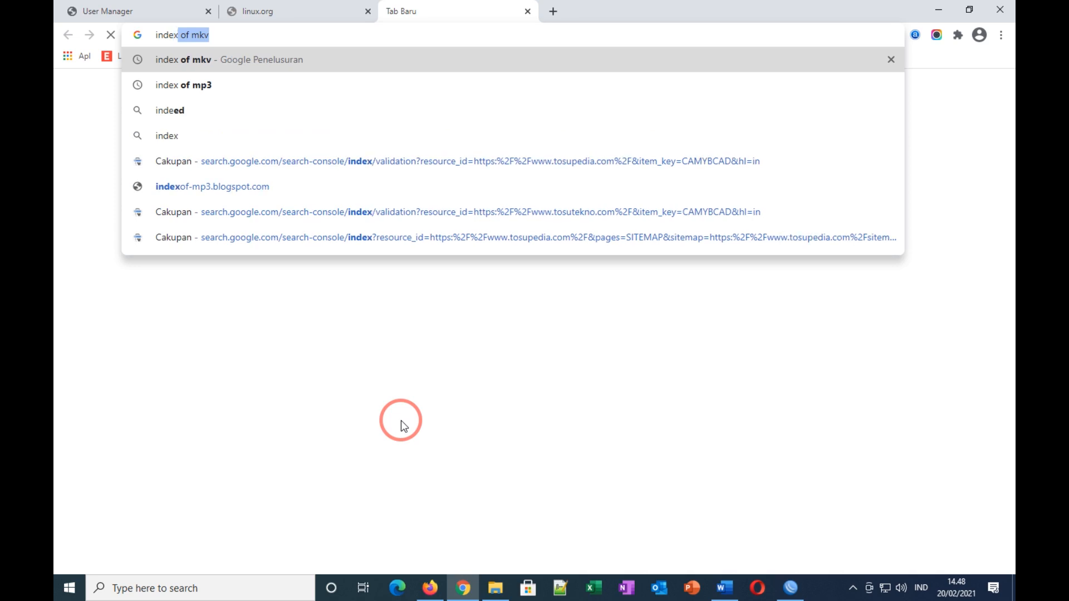
text(x of mp3)
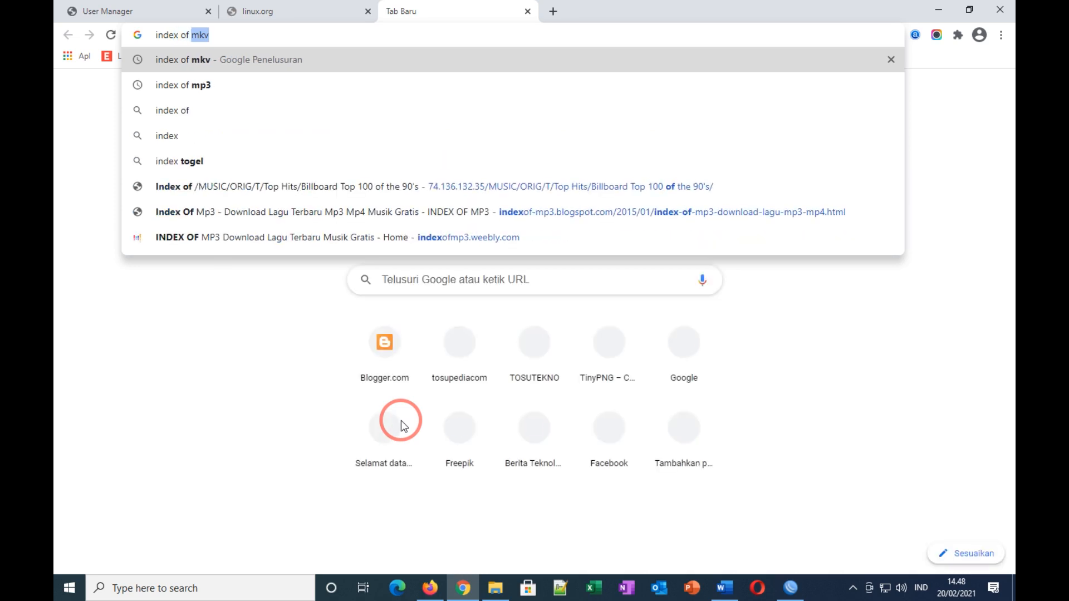
key(Return)
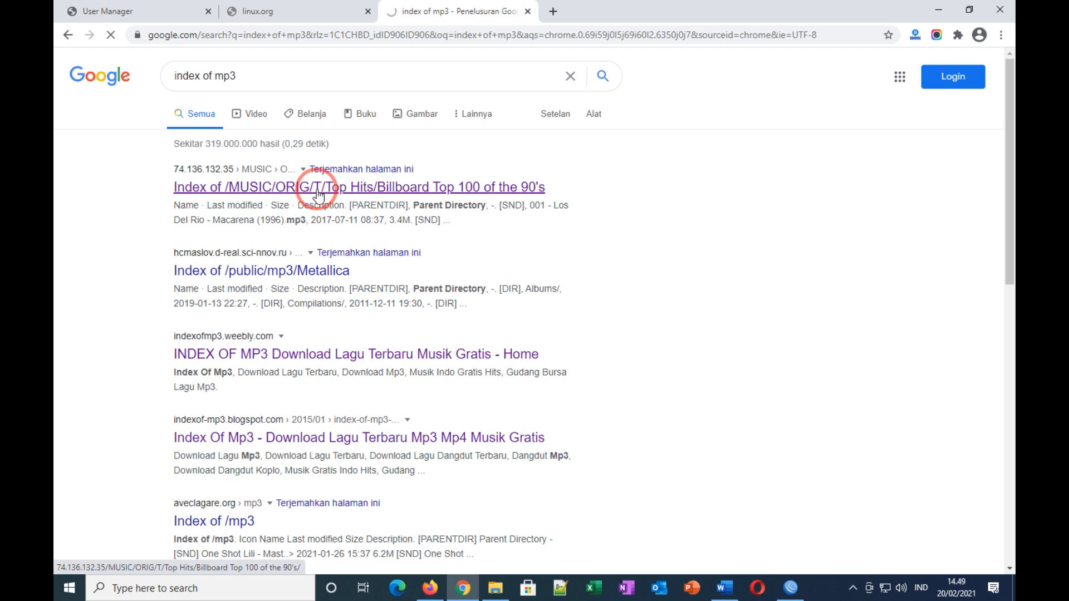
click(884, 60)
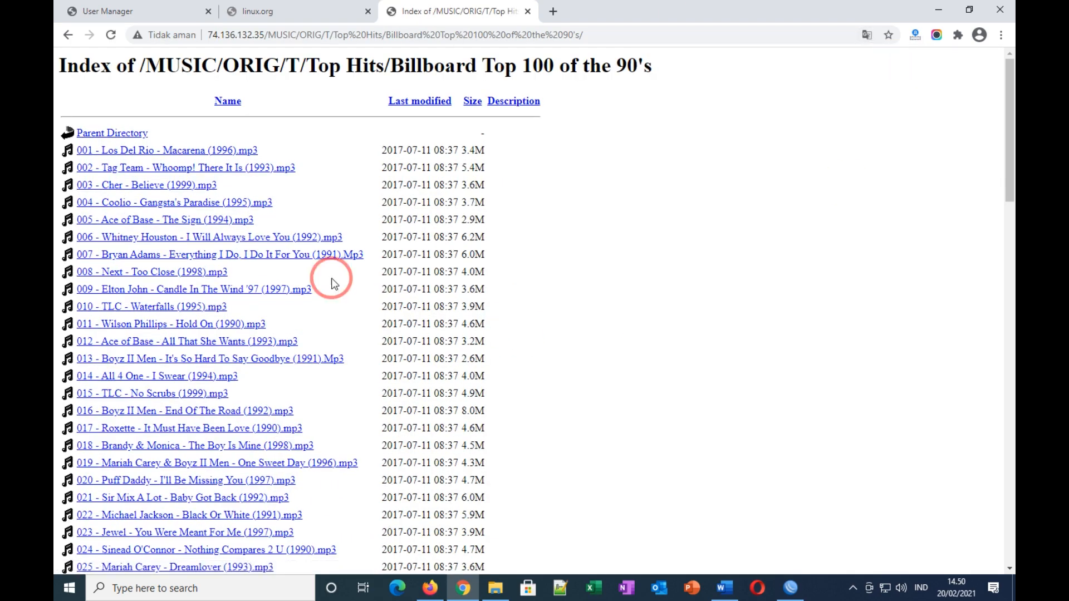
click(129, 207)
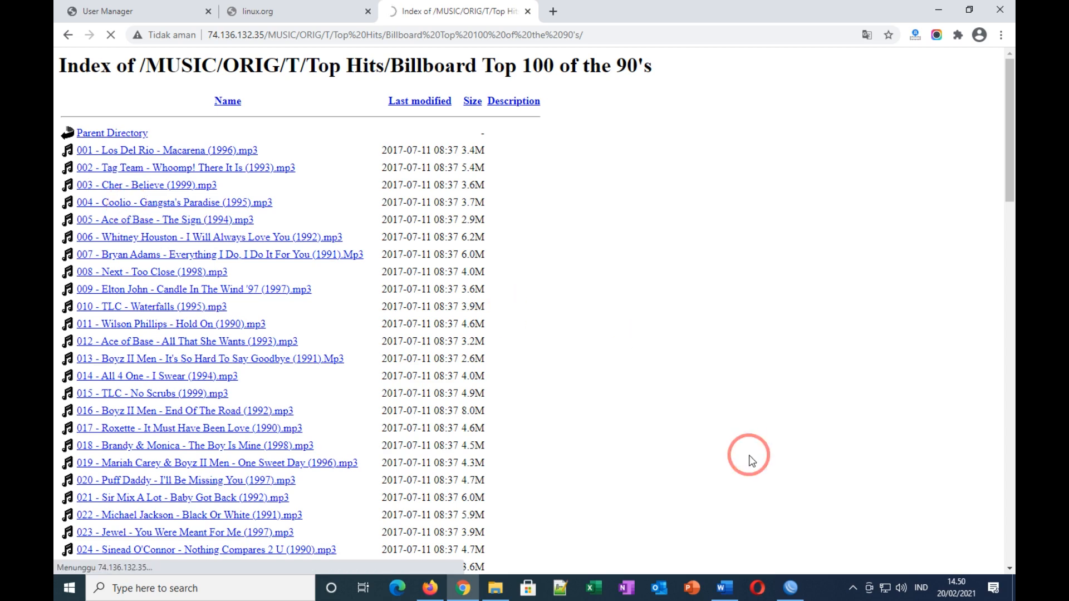
click(792, 589)
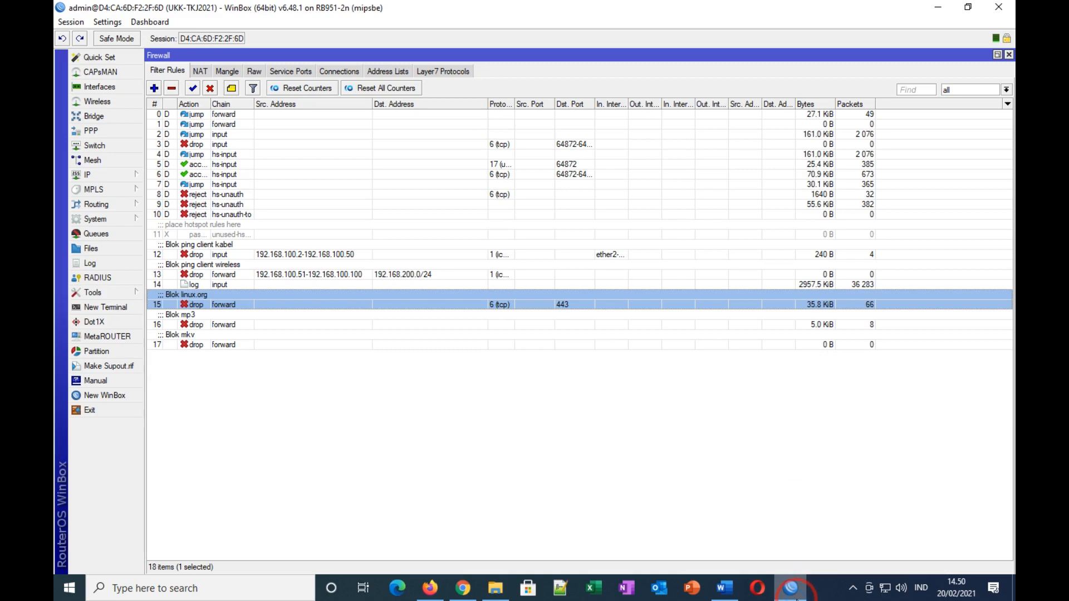
Step: Select the Blok mp3 rule 16 and start downloading Coolio's Gangsta's Paradise mp3
click(838, 326)
click(465, 588)
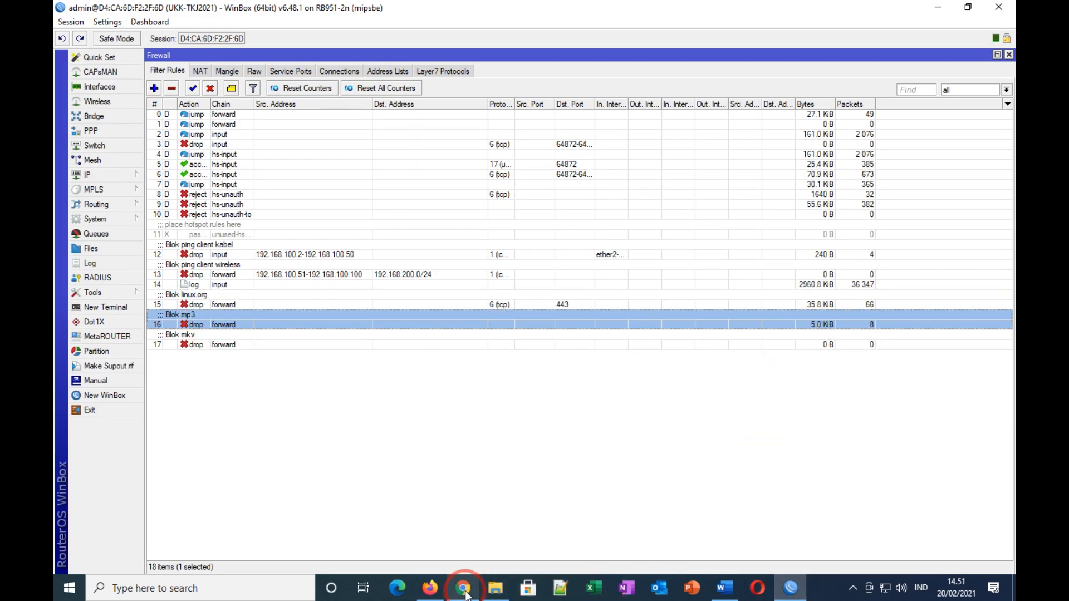
click(554, 256)
click(513, 290)
click(530, 352)
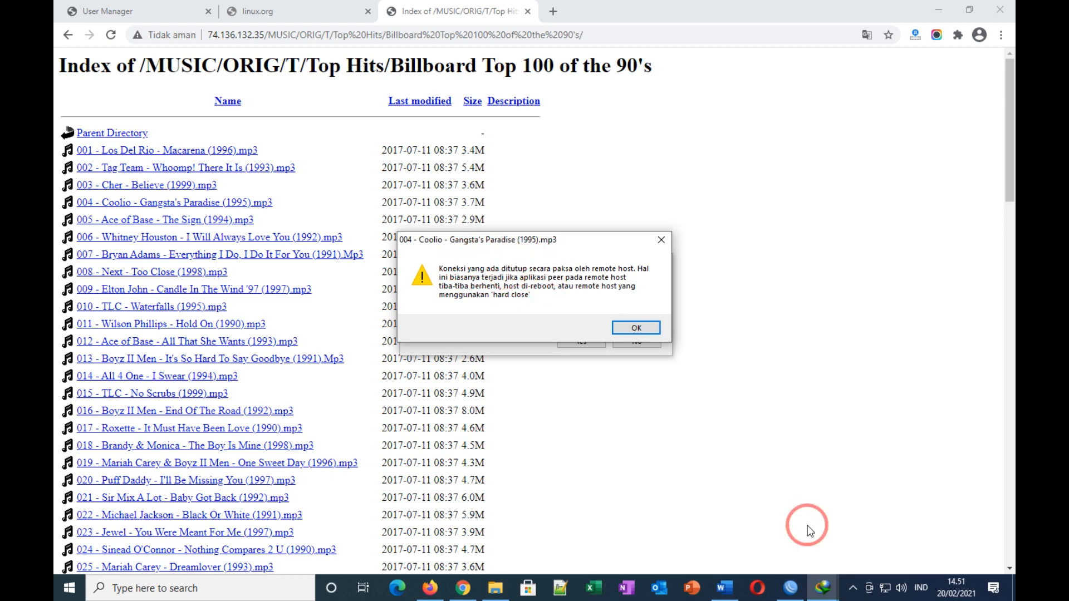
Step: Confirm the mp3 rule's counters in WinBox and dismiss Chrome's forcibly closed connection error
click(725, 588)
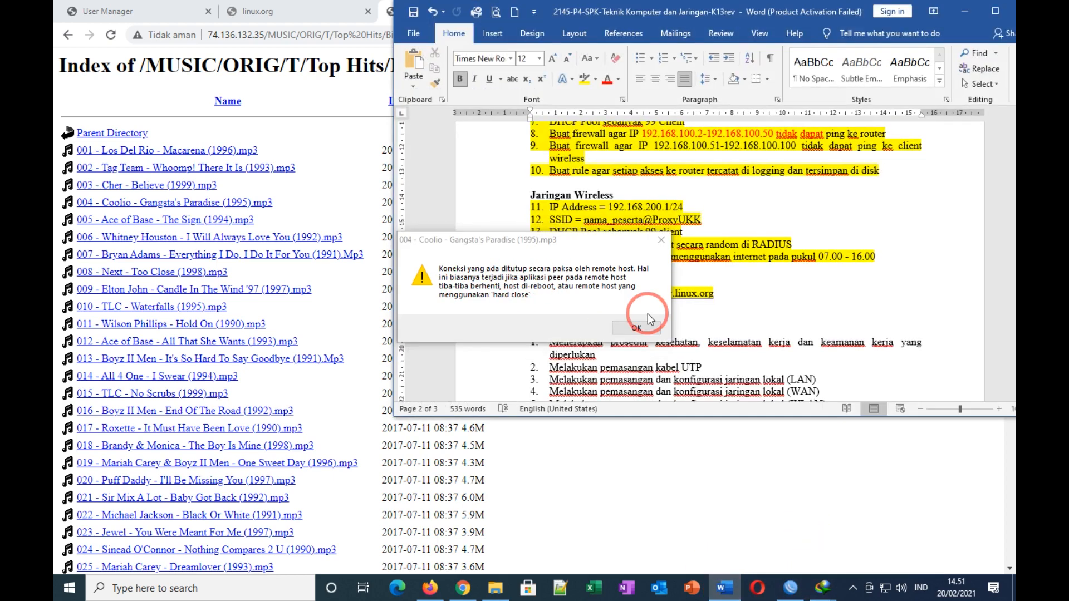
click(964, 11)
click(790, 588)
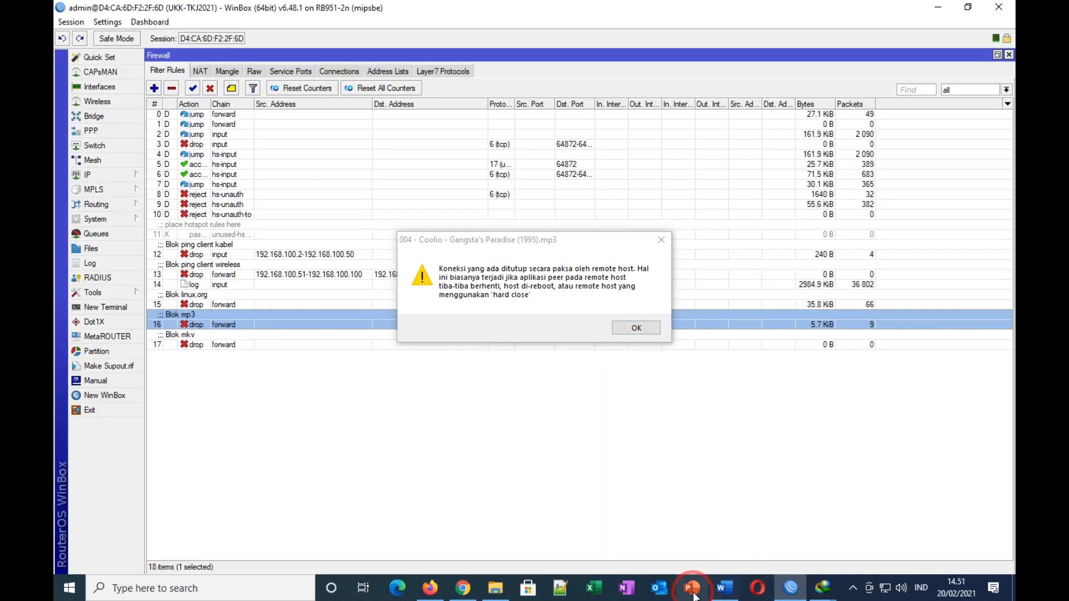
click(463, 588)
click(462, 270)
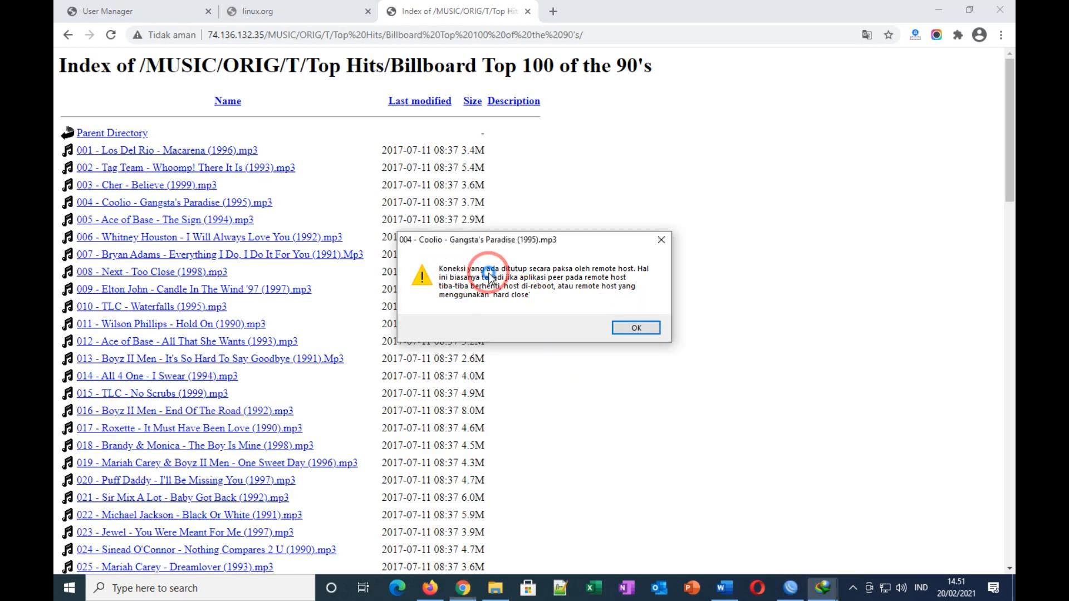
click(636, 329)
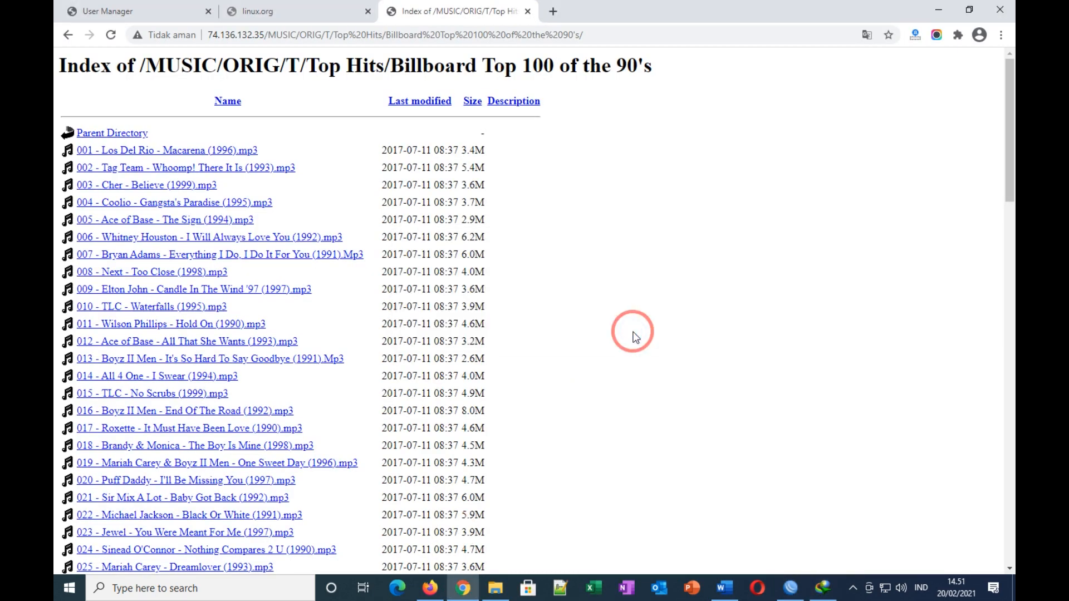
Step: Search Google for 'index of mkv' in a new tab and open fate-suite.ffmpeg.org's Index of /mkv
click(554, 12)
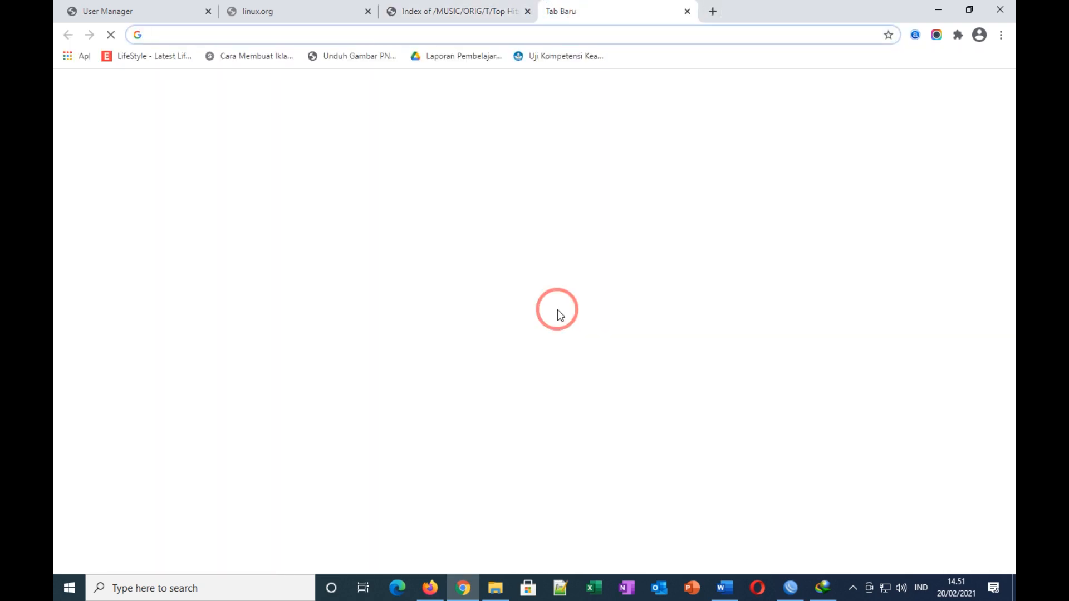
text(indek)
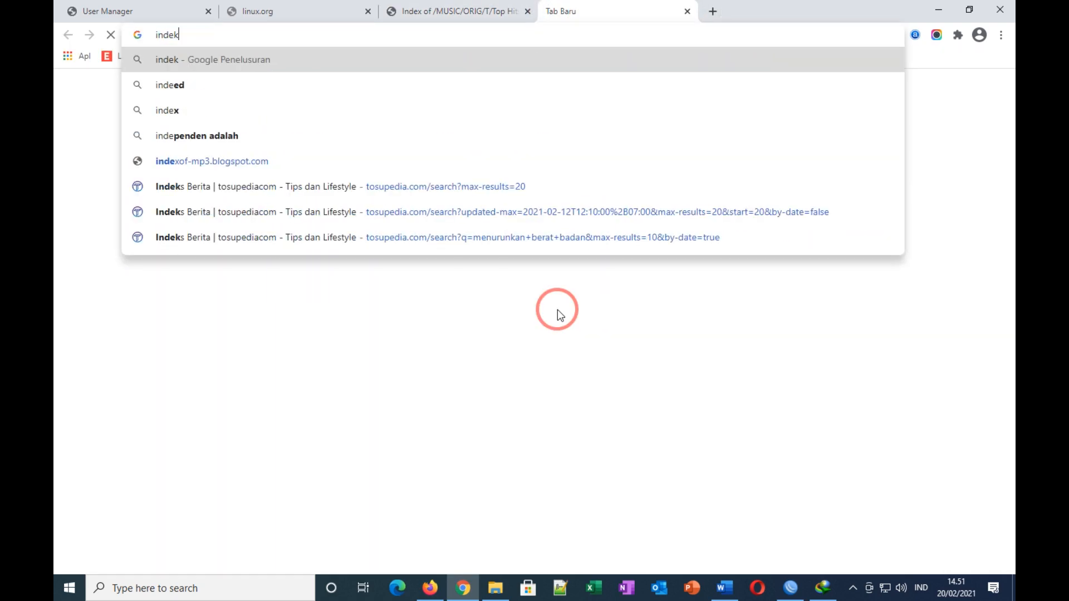
key(BackSpace)
text(x)
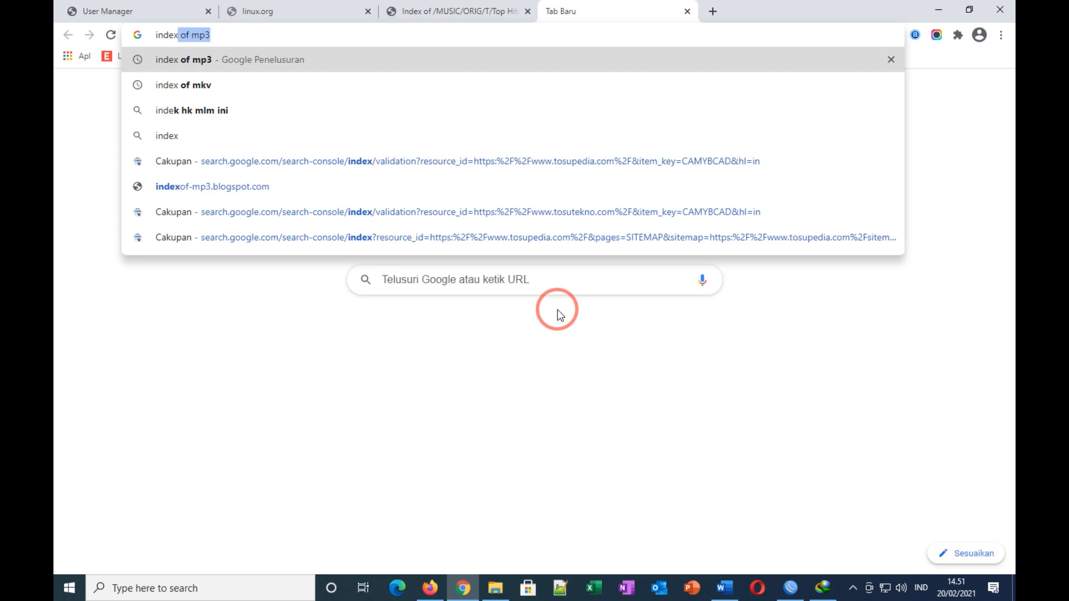
text( of )
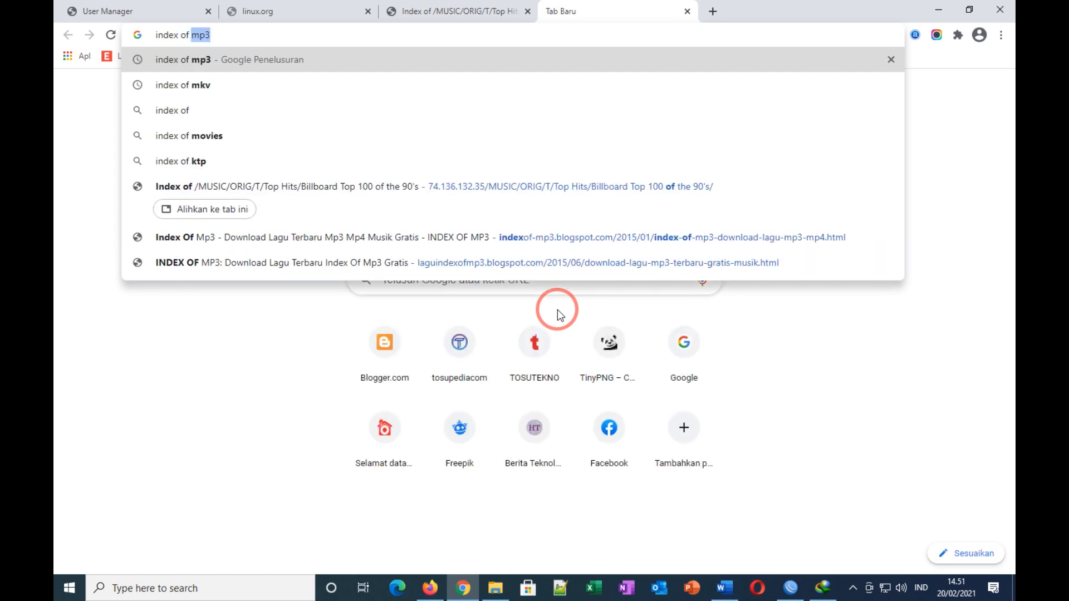
text(mkv)
key(Return)
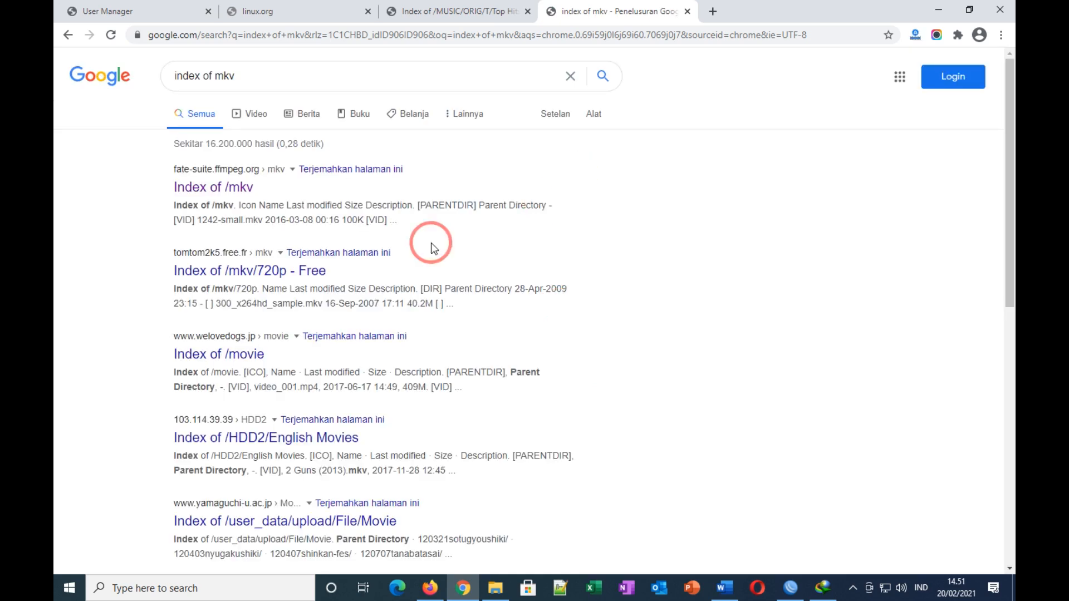
right_click(198, 195)
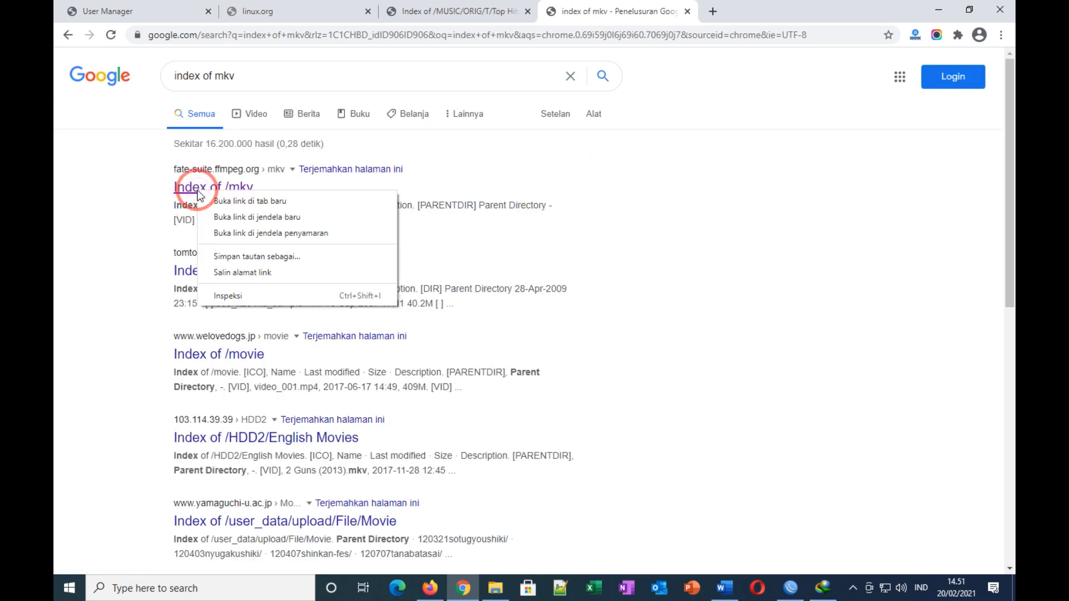
click(196, 195)
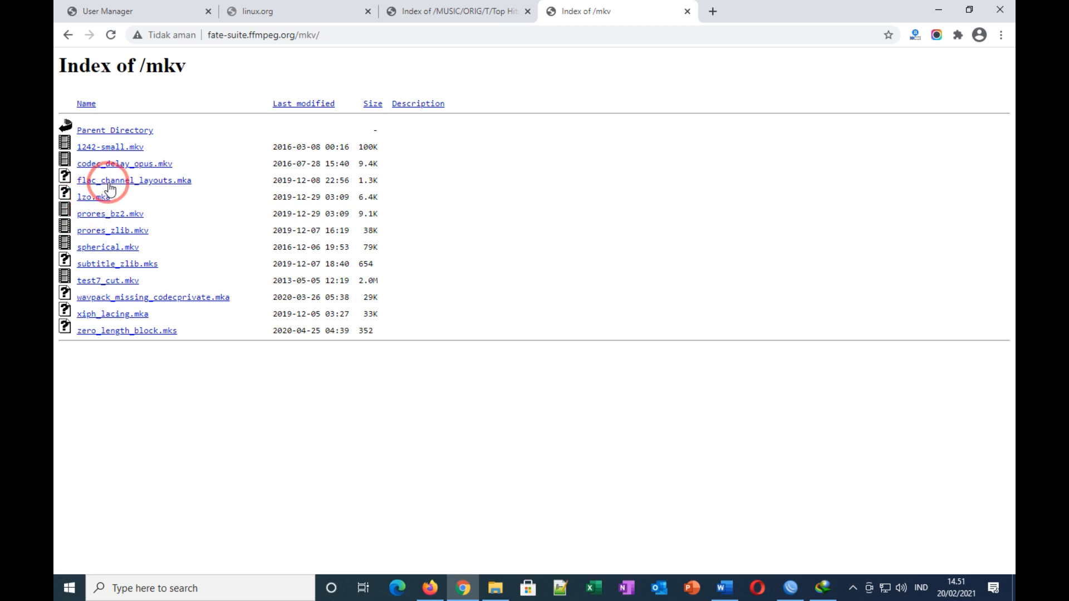
Step: Attempt the test7_cut.mkv download, dismiss the error, and check Blok mkv's 9 packets in WinBox
click(104, 282)
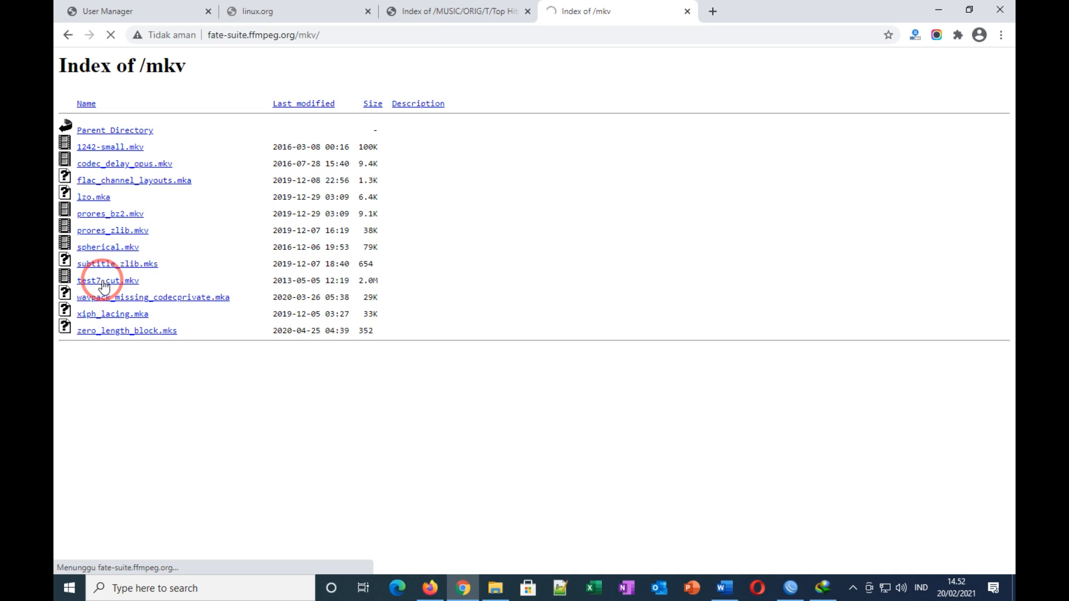
click(523, 354)
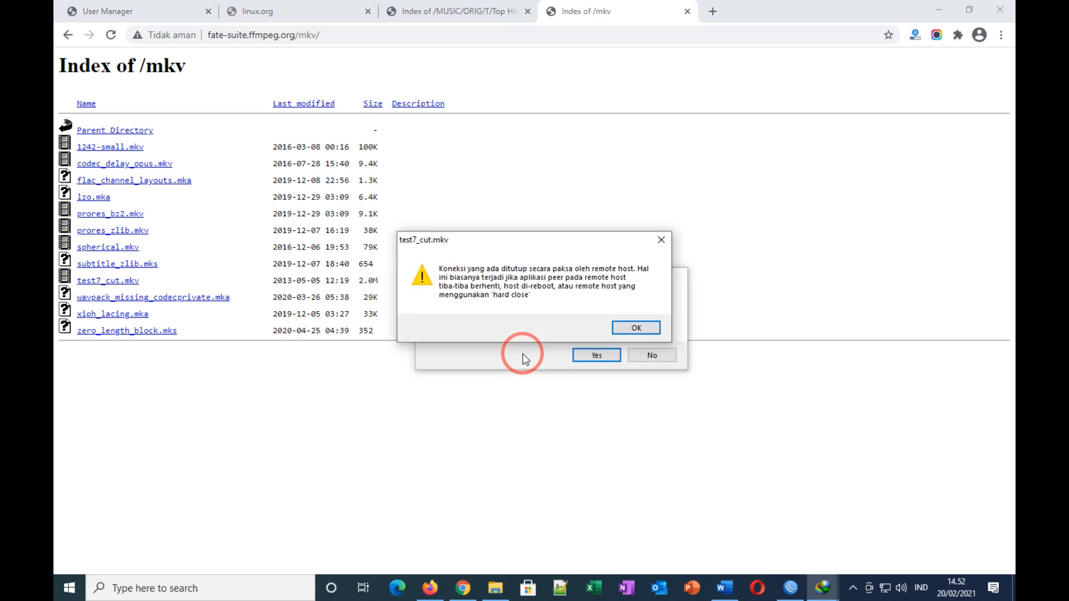
click(638, 328)
click(634, 357)
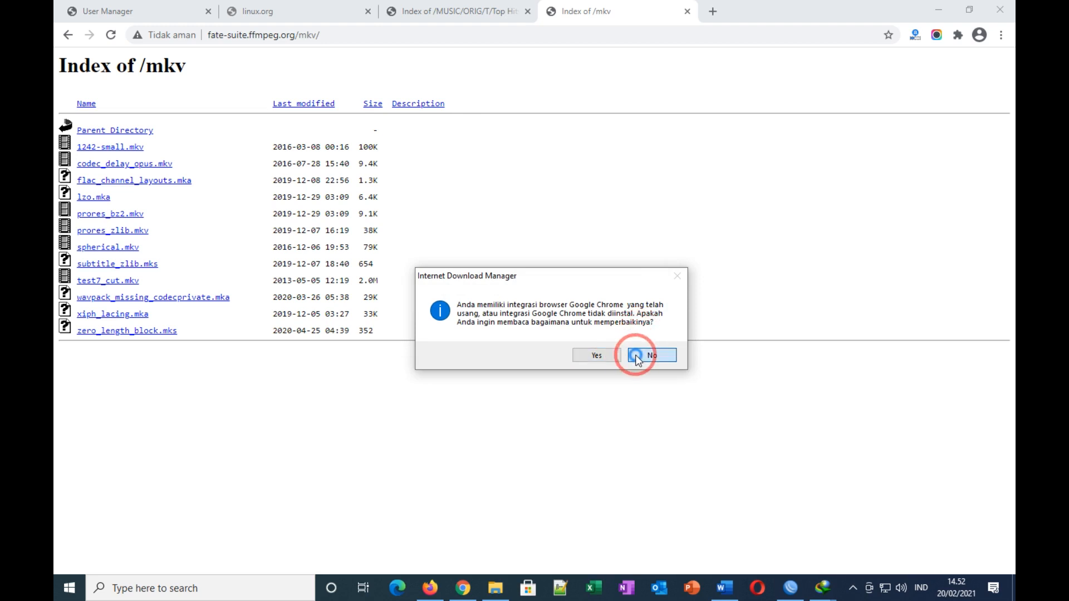
click(791, 590)
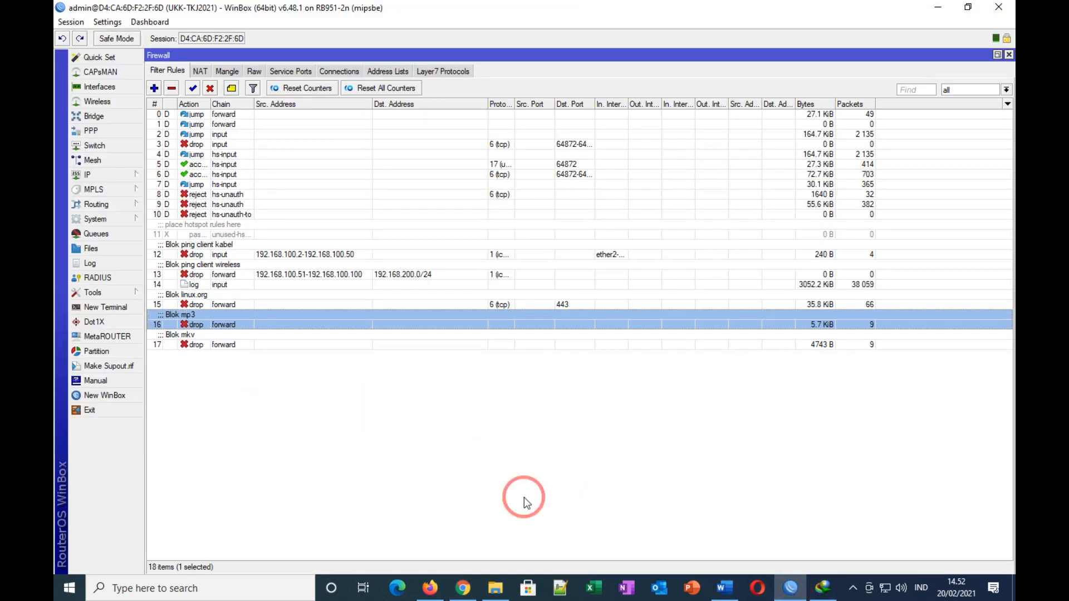
click(722, 588)
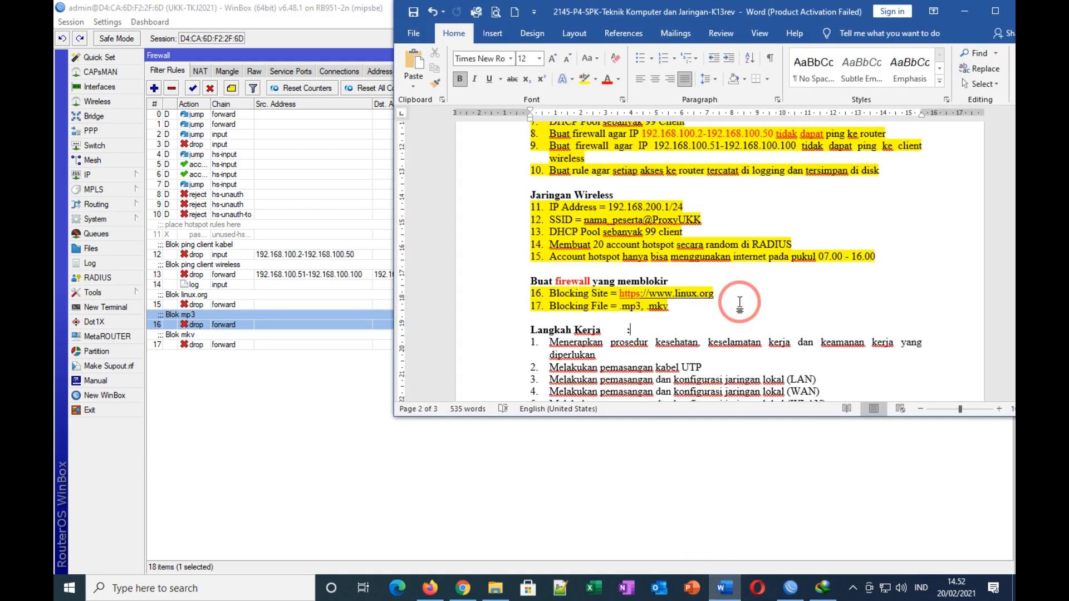
Step: Maximize the Word task sheet and scroll back up to its first page
click(988, 12)
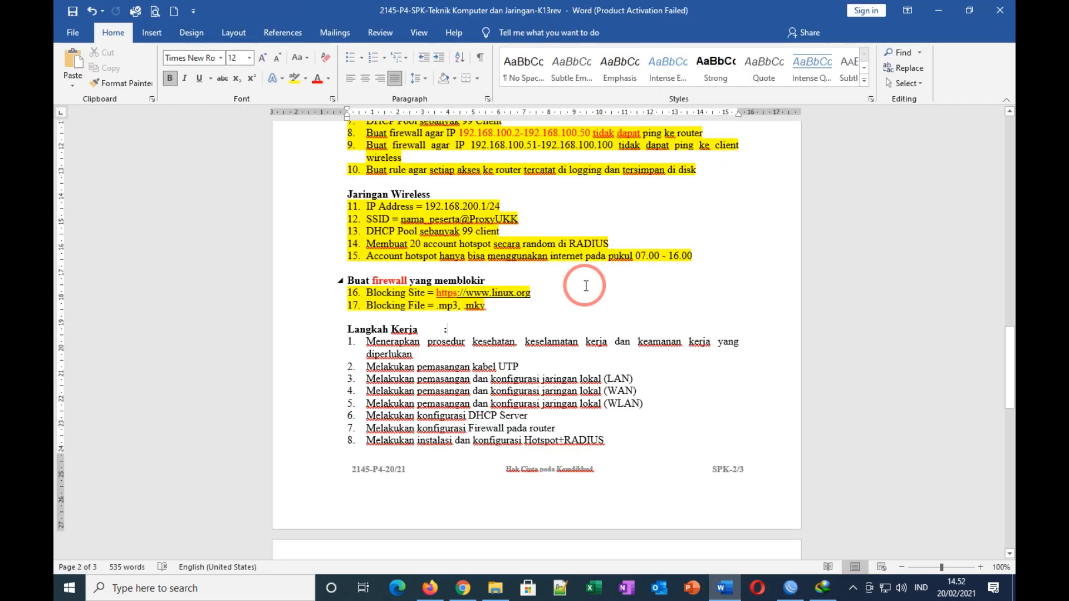
scroll(614, 343, down, 8)
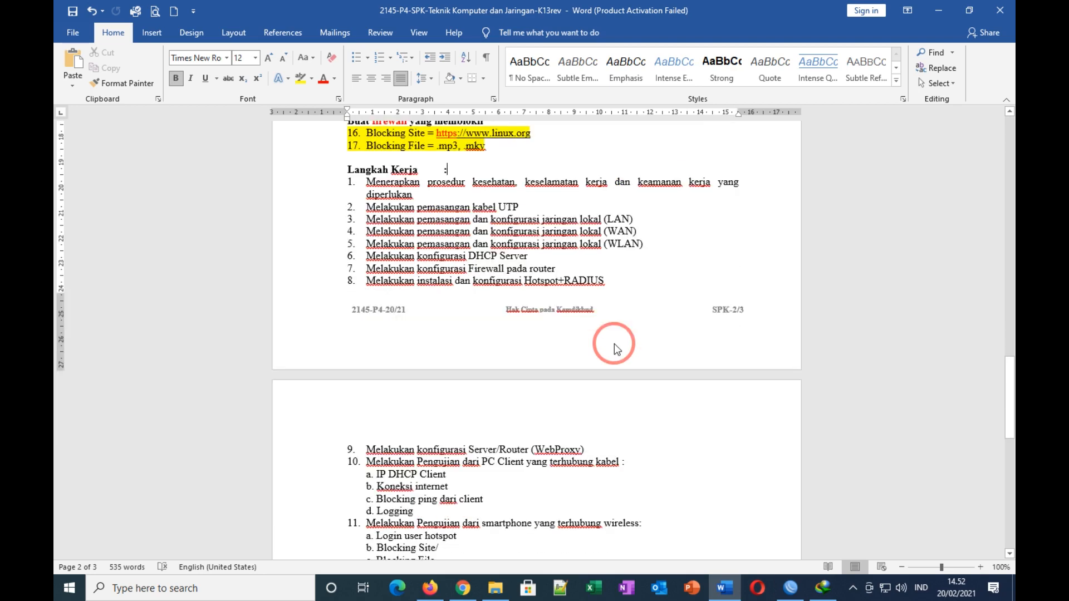
scroll(614, 343, up, 3)
scroll(614, 343, up, 10)
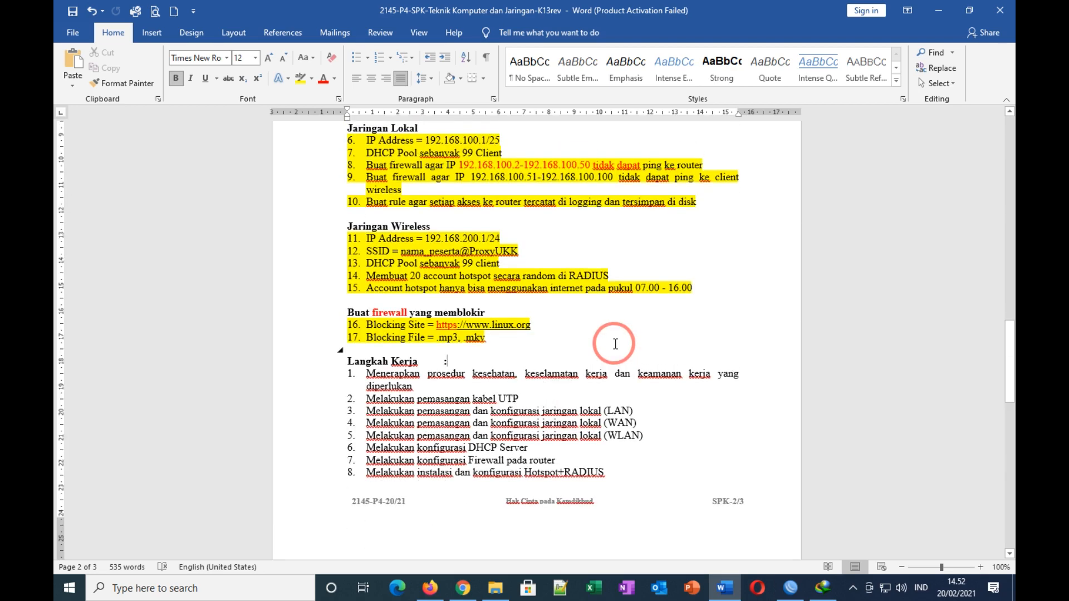
scroll(615, 345, up, 15)
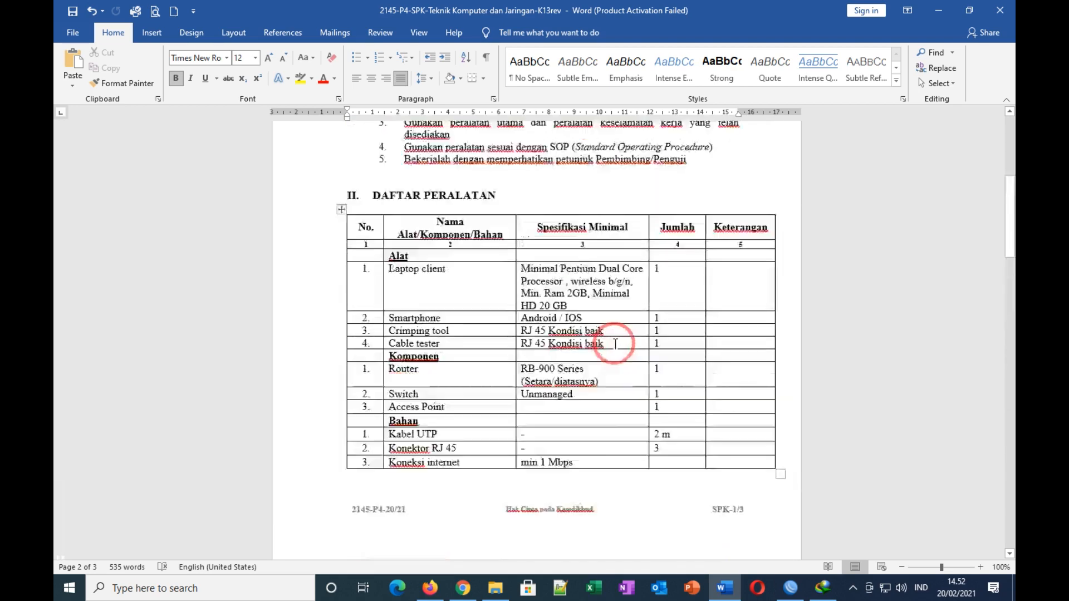
scroll(614, 343, up, 2)
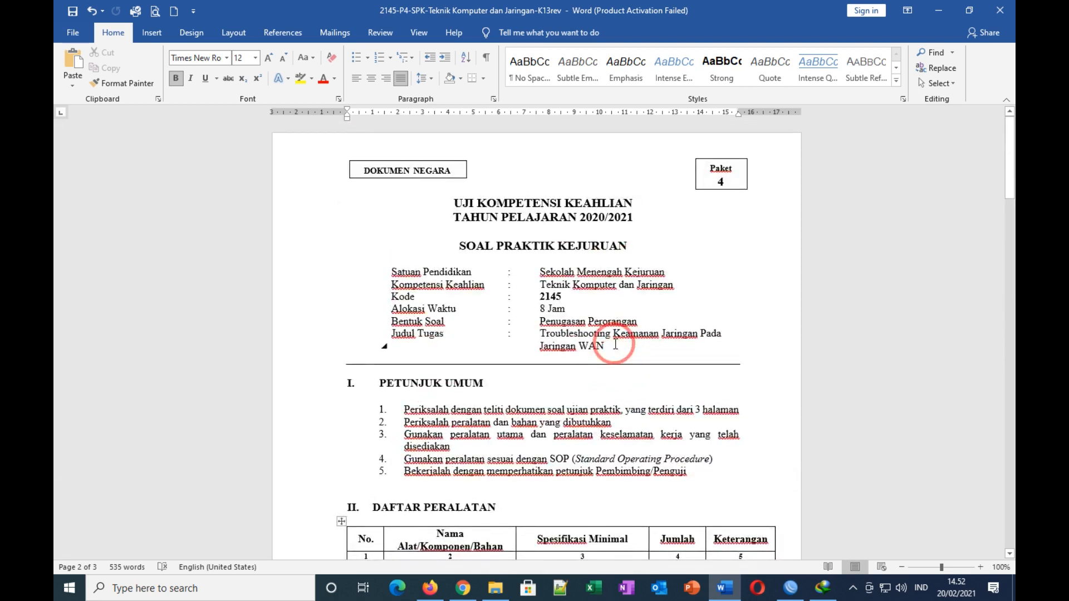